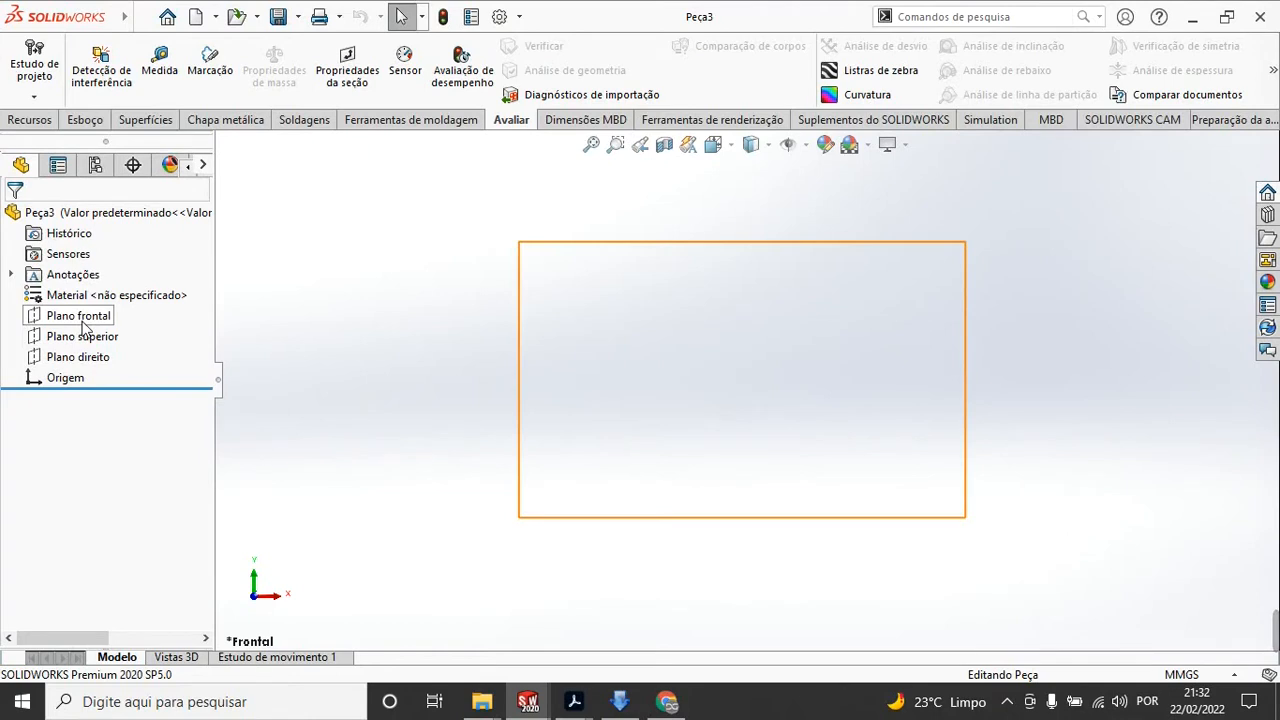
Step: Examine the front, top and right reference planes together from several 3D angles
click(80, 316)
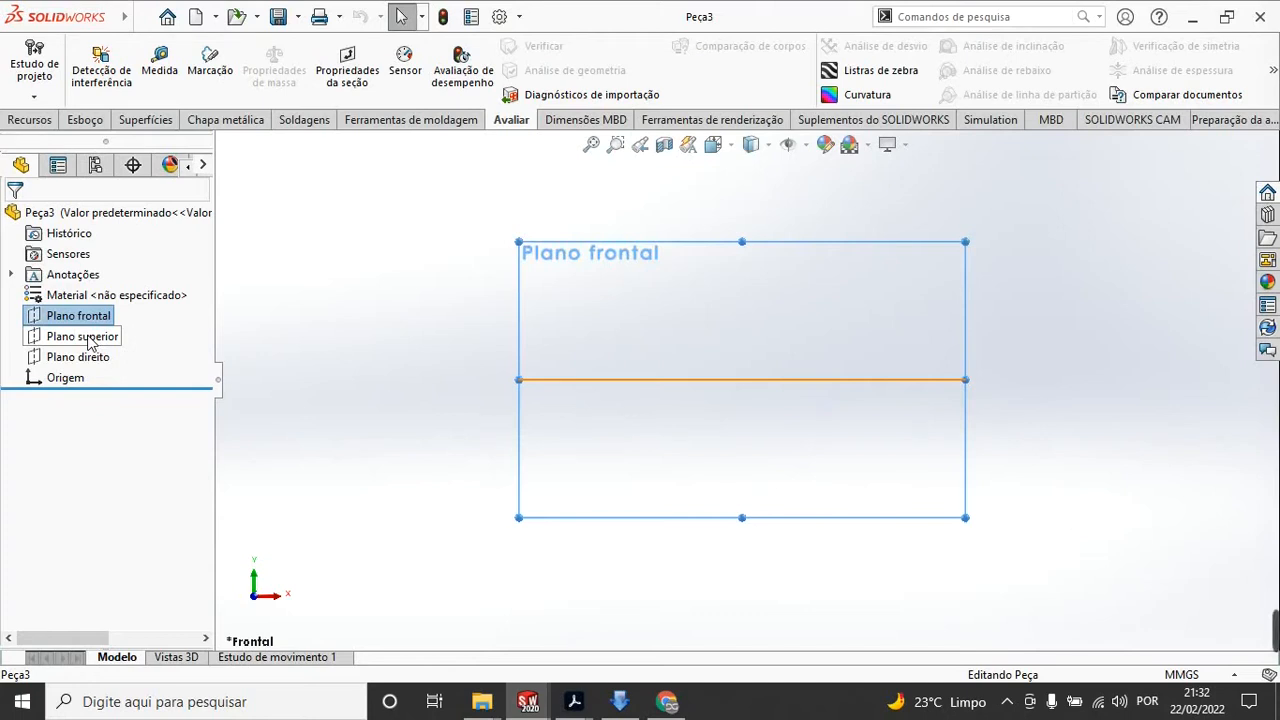
ctrl+click(88, 340)
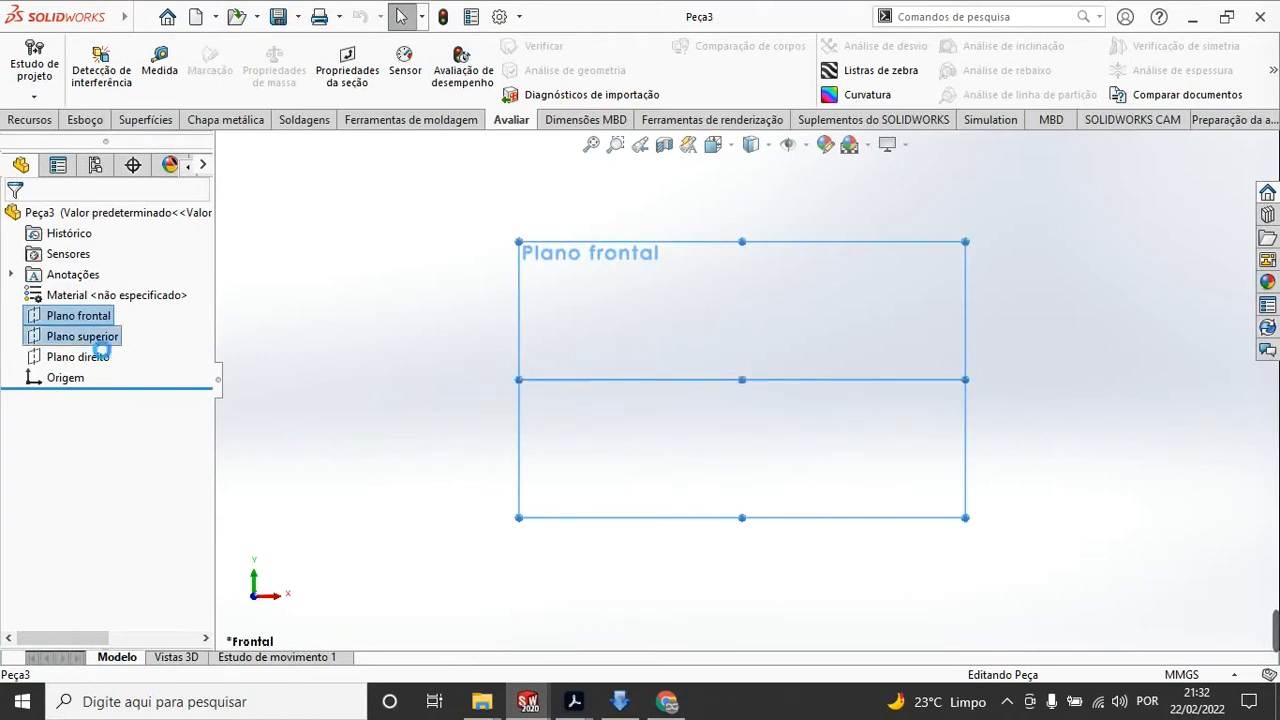
ctrl+click(92, 362)
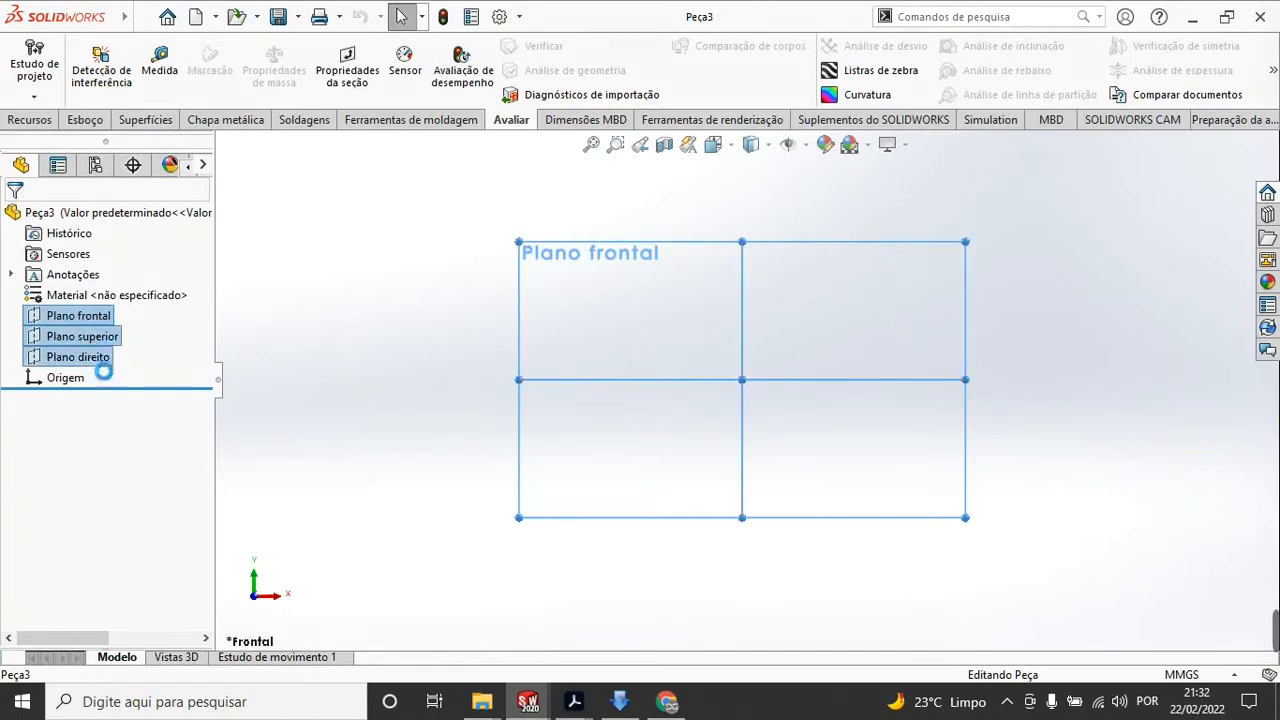
ctrl+middle_drag(691, 375, 741, 413)
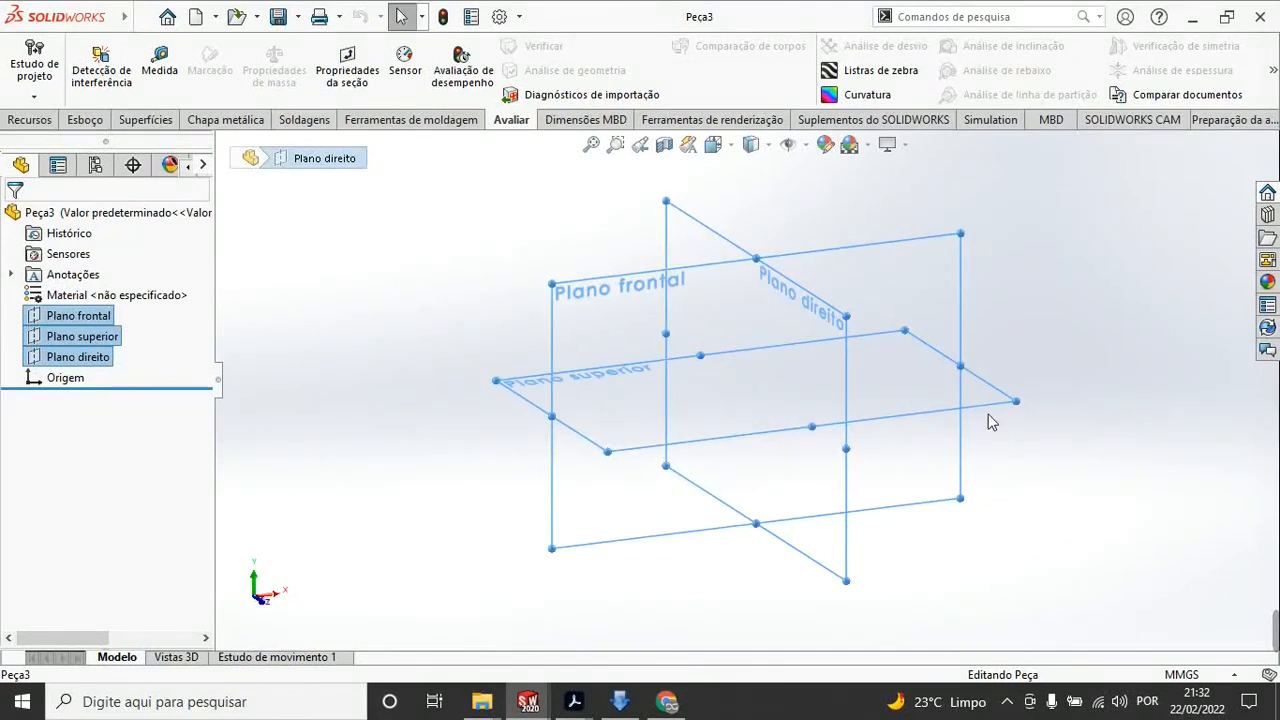
middle_drag(1003, 466, 940, 545)
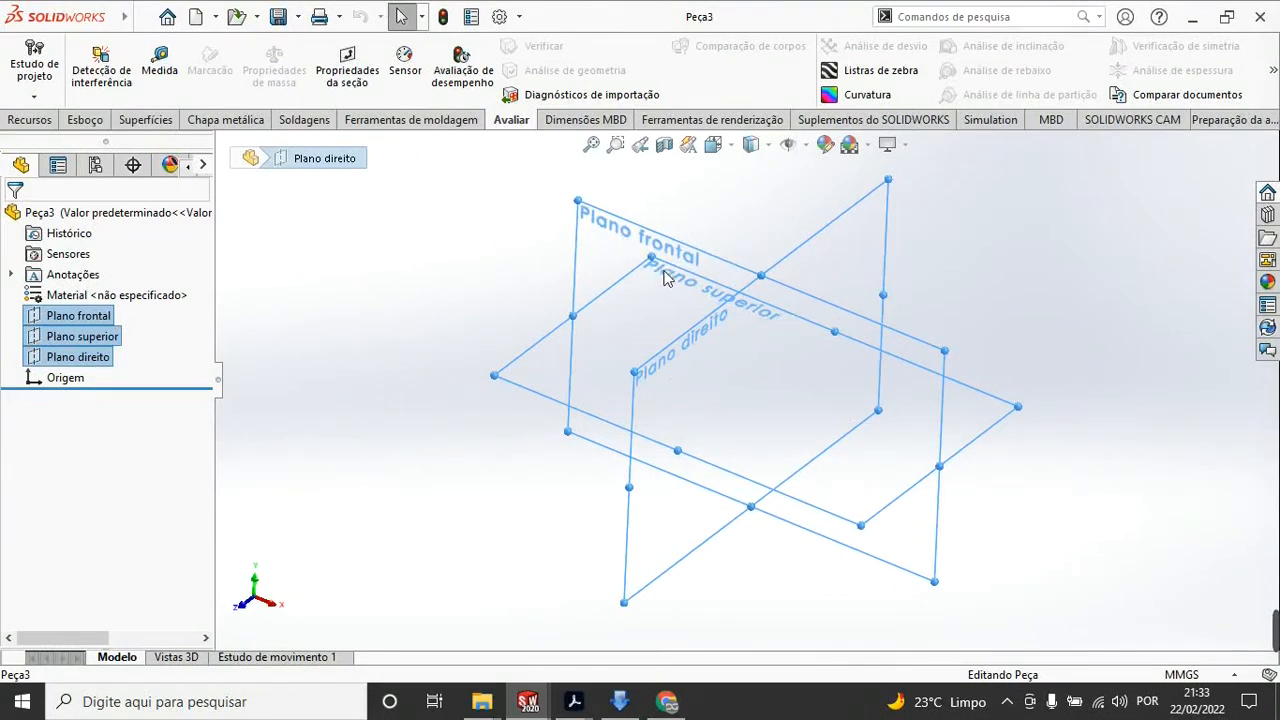
middle_drag(788, 377, 894, 576)
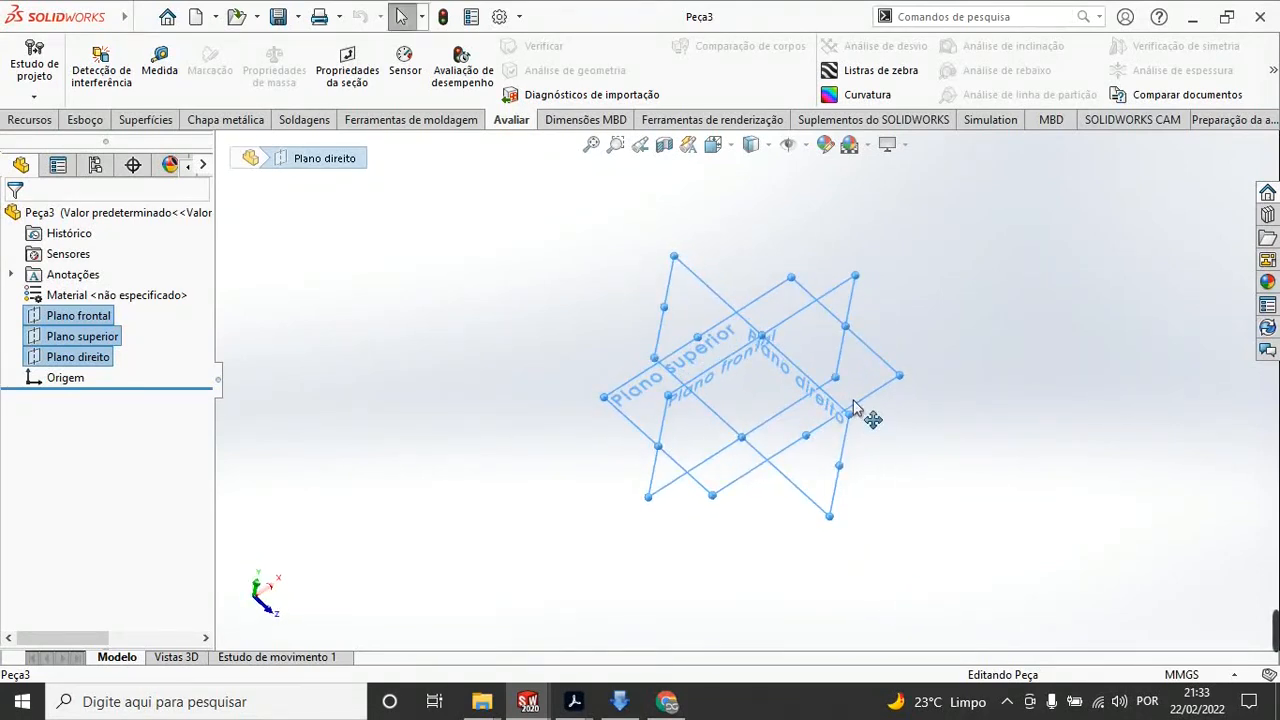
scroll(730, 360, down, 4)
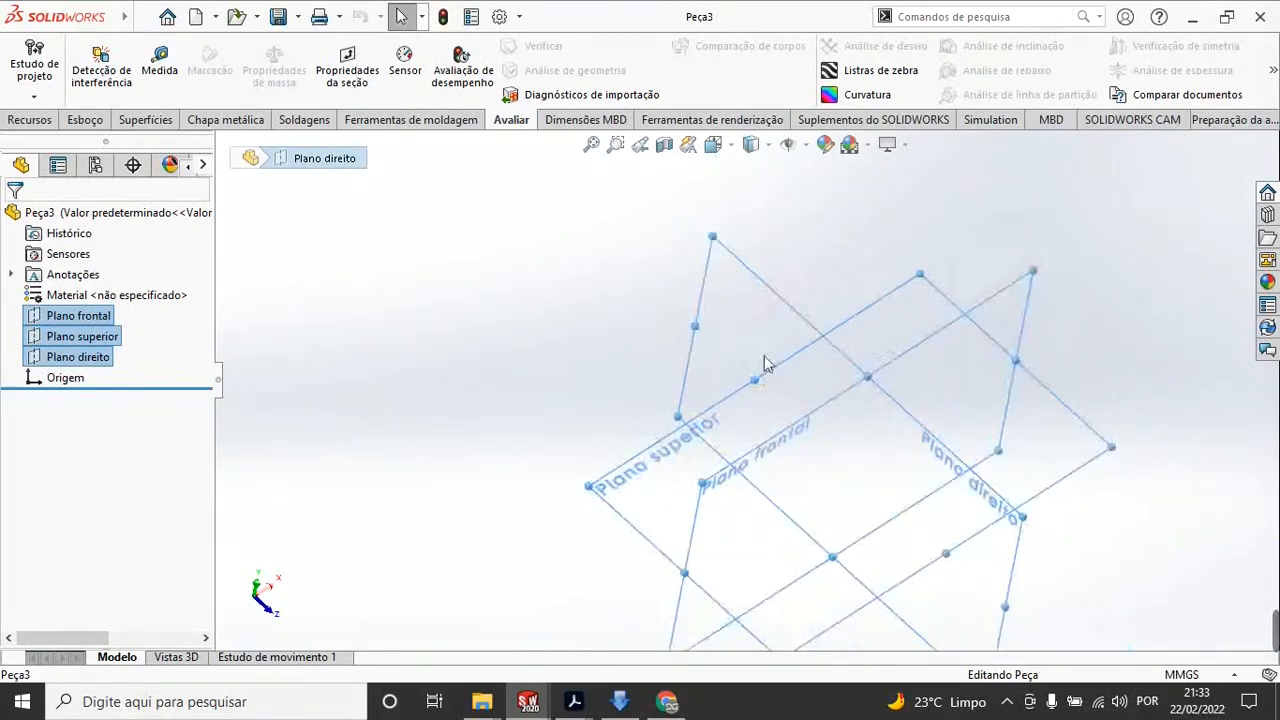
scroll(764, 364, up, 4)
middle_drag(860, 403, 862, 433)
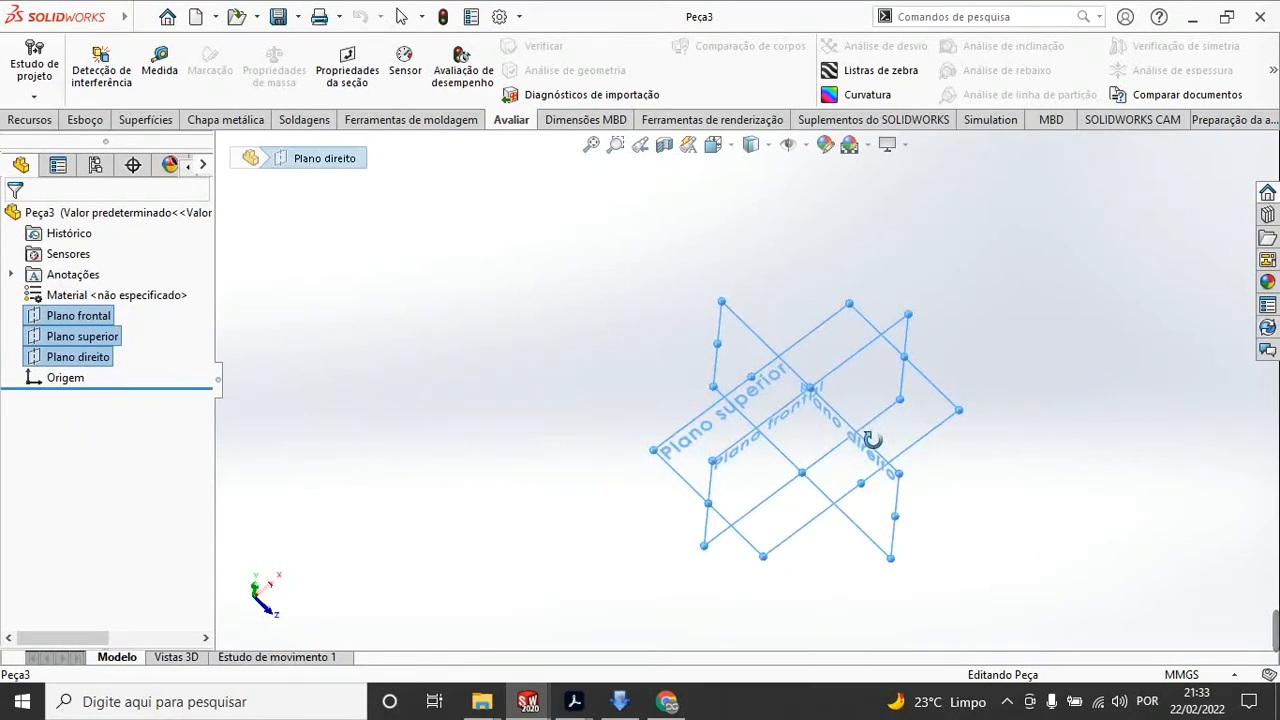
click(1088, 445)
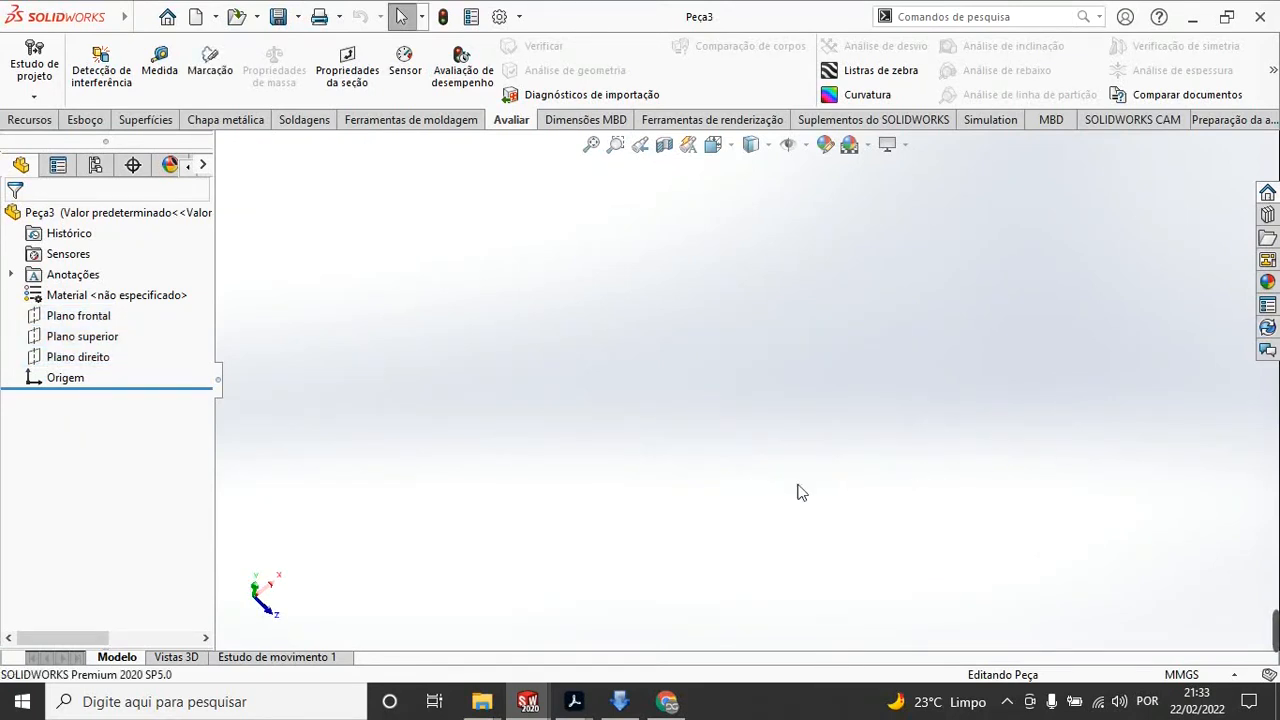
Step: Start a new sketch on the top plane (Plano superior)
click(97, 345)
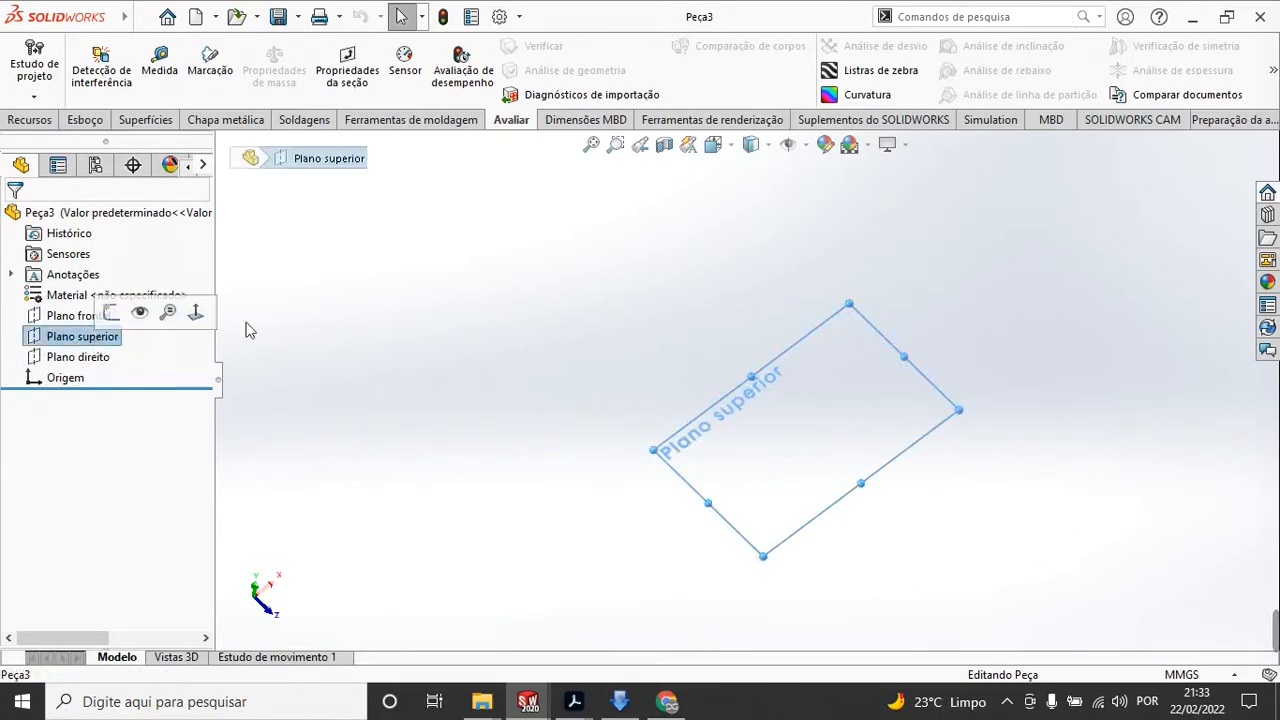
click(713, 144)
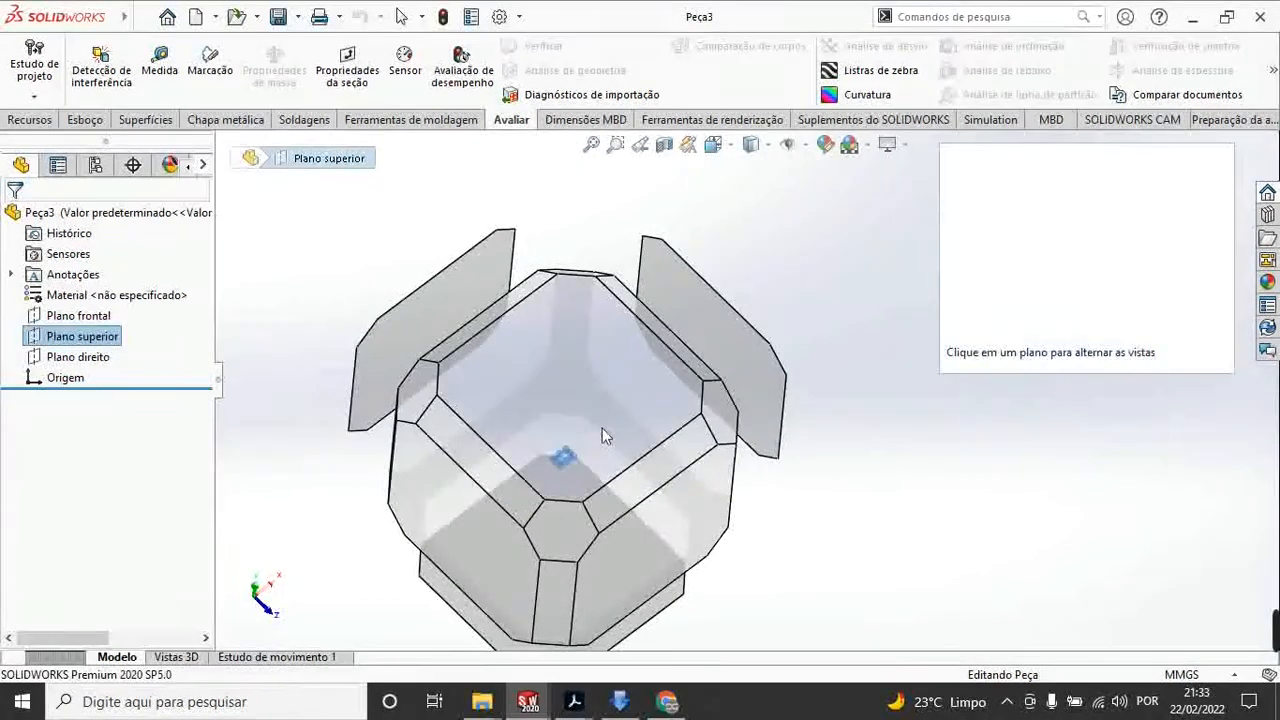
click(602, 436)
scroll(752, 315, down, 4)
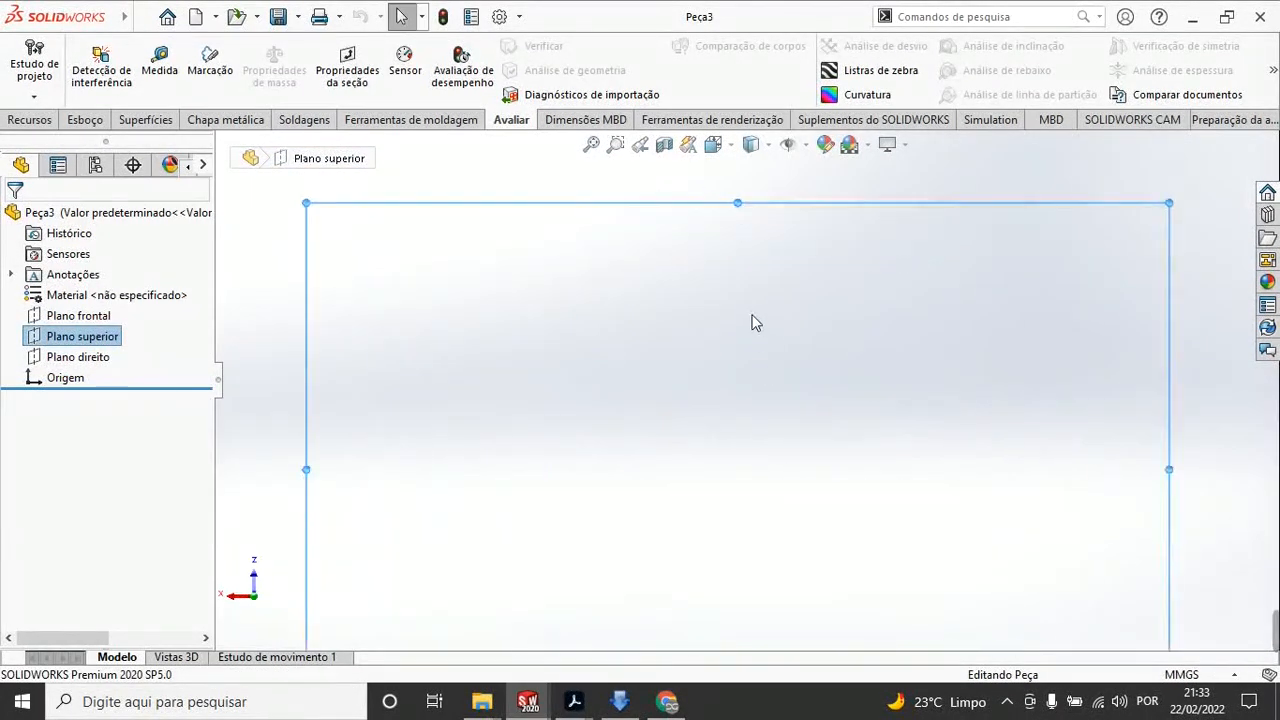
scroll(752, 396, up, 4)
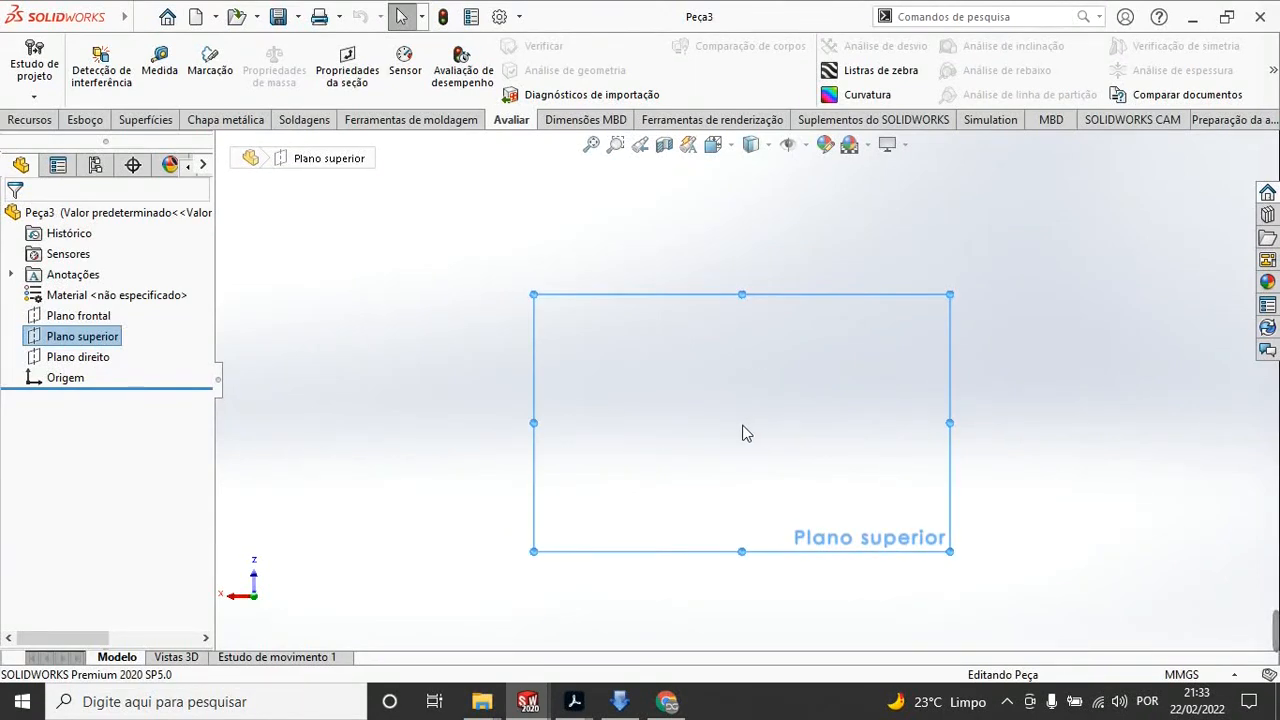
click(85, 120)
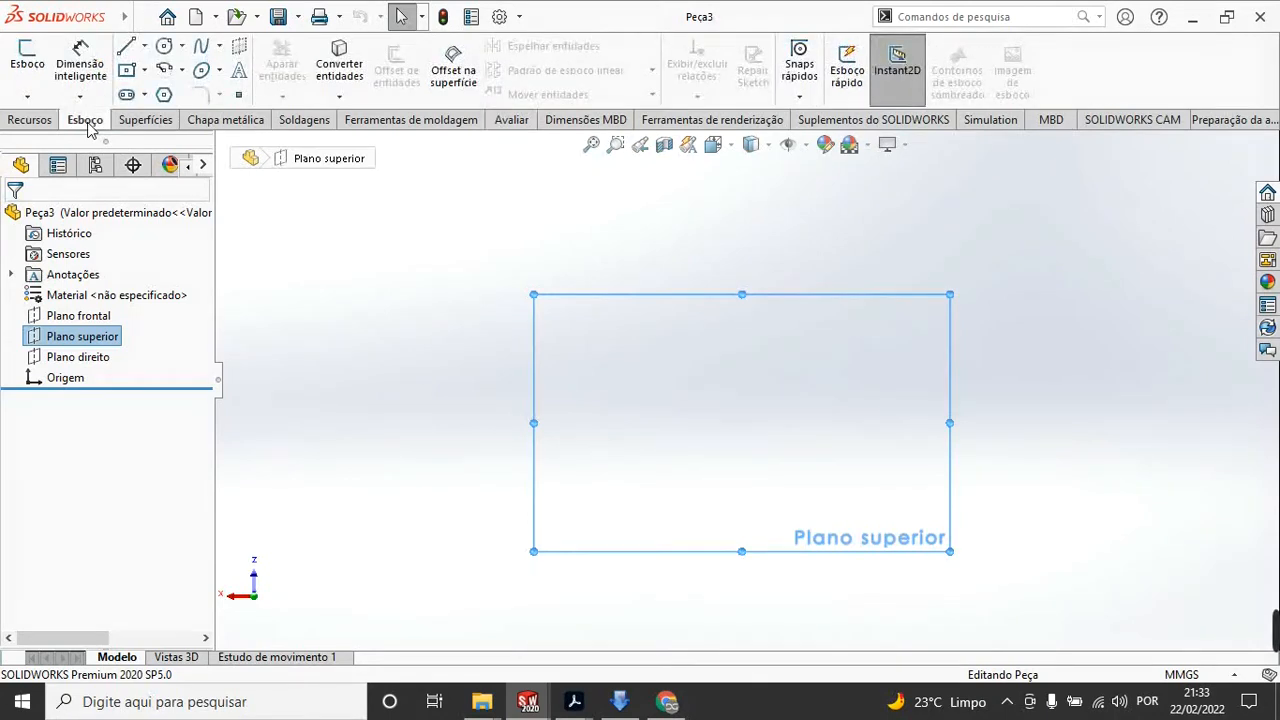
click(27, 65)
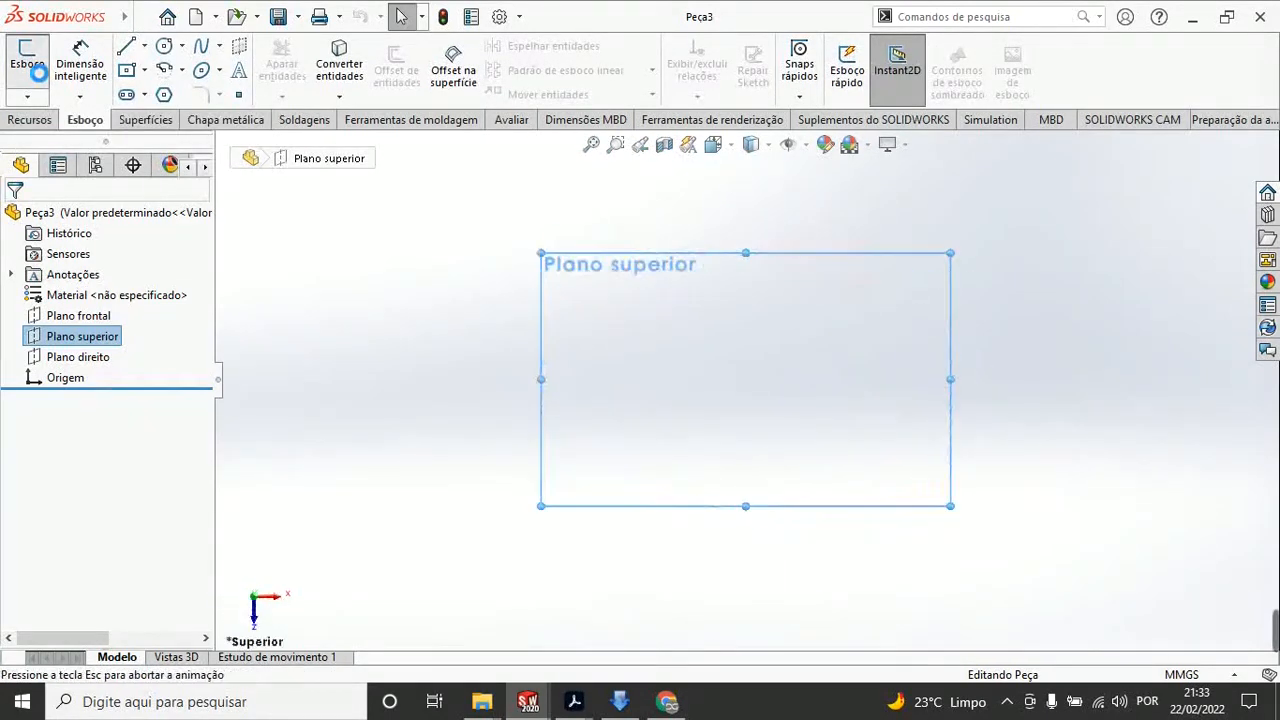
Step: Sketch a circle centred on the origin with a radius of about 56 mm
click(164, 47)
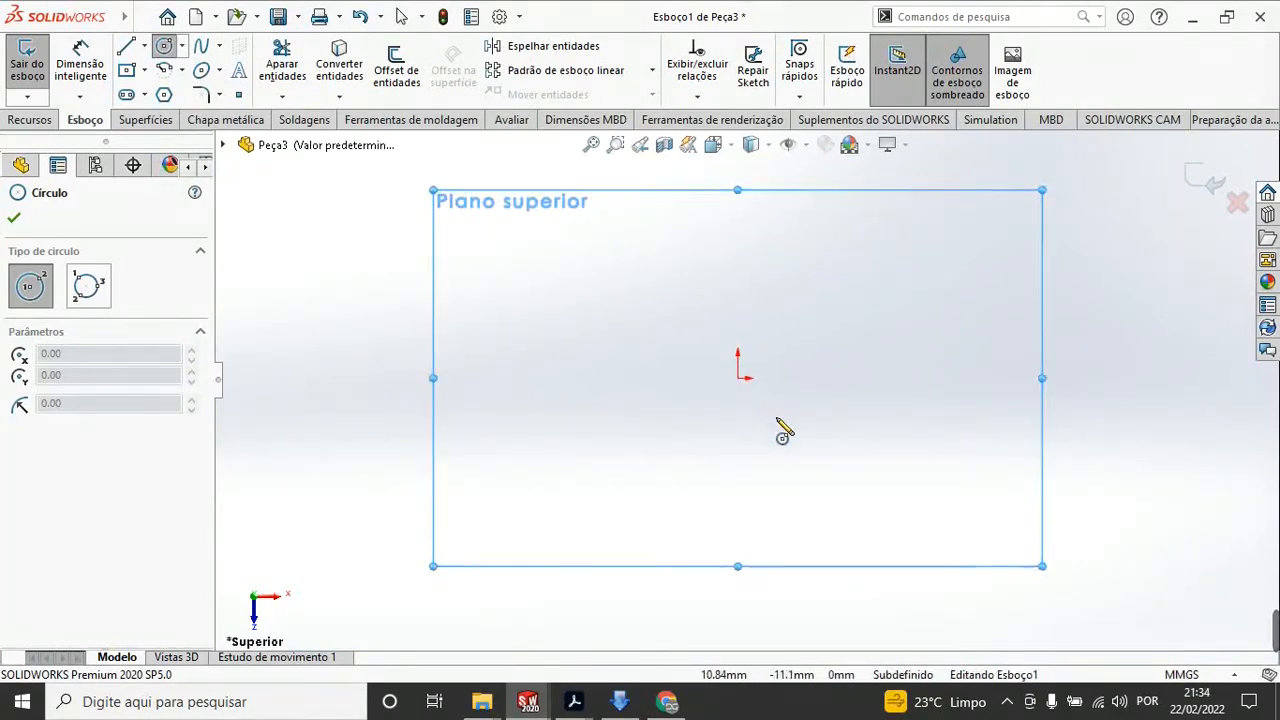
click(739, 379)
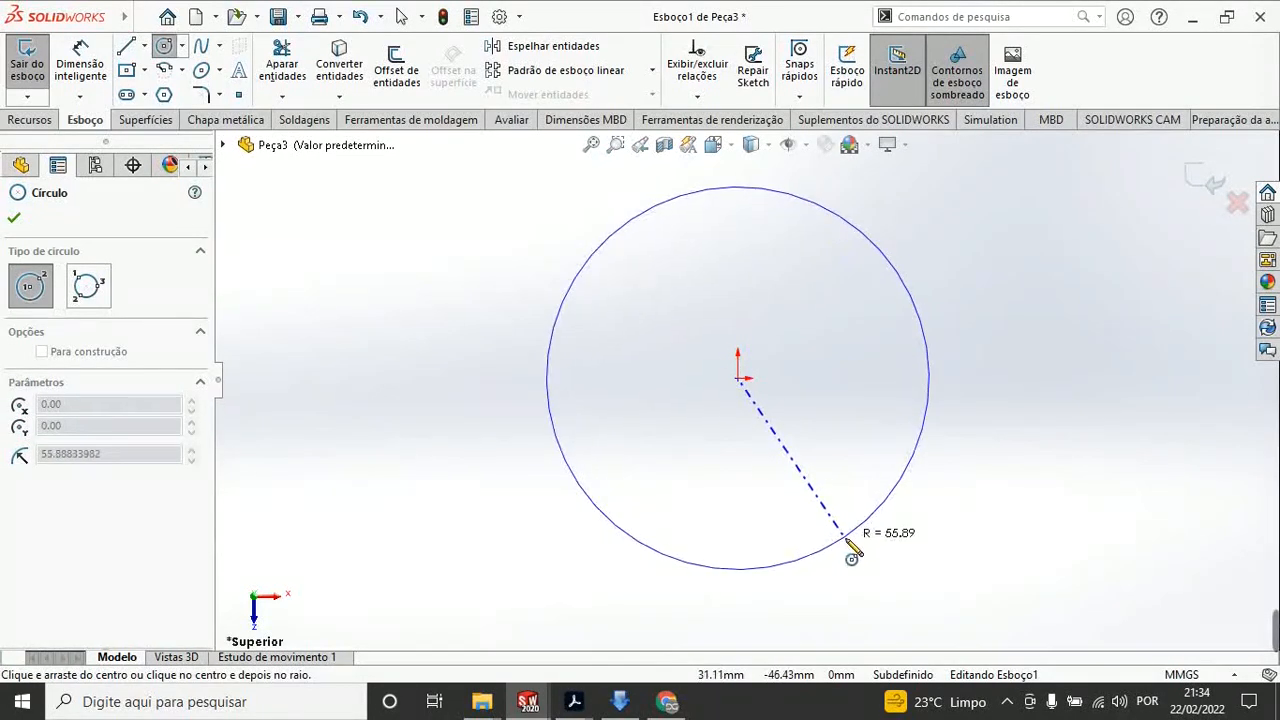
click(845, 541)
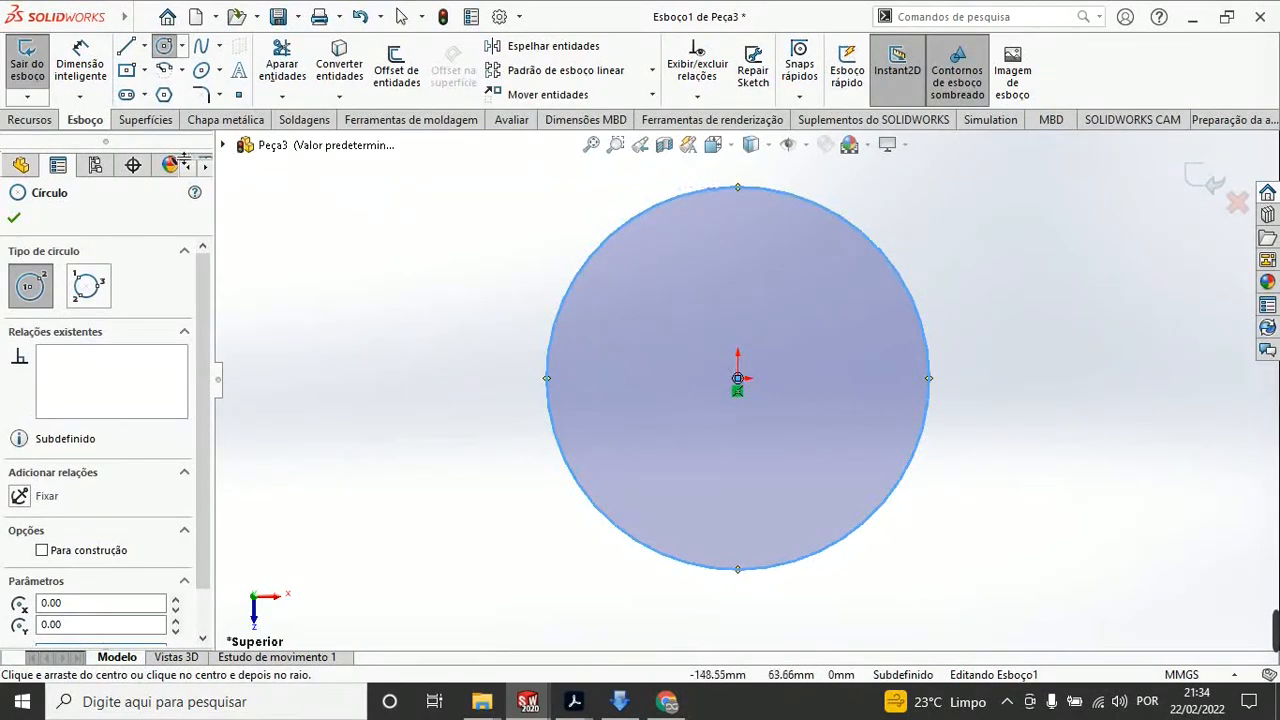
Step: Dimension the circle's diameter as 102 mm, consulting dimension A on the spade drawing in the Adobe Acrobat PDF
click(80, 62)
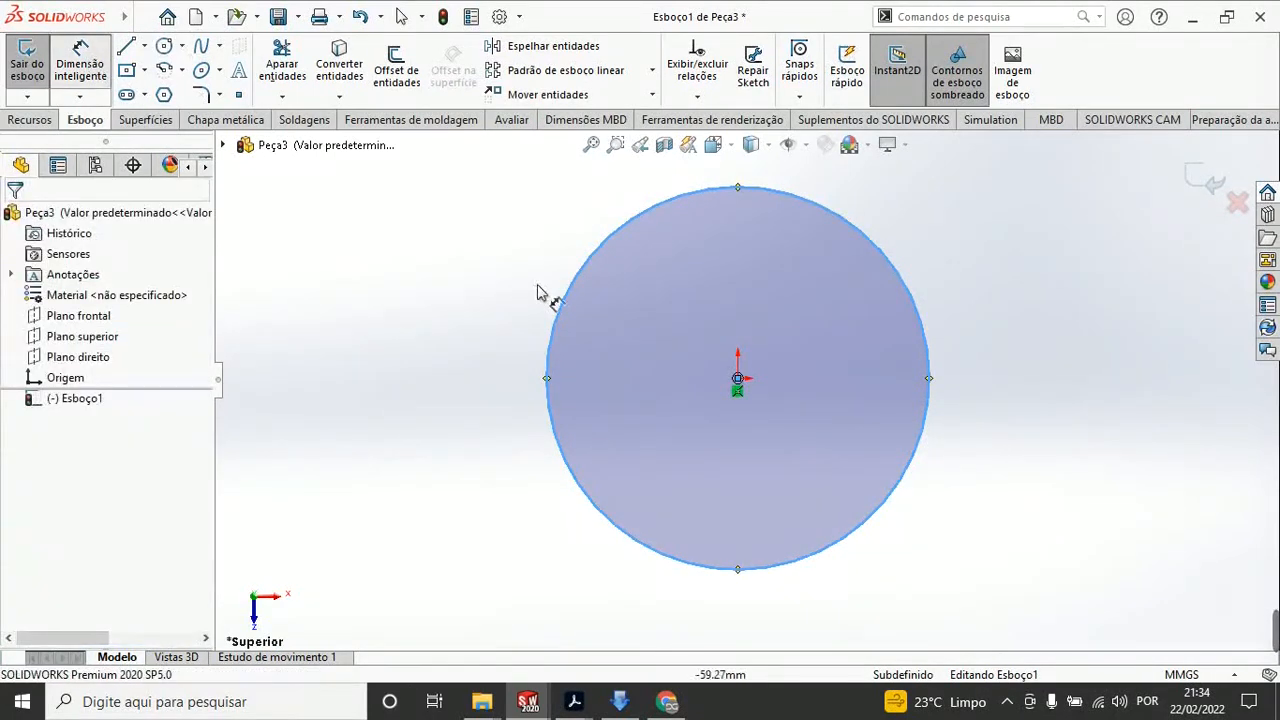
click(611, 243)
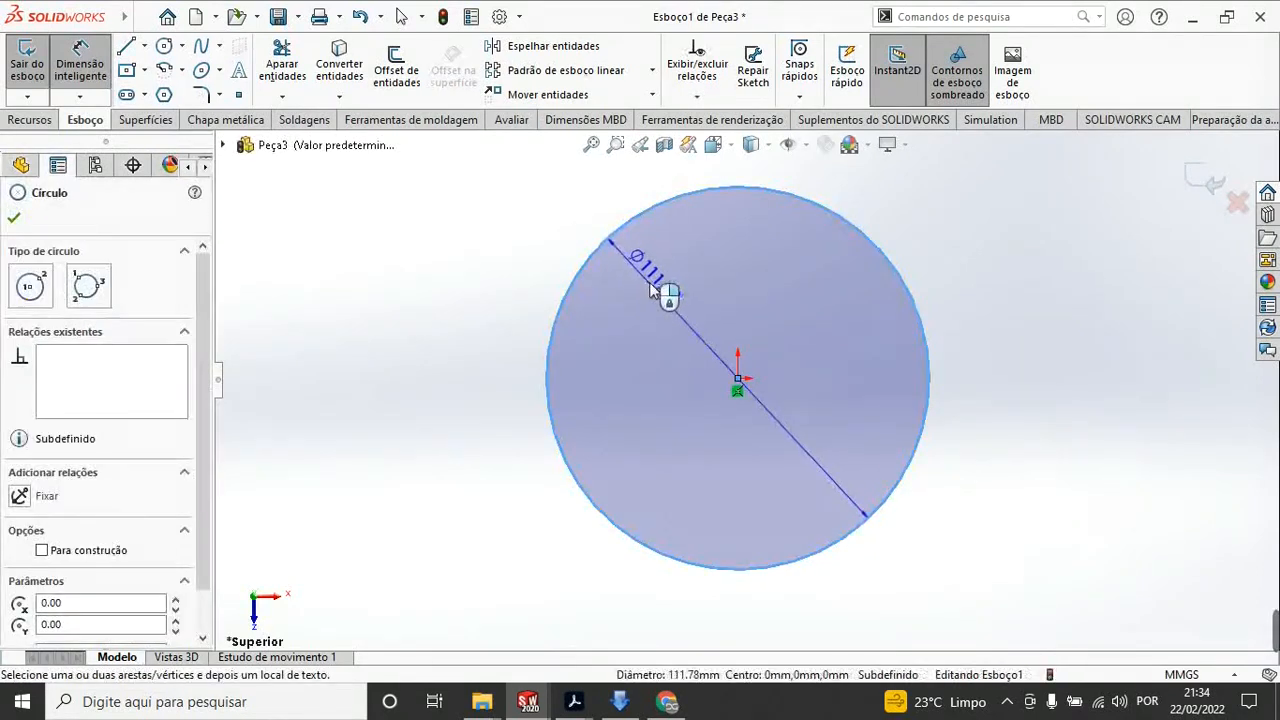
click(668, 390)
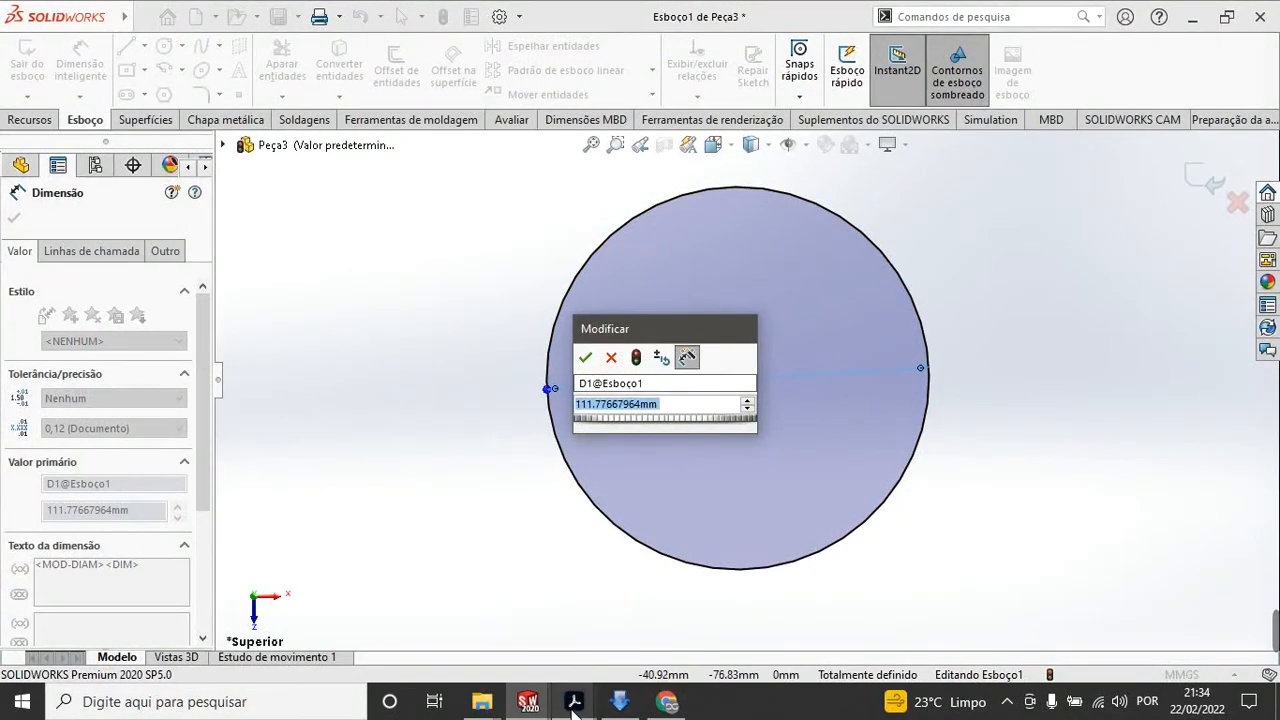
mouse_move(574, 706)
click(700, 628)
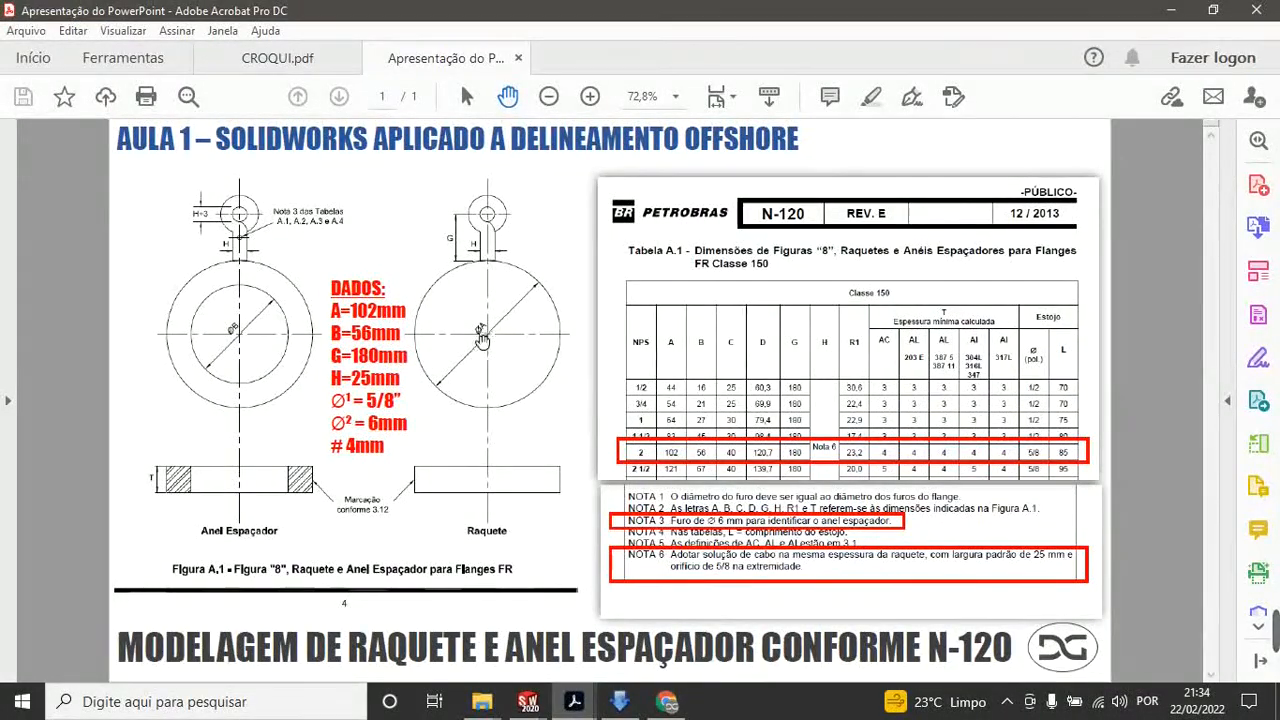
ctrl+scroll(481, 337, up, 4)
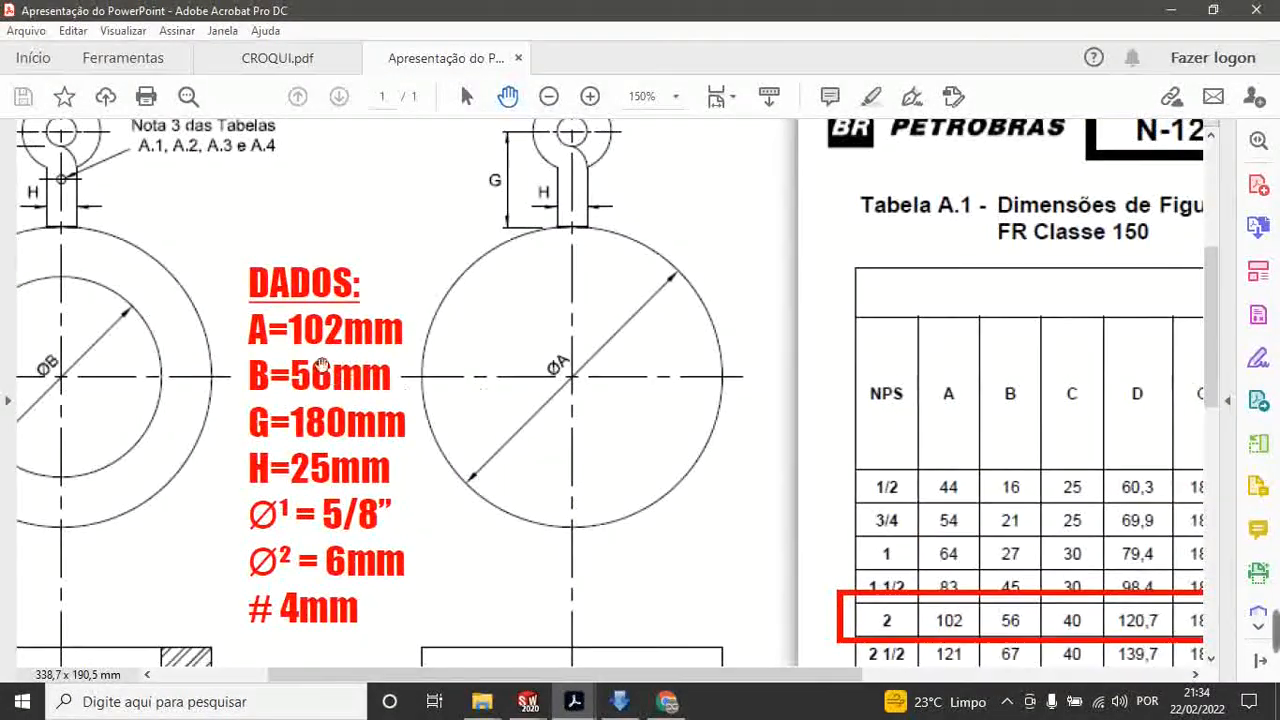
click(1169, 14)
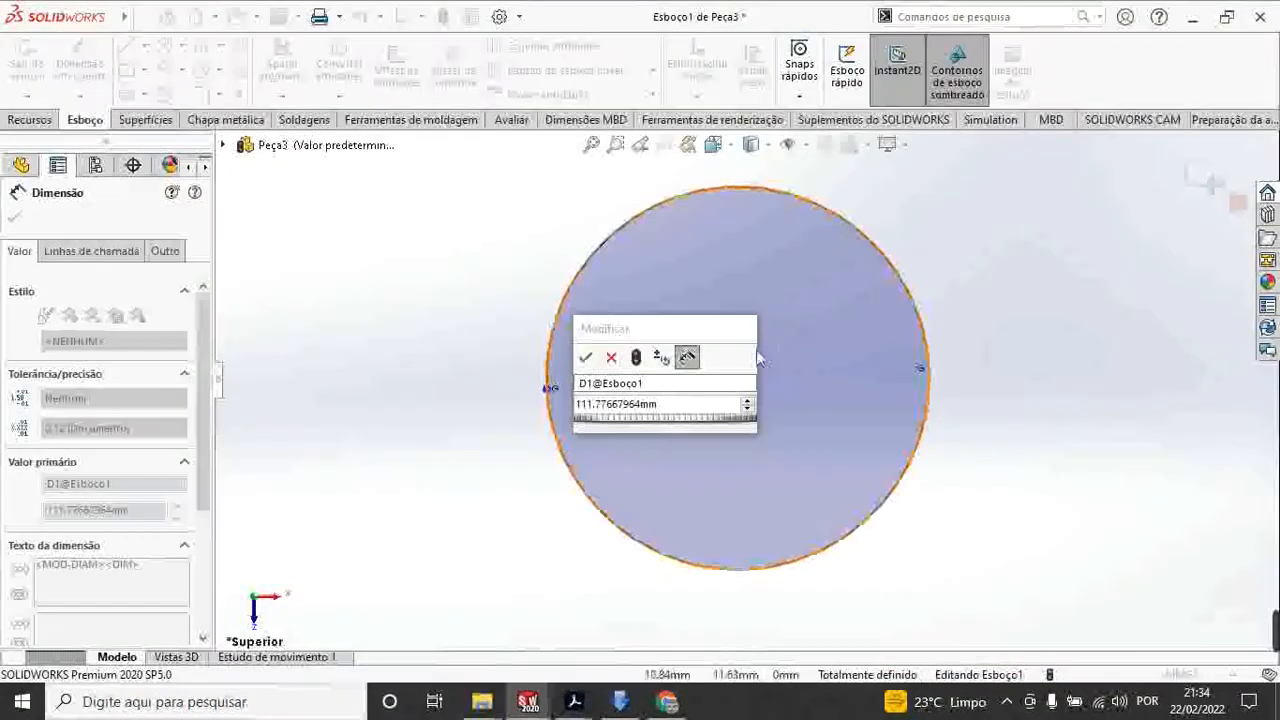
drag(665, 330, 409, 174)
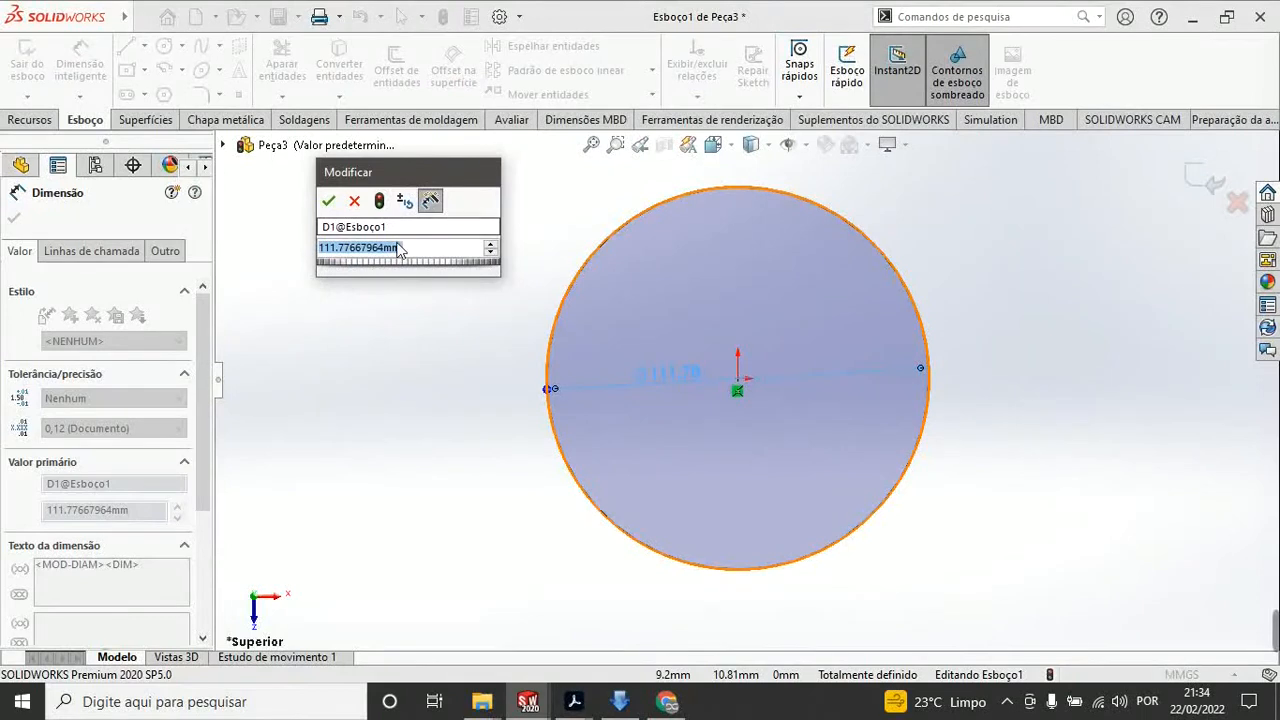
text(102)
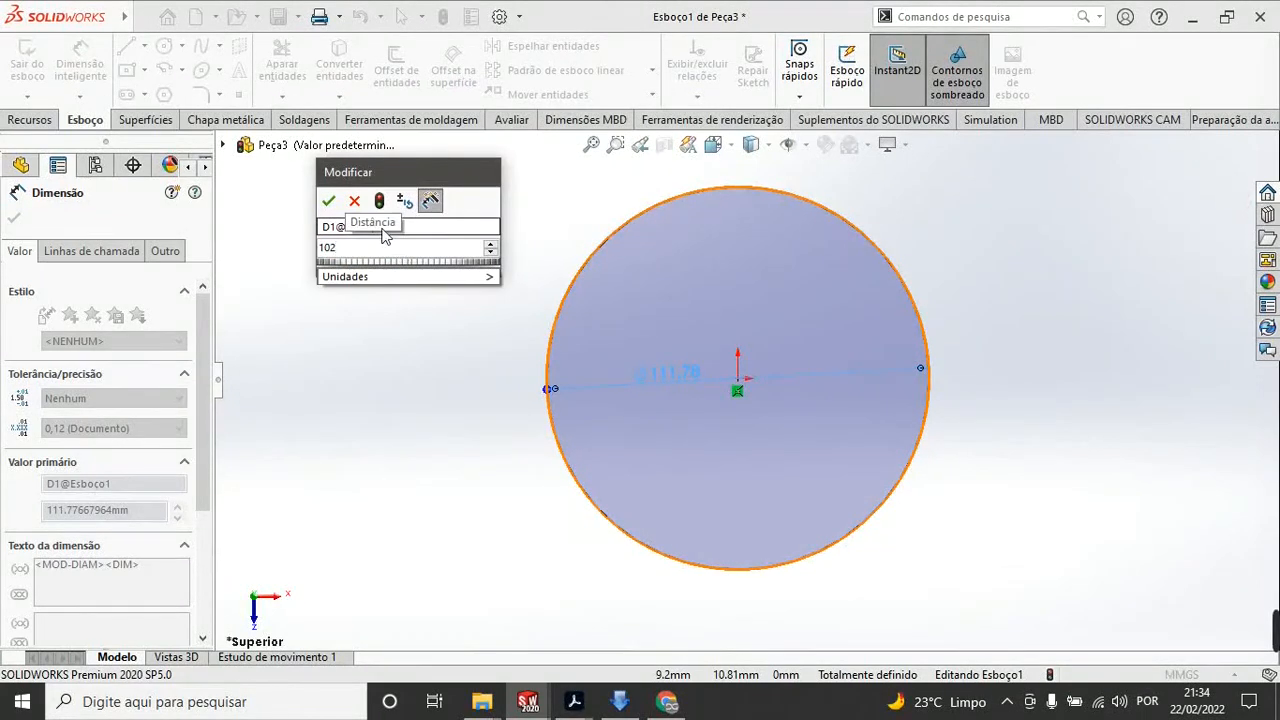
click(330, 203)
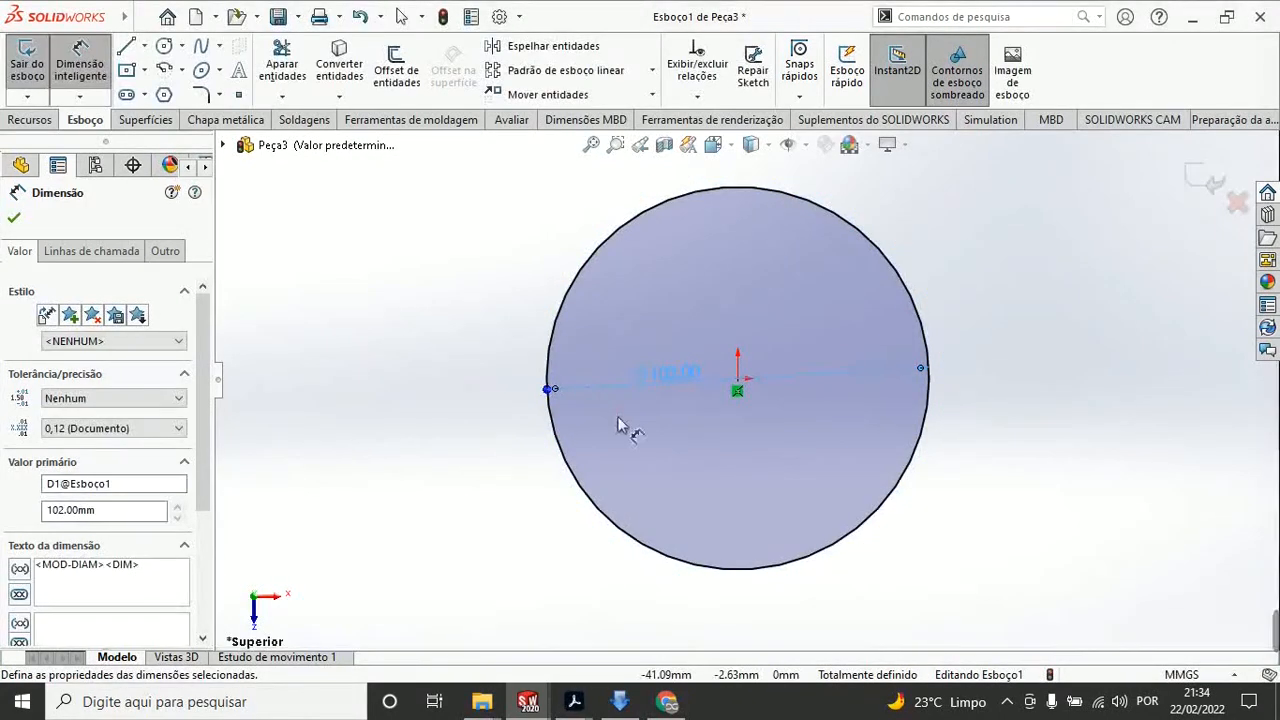
scroll(672, 376, down, 3)
scroll(690, 390, down, 3)
scroll(734, 436, up, 4)
click(443, 386)
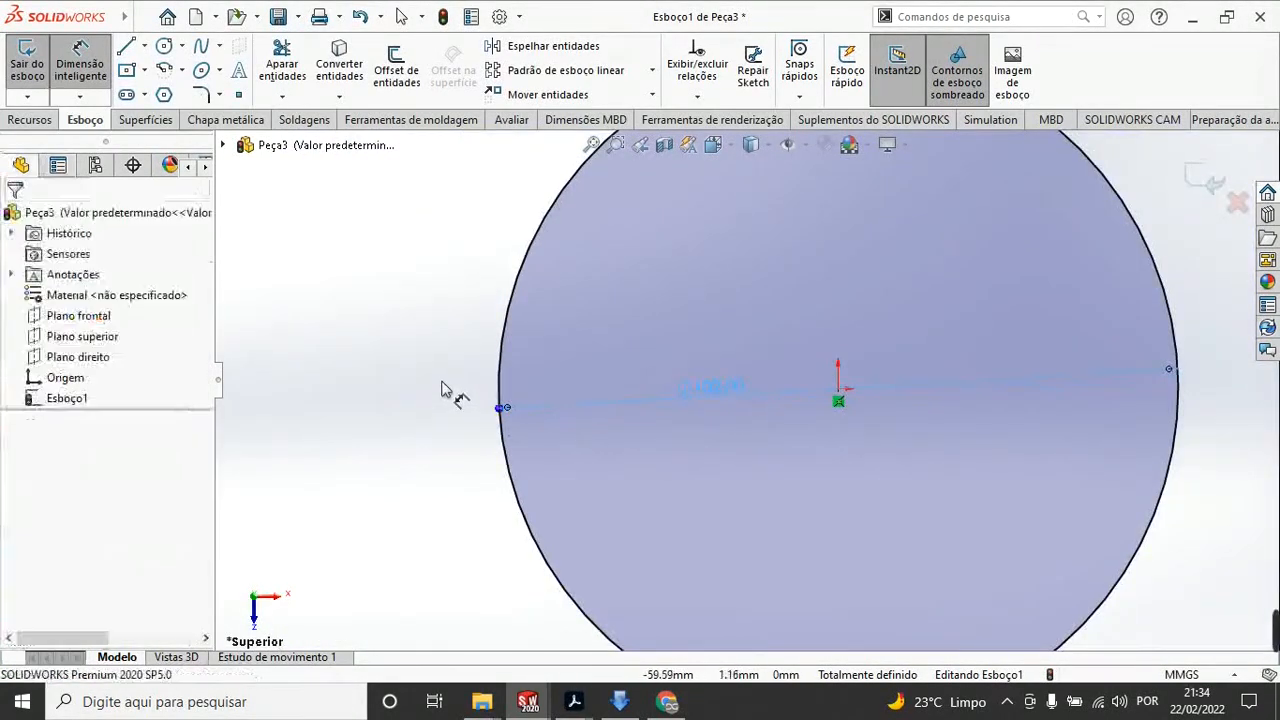
Step: Sketch a horizontal centerline about 146 mm long from the origin, extending past the circle in the positive X direction
scroll(700, 435, up, 3)
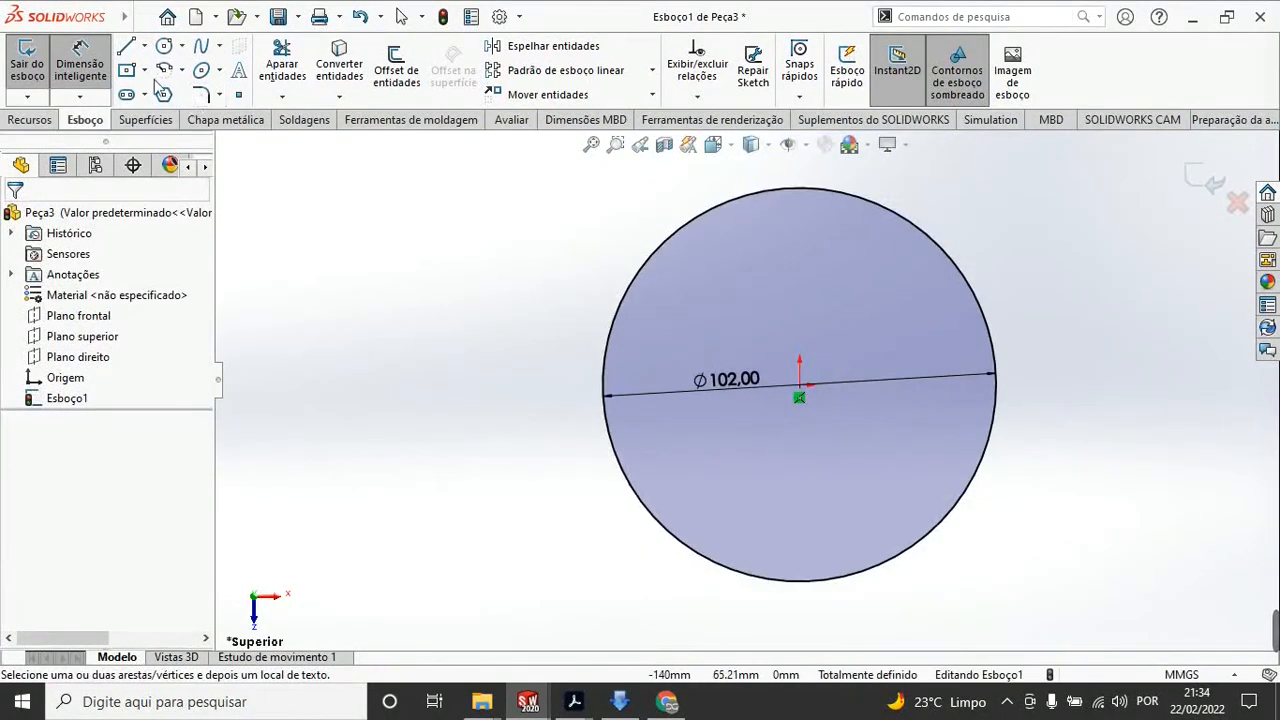
click(144, 47)
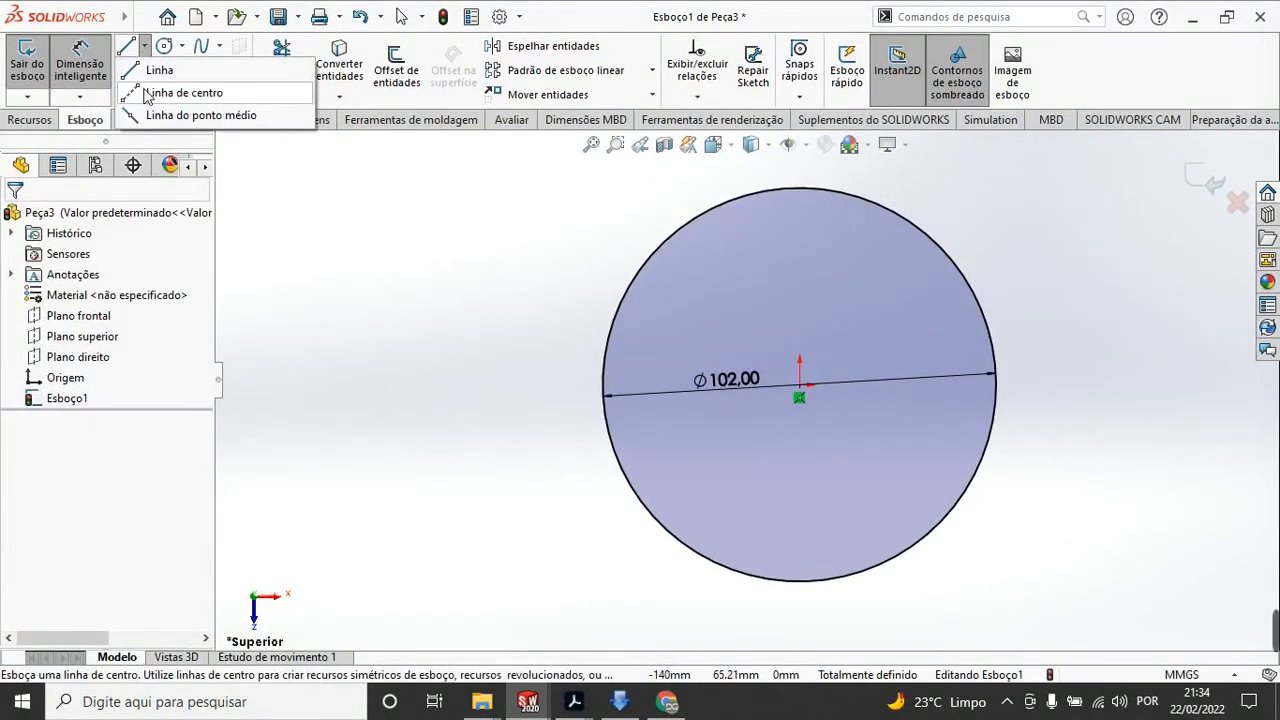
click(150, 93)
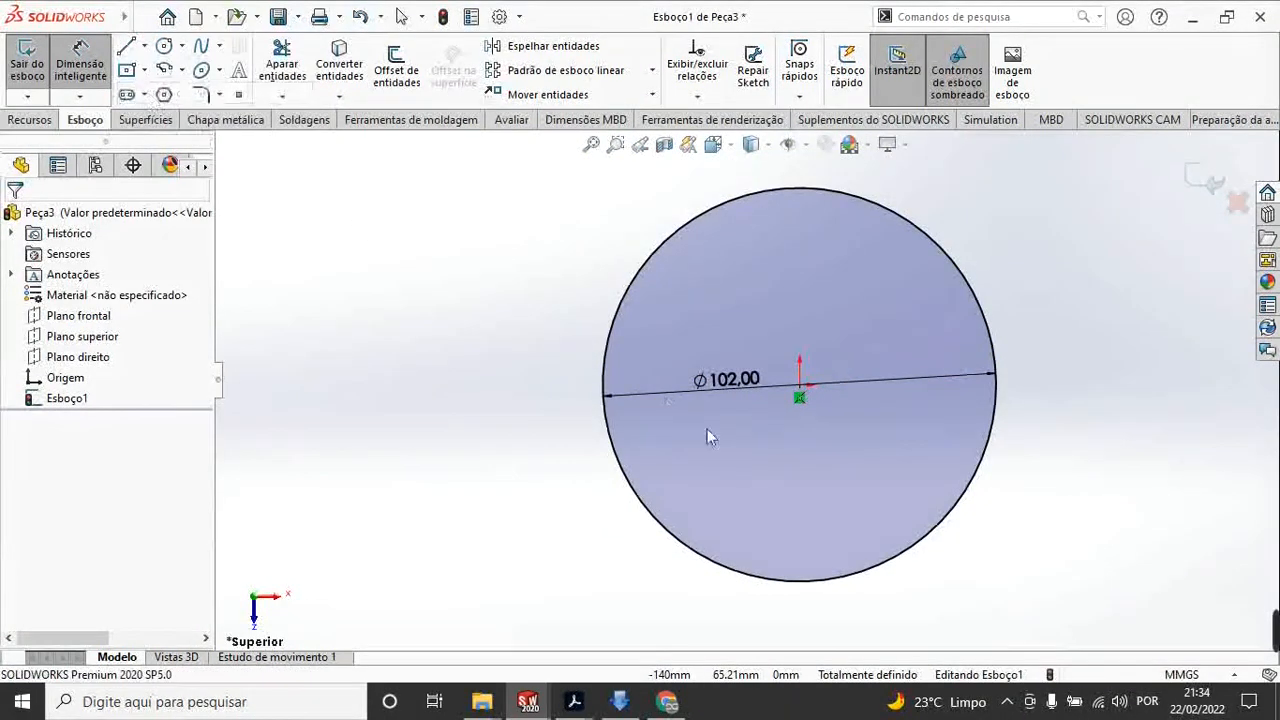
click(799, 385)
scroll(750, 385, up, 2)
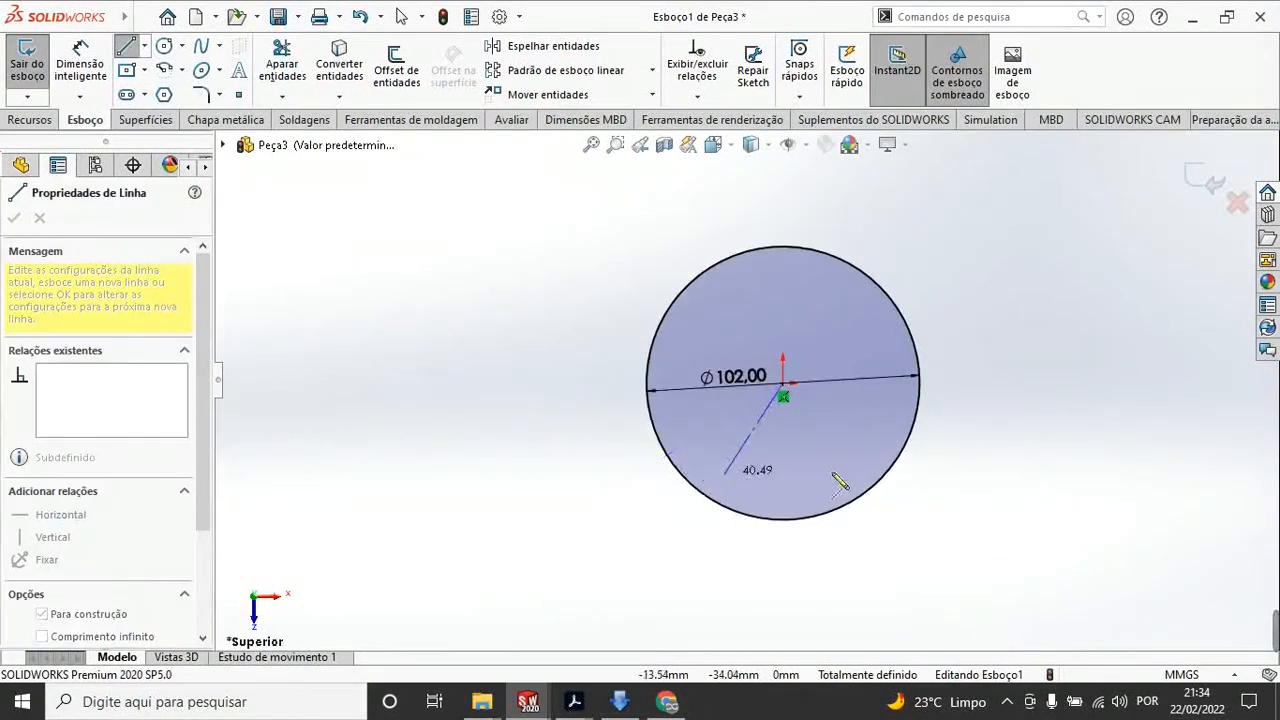
click(1177, 388)
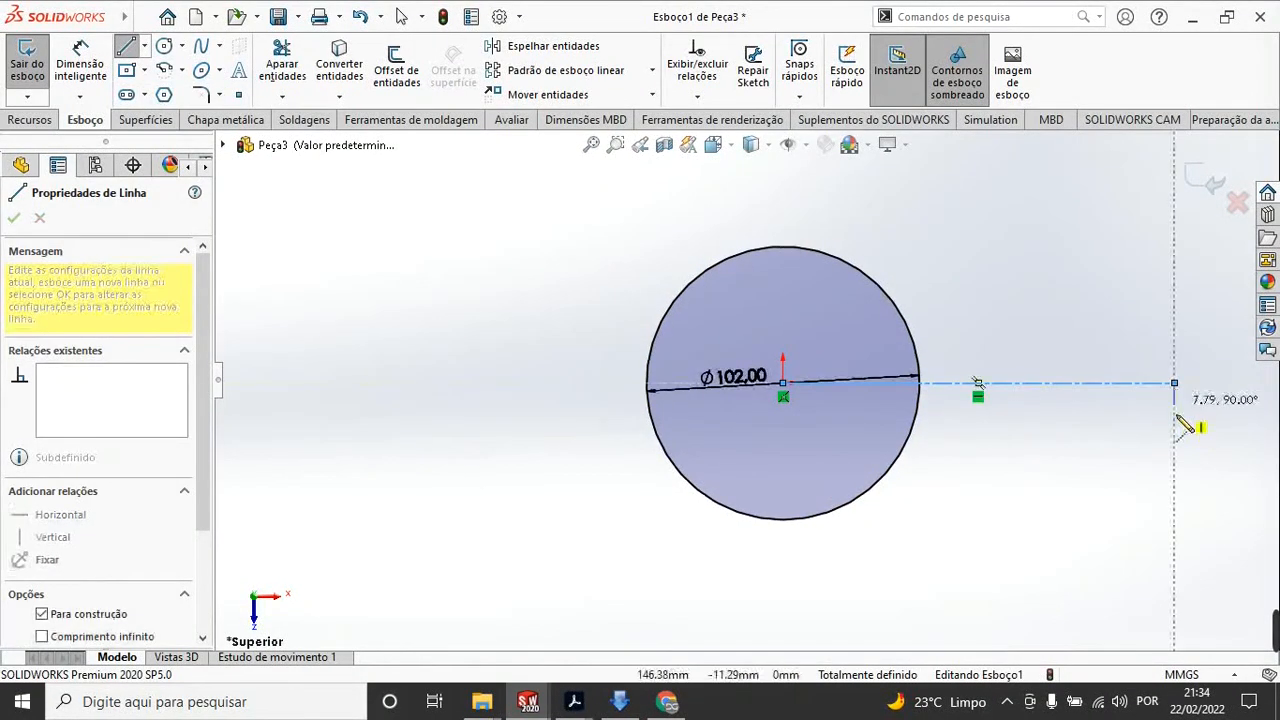
key(Escape)
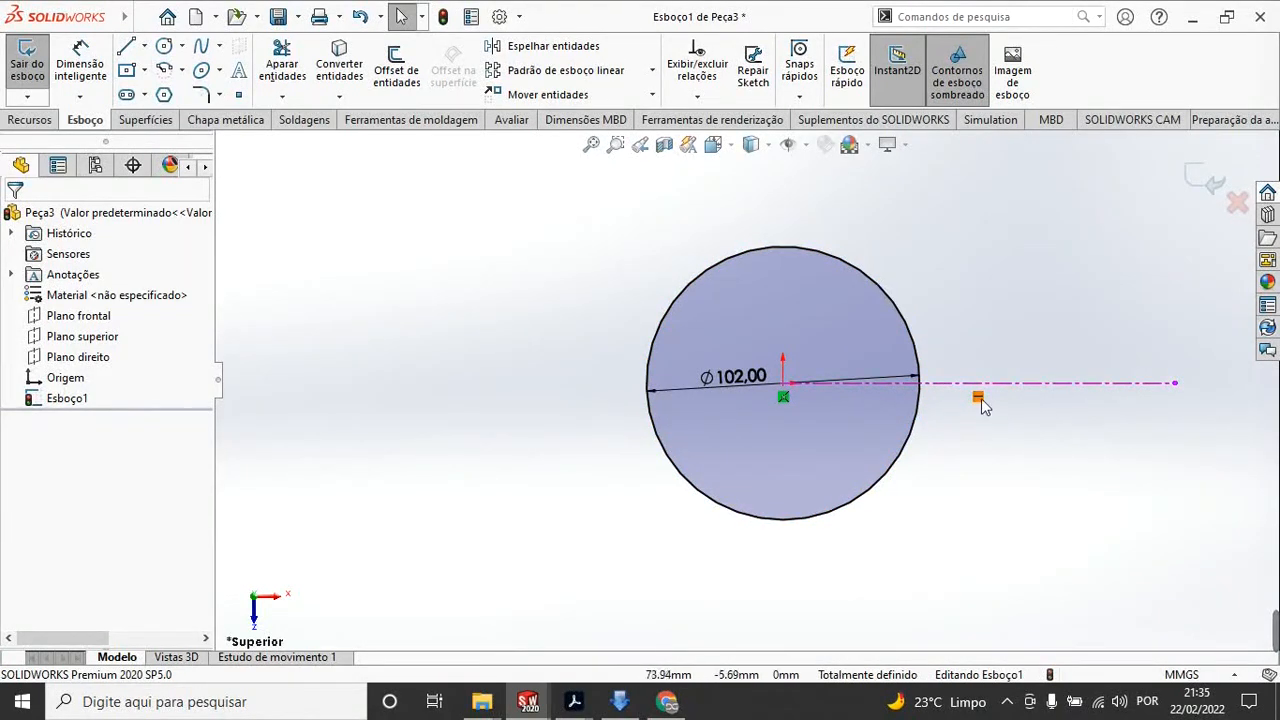
Step: Start the Line command for the handle outline
click(144, 71)
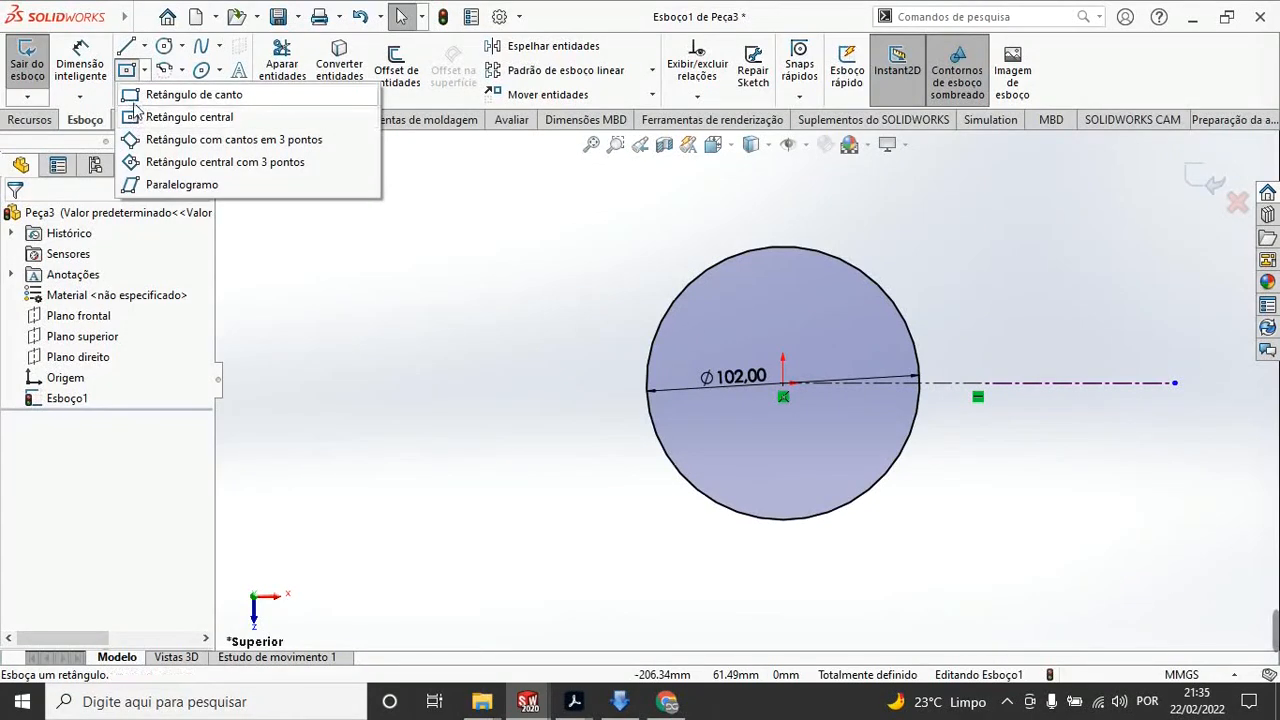
click(144, 46)
click(160, 66)
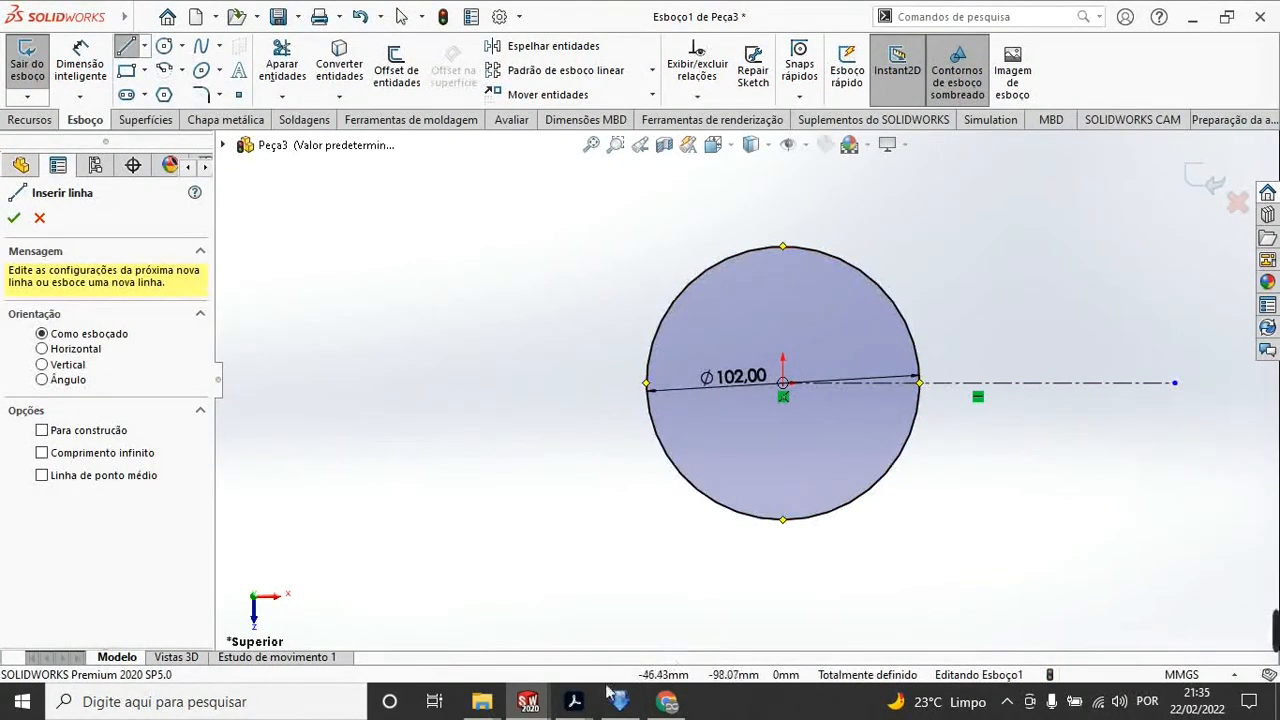
Step: Examine the N-120 table and Note 6 in the Adobe Acrobat PDF for the handle's width and end hole
click(574, 706)
click(654, 646)
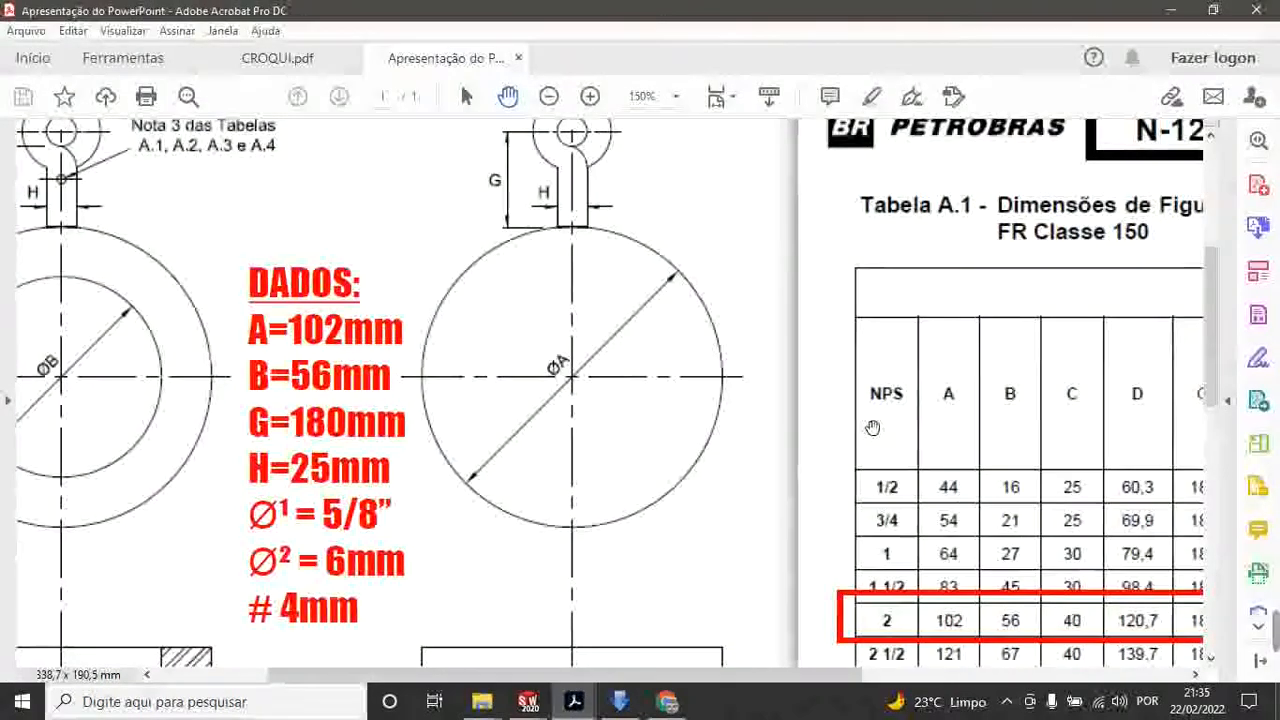
ctrl+scroll(968, 652, up, 3)
drag(968, 652, 635, 570)
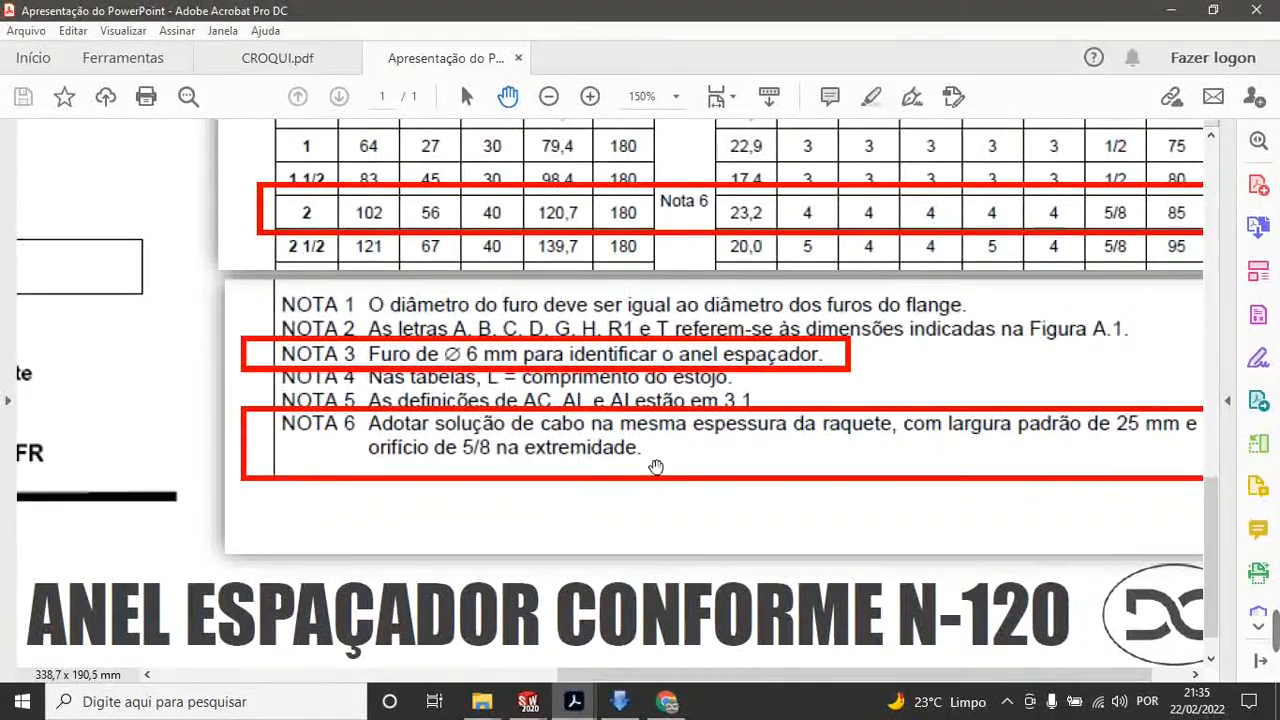
drag(765, 536, 694, 526)
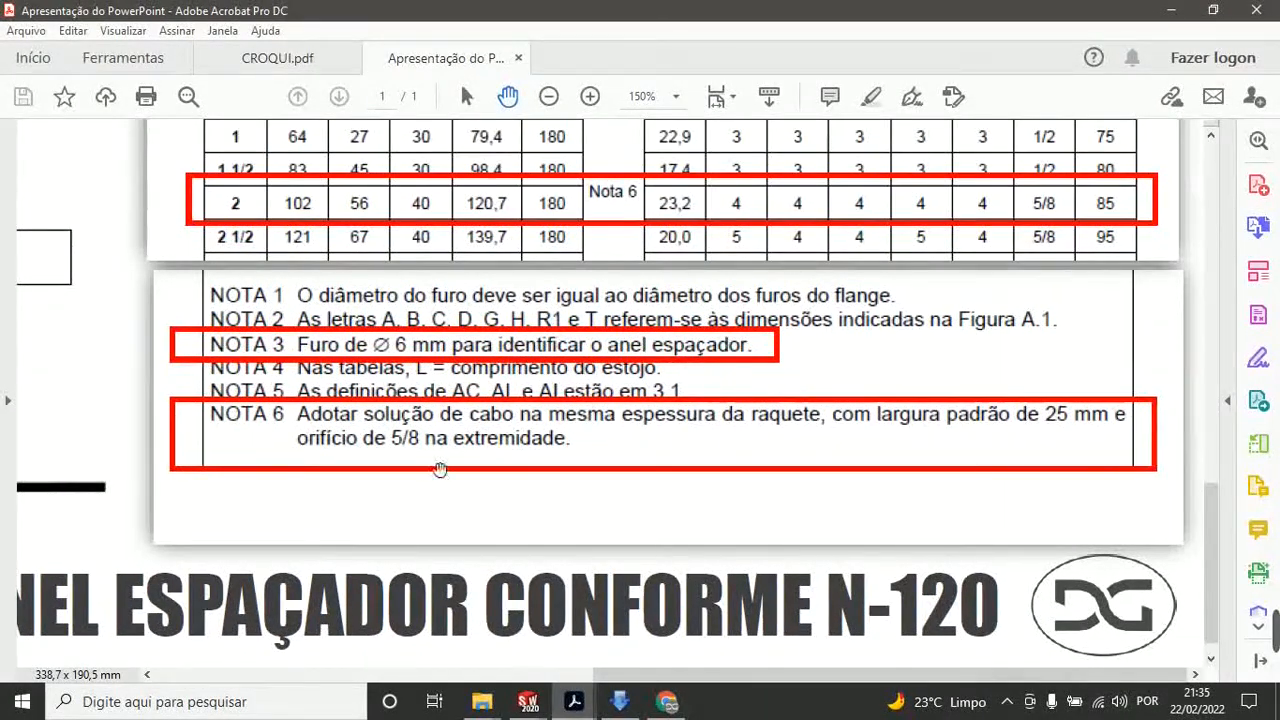
Step: Launch PipeData-PRO and compare its 2" 300# RF Line Spade and Spacer drawing with the spade figure in the Acrobat PDF
click(22, 701)
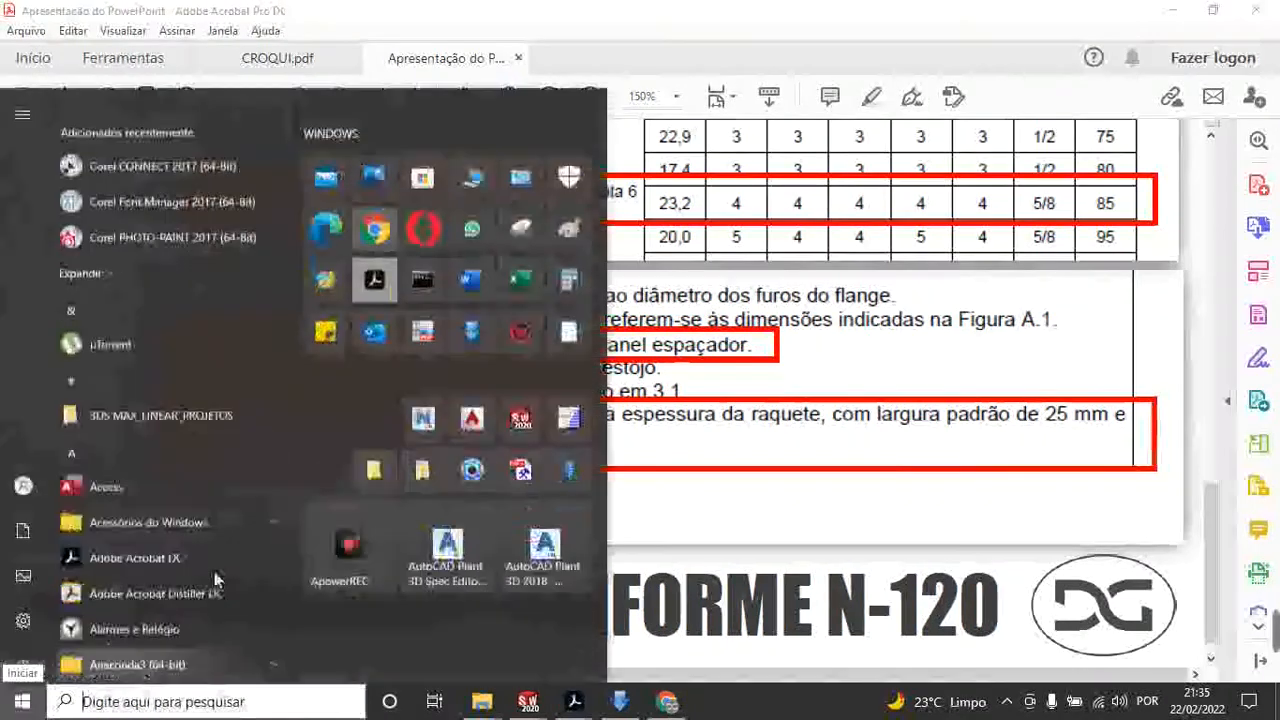
click(573, 383)
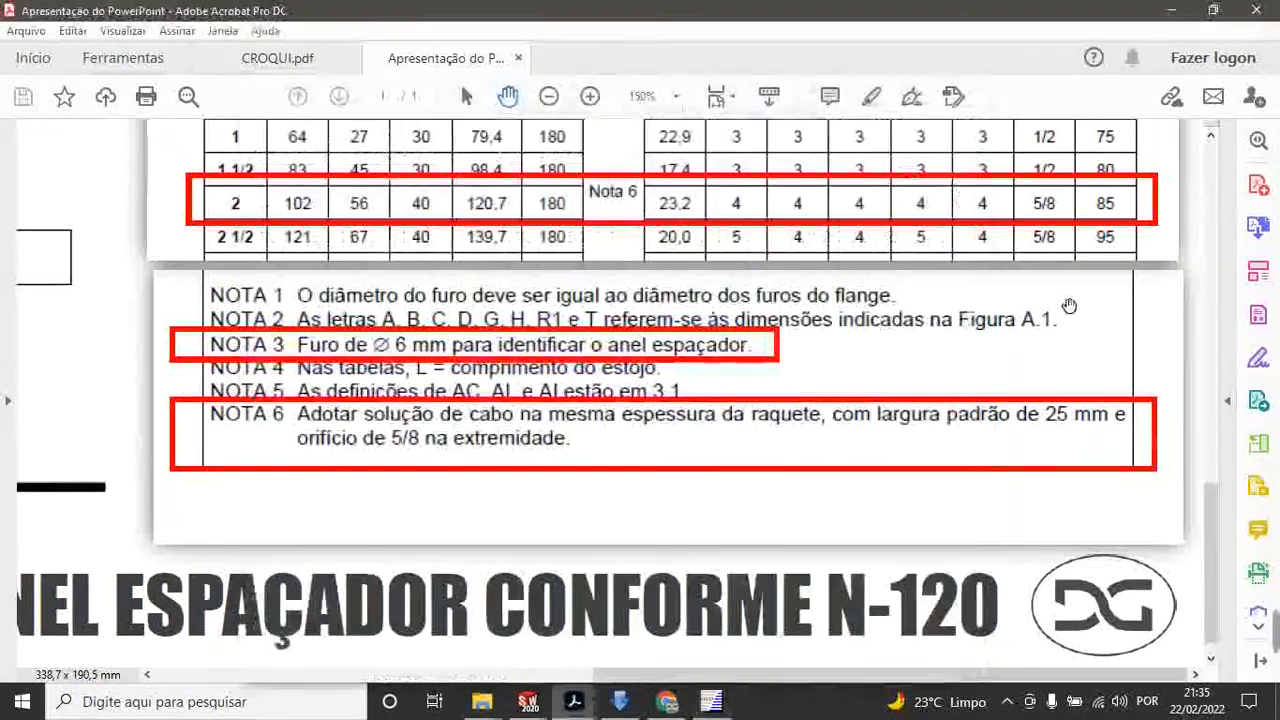
drag(288, 353, 990, 440)
drag(686, 225, 840, 648)
drag(826, 386, 807, 484)
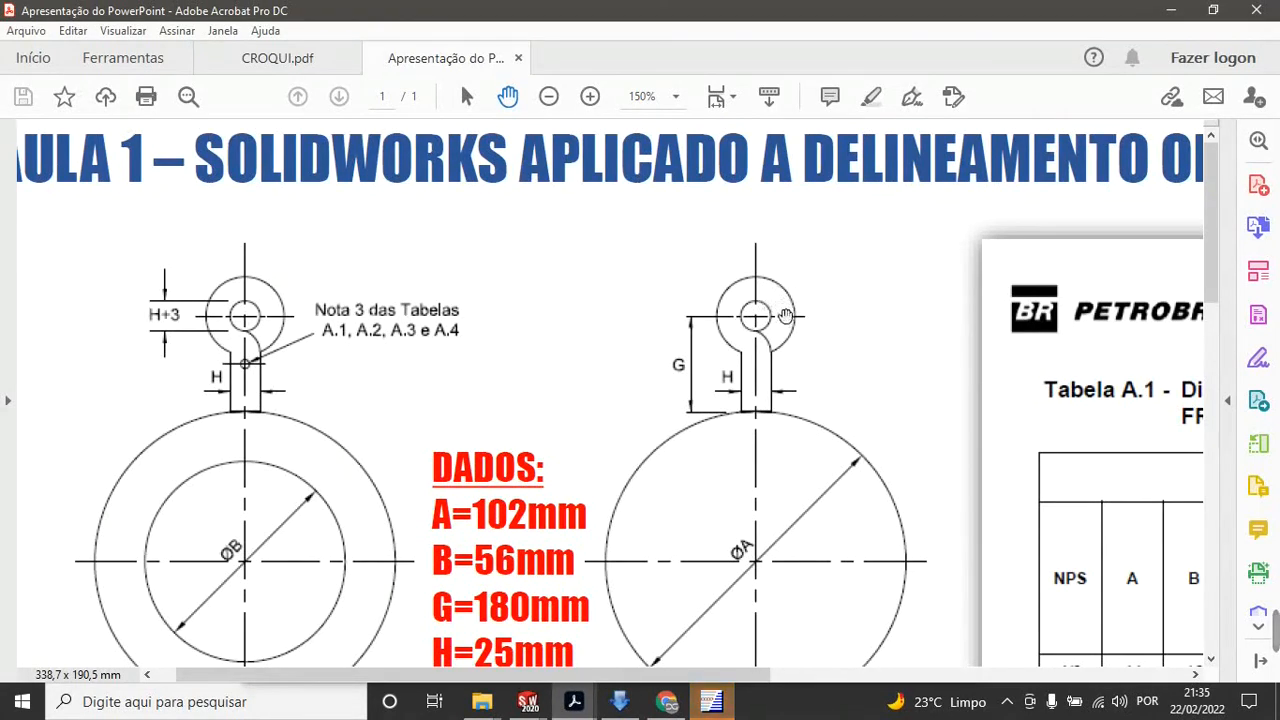
scroll(779, 446, down, 1)
scroll(779, 446, right, 1)
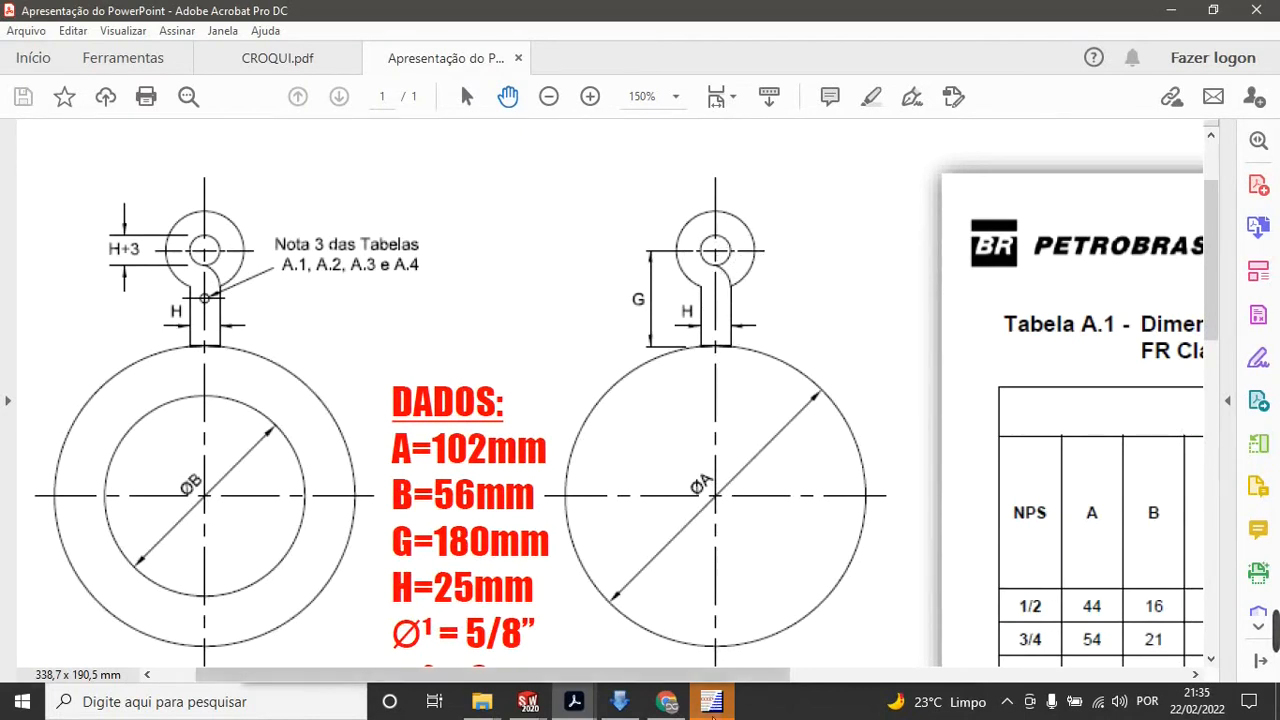
click(712, 712)
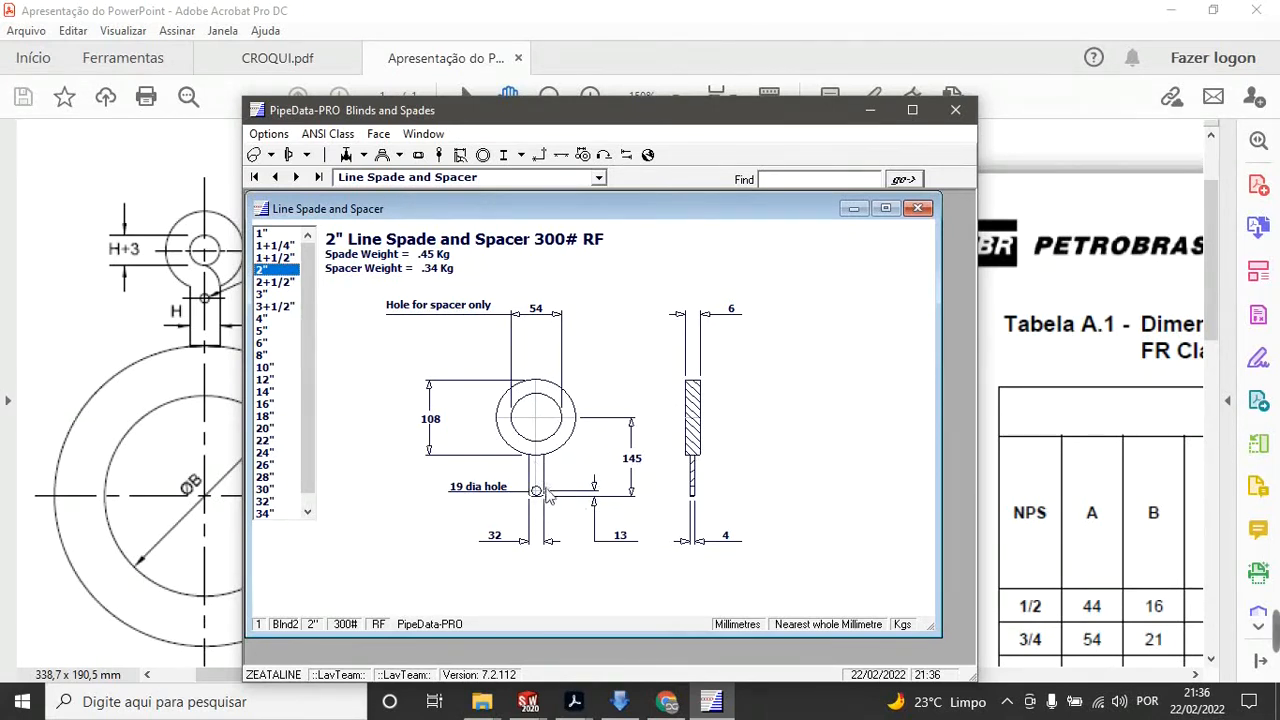
Step: Recheck the N-120 dimension table in the Acrobat PDF and return to the SolidWorks sketch
click(1046, 557)
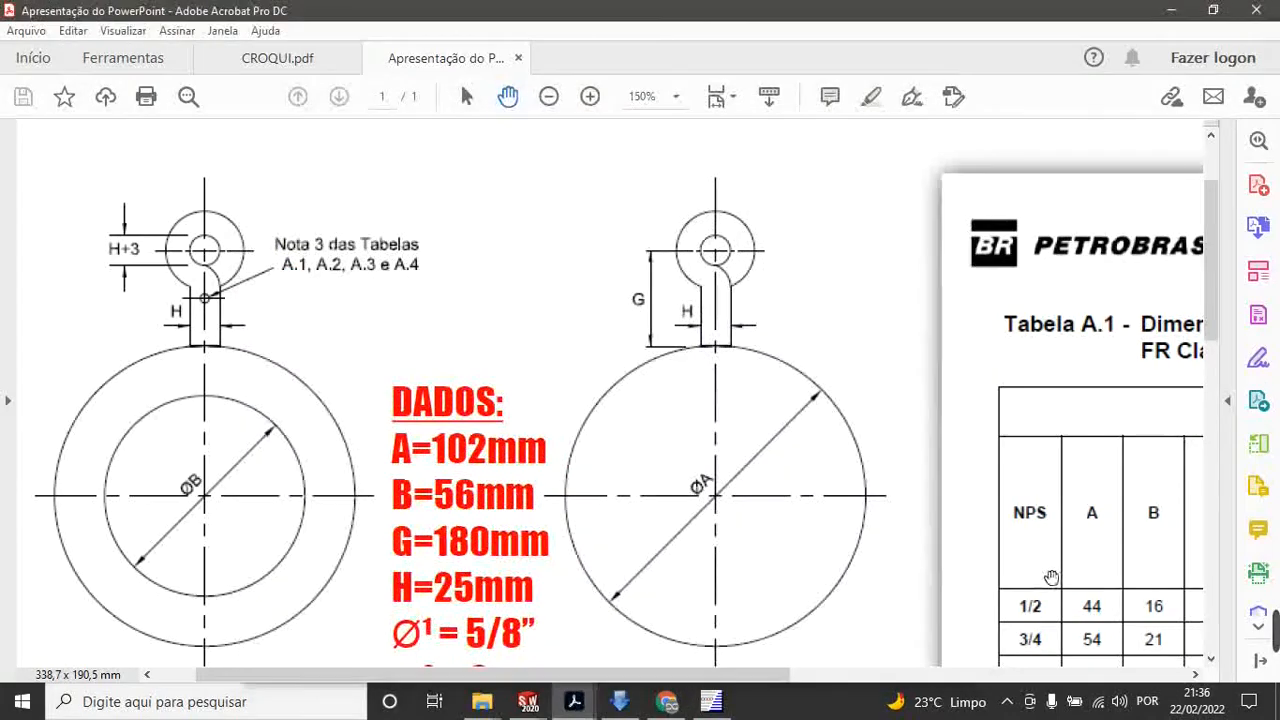
drag(1051, 565, 705, 123)
drag(953, 620, 511, 527)
click(1171, 10)
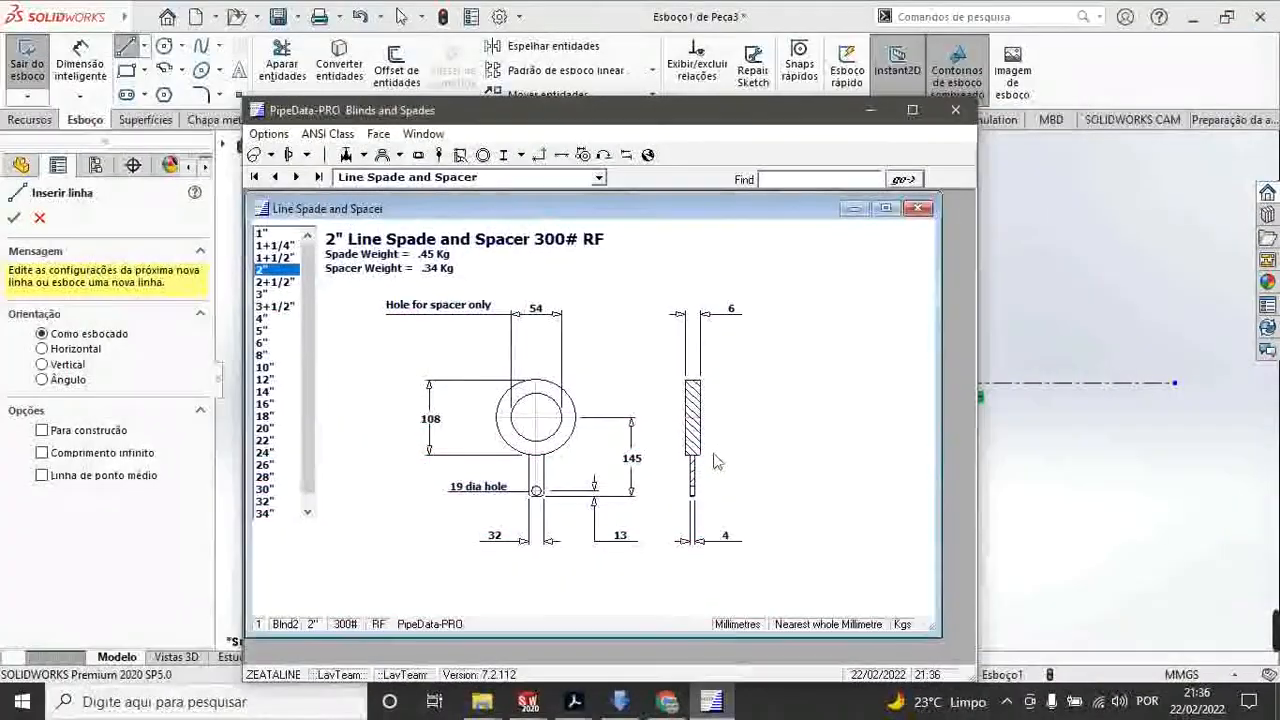
Step: Sketch the handle as a three-line open rectangle around the centerline, about 86 mm long and 21 mm wide, with both ends on the circle
scroll(1143, 391, down, 4)
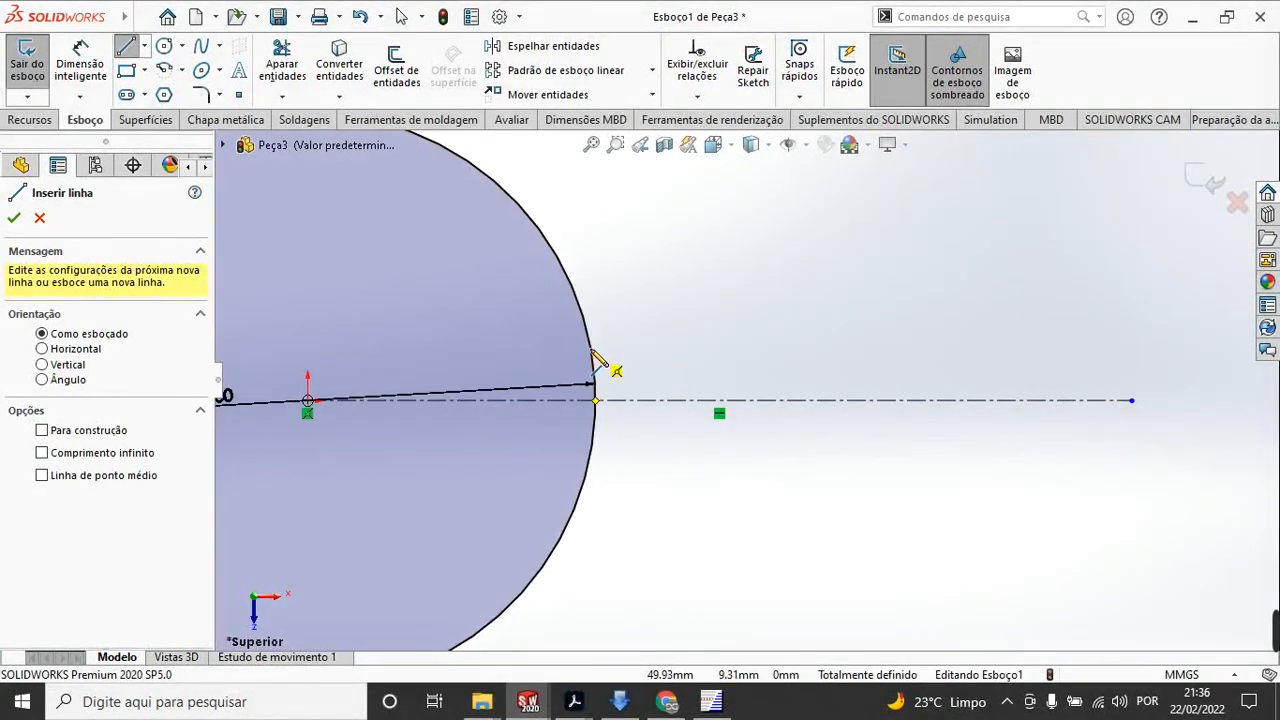
click(591, 348)
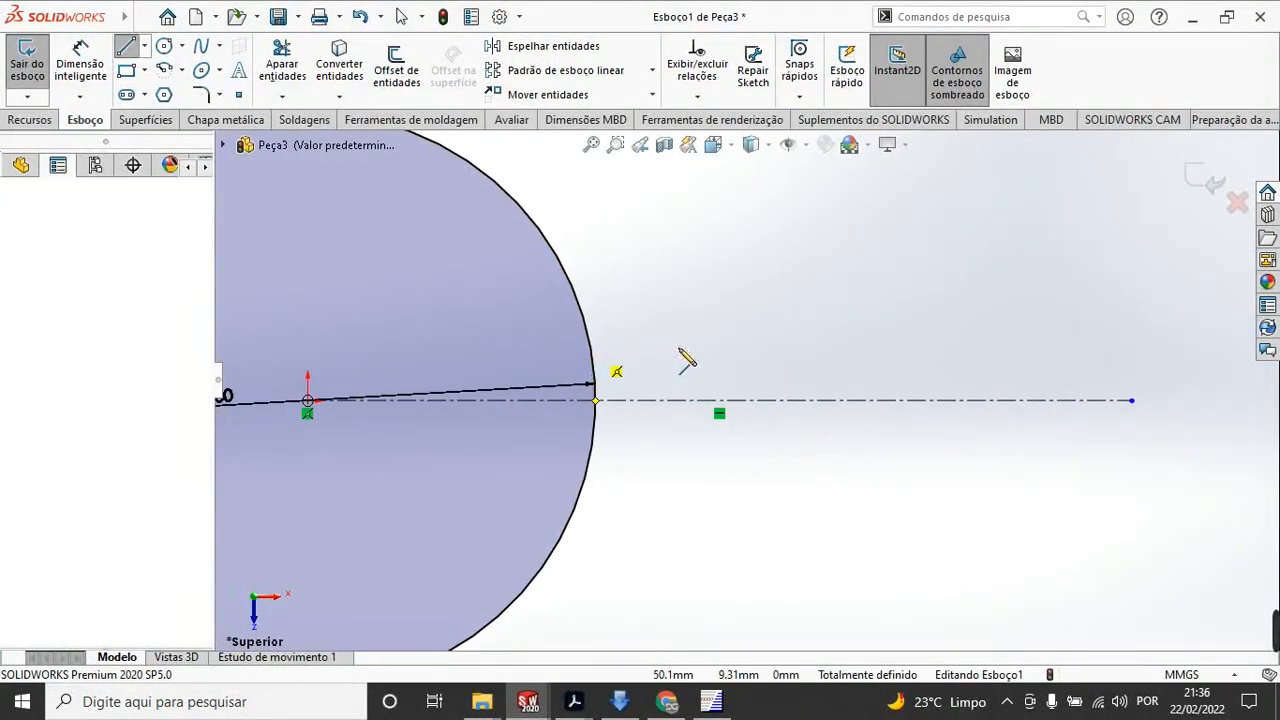
click(1077, 350)
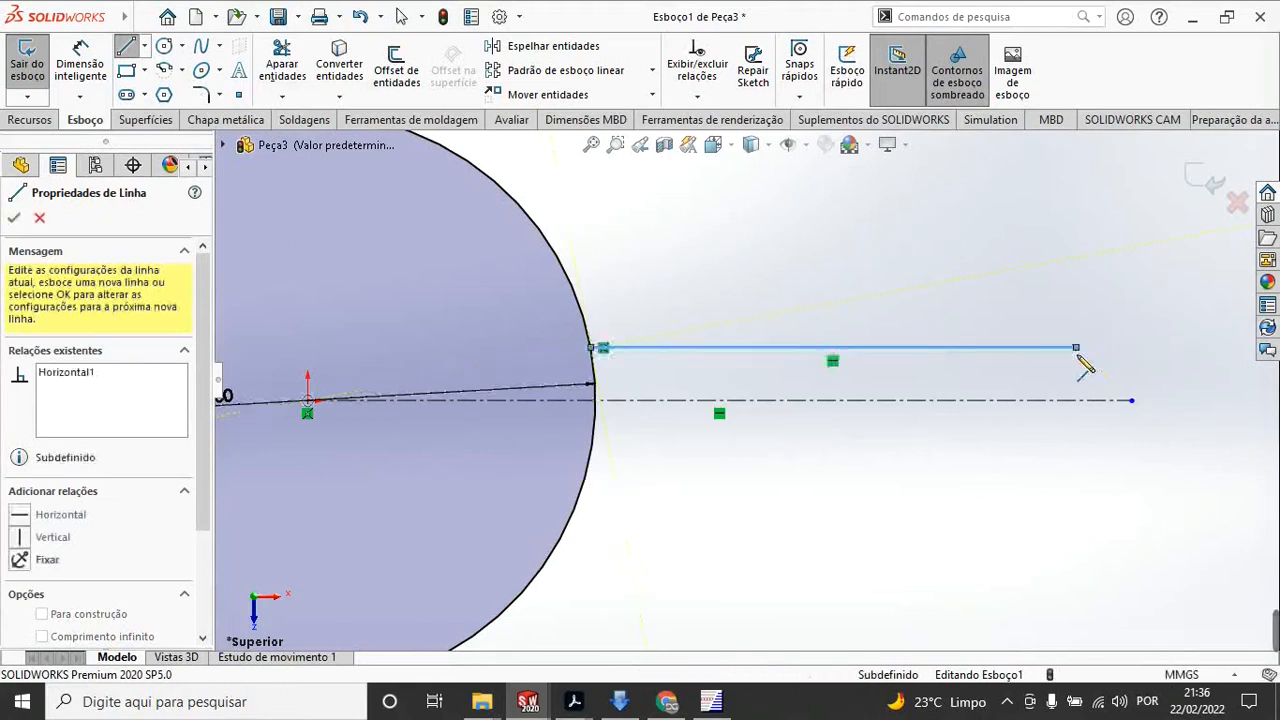
click(1076, 466)
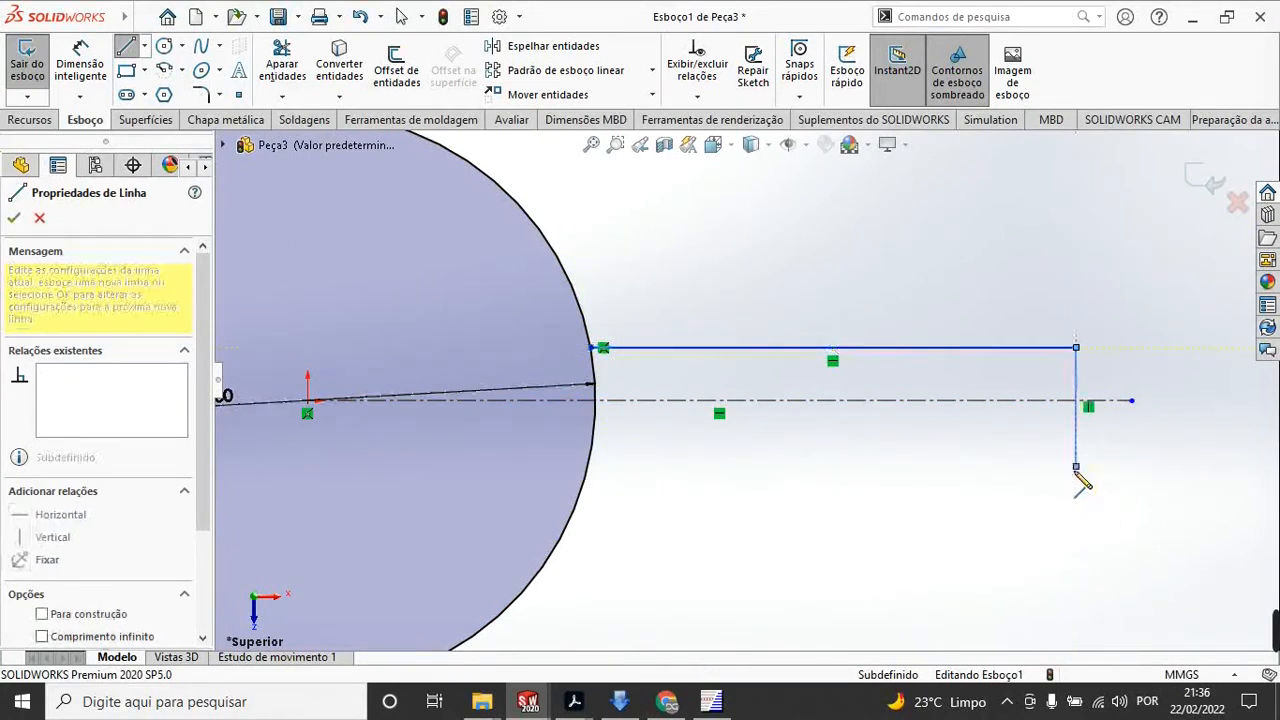
click(590, 467)
key(Escape)
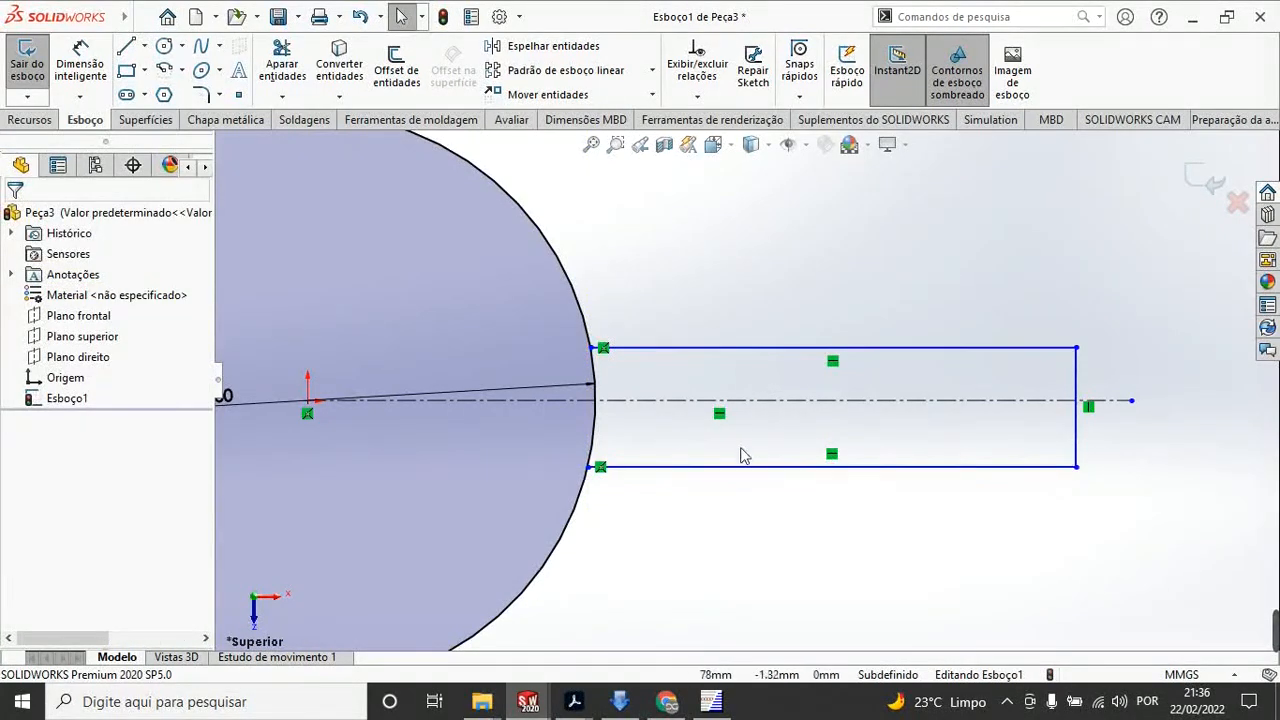
Step: Dimension the handle's width between its two horizontal lines as 25 mm
click(100, 70)
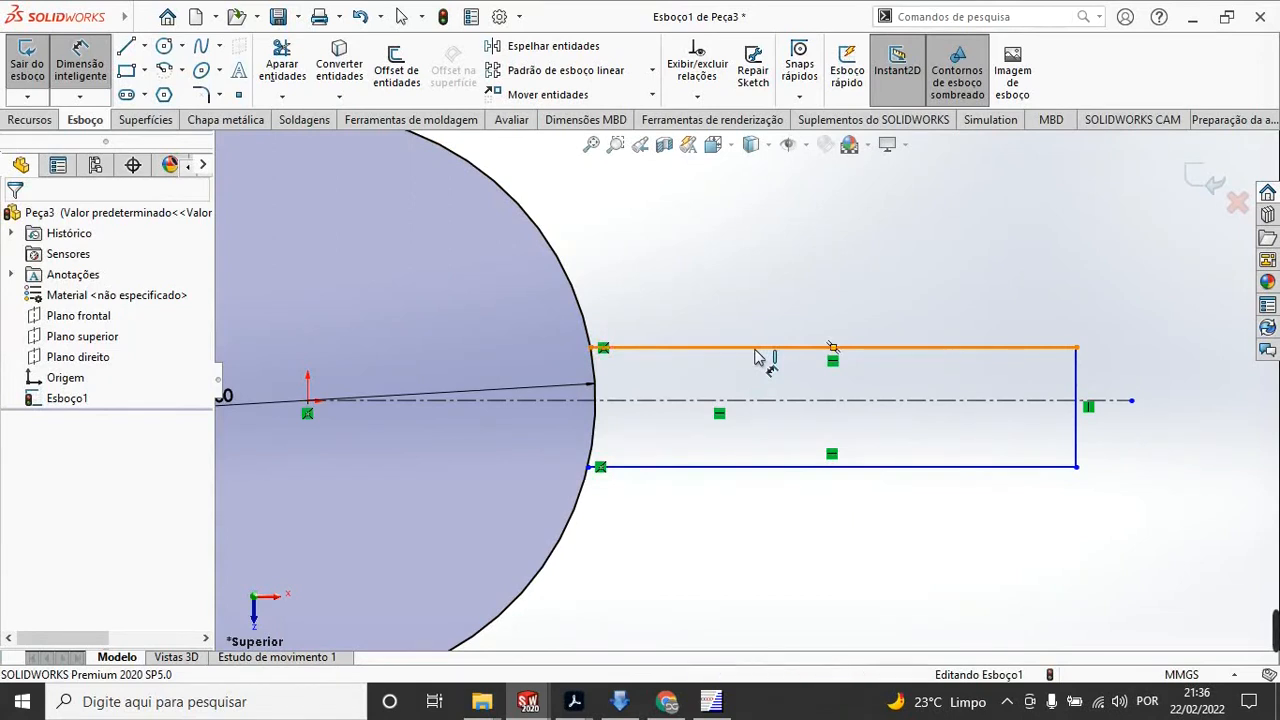
click(757, 466)
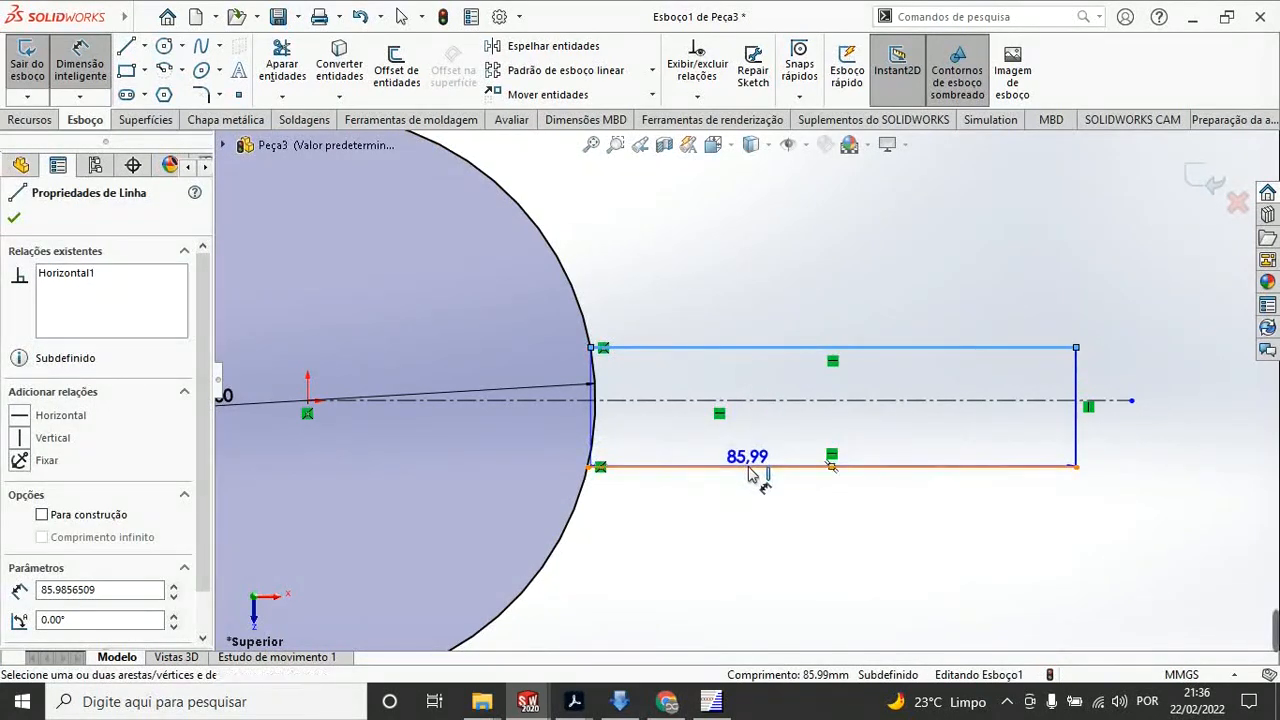
click(760, 348)
click(767, 437)
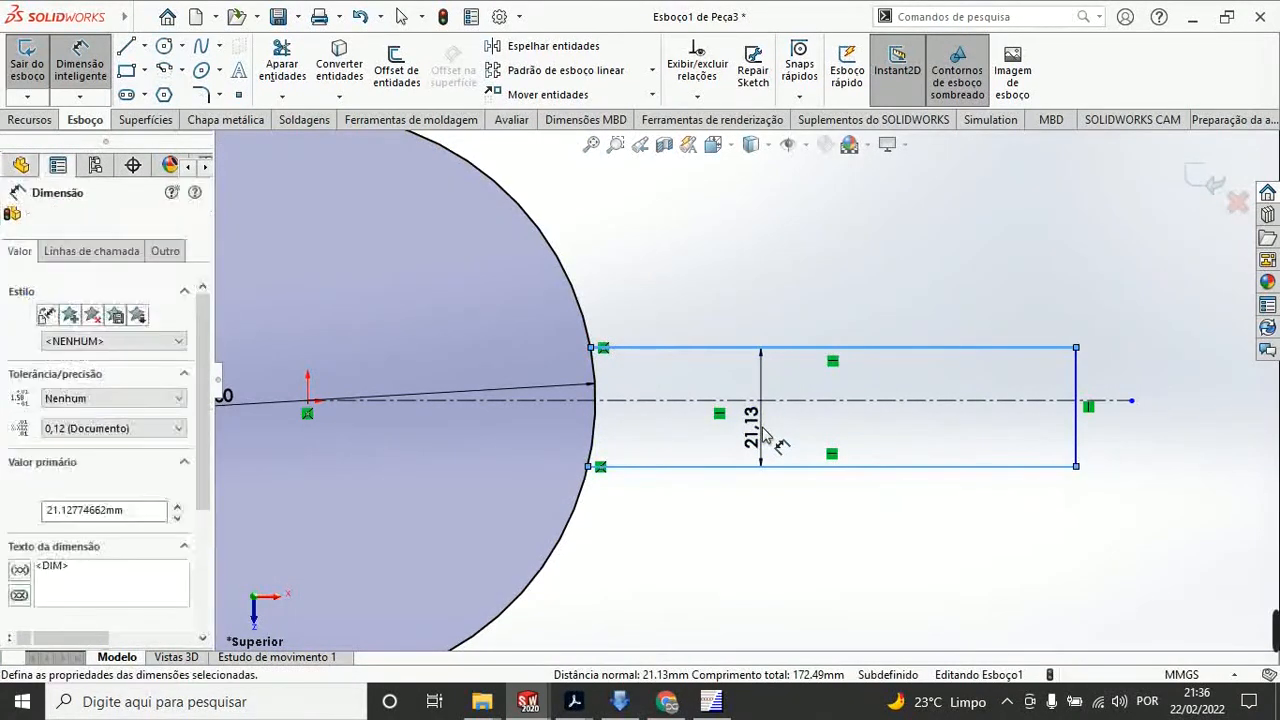
text(25)
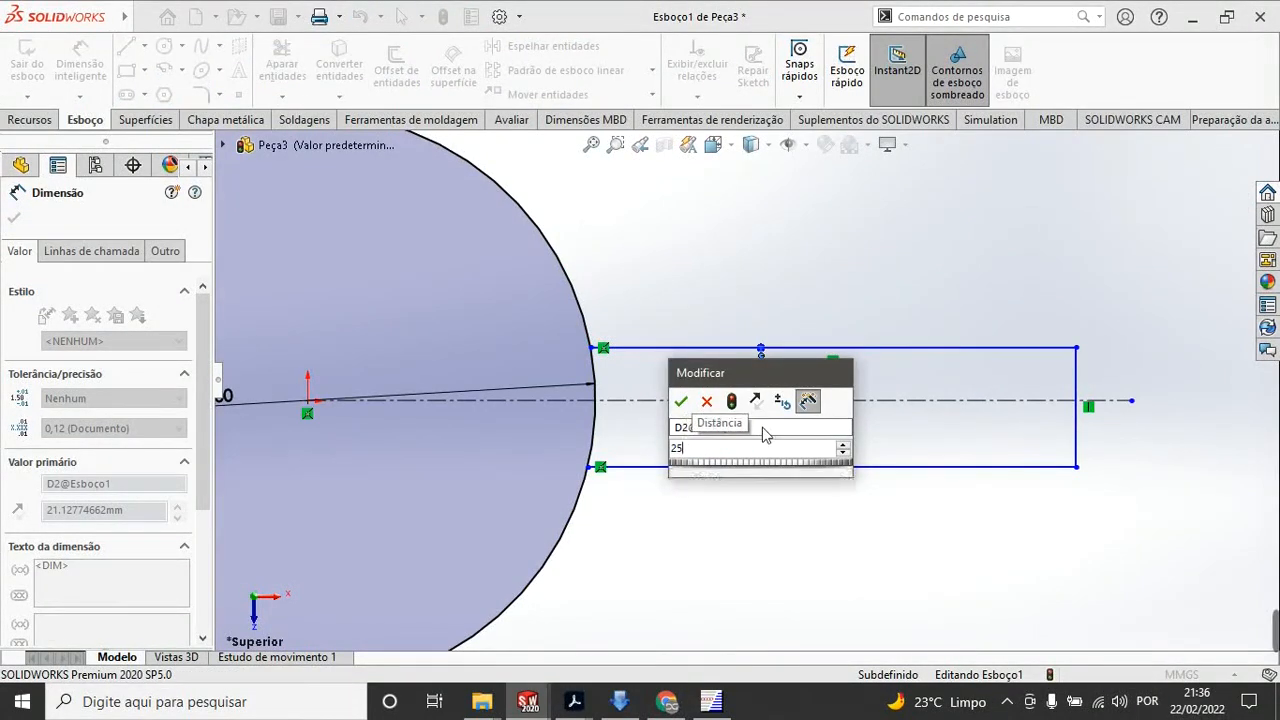
key(Return)
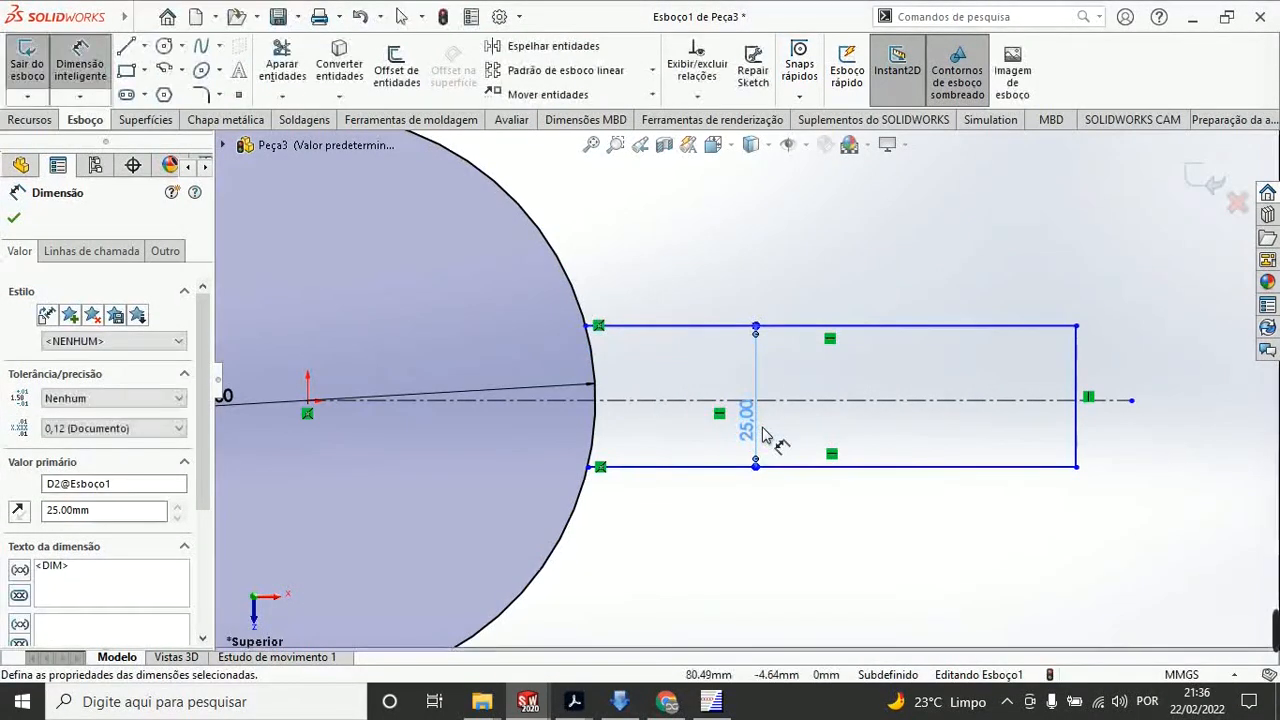
Step: Dimension the distance from the centerline to the handle's lower line as 12.5 mm to centre the handle
click(647, 402)
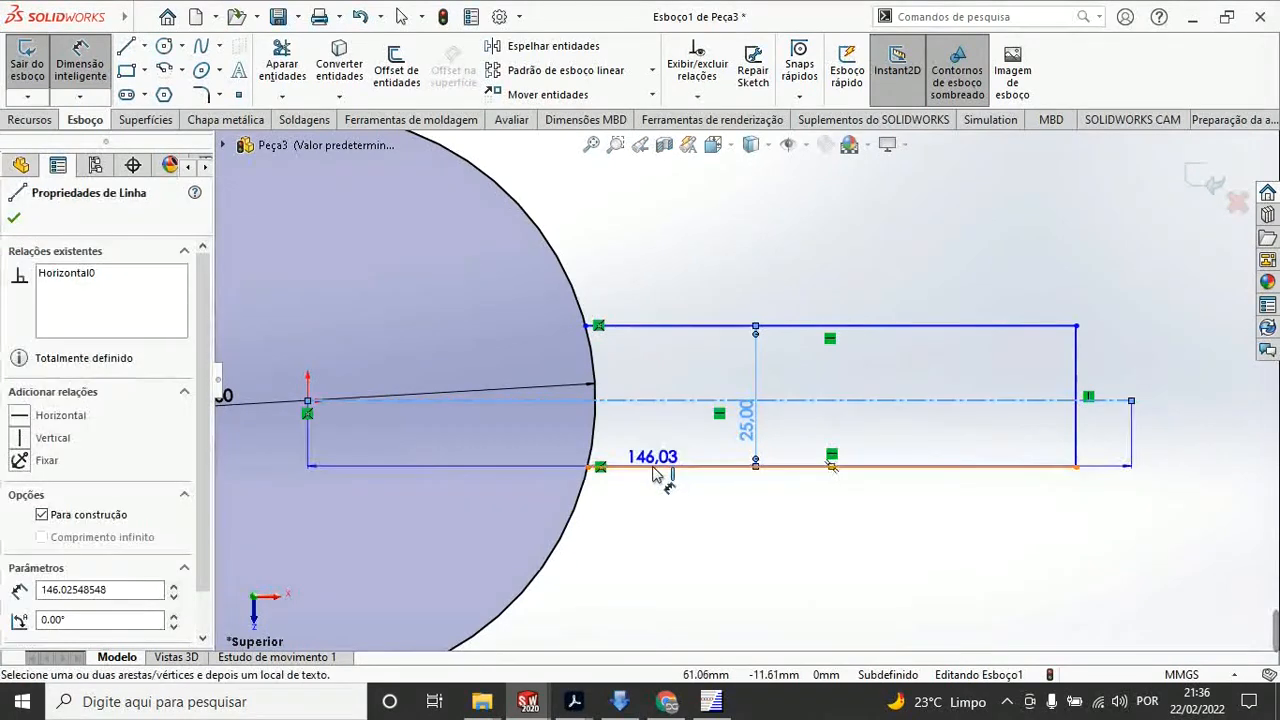
click(654, 467)
click(657, 447)
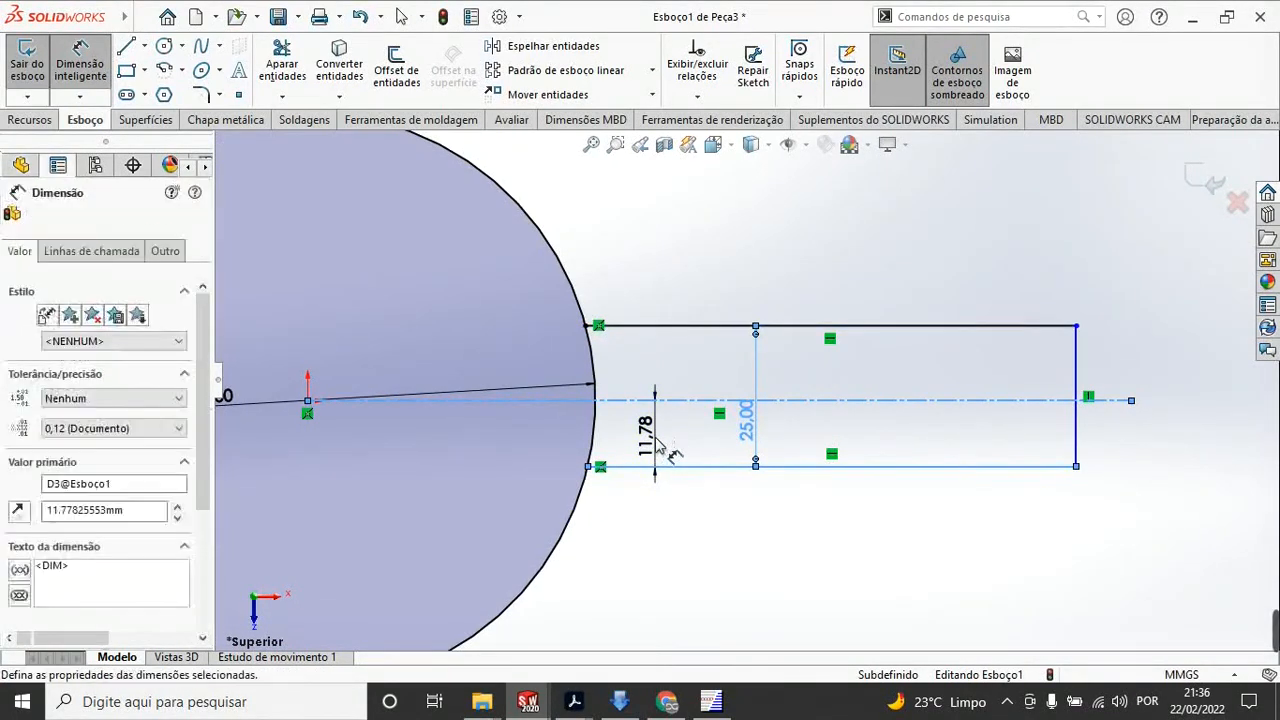
text(12,5)
key(Return)
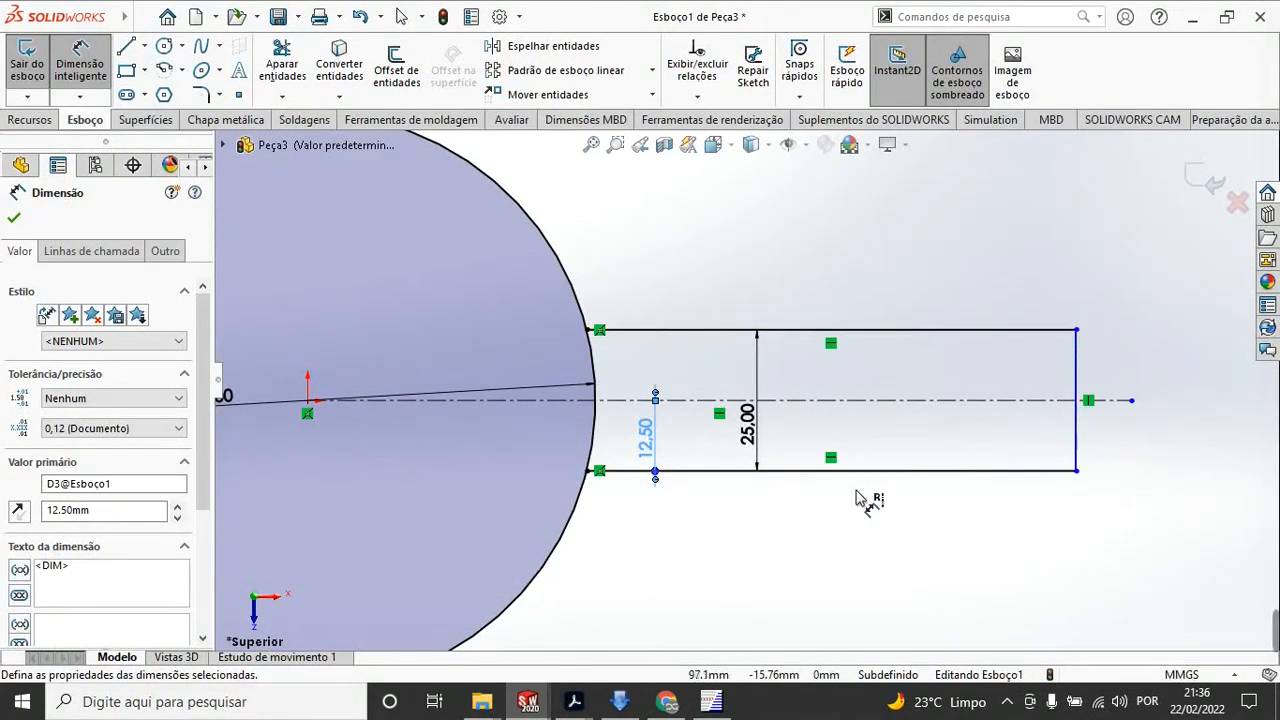
Step: Reposition the 102 mm diameter, 12.5 mm and 25 mm dimension labels clear of one another
scroll(808, 490, down, 2)
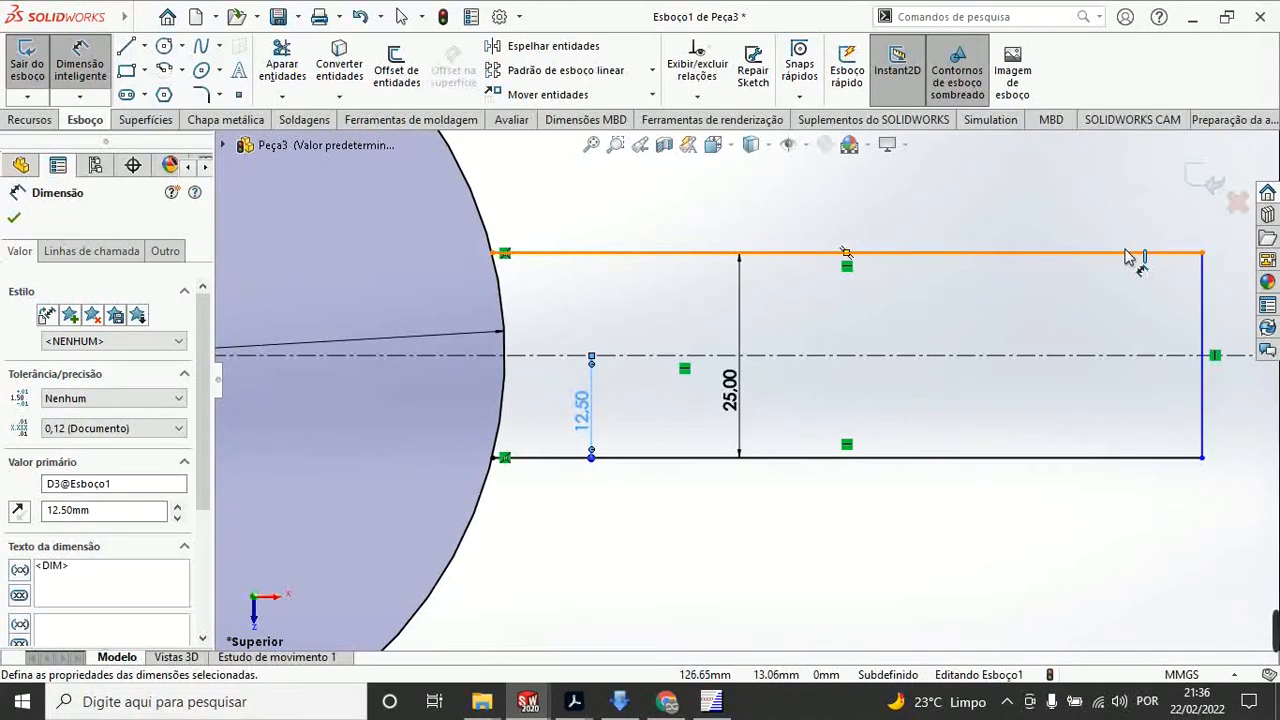
scroll(962, 472, up, 1)
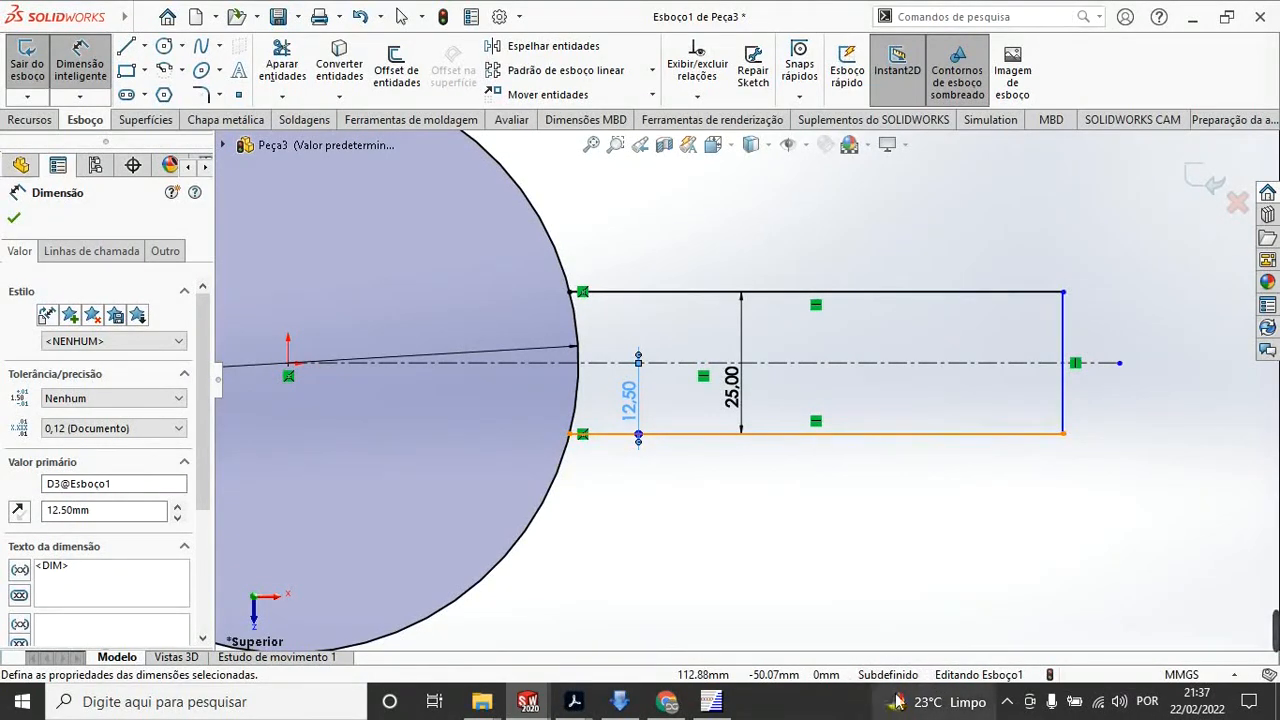
scroll(780, 560, up, 2)
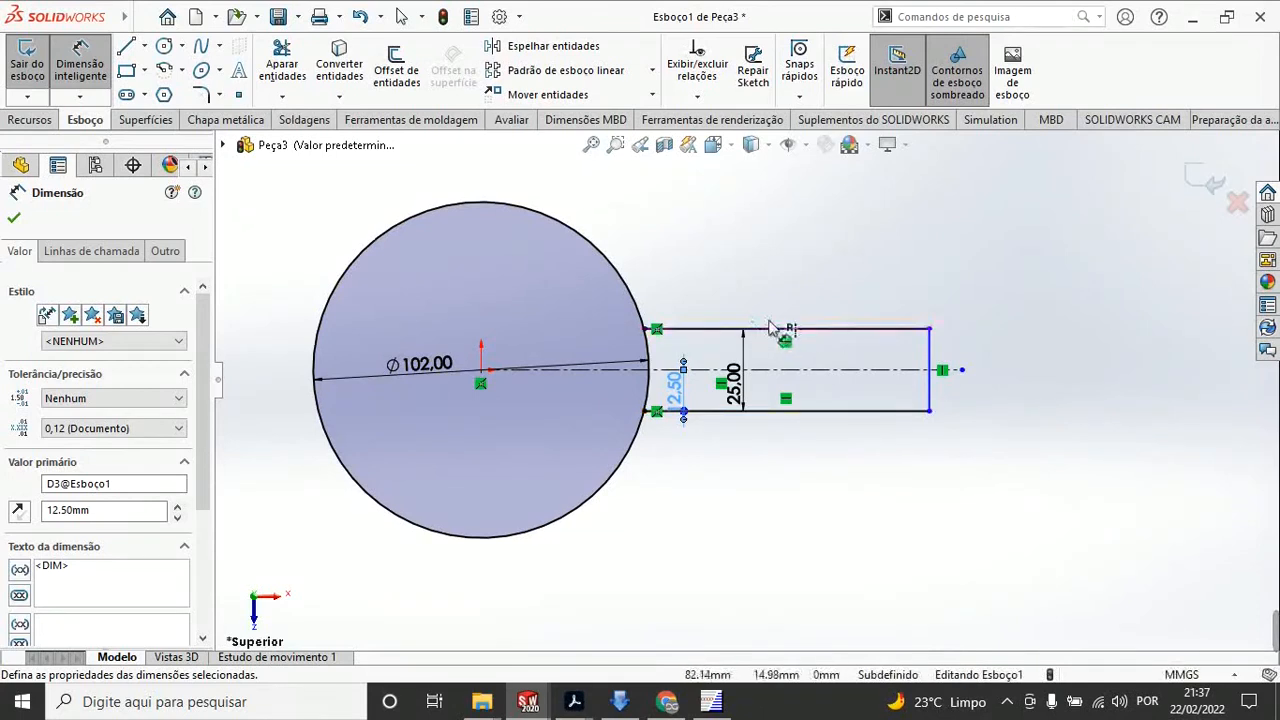
drag(424, 372, 451, 314)
drag(676, 388, 675, 461)
drag(745, 398, 713, 406)
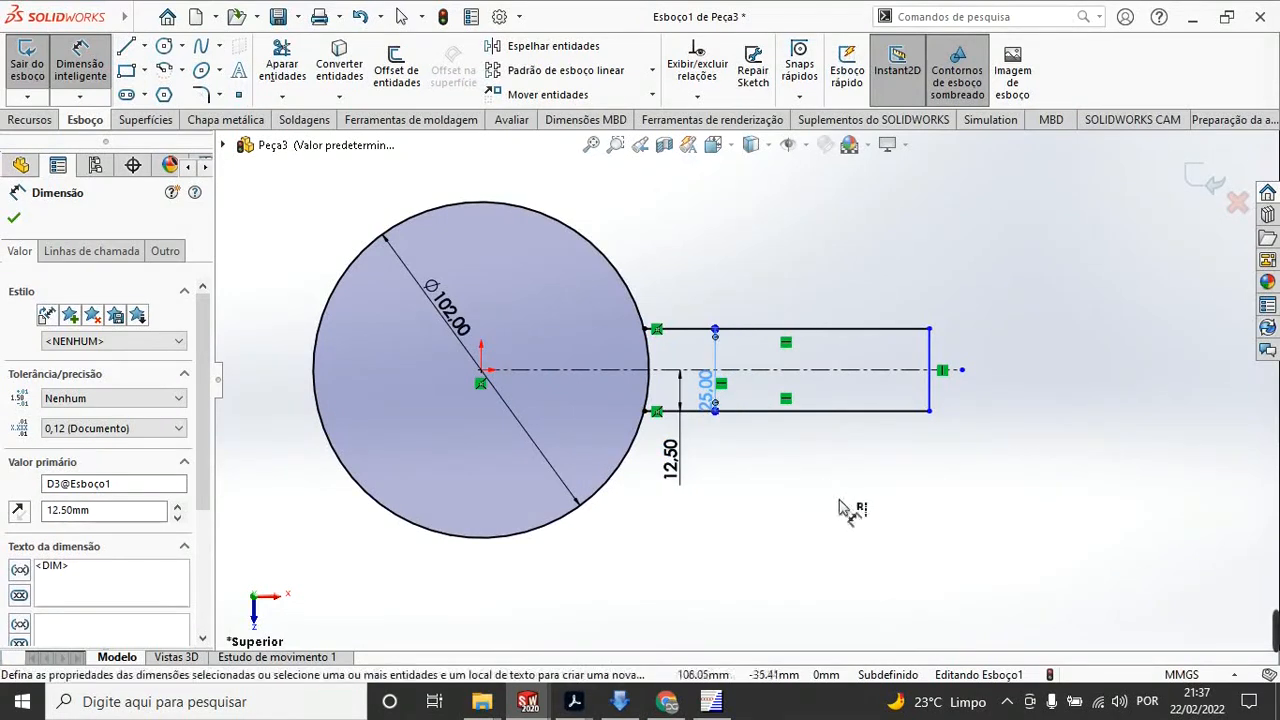
click(930, 348)
click(652, 370)
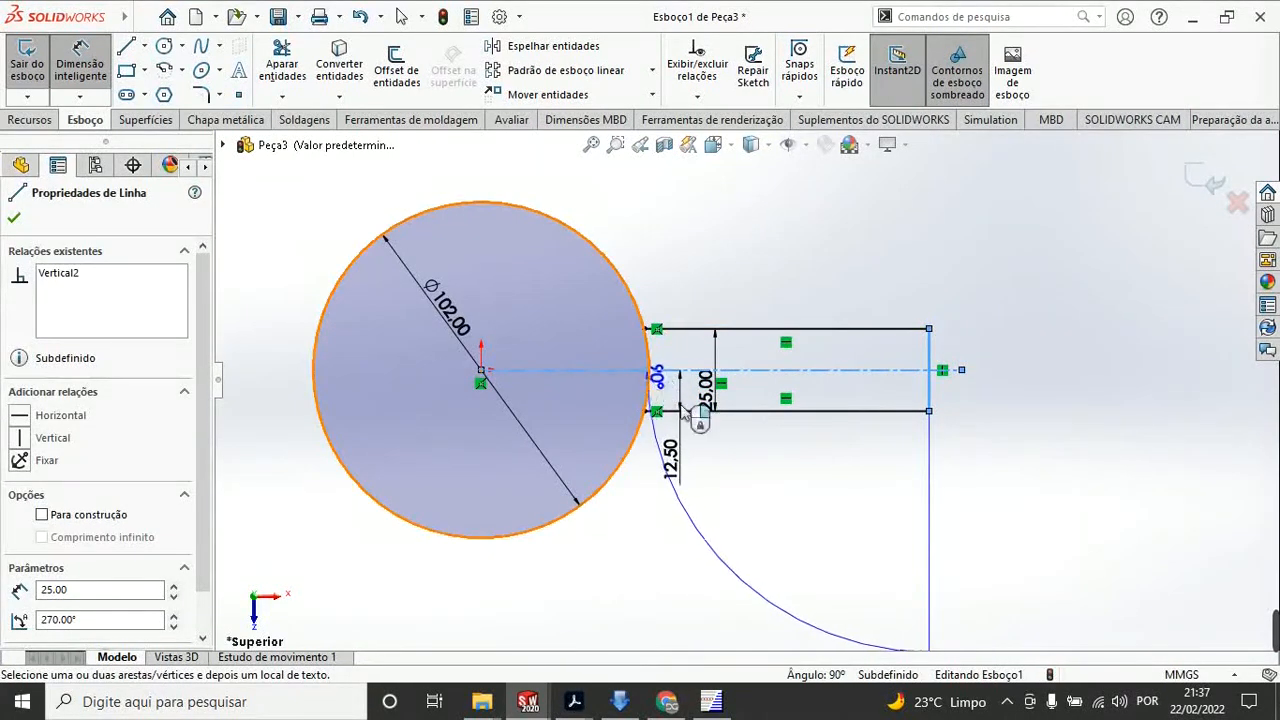
scroll(686, 412, down, 2)
key(Escape)
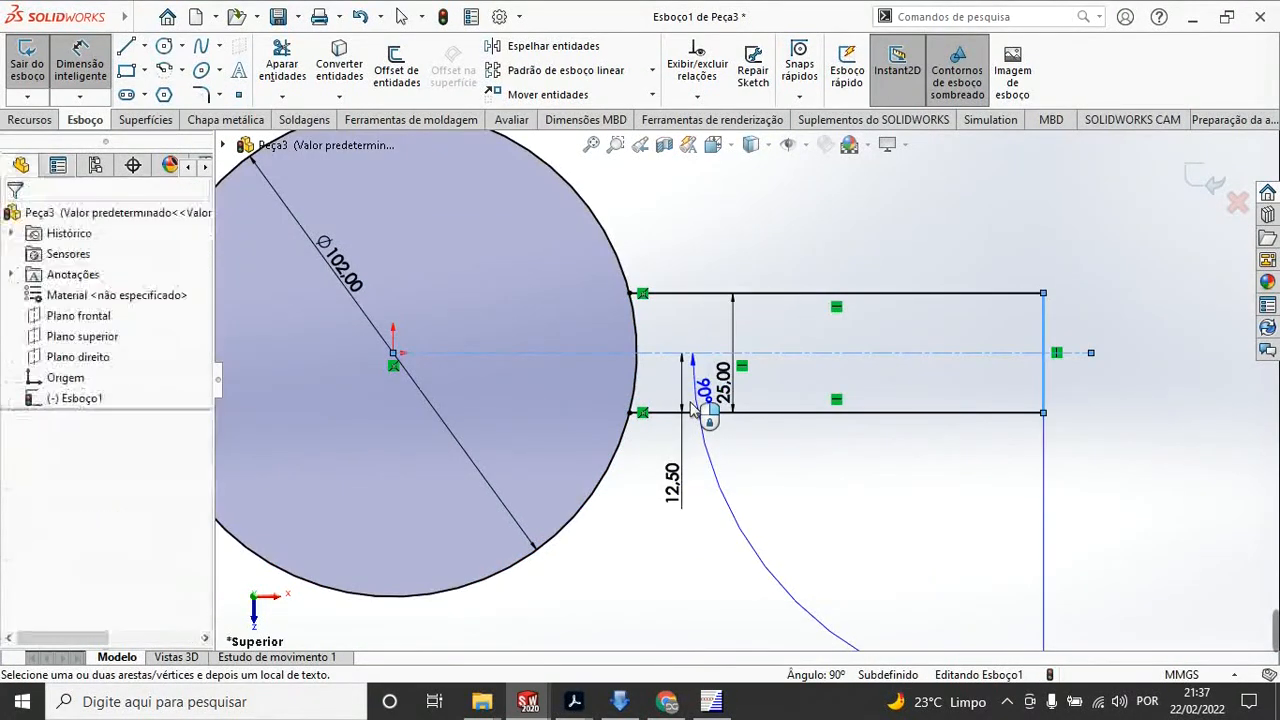
Step: Place a sketch point where the centerline crosses the circle's edge on the handle side
click(145, 48)
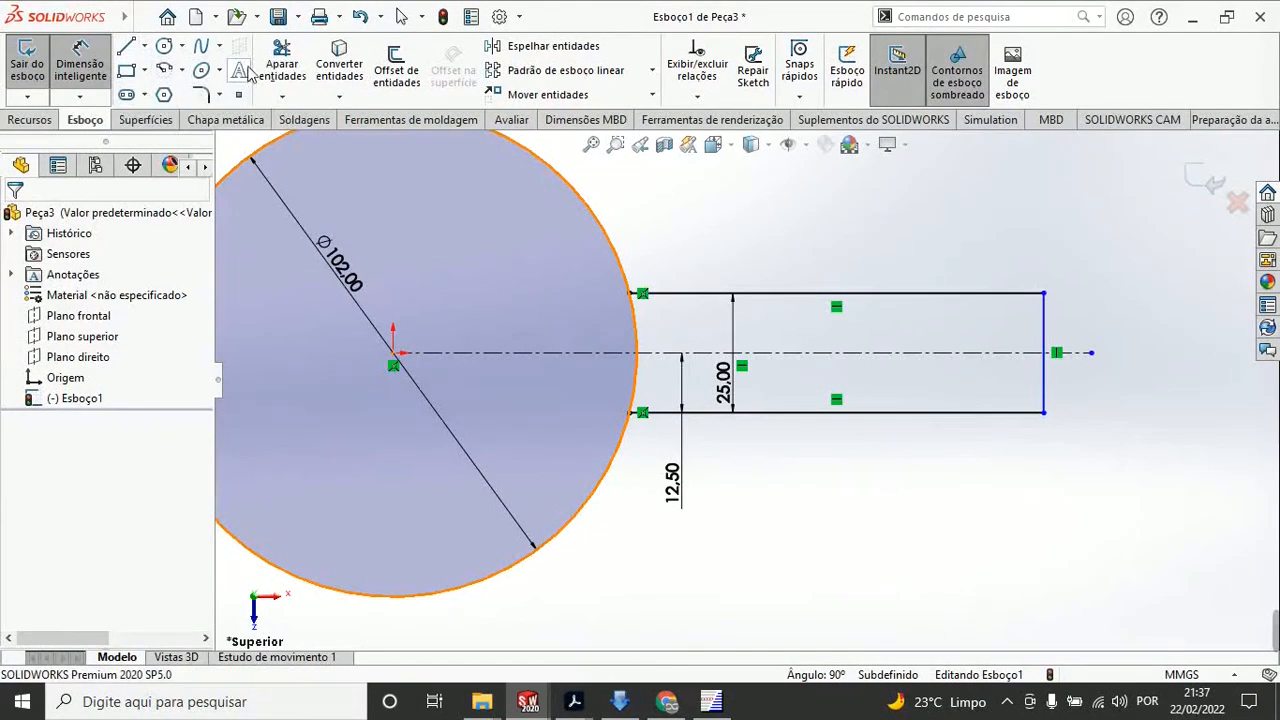
click(238, 95)
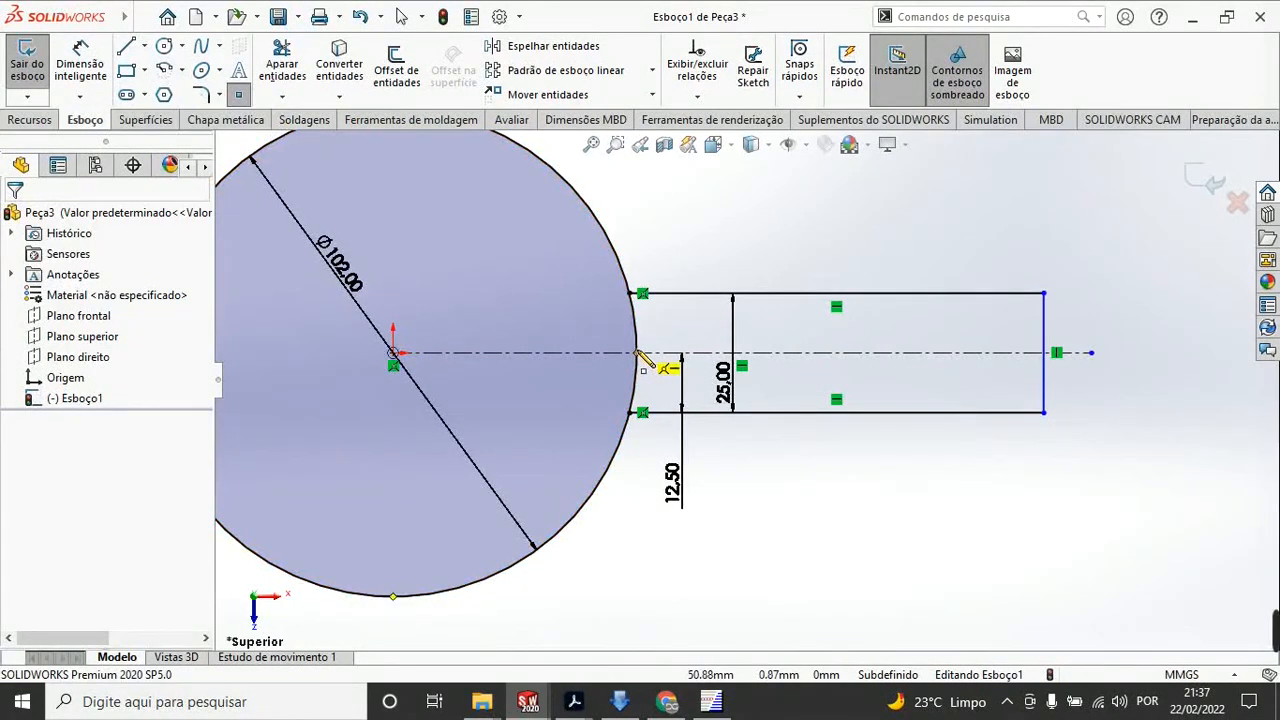
click(637, 354)
key(Escape)
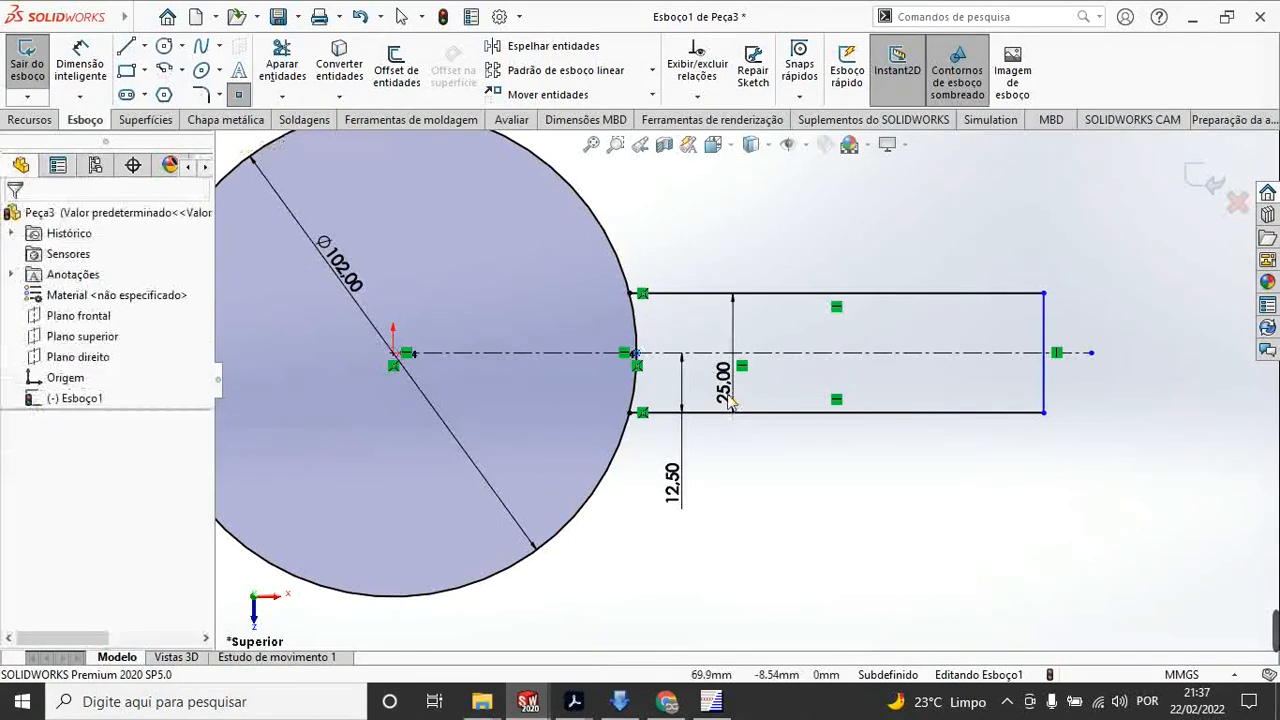
Step: Dimension the handle's length from the sketch point on the circle's edge to the handle's vertical end line
click(95, 65)
click(636, 353)
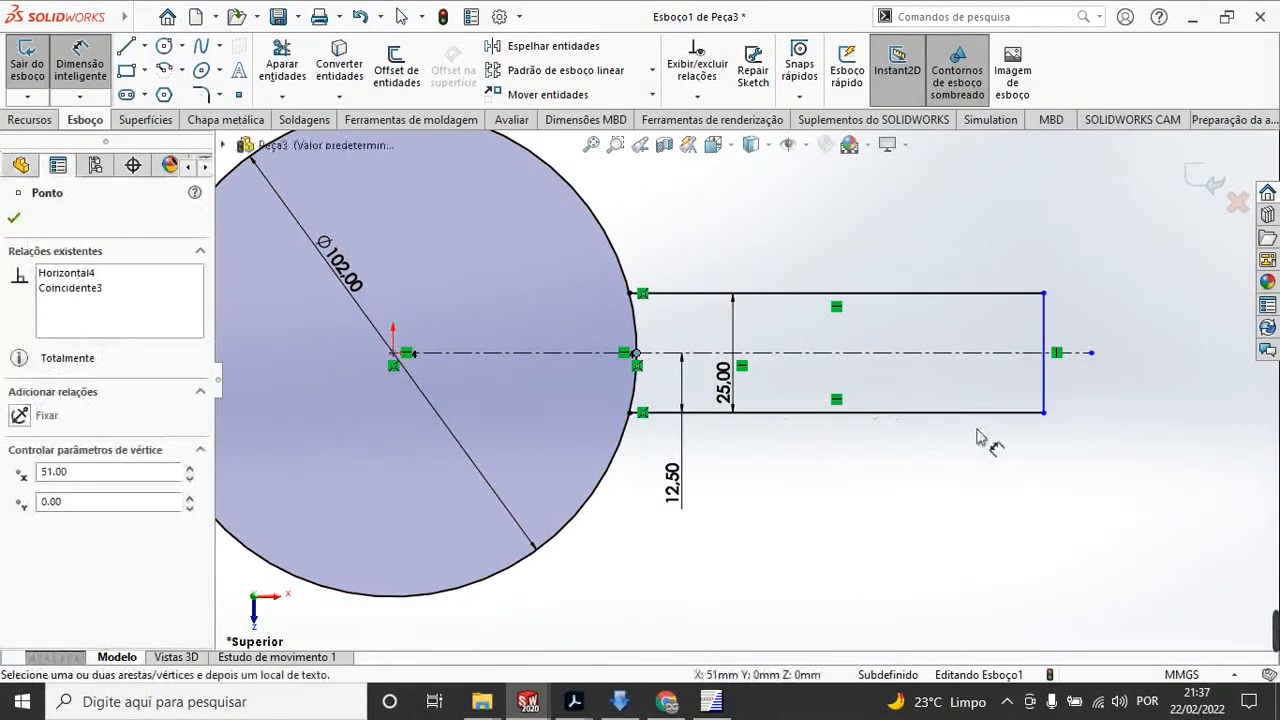
click(1045, 362)
click(850, 235)
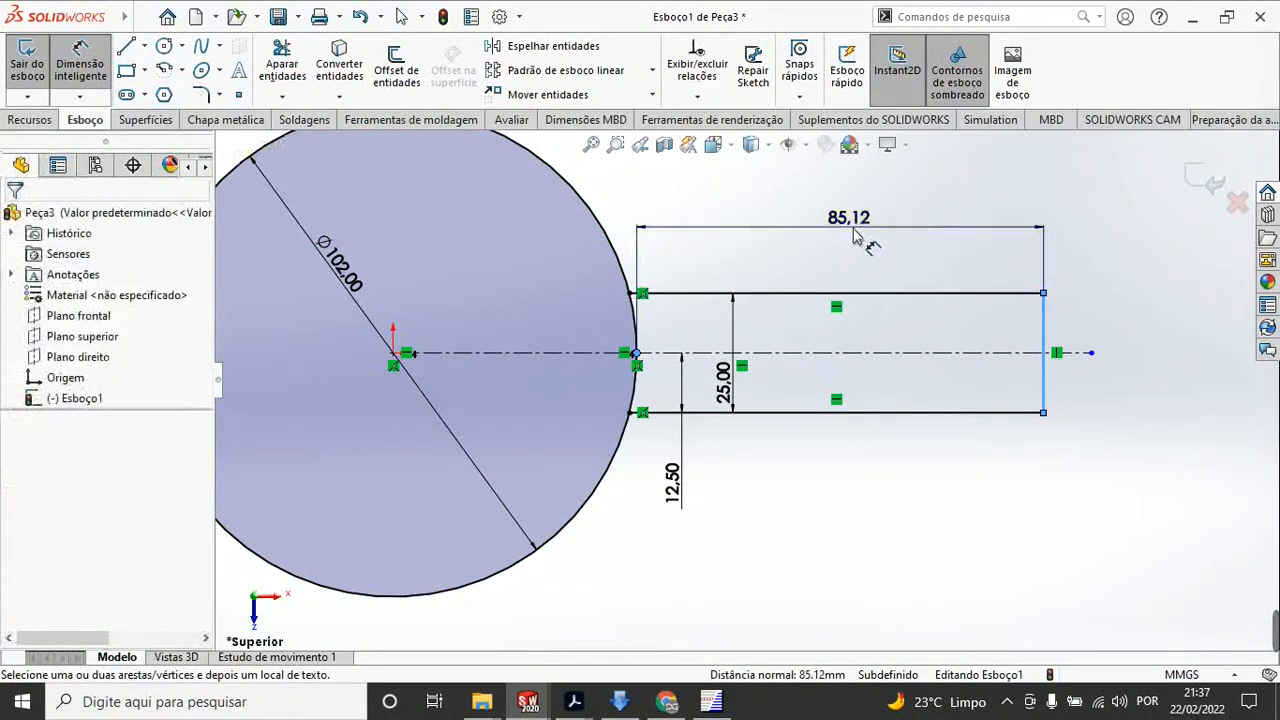
Step: Switch to the presentation PDF in Adobe Acrobat and check dimension G in the spade drawing and the data list
mouse_move(578, 704)
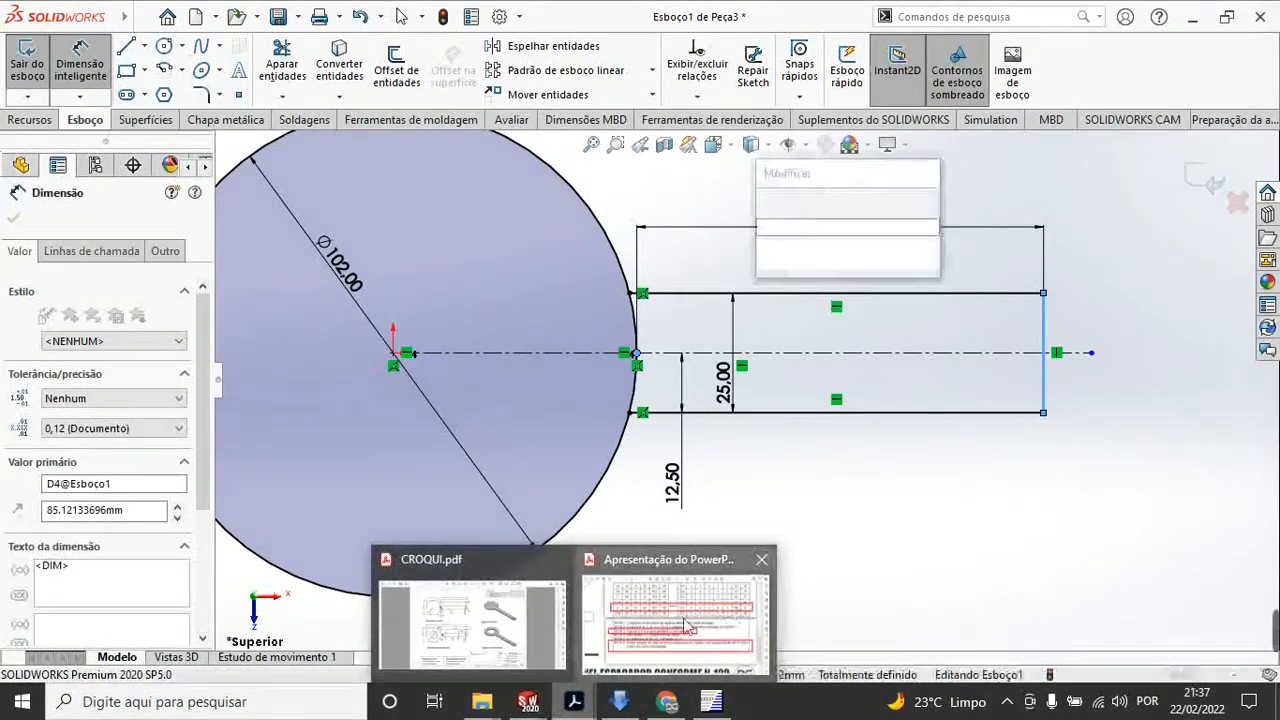
click(676, 625)
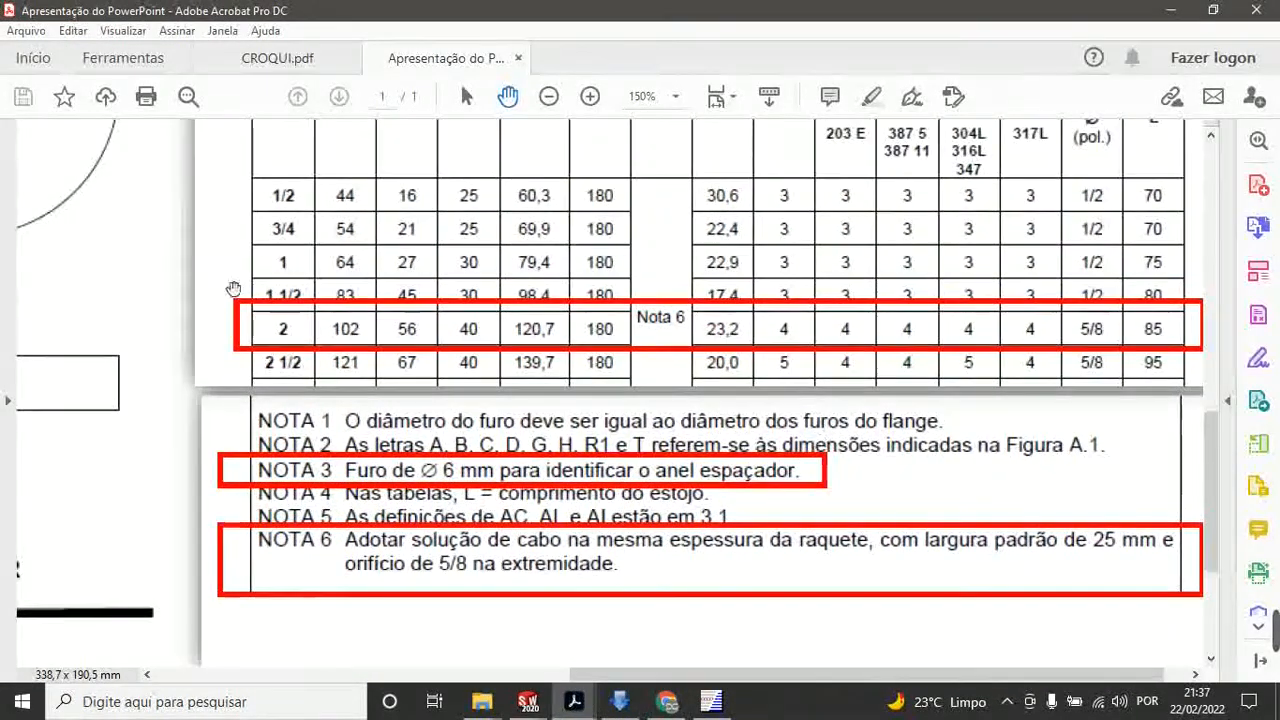
drag(213, 270, 873, 621)
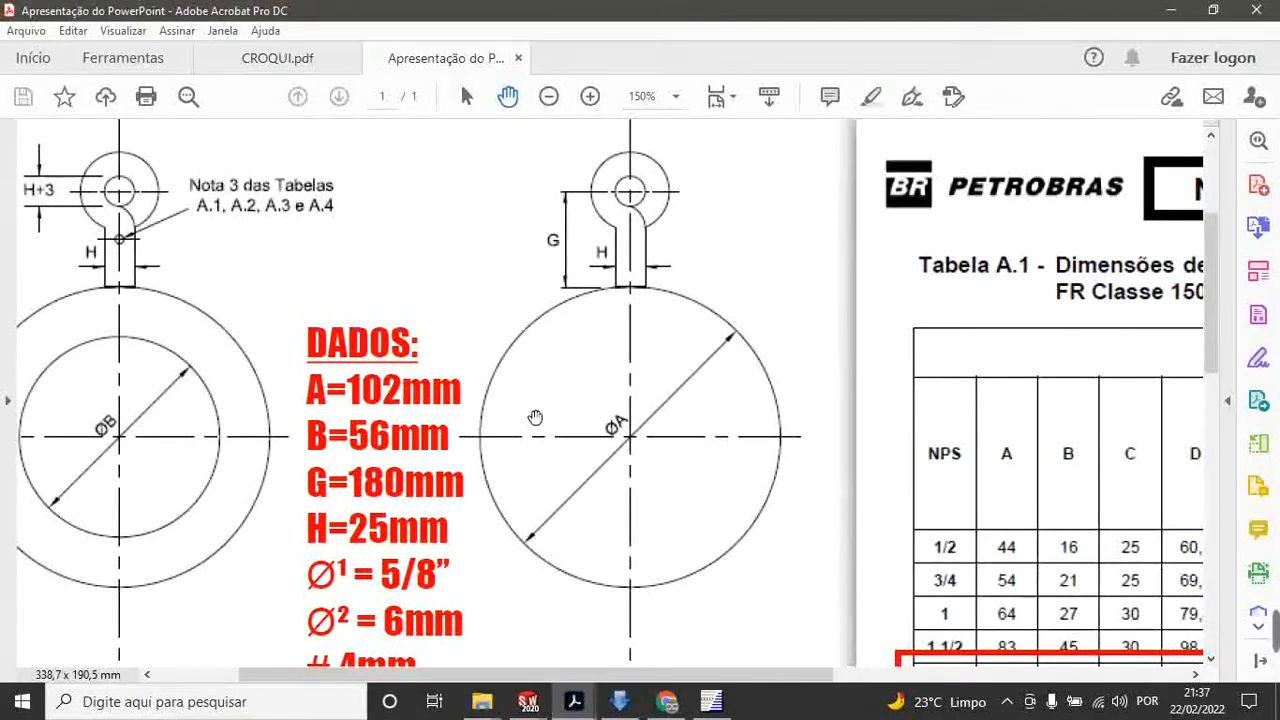
drag(497, 533, 479, 455)
scroll(606, 265, up, 2)
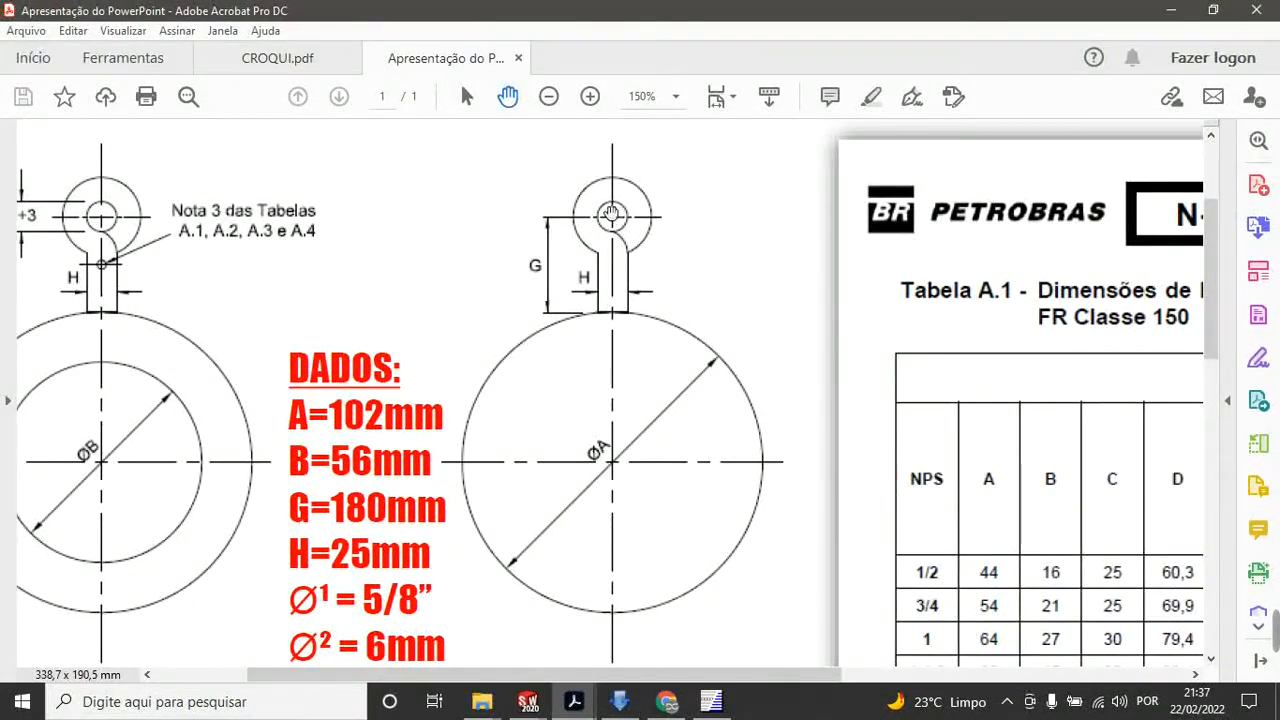
scroll(530, 520, down, 1)
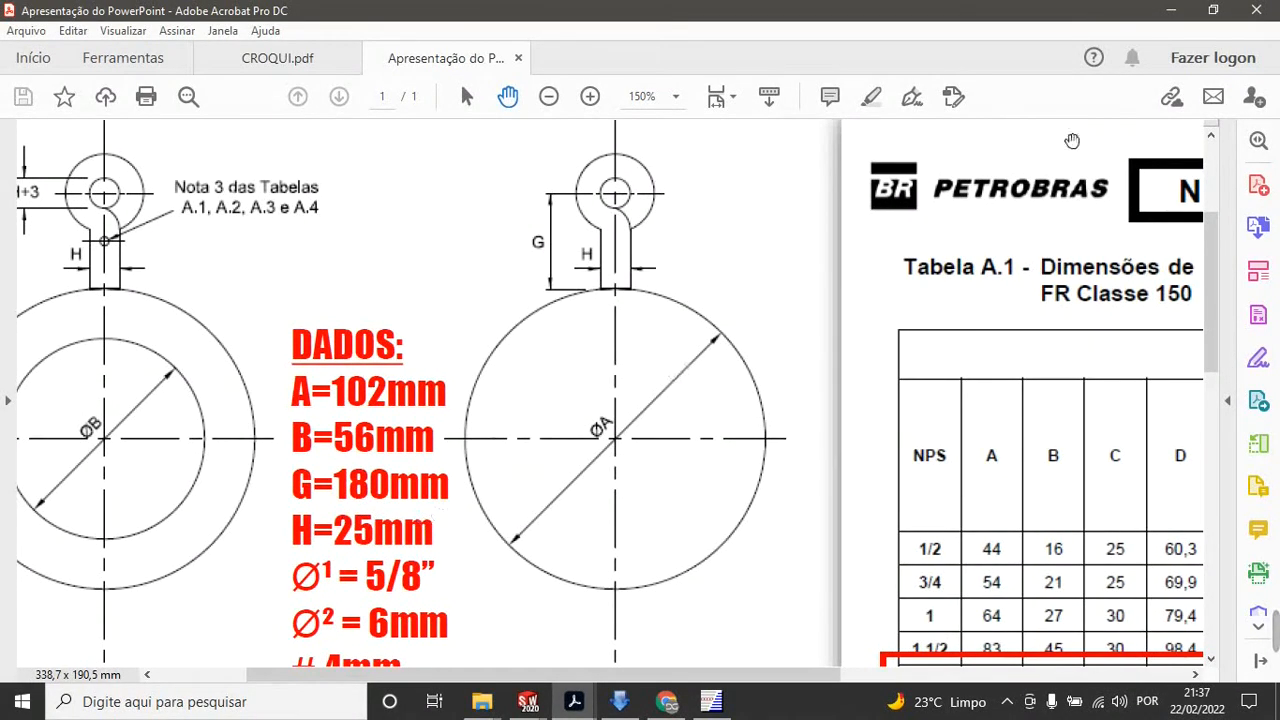
Step: Return to SolidWorks and set the handle's length to 180+15,88 mm
key(alt+Tab)
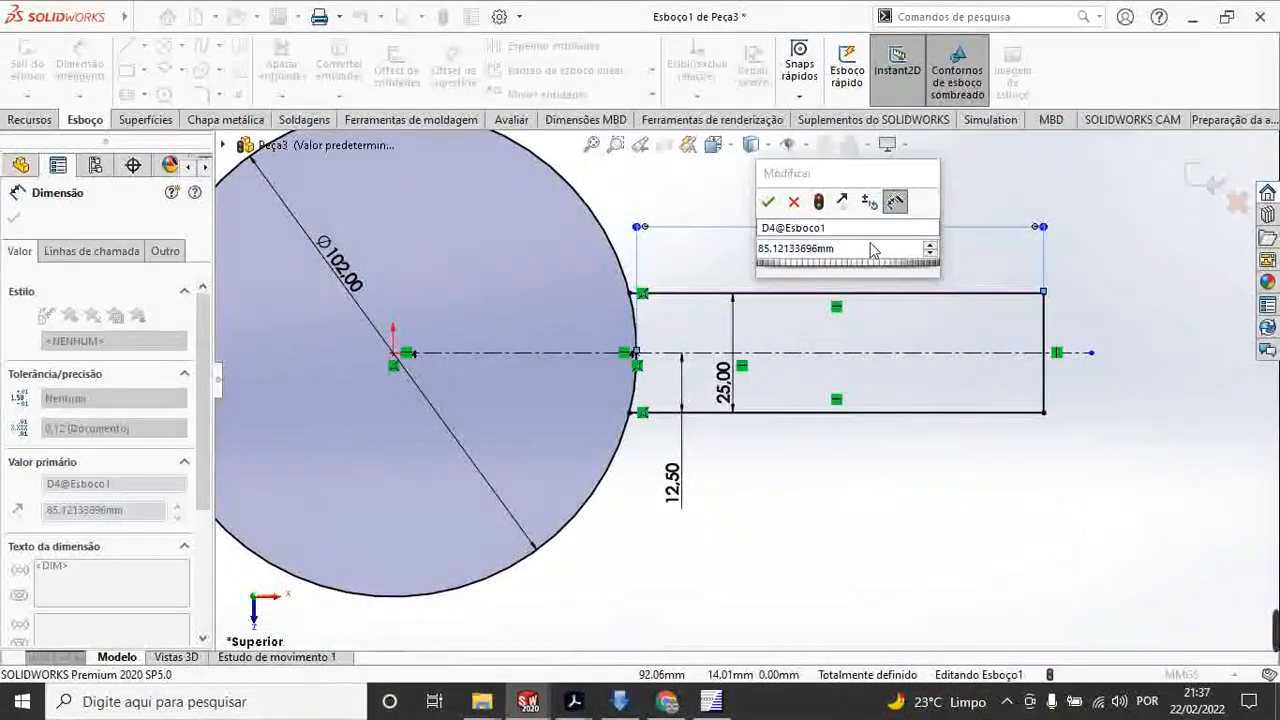
text(180)
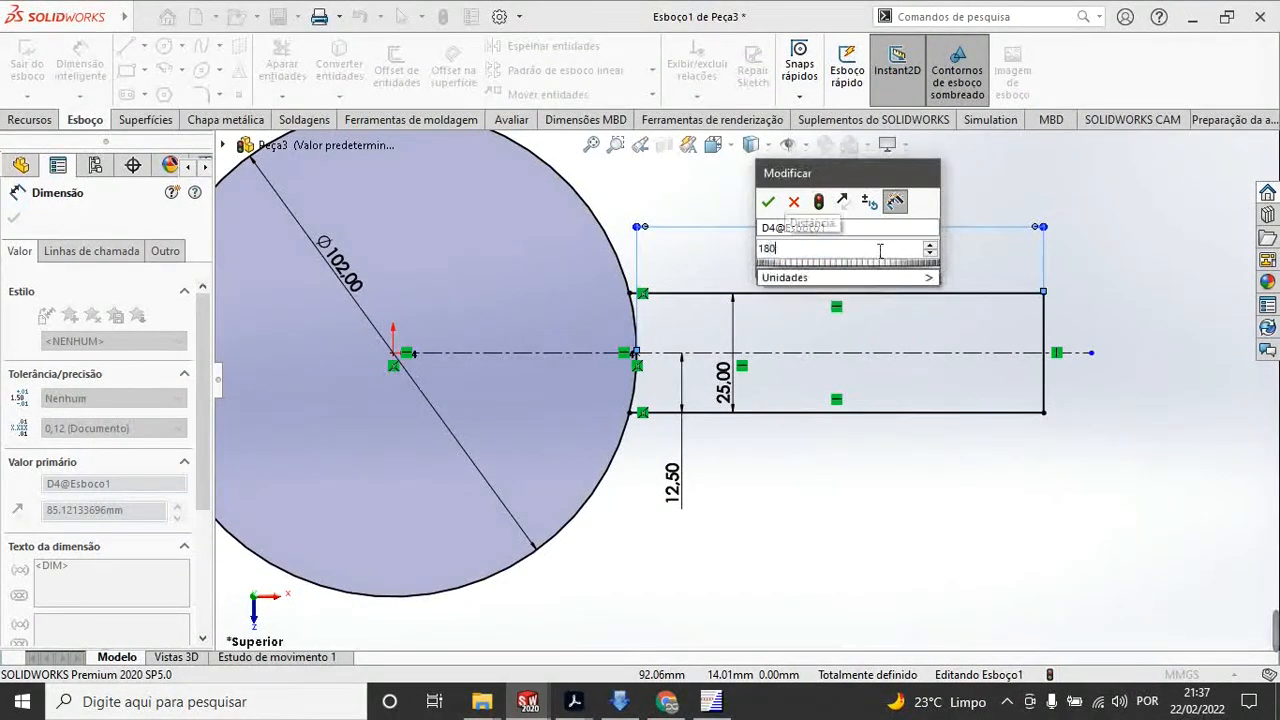
text(-)
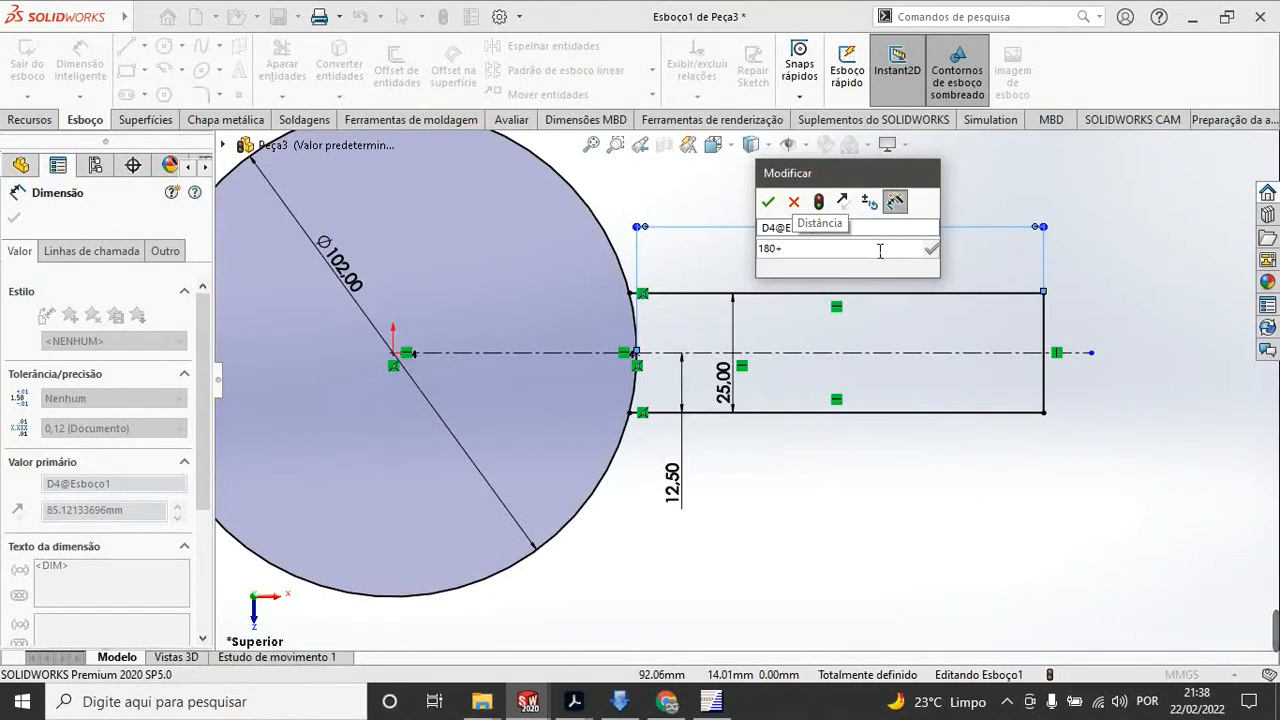
text(15,88)
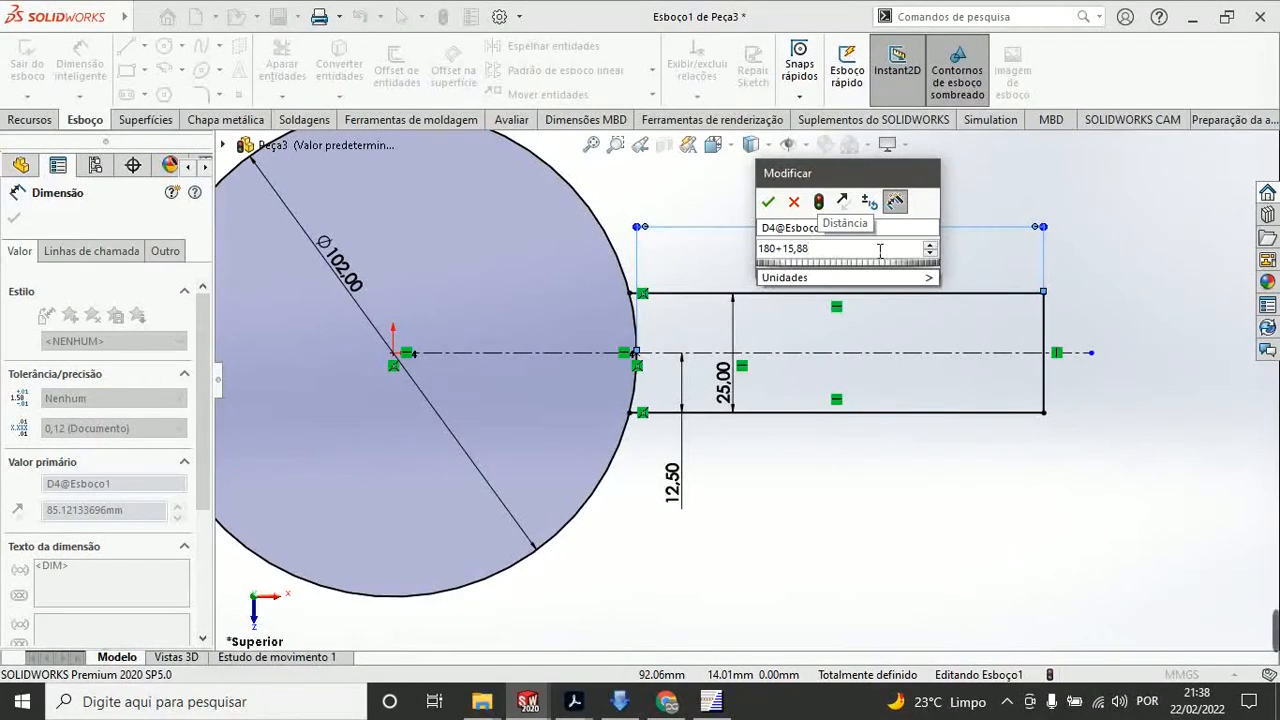
key(Return)
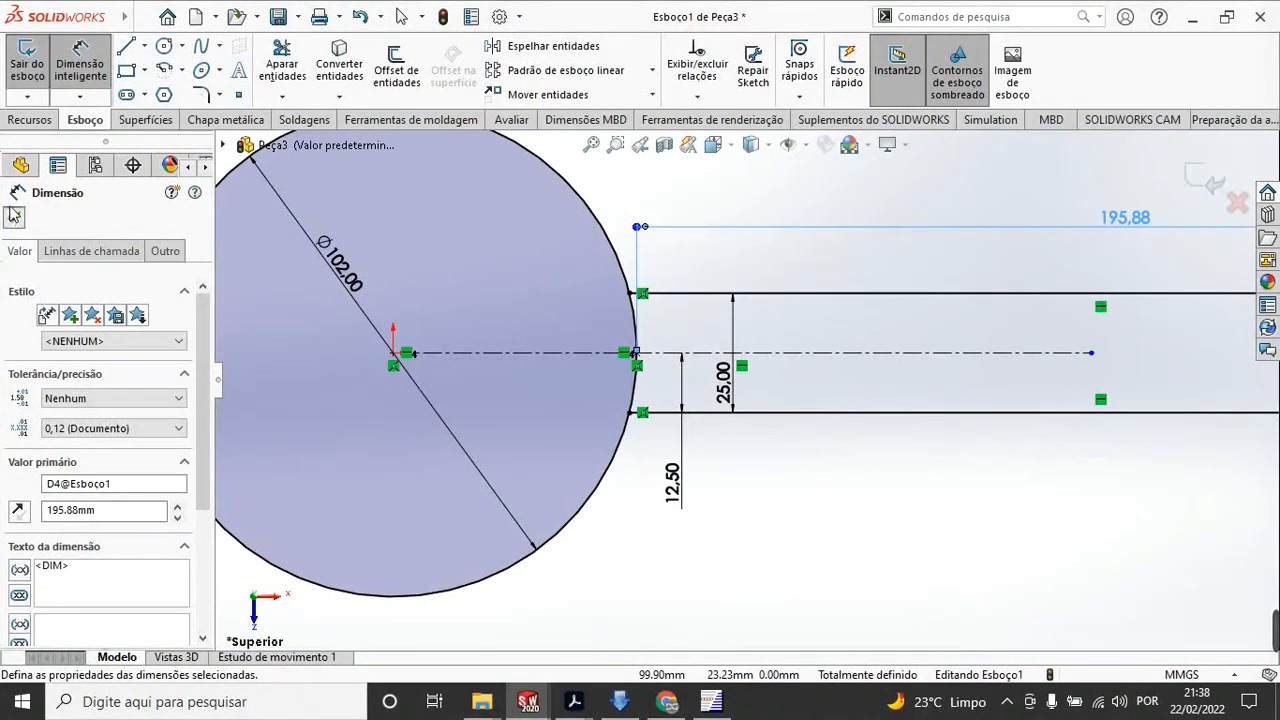
click(14, 215)
Step: Extend the centerline's free endpoint beyond the handle's end line, to about X 263 mm
scroll(1040, 520, up, 4)
scroll(1143, 400, down, 3)
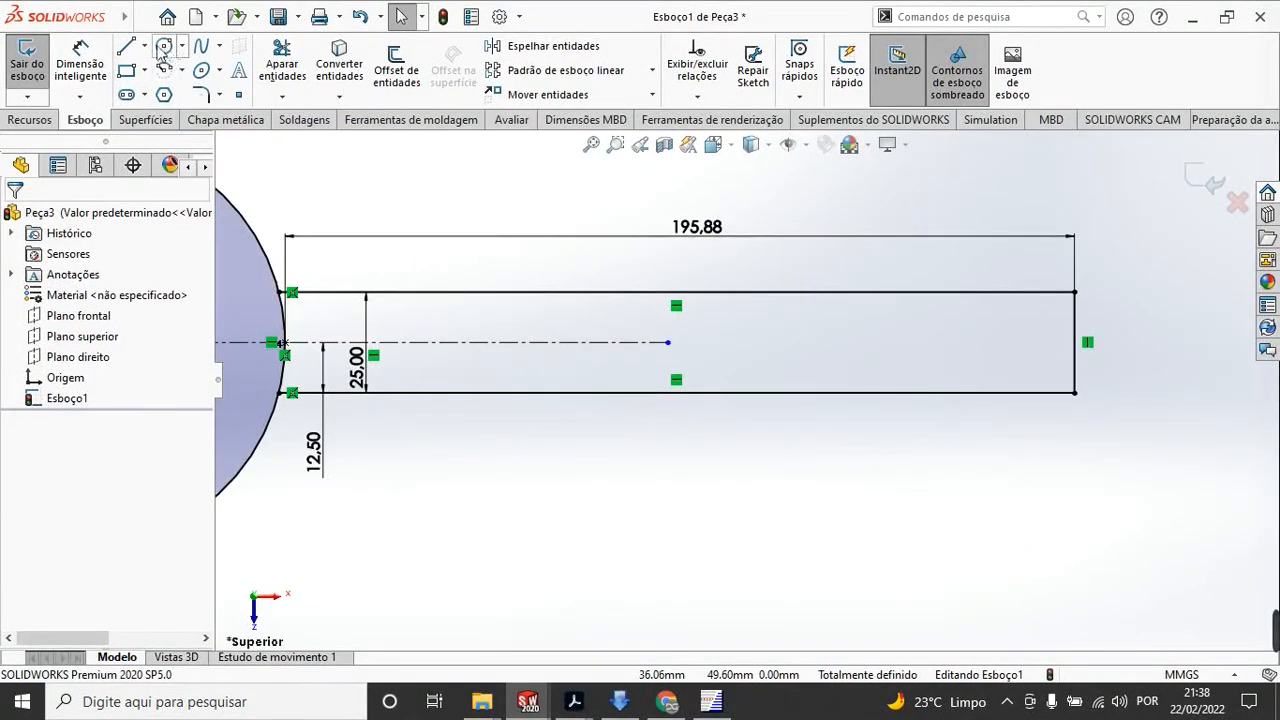
drag(669, 343, 1140, 343)
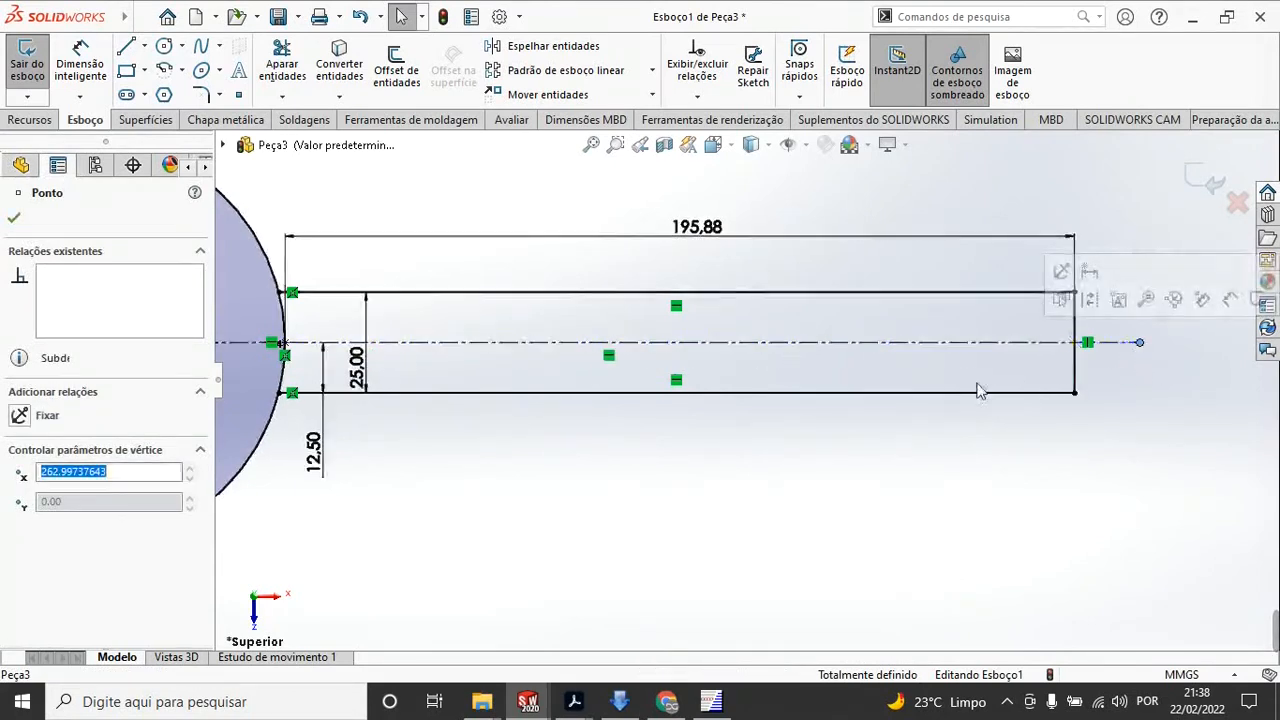
Step: Sketch a circle about 15 mm in diameter, centred on the centerline near the handle's end
click(165, 46)
click(975, 342)
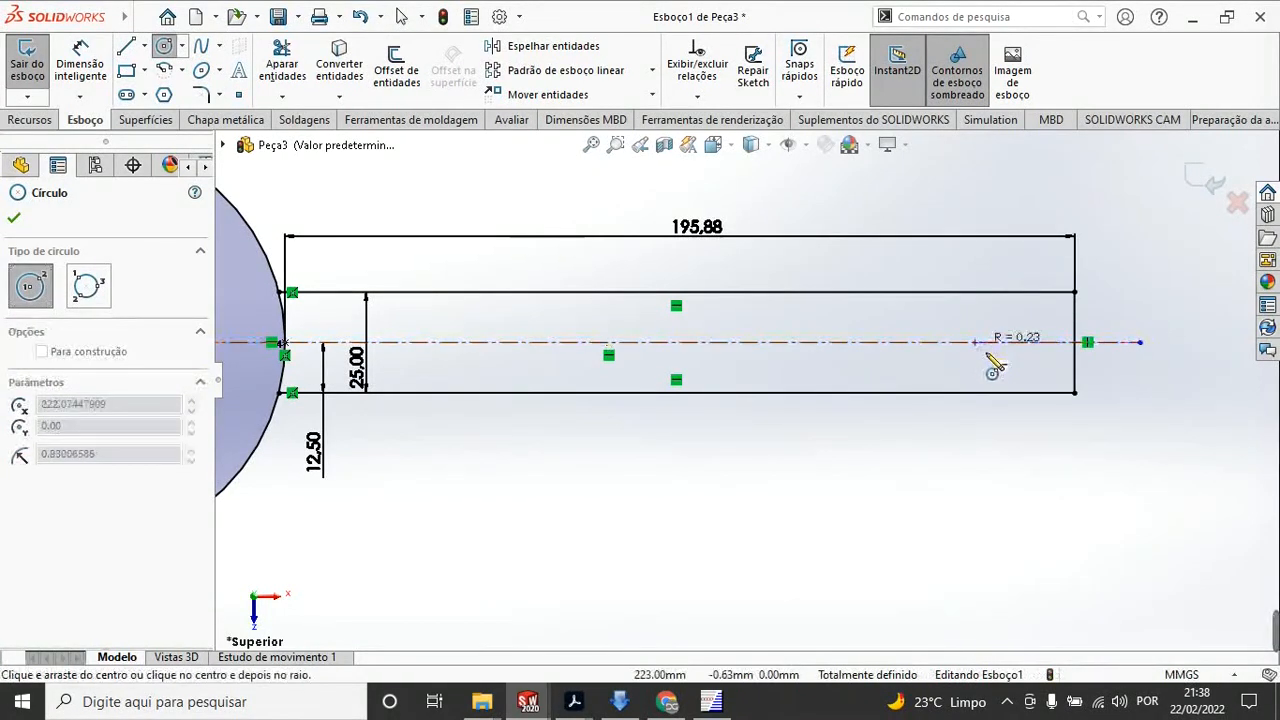
click(999, 364)
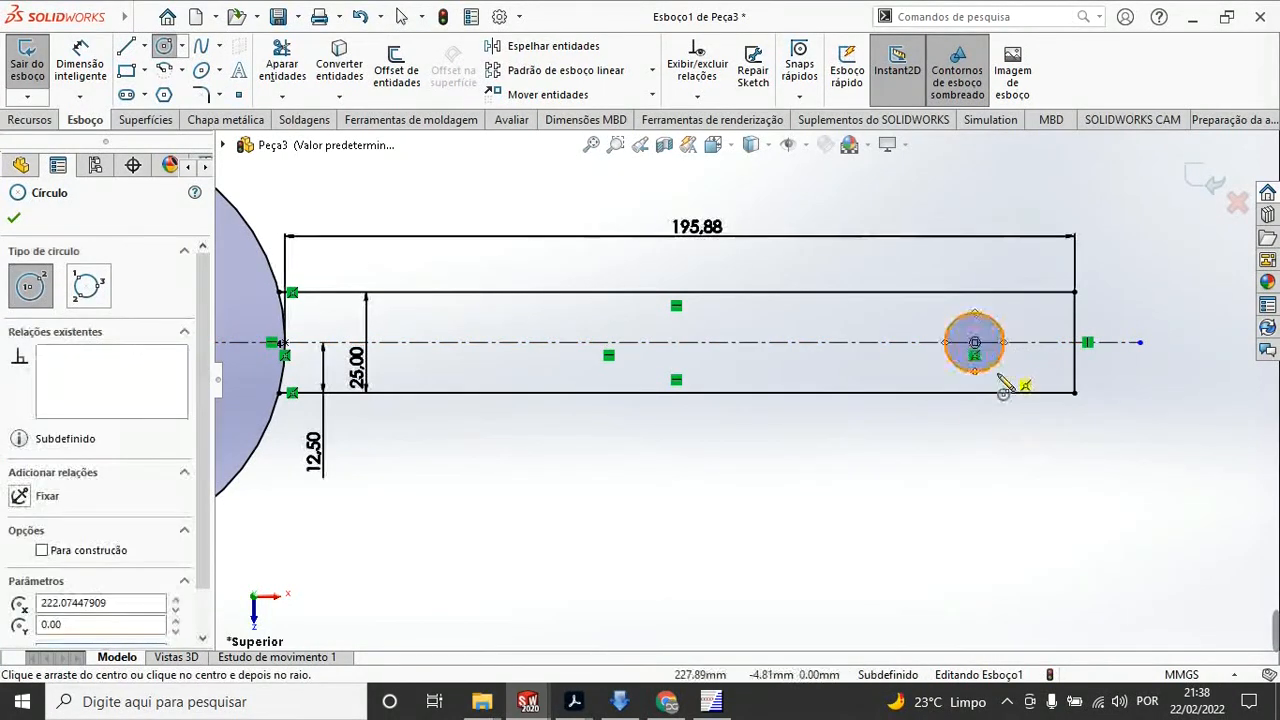
Step: Dimension the distance from the sketch point on the disc's edge to the small circle's centre as 180 mm
click(77, 70)
click(975, 343)
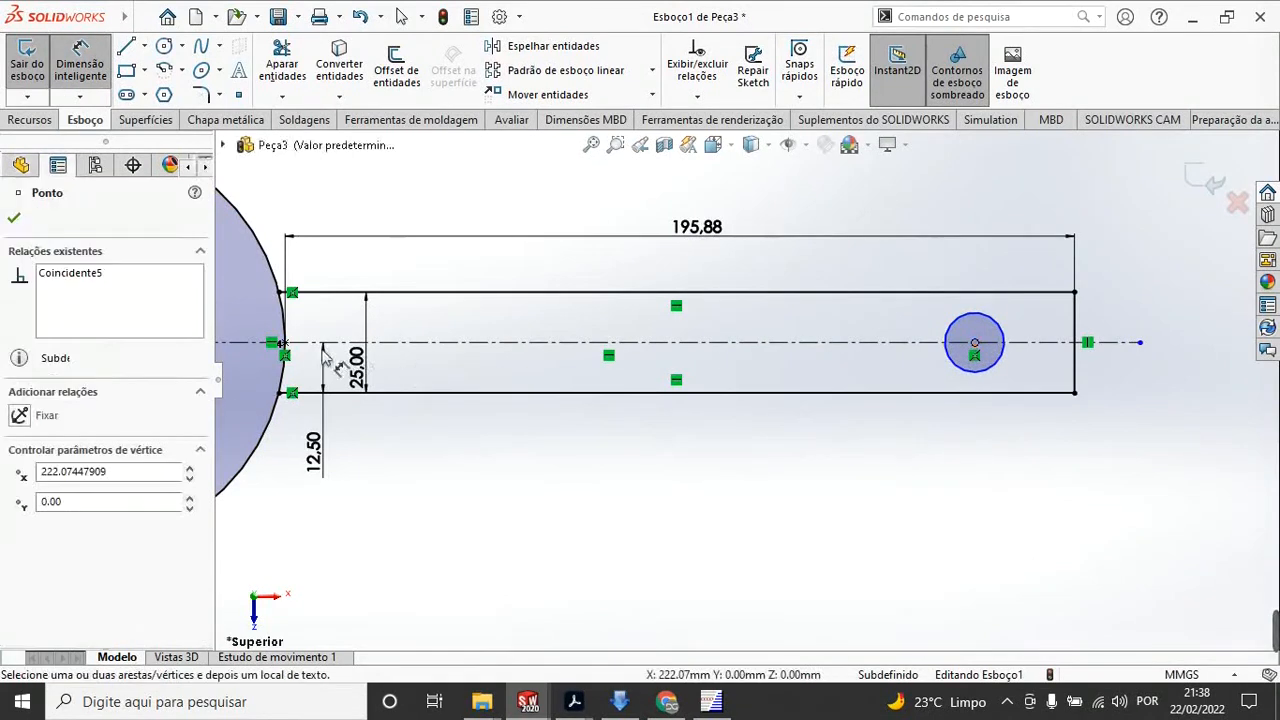
click(285, 343)
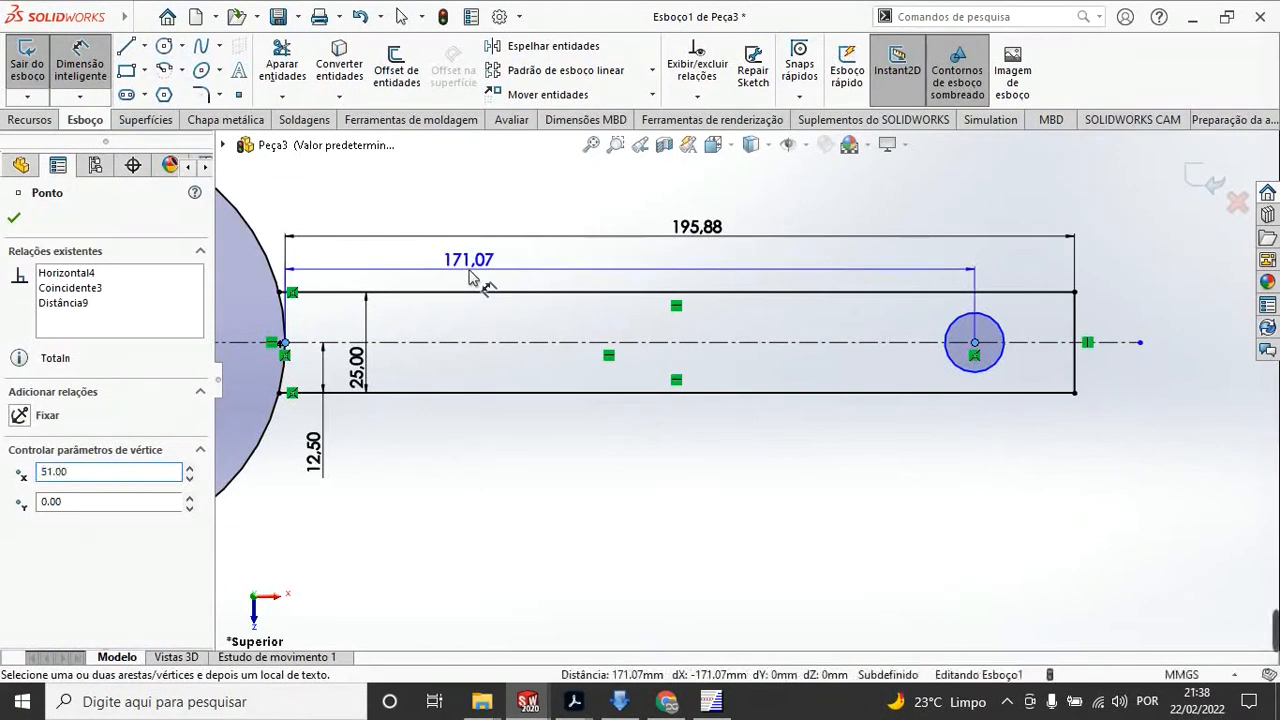
click(484, 282)
text(18)
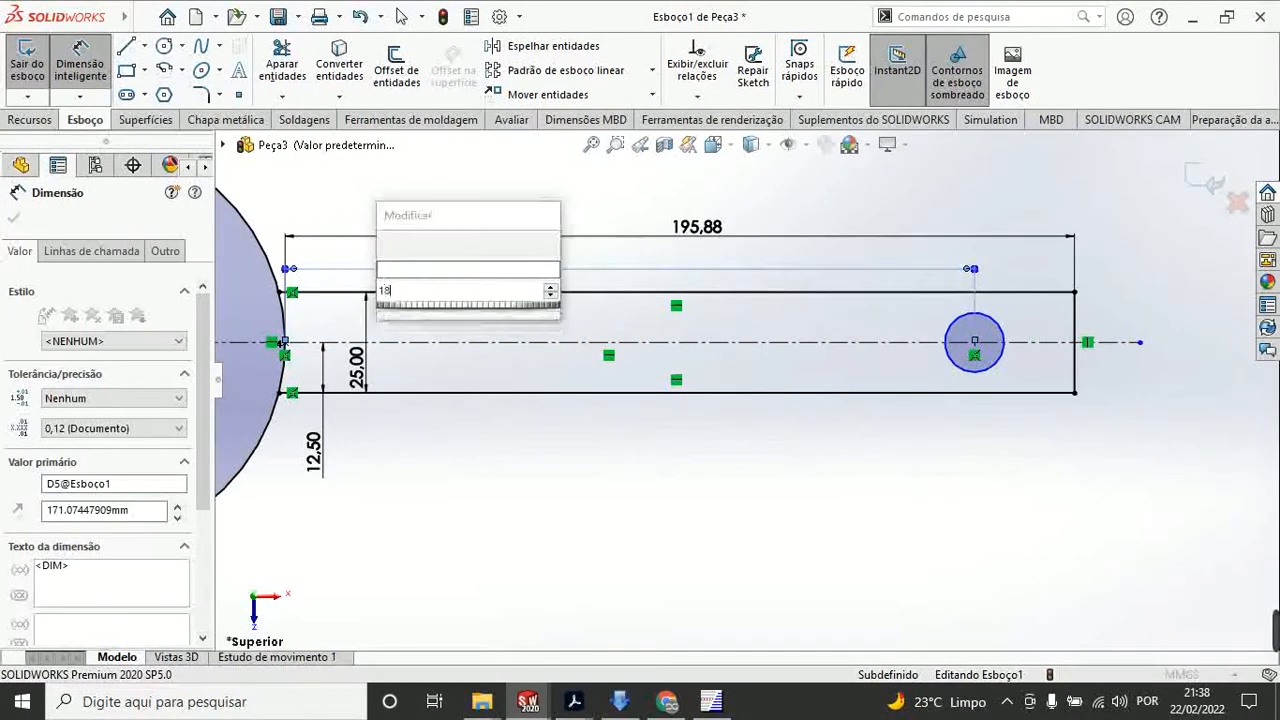
text(0)
key(Return)
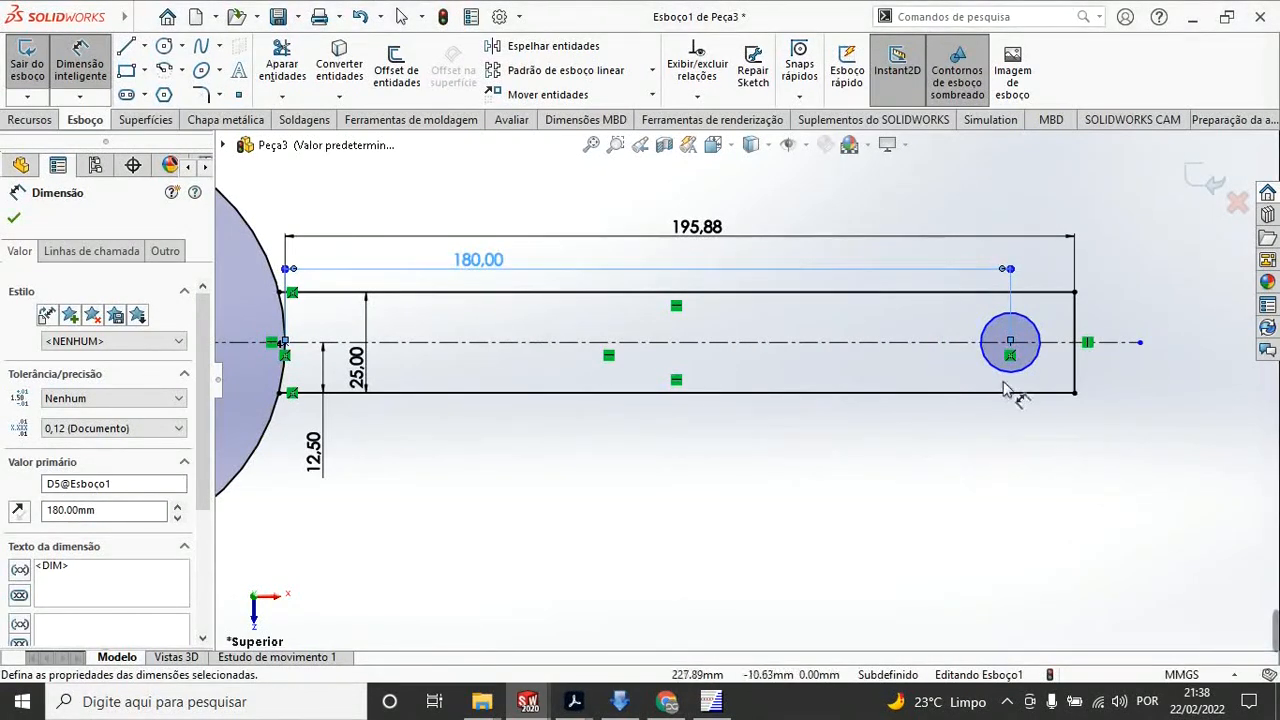
Step: Add a diameter dimension to the small circle at the handle's end
click(88, 85)
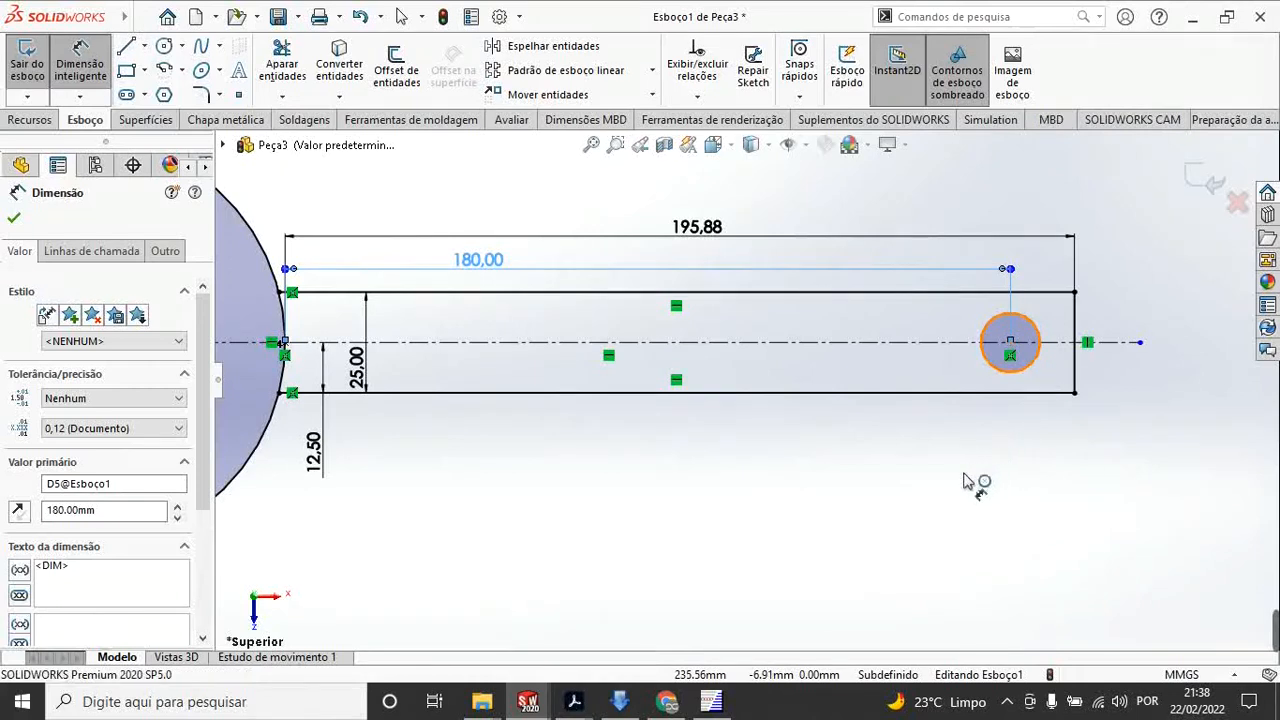
click(1000, 366)
click(951, 487)
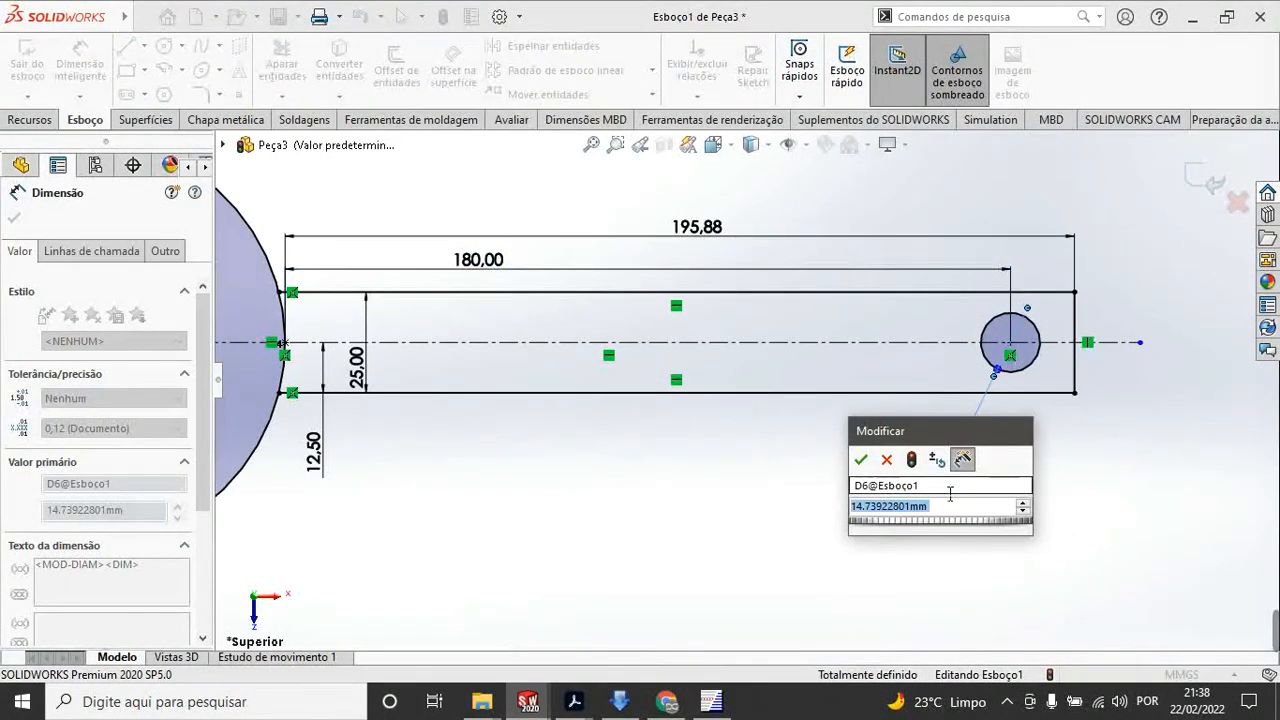
text(15,8)
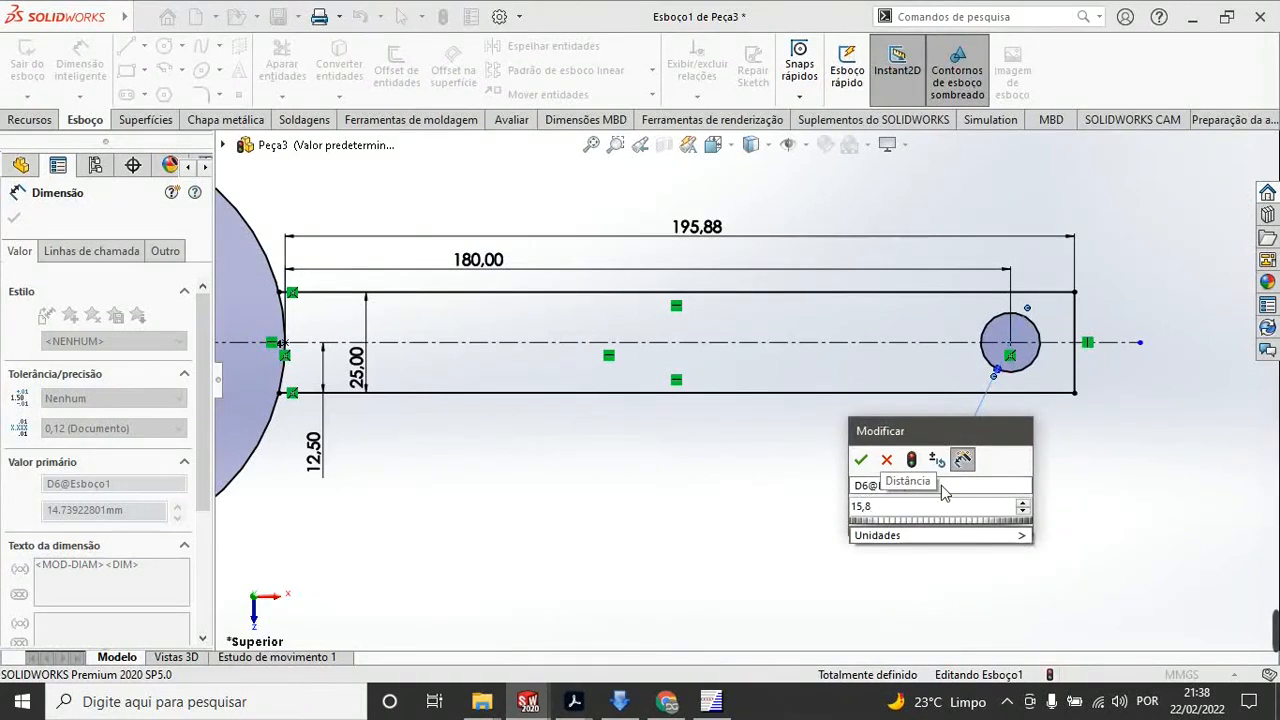
text(8)
key(BackSpace)
key(BackSpace)
key(BackSpace)
key(BackSpace)
key(BackSpace)
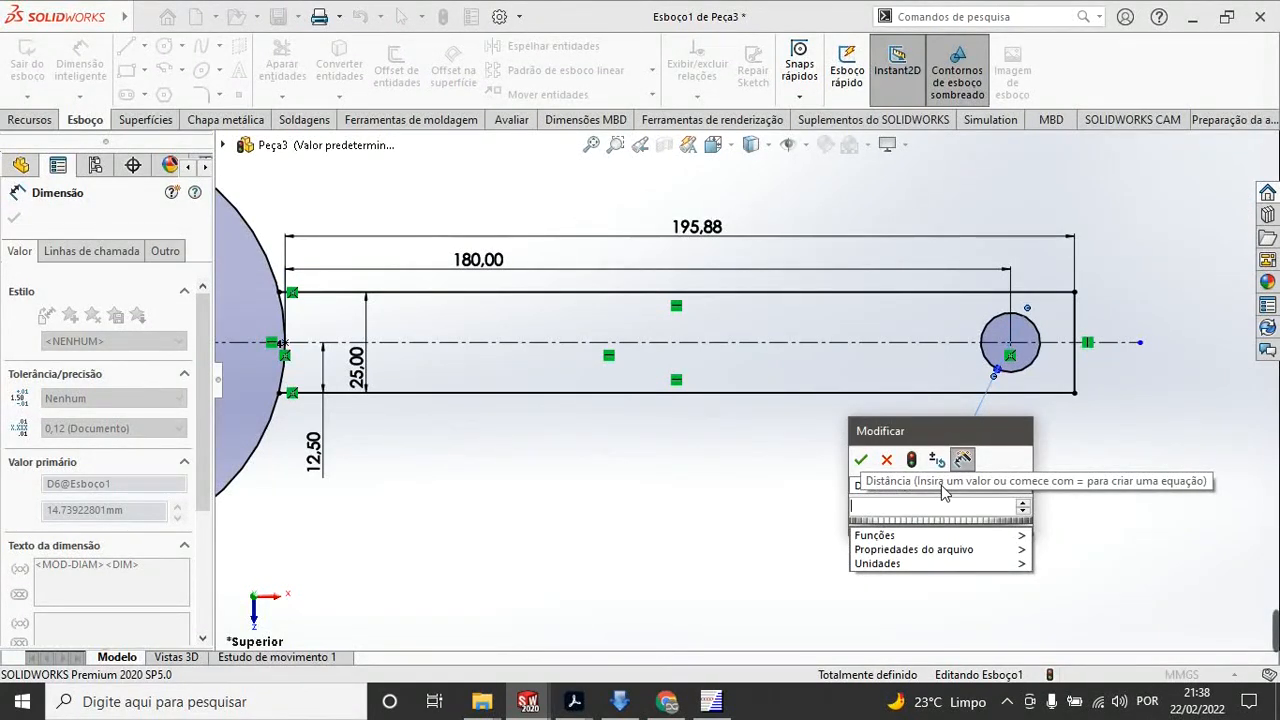
Step: Set the small circle's diameter to 5/8"
text(5)
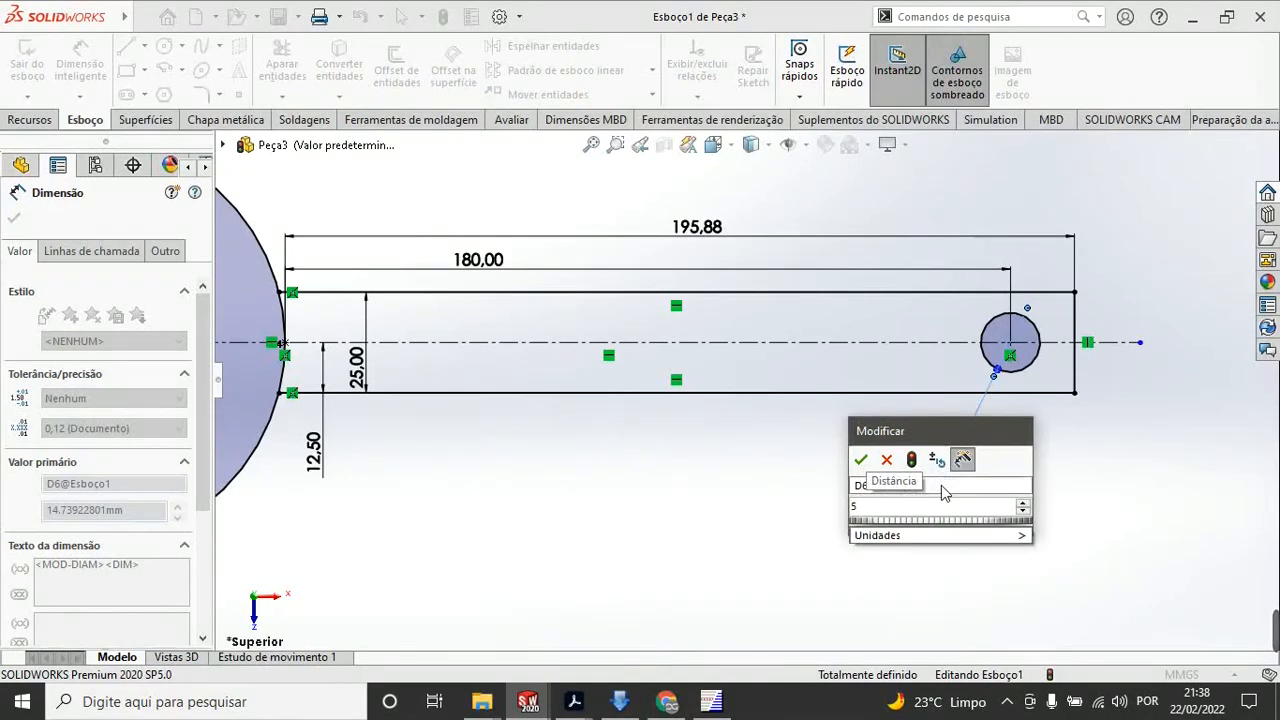
text(/8)
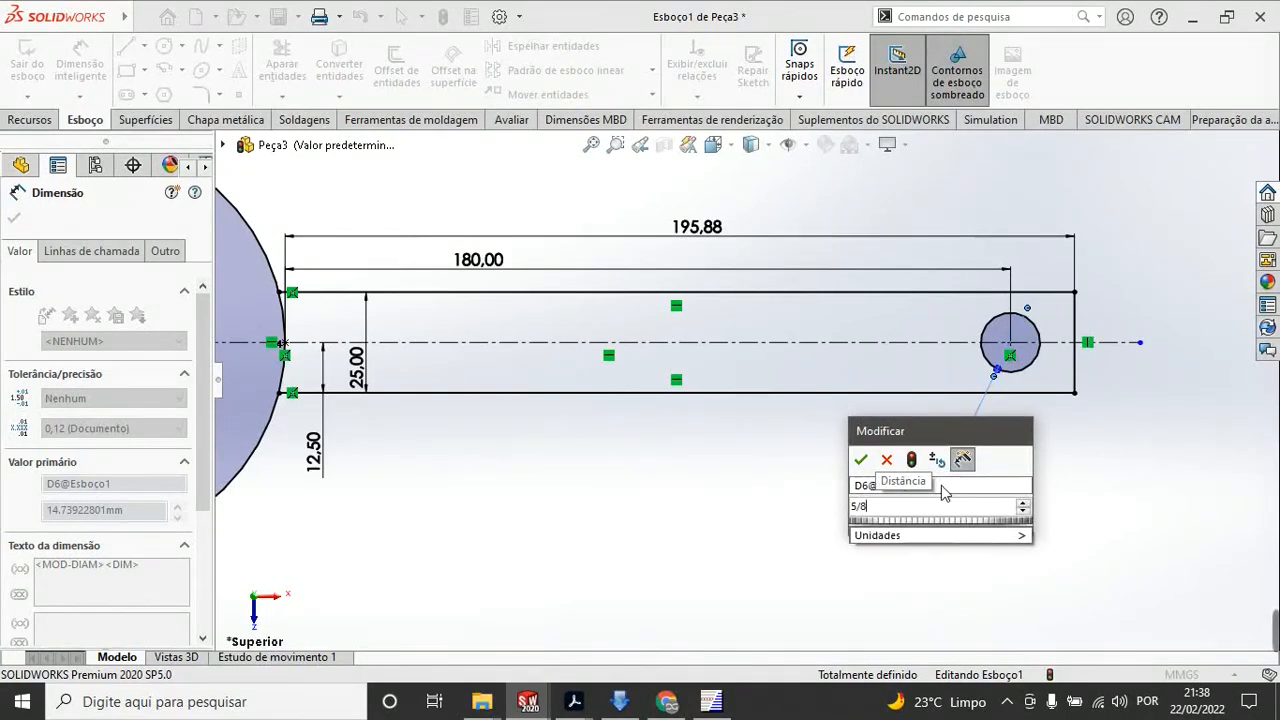
text(")
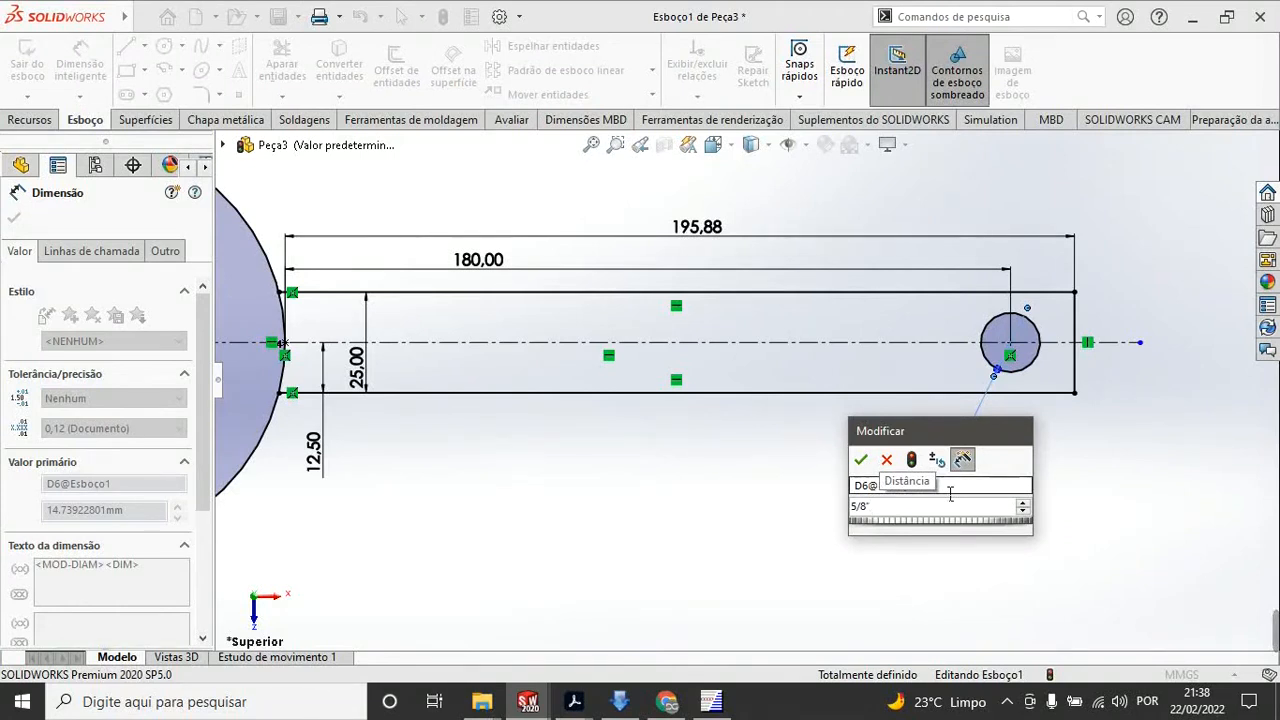
key(Return)
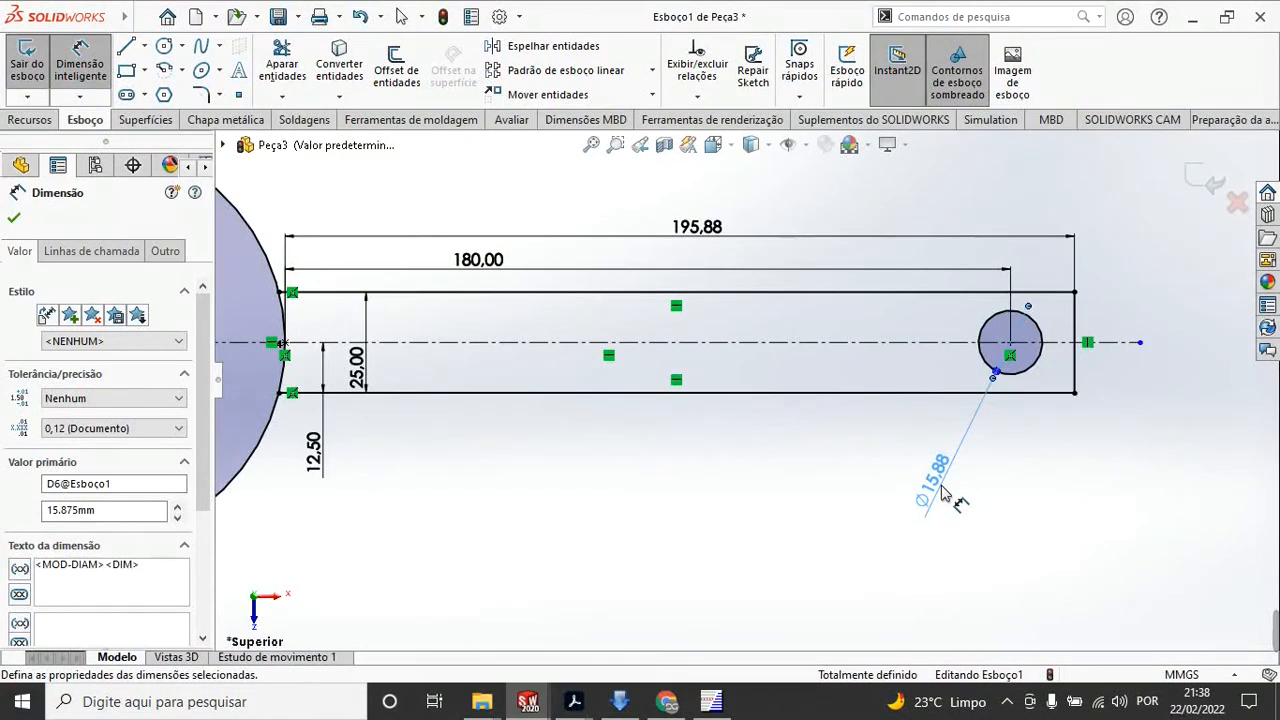
Step: Space out the 195.88 mm, 180 mm and small-circle diameter dimension labels around the handle and finish dimensioning
drag(942, 490, 1018, 460)
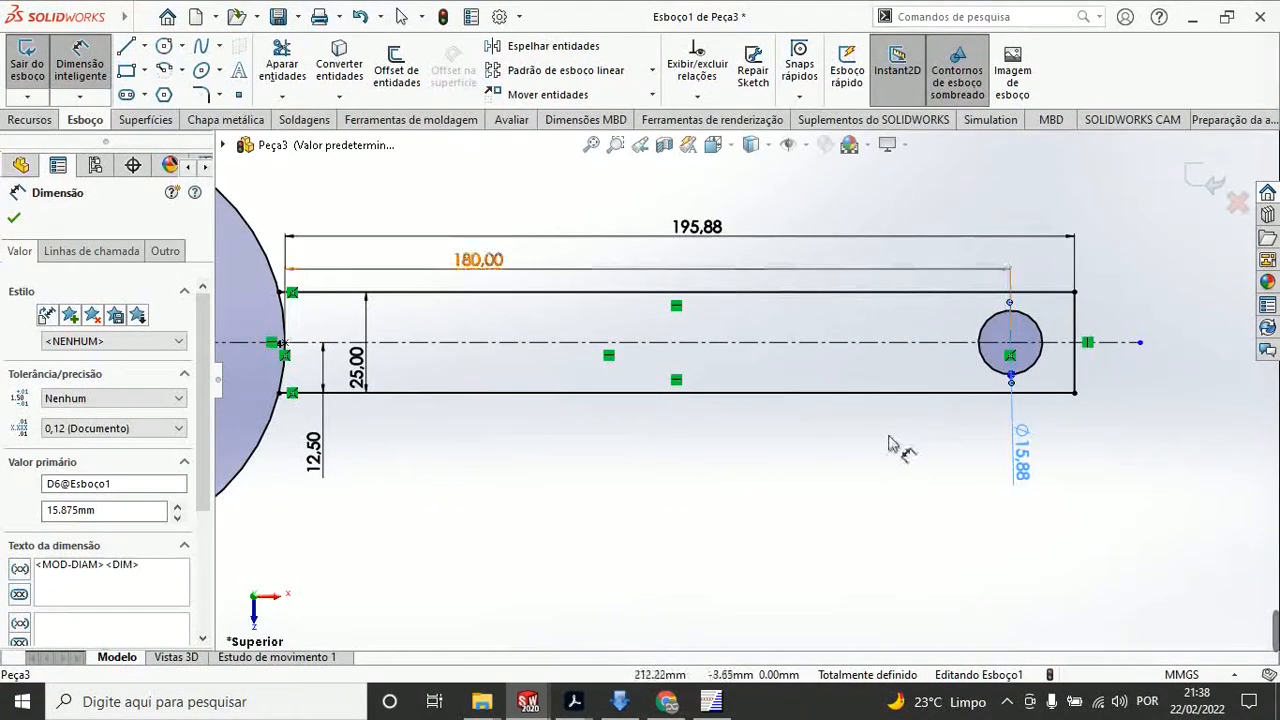
scroll(747, 379, up, 4)
scroll(729, 300, down, 3)
mouse_move(728, 330)
mouse_down()
mouse_move(735, 262)
mouse_move(698, 392)
mouse_move(705, 466)
mouse_move(740, 262)
mouse_up()
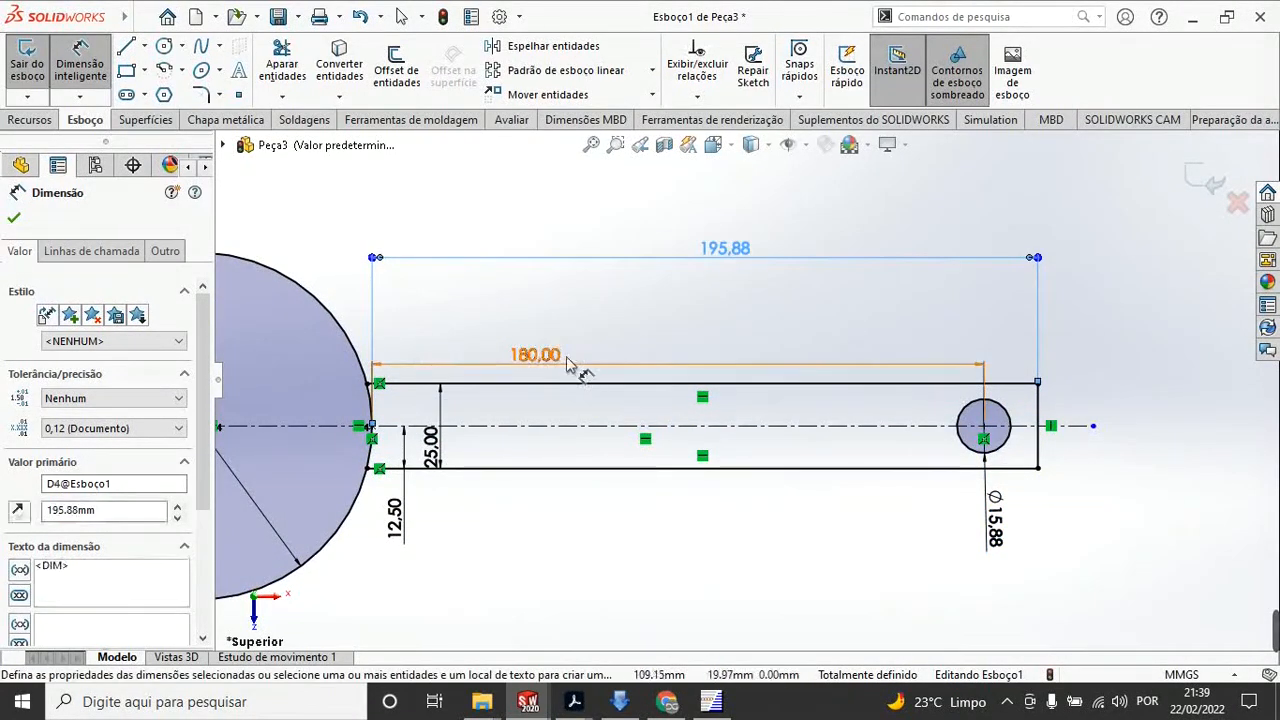
drag(568, 364, 372, 316)
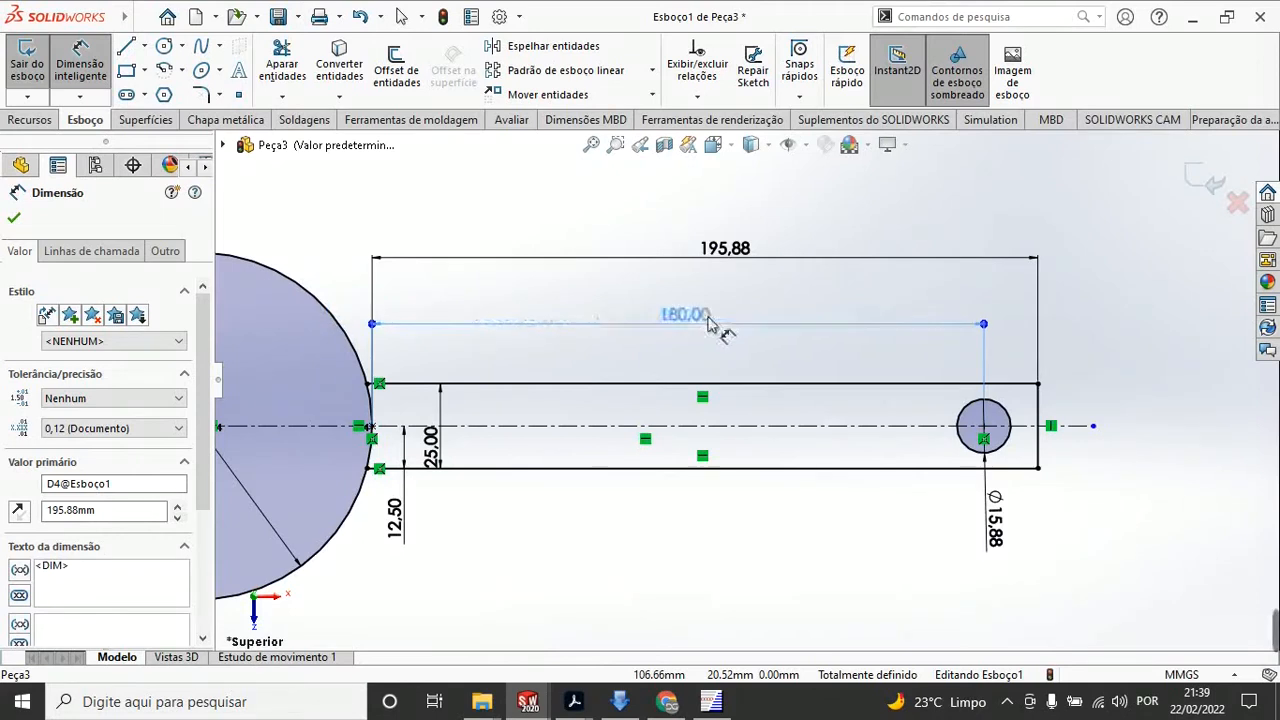
click(677, 323)
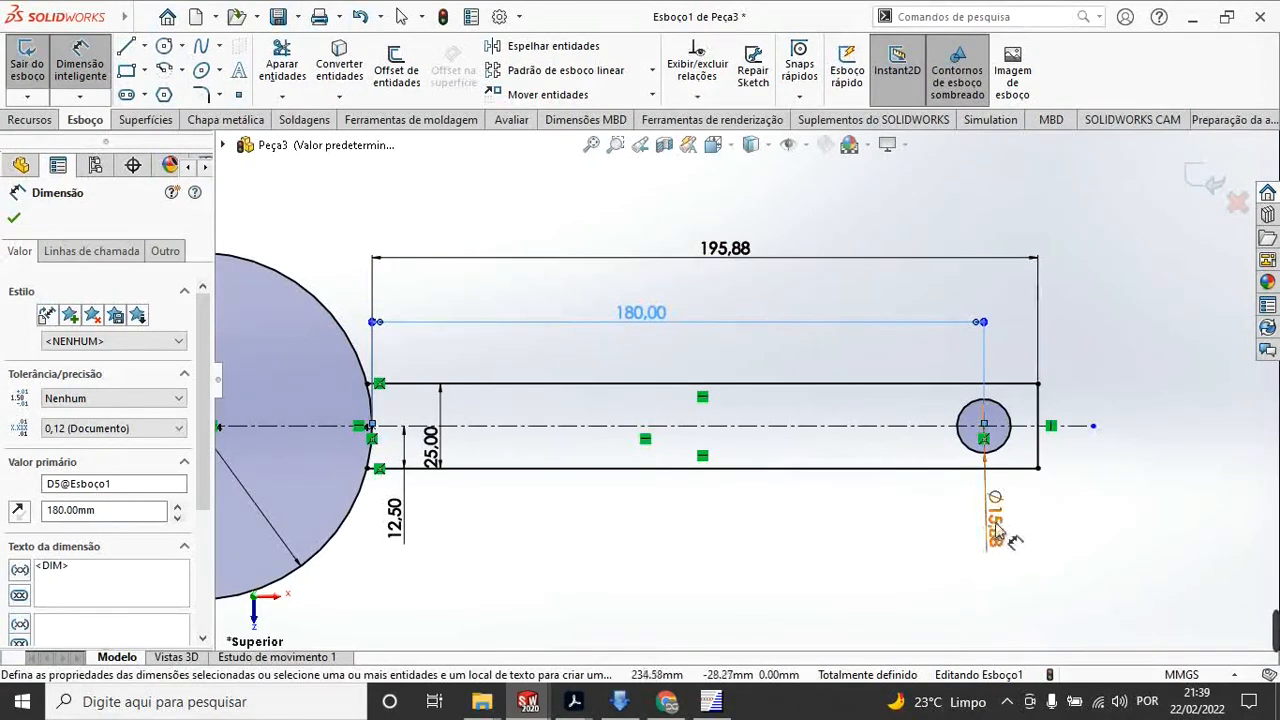
drag(993, 520, 940, 528)
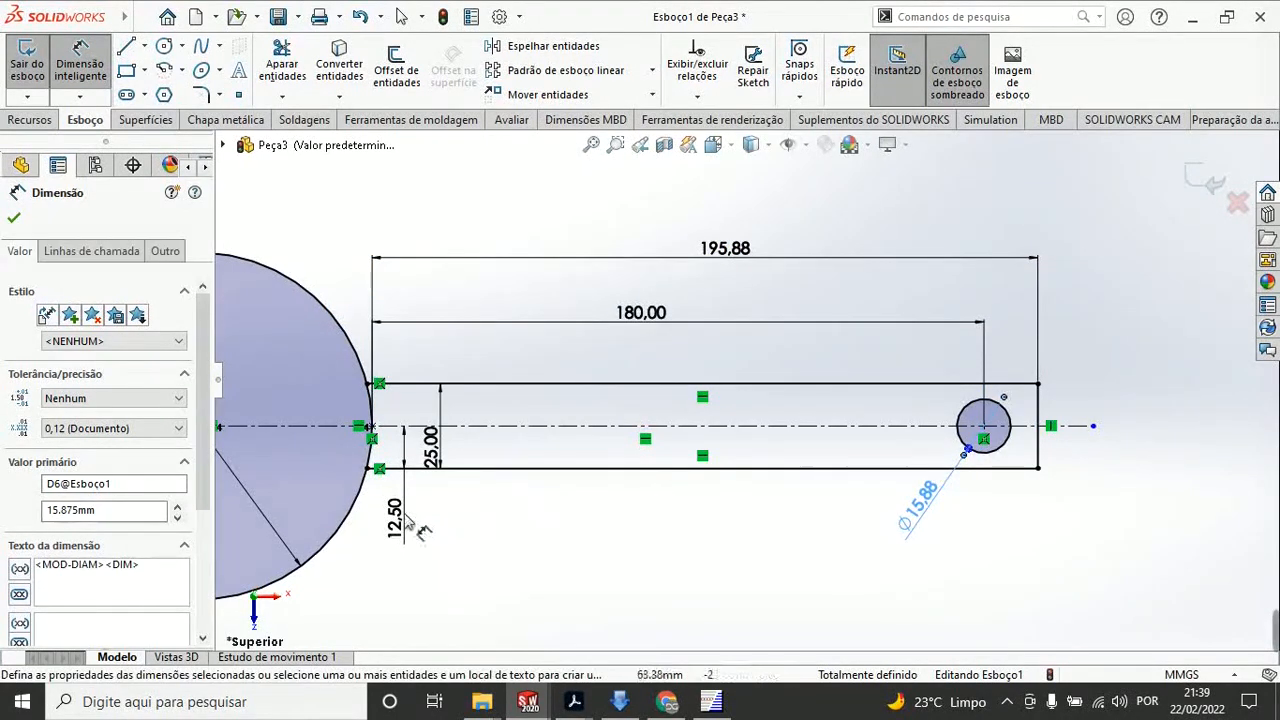
key(z)
scroll(458, 340, down, 2)
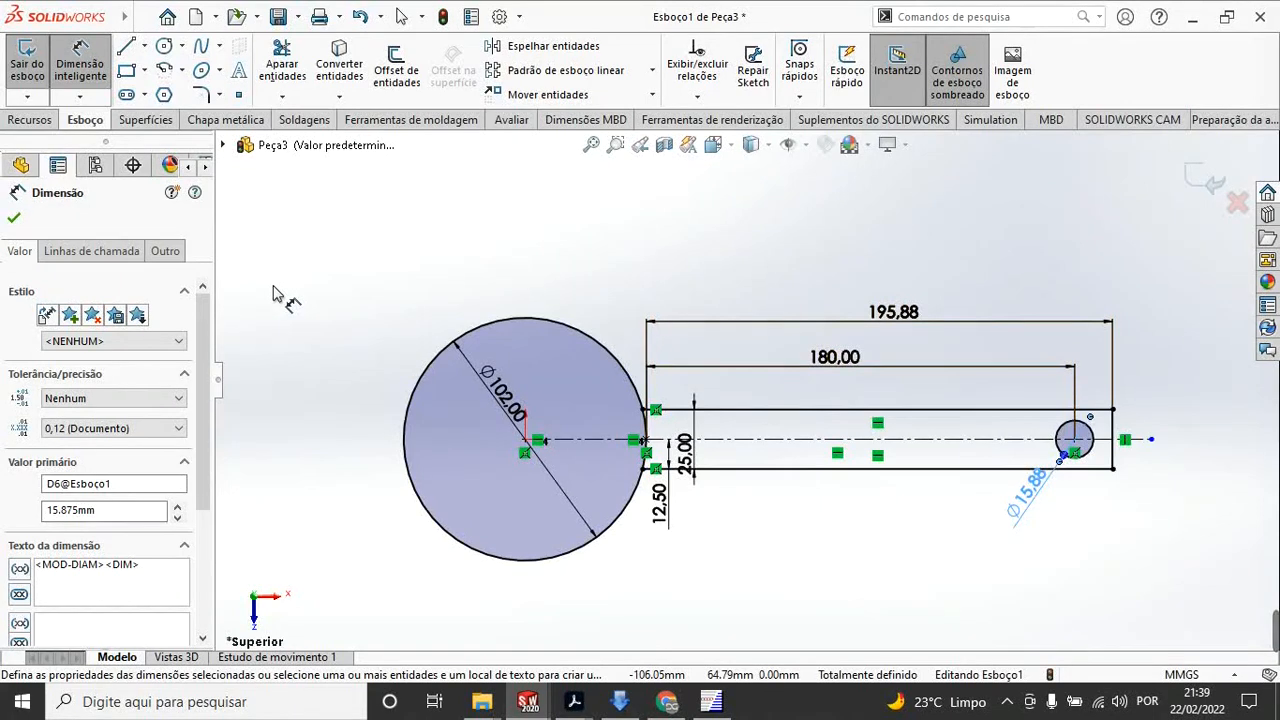
click(13, 220)
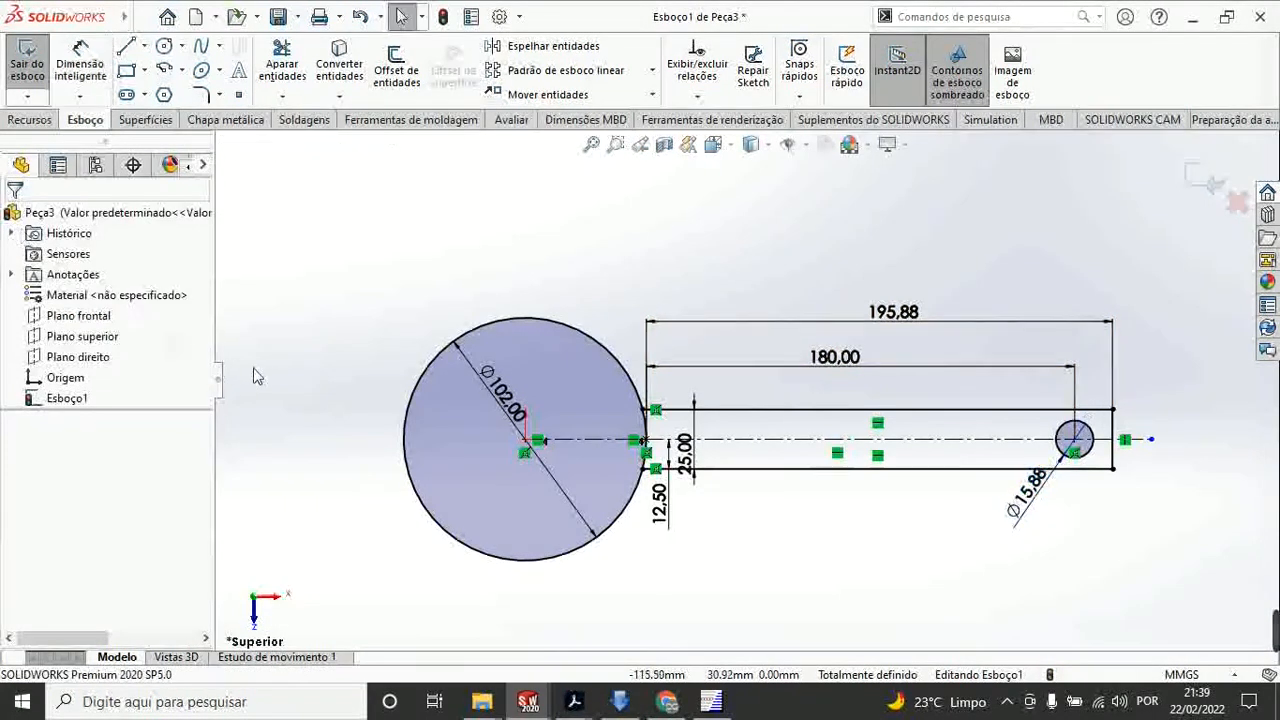
Step: Round the two outer corners at the handle's free end with 5 mm sketch fillets
click(201, 94)
scroll(1128, 425, down, 1)
scroll(1128, 425, down, 2)
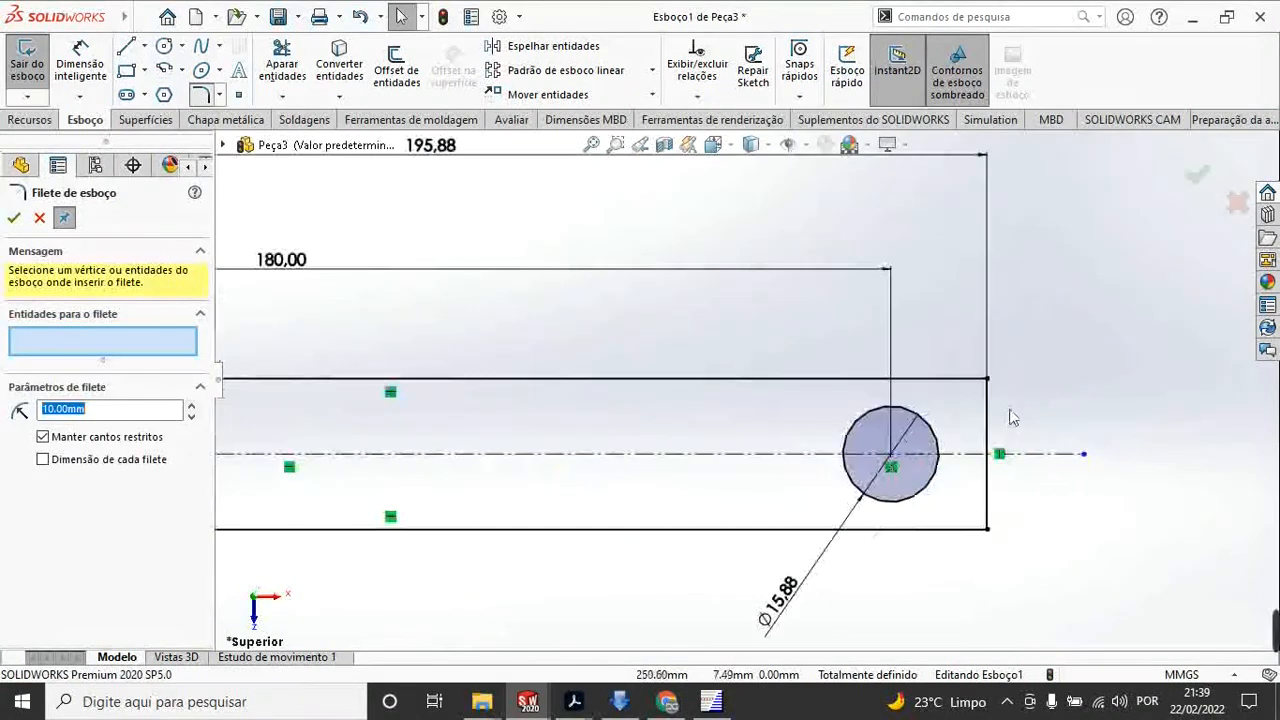
click(962, 381)
click(986, 518)
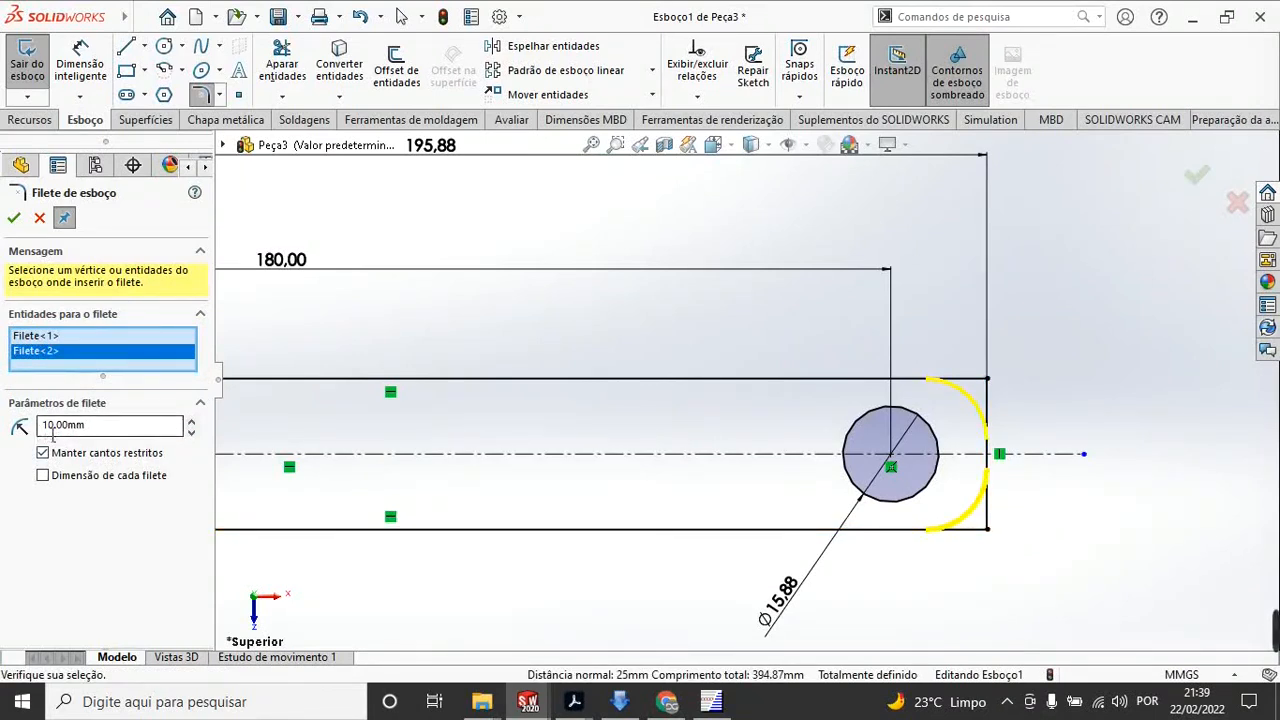
drag(112, 431, 4, 433)
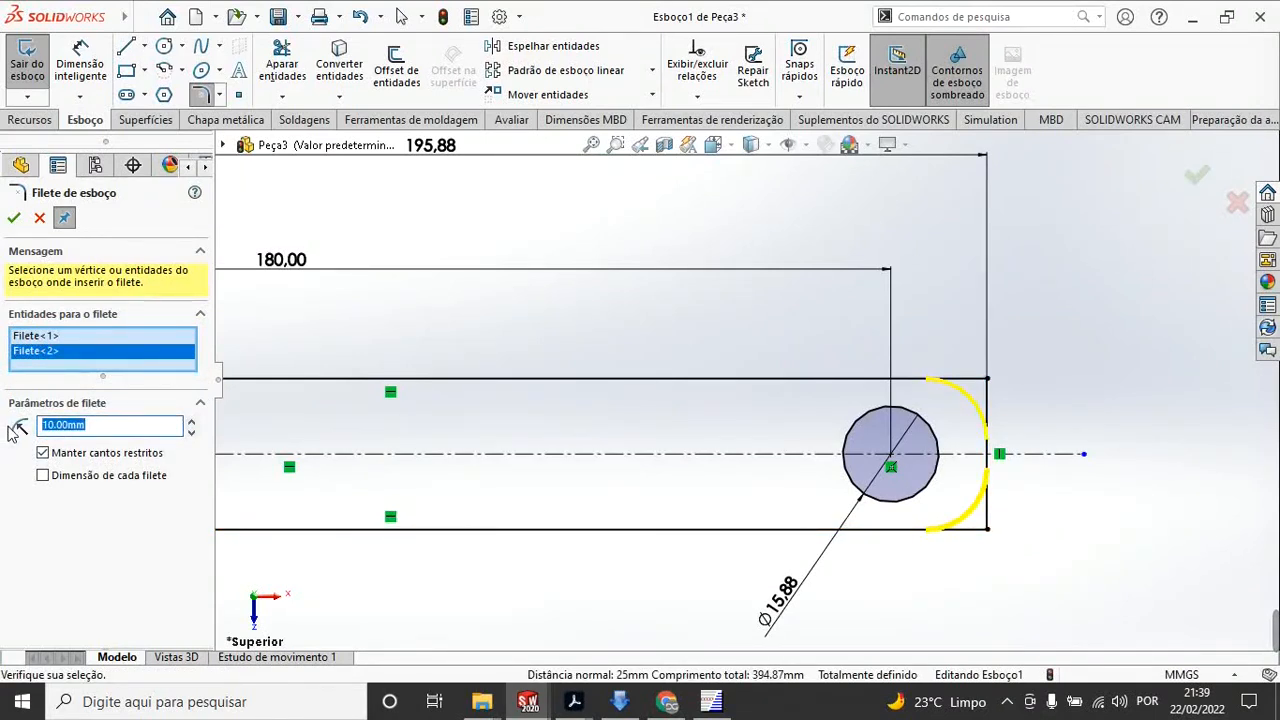
text(5)
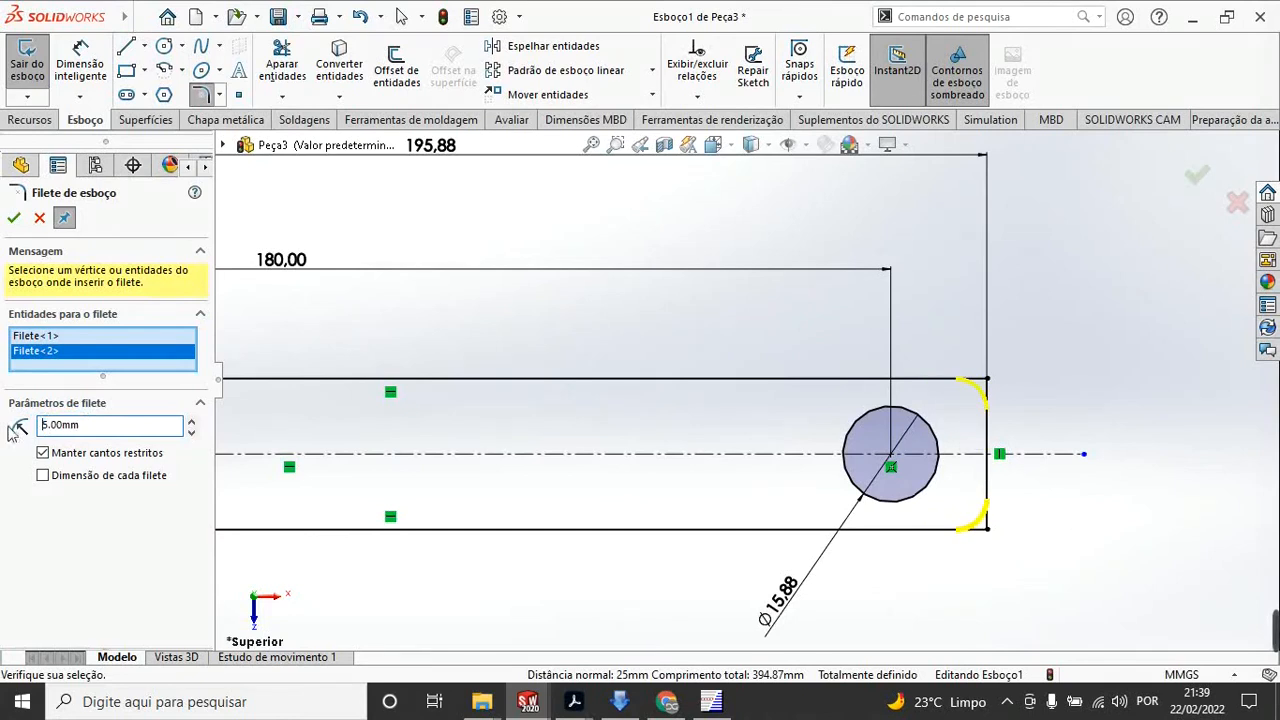
click(14, 217)
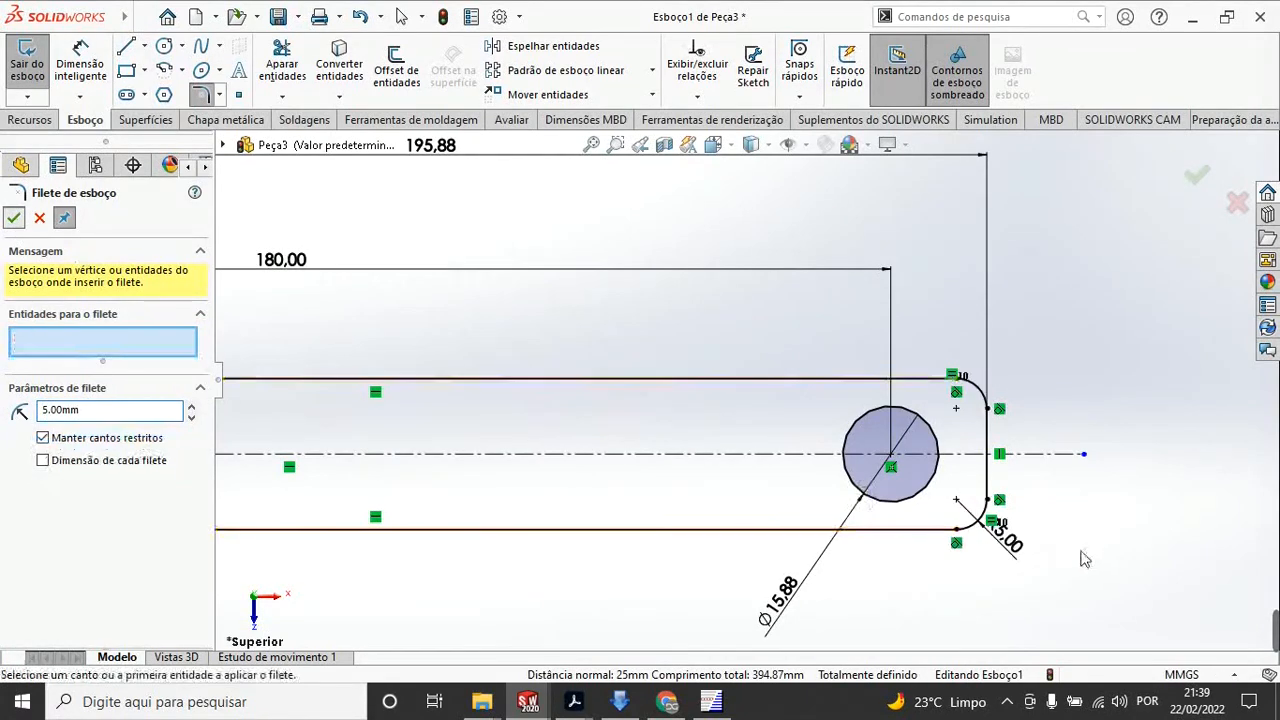
Step: Trim away the part of the disc's arc lying between the handle's two long edges, joining disc and handle into one profile
scroll(1130, 498, up, 3)
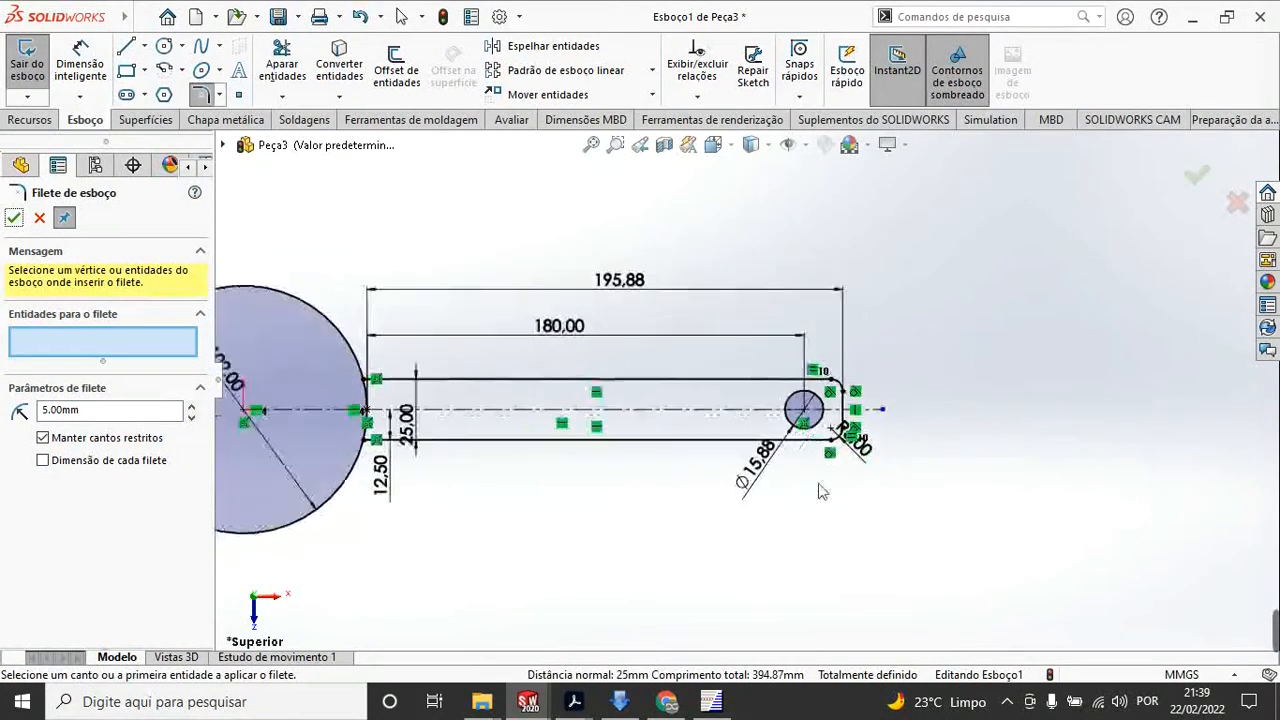
scroll(665, 418, down, 6)
scroll(665, 418, down, 2)
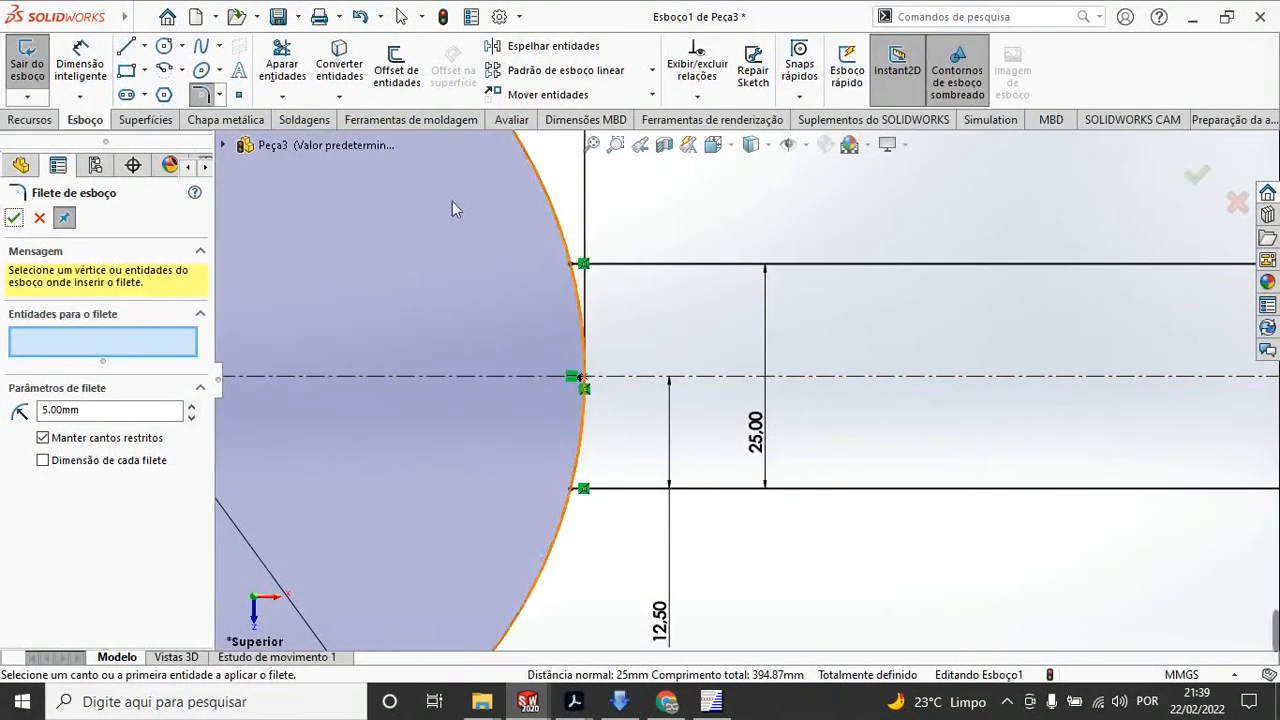
click(282, 64)
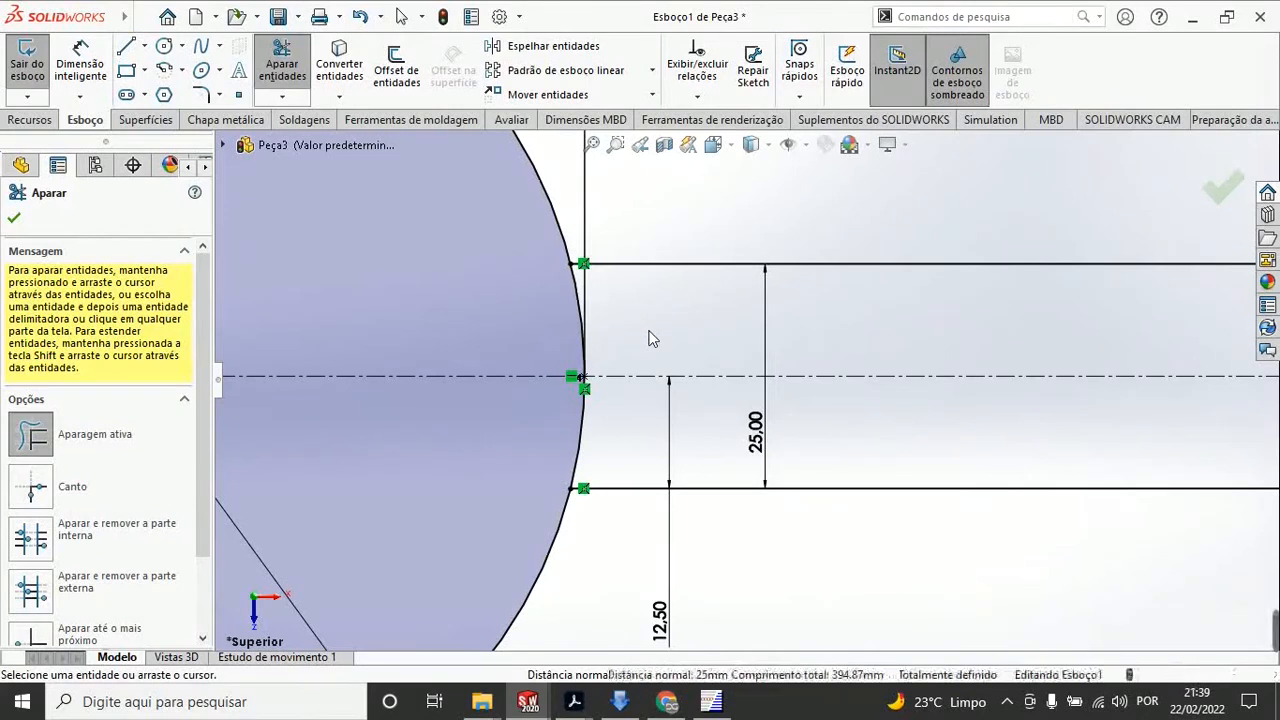
mouse_move(648, 338)
mouse_down()
mouse_move(580, 340)
mouse_move(577, 423)
mouse_up()
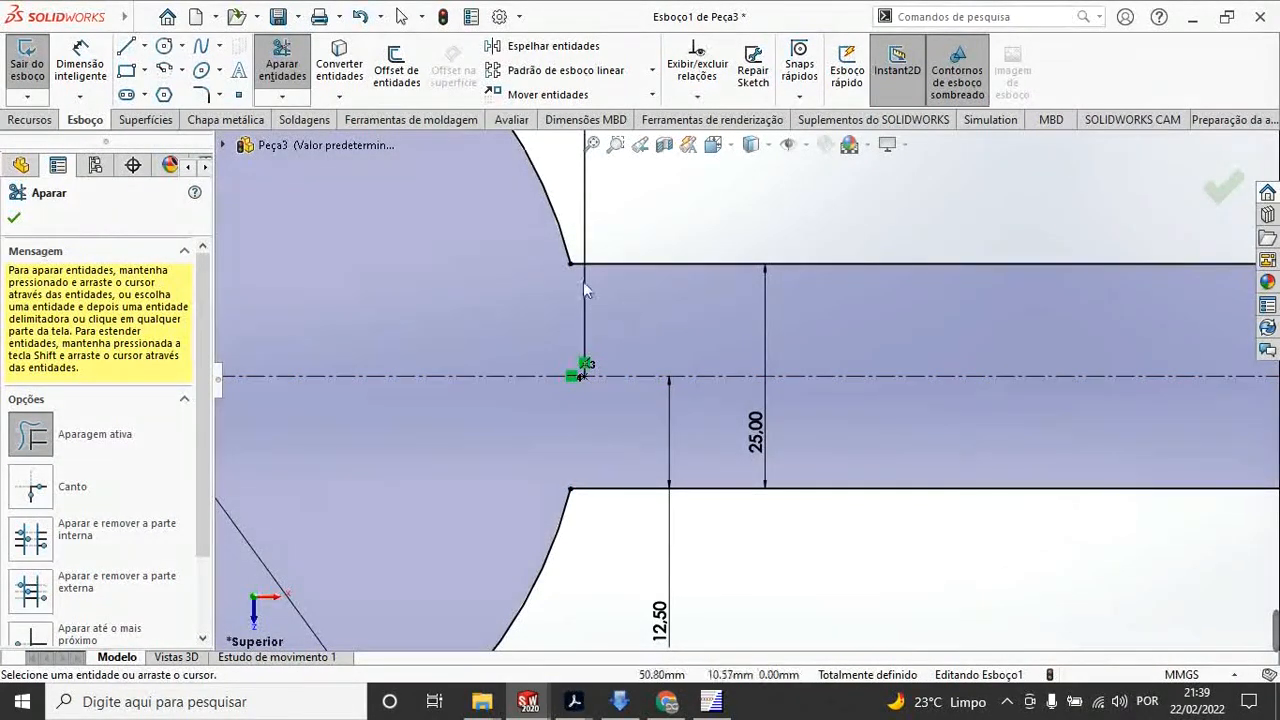
scroll(690, 375, up, 3)
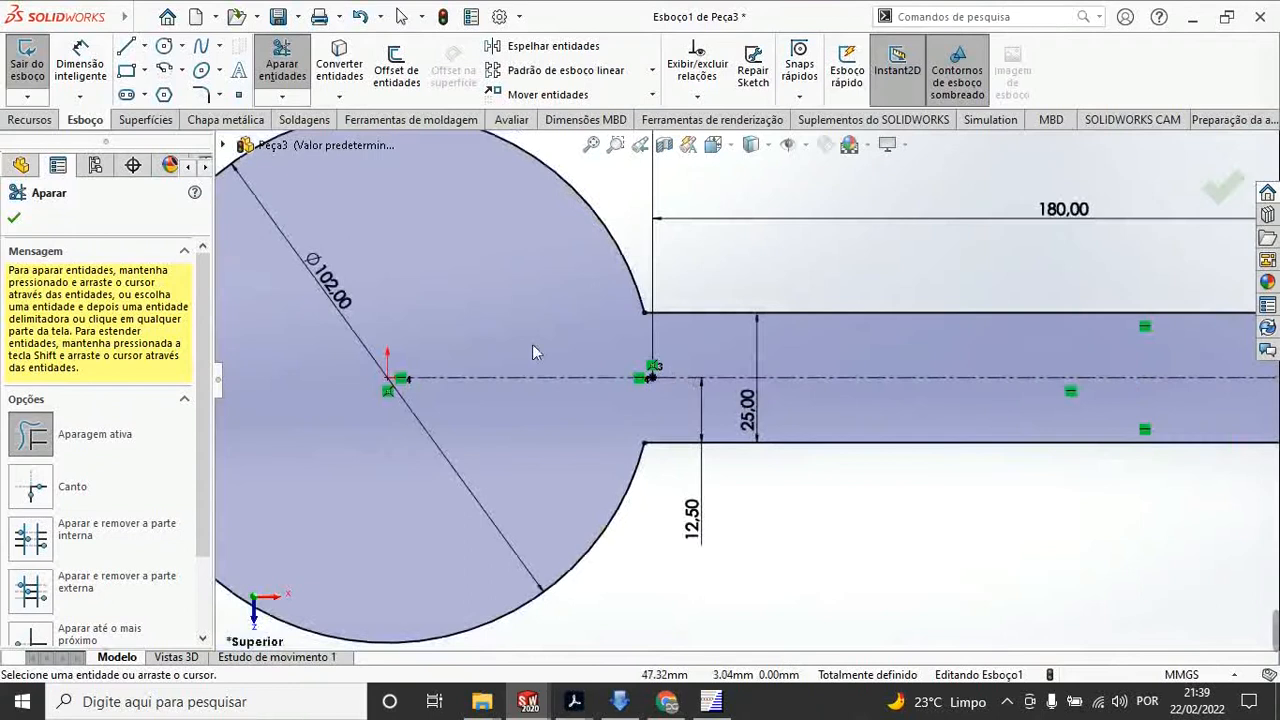
click(15, 222)
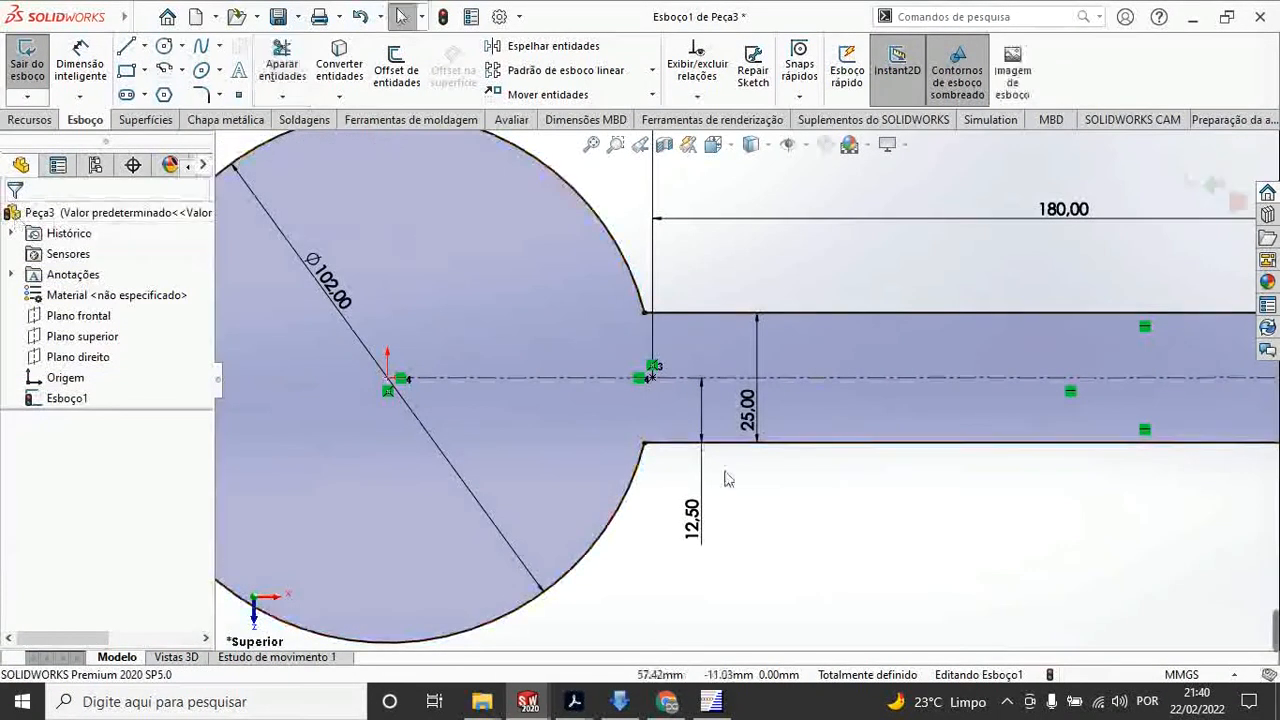
Step: Check the trimmed spade profile and its dimensions, tilting the sketch and returning to the top view
scroll(749, 520, up, 2)
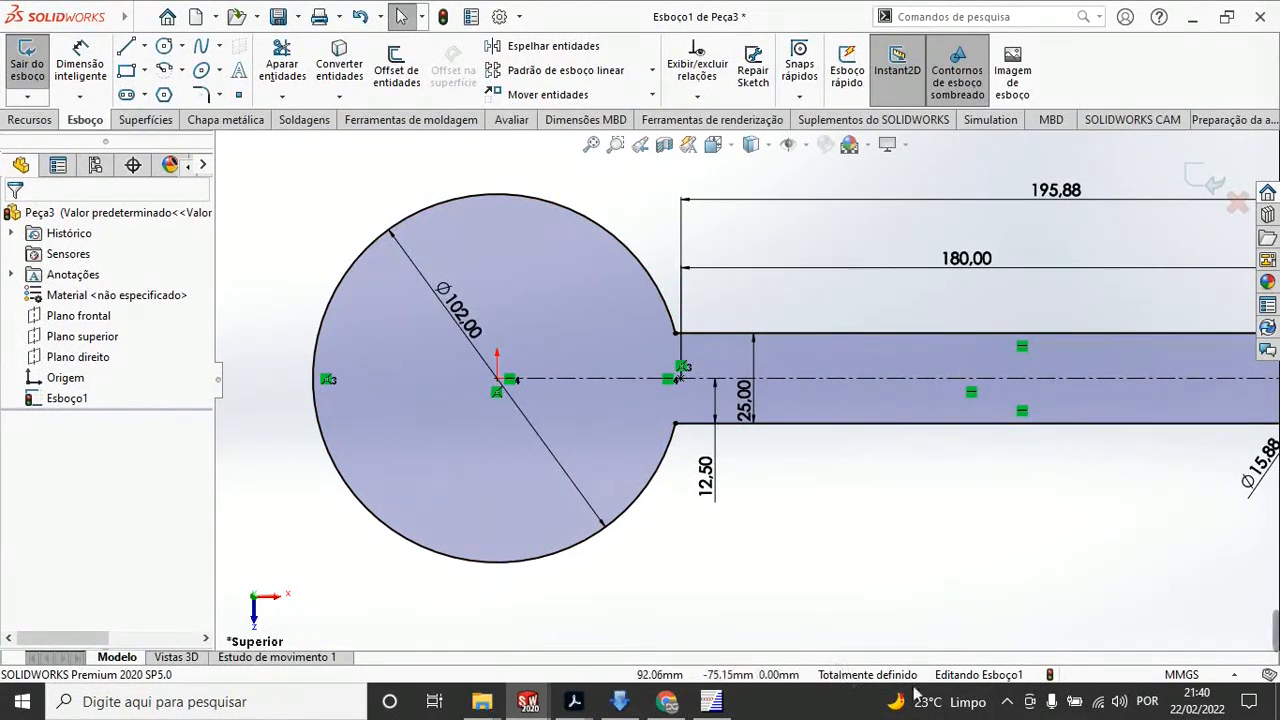
scroll(523, 600, up, 3)
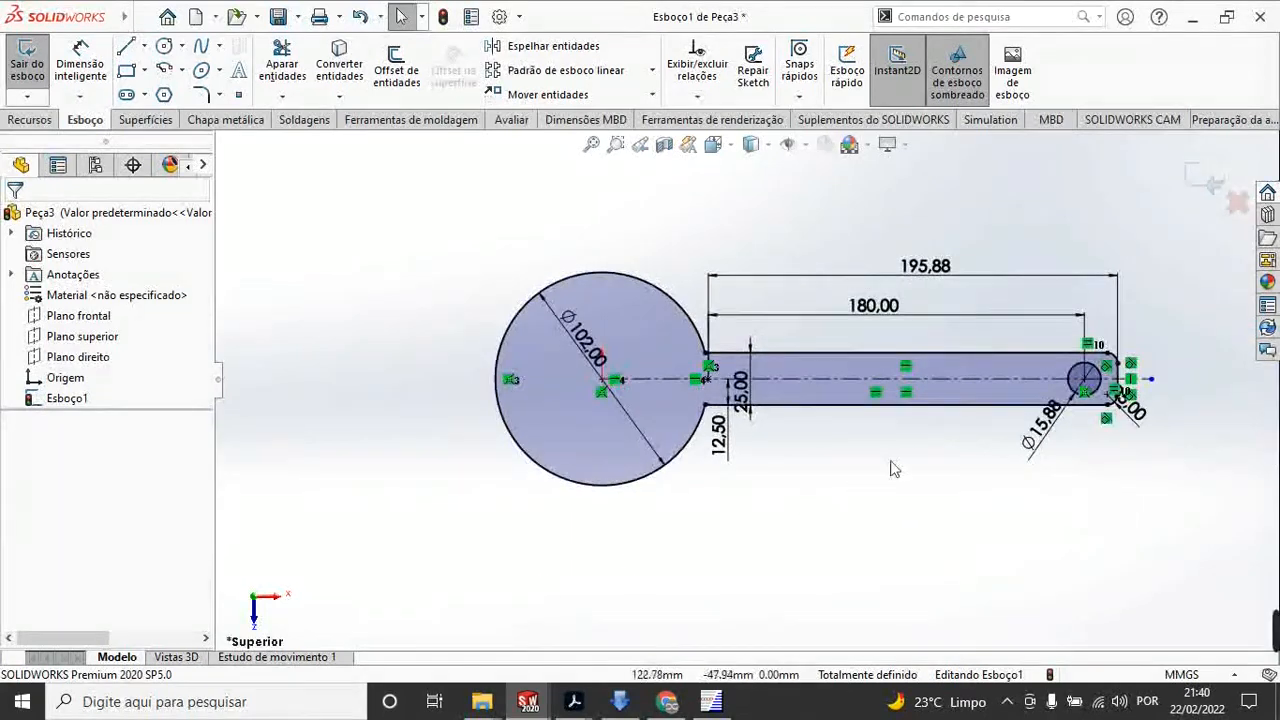
scroll(1075, 380, down, 2)
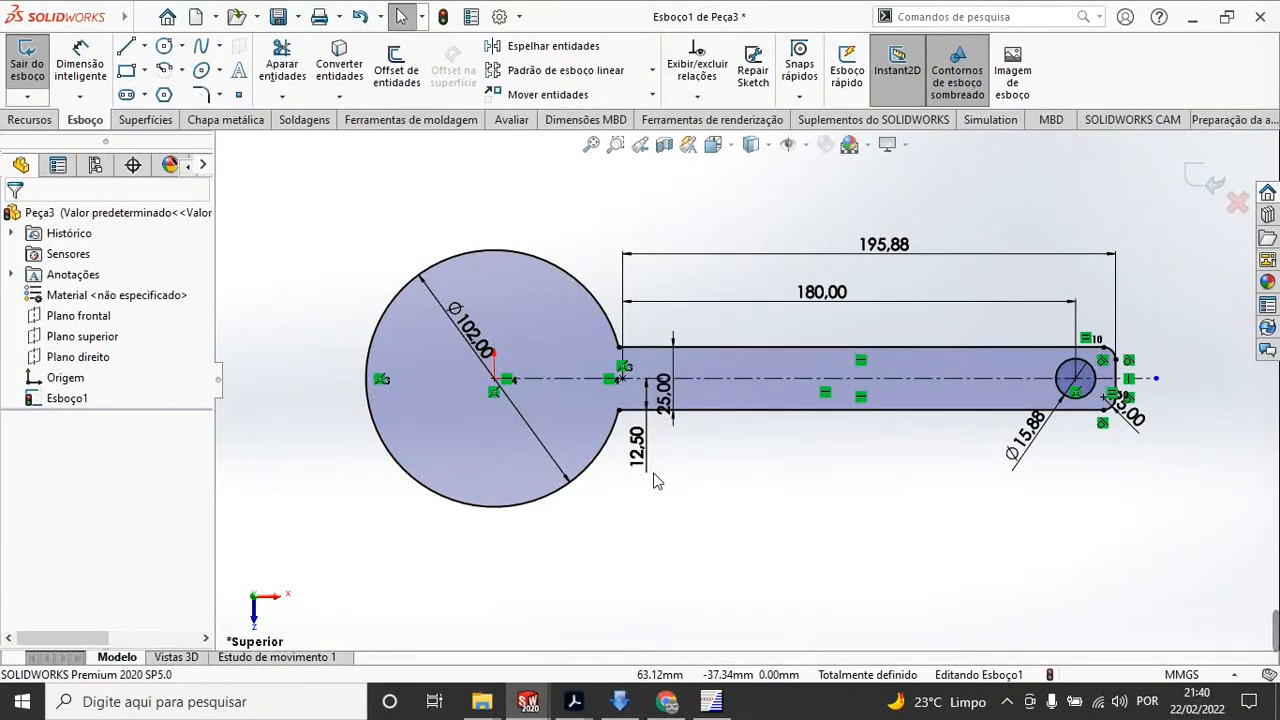
mouse_move(731, 526)
middle_down()
mouse_move(837, 491)
mouse_move(790, 320)
mouse_move(808, 540)
mouse_move(840, 460)
mouse_move(776, 387)
mouse_move(857, 514)
mouse_move(780, 450)
mouse_move(665, 395)
mouse_move(723, 249)
mouse_move(803, 394)
middle_up()
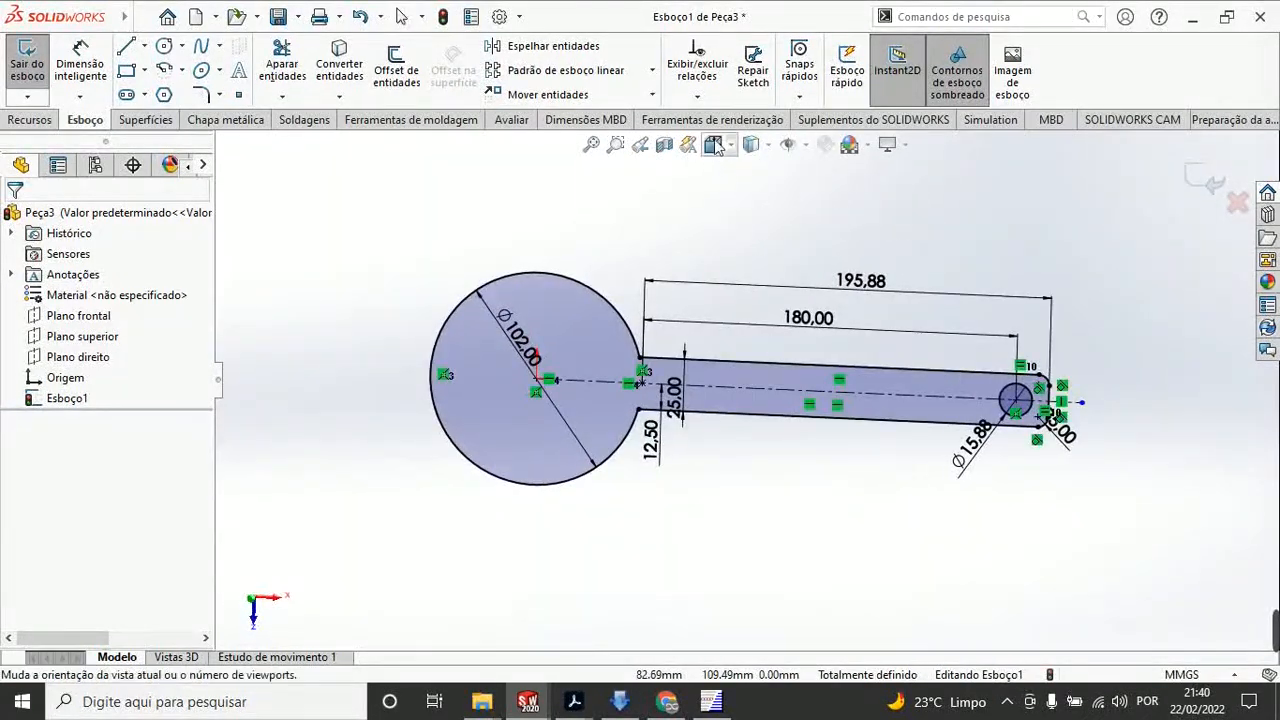
click(715, 145)
click(588, 505)
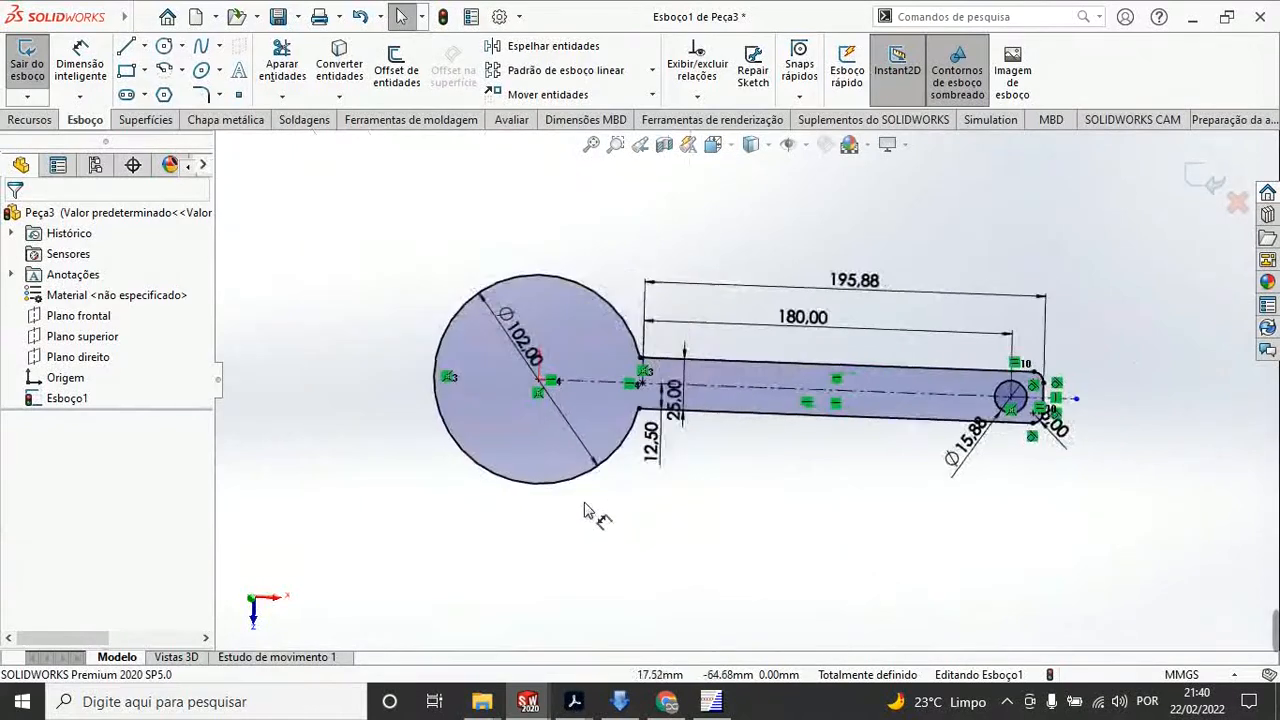
scroll(715, 384, down, 3)
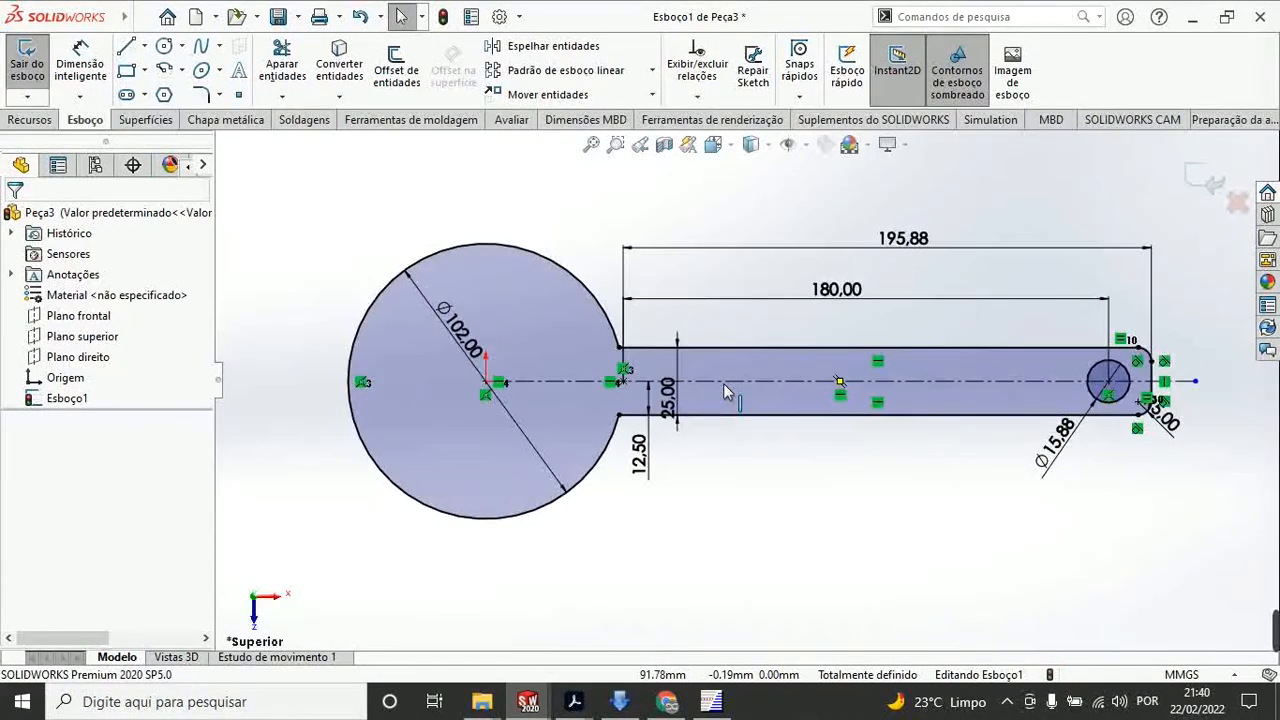
Step: Extrude the spade profile as a blind boss 4 mm deep
click(30, 120)
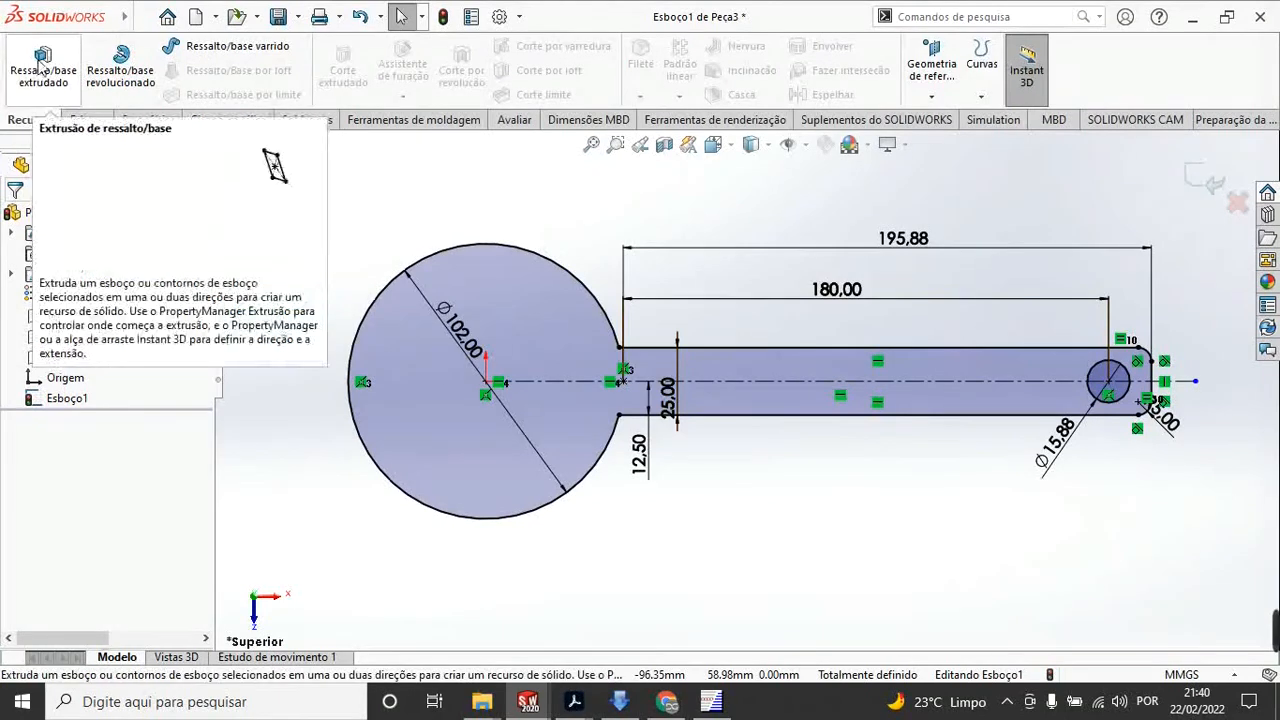
click(47, 56)
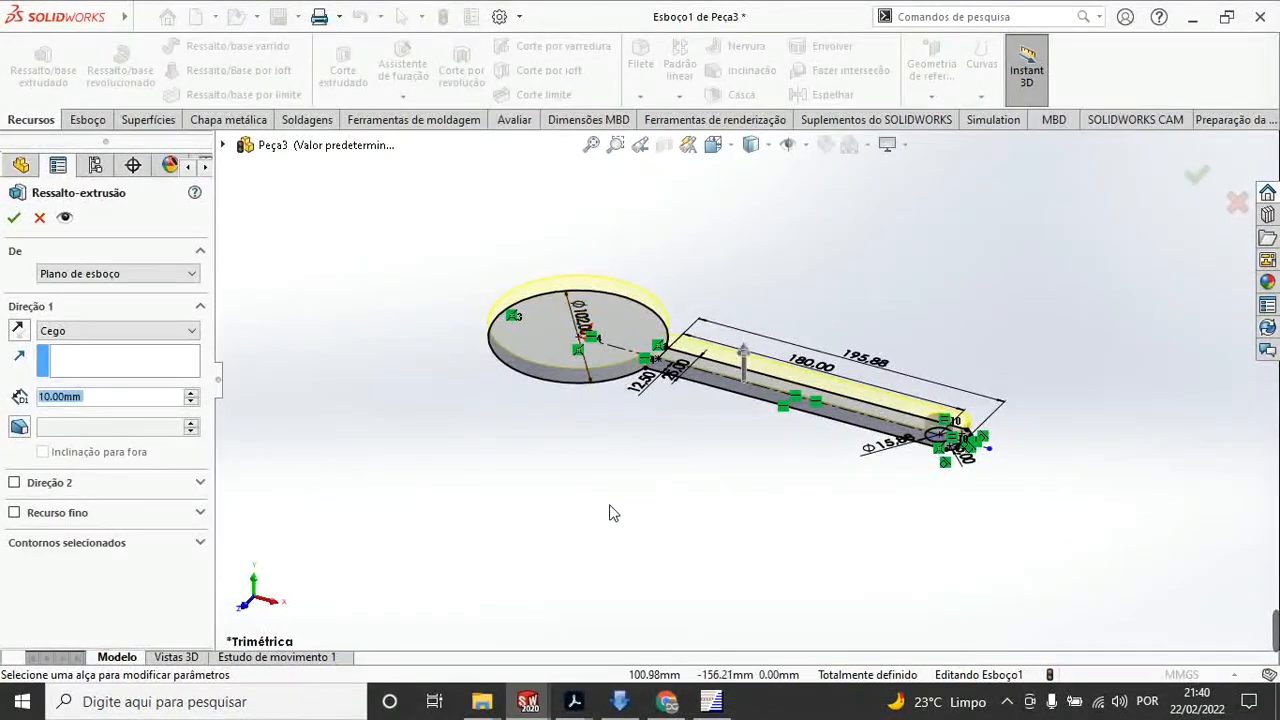
scroll(830, 378, down, 3)
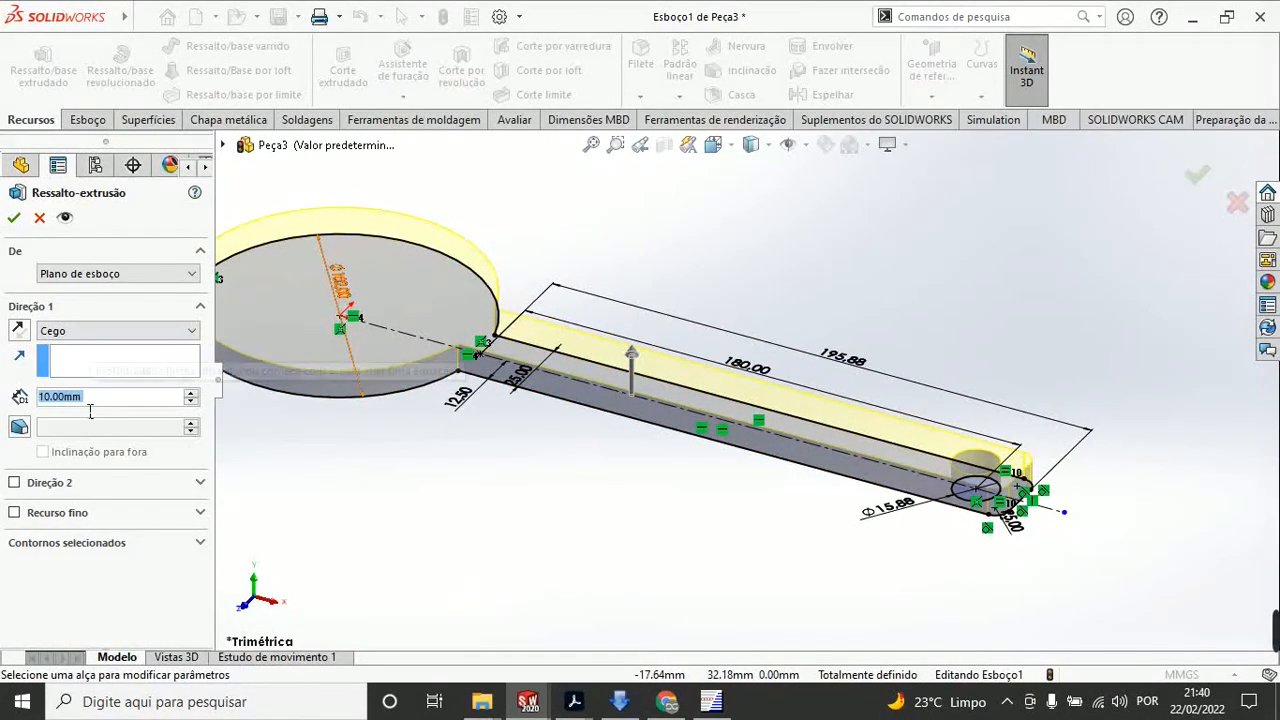
text(4)
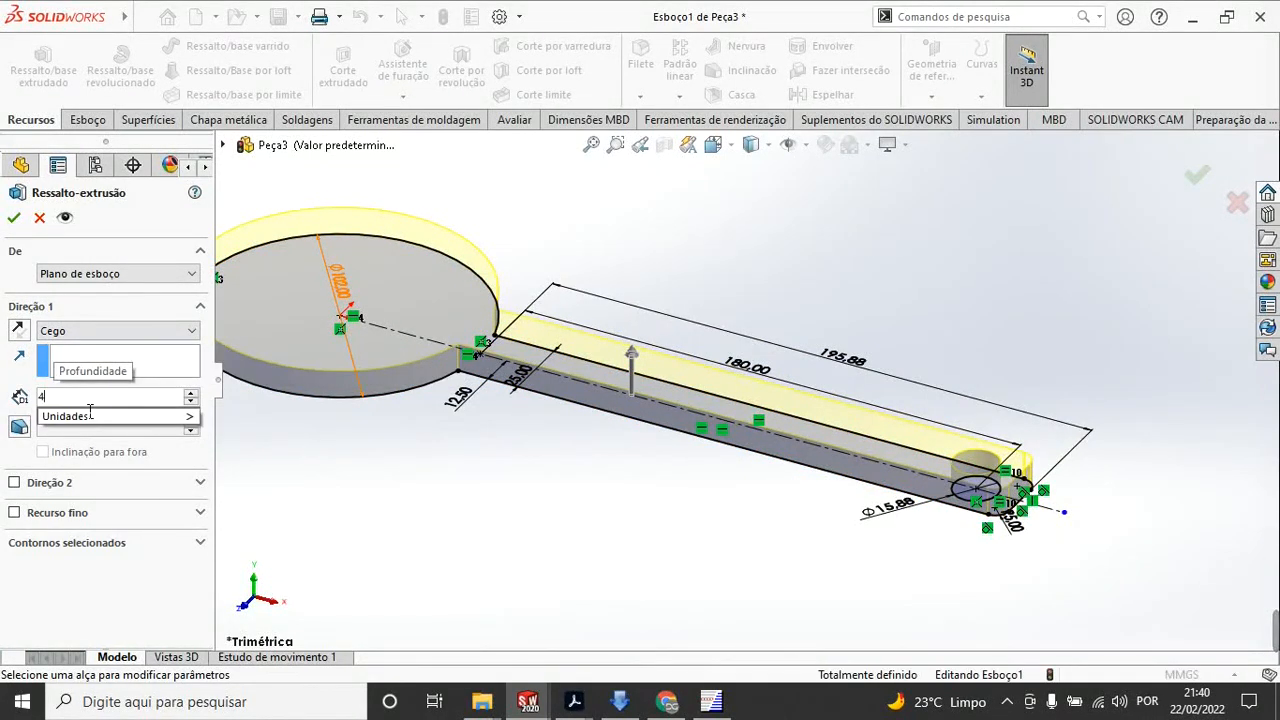
key(Return)
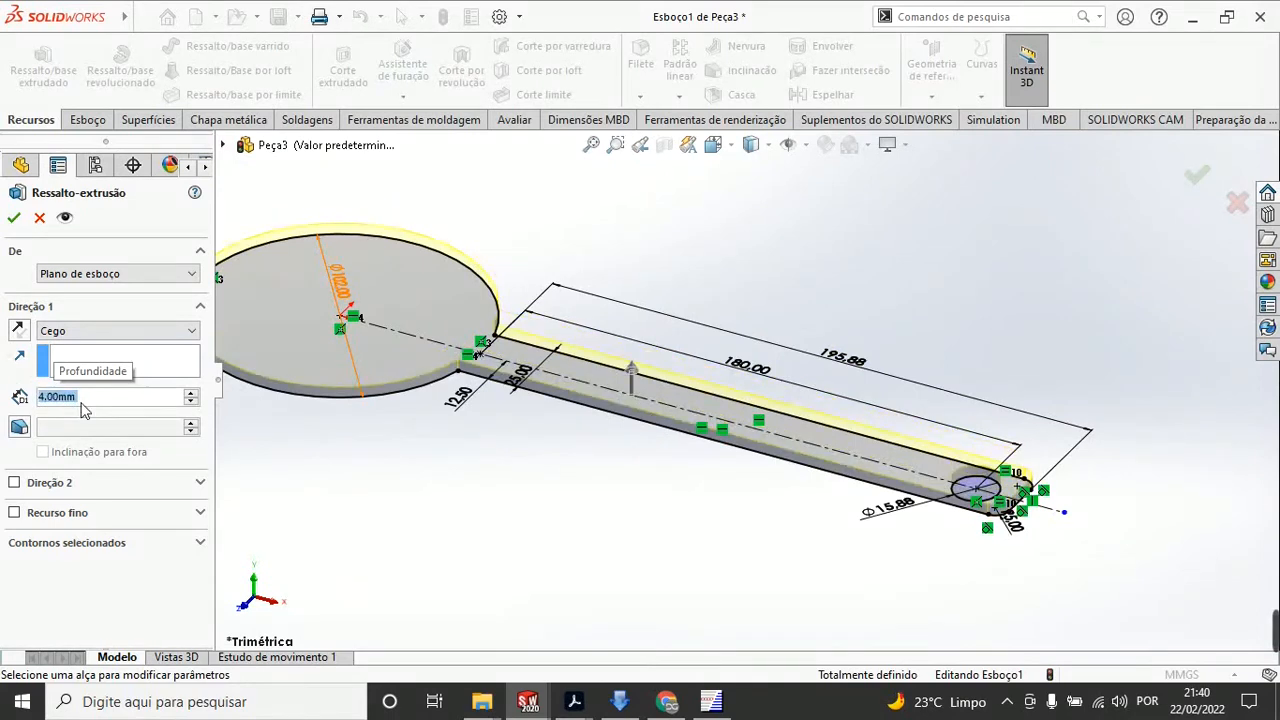
key(Return)
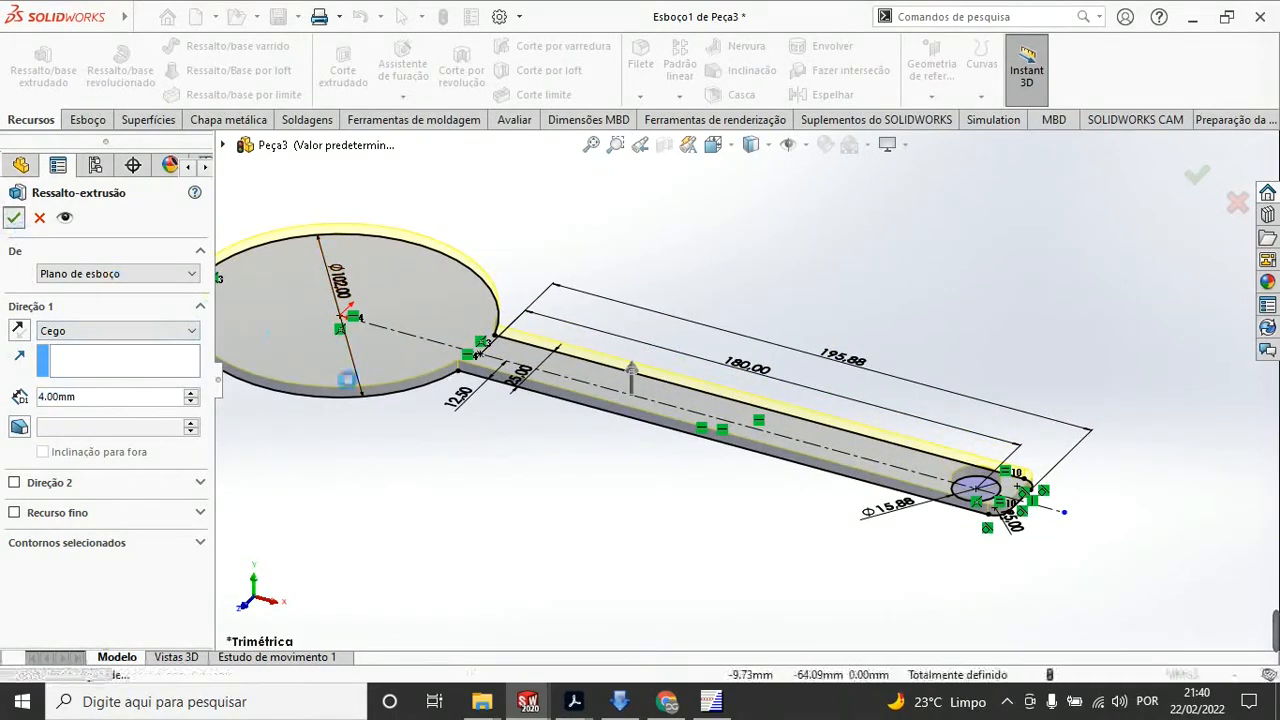
Step: Examine the extruded spade from several angles and finish in the top view
middle_drag(518, 527, 557, 294)
click(713, 144)
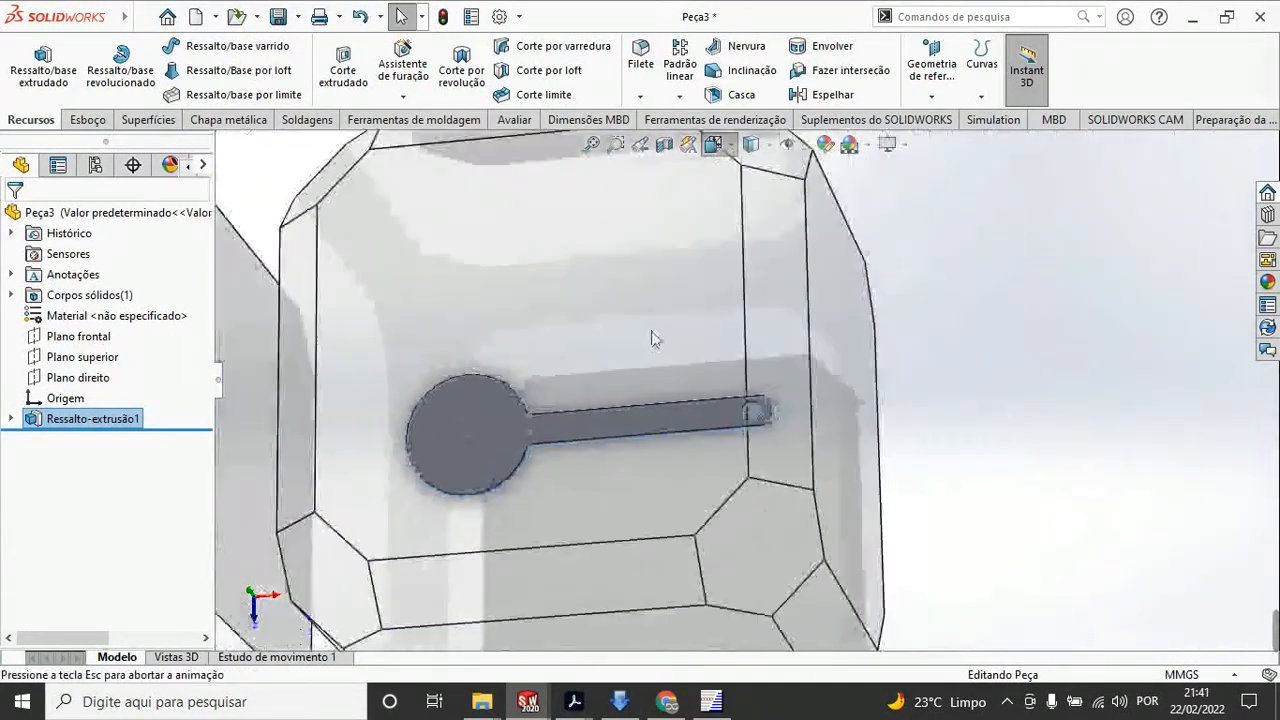
click(609, 392)
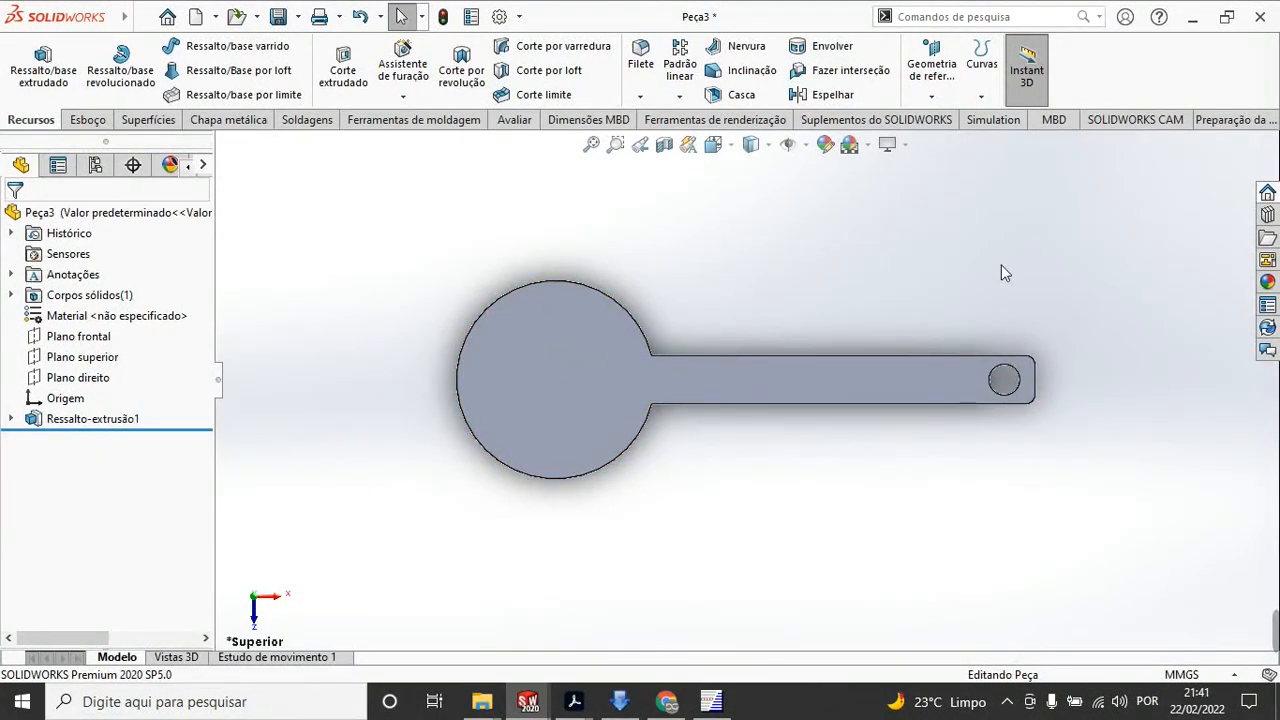
scroll(956, 450, up, 2)
middle_drag(957, 453, 983, 363)
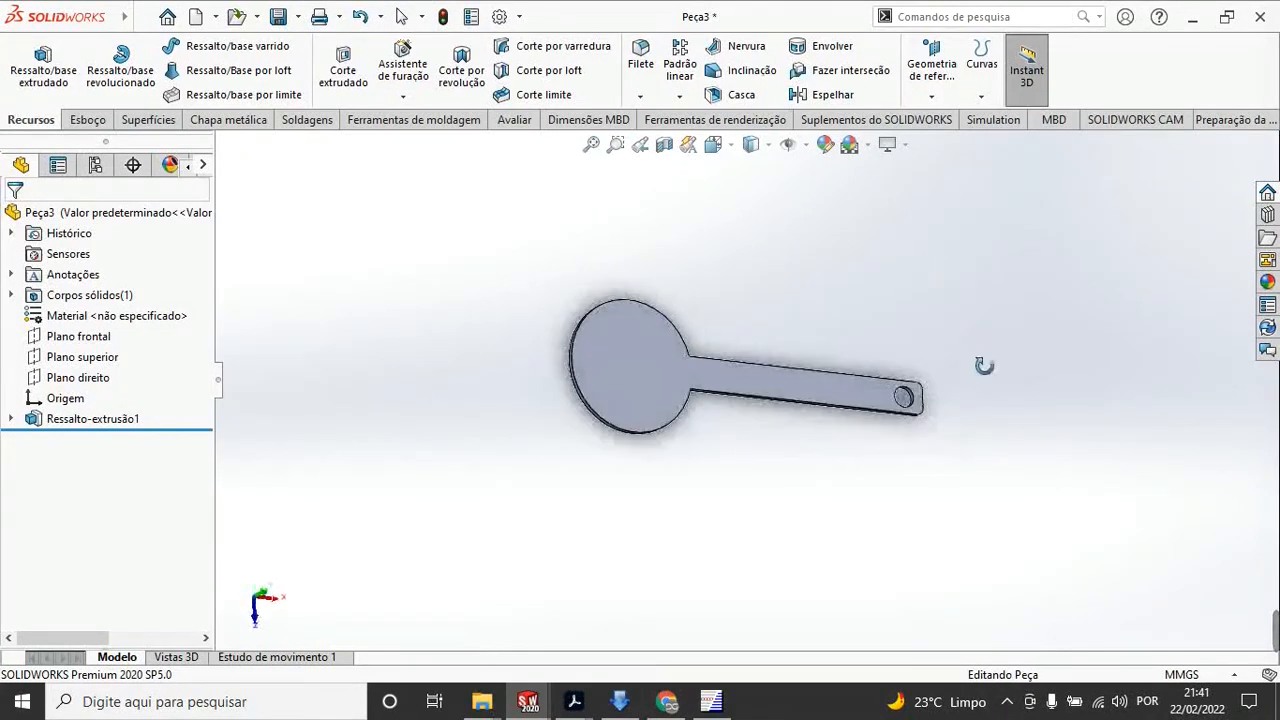
click(751, 144)
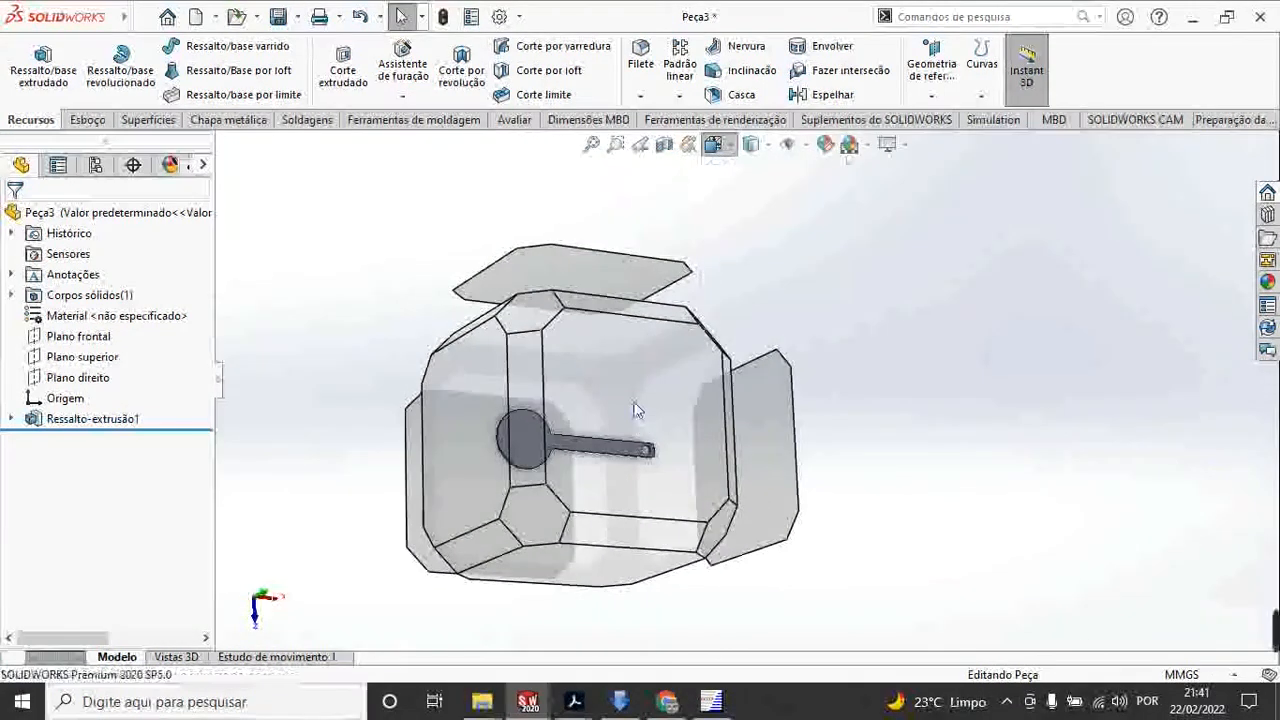
click(636, 408)
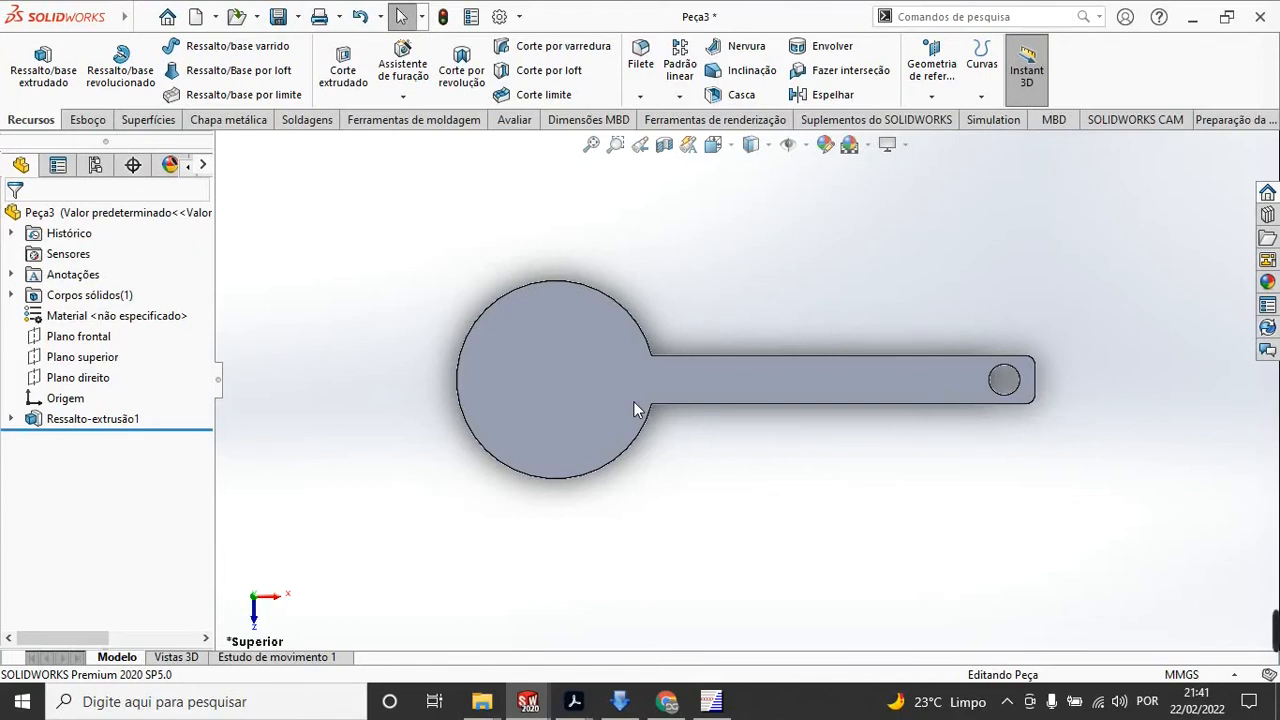
Step: Assign ASTM A36 Aço from the SolidWorks steel materials to the part
click(111, 318)
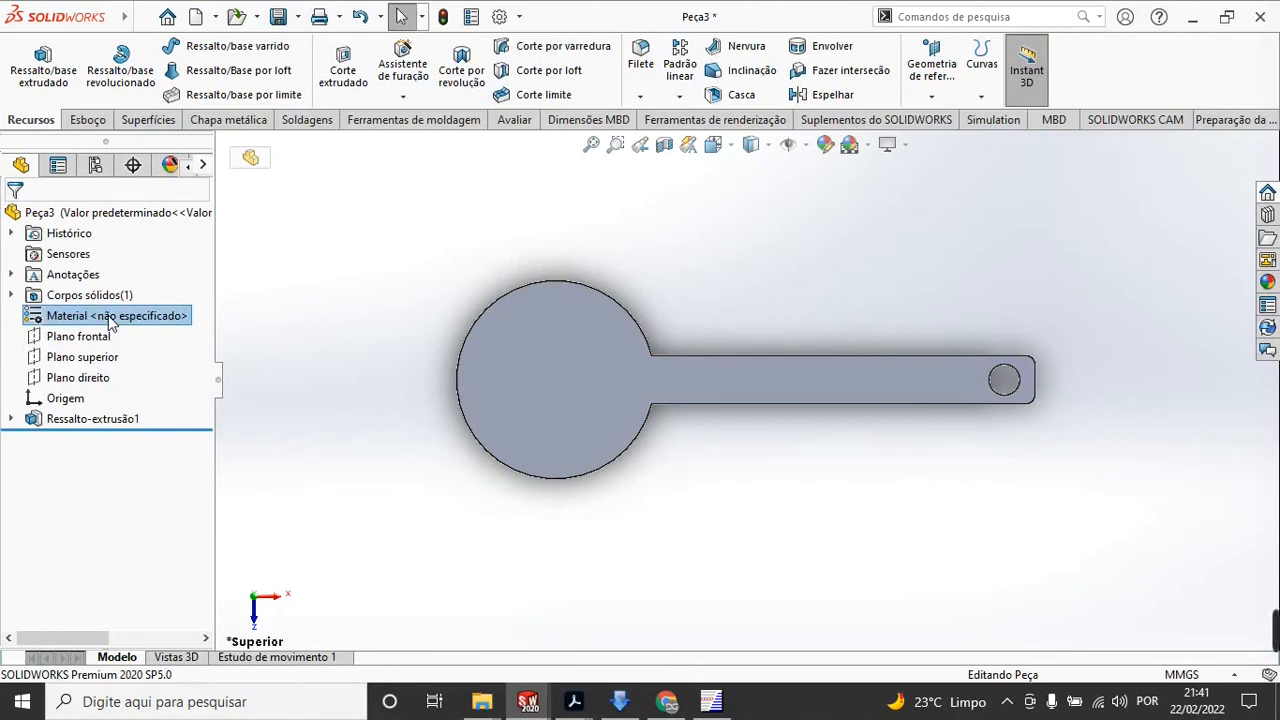
right_click(111, 319)
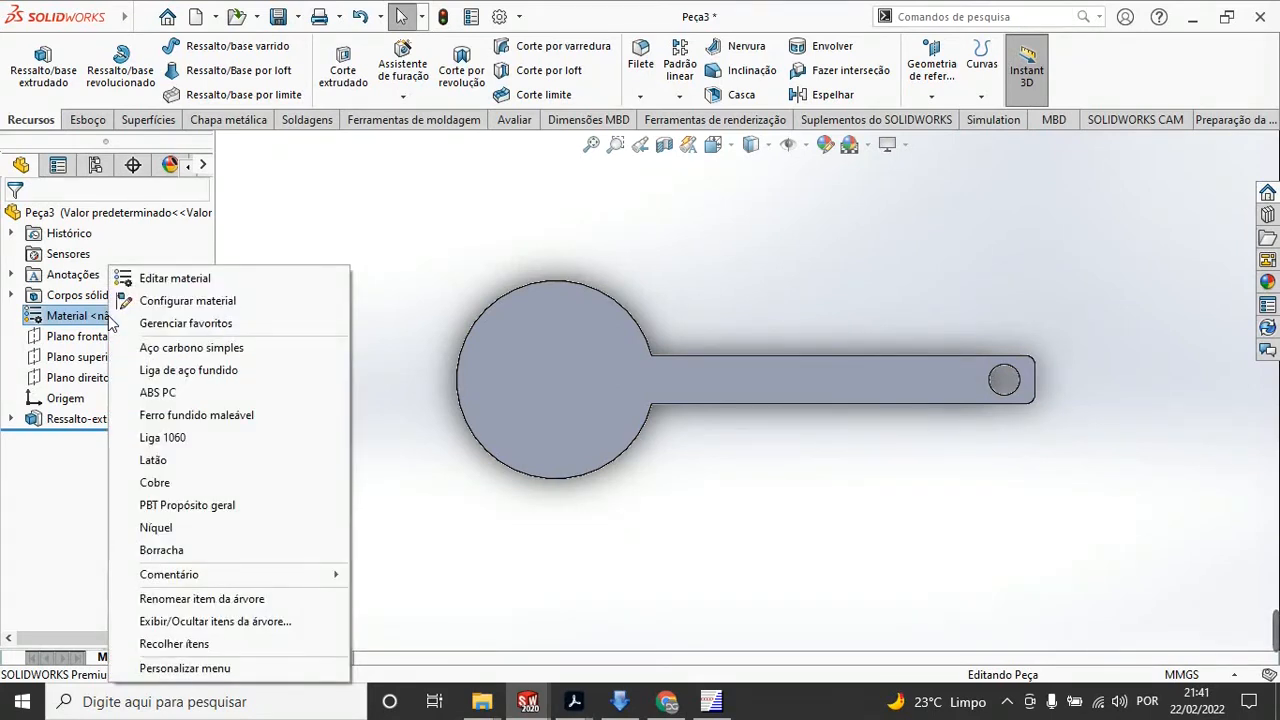
click(172, 278)
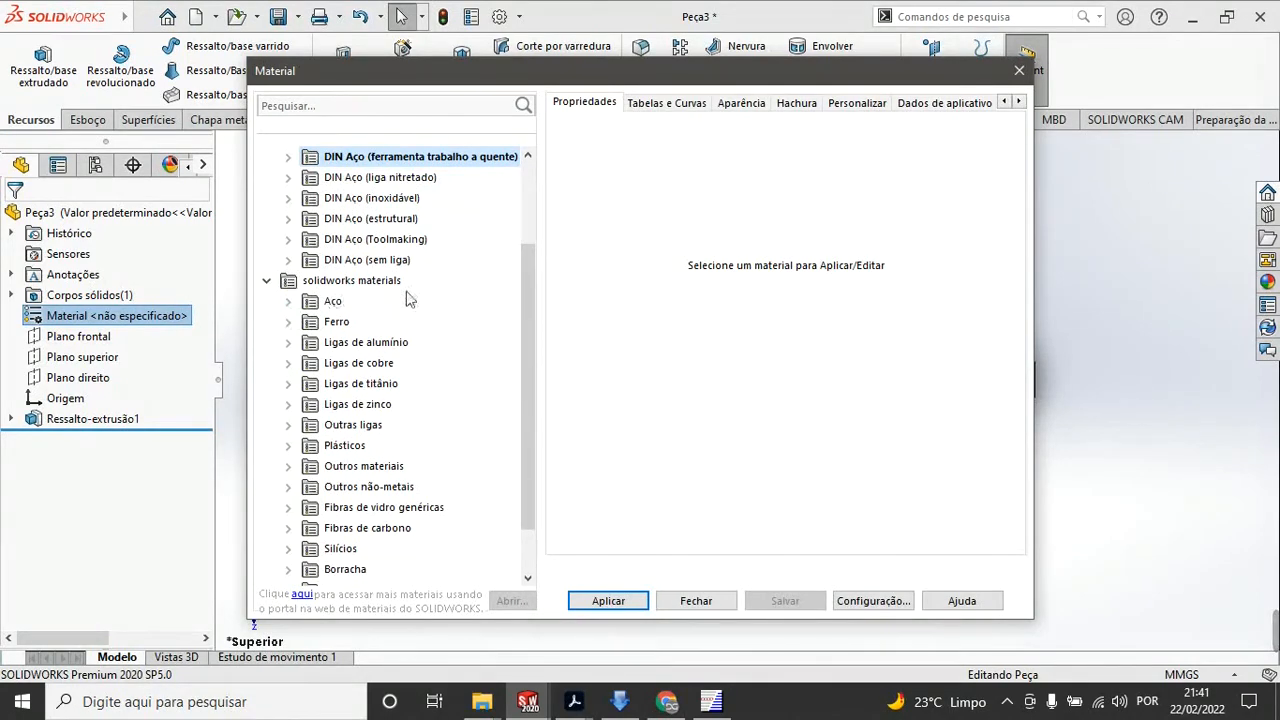
click(289, 302)
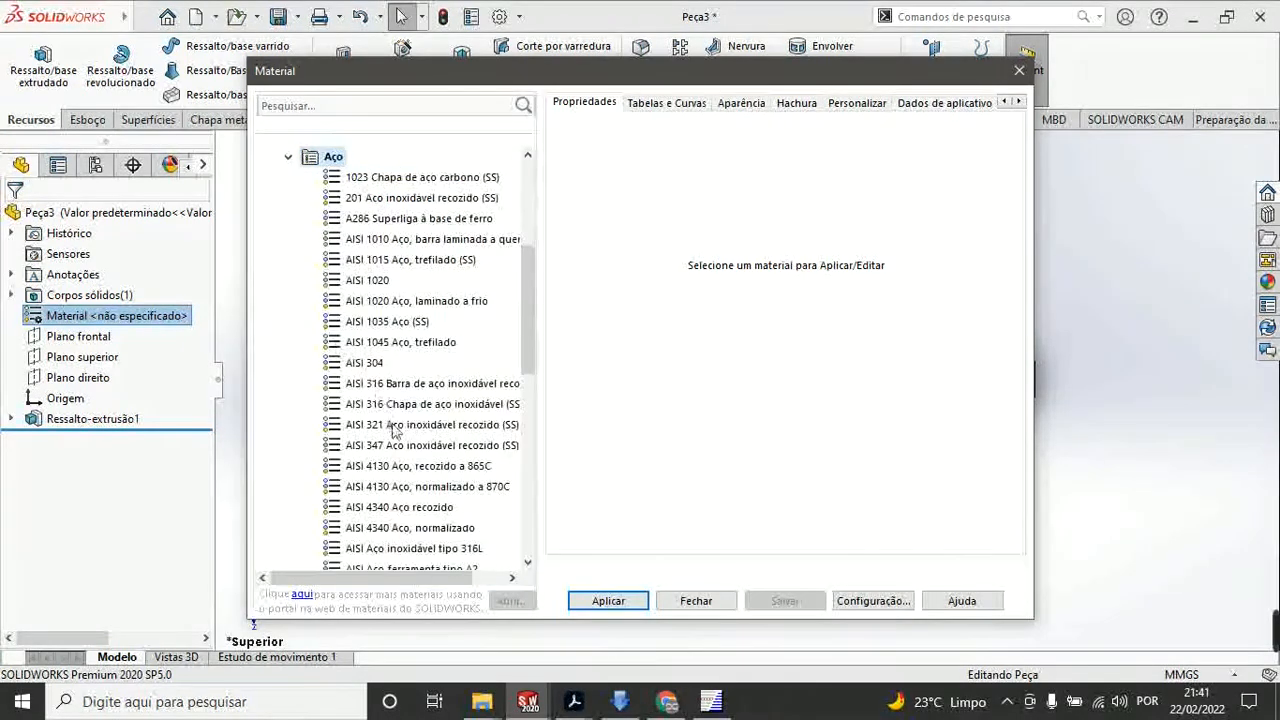
scroll(390, 490, down, 4)
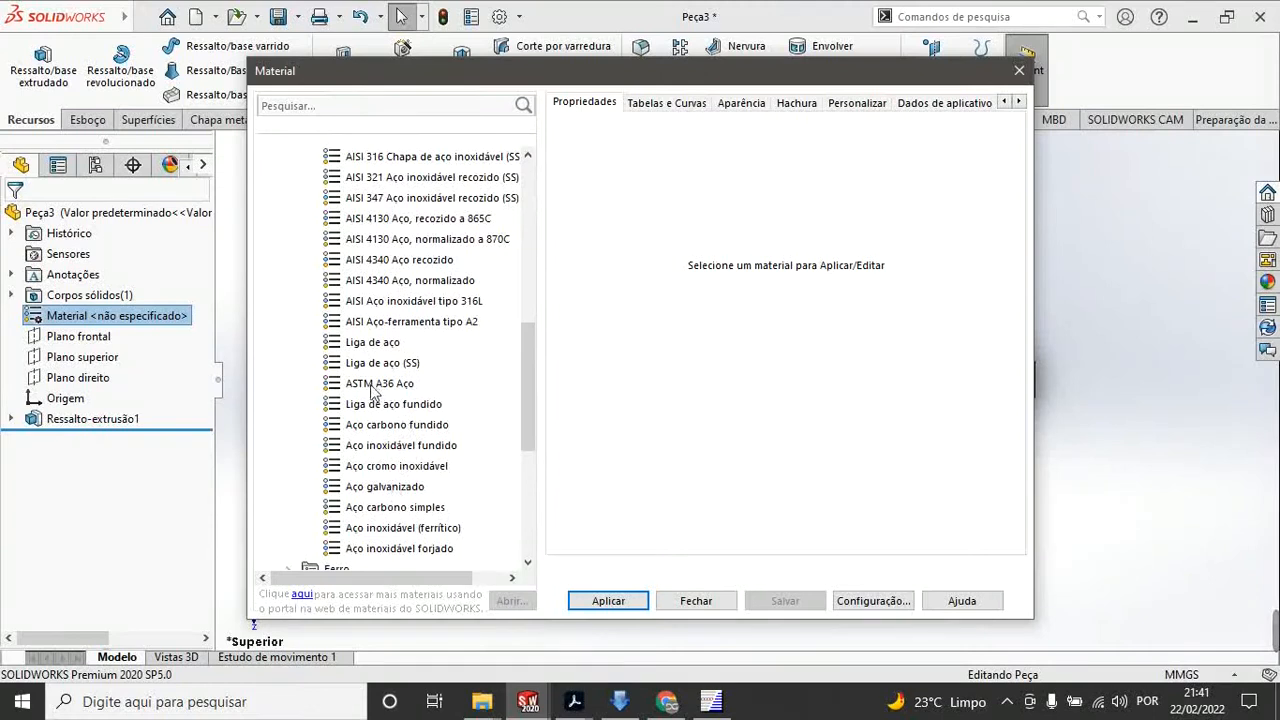
click(375, 384)
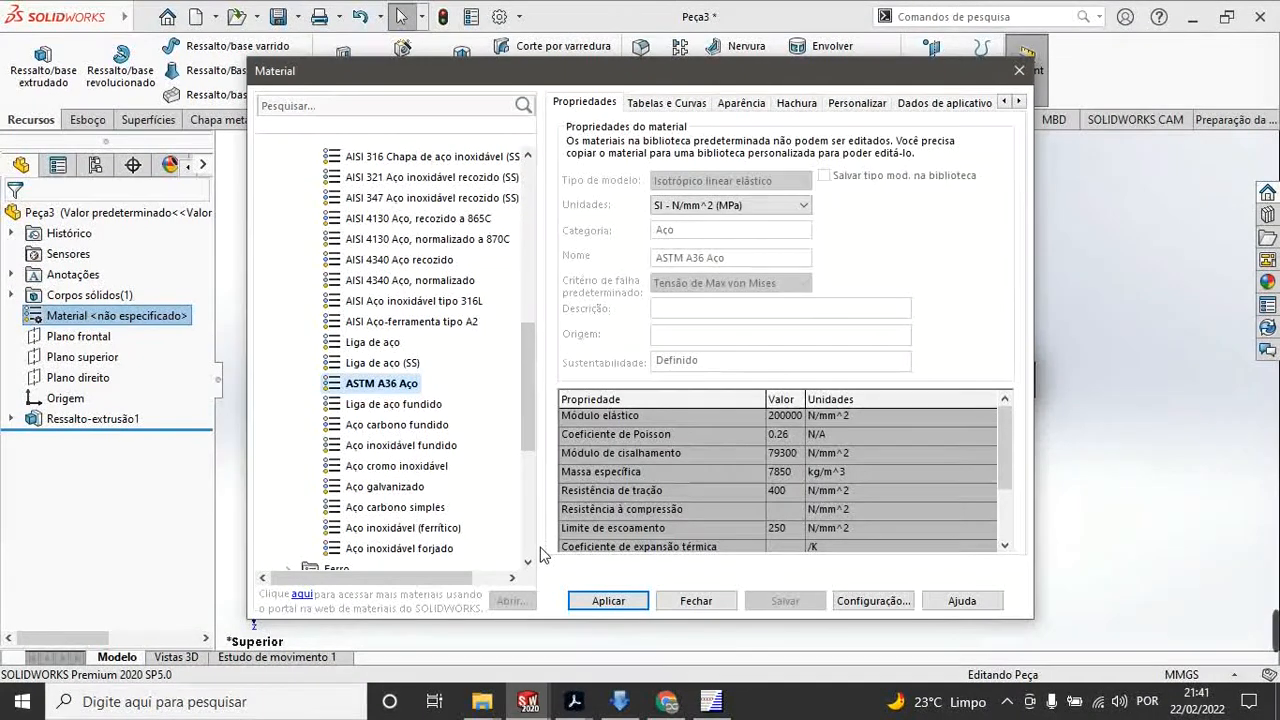
click(606, 601)
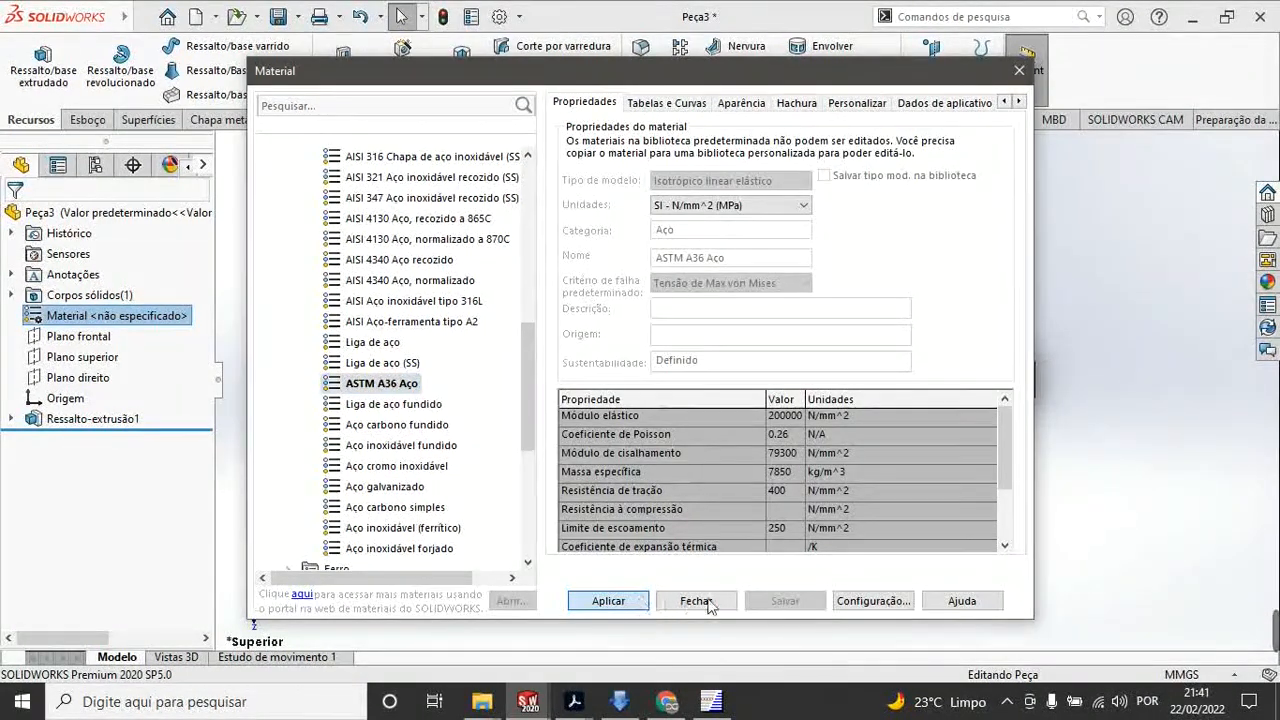
Step: Close the material library, switch to Acrobat and examine the plate material descriptions in the parts list of CROQUI.pdf
click(696, 600)
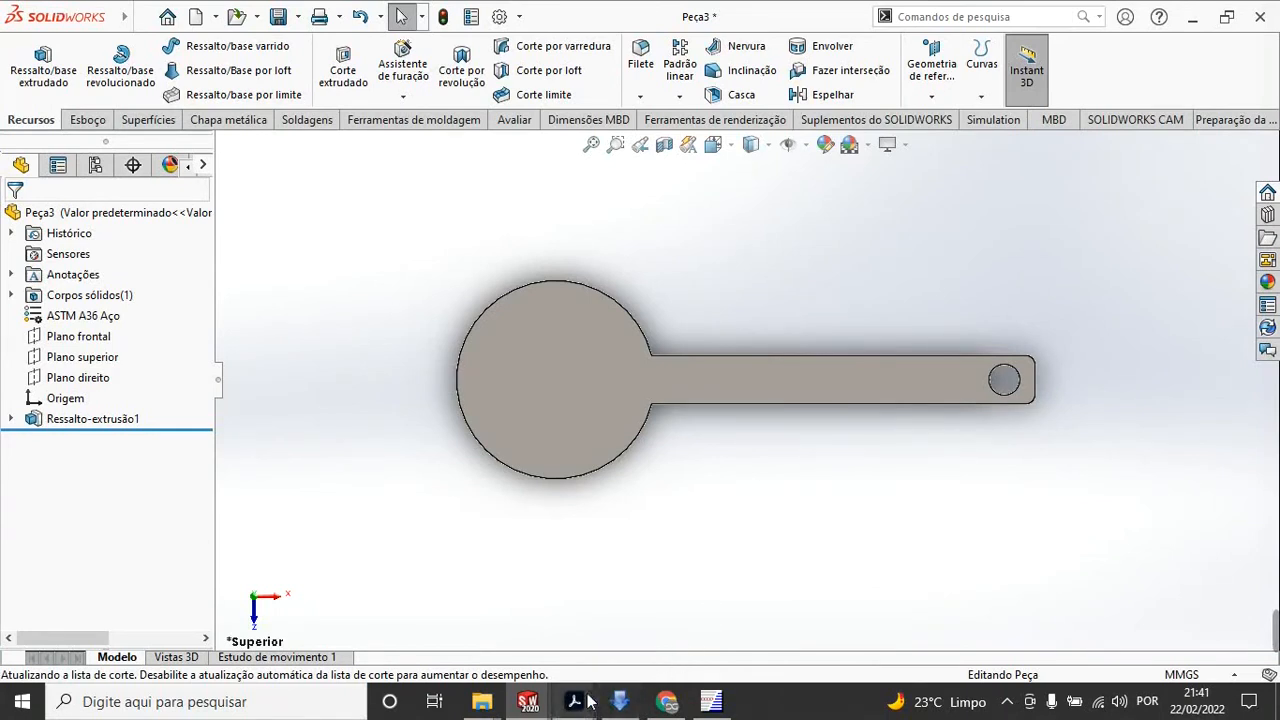
mouse_move(482, 701)
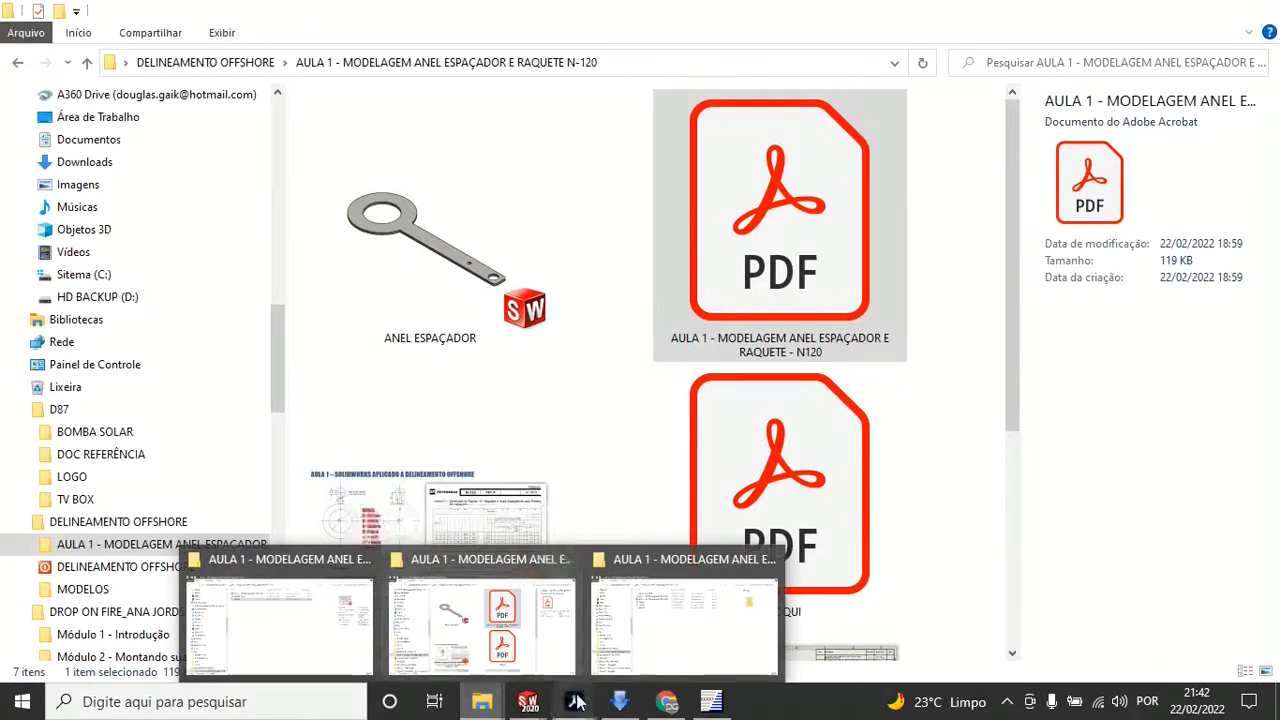
mouse_move(574, 701)
click(521, 643)
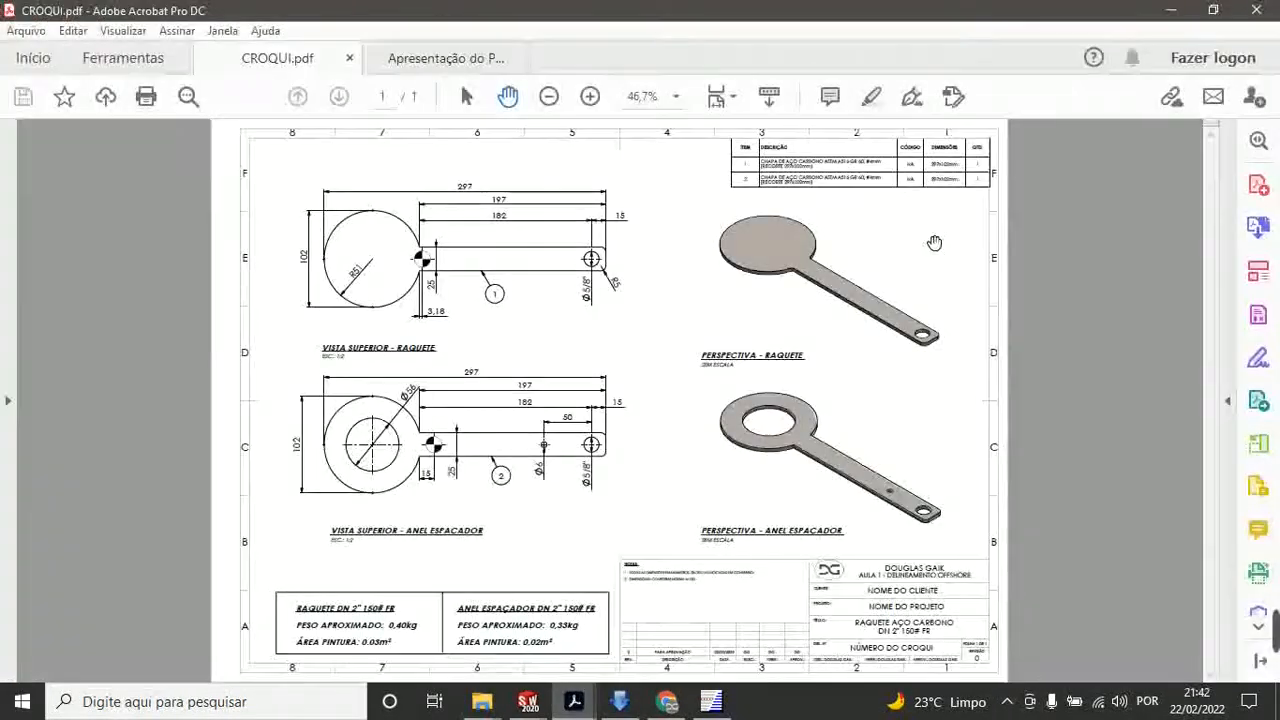
ctrl+scroll(845, 181, up, 8)
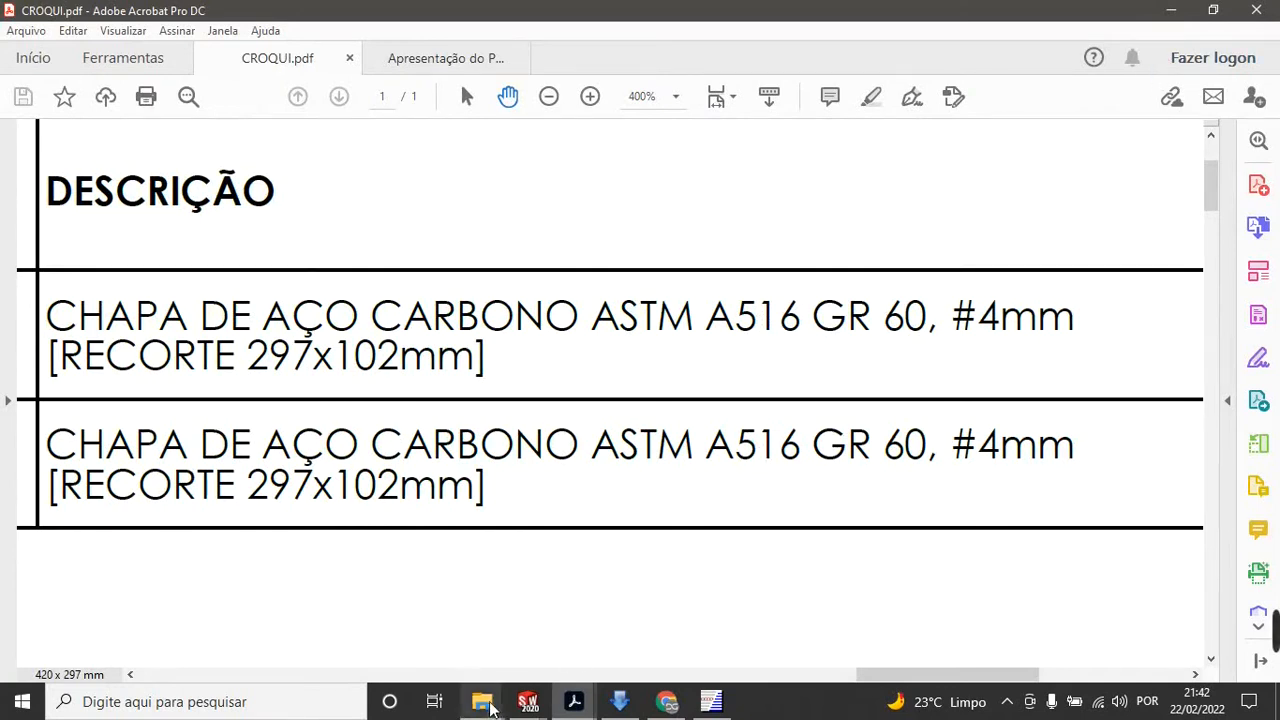
Step: Look through the drawings, PDFs and part files in the AULA 1 lesson folder in File Explorer
click(667, 701)
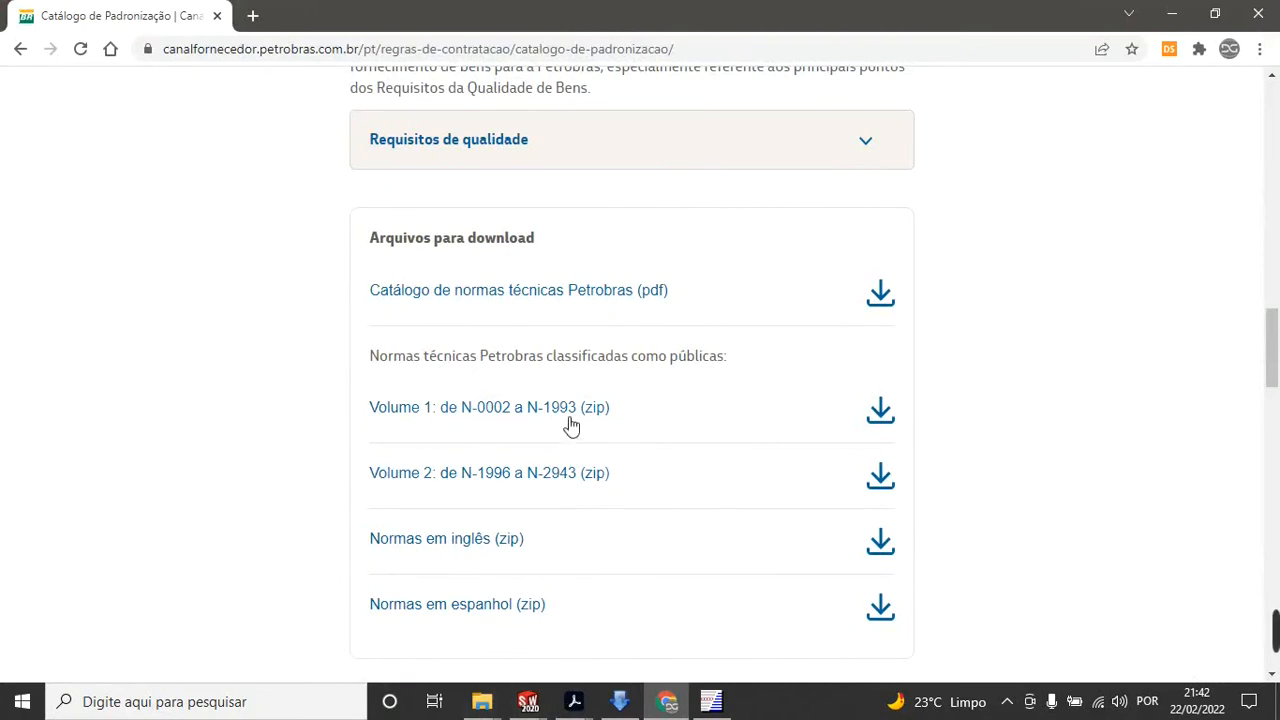
mouse_move(482, 701)
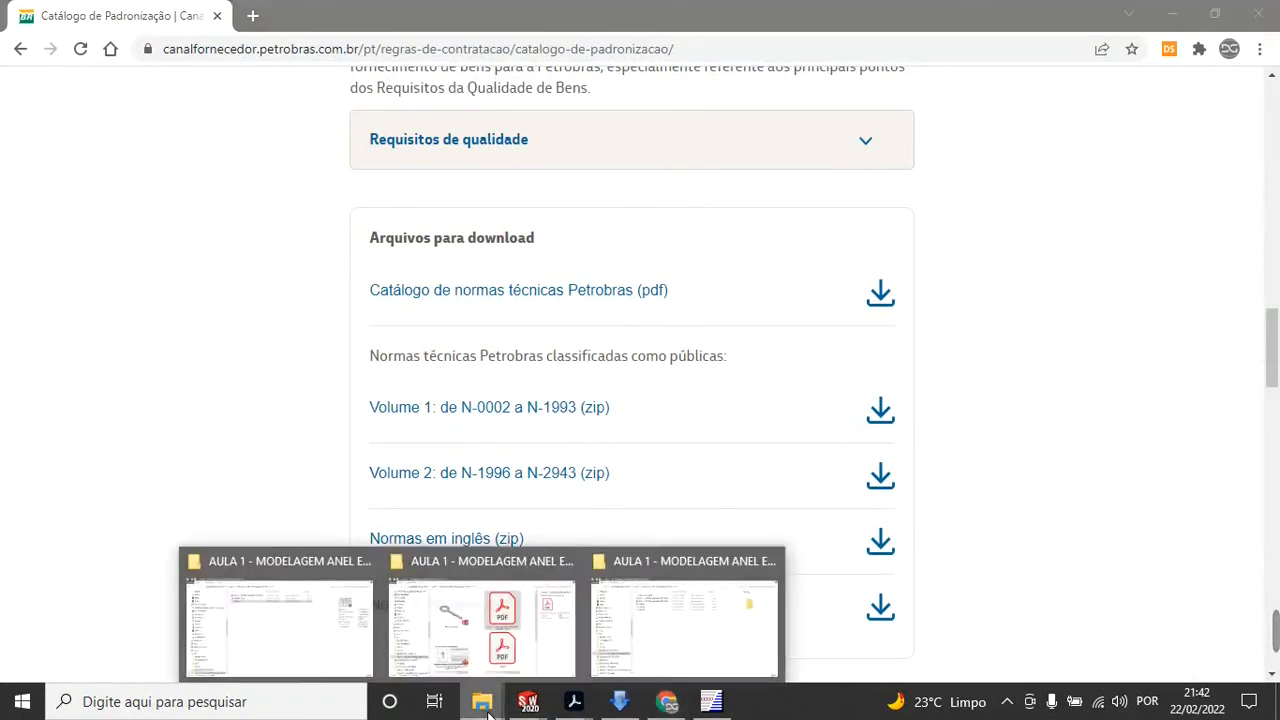
click(480, 640)
scroll(675, 455, up, 5)
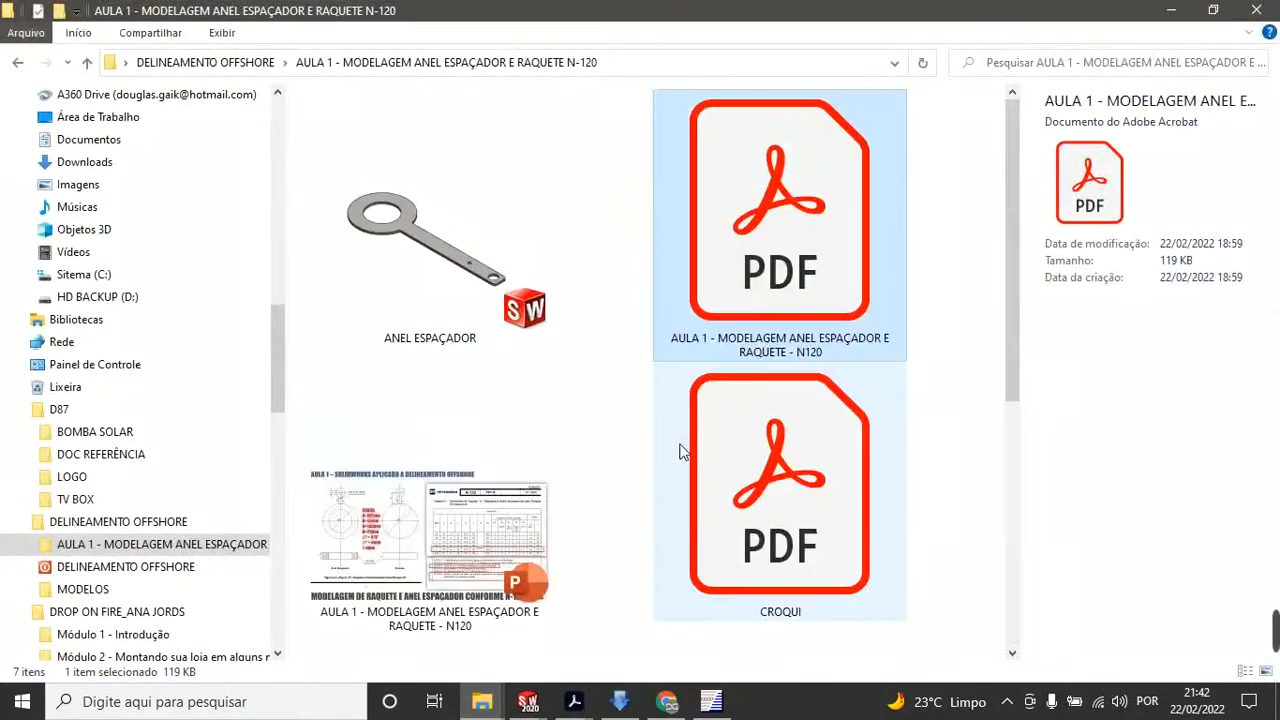
scroll(608, 404, down, 4)
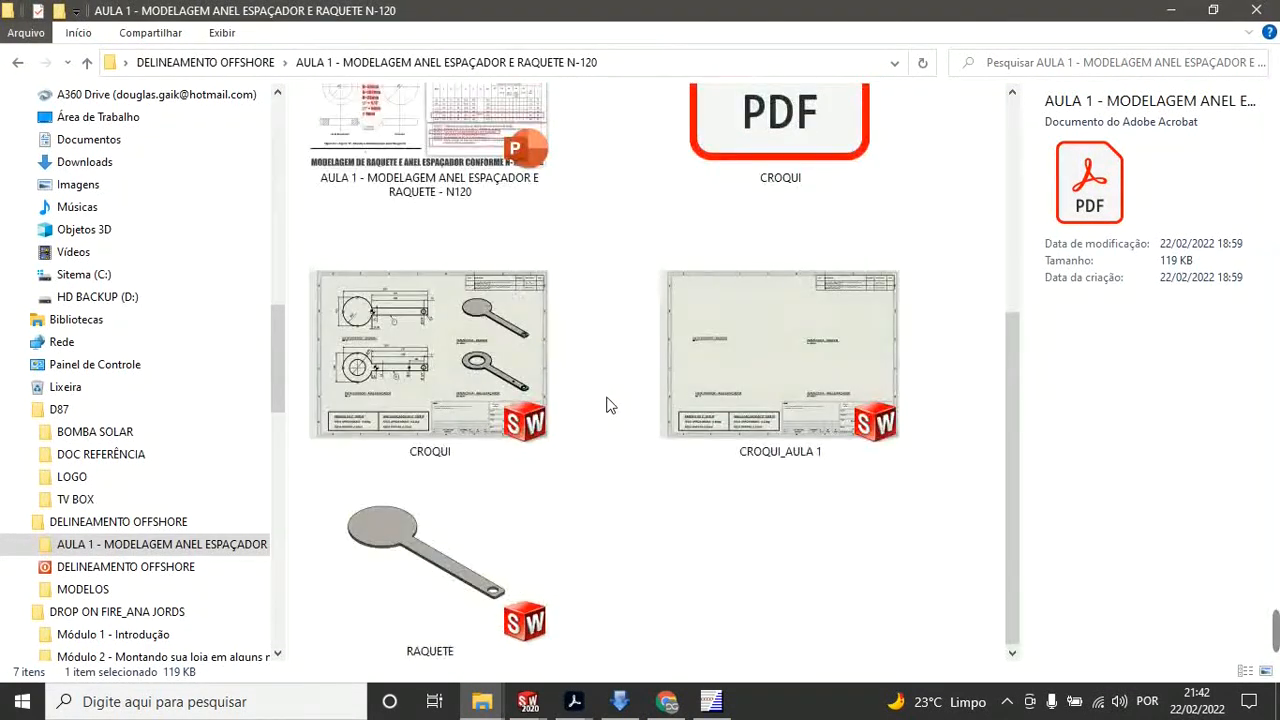
scroll(610, 405, up, 4)
scroll(610, 405, down, 4)
scroll(610, 405, up, 2)
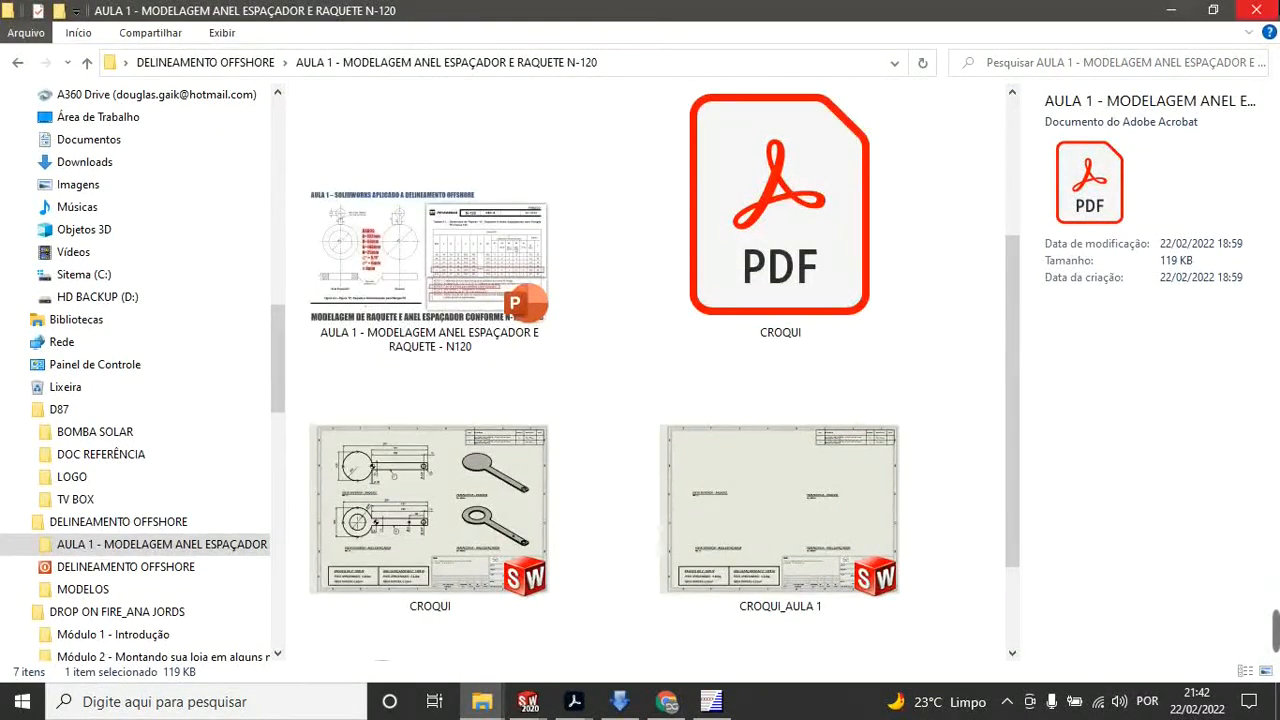
click(1173, 12)
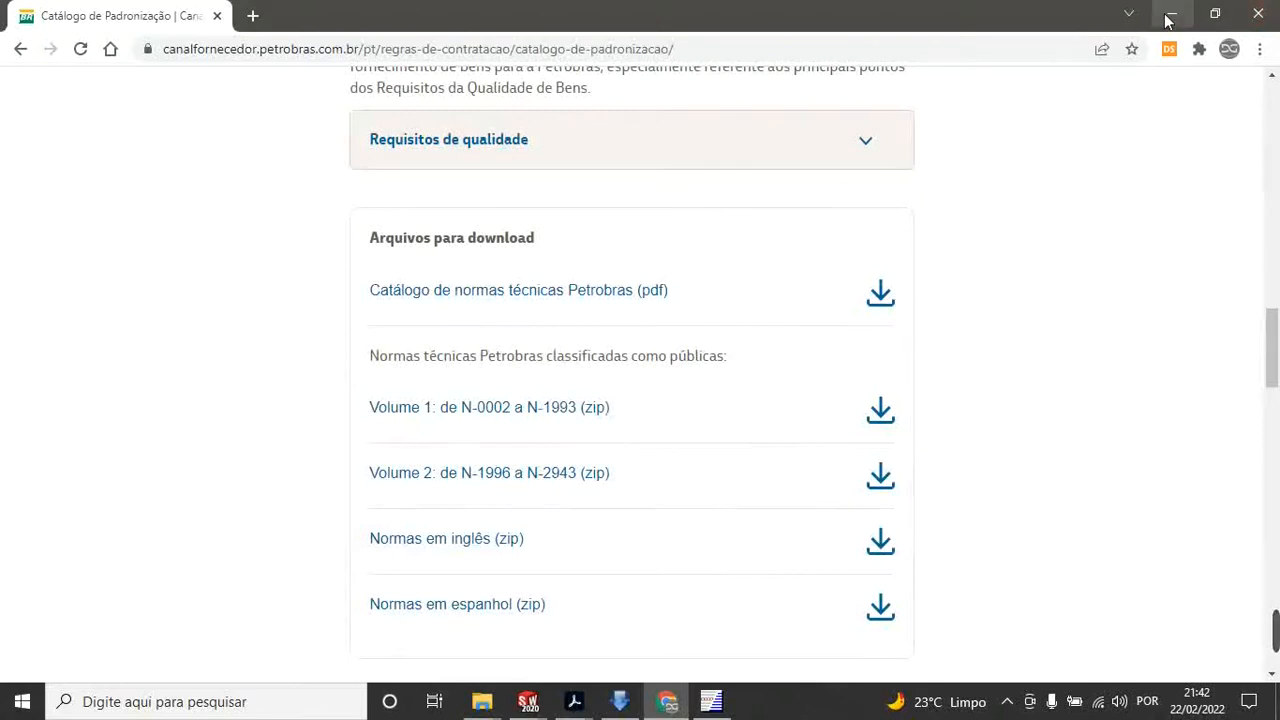
Step: Recheck both plate descriptions in the CROQUI.pdf parts list and return to the part in SolidWorks
click(1174, 12)
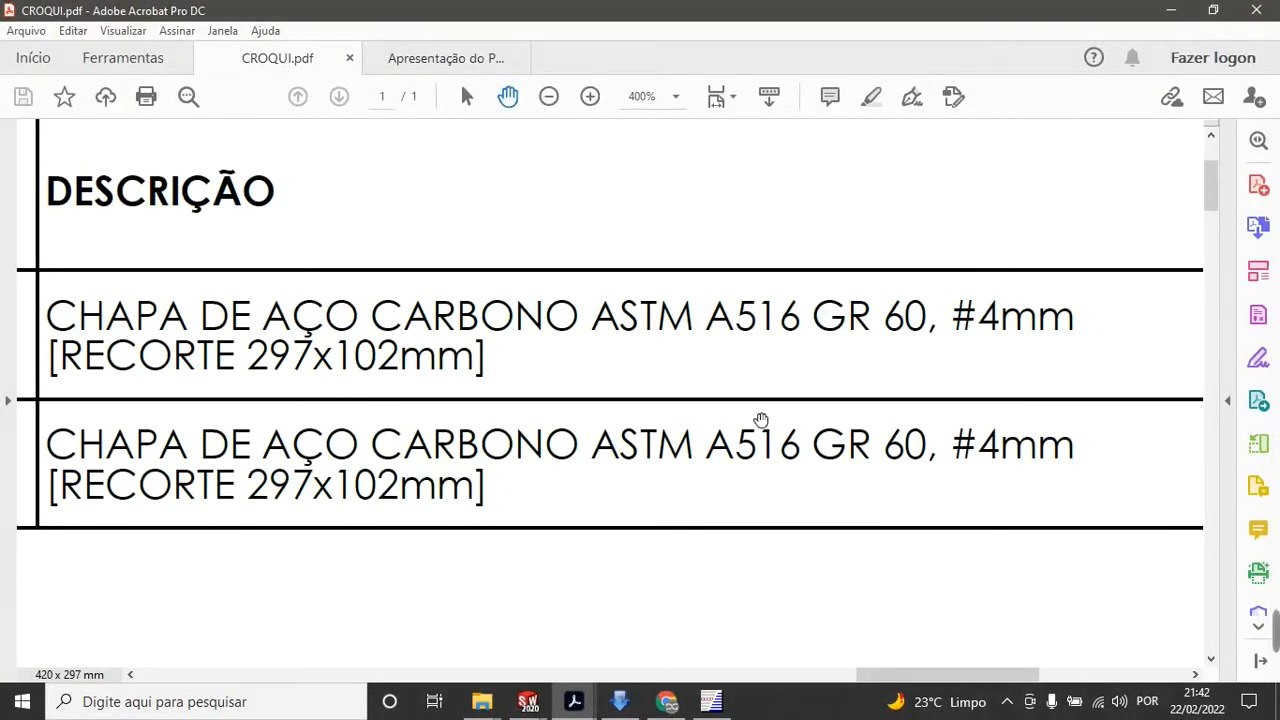
ctrl+scroll(752, 420, down, 1)
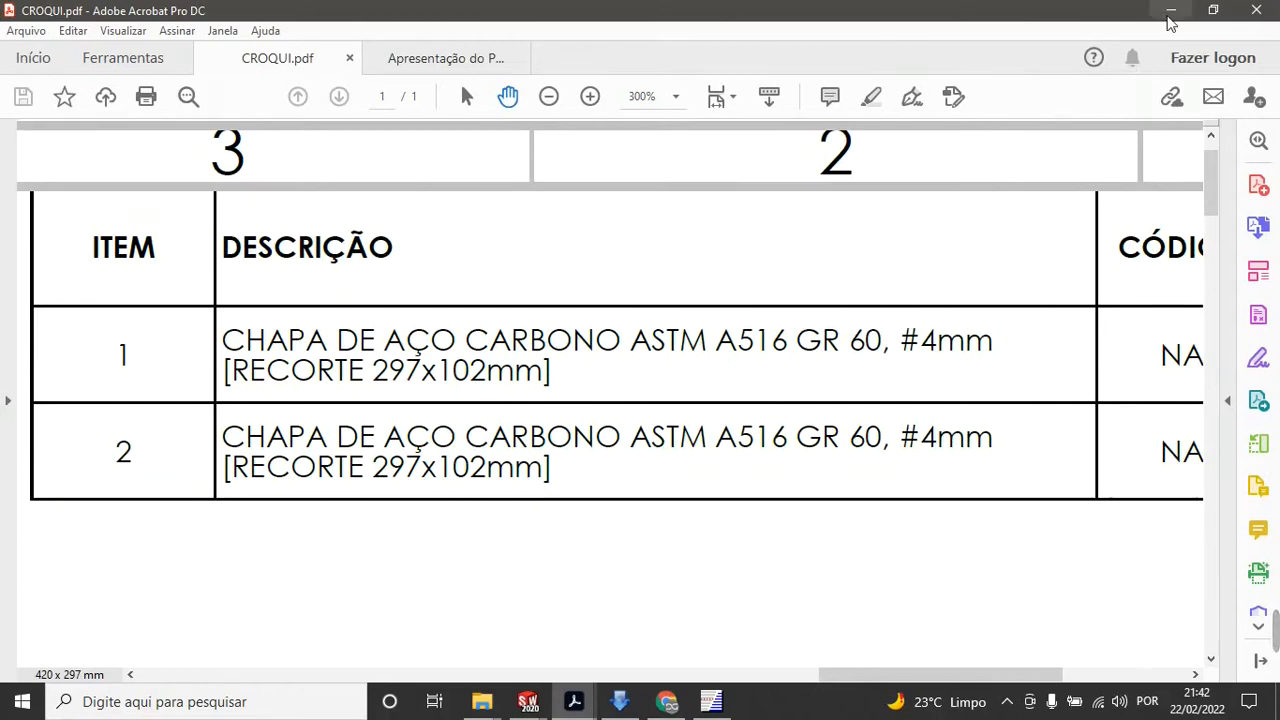
click(1171, 12)
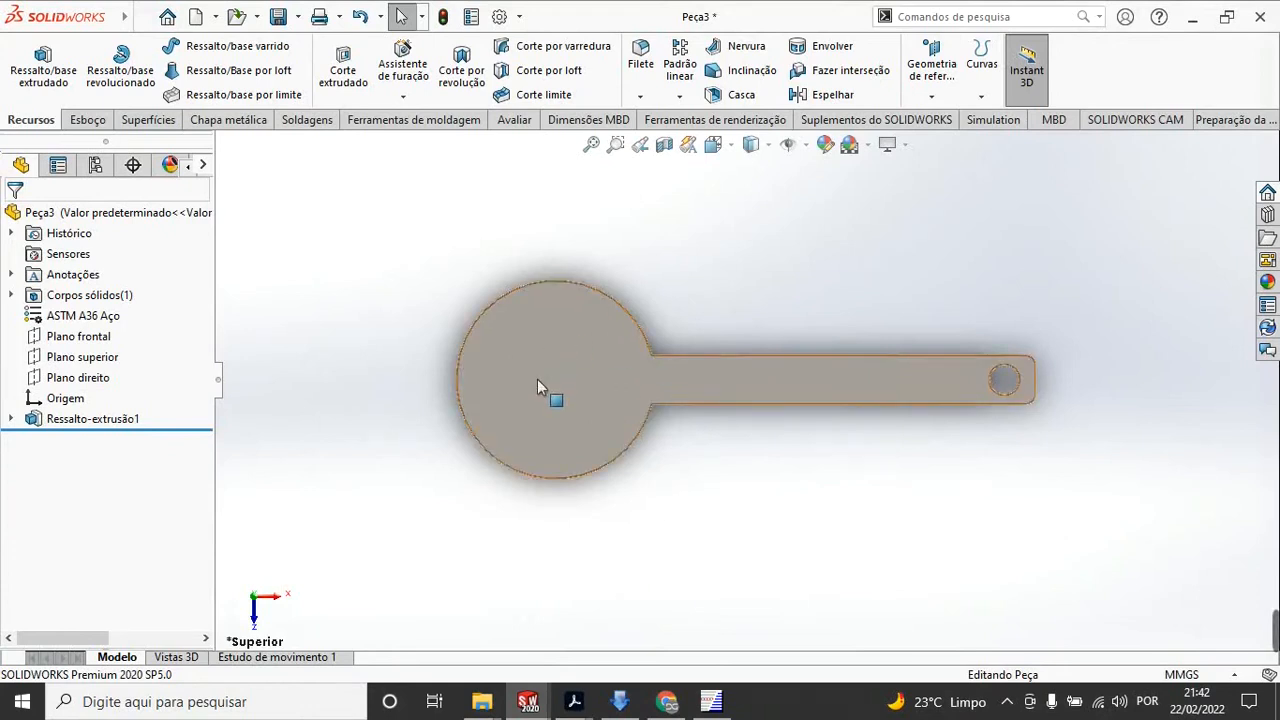
Step: Evaluate the part's mass properties and read its density, mass, volume and surface area
click(515, 121)
click(280, 72)
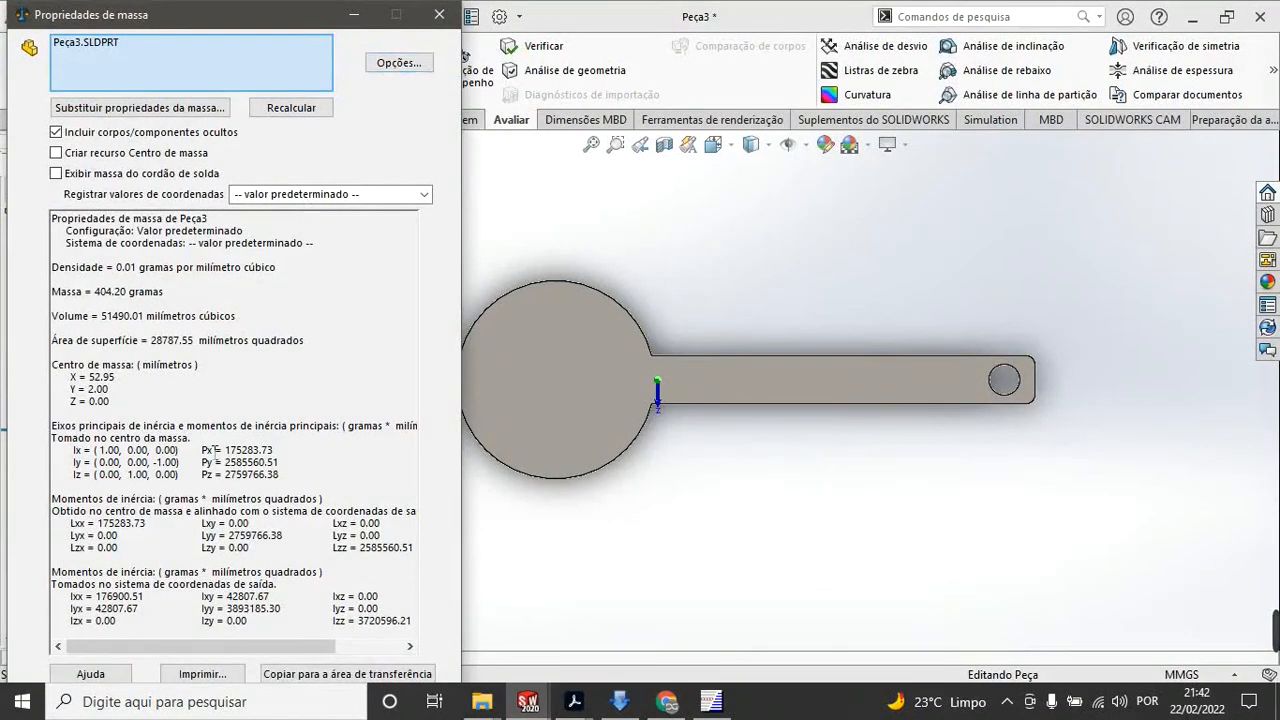
drag(52, 267, 338, 283)
drag(52, 291, 168, 292)
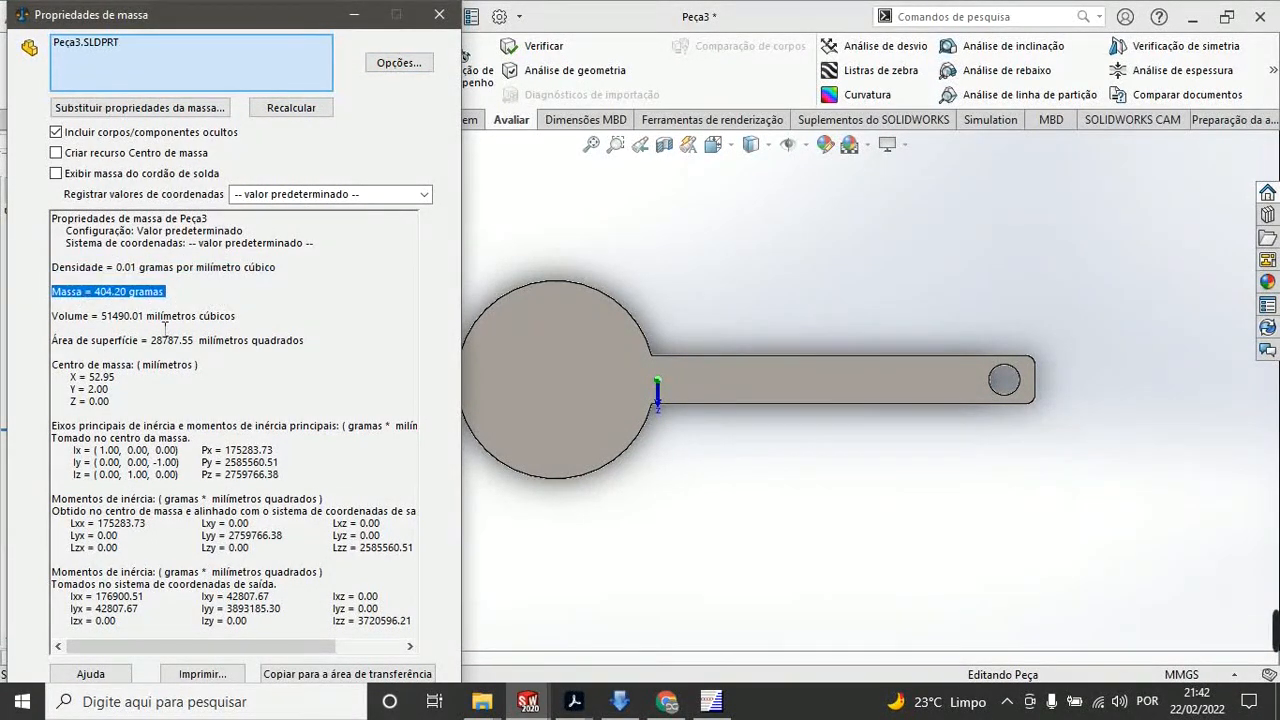
drag(64, 316, 294, 322)
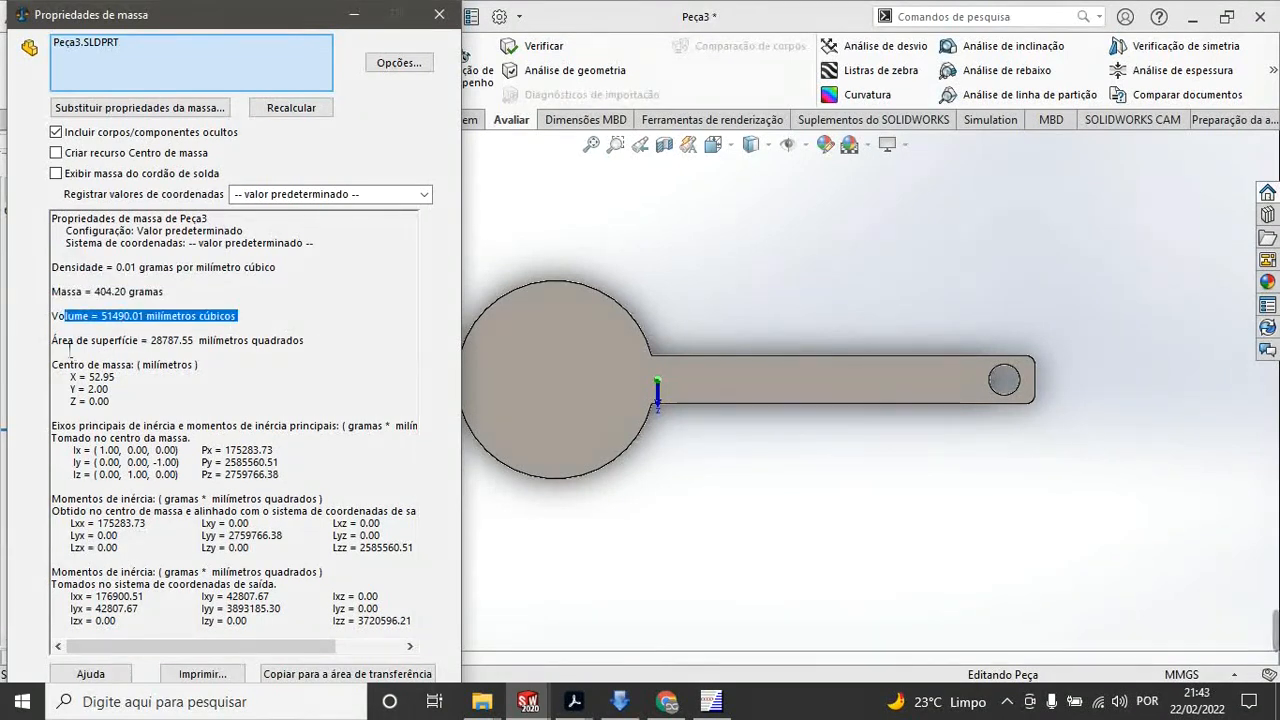
drag(57, 341, 342, 348)
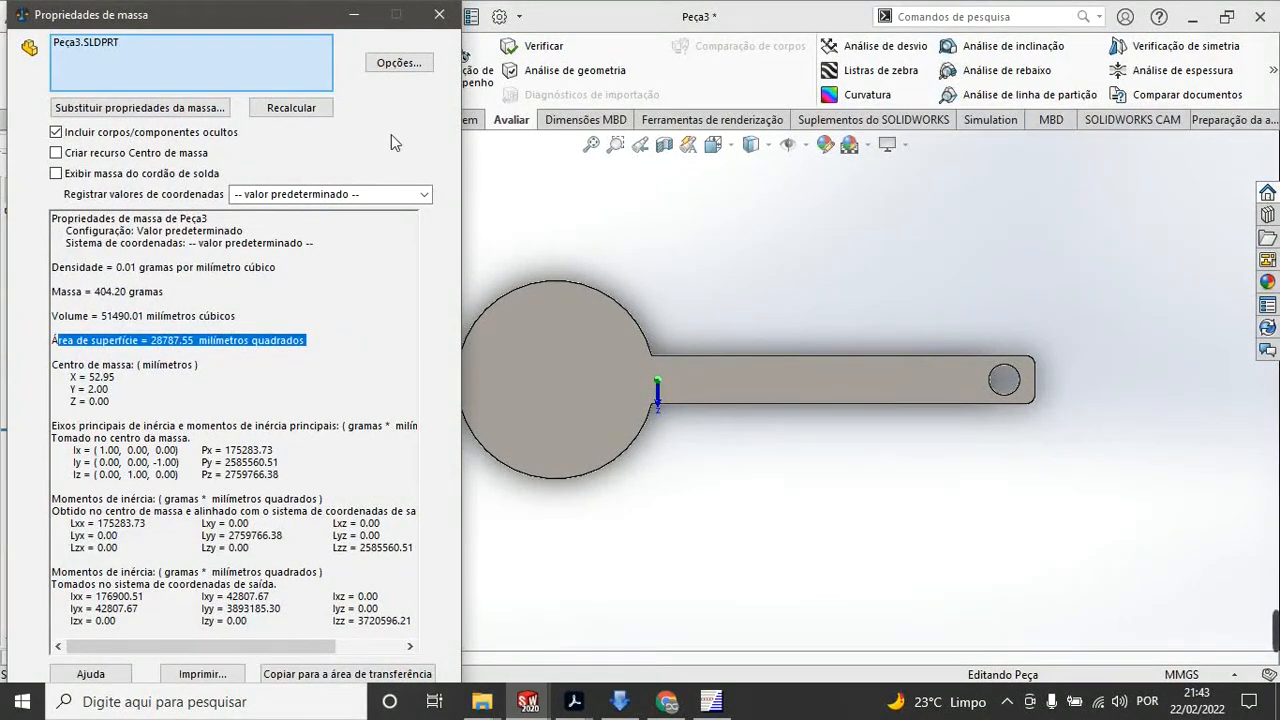
Step: Set custom mass property units to Metros for length and quilogramas for mass, and recalculate the results
click(399, 63)
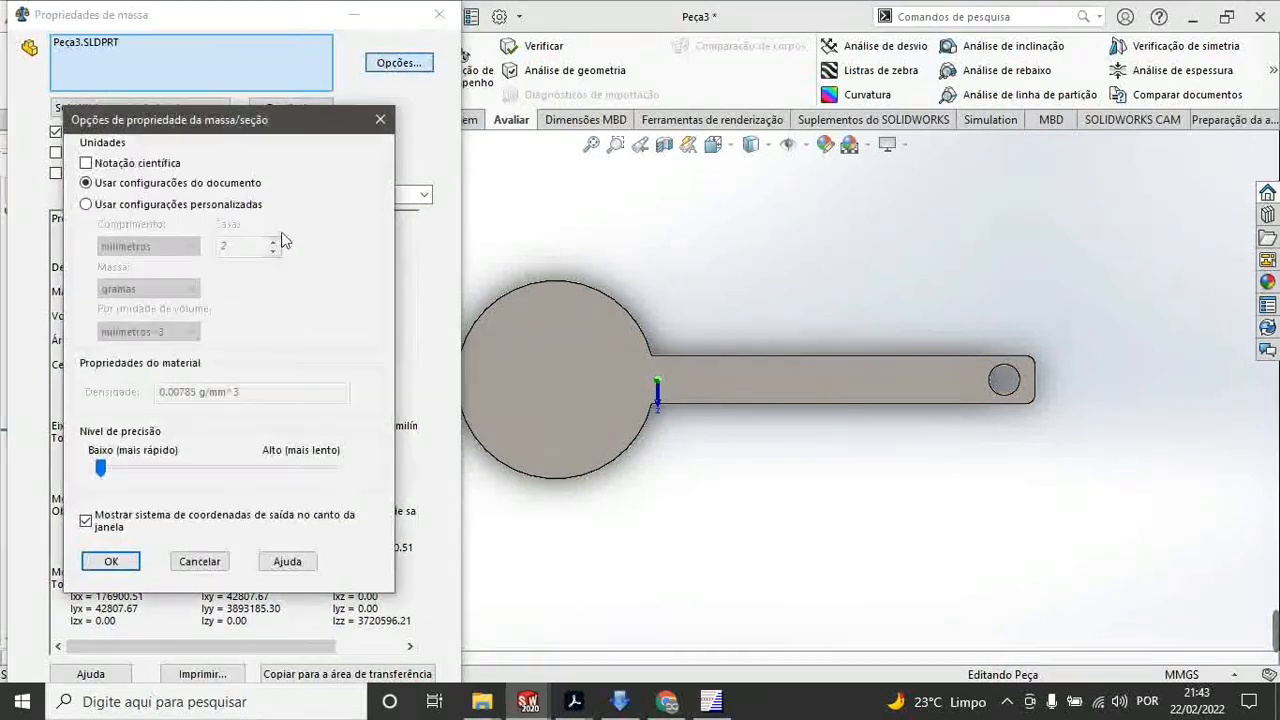
click(106, 206)
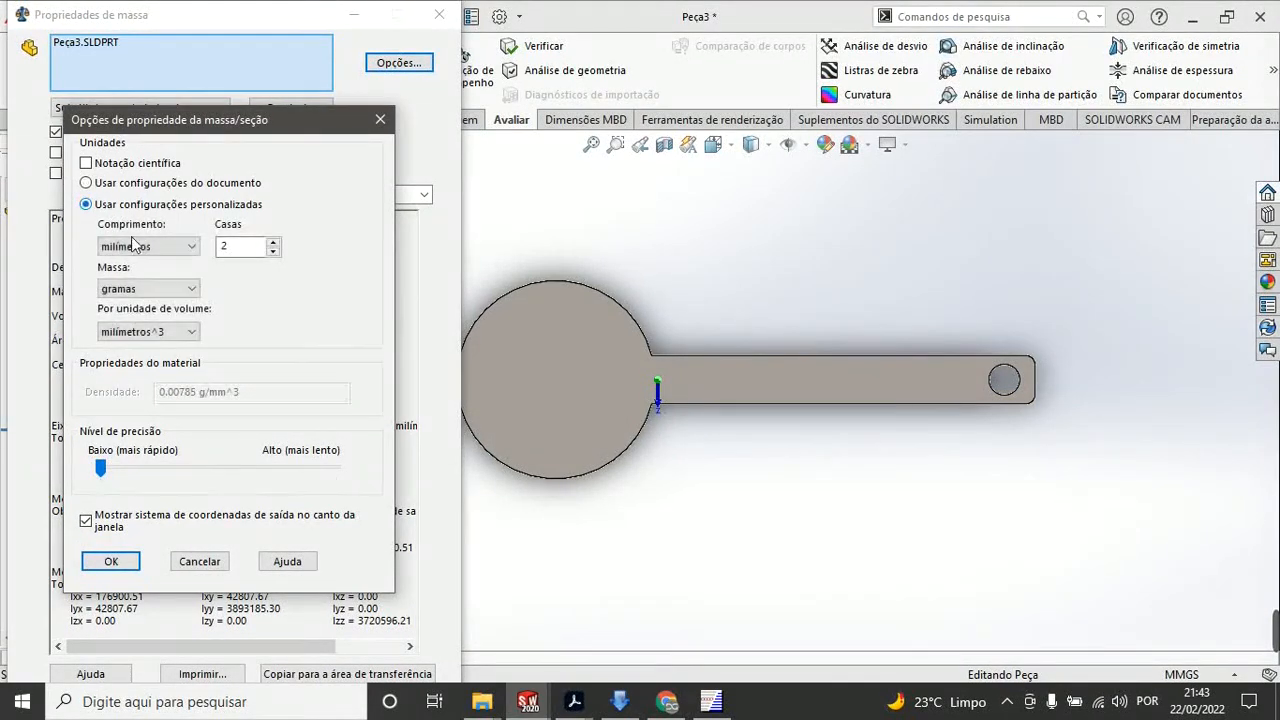
click(144, 247)
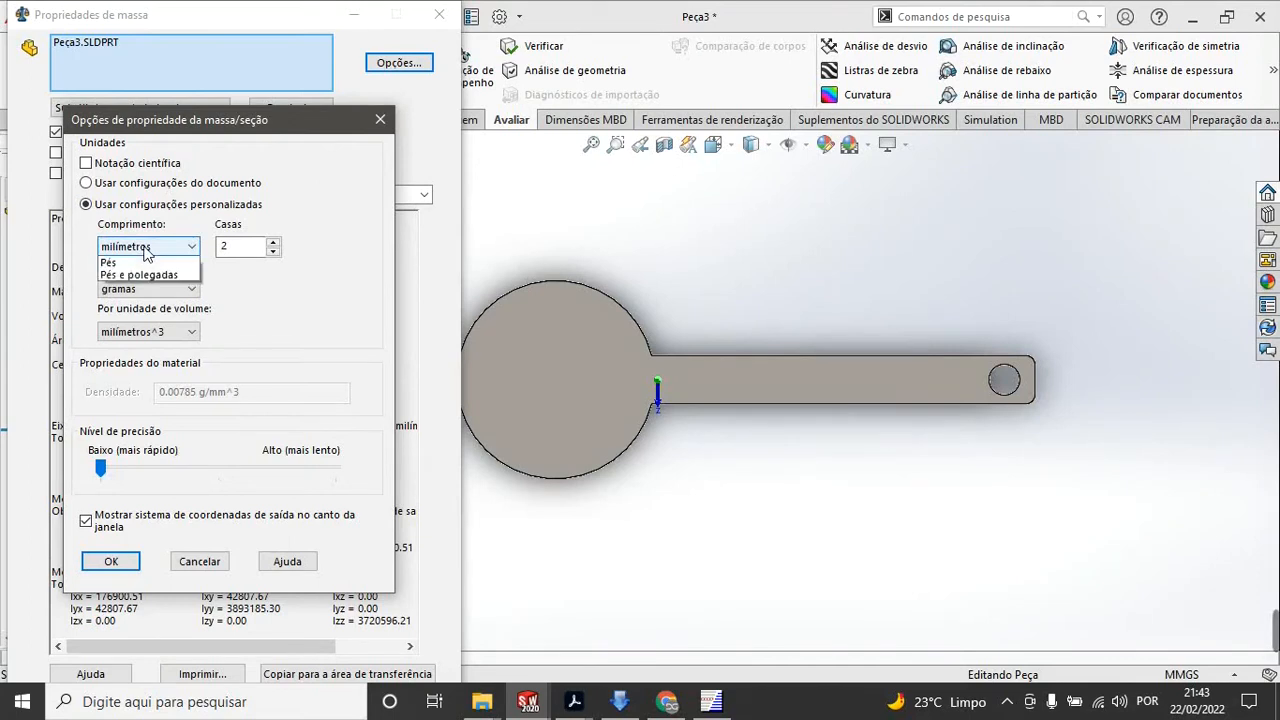
click(145, 325)
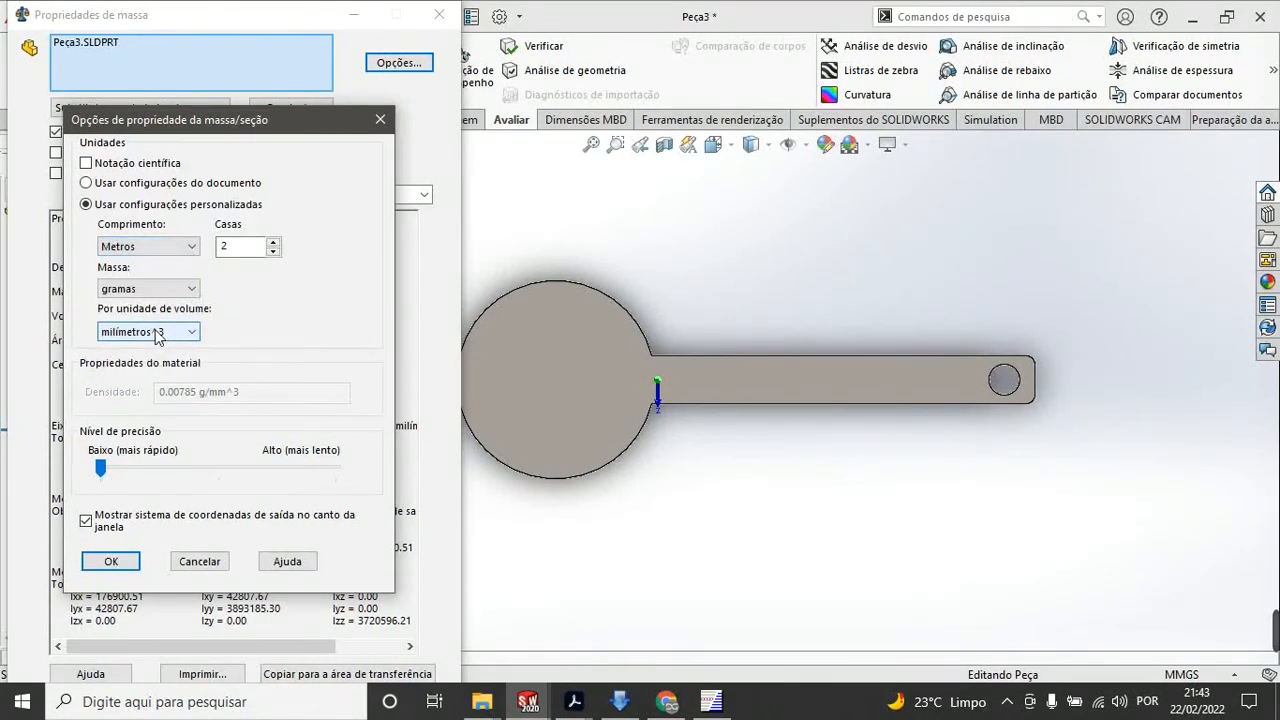
click(145, 288)
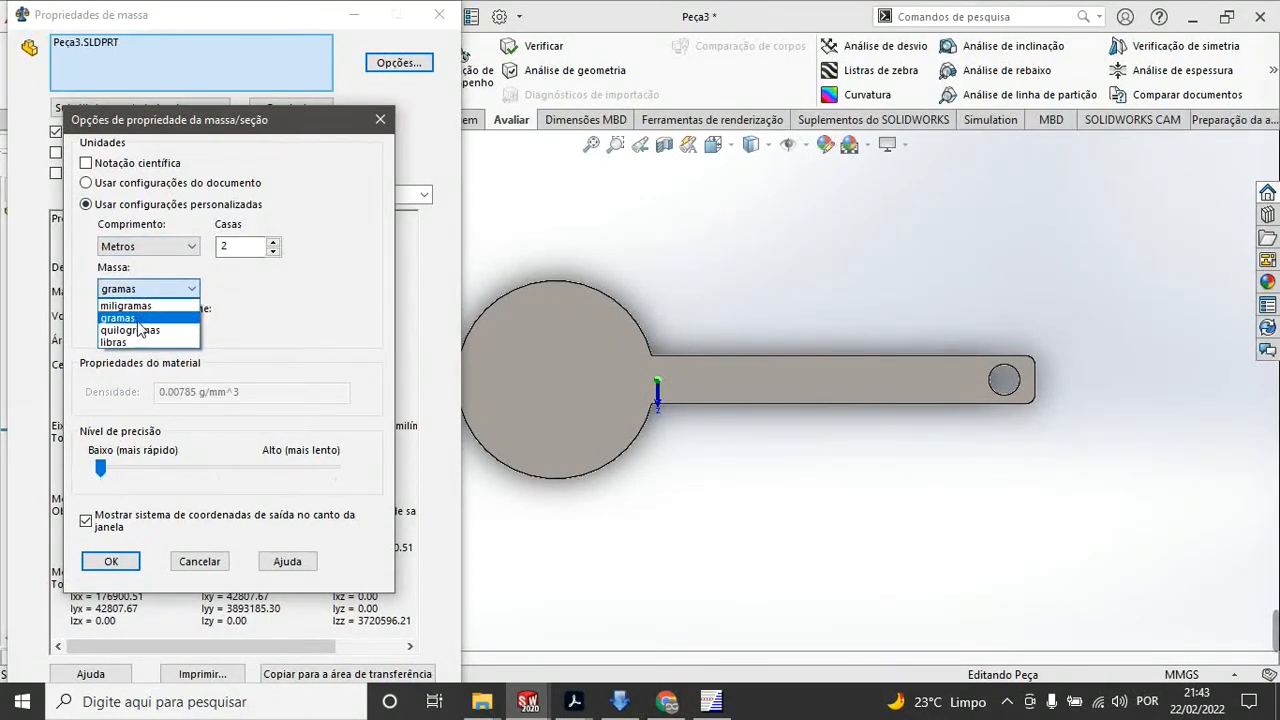
click(140, 326)
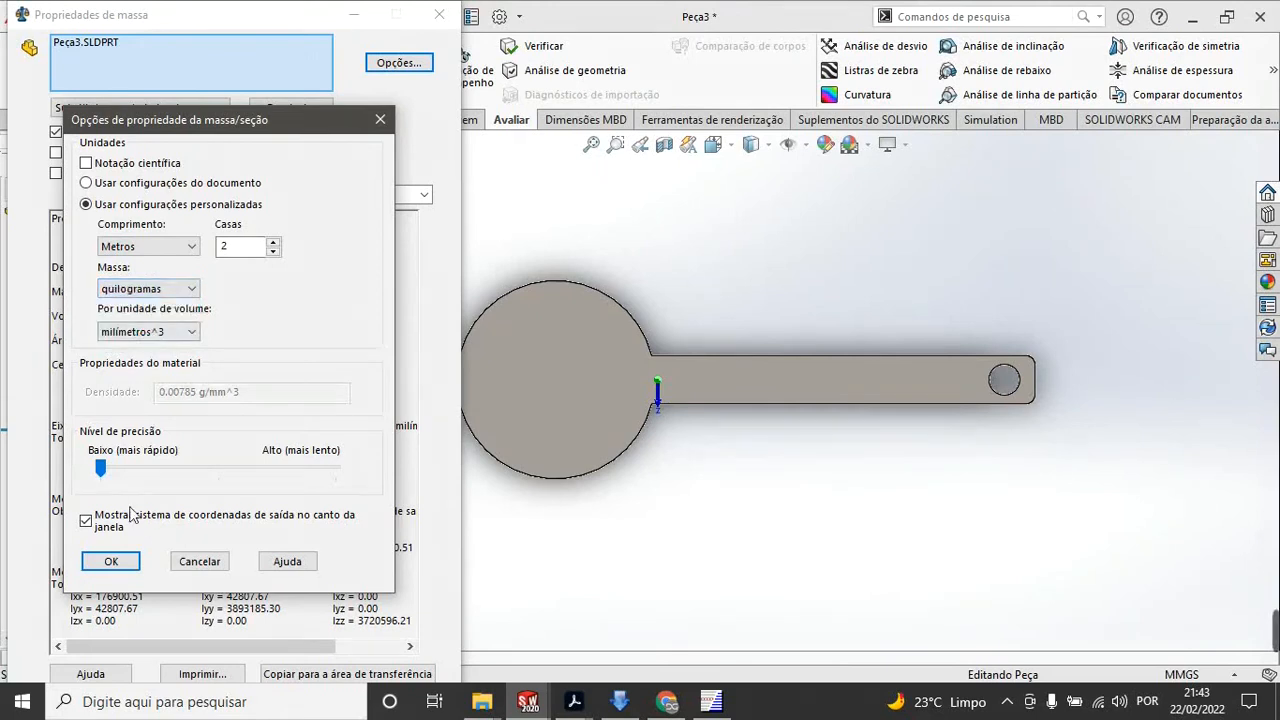
click(111, 561)
click(302, 110)
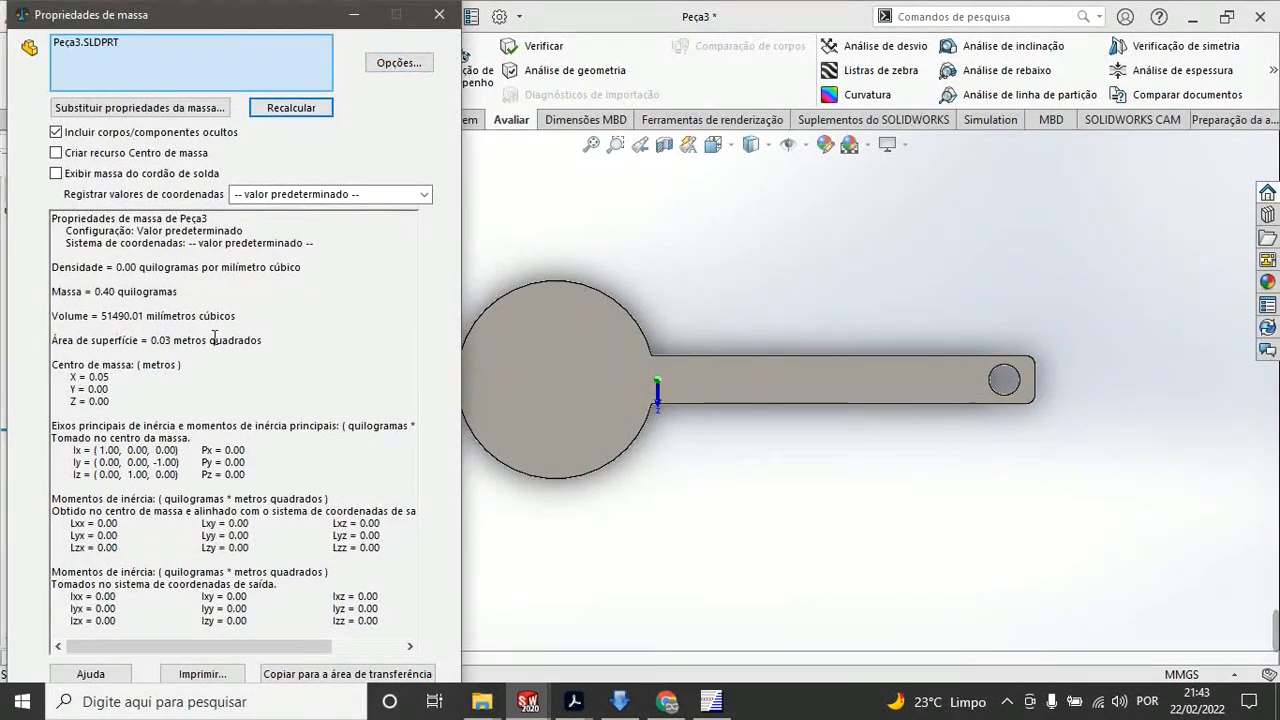
Step: Review the spade's mass and surface area in the new units and close the mass properties
drag(52, 291, 212, 300)
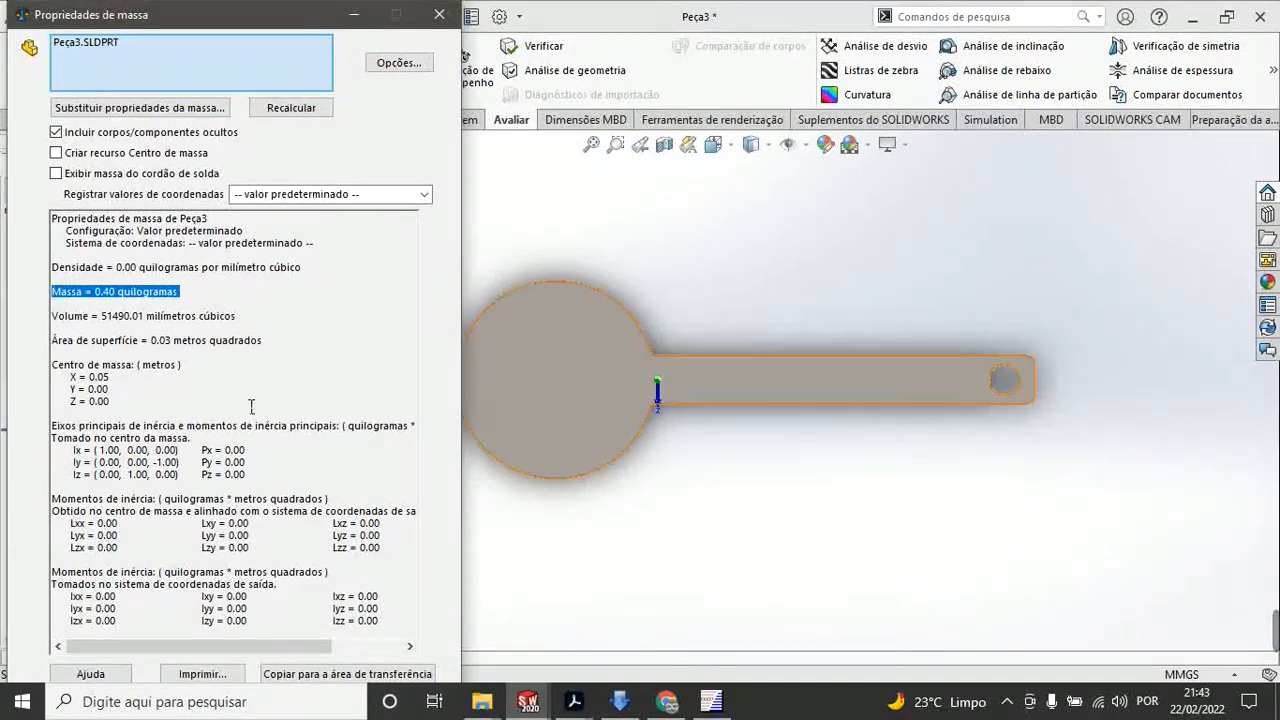
drag(53, 341, 300, 350)
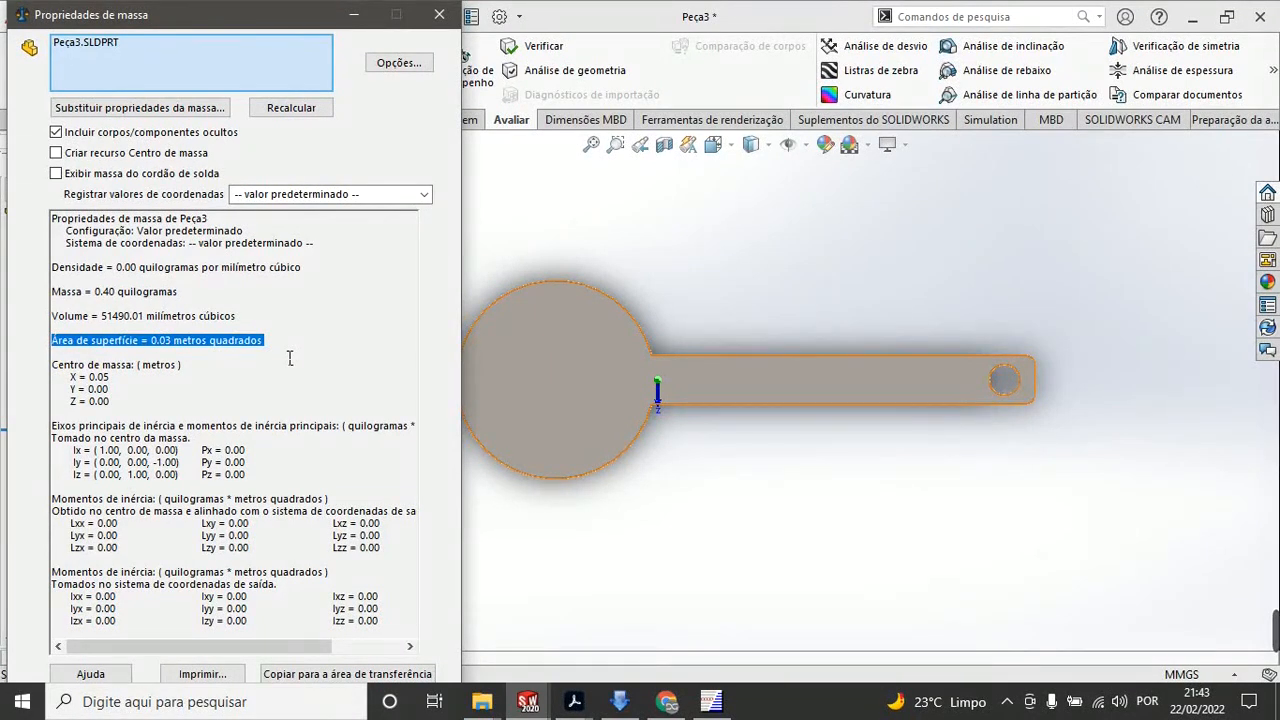
click(326, 111)
drag(105, 294, 210, 300)
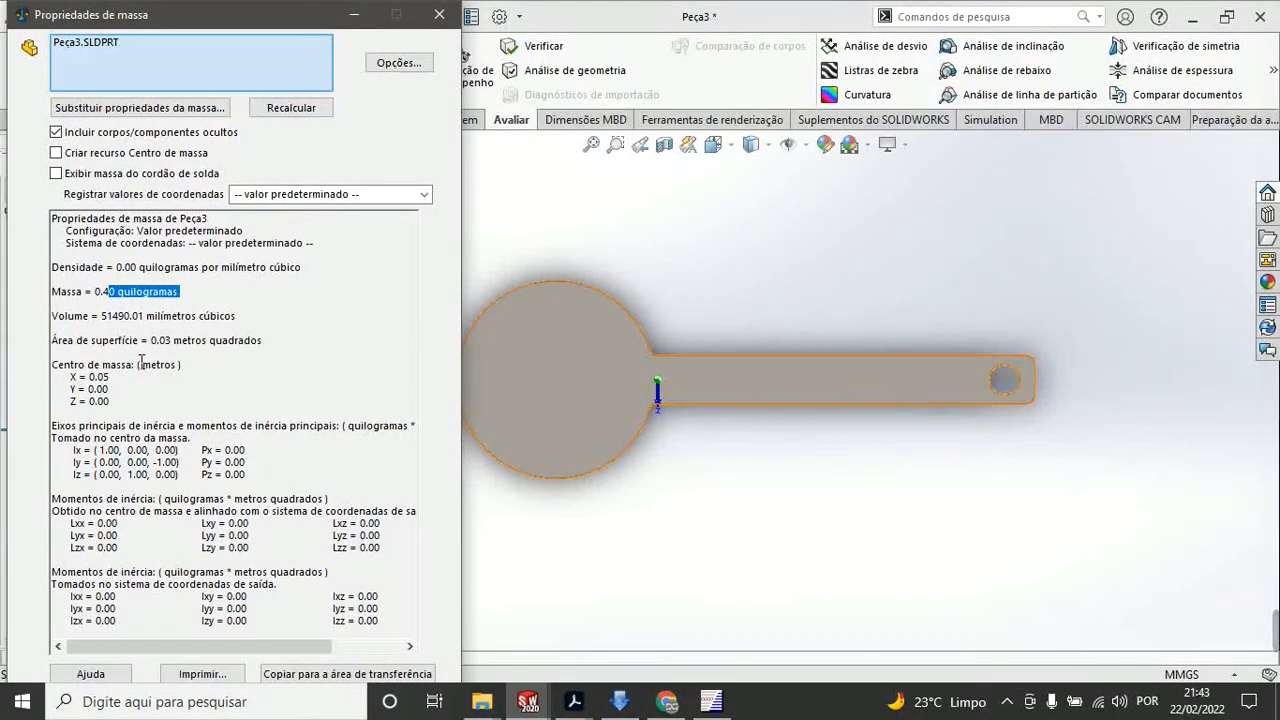
drag(138, 341, 333, 353)
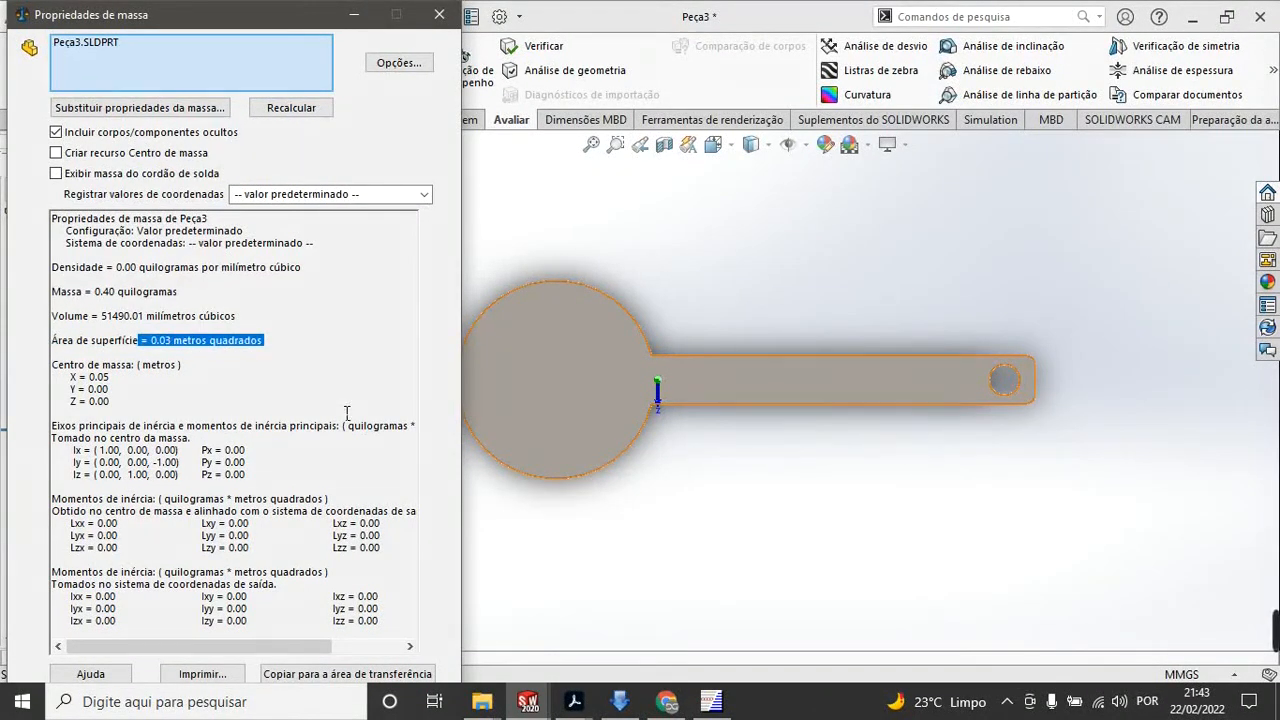
click(440, 18)
Step: Examine the finished spade as a solid in a tilted 3D view
scroll(786, 480, up, 3)
middle_drag(786, 480, 840, 343)
scroll(779, 386, down, 6)
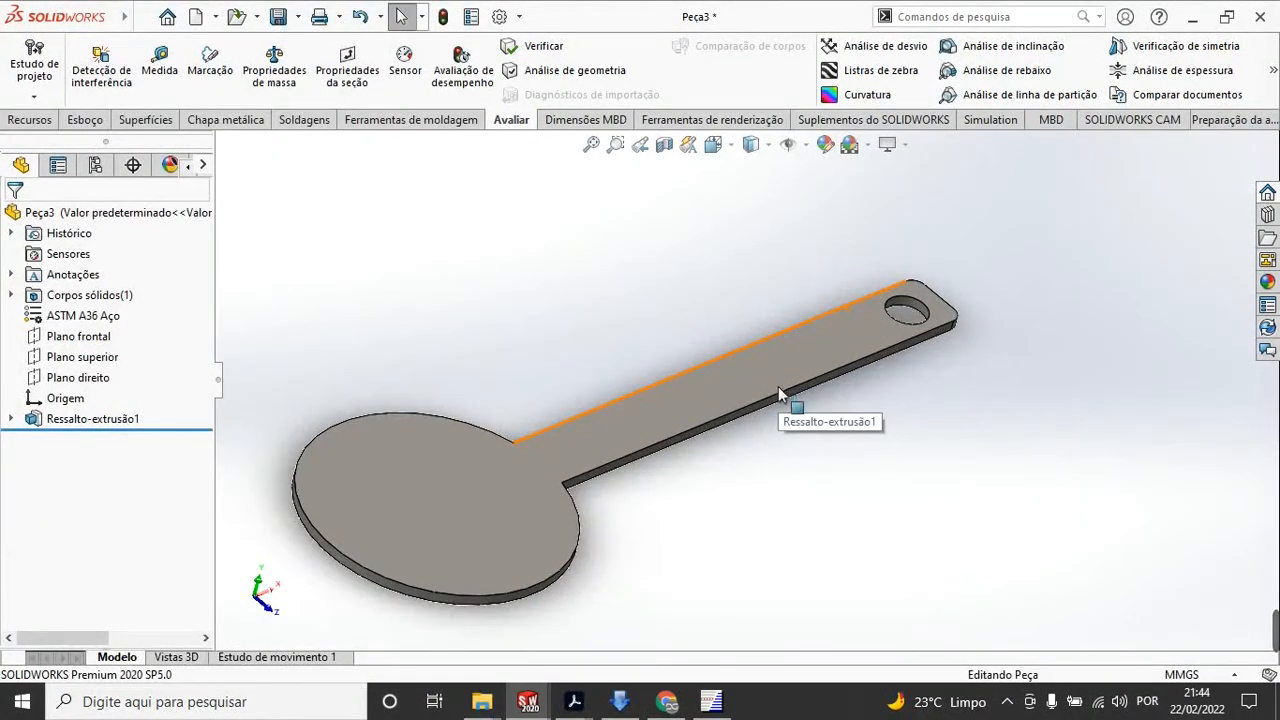
scroll(778, 386, up, 3)
Step: Consult the spade reference sheet in the Apresentação do PowerPoint PDF in Acrobat
click(574, 702)
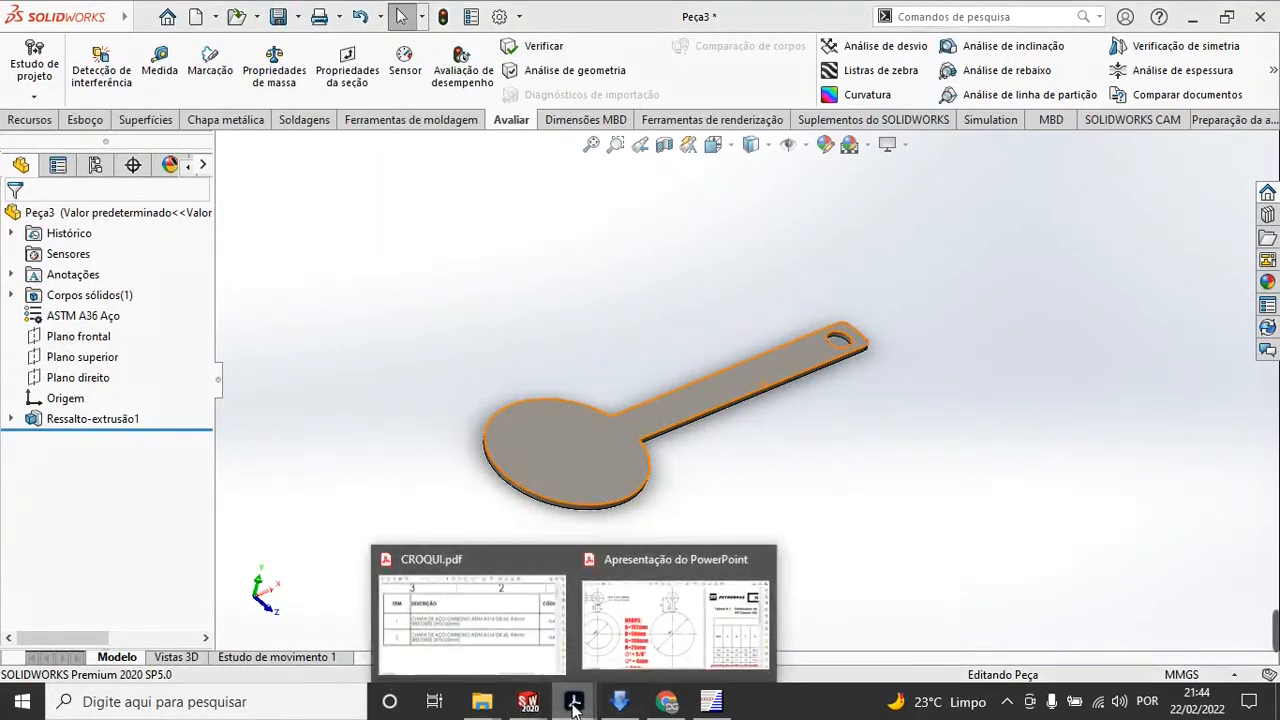
click(637, 630)
drag(500, 445, 677, 445)
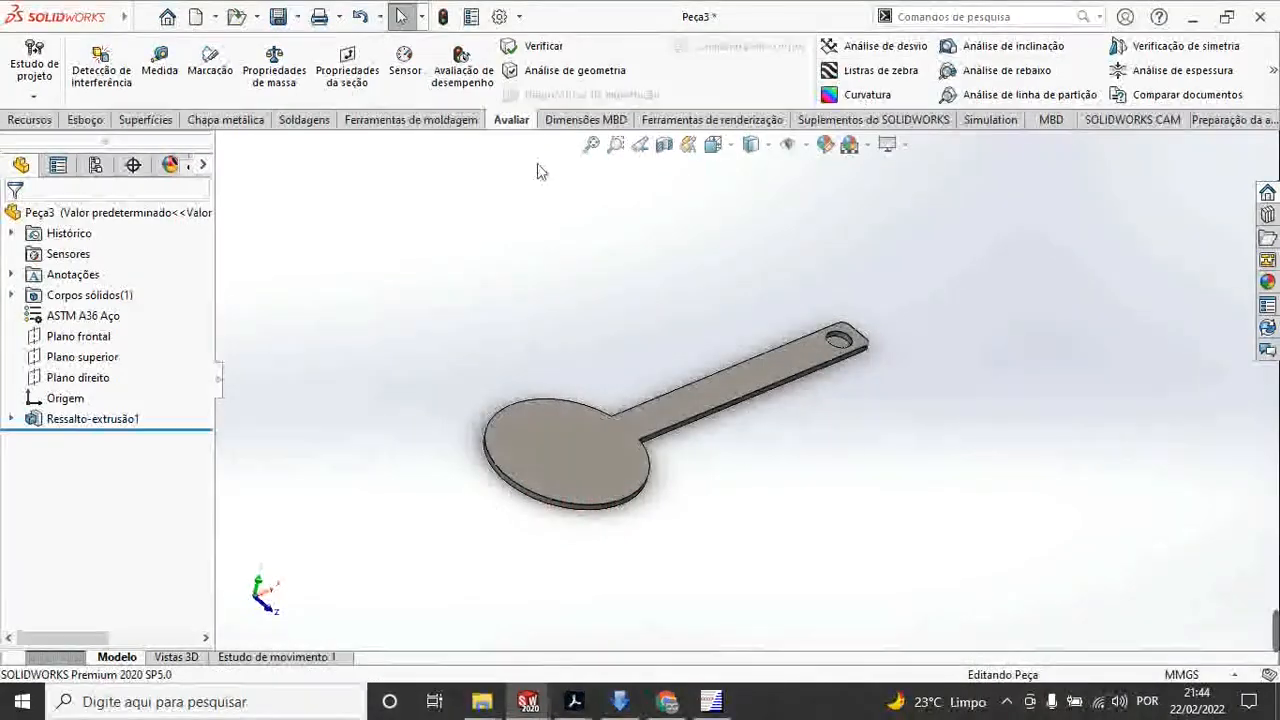
Step: Save the spade part as RAQUETE_1 in the AULA 1 - MODELAGEM ANEL ESPAÇADOR E RAQUETE N-120 folder
click(280, 18)
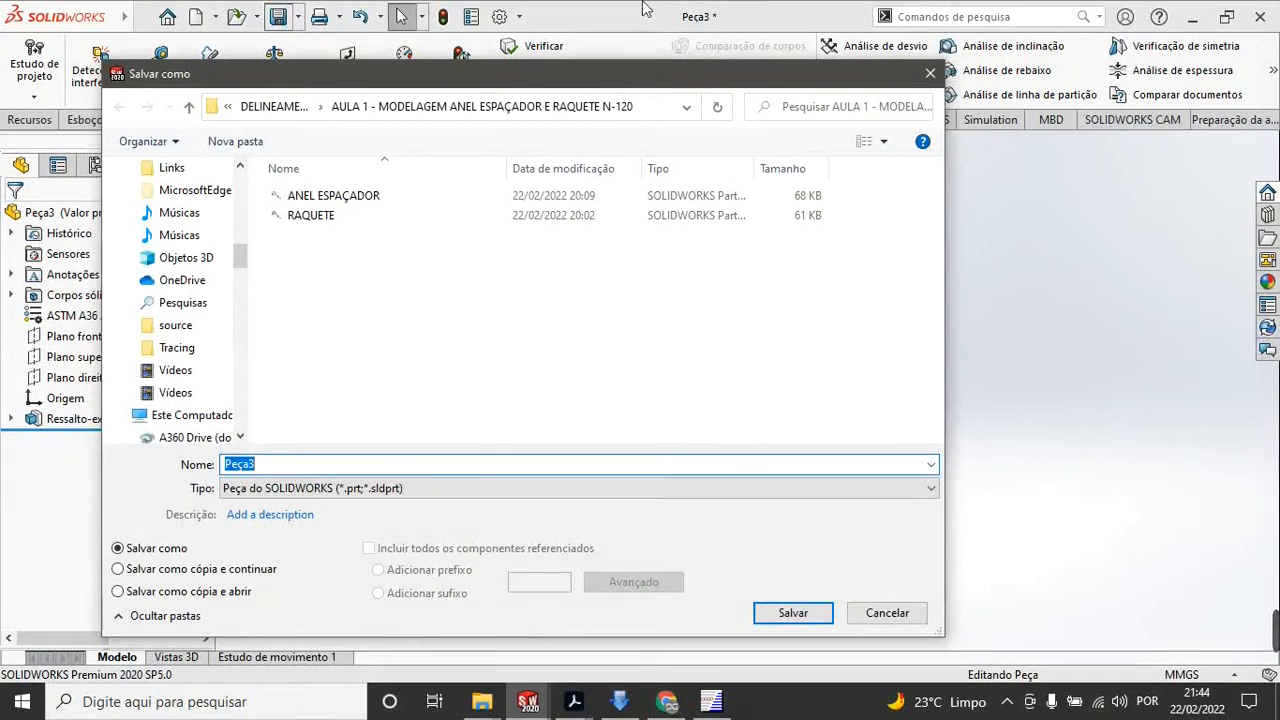
click(320, 215)
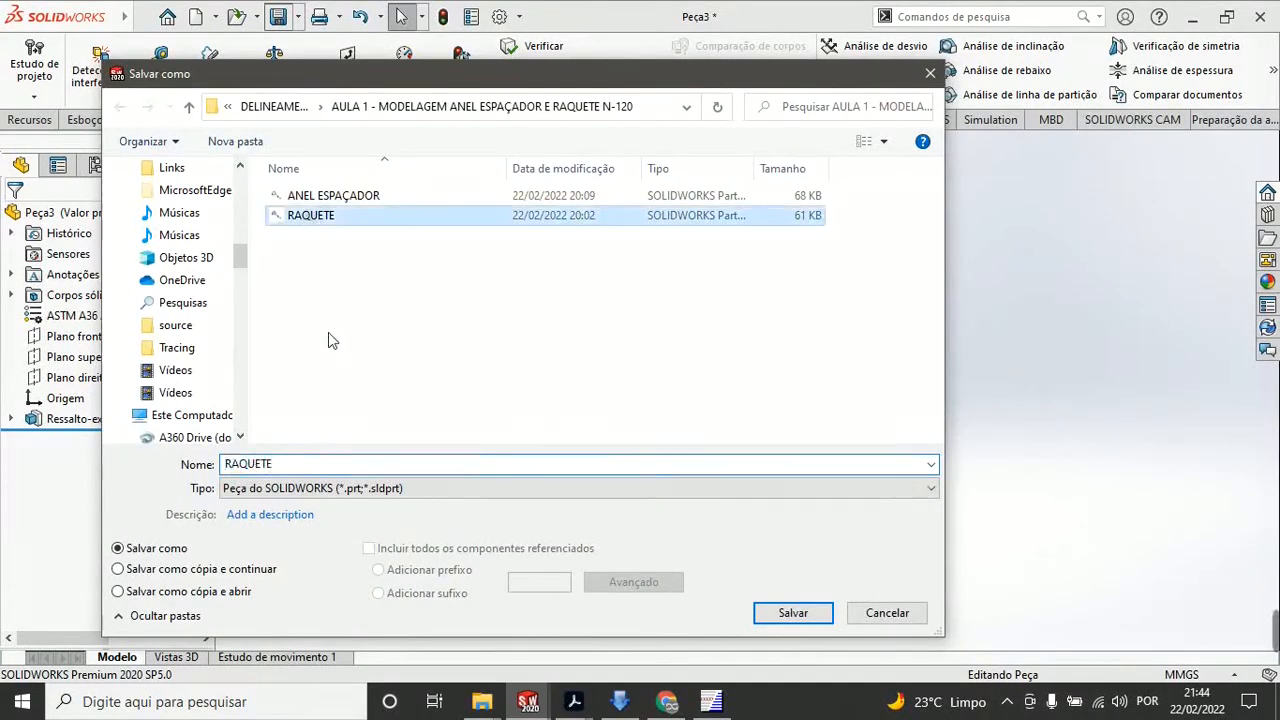
click(361, 466)
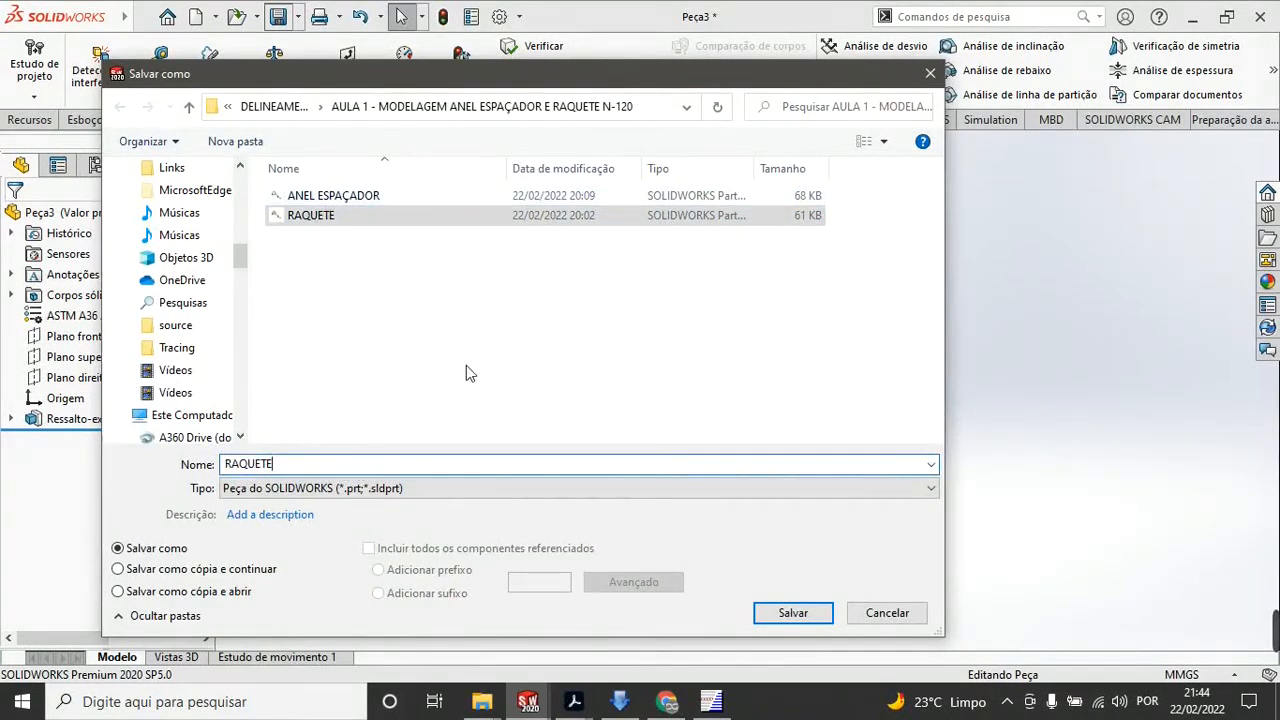
text(_1)
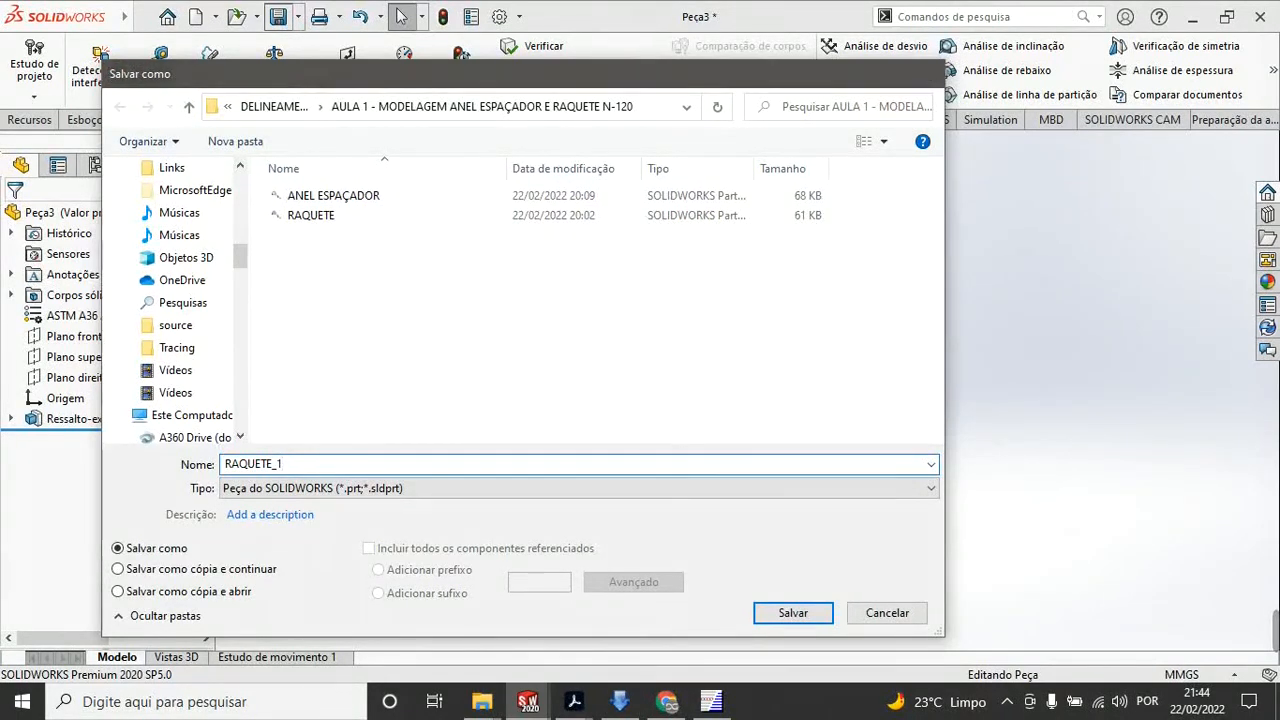
key(Return)
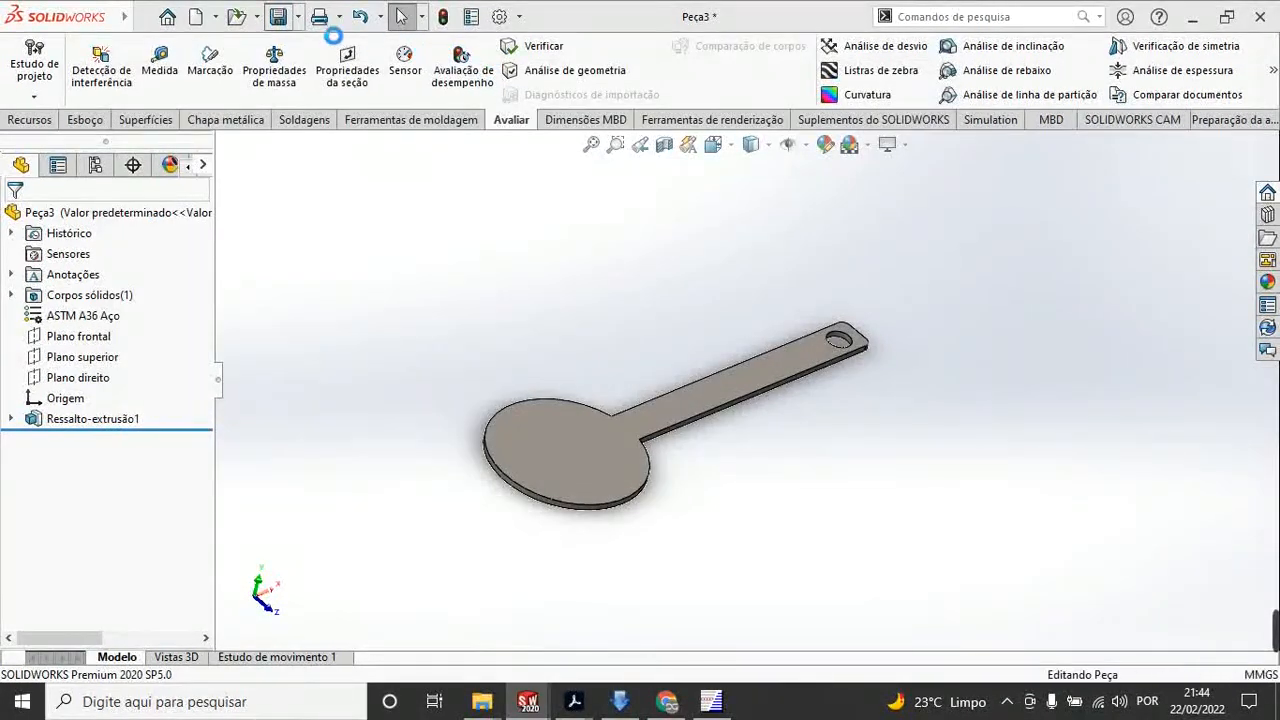
Step: Save the part under the new name ANEL ESPAÇADOR_1 in the same folder, as the basis for the spacer ring
click(297, 16)
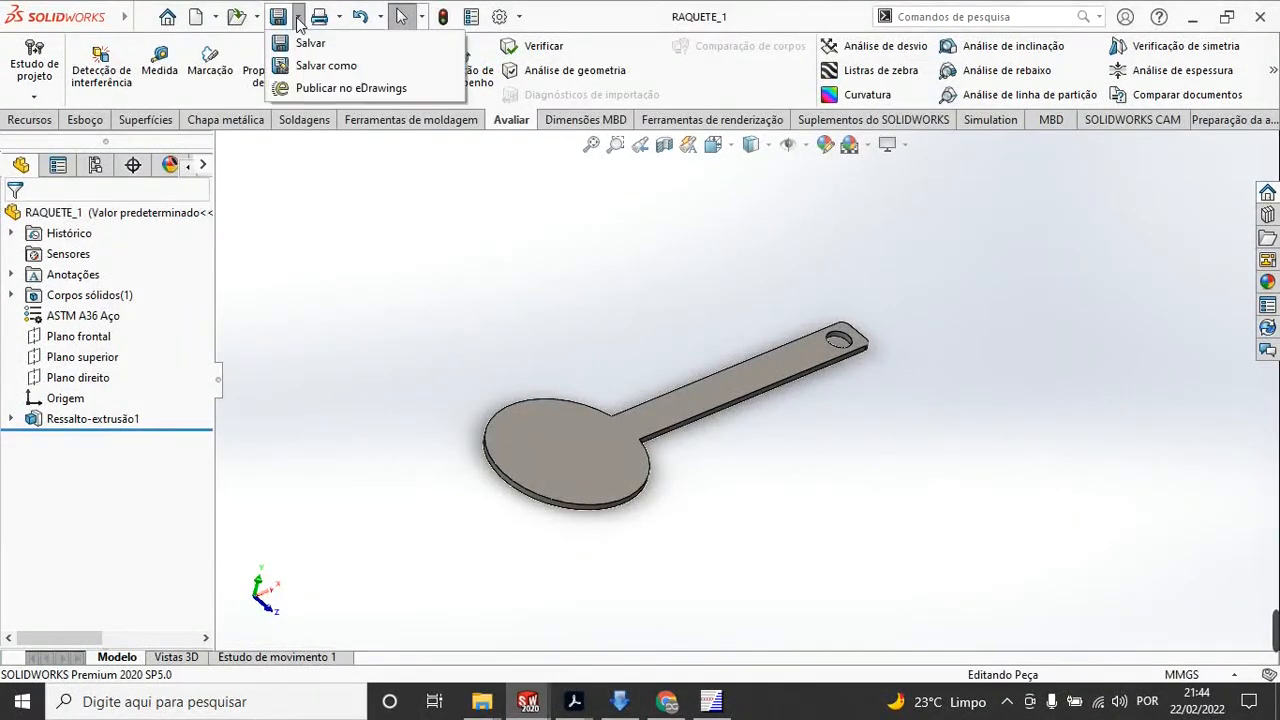
click(314, 70)
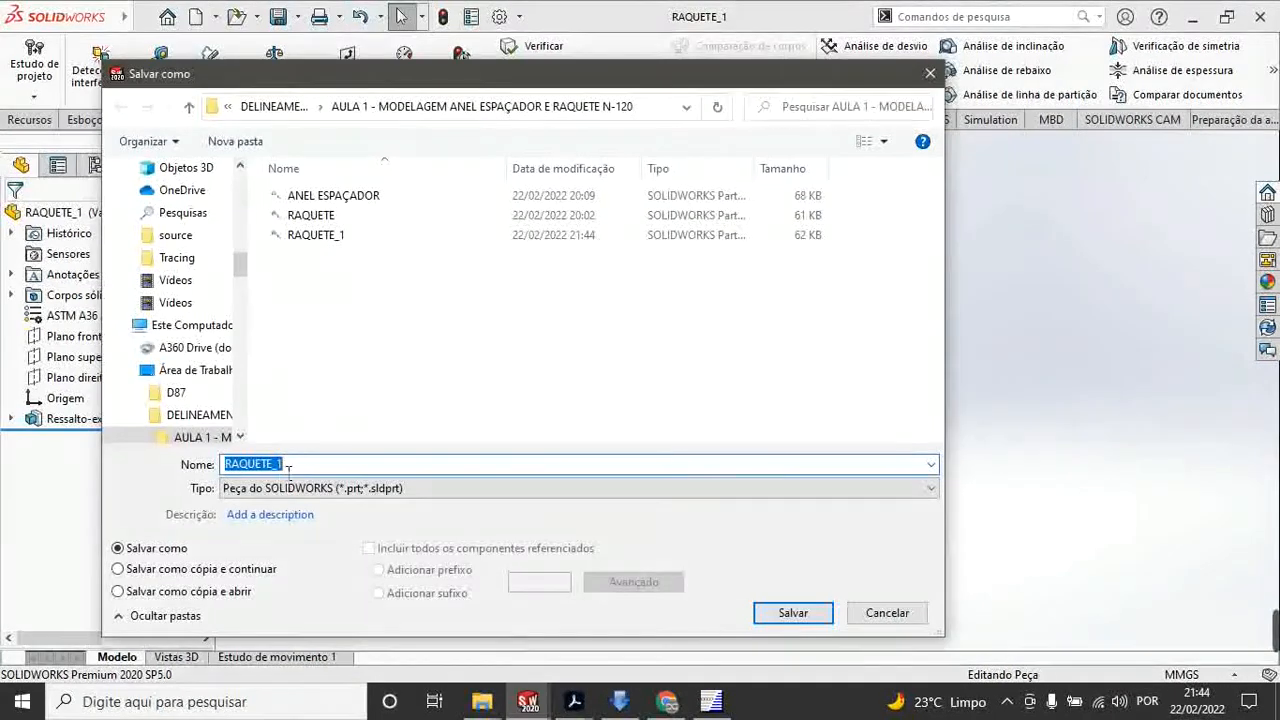
click(334, 196)
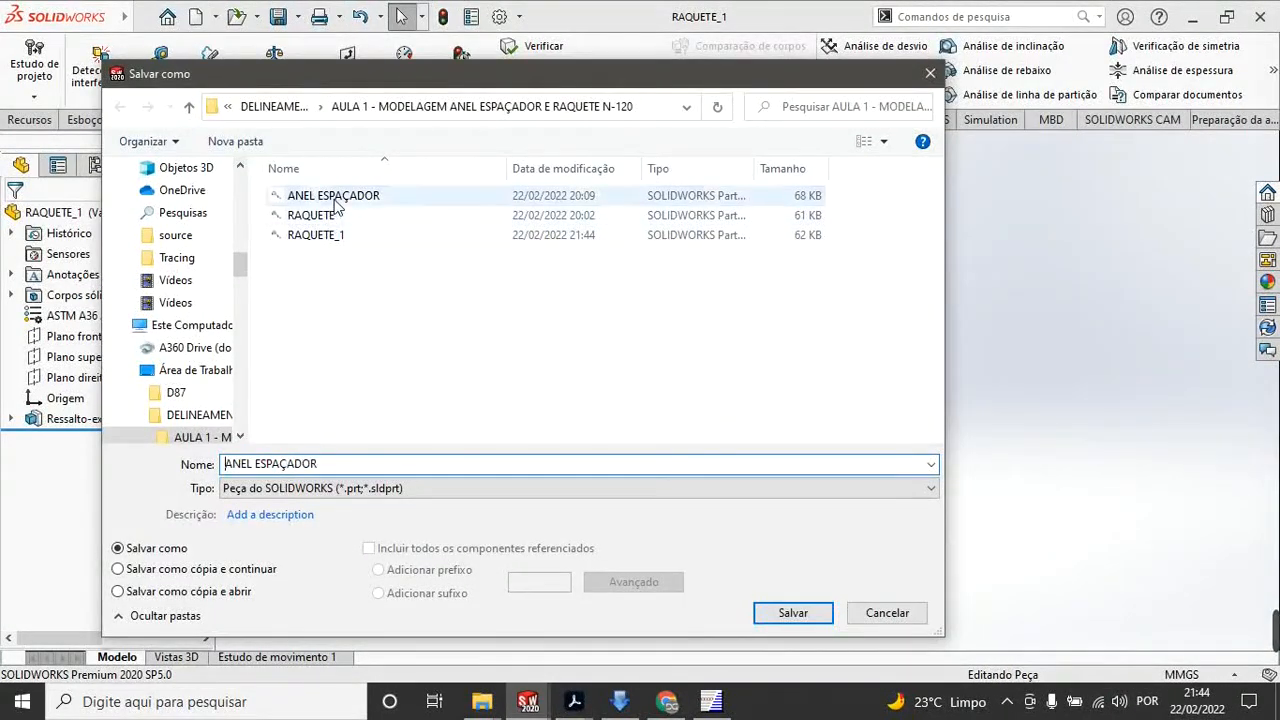
click(327, 465)
text(_)
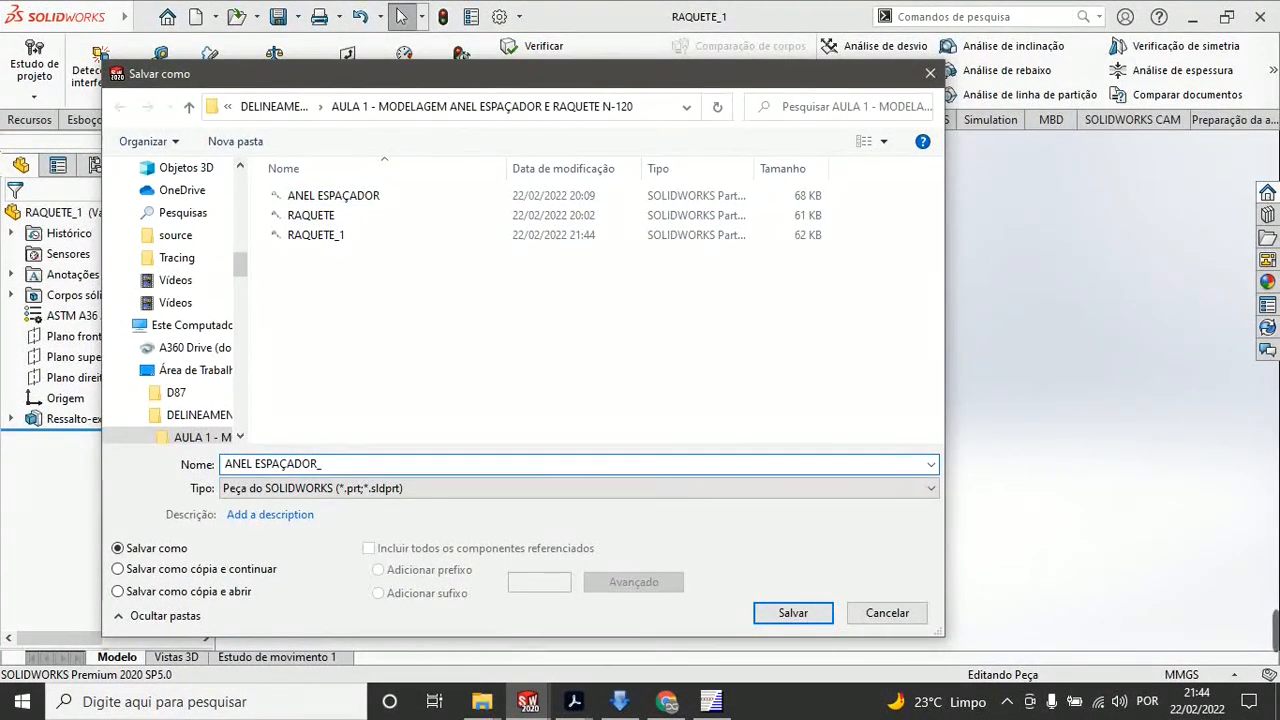
text(1)
key(Return)
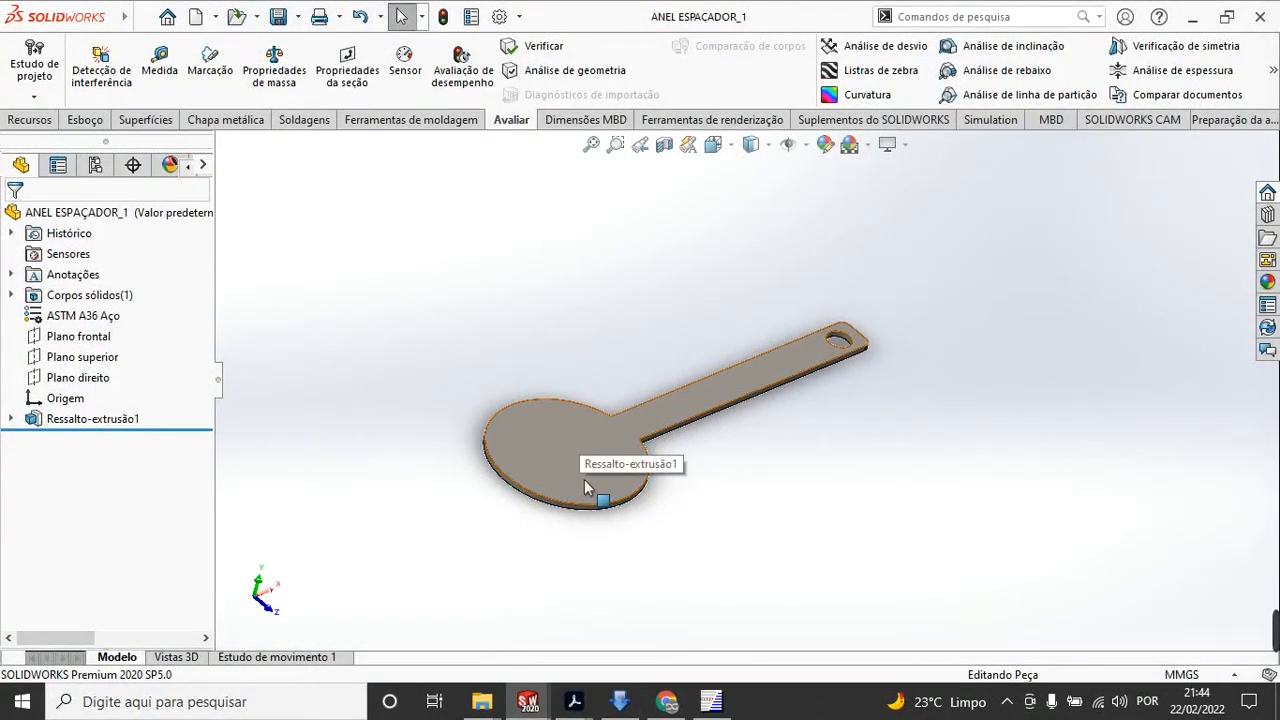
Step: Open Esboço1, the profile sketch of the Ressalto-extrusão1 feature, for editing
click(713, 144)
click(620, 393)
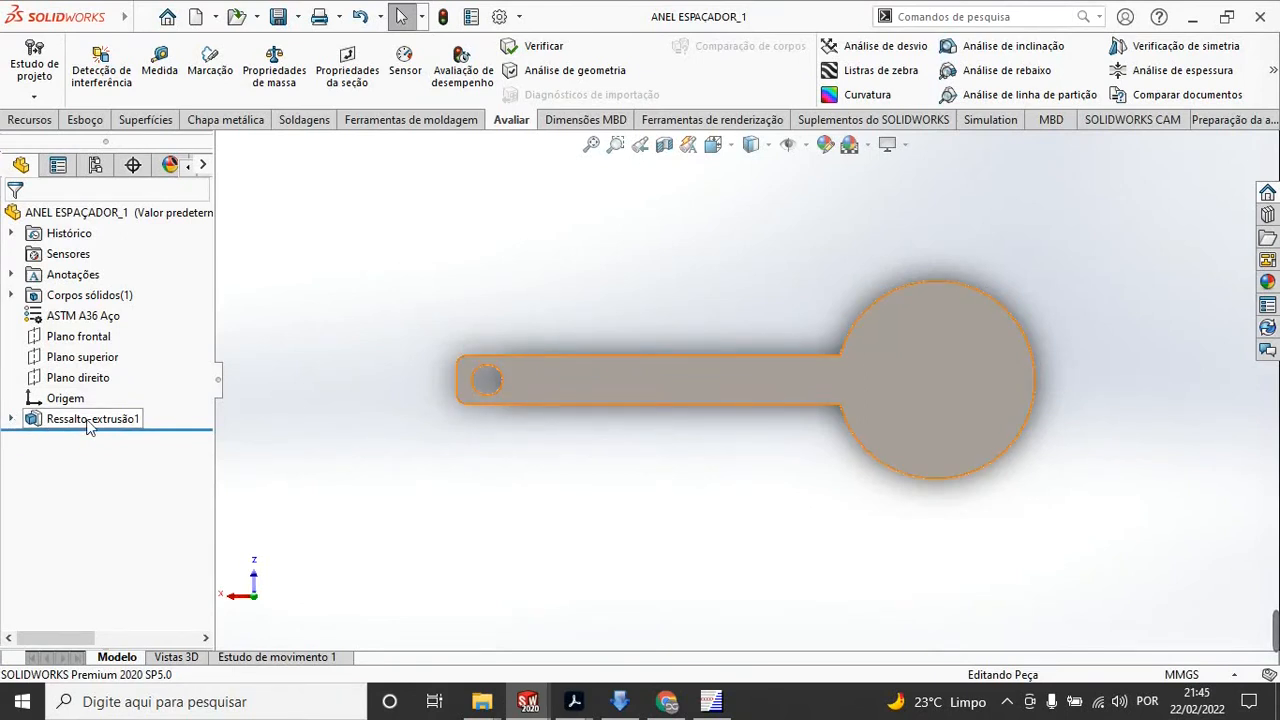
click(11, 419)
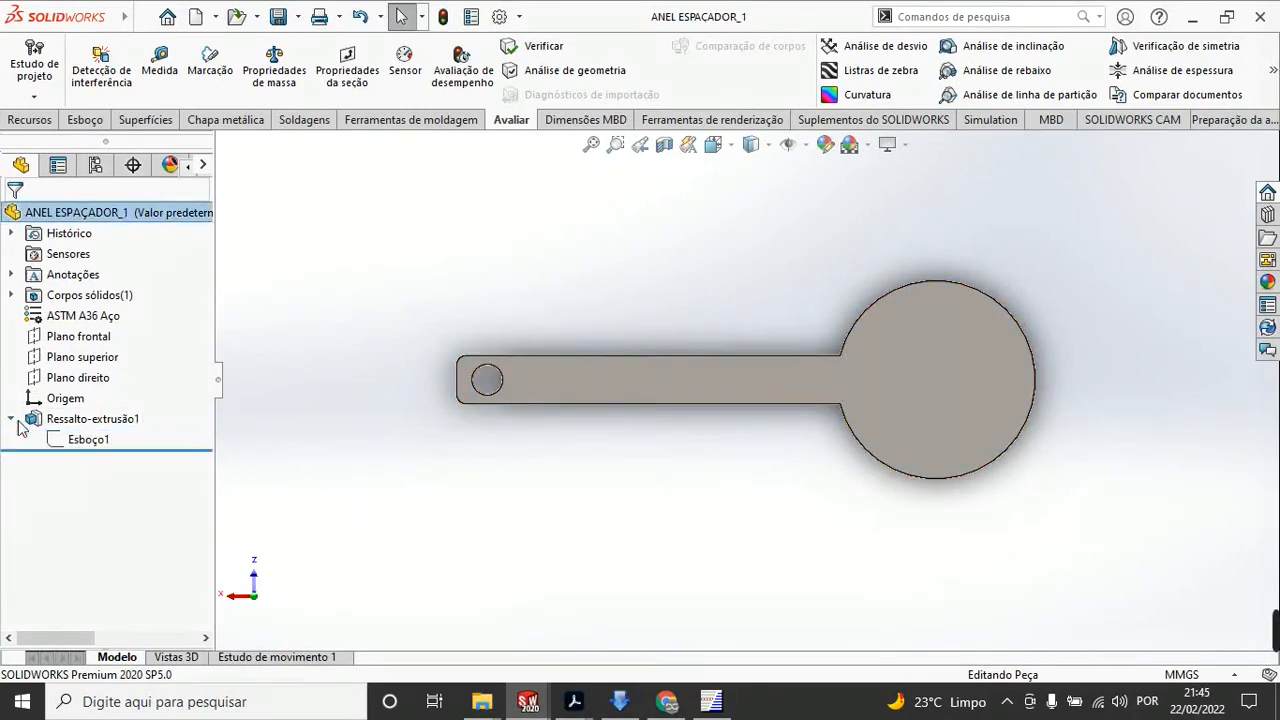
click(88, 442)
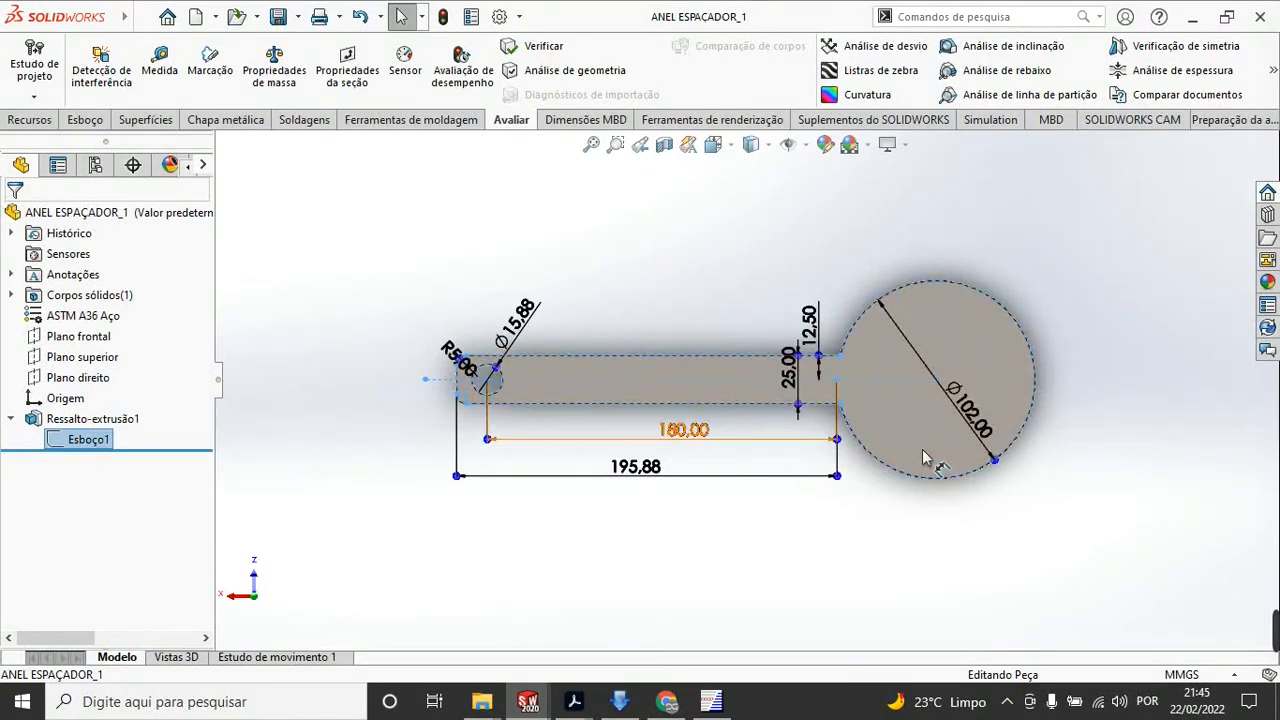
right_click(88, 442)
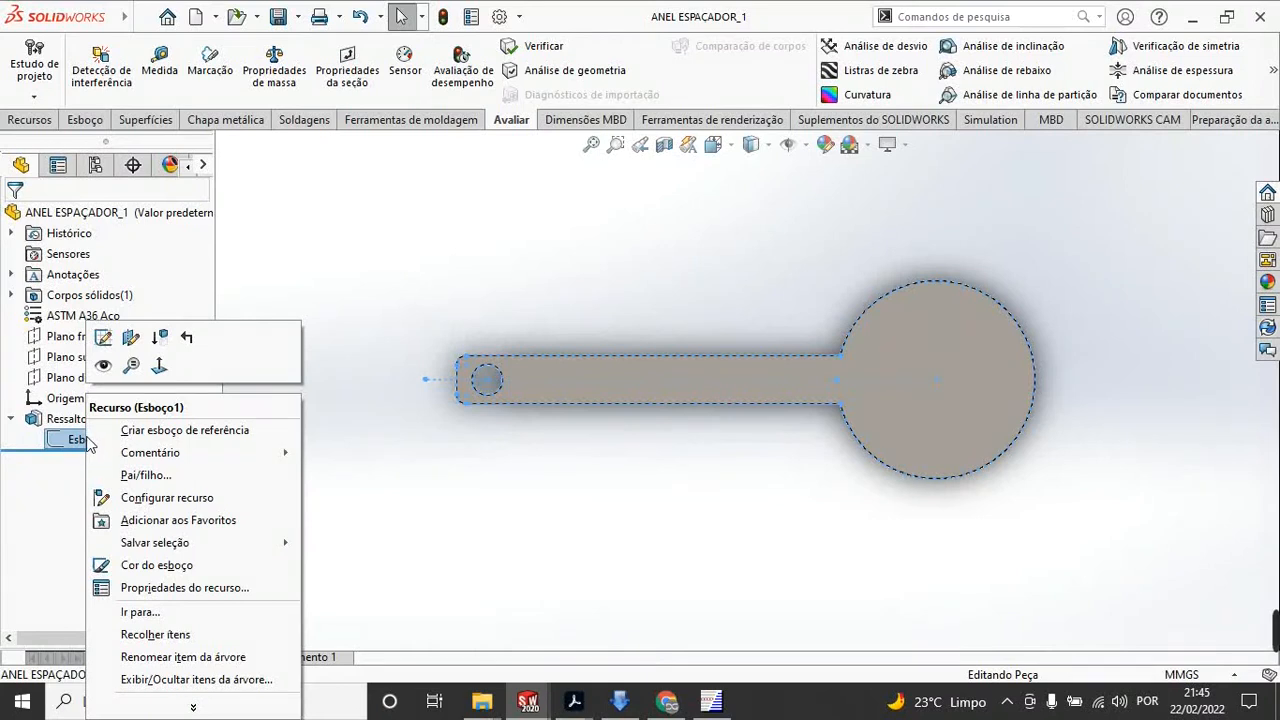
click(104, 338)
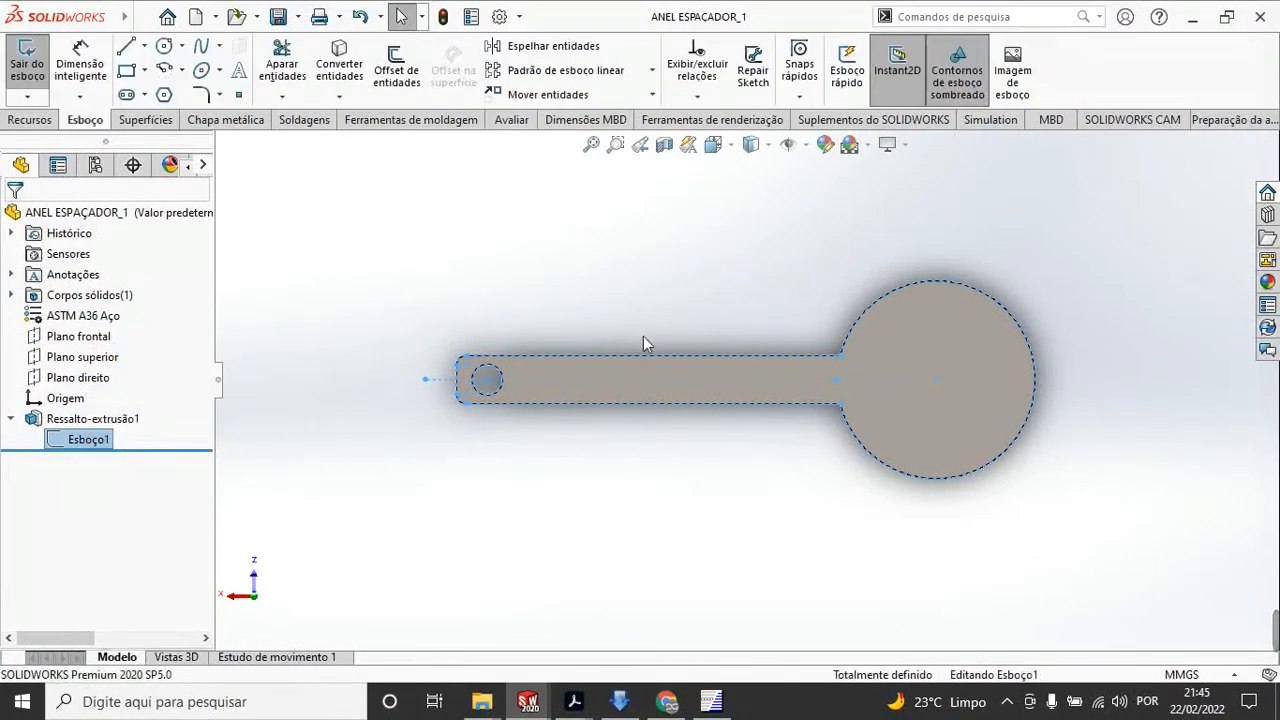
Step: Sketch a circle concentric with the 102 mm disc and dimension its diameter to 56 mm
click(164, 46)
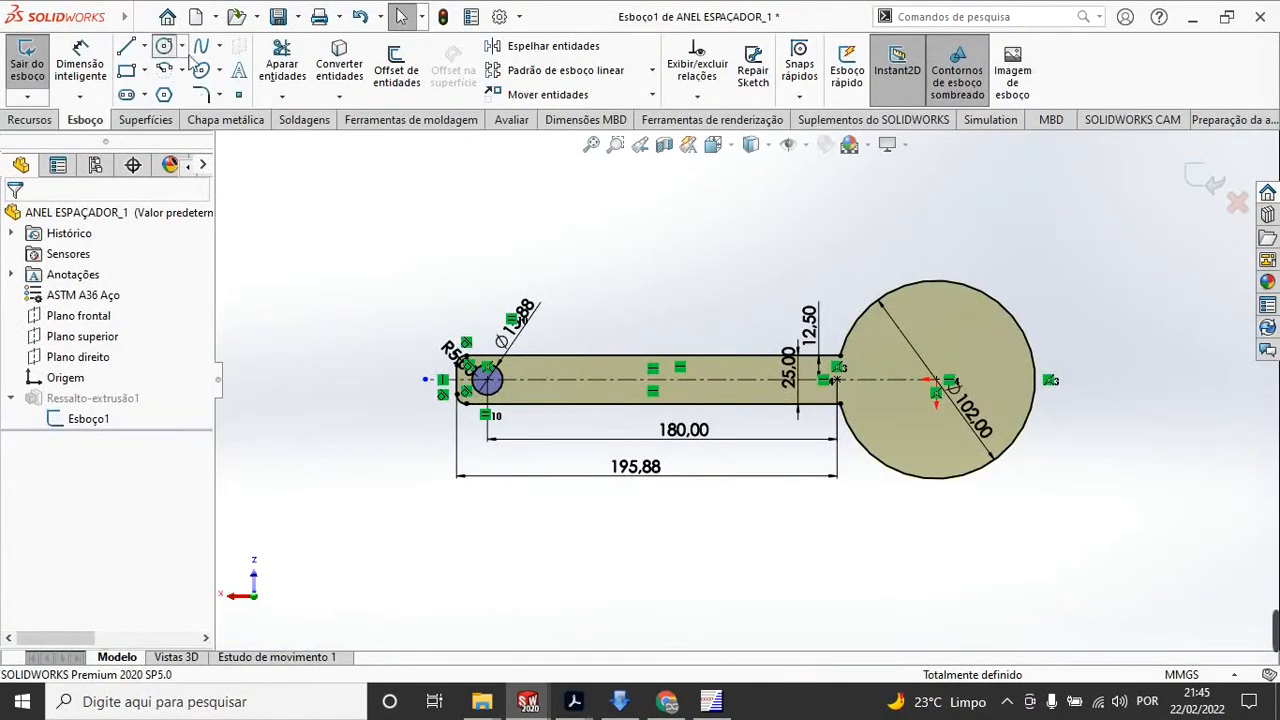
click(937, 381)
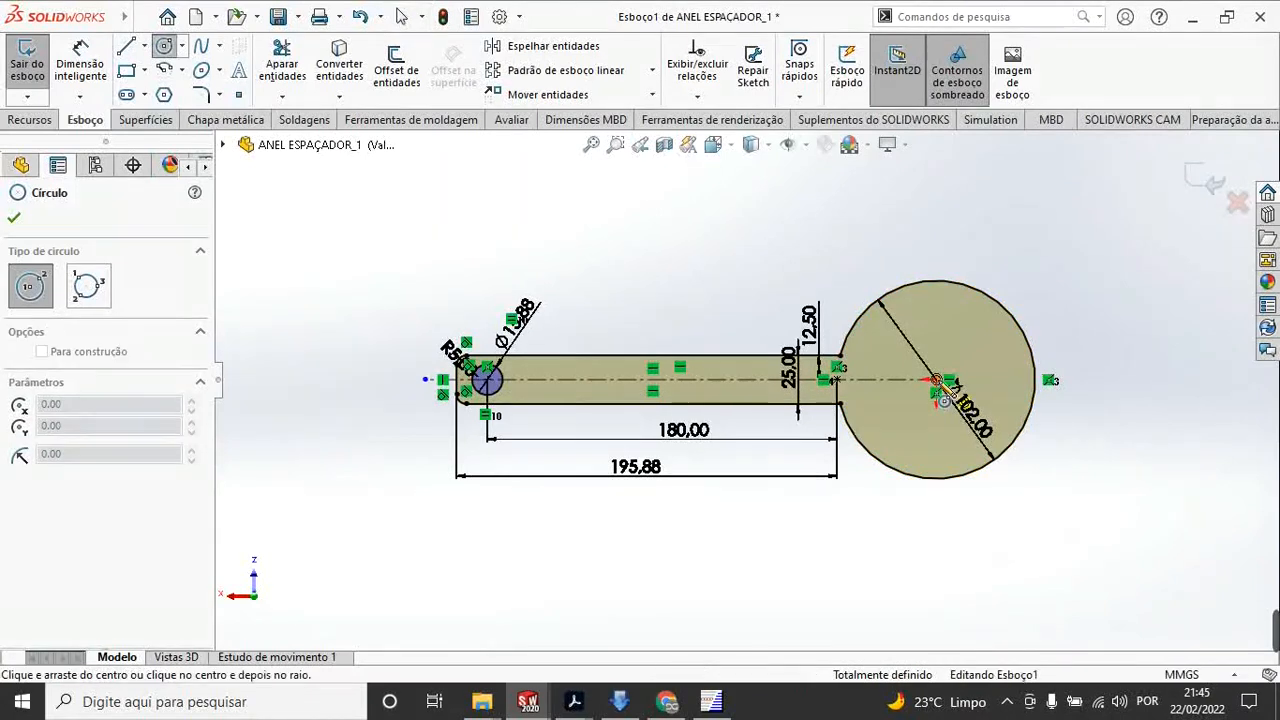
click(985, 350)
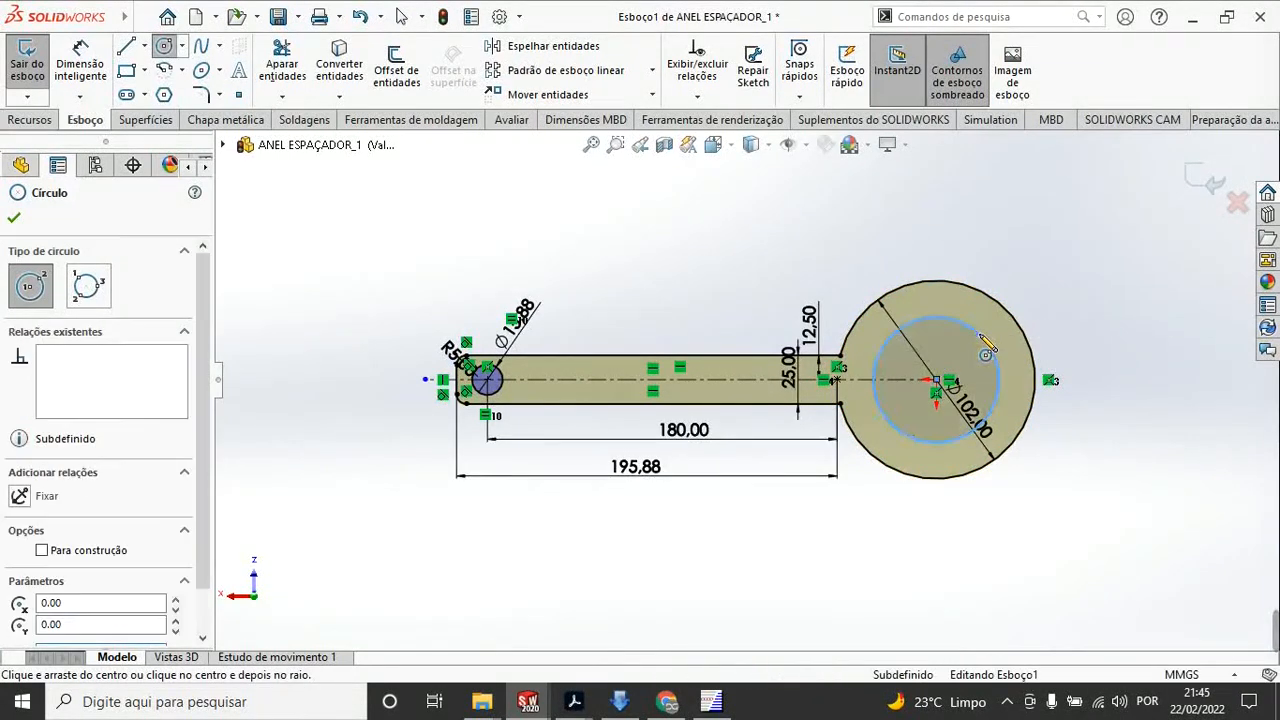
click(79, 65)
click(994, 349)
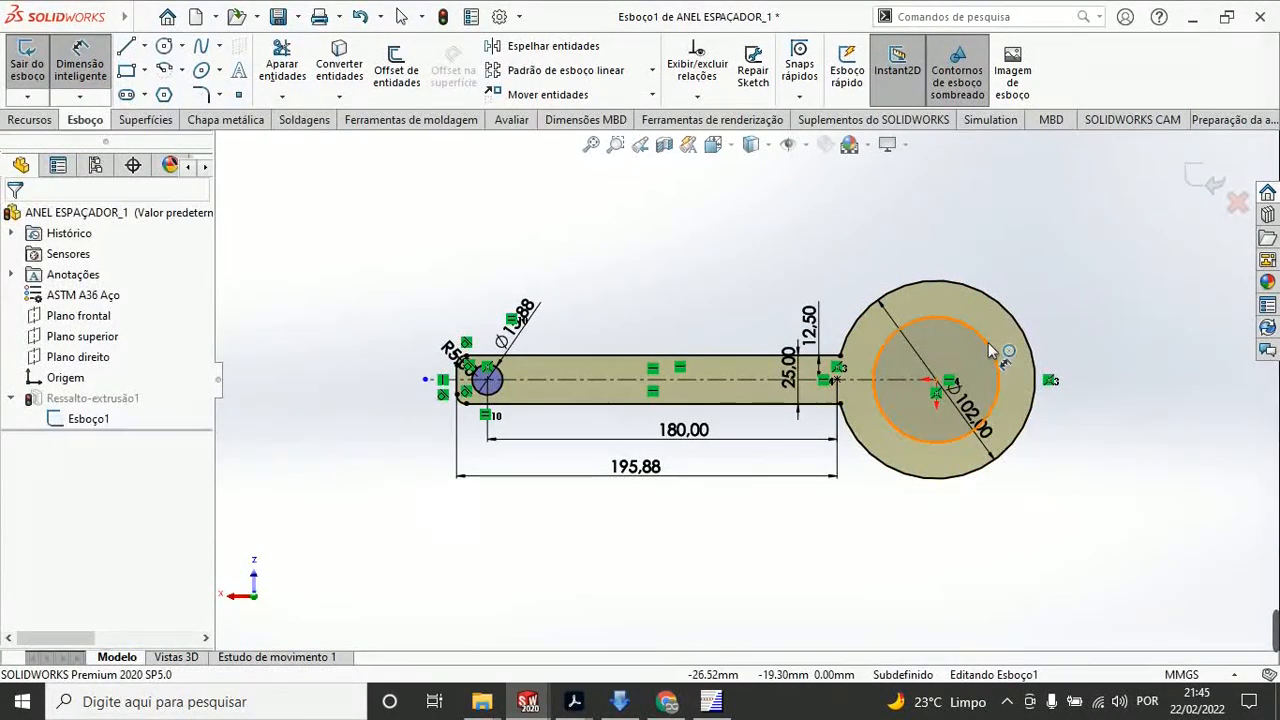
click(992, 338)
click(1041, 259)
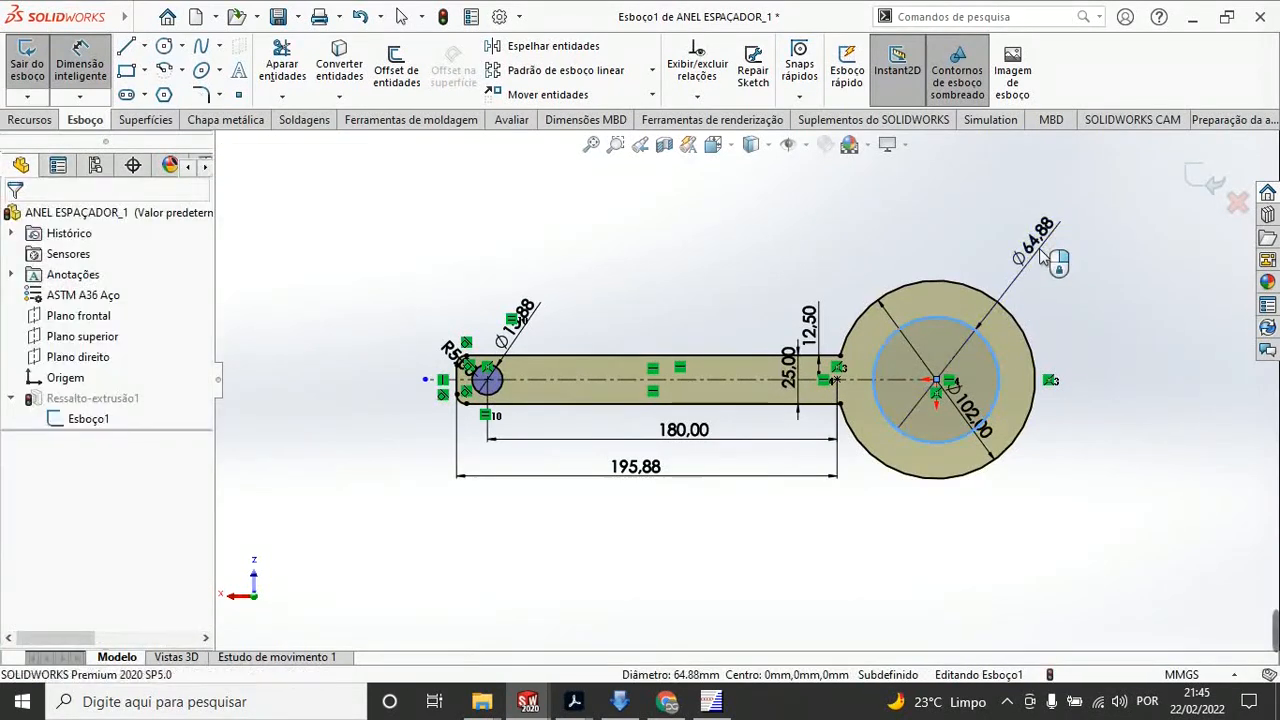
text(56)
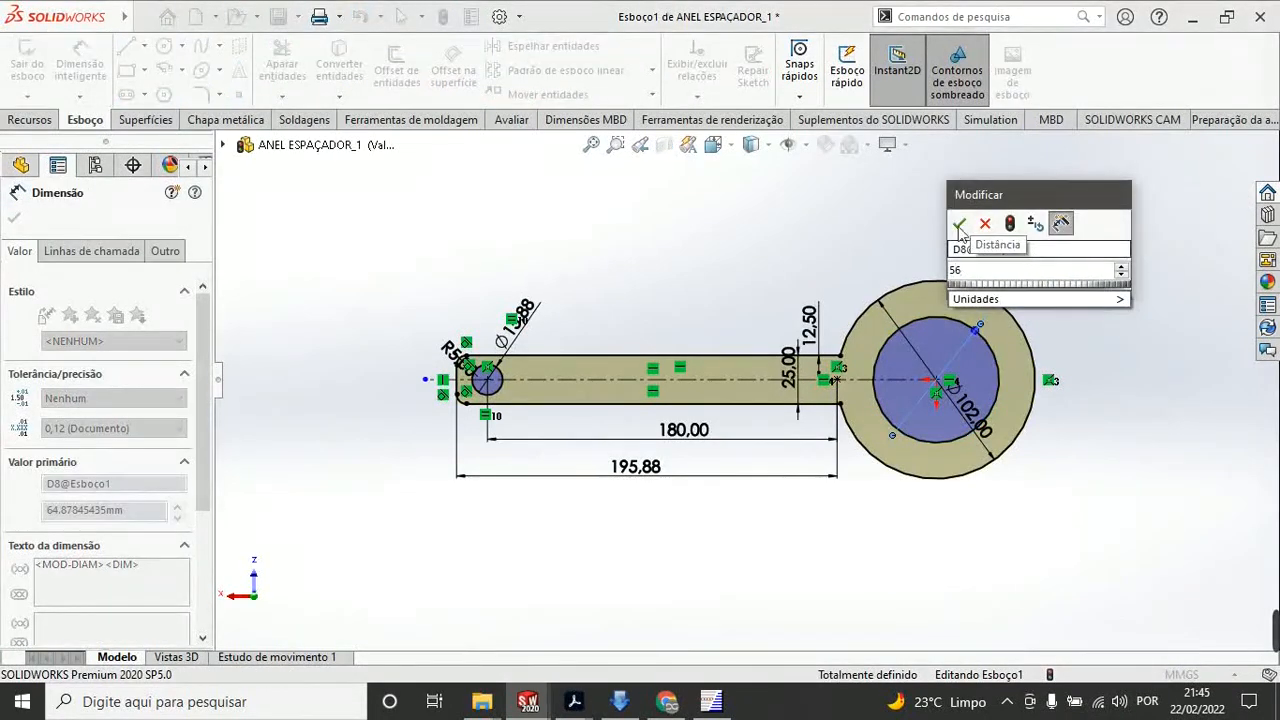
click(959, 224)
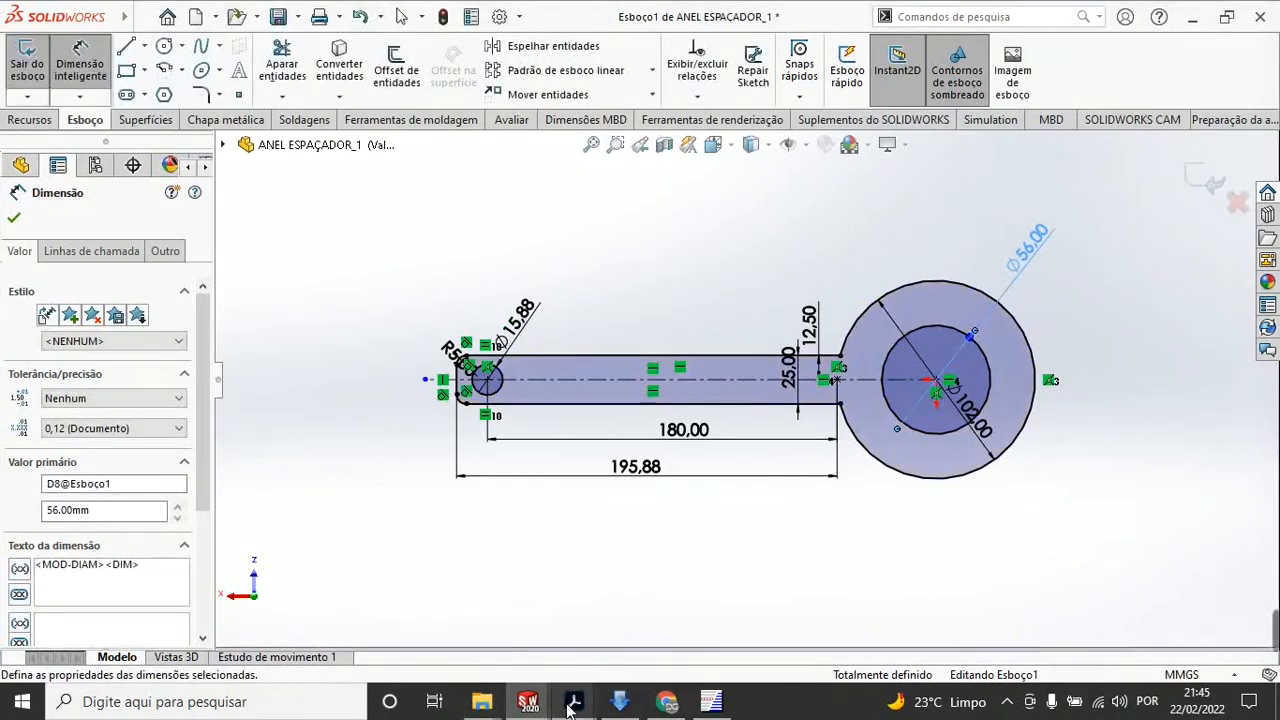
Step: Check the ring's inner diameter B in the data list and the NPS 2 table row of the Apresentação do PowerPoint PDF in Acrobat
mouse_move(572, 705)
click(680, 650)
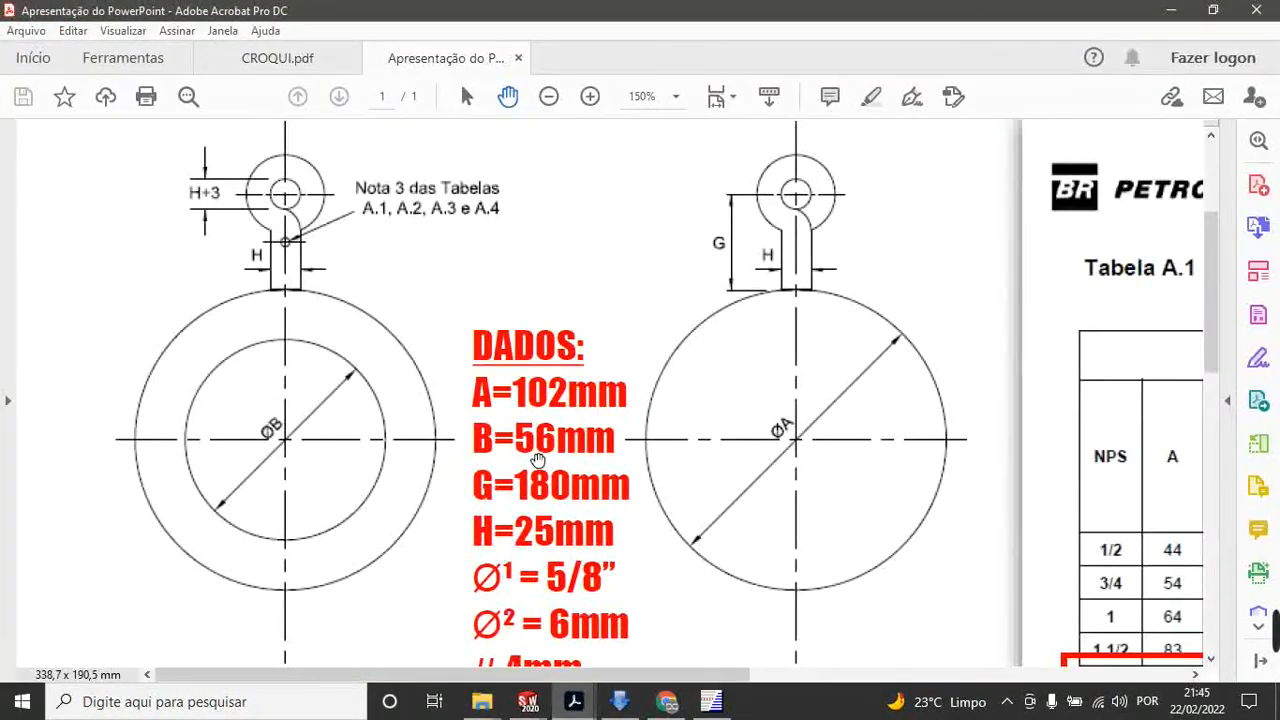
drag(1164, 502, 572, 354)
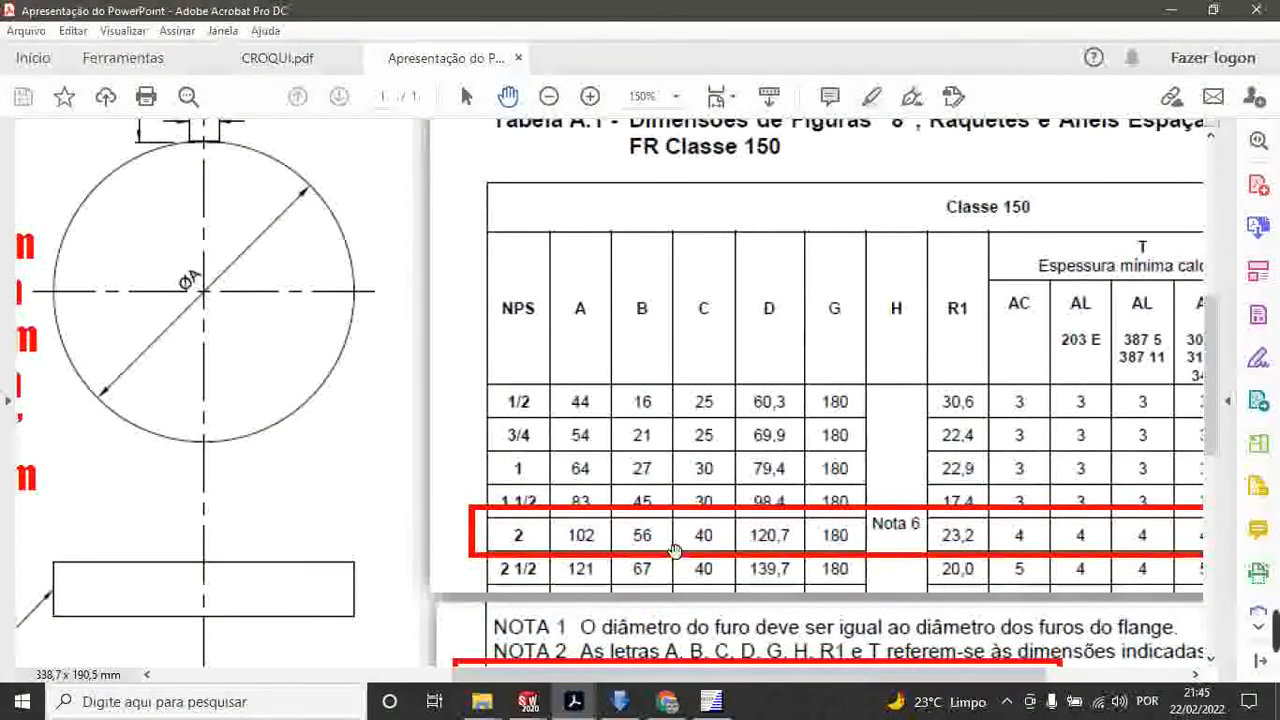
click(1170, 9)
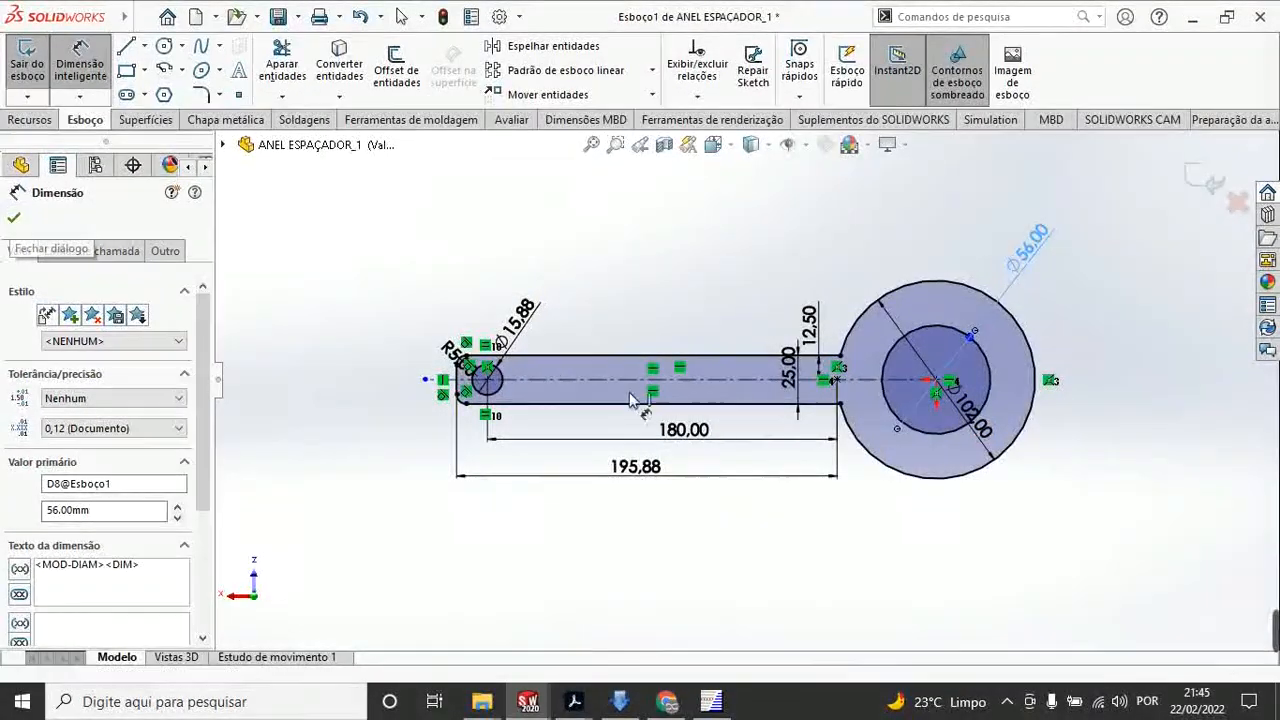
Step: Examine the spacer ring drawing, its data list and Note 3 on the identification hole in the Apresentação do PowerPoint PDF in Acrobat
mouse_move(590, 703)
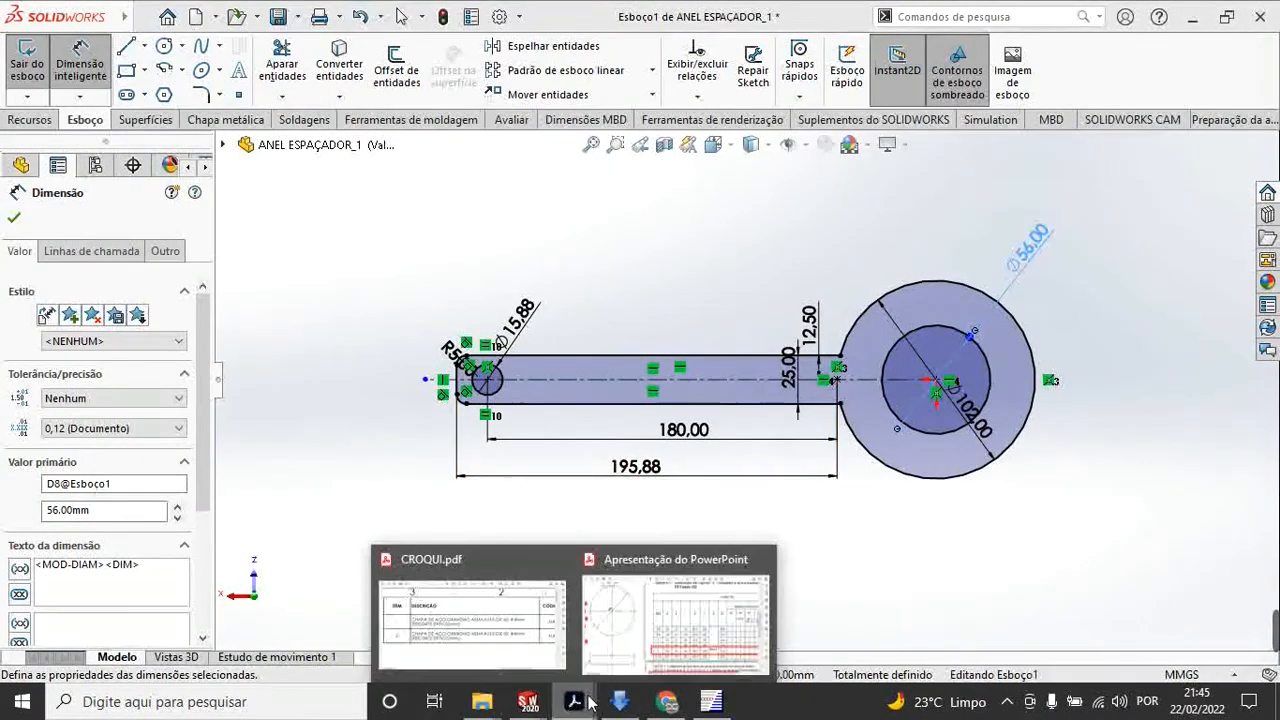
click(631, 631)
mouse_move(309, 449)
mouse_down()
mouse_move(397, 401)
mouse_move(638, 386)
mouse_up()
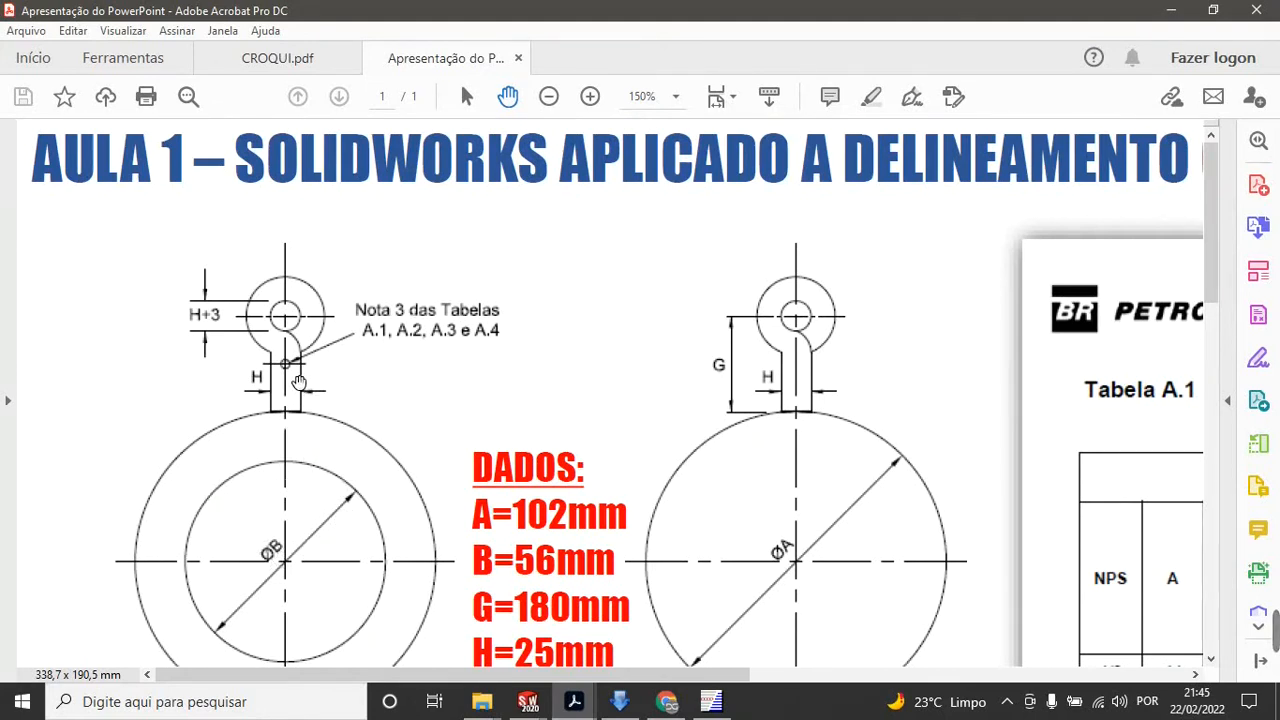
drag(910, 606, 357, 296)
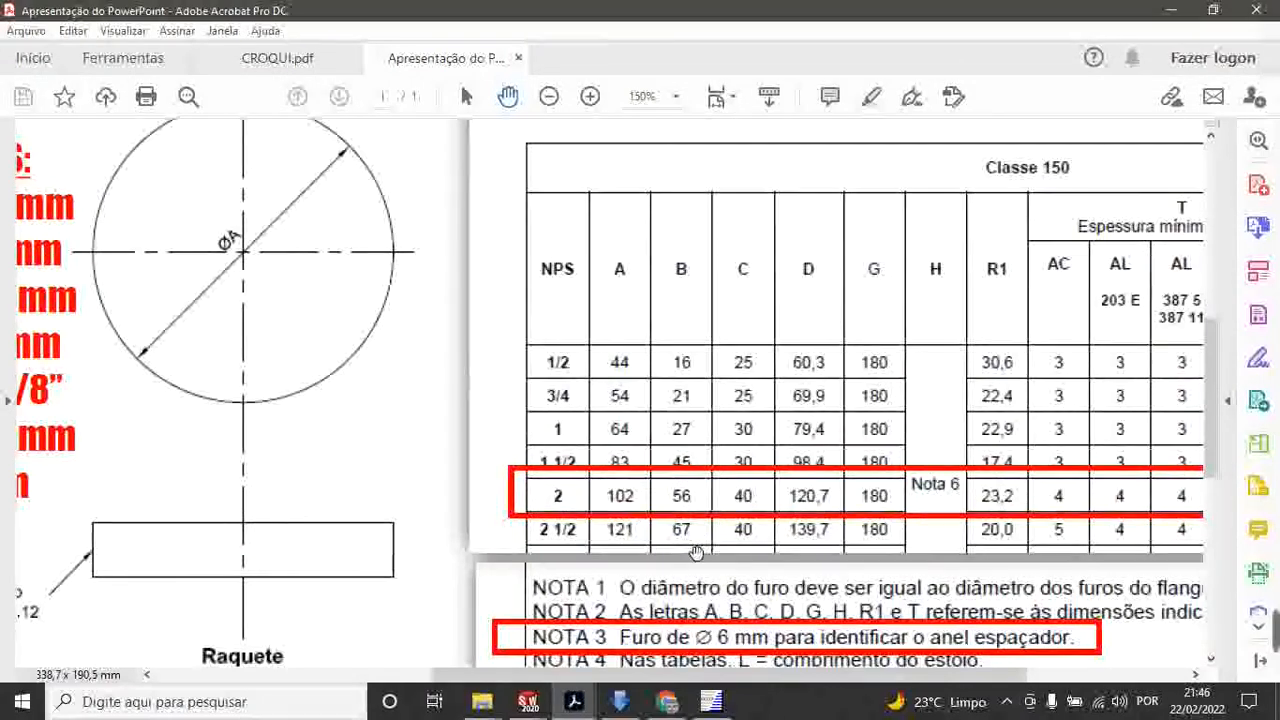
drag(1089, 517, 902, 330)
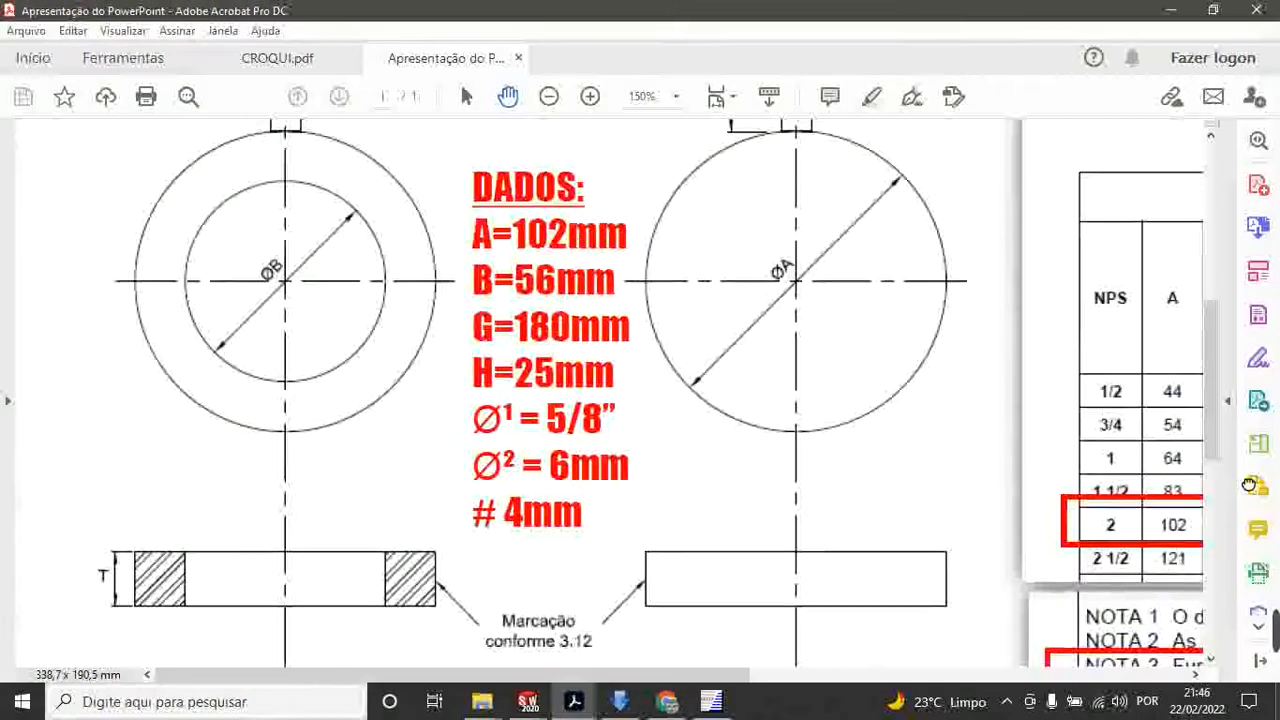
scroll(591, 340, up, 2)
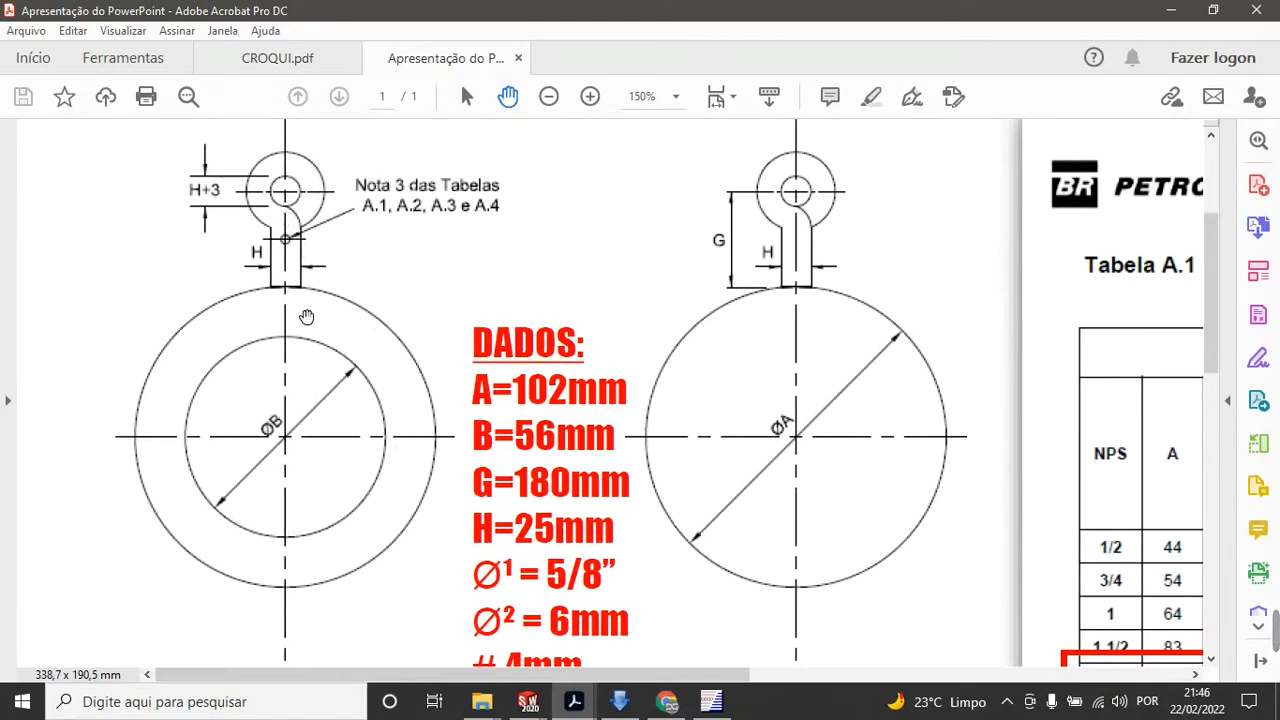
scroll(370, 465, down, 2)
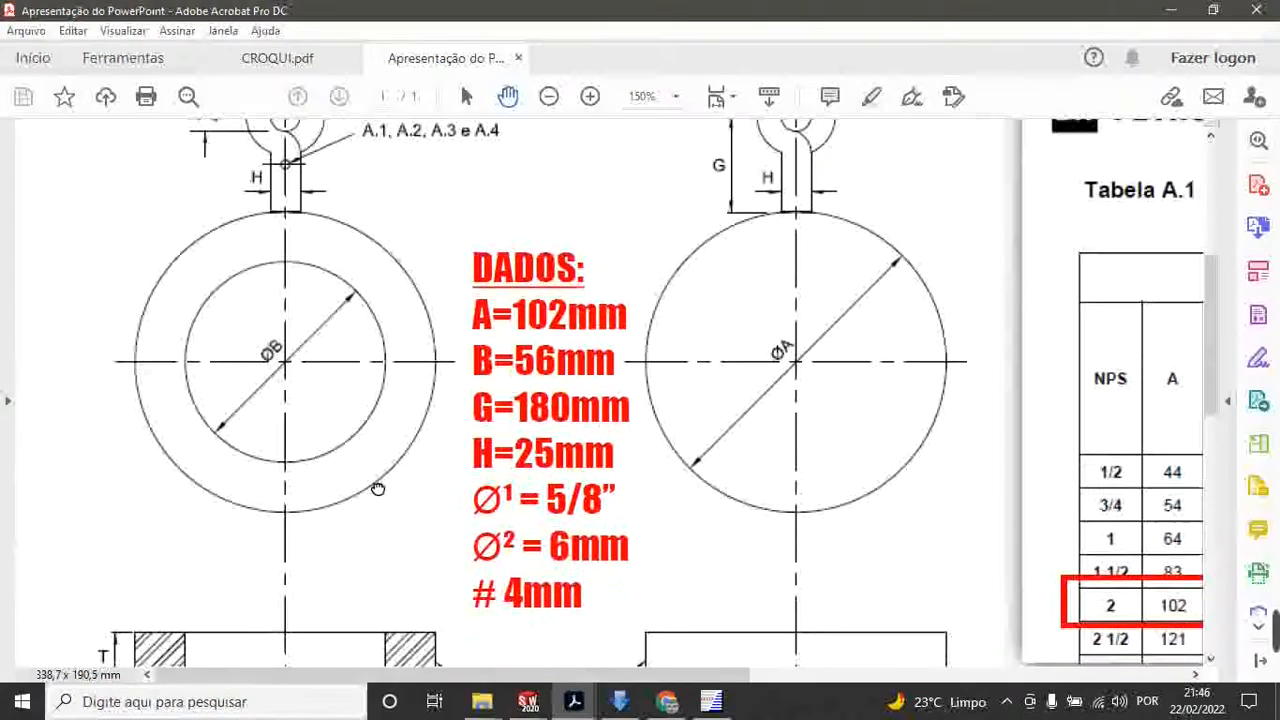
drag(377, 455, 377, 452)
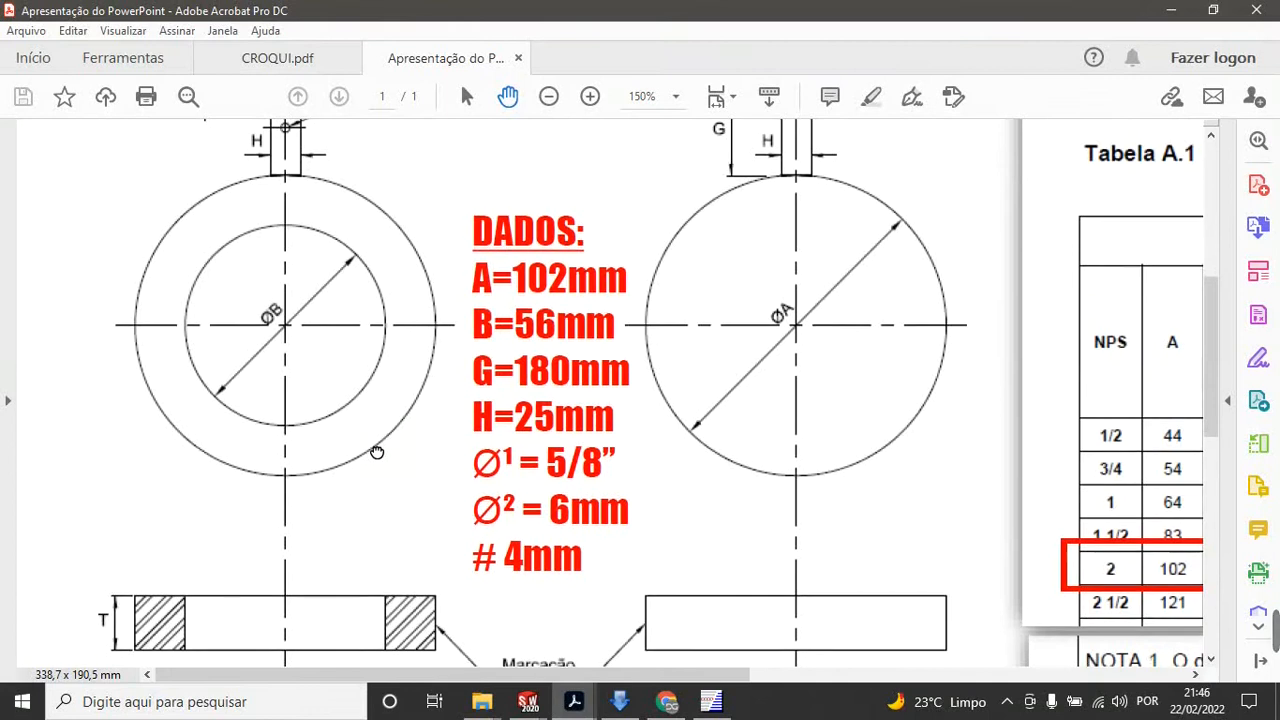
scroll(377, 455, up, 3)
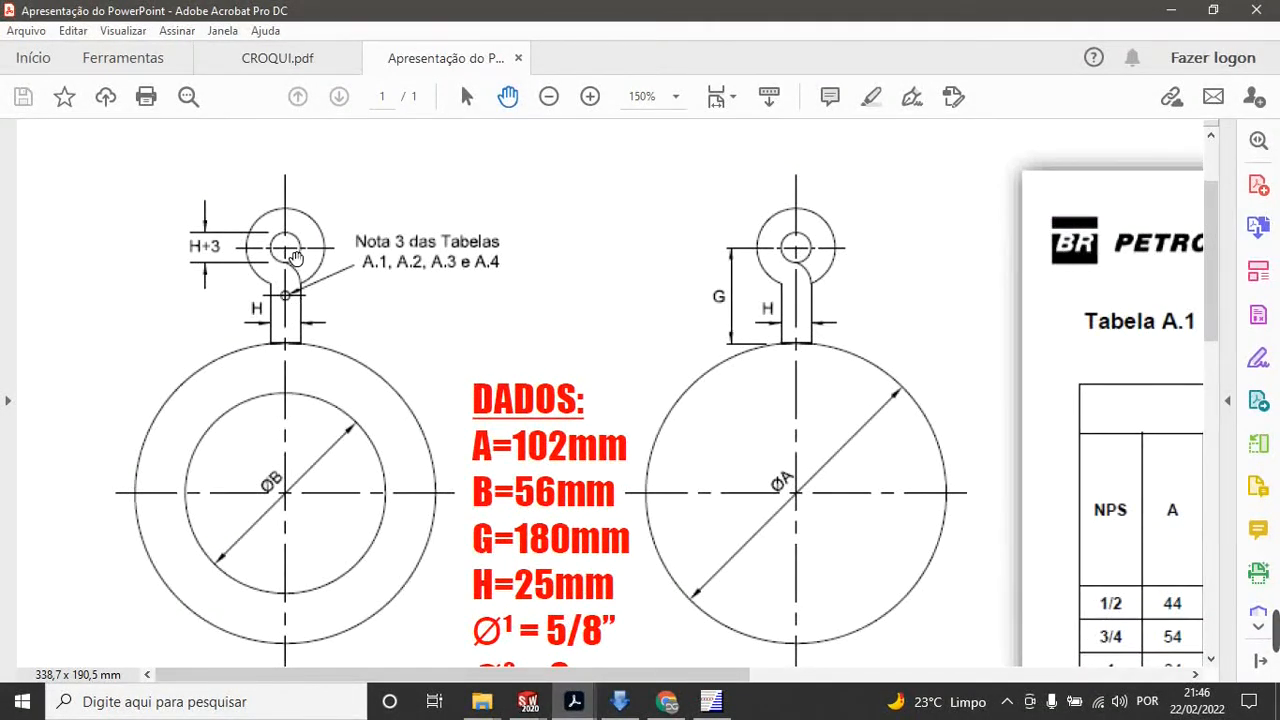
click(1181, 8)
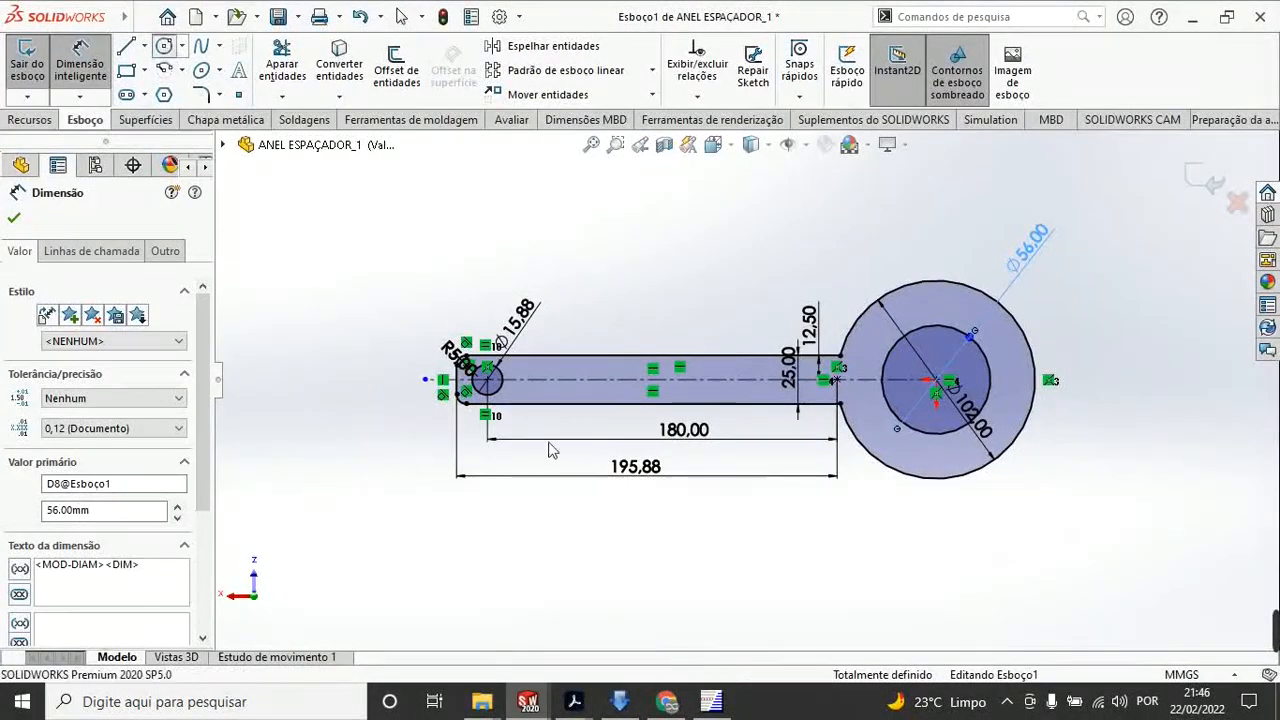
Step: Sketch a circle on the handle's centreline, on the disc side of the 15.88 mm hole, and dimension its diameter to 6 mm
scroll(540, 387, down, 6)
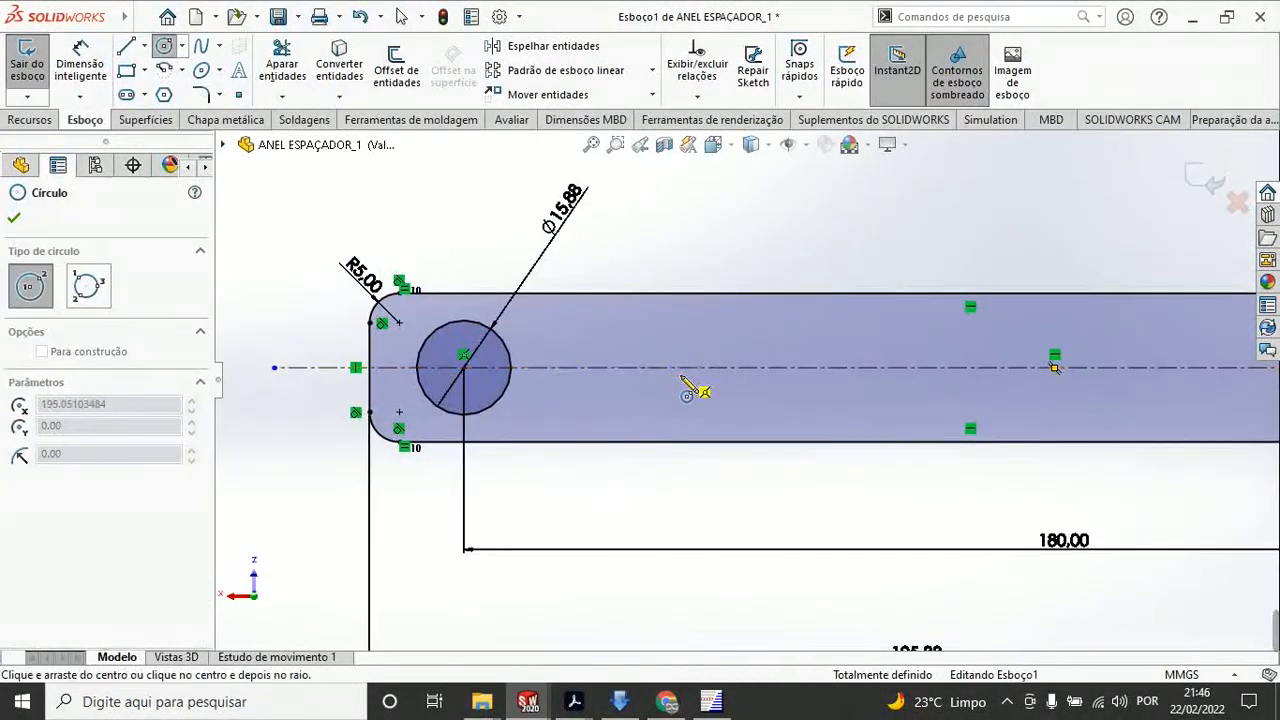
click(680, 374)
click(689, 383)
click(80, 56)
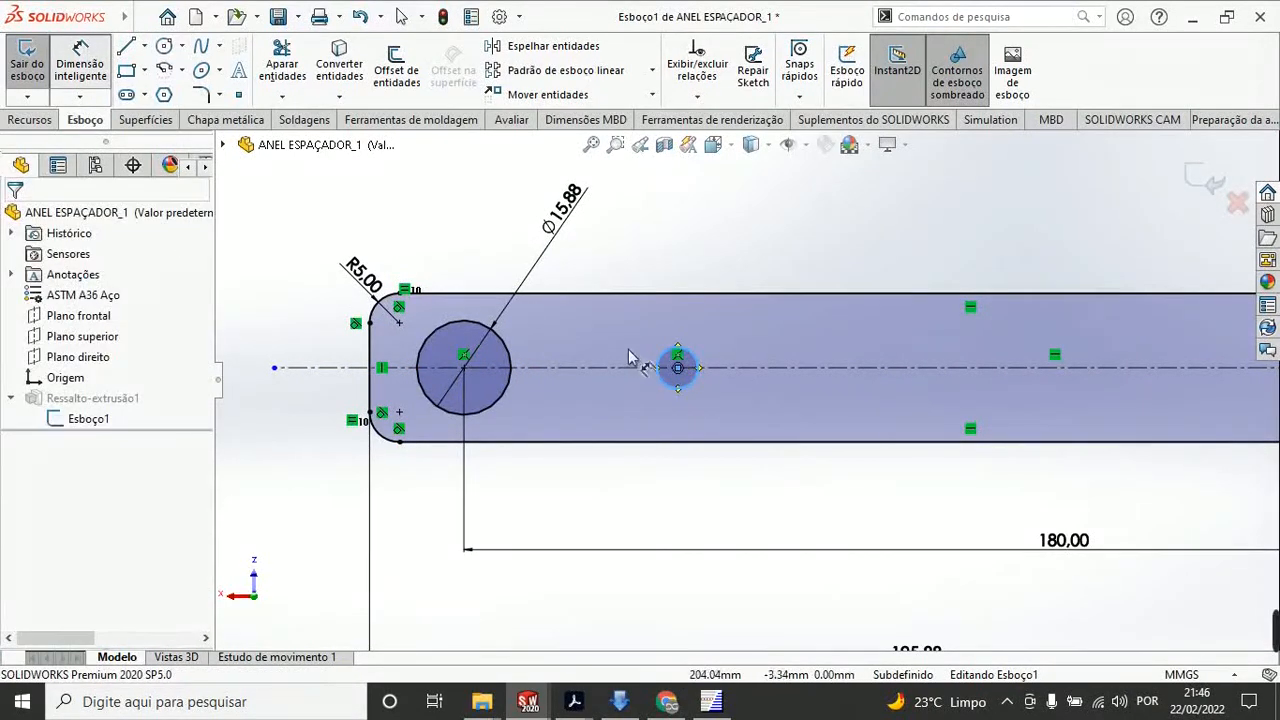
click(697, 362)
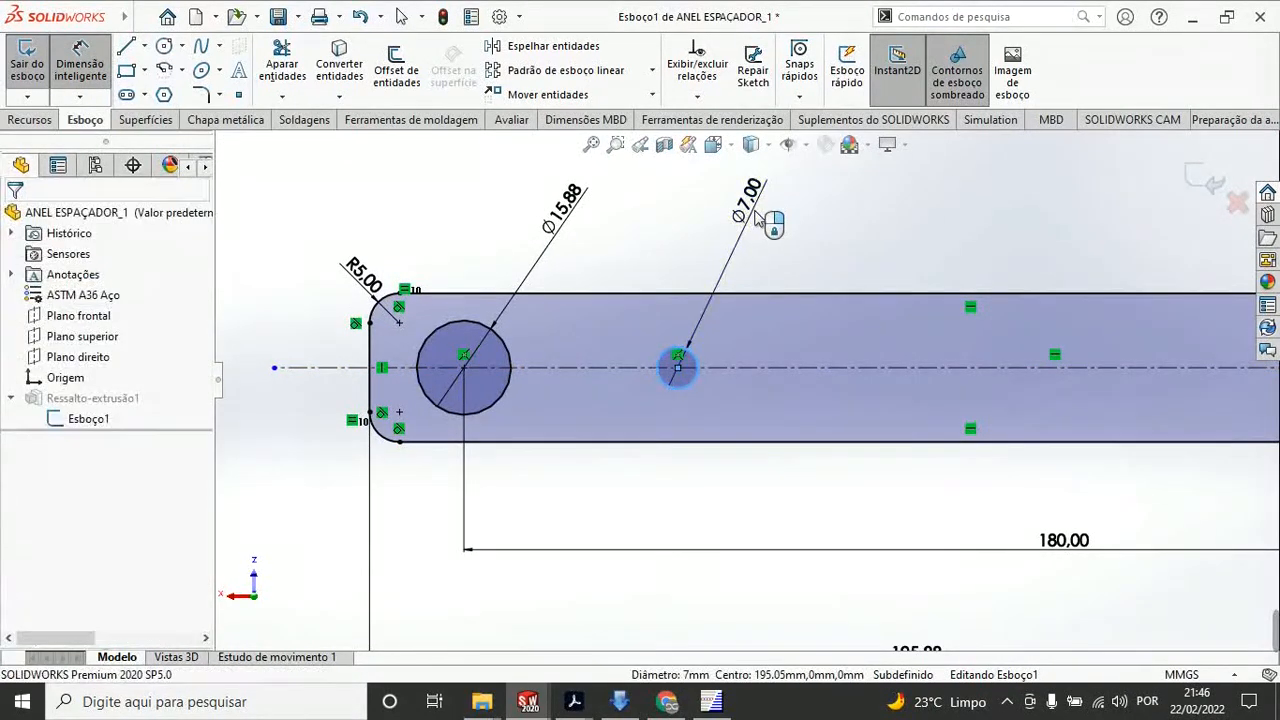
click(757, 220)
text(6)
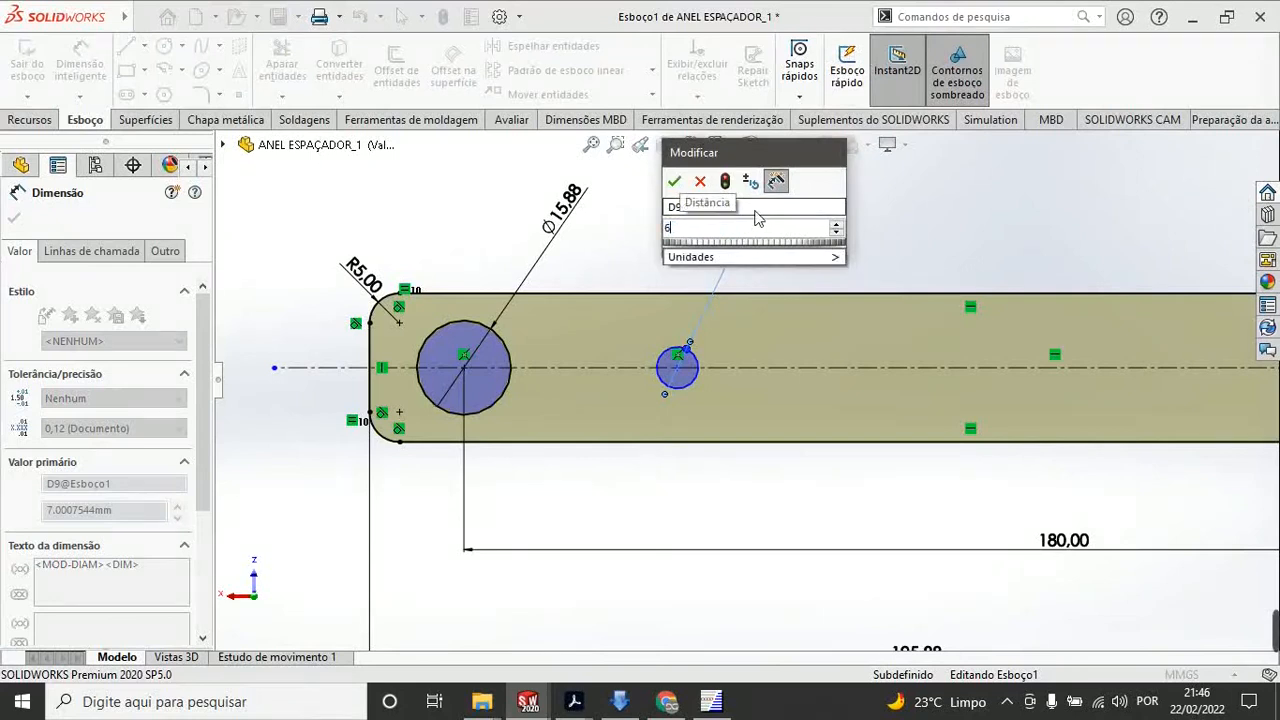
key(Return)
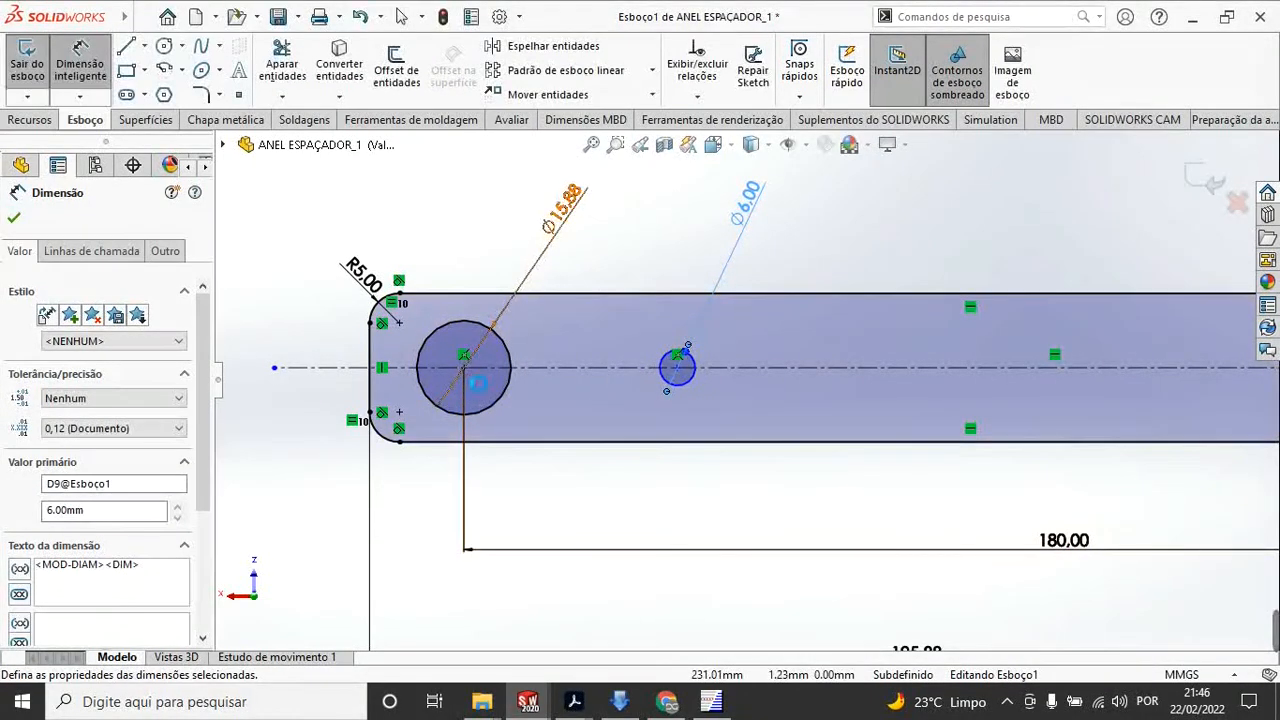
Step: Dimension the centre distance between the 15.88 mm hole and the 6 mm circle to 50 mm
click(678, 368)
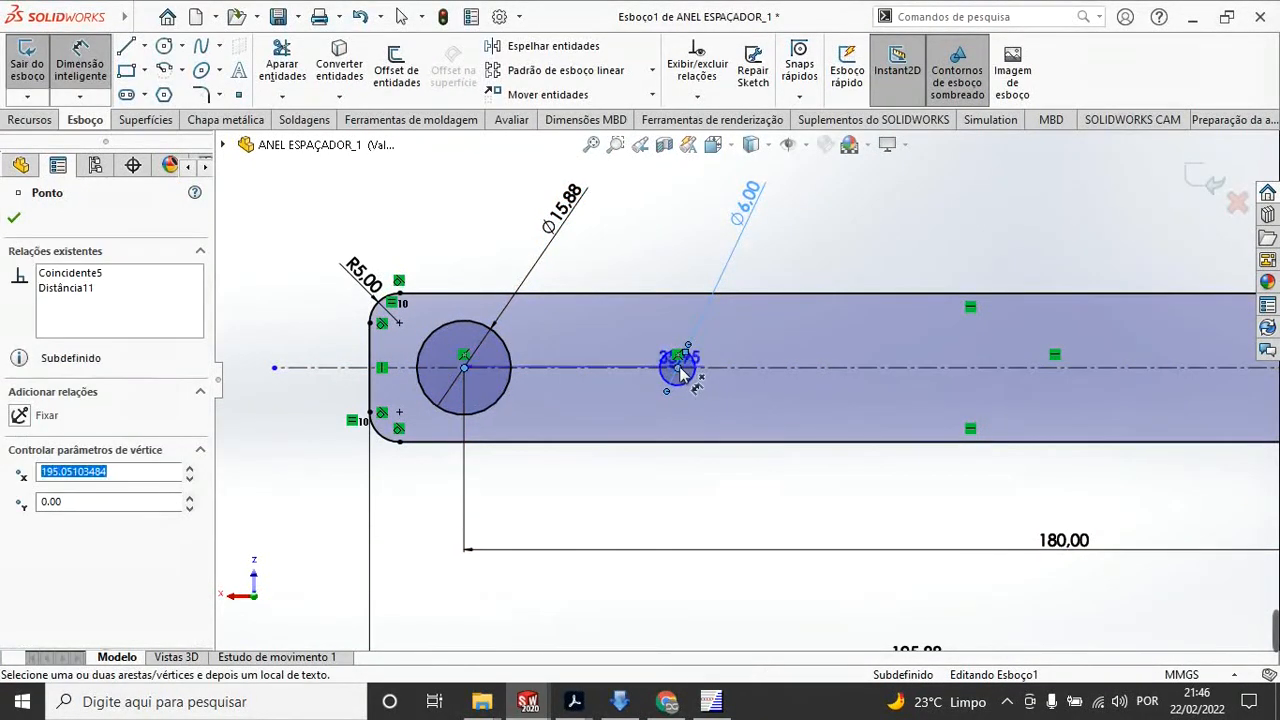
click(657, 497)
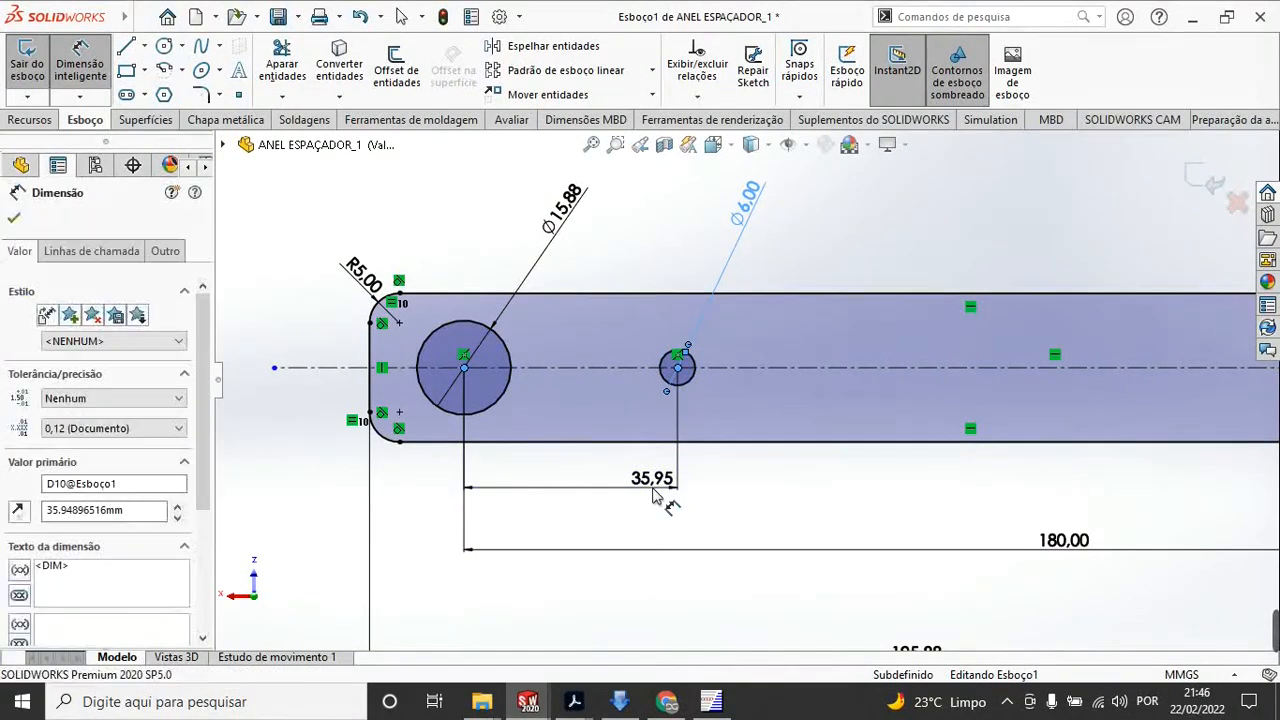
text(50)
key(Return)
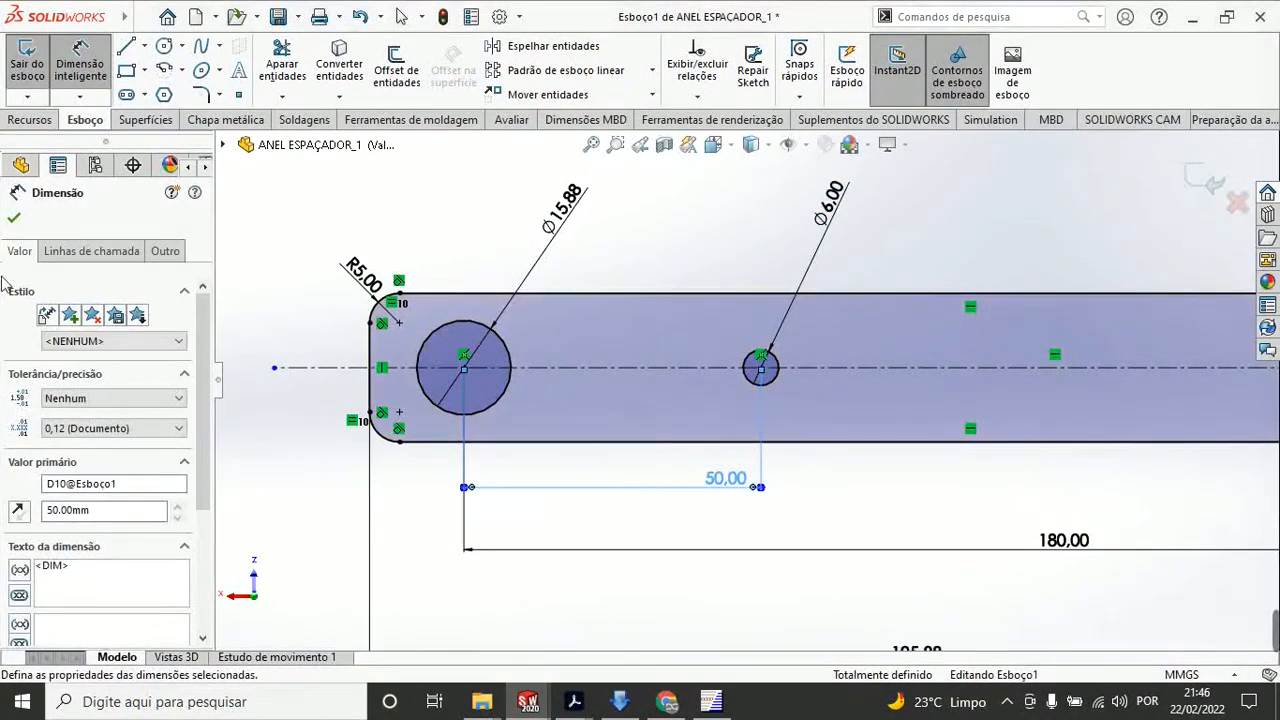
click(14, 217)
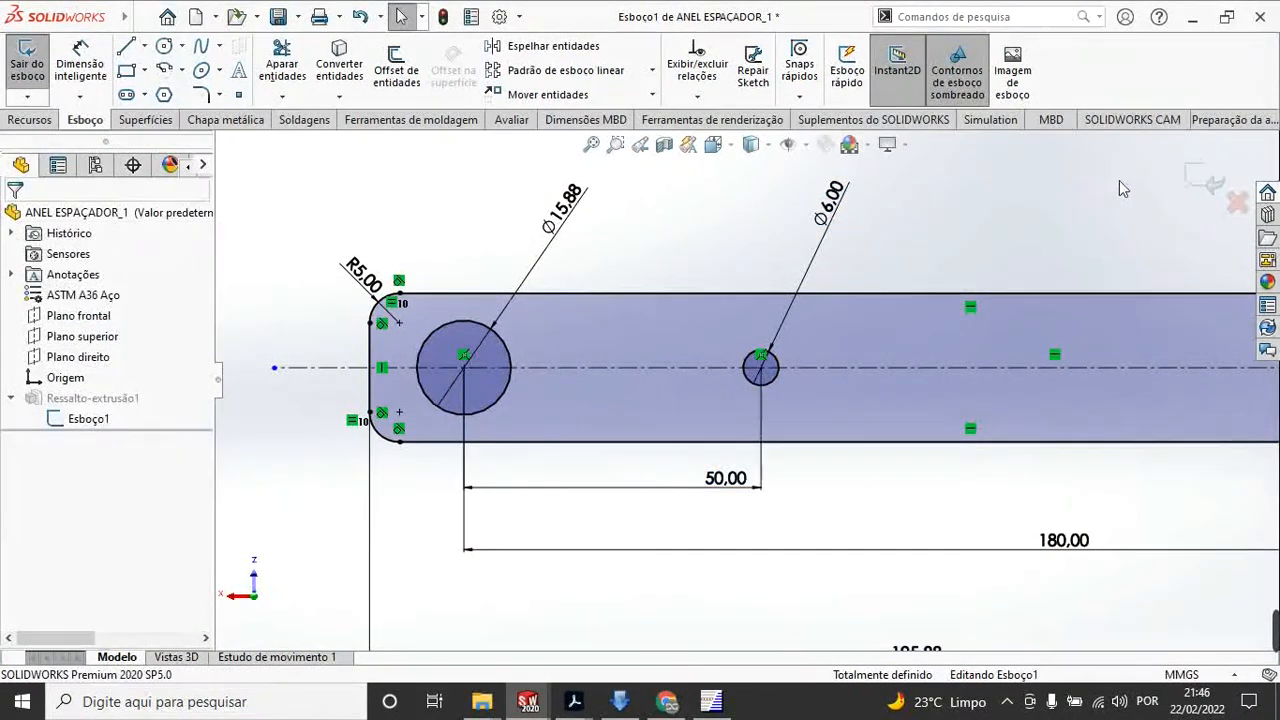
Step: Exit the sketch to rebuild the ring's extrusion, and save the ANEL ESPAÇADOR_1 part
click(1202, 179)
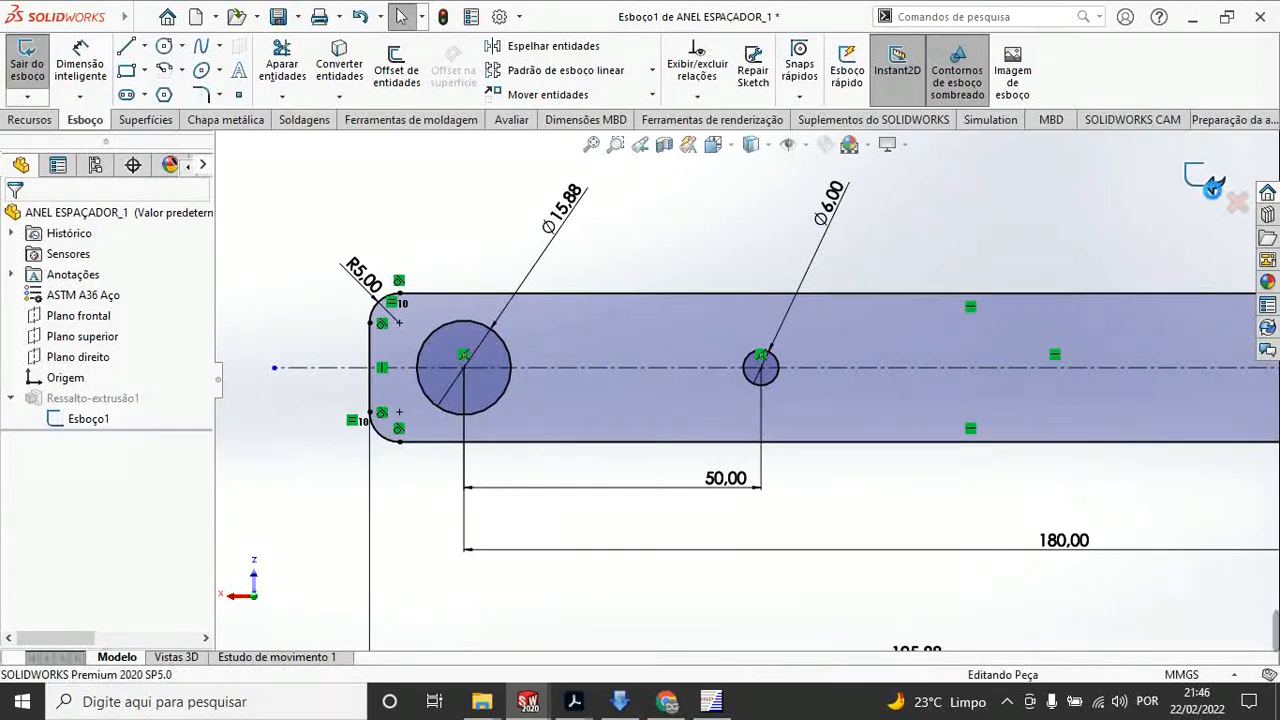
scroll(570, 331, up, 5)
key(f)
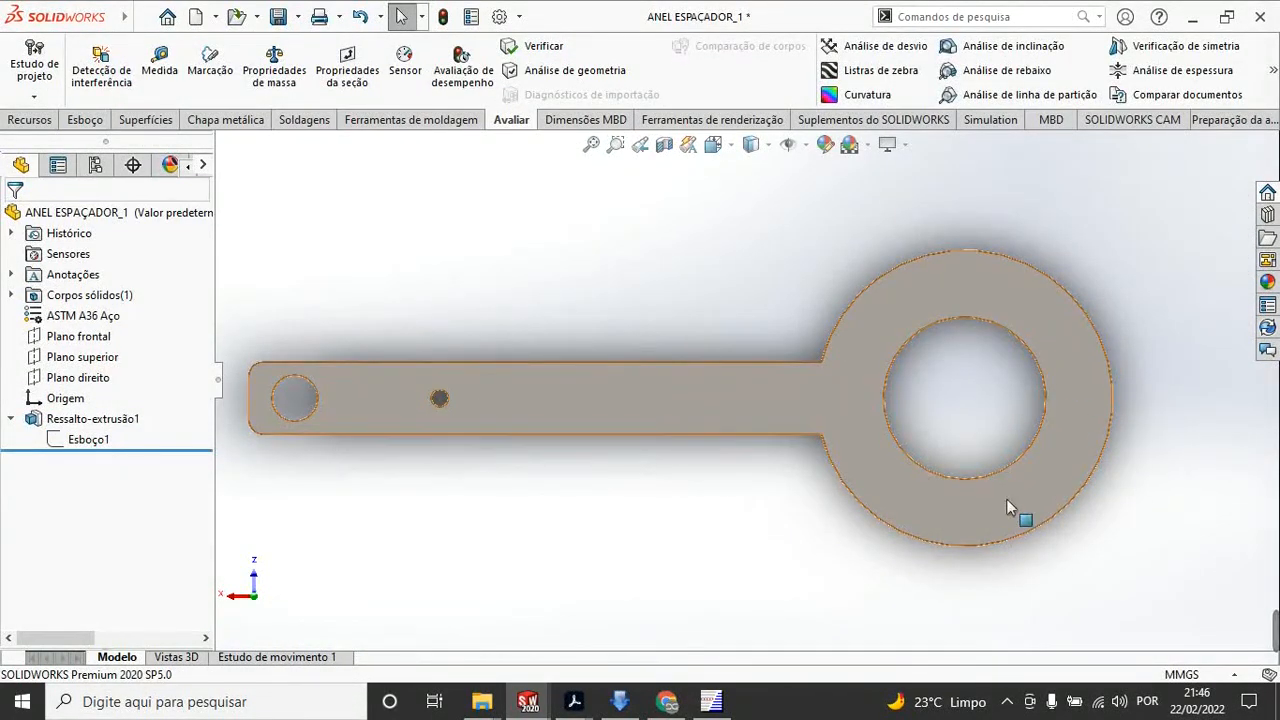
scroll(950, 349, up, 2)
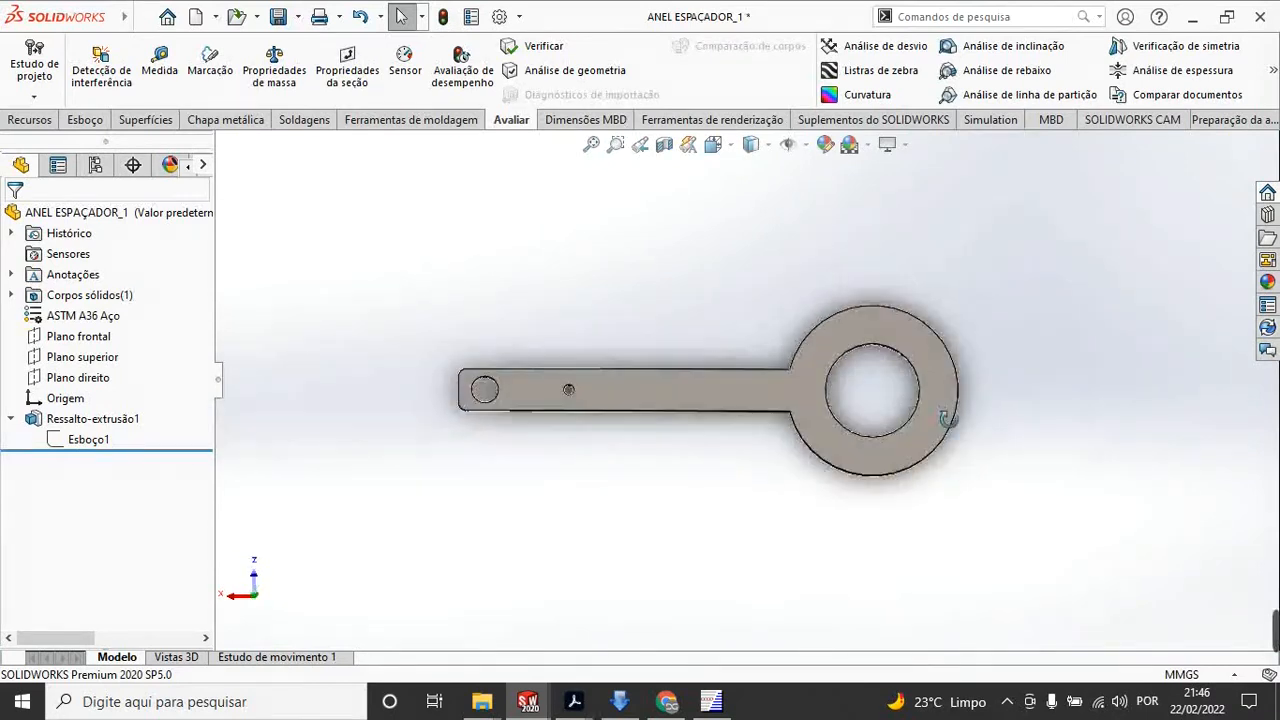
middle_drag(950, 349, 943, 266)
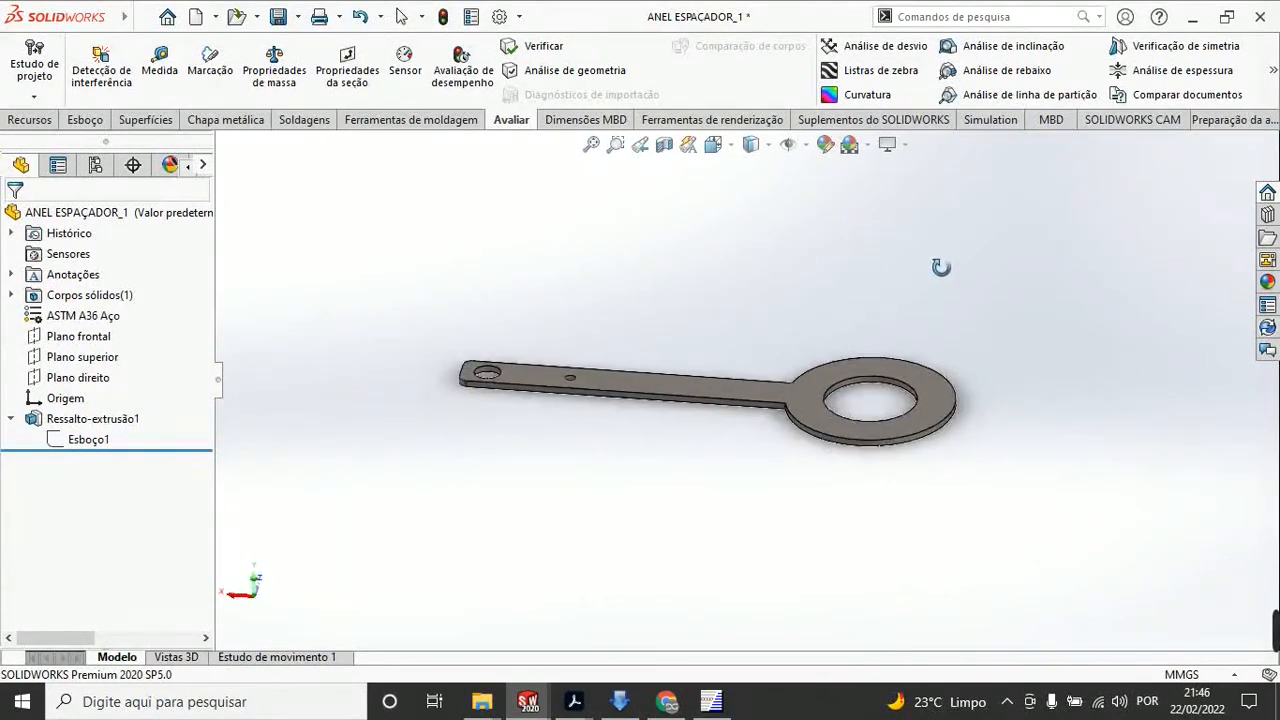
click(278, 16)
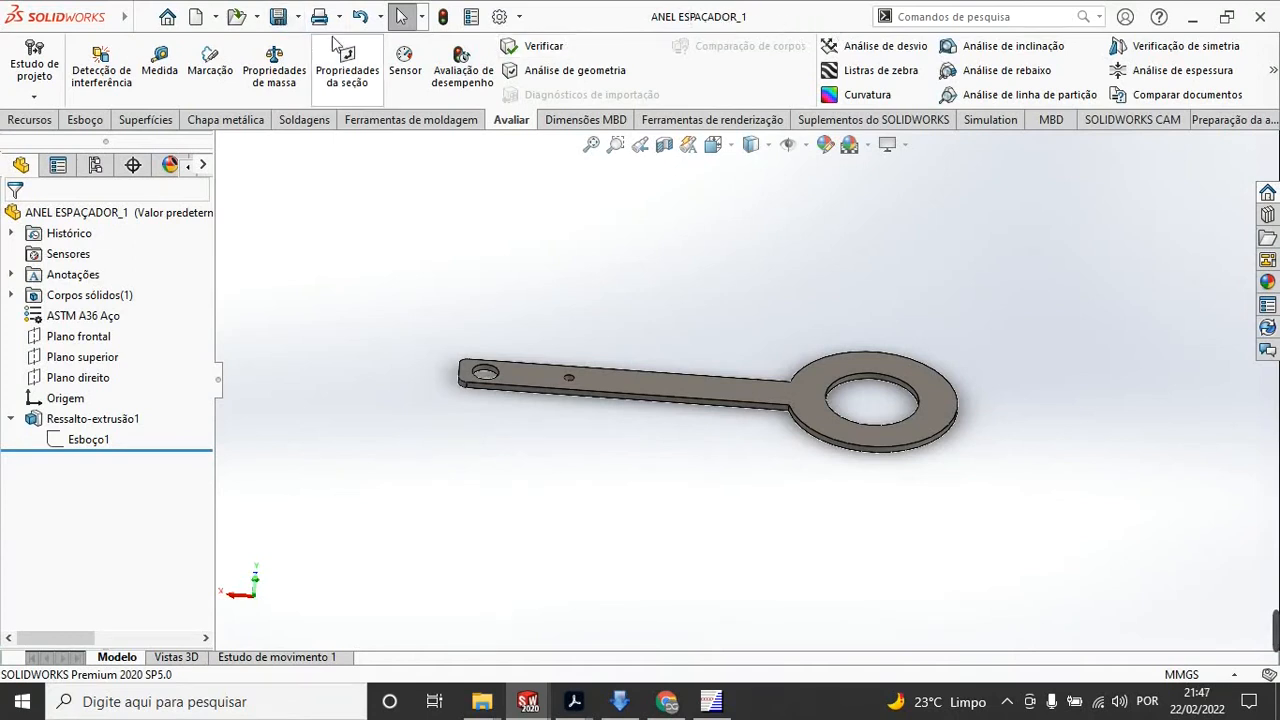
click(298, 16)
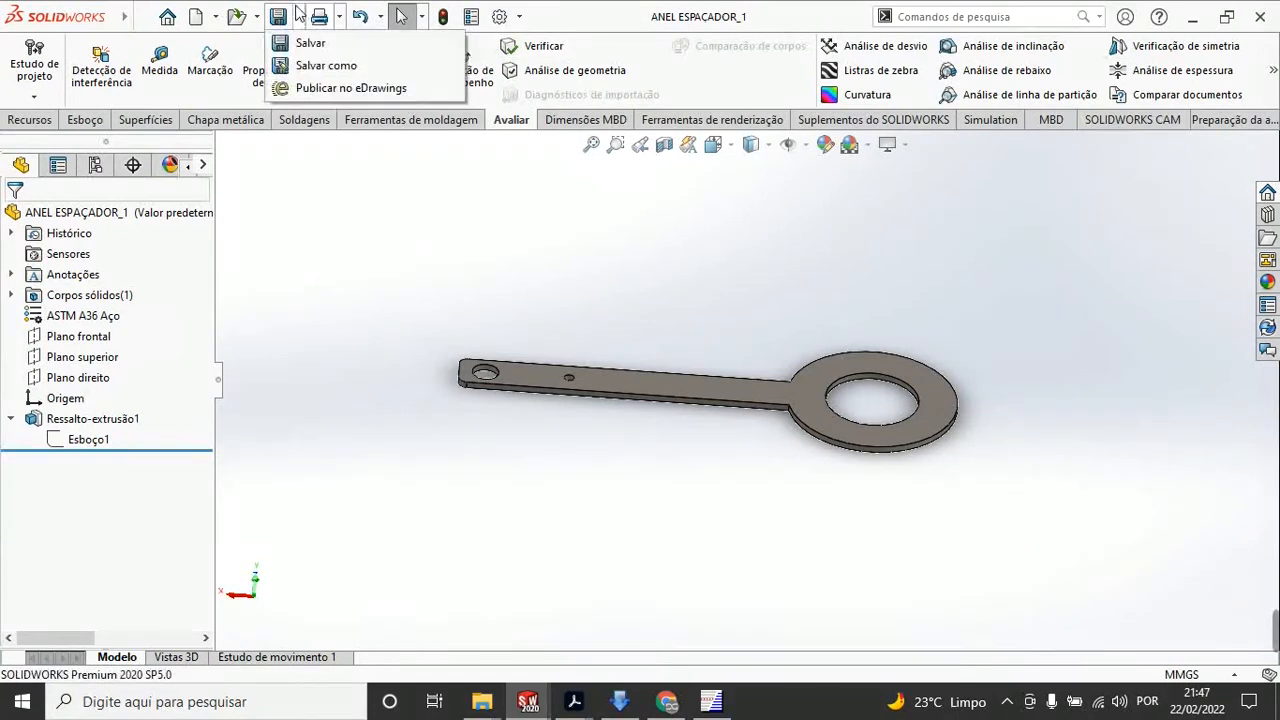
click(597, 9)
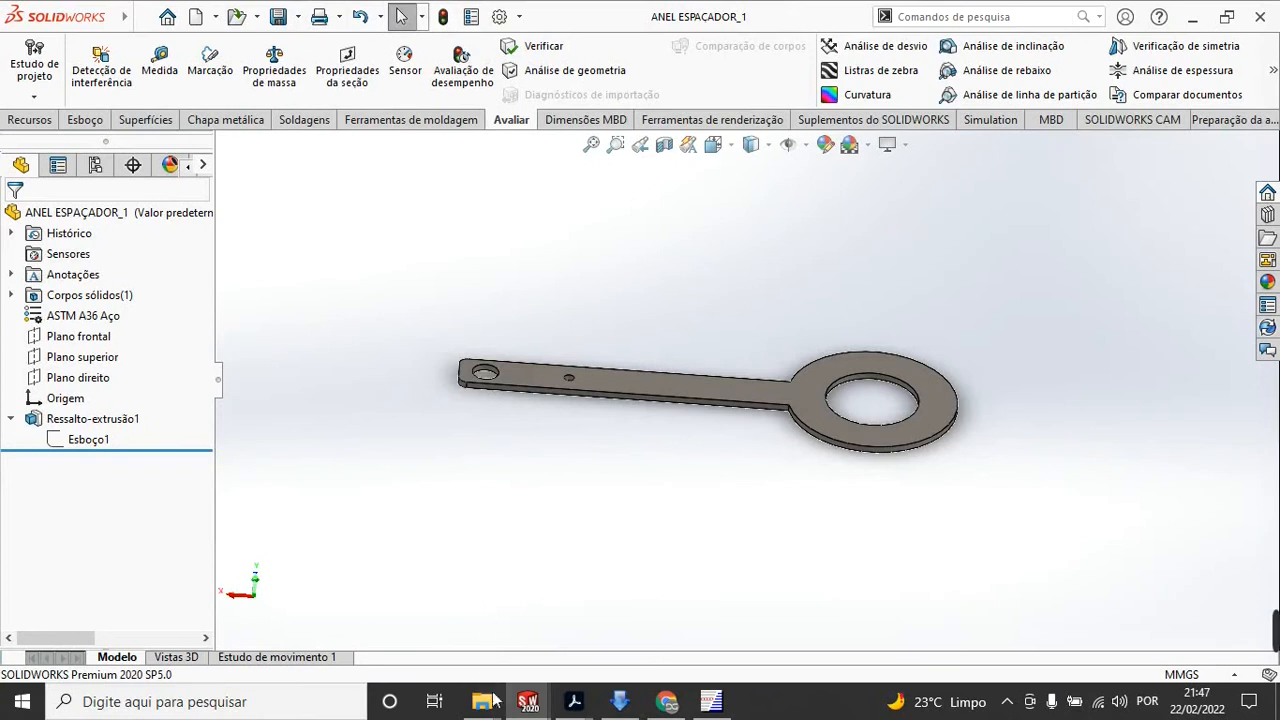
Step: Close the empty part Peça2 and the media file converter window
mouse_move(521, 705)
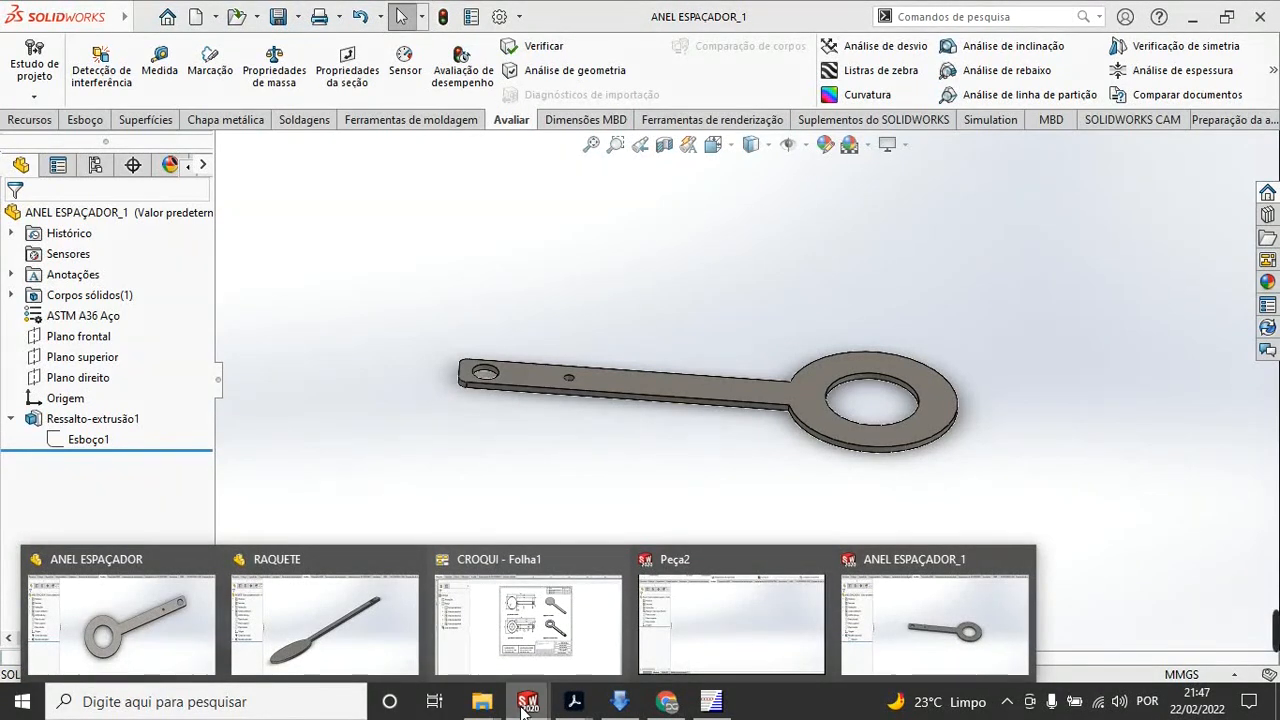
click(730, 622)
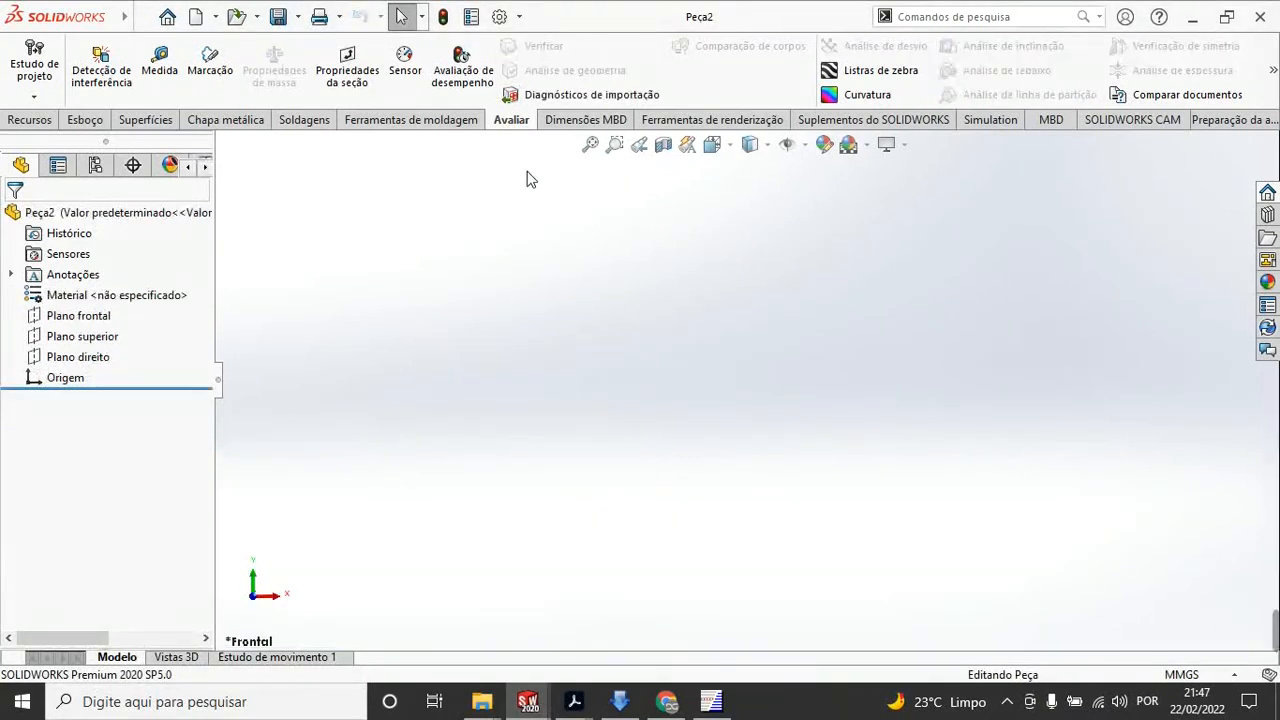
click(1260, 16)
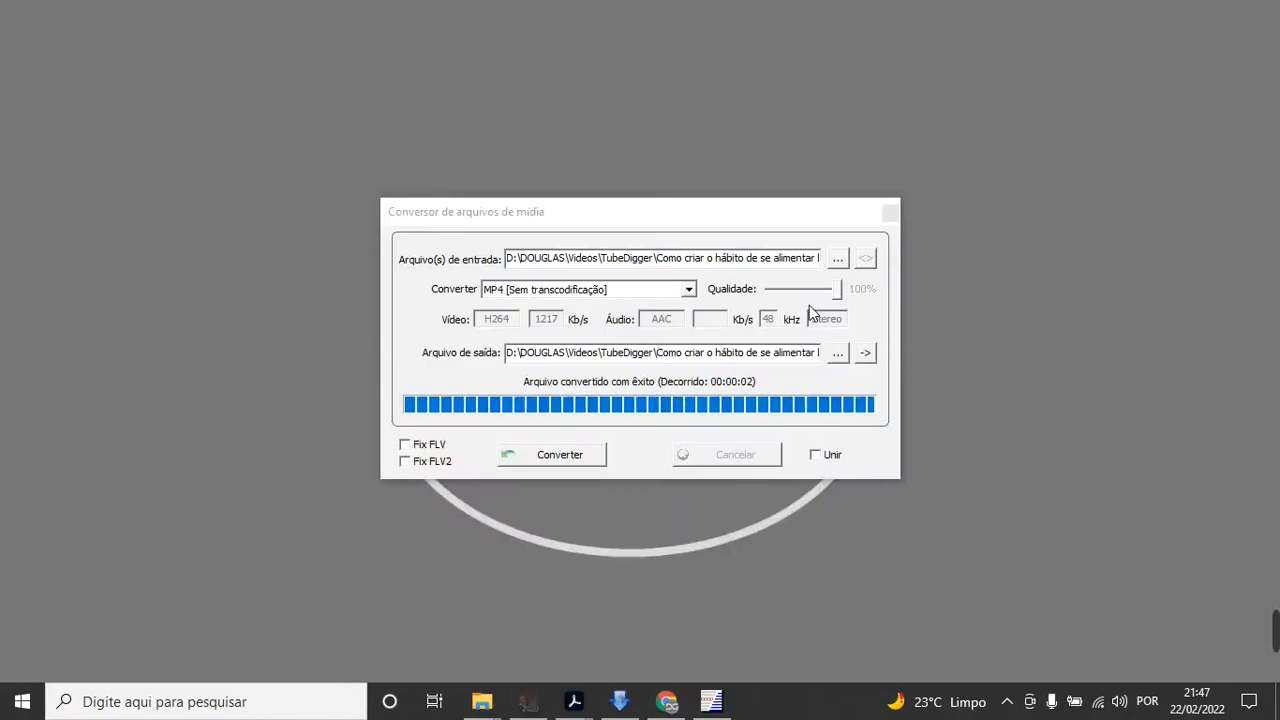
click(891, 213)
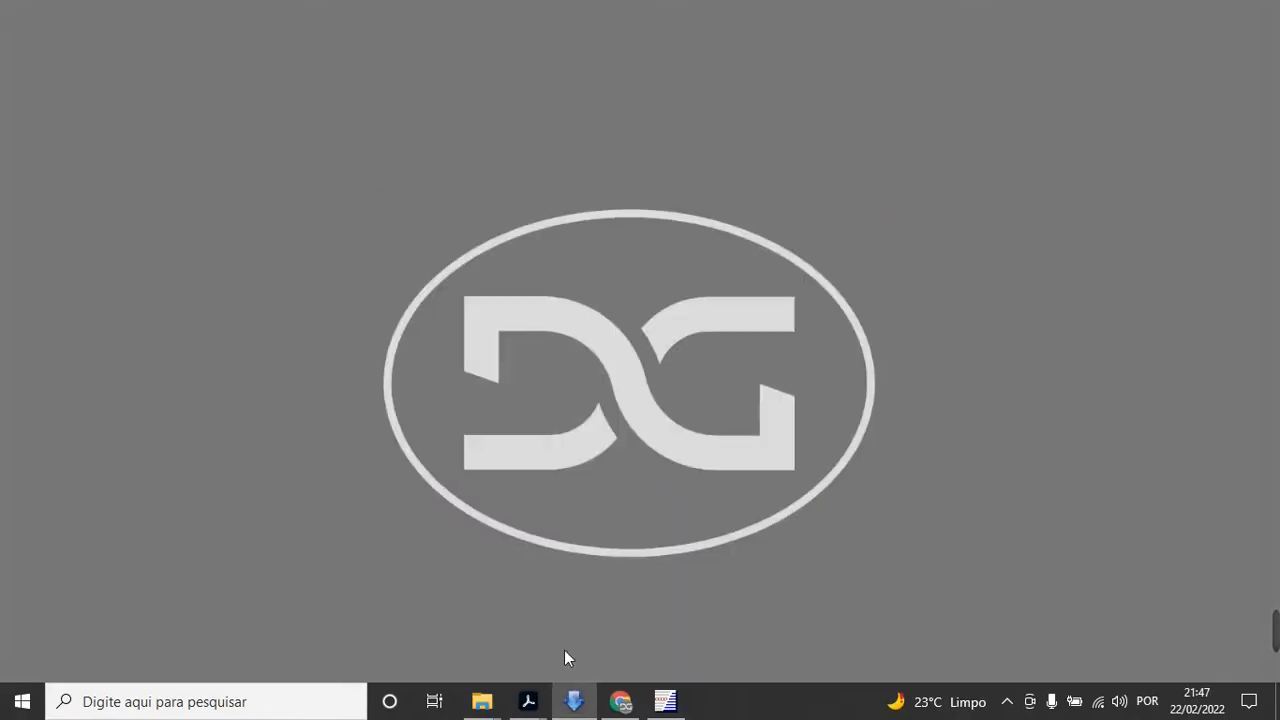
Step: Check the saved ANEL ESPAÇADOR_1 part among the files of the AULA 1 lesson folder in File Explorer
mouse_move(482, 702)
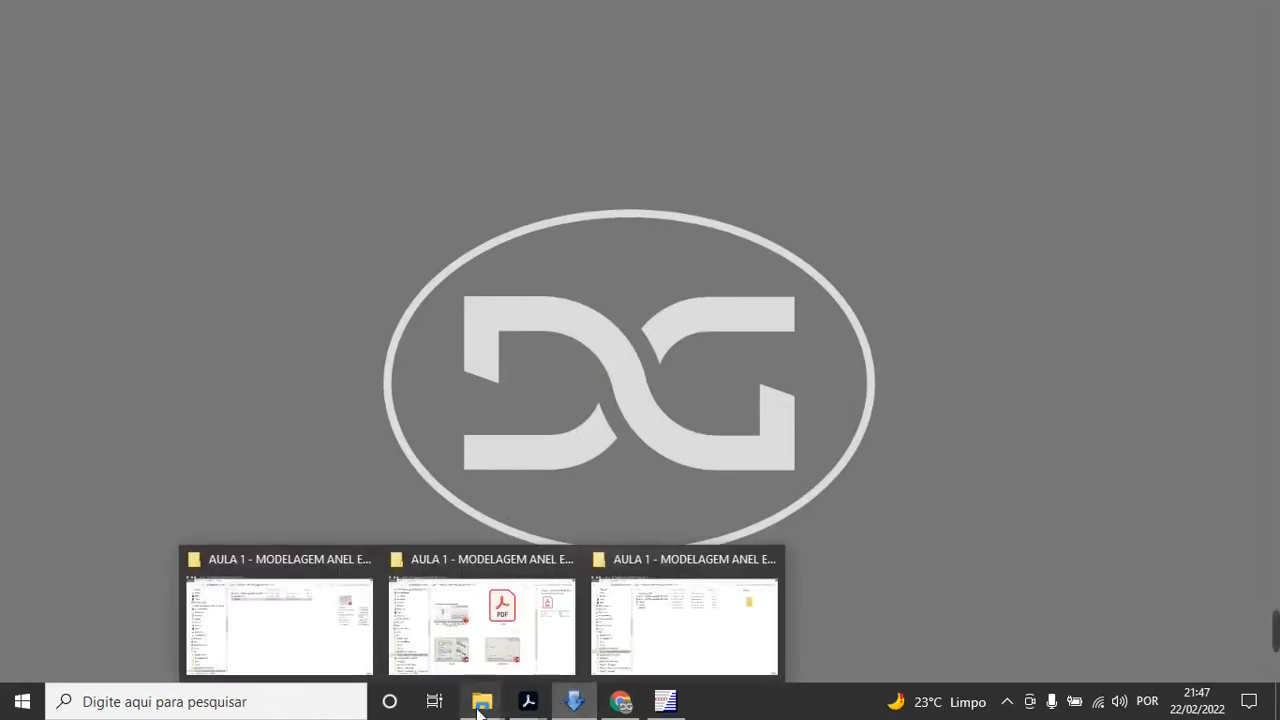
click(517, 627)
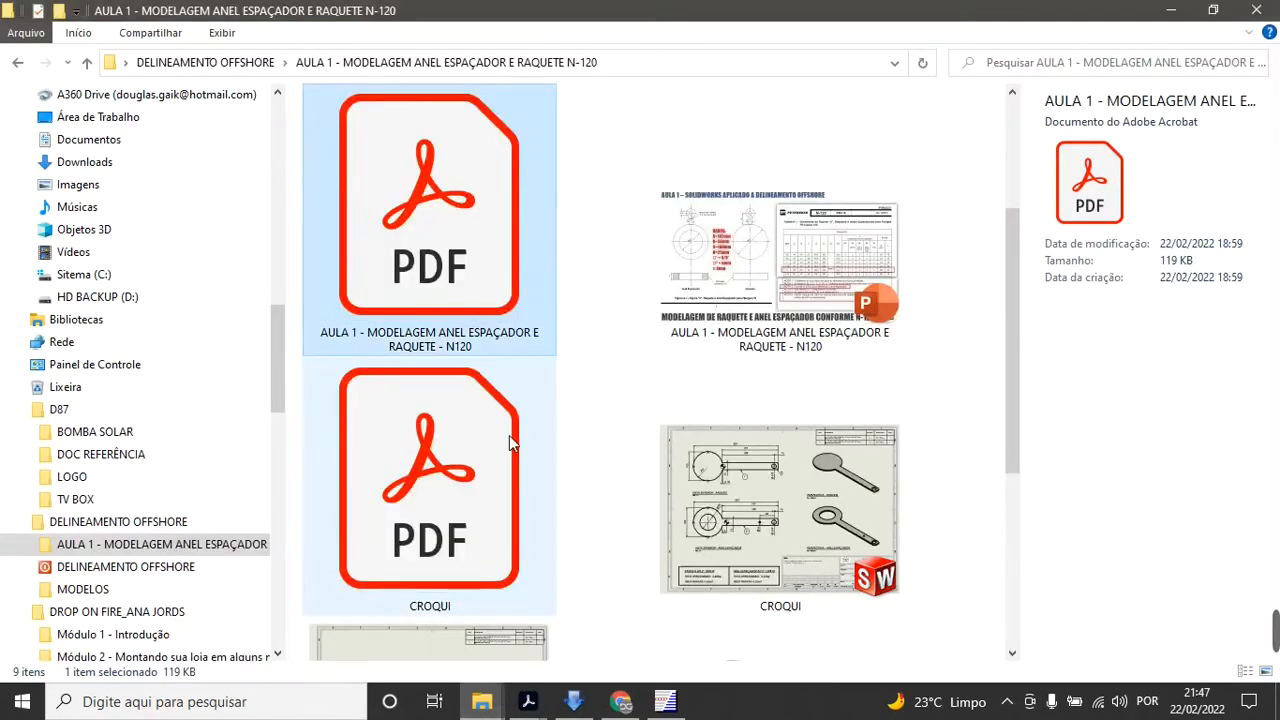
scroll(509, 435, up, 2)
click(785, 188)
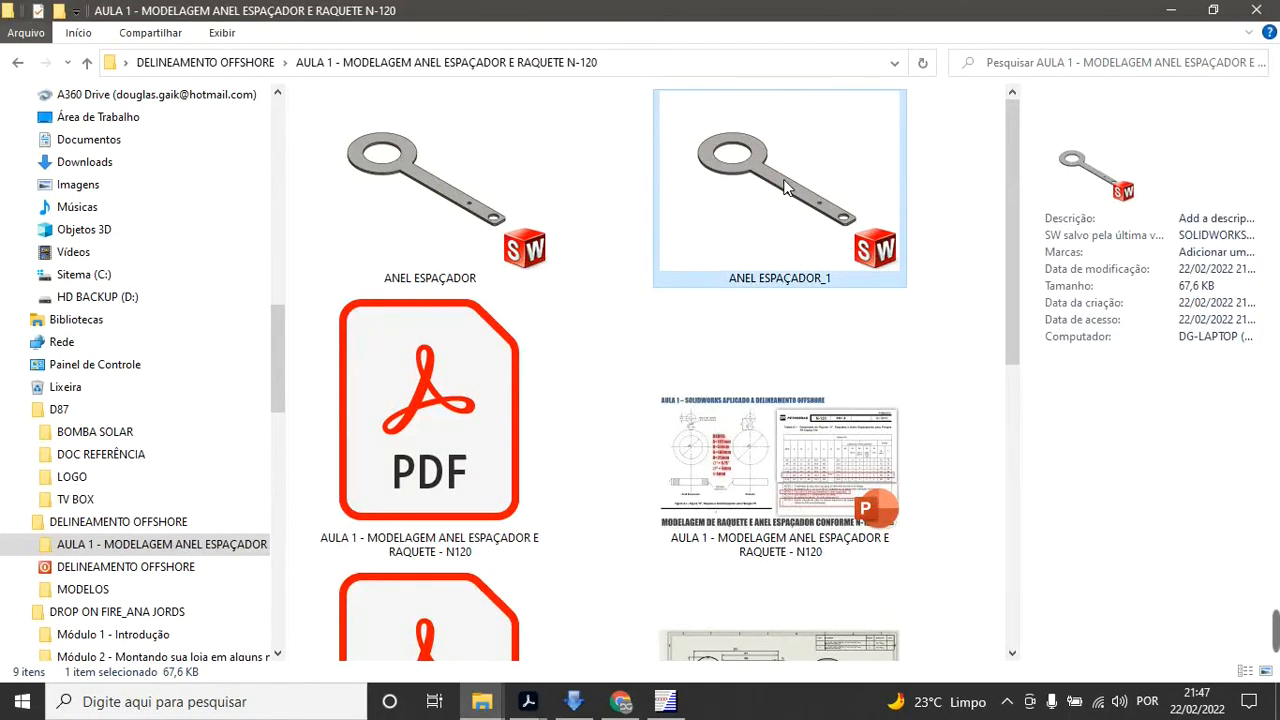
scroll(785, 188, down, 4)
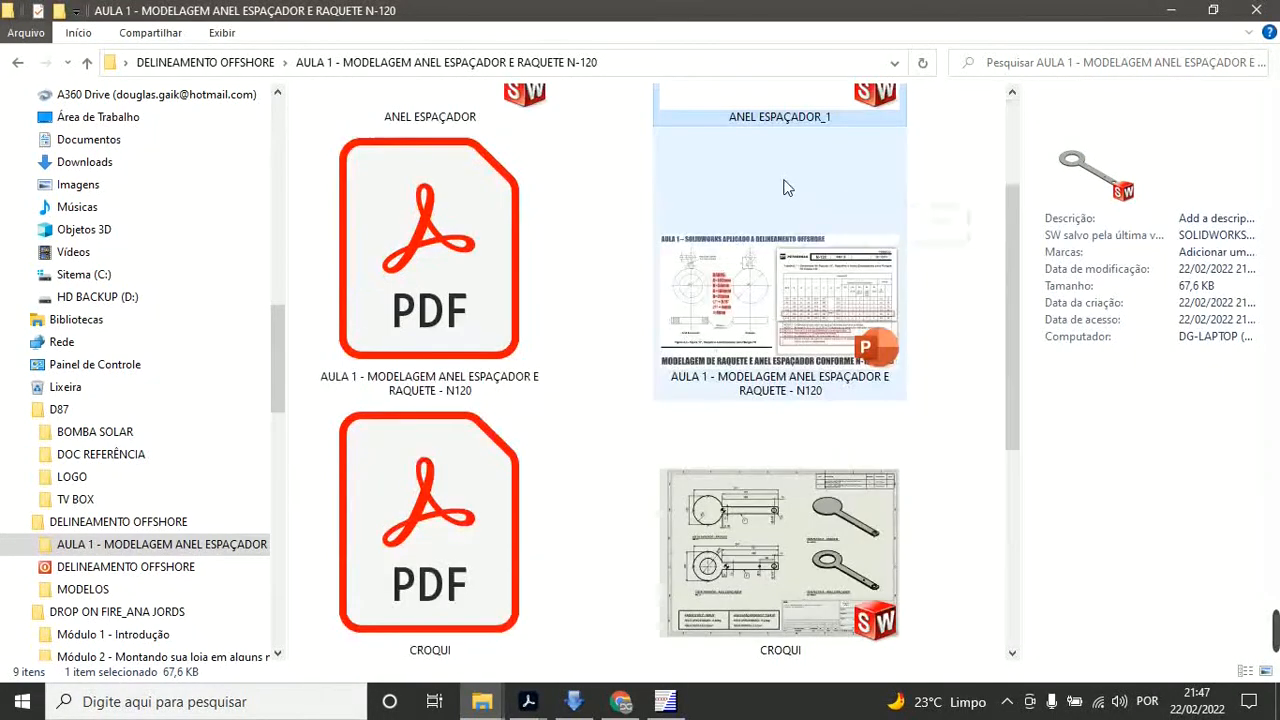
scroll(797, 248, up, 4)
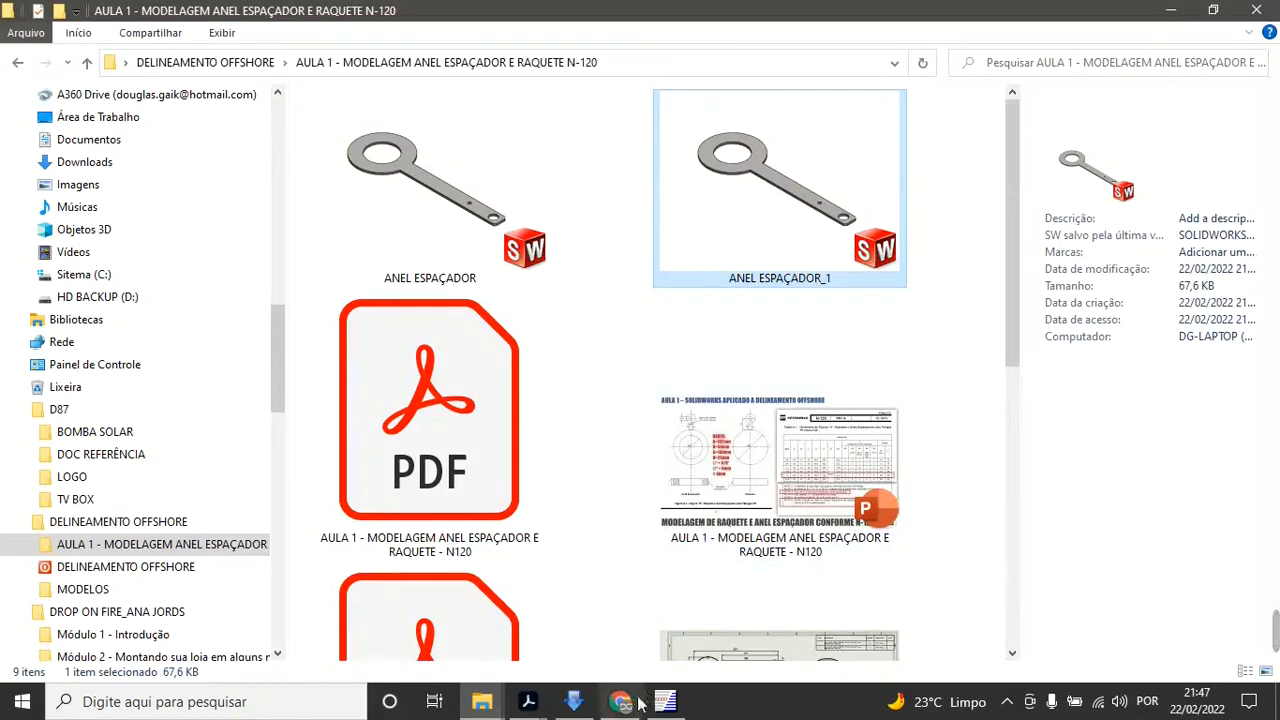
click(1169, 12)
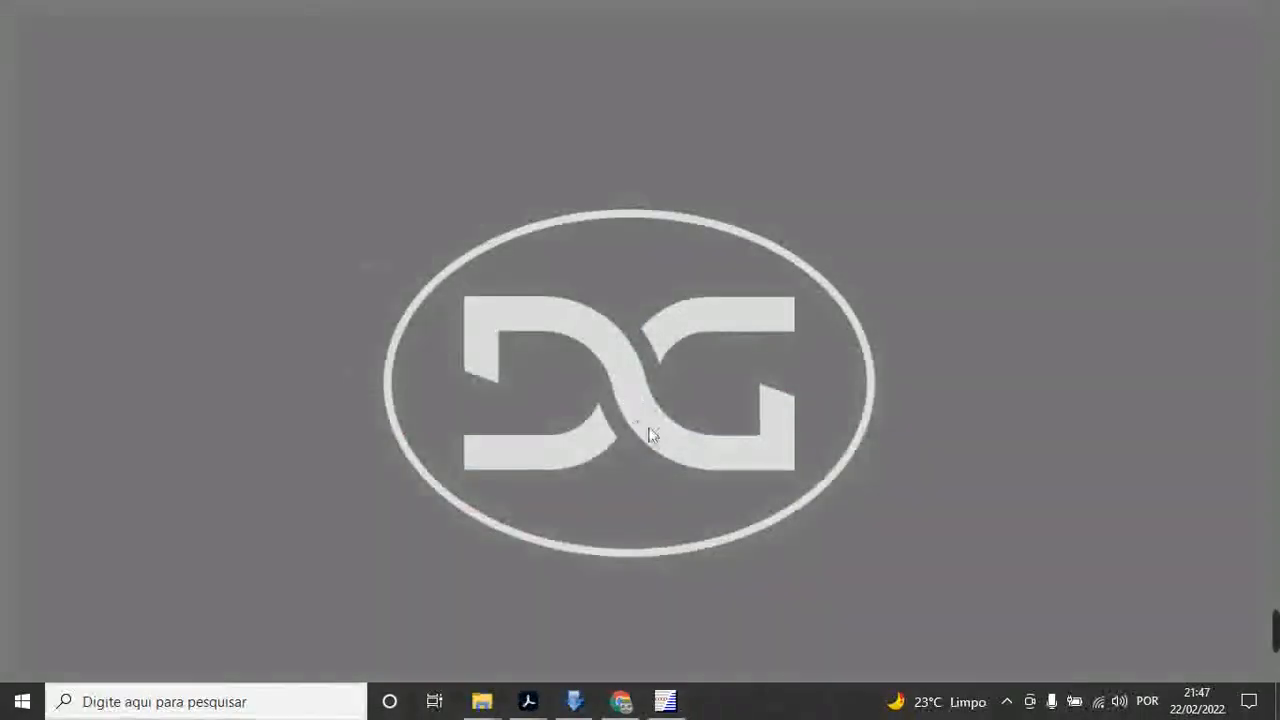
Step: Start SOLIDWORKS 2020 and dismiss the SOLIDWORKS Manage configuration file request without choosing a file
click(15, 709)
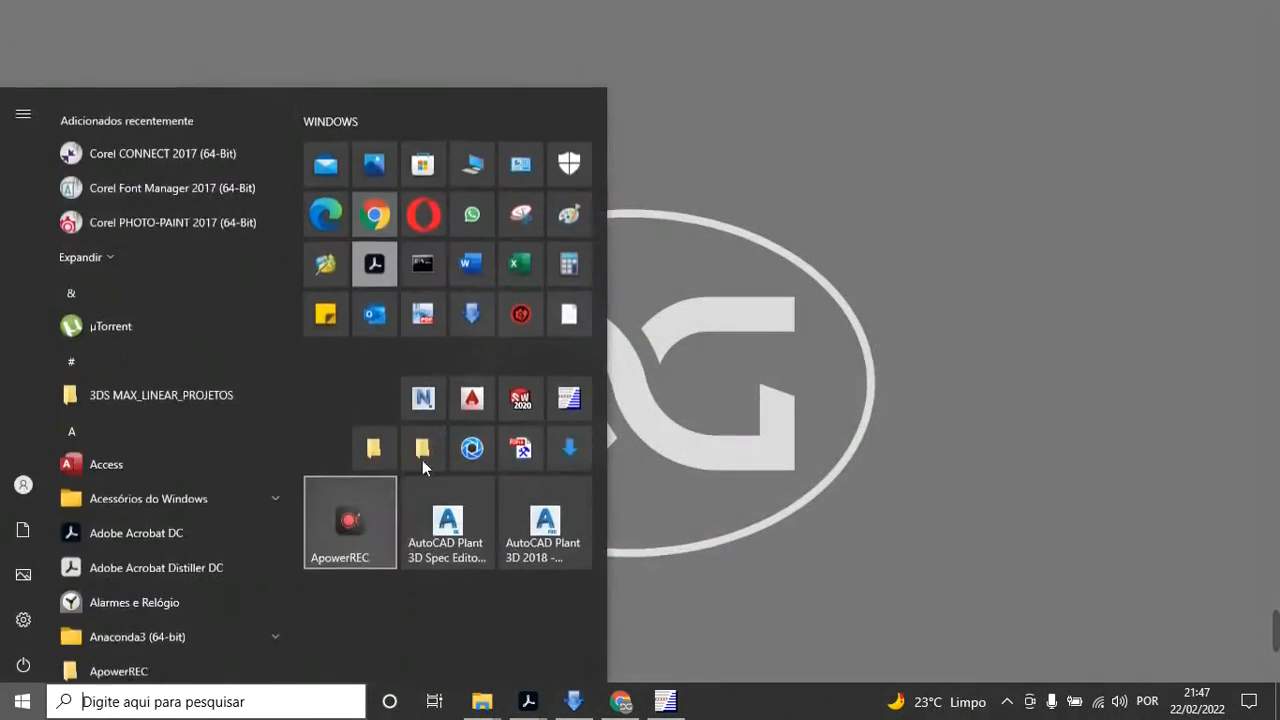
click(519, 380)
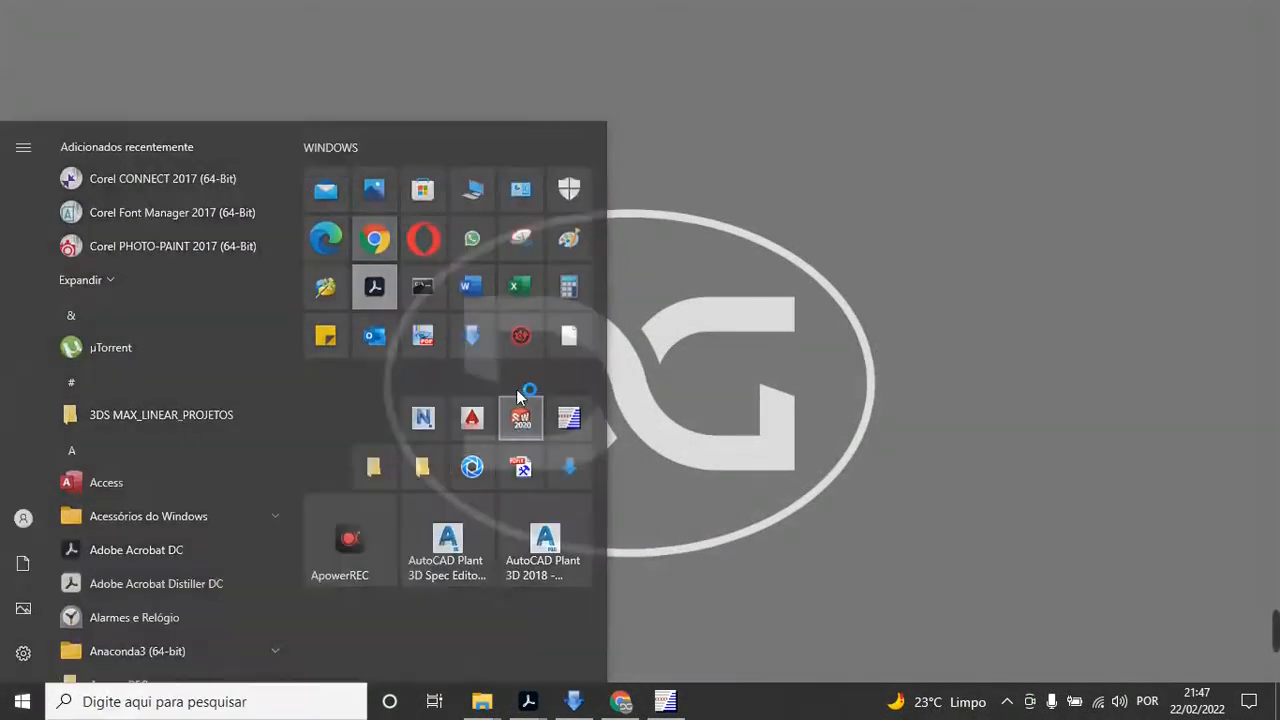
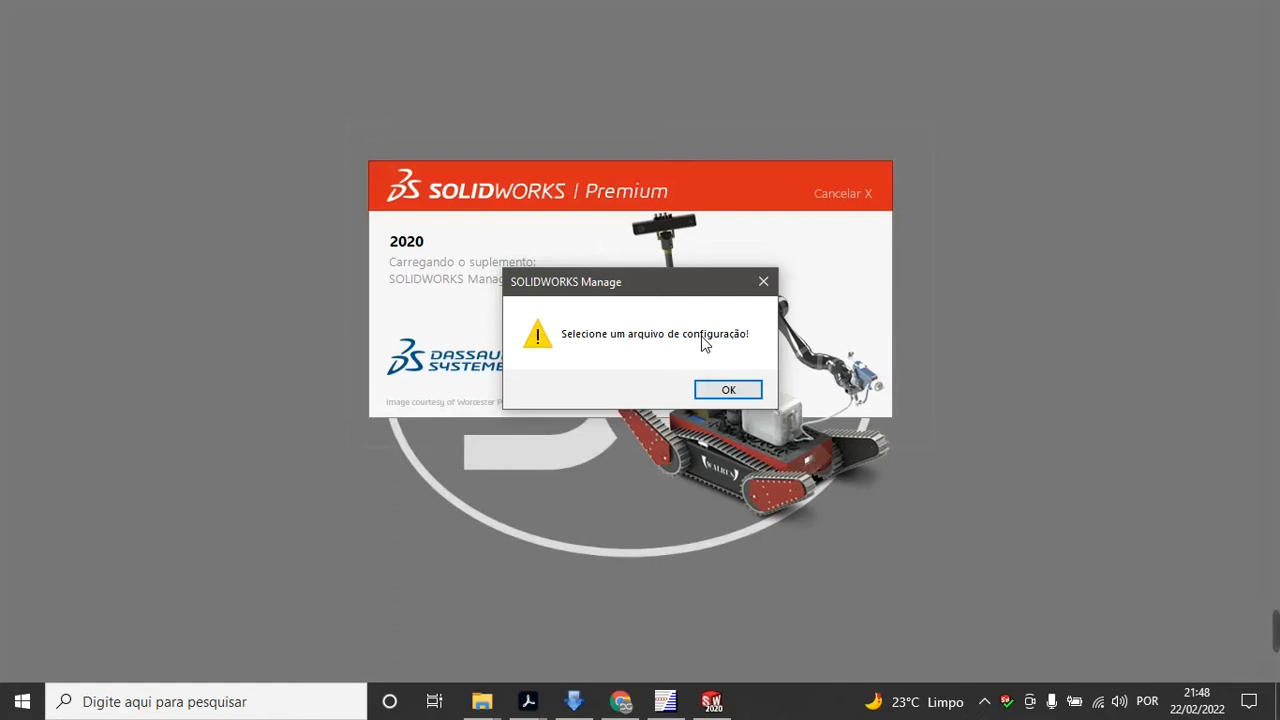
click(763, 290)
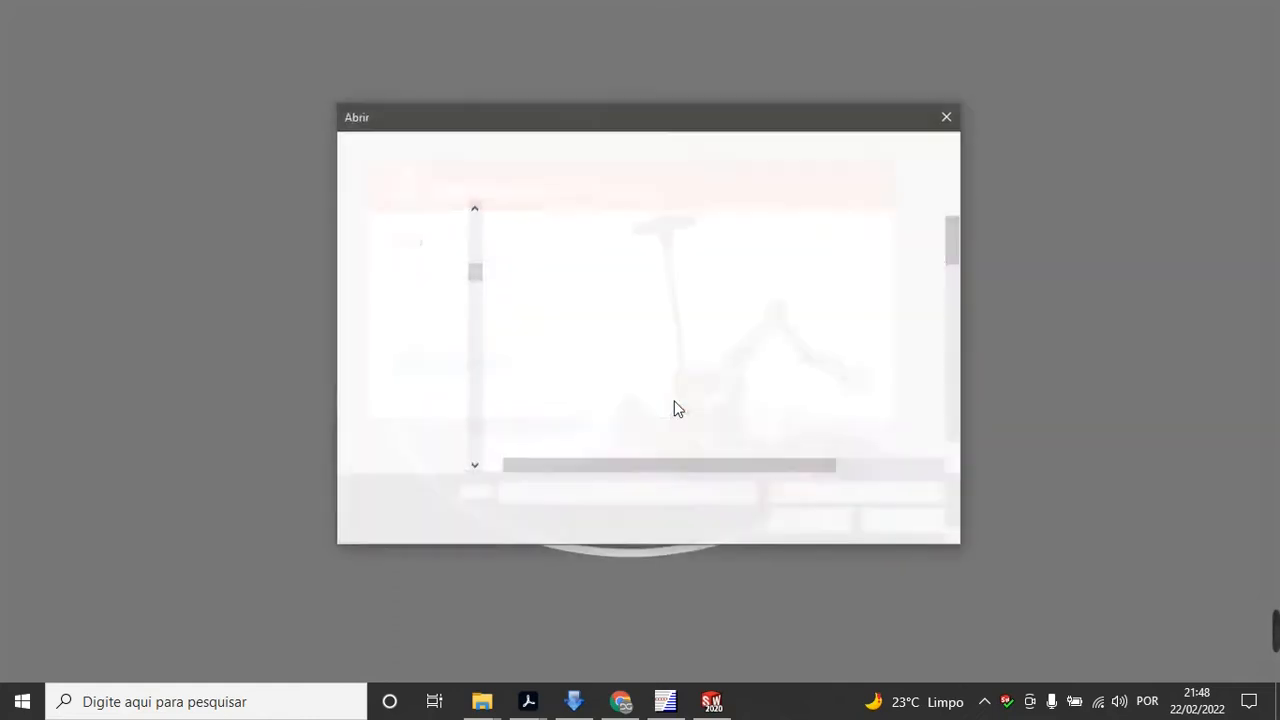
click(920, 526)
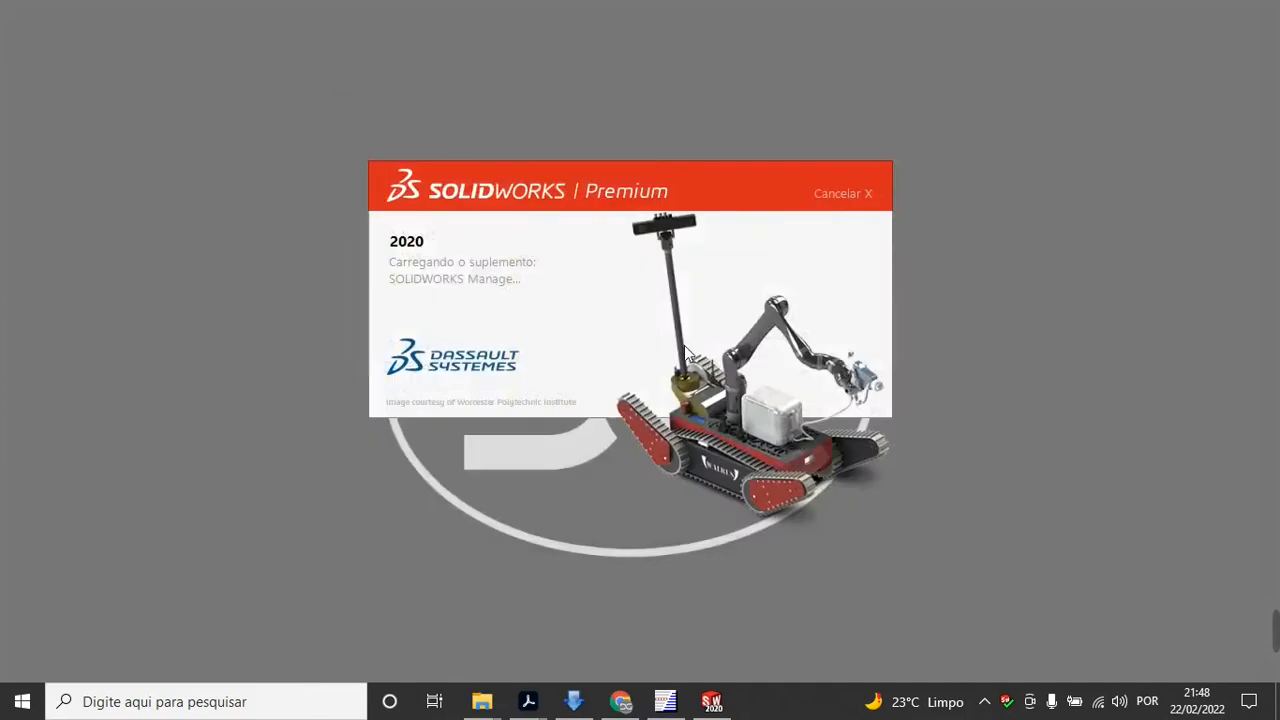
click(655, 379)
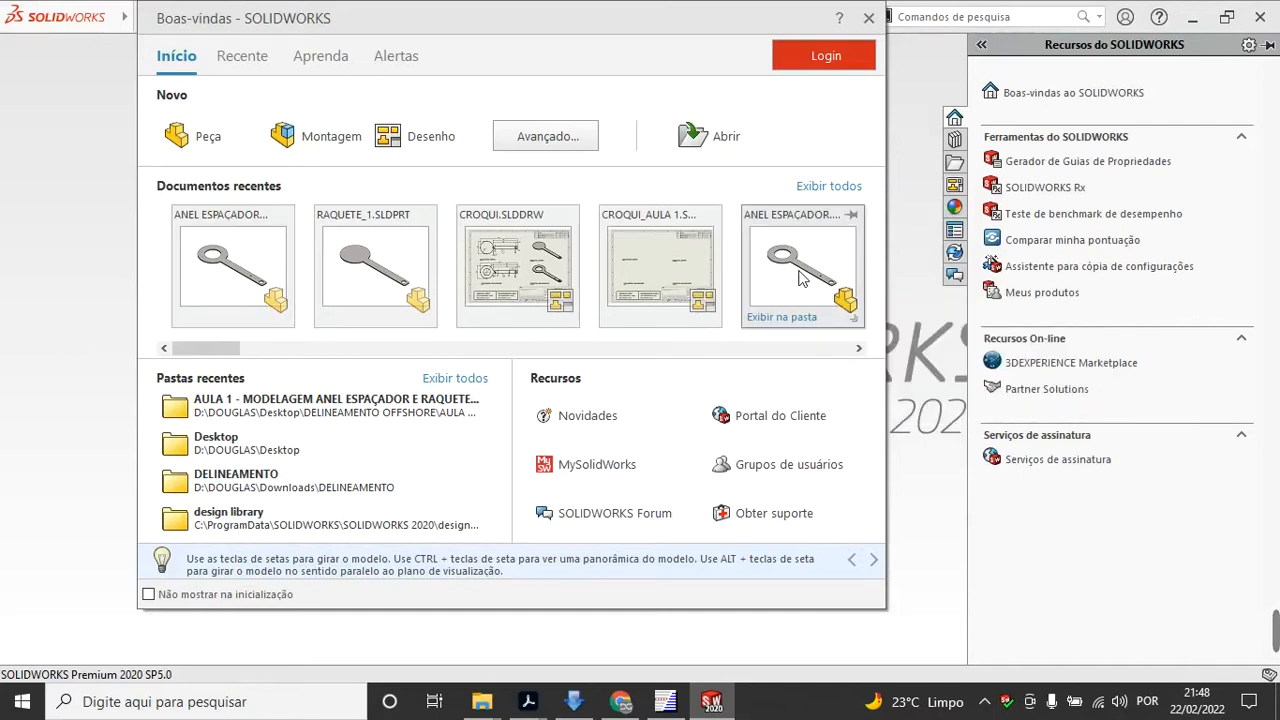
Step: Open the recent ANEL ESPAÇADOR part and create a new drawing from it
click(801, 270)
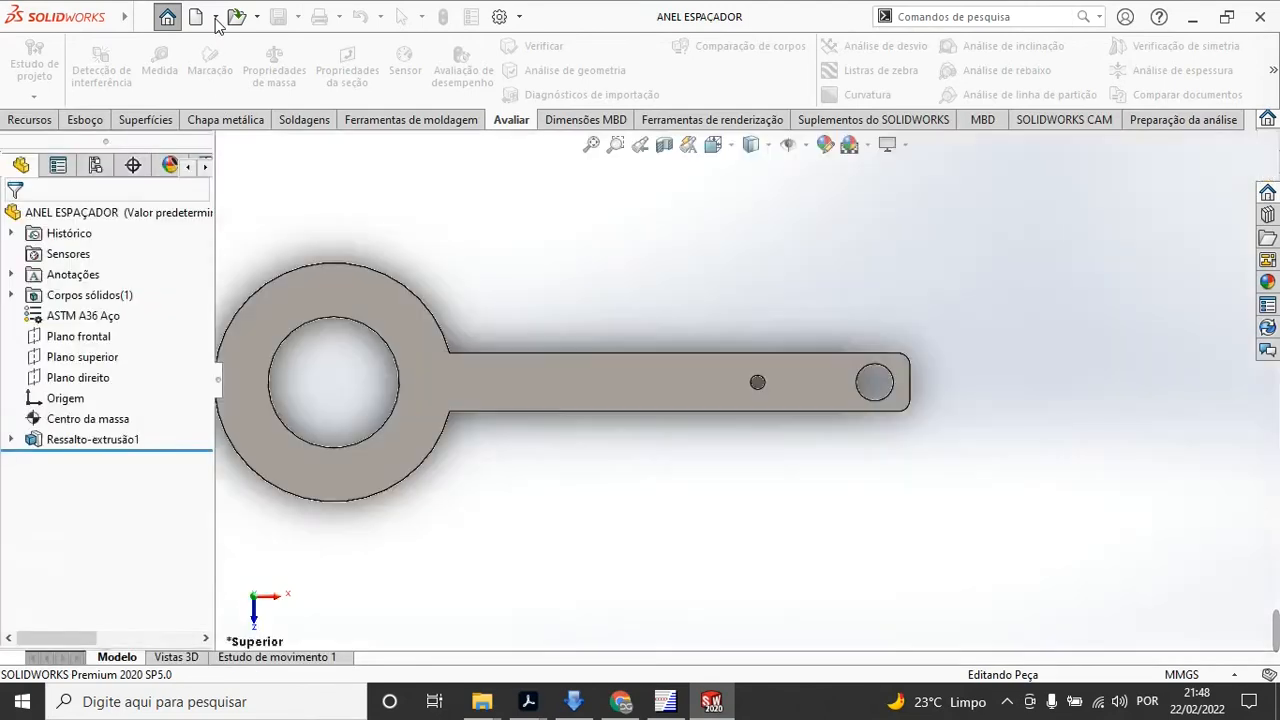
click(216, 17)
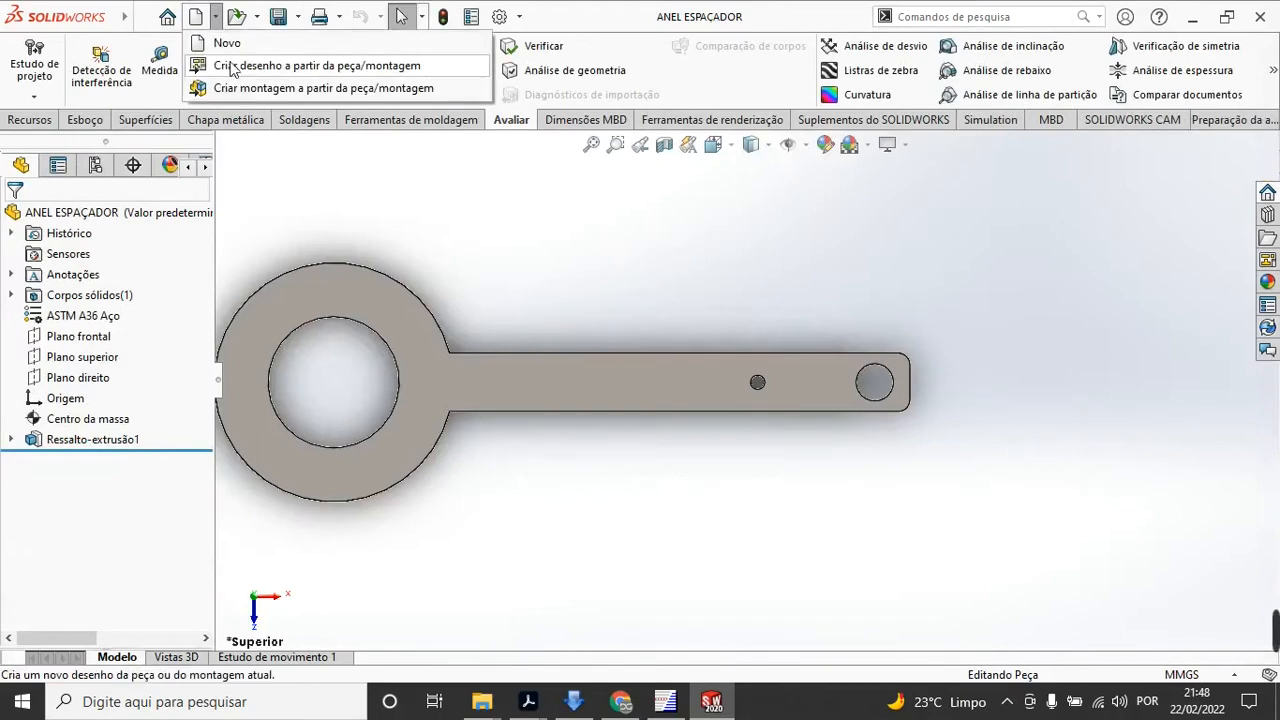
click(361, 70)
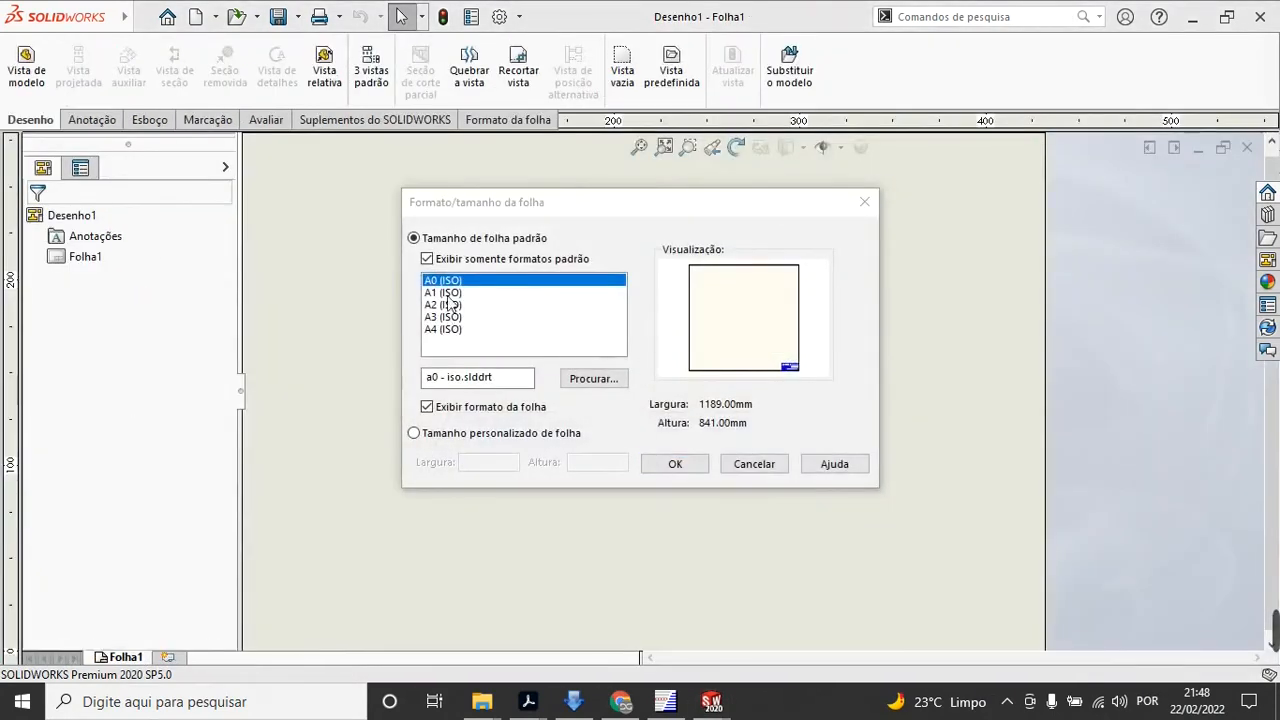
Step: Preview the standard ISO sheet formats A0 to A4 for the new drawing and cancel the sheet format selection
click(452, 293)
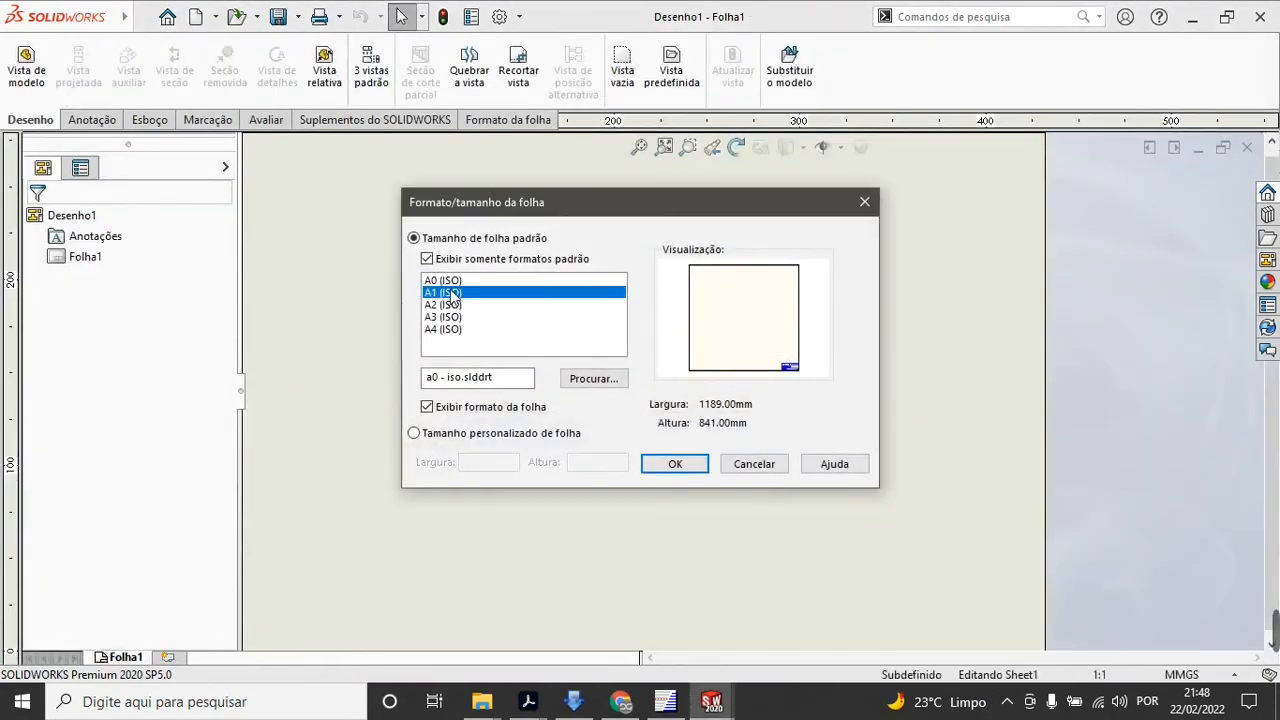
click(458, 317)
click(458, 281)
click(457, 294)
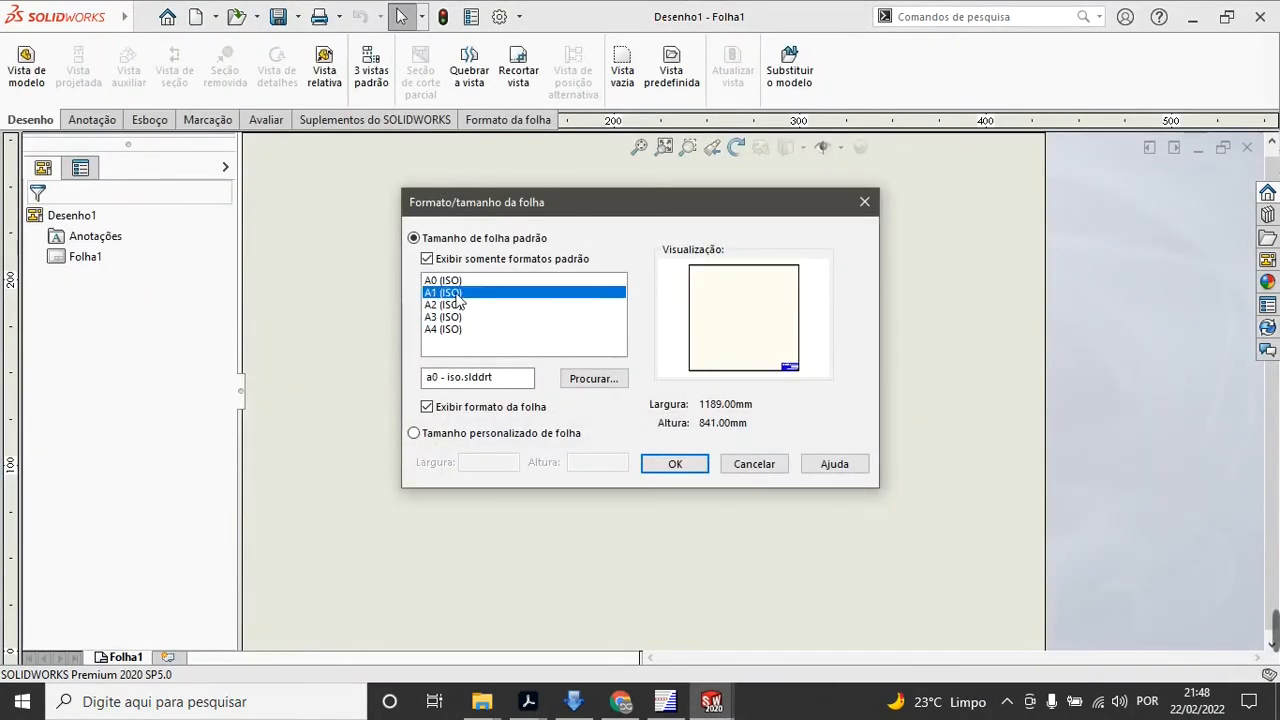
click(458, 304)
click(459, 317)
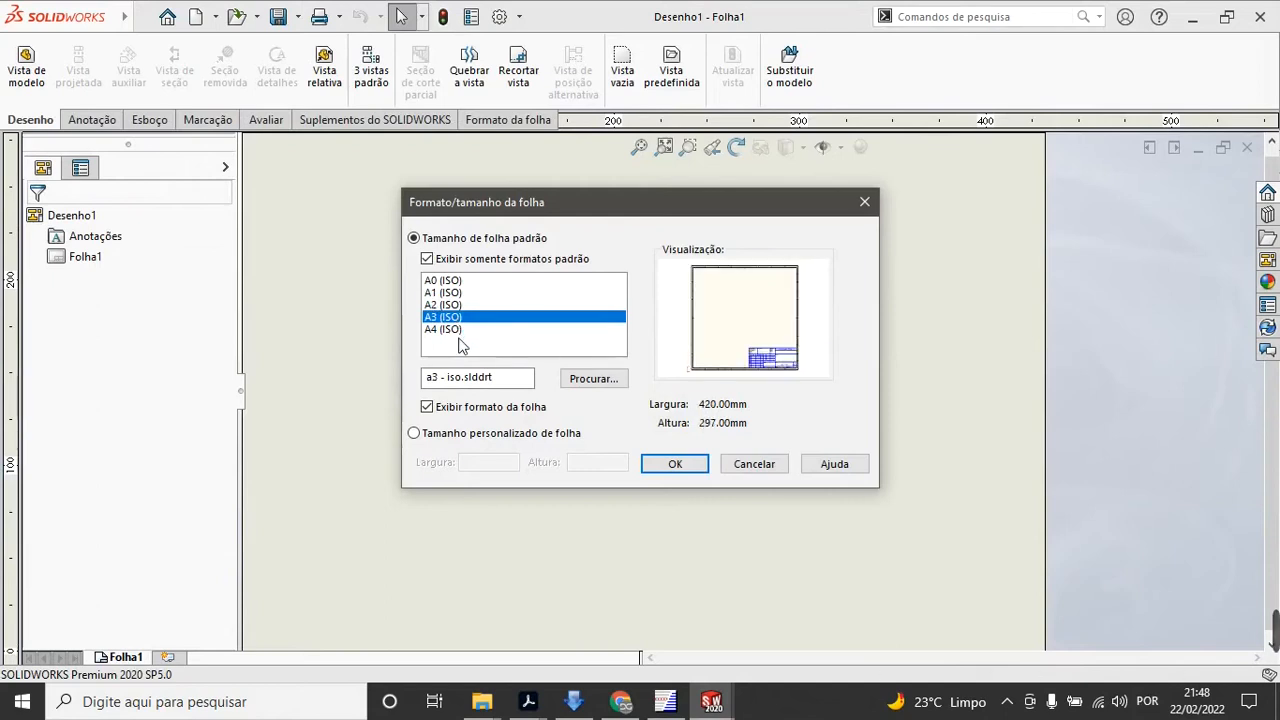
click(452, 331)
click(455, 317)
click(763, 465)
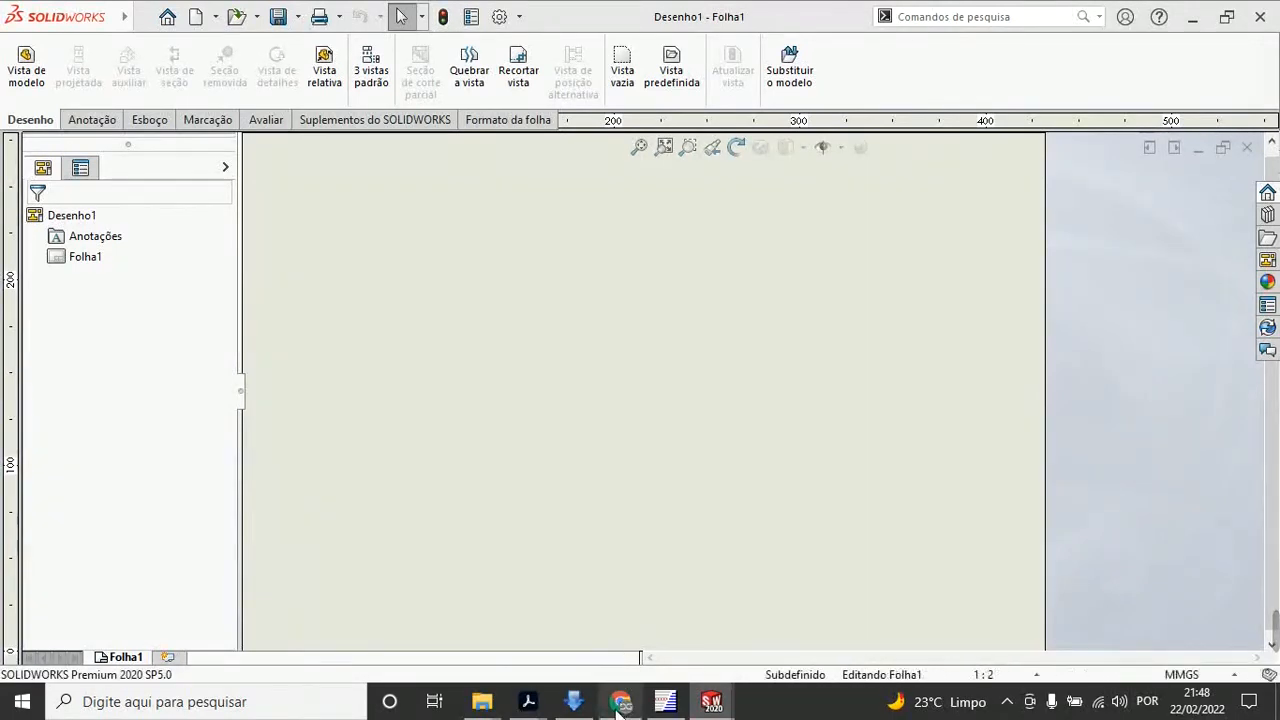
Step: Open the CROQUI_AULA 1 drawing from the AULA 1 lesson folder in File Explorer, suppressing all missing components
mouse_move(482, 701)
click(536, 627)
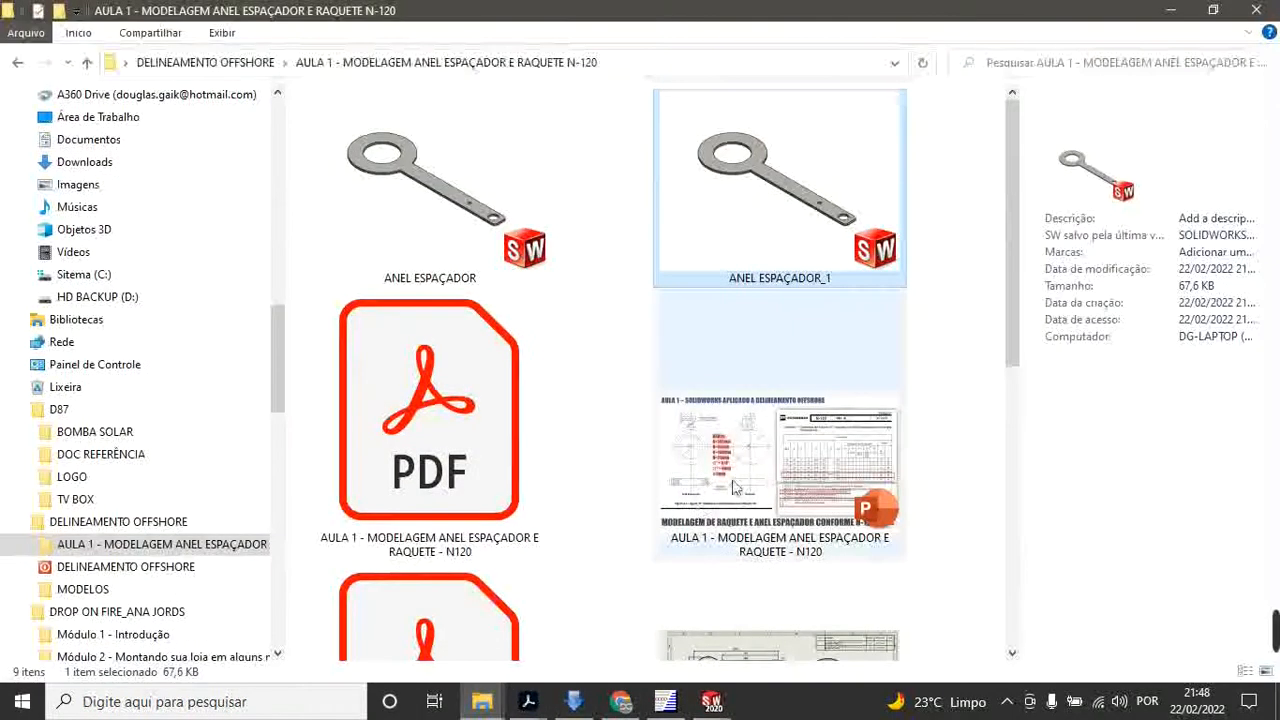
scroll(737, 480, down, 5)
click(460, 386)
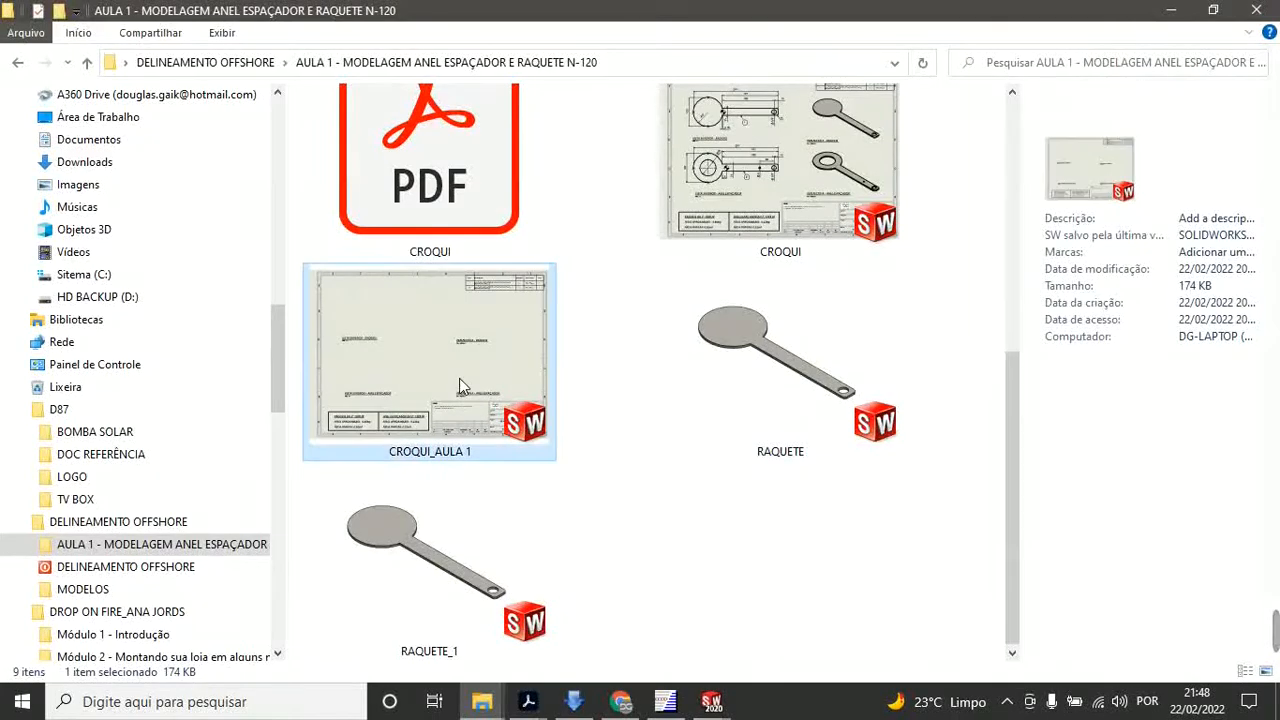
scroll(600, 465, up, 3)
click(843, 458)
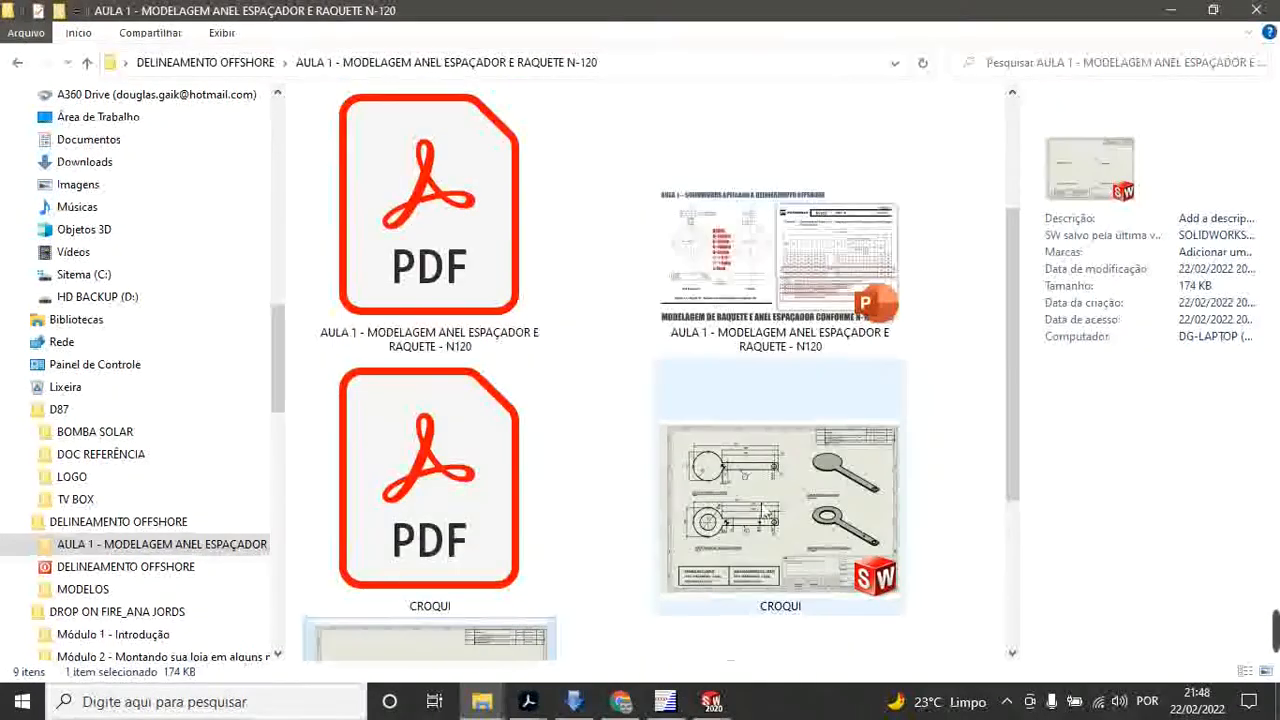
scroll(810, 482, down, 2)
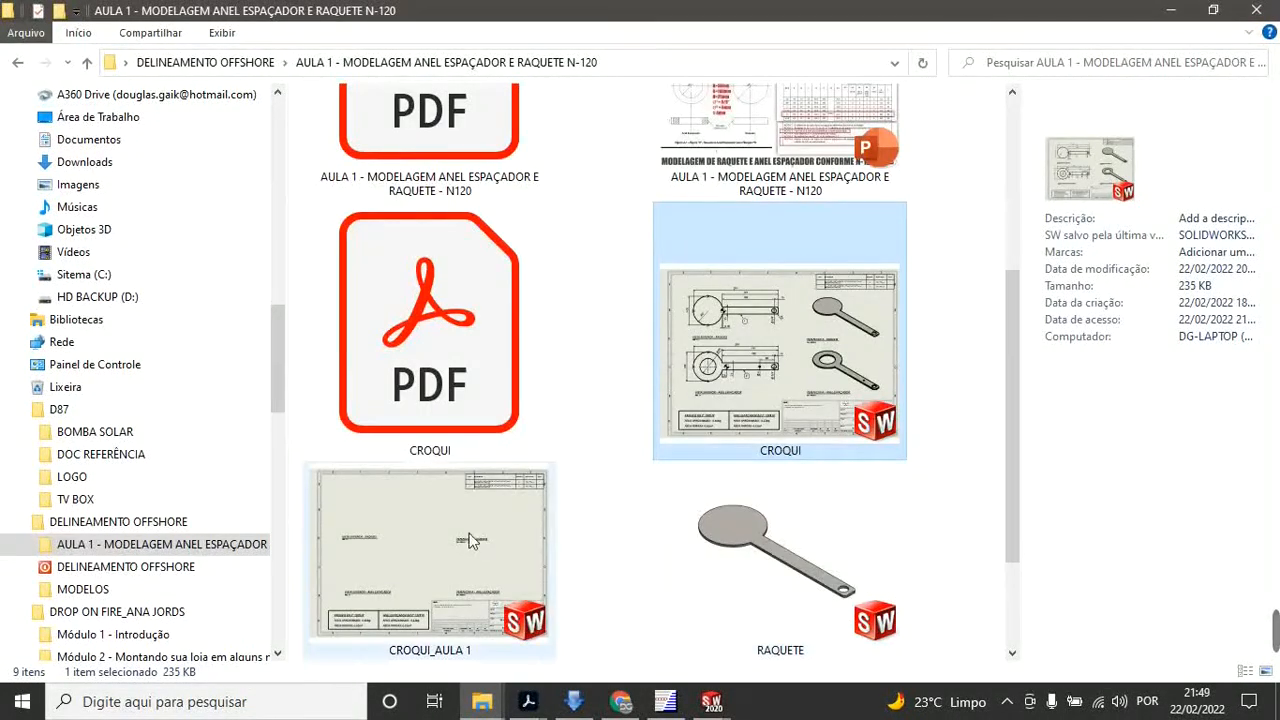
double_click(435, 568)
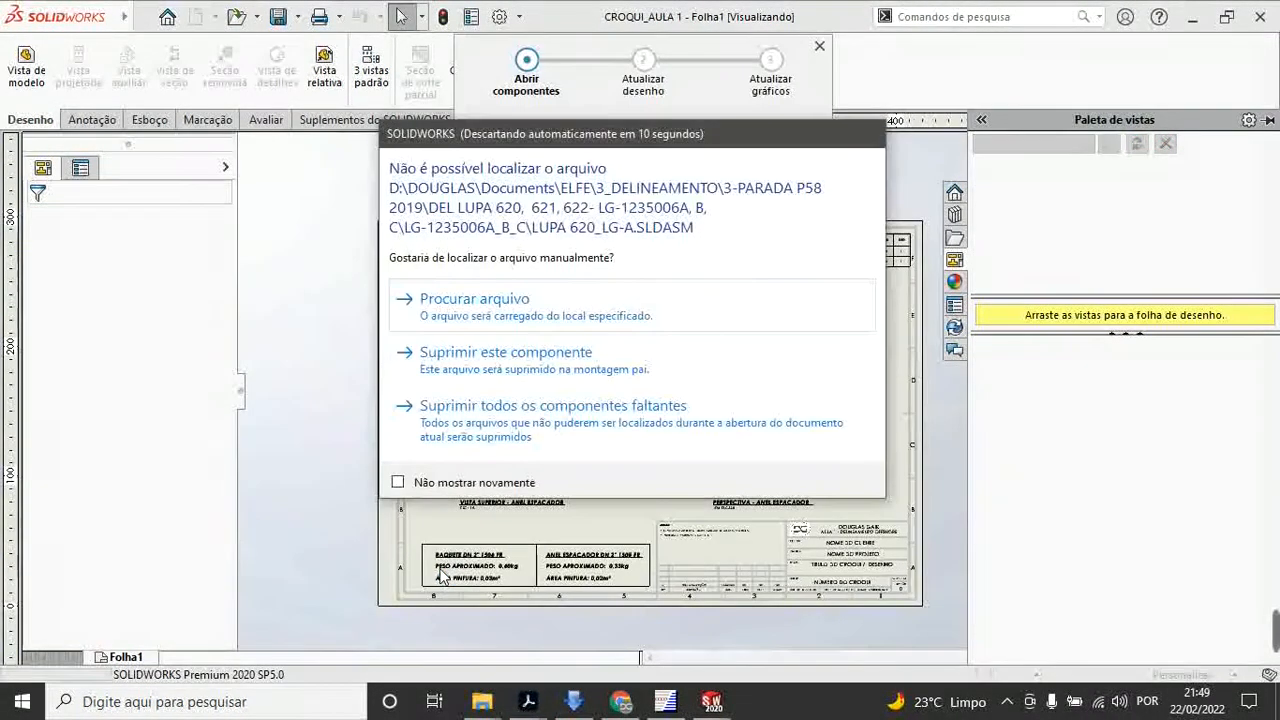
click(472, 423)
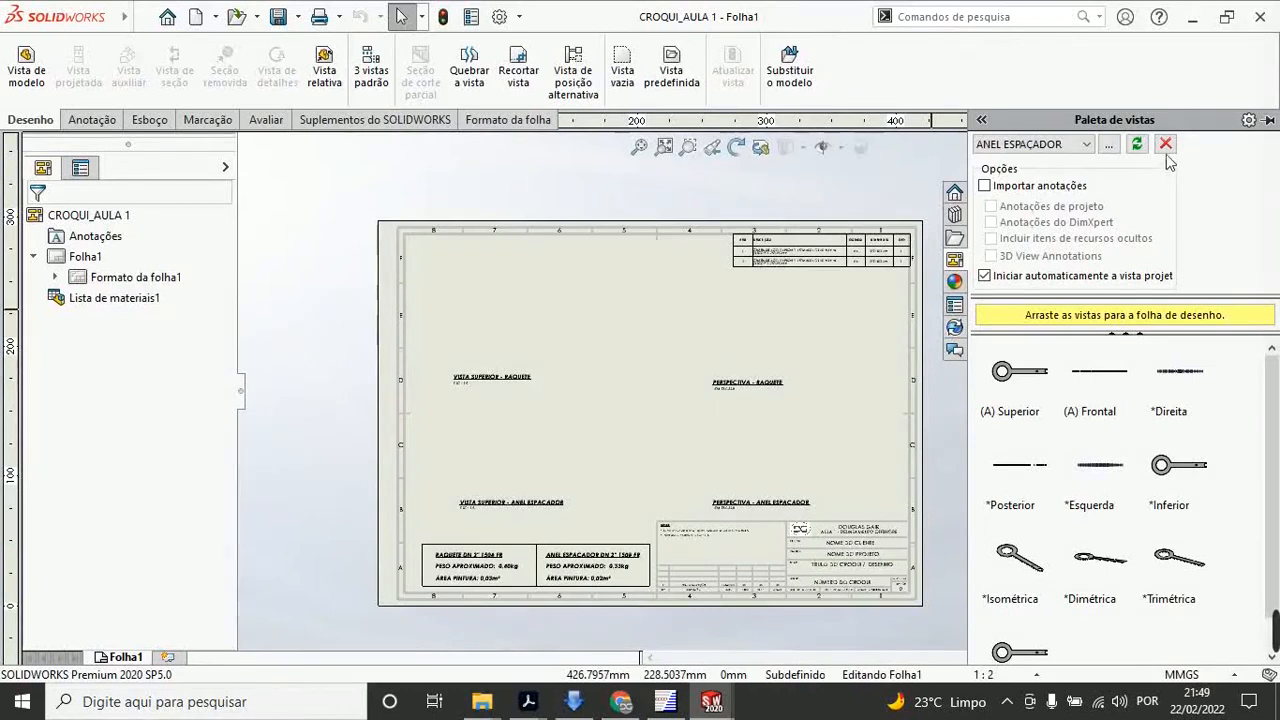
Step: Load the RAQUETE_1 part as the model whose views can be placed on the drawing sheet
click(923, 164)
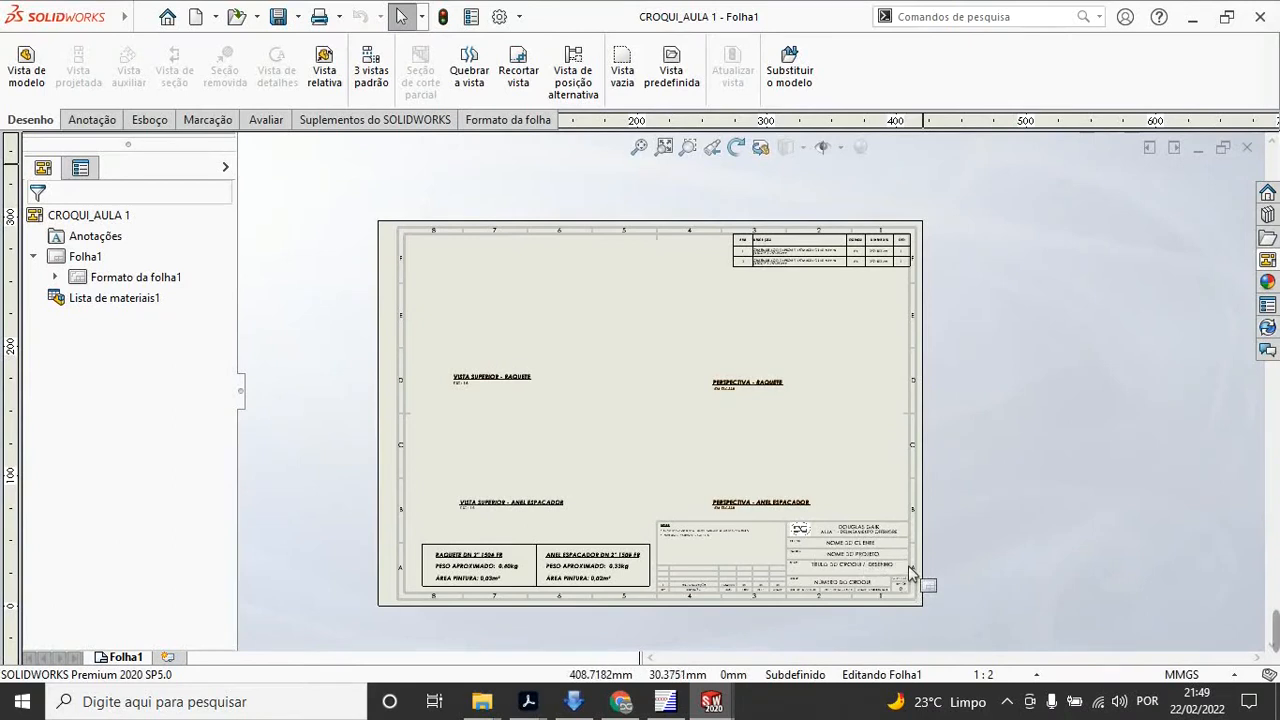
click(1268, 262)
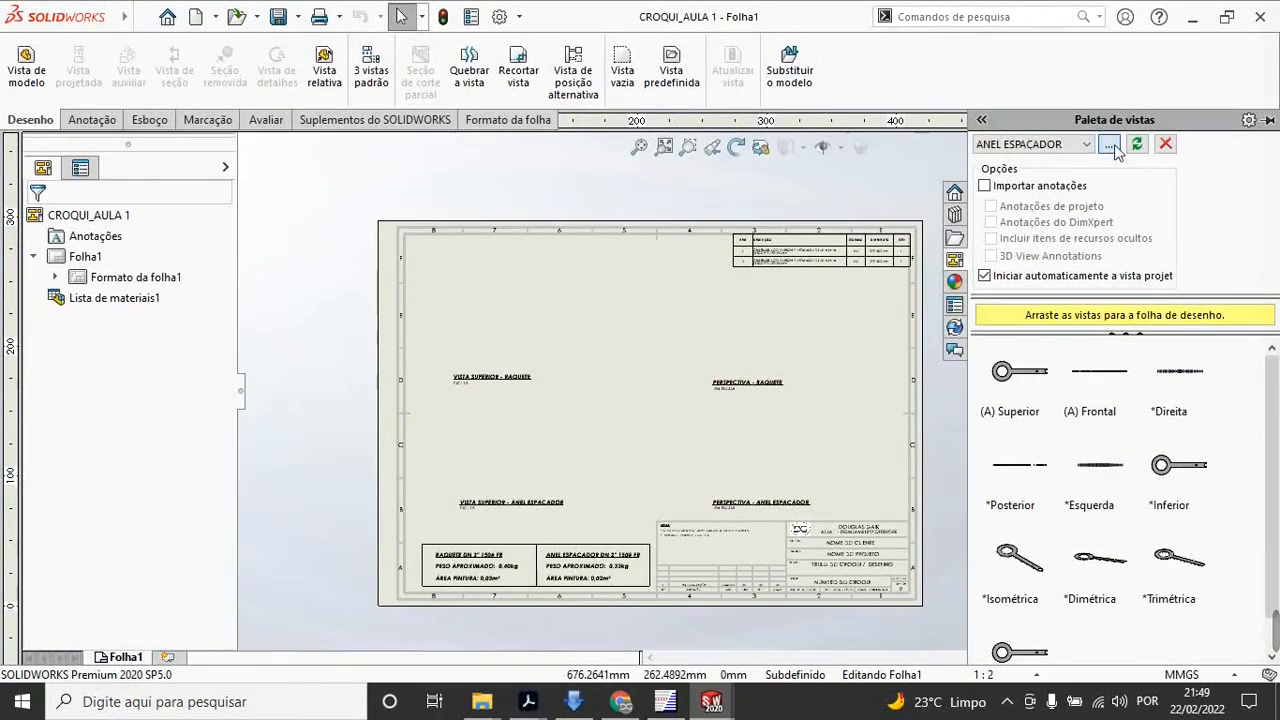
click(1110, 145)
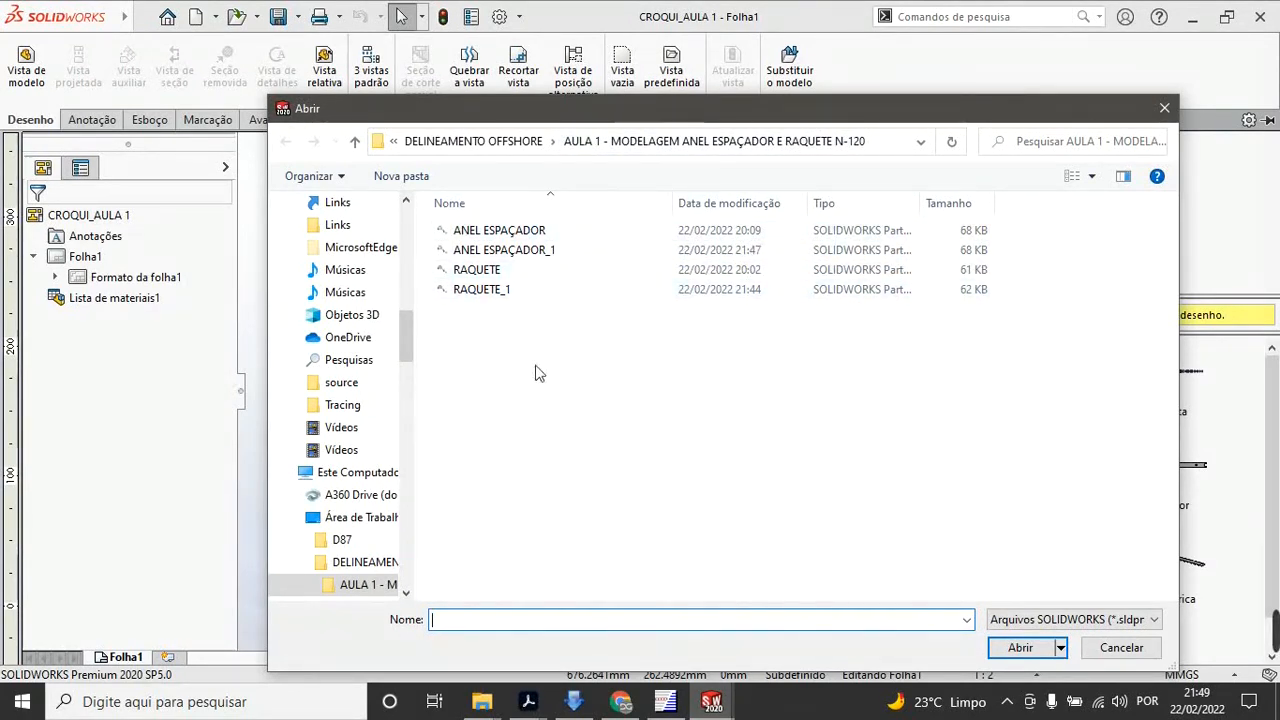
click(528, 252)
click(517, 289)
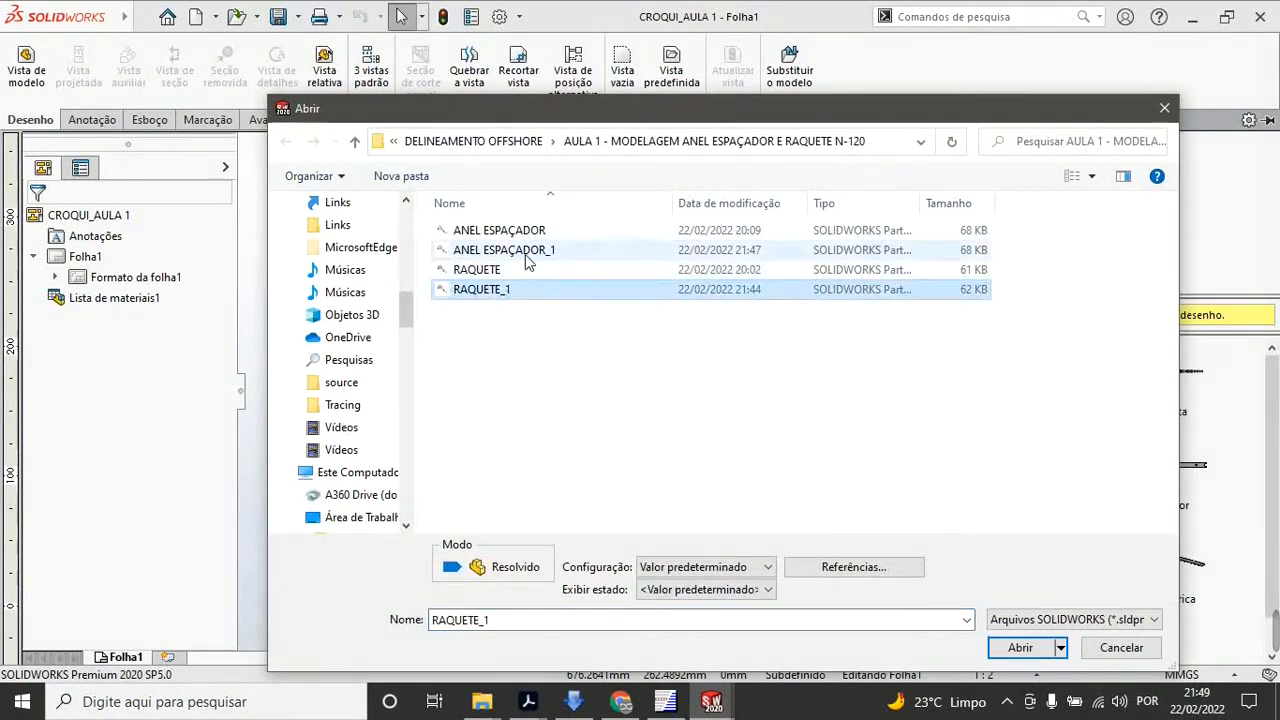
click(480, 251)
click(493, 292)
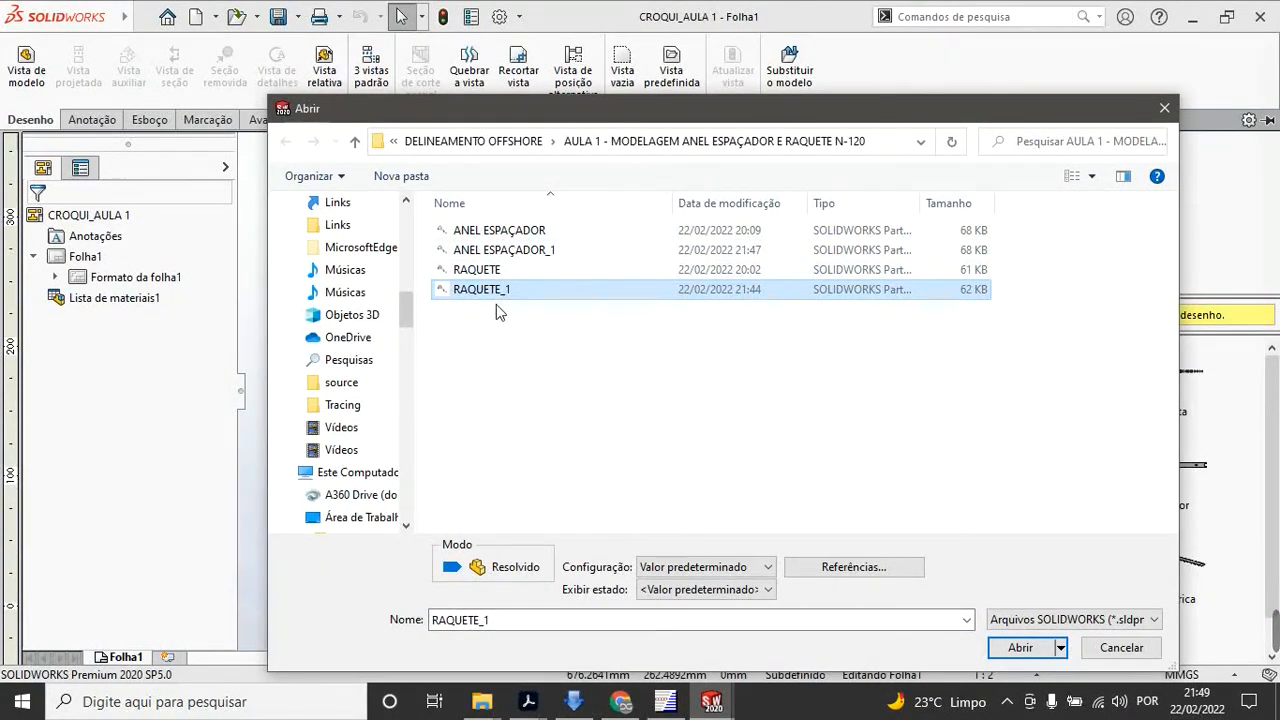
click(561, 347)
click(503, 290)
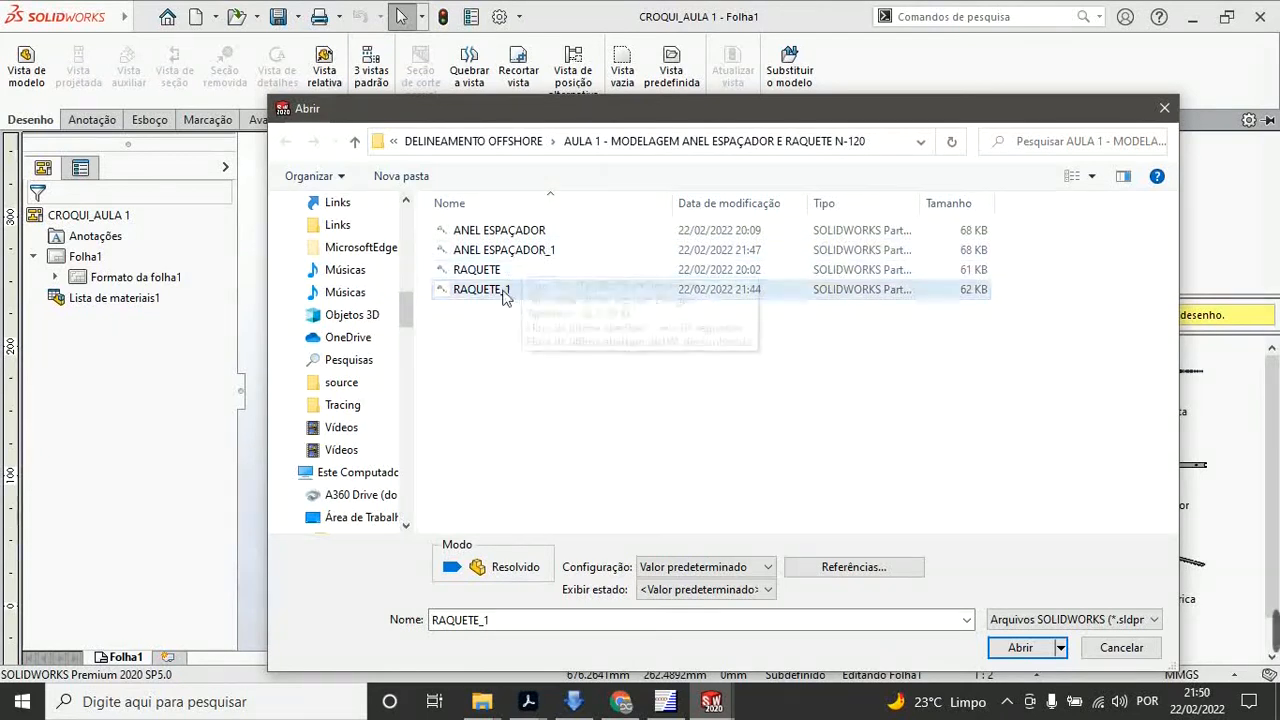
click(1020, 648)
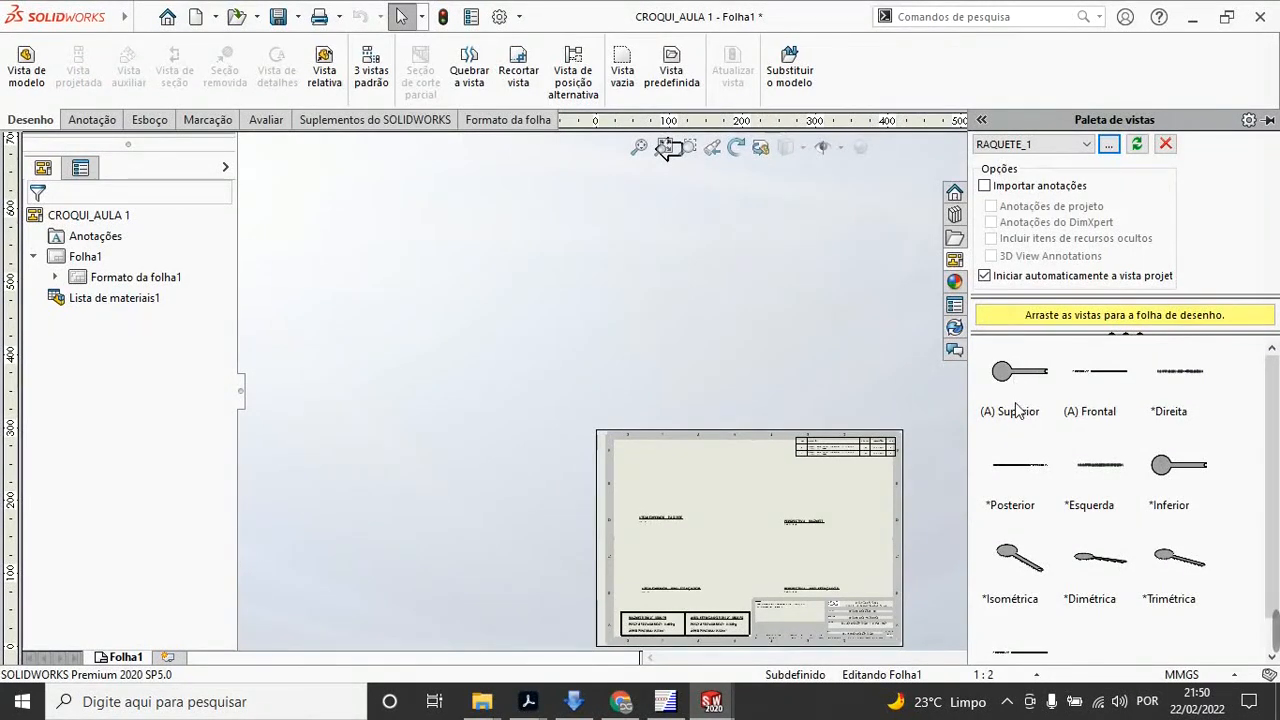
Step: Place the top view of RAQUETE_1 above the VISTA SUPERIOR - RAQUETE label, ending without a projected view
drag(1013, 380, 681, 474)
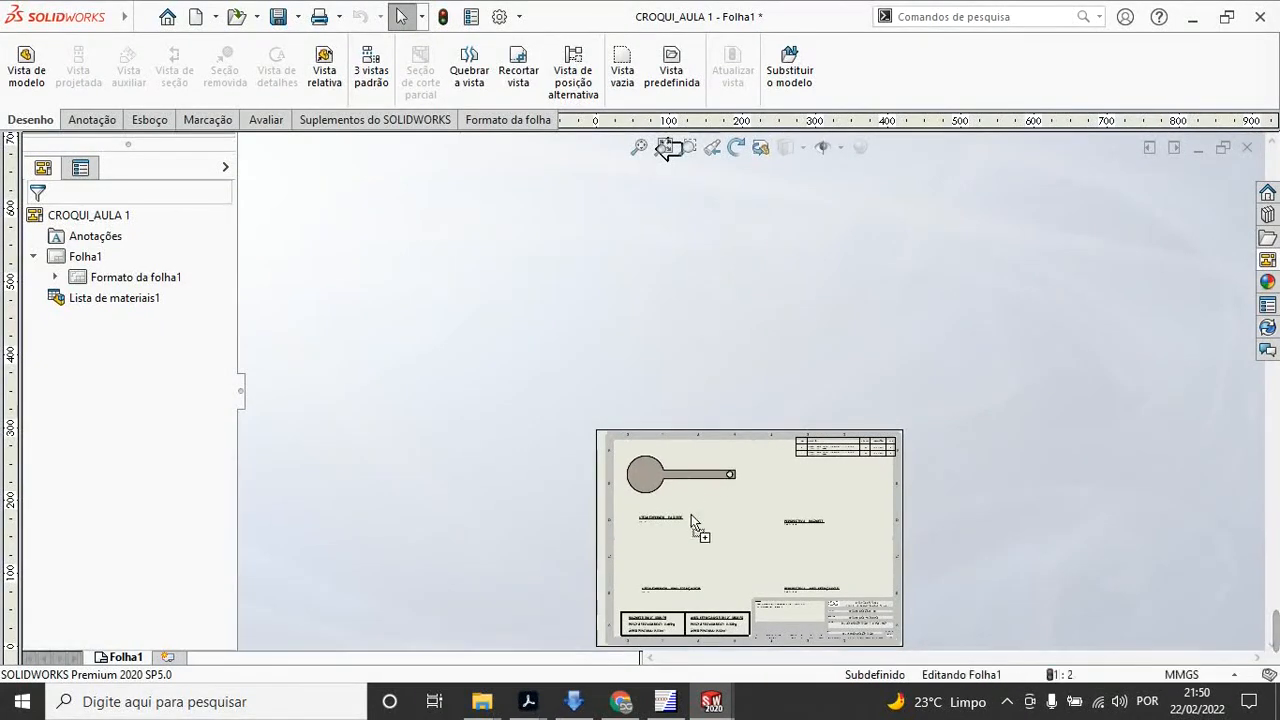
scroll(701, 506, down, 7)
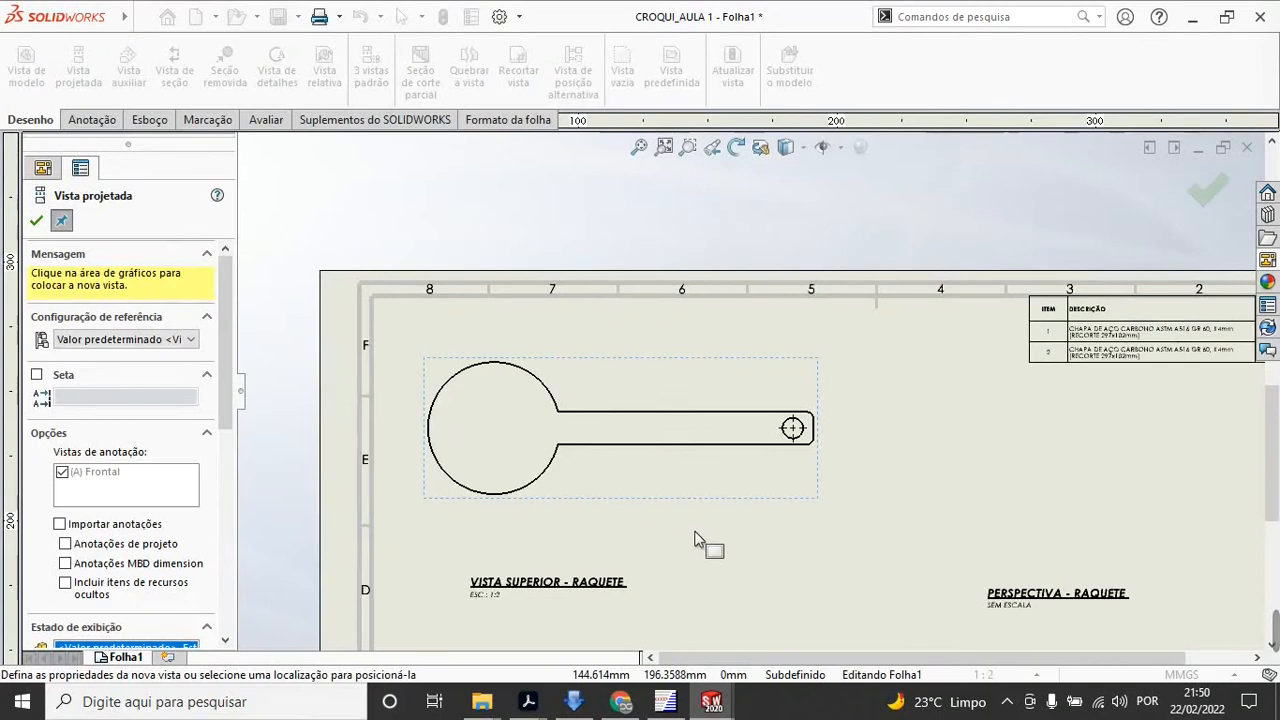
scroll(585, 605, down, 5)
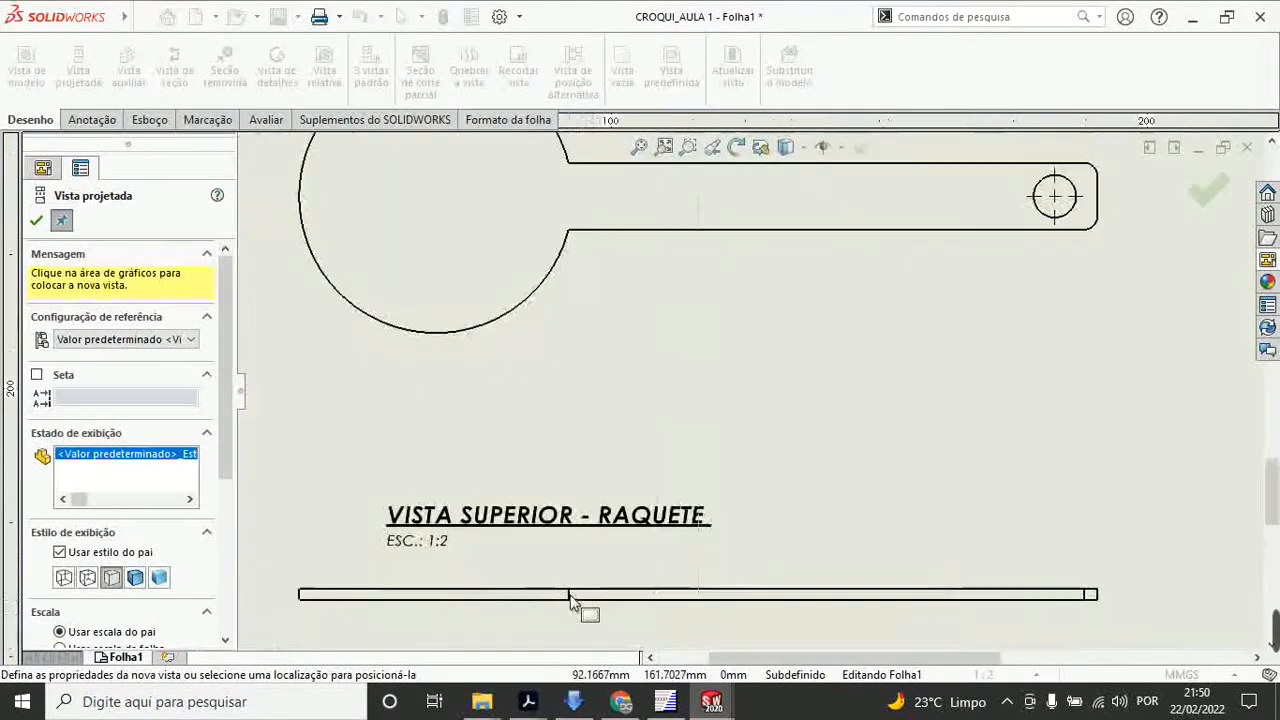
scroll(730, 432, up, 2)
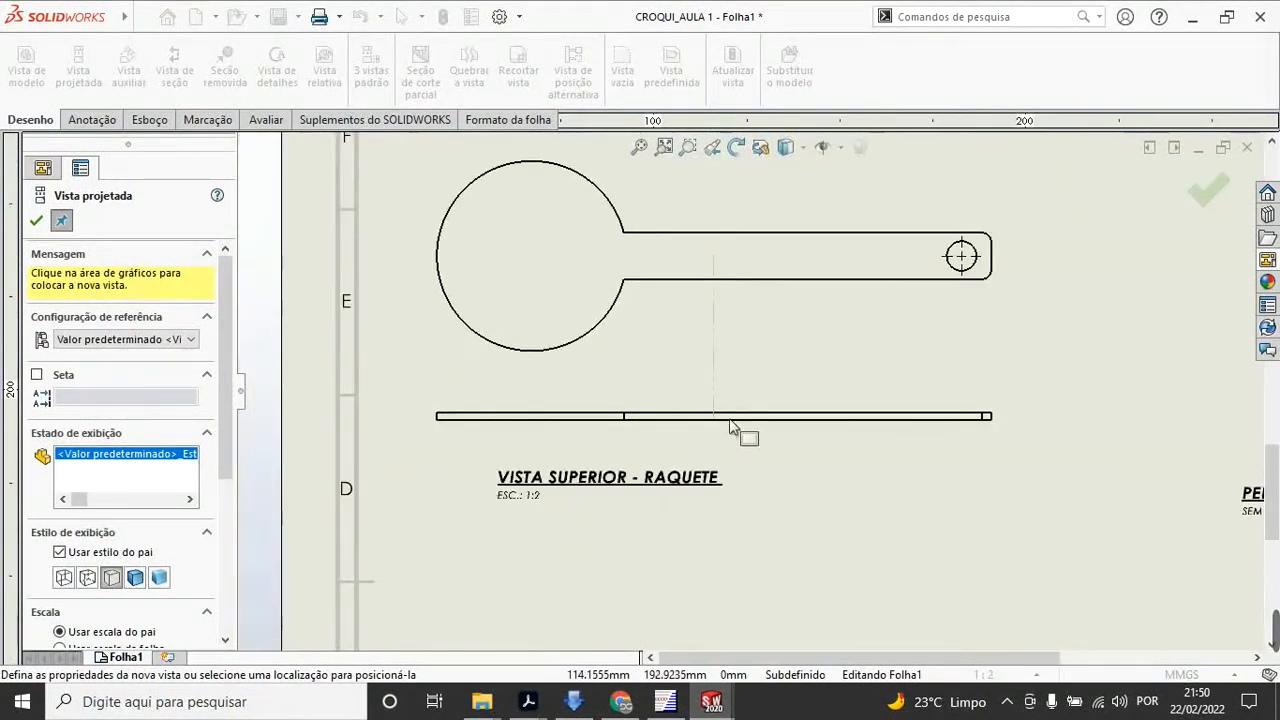
scroll(775, 420, up, 1)
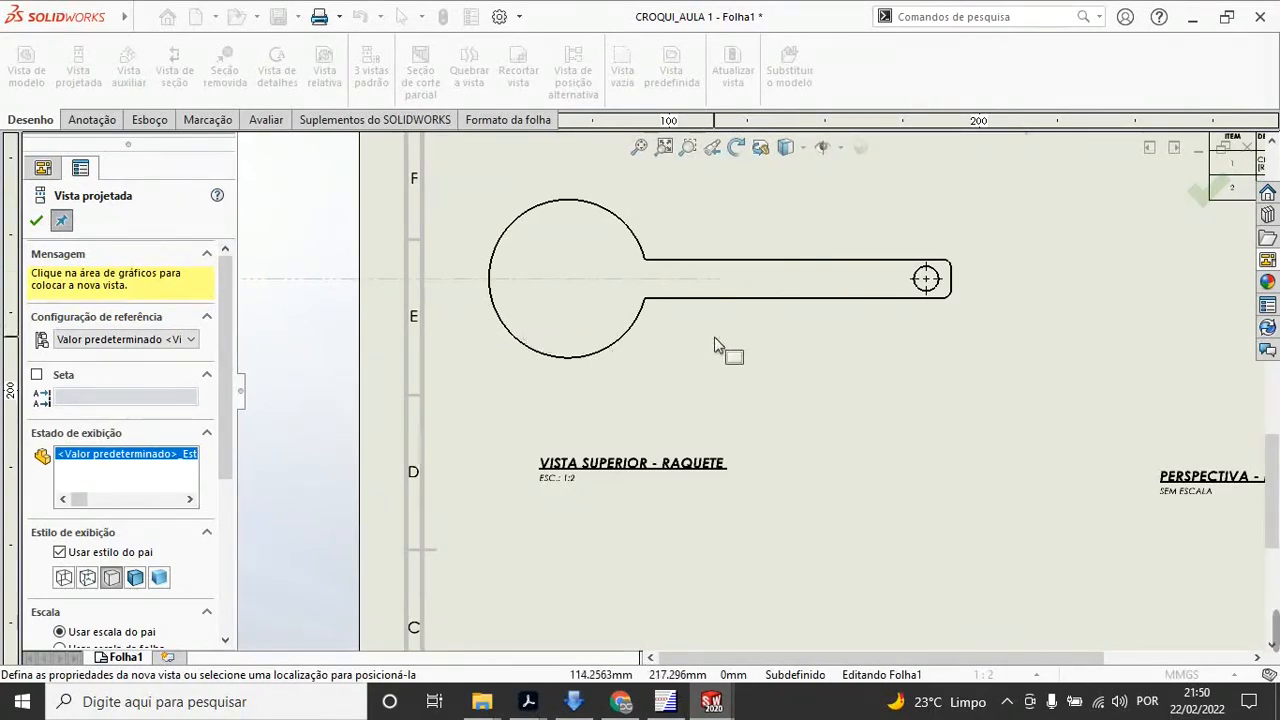
key(Escape)
scroll(718, 338, up, 2)
scroll(787, 252, down, 1)
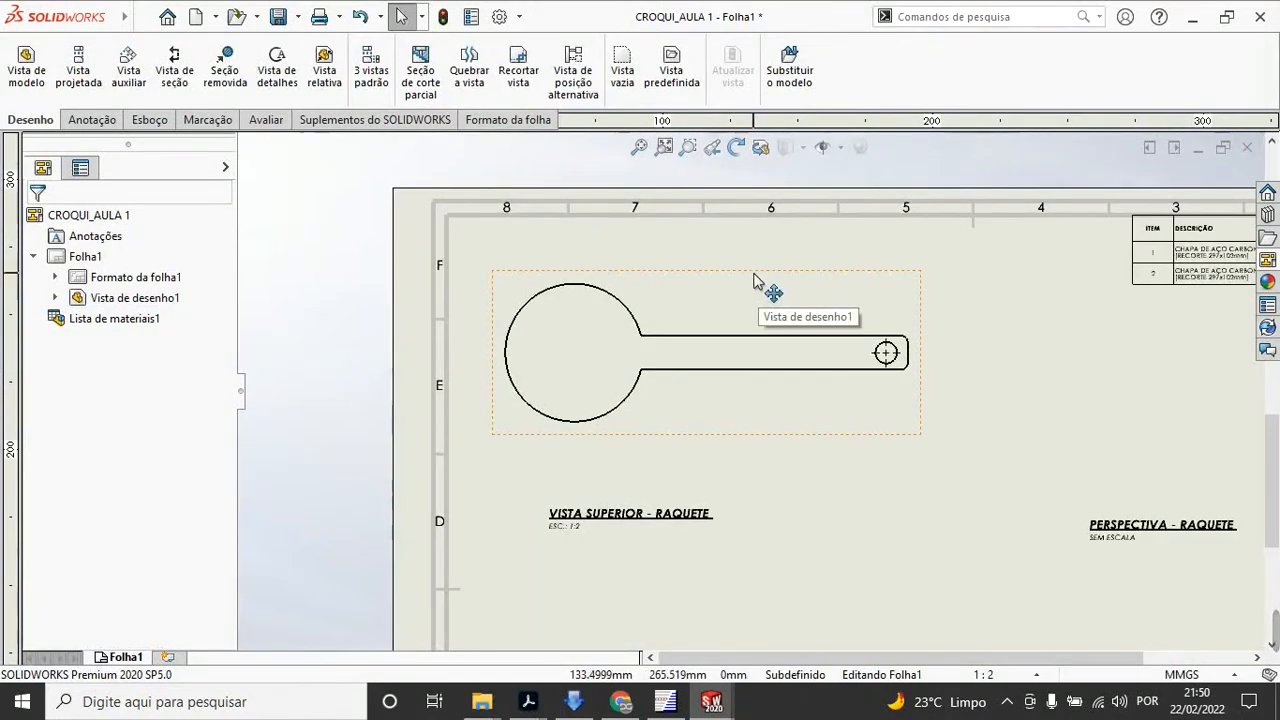
scroll(705, 412, up, 1)
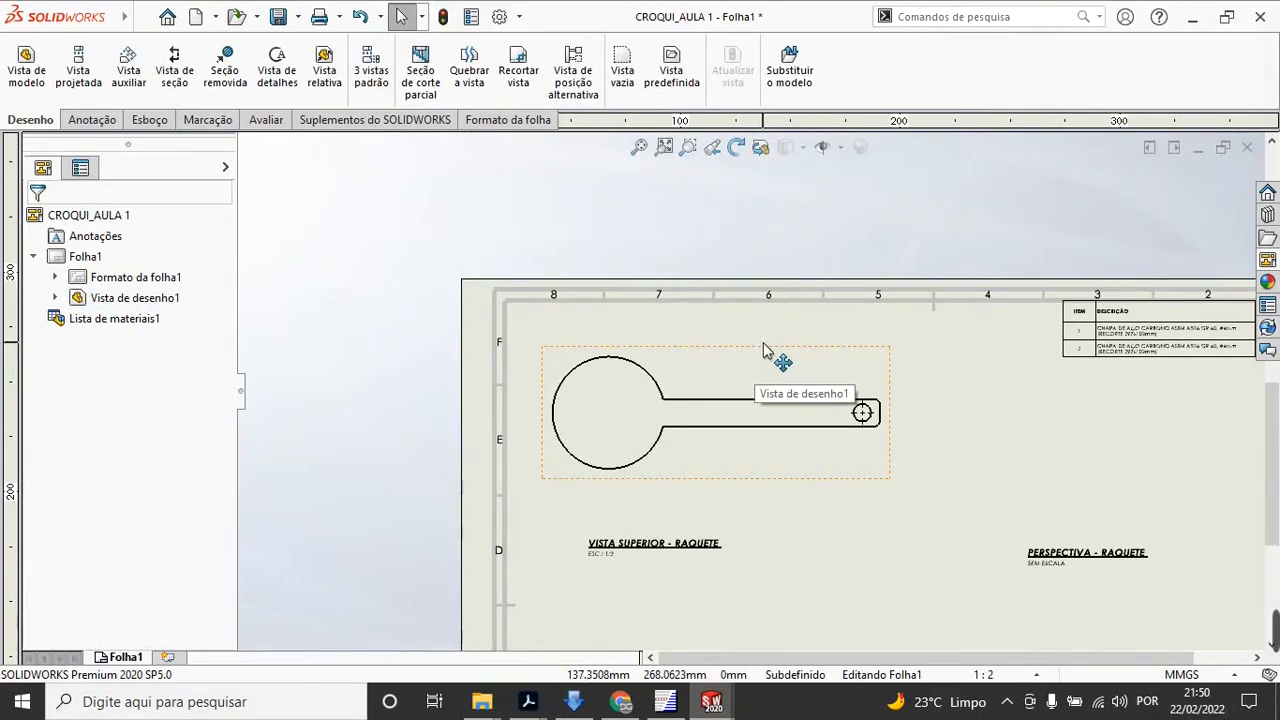
Step: Project two views from the spade's top view: an edge view above the sheet border and a side view beside the handle end
click(765, 352)
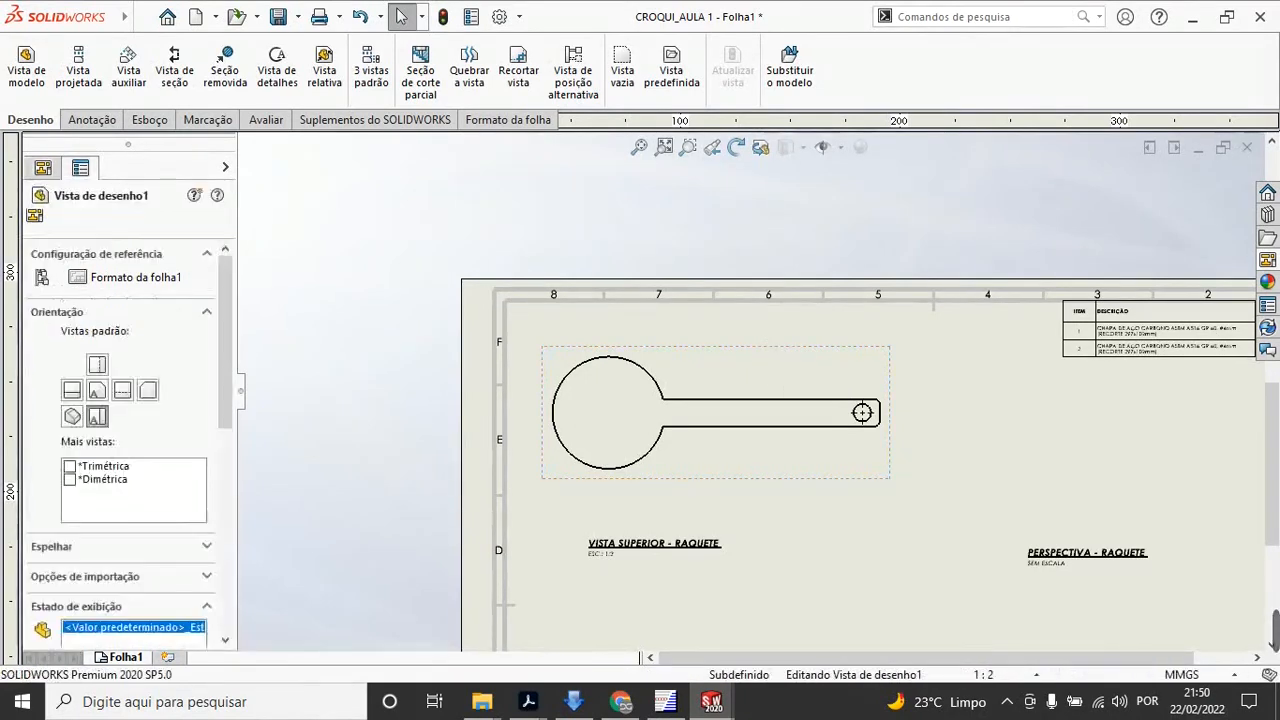
click(80, 68)
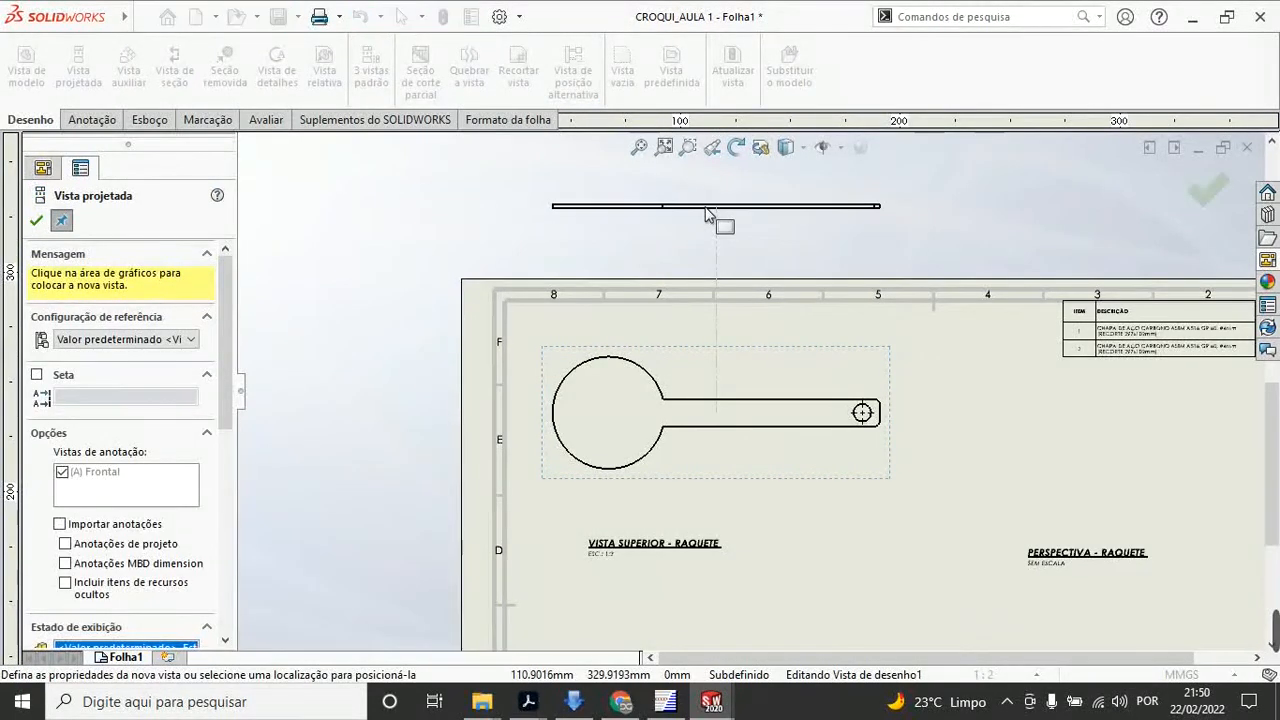
click(720, 222)
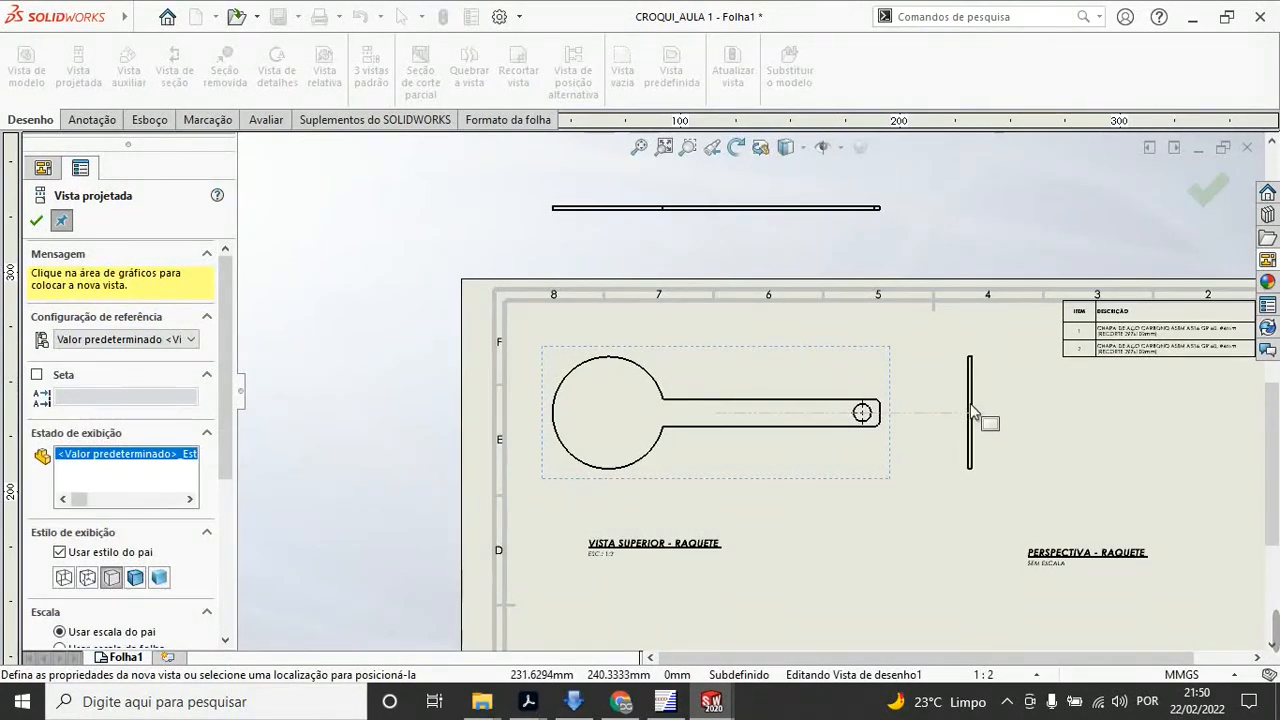
click(978, 416)
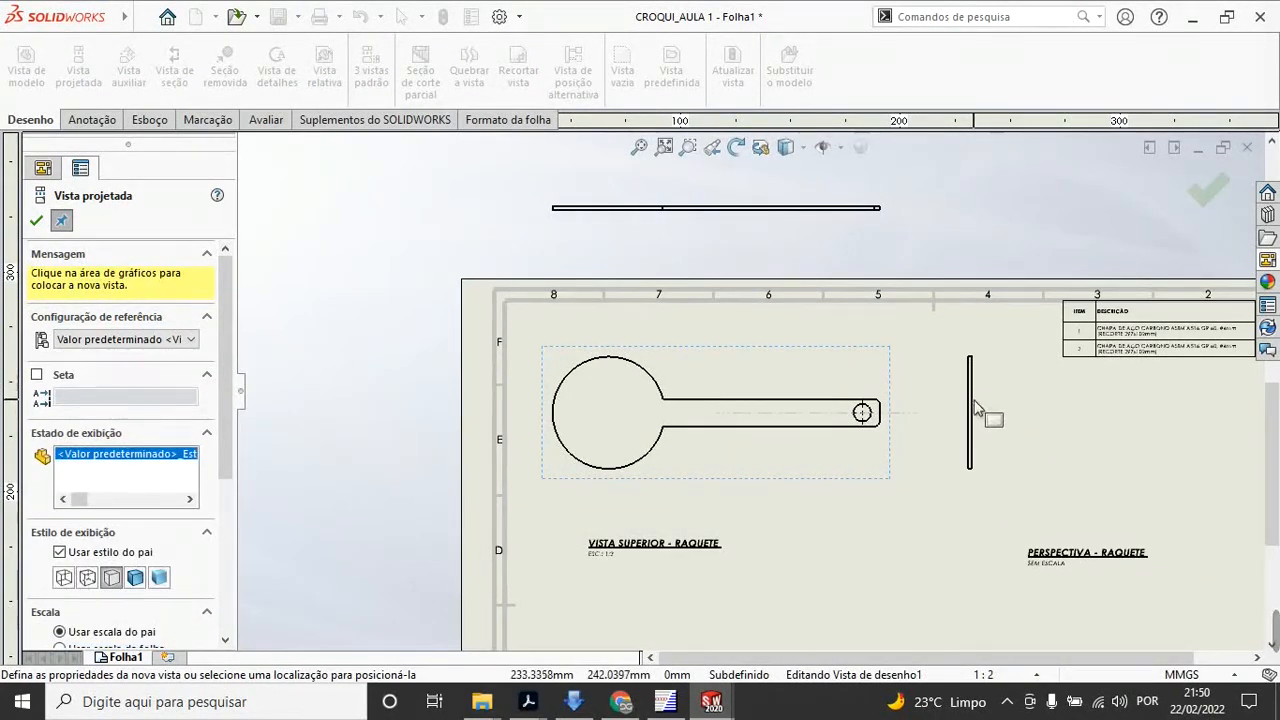
key(Escape)
scroll(820, 255, down, 5)
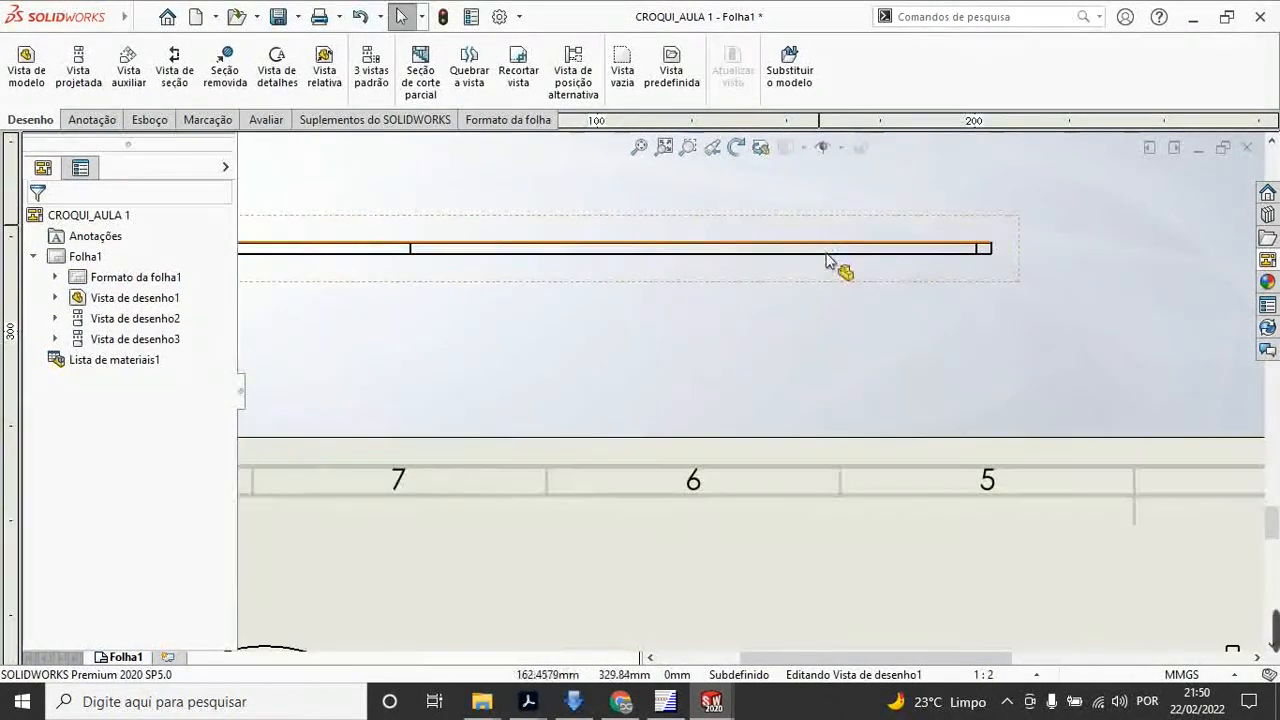
scroll(994, 278, up, 2)
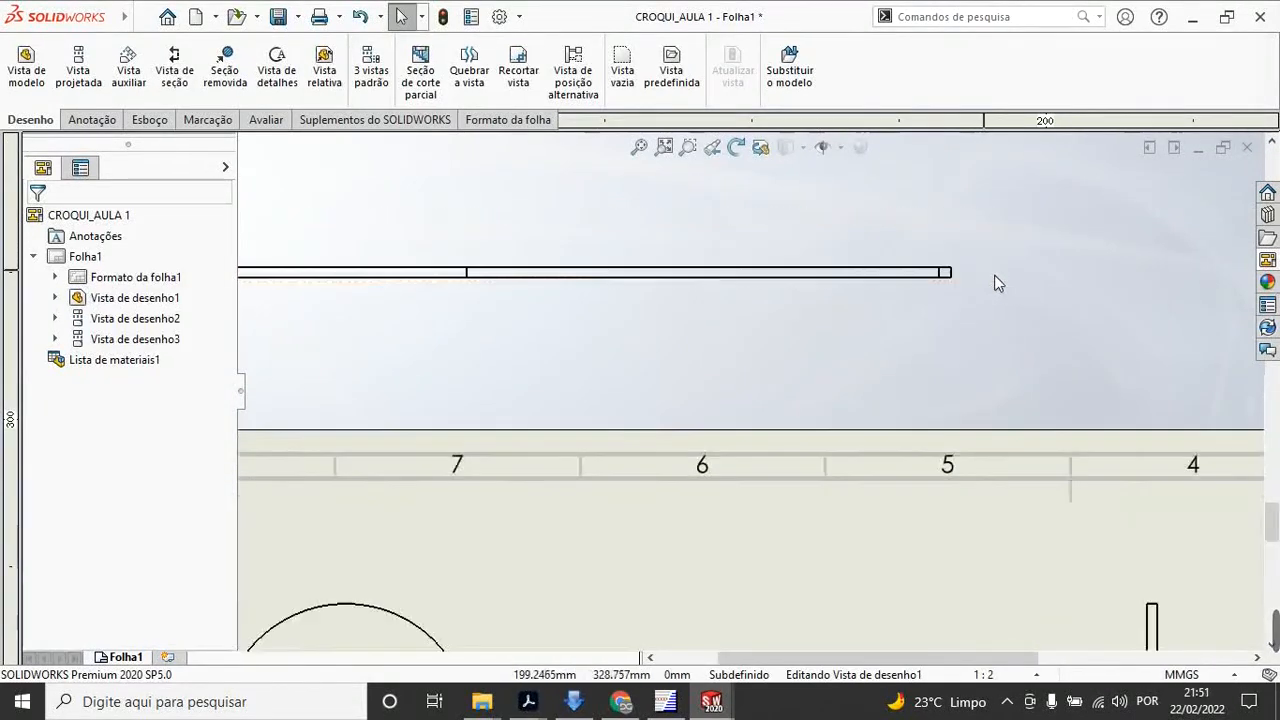
scroll(591, 374, up, 3)
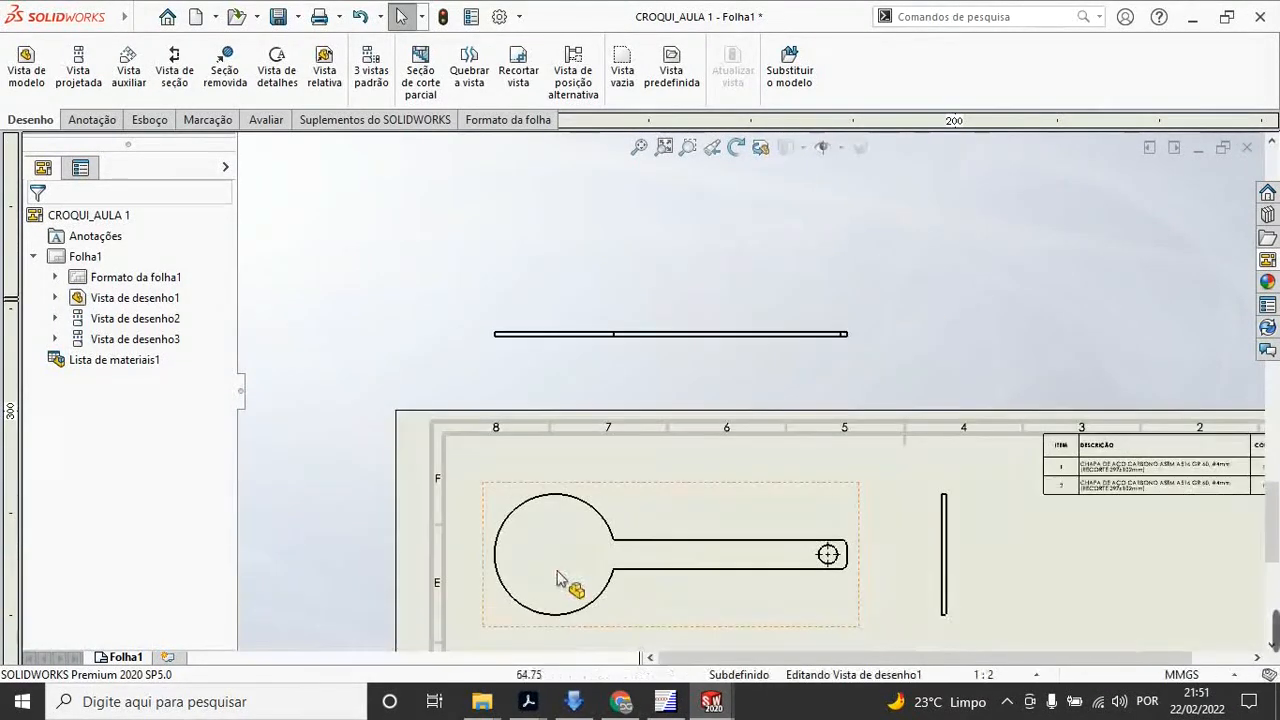
scroll(560, 577, down, 2)
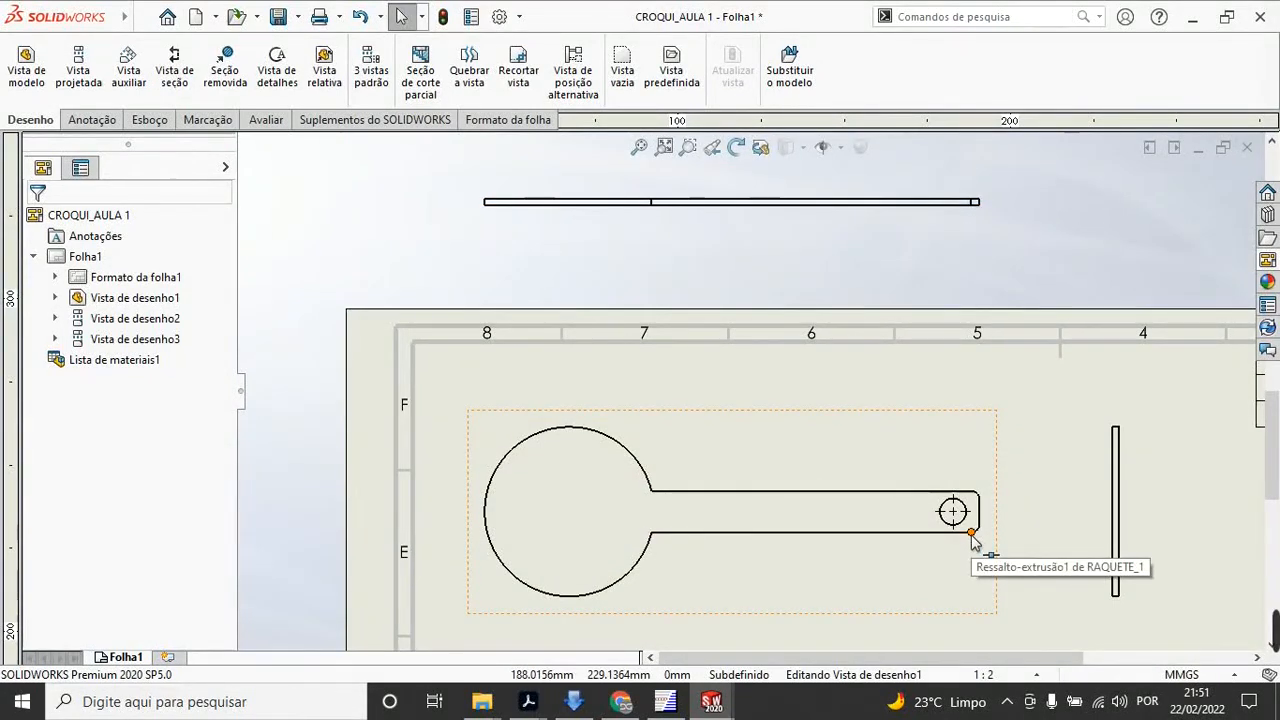
Step: Display the spade's edge view above the sheet border with hidden lines visible and inspect its handle end
click(905, 212)
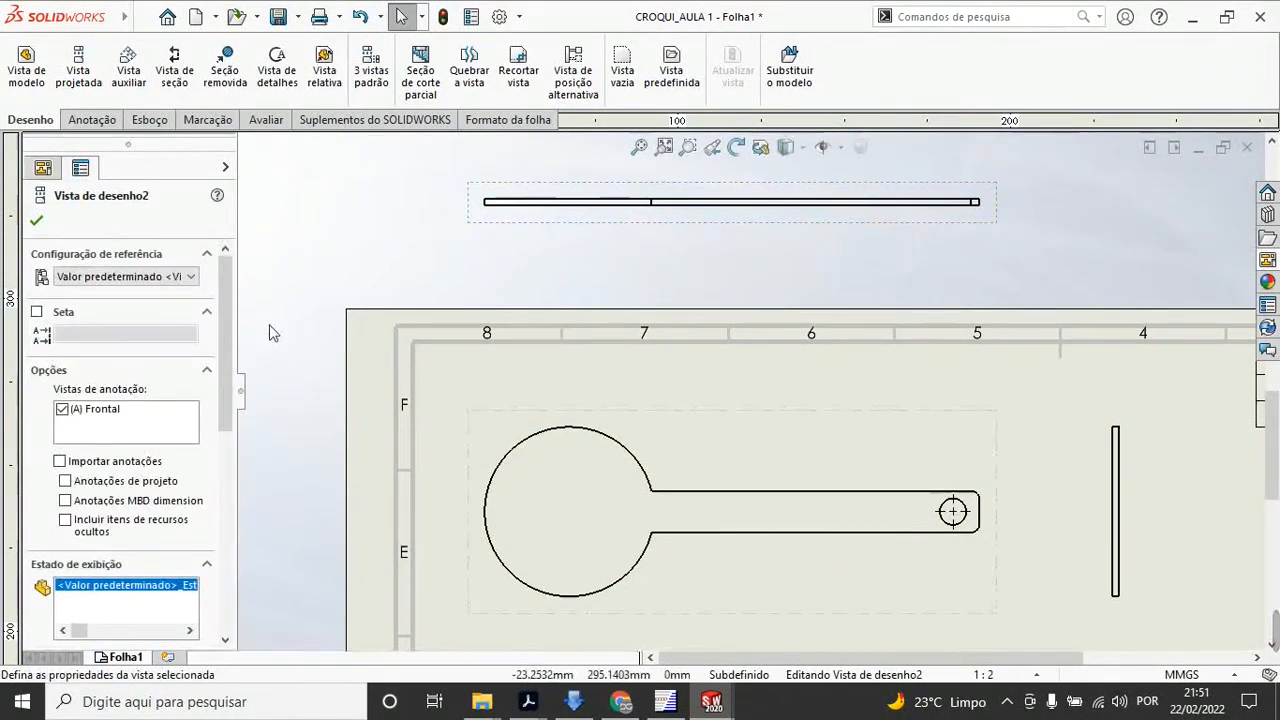
scroll(100, 440, down, 5)
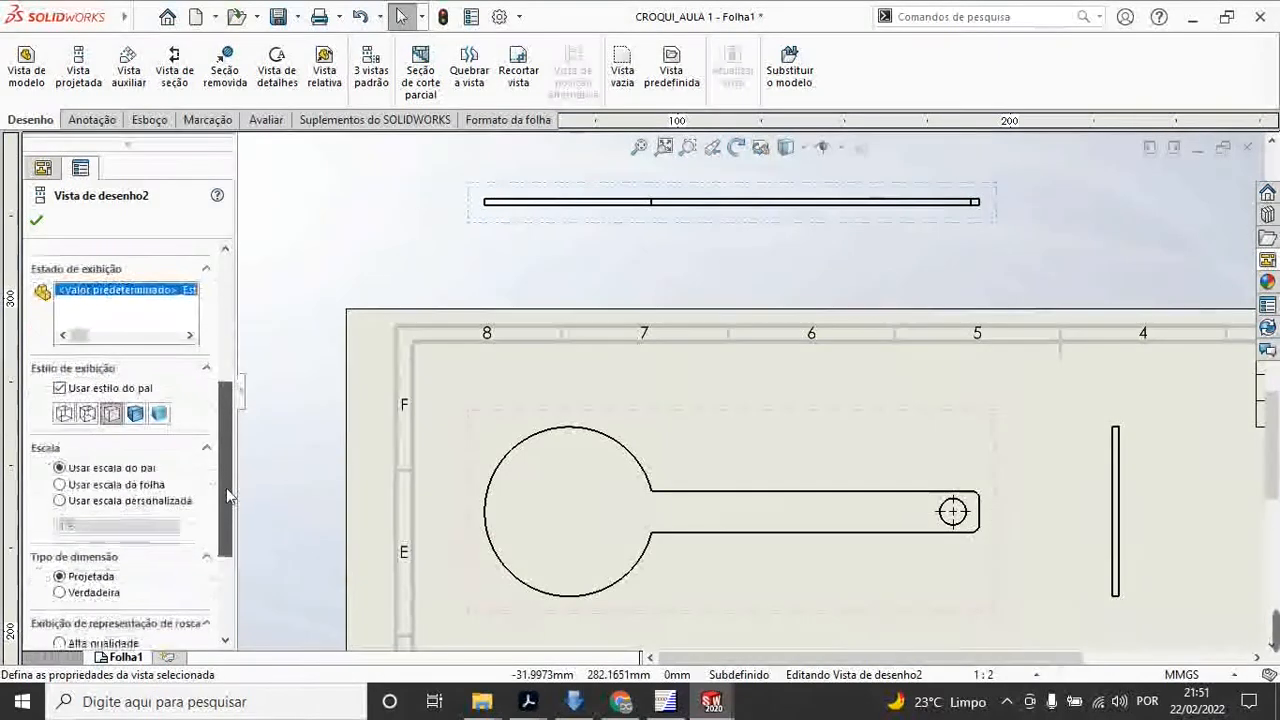
click(88, 414)
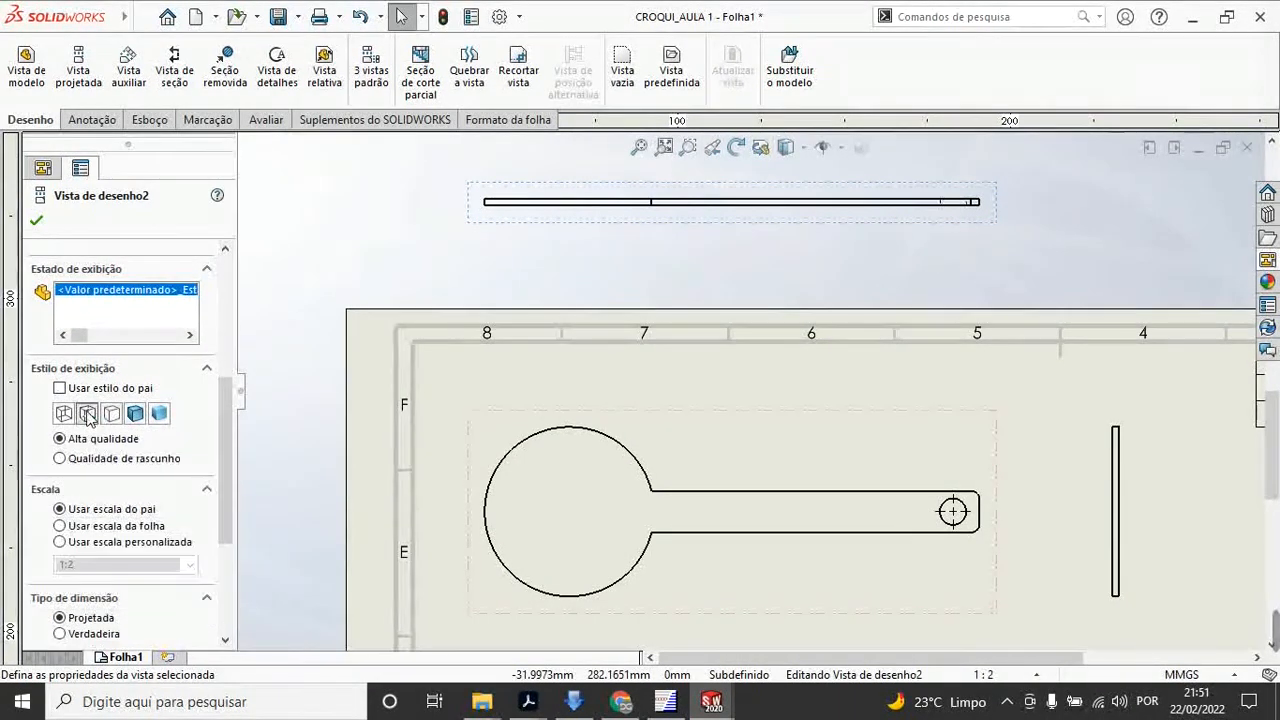
scroll(1000, 211, down, 5)
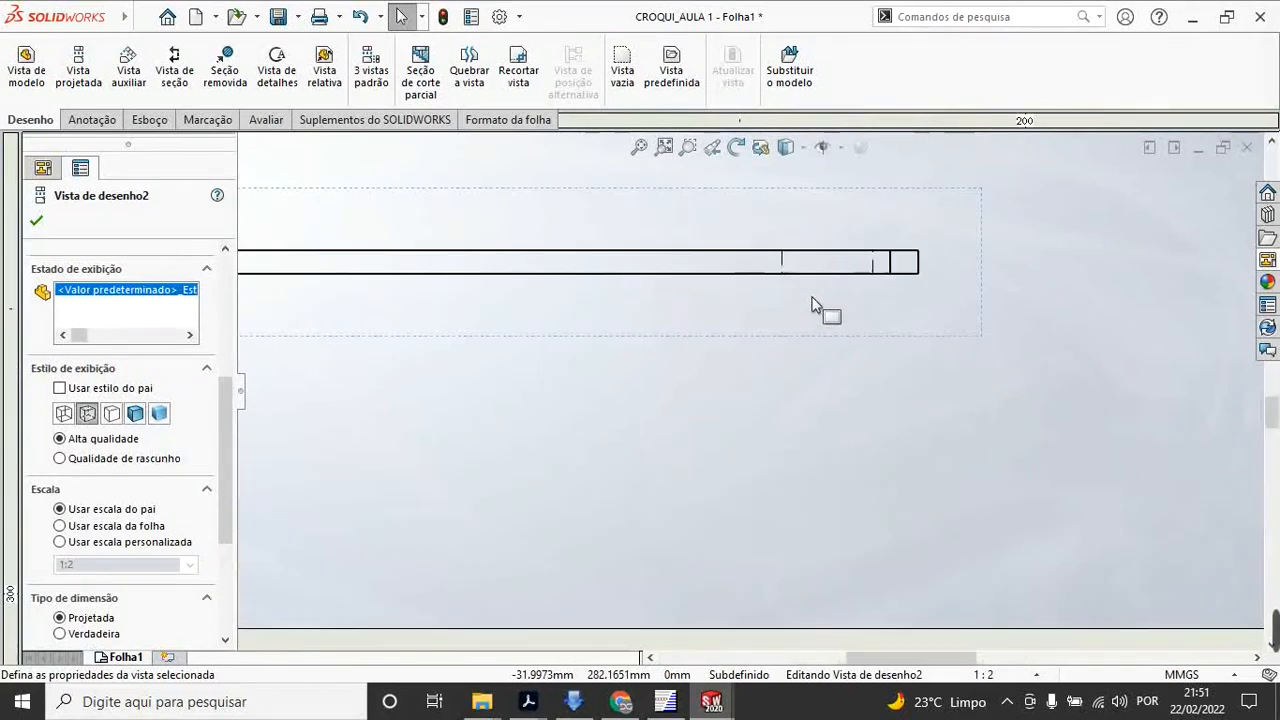
scroll(940, 288, up, 4)
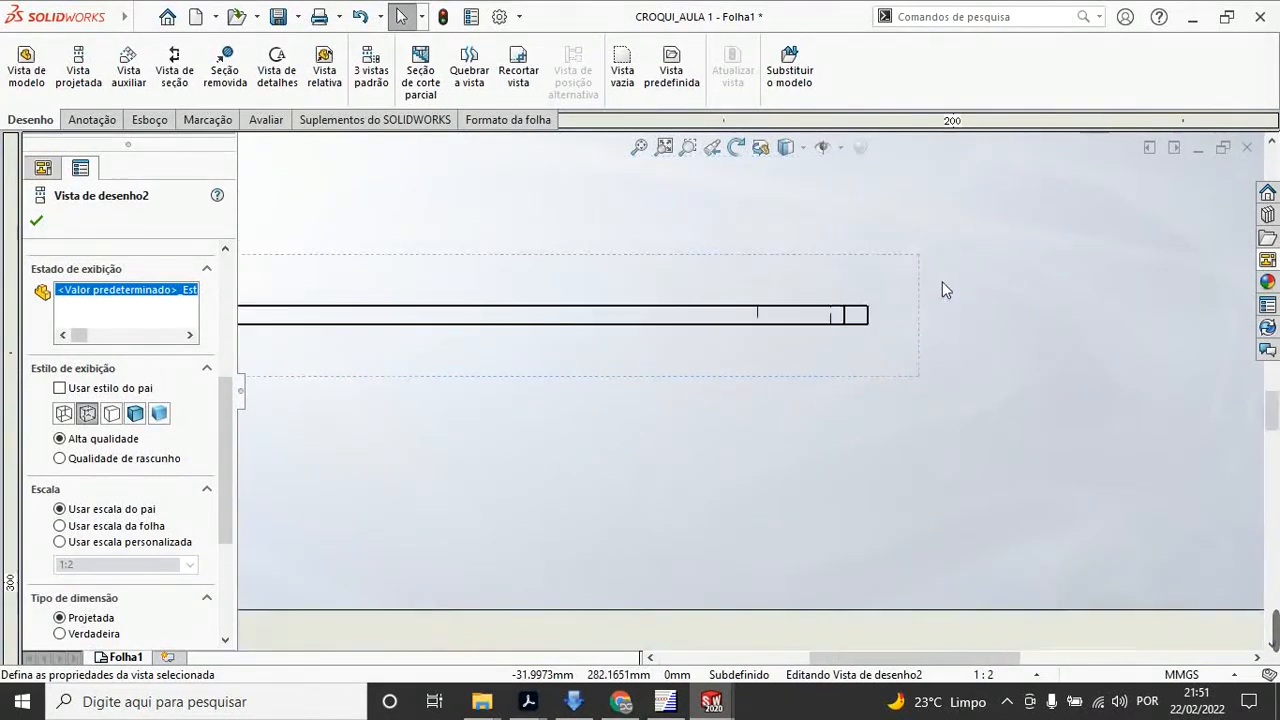
scroll(929, 310, up, 6)
scroll(763, 546, down, 4)
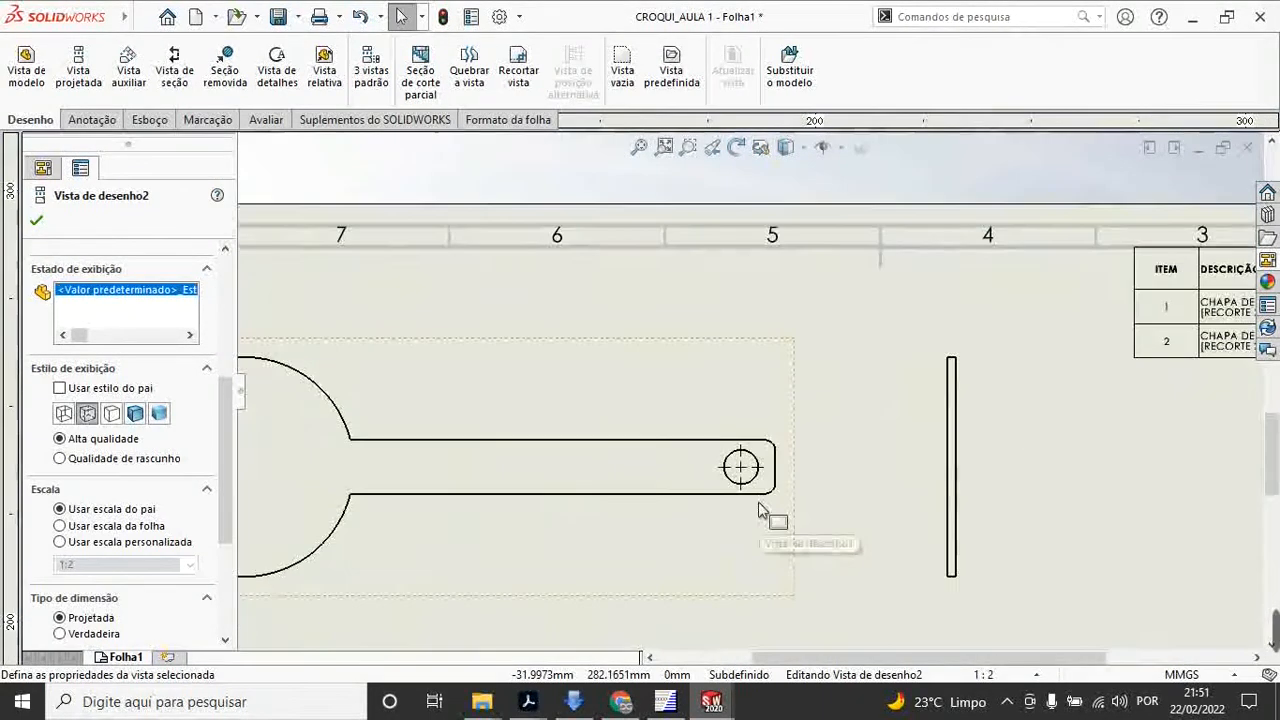
scroll(804, 350, up, 1)
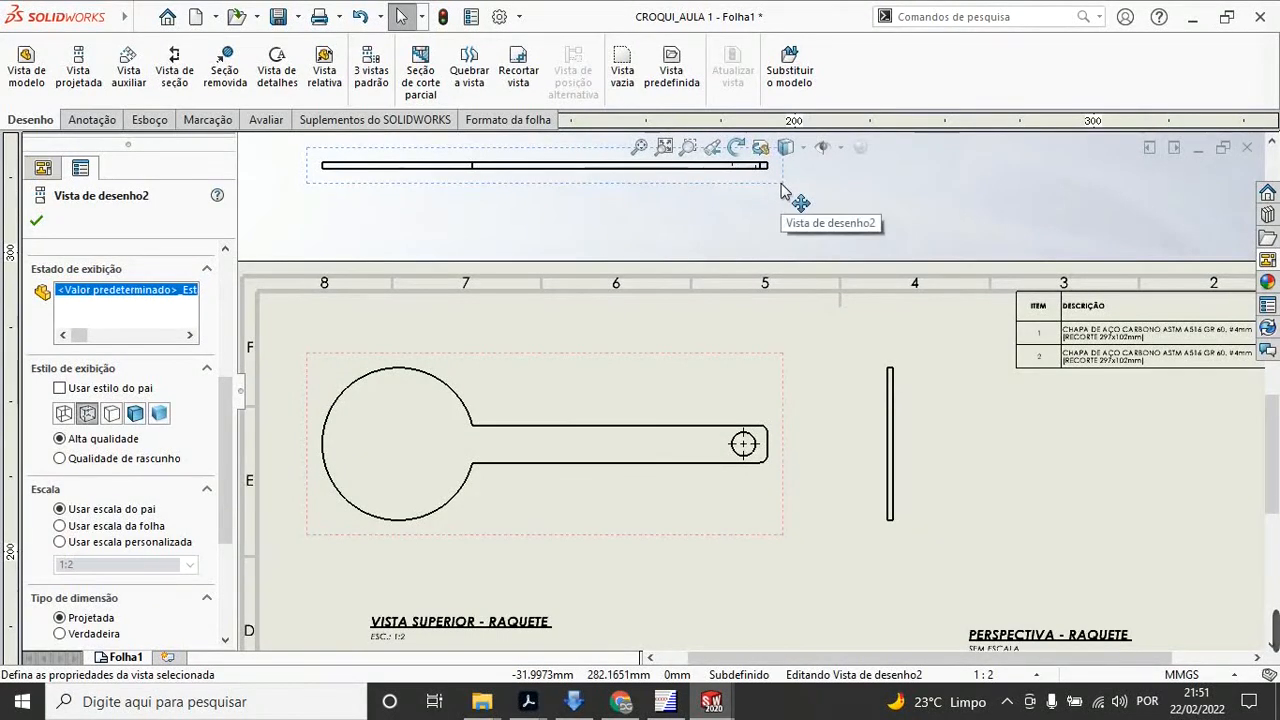
Step: Delete both projected views of the spade, the edge view above the sheet and the side view beside the handle
click(781, 185)
key(Delete)
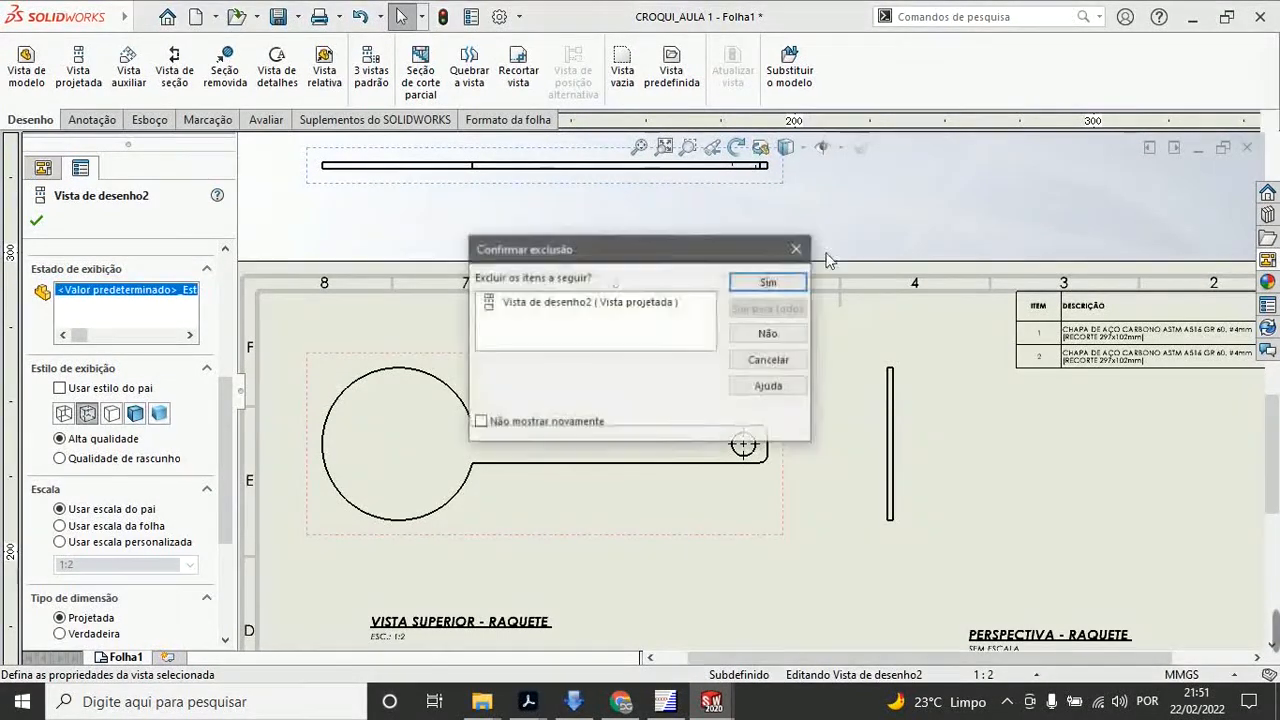
click(765, 284)
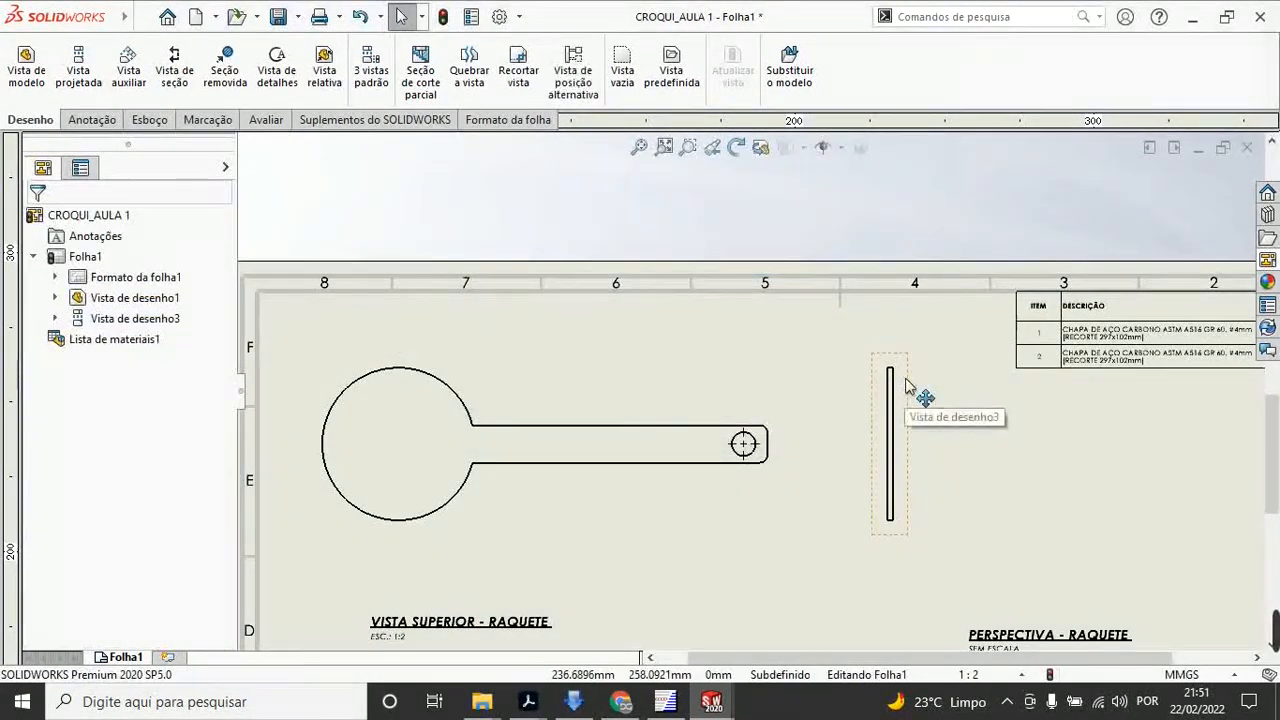
click(887, 390)
key(Delete)
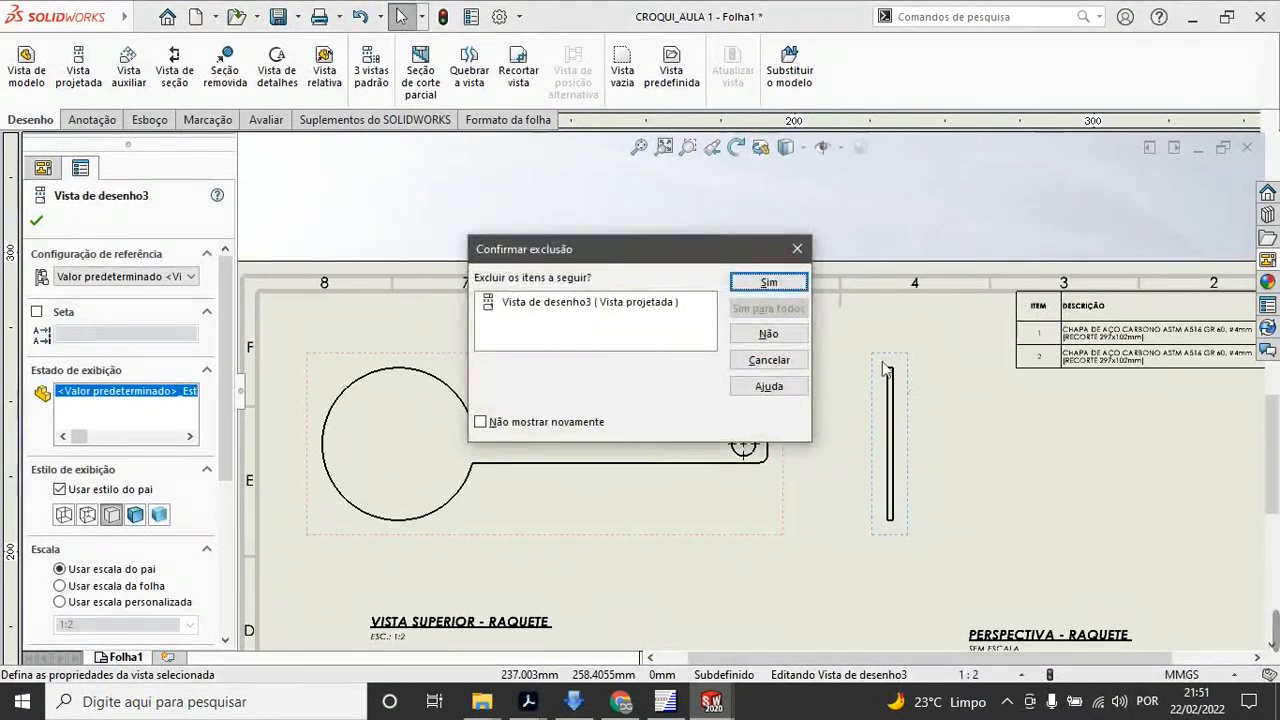
click(769, 283)
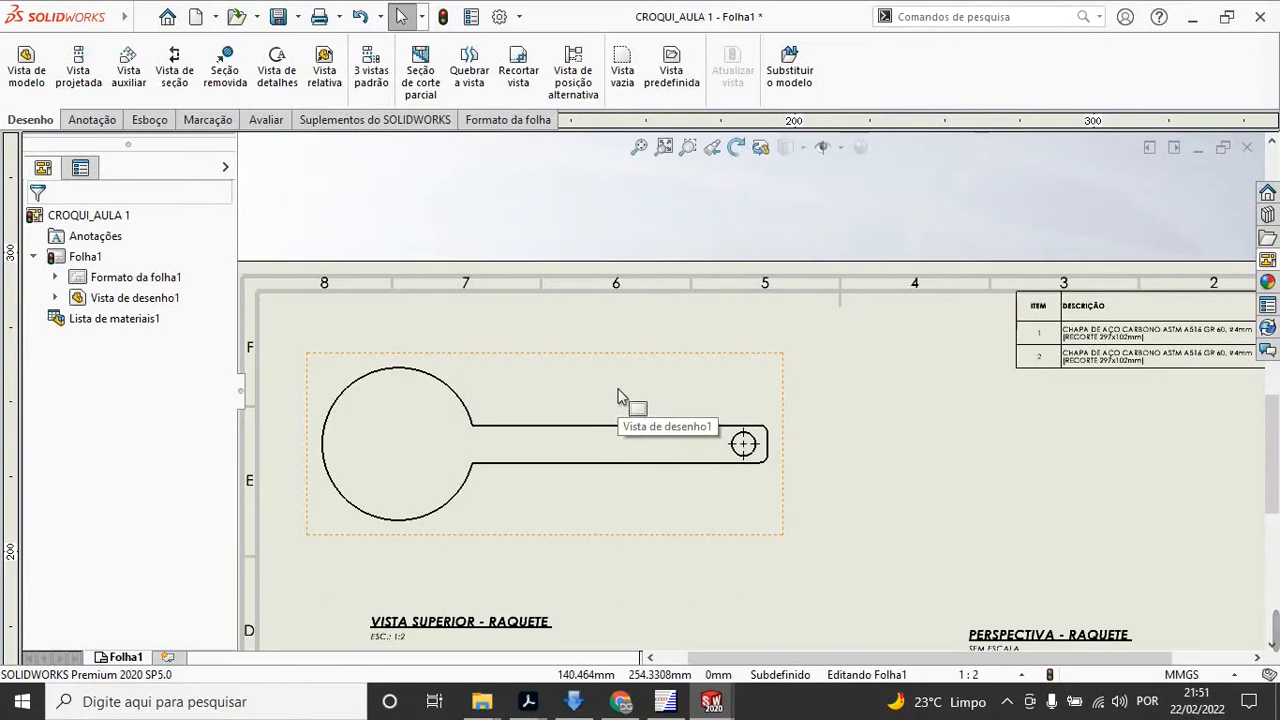
Step: Place an isometric view of RAQUETE_1 above the PERSPECTIVA - RAQUETE label
scroll(457, 457, down, 3)
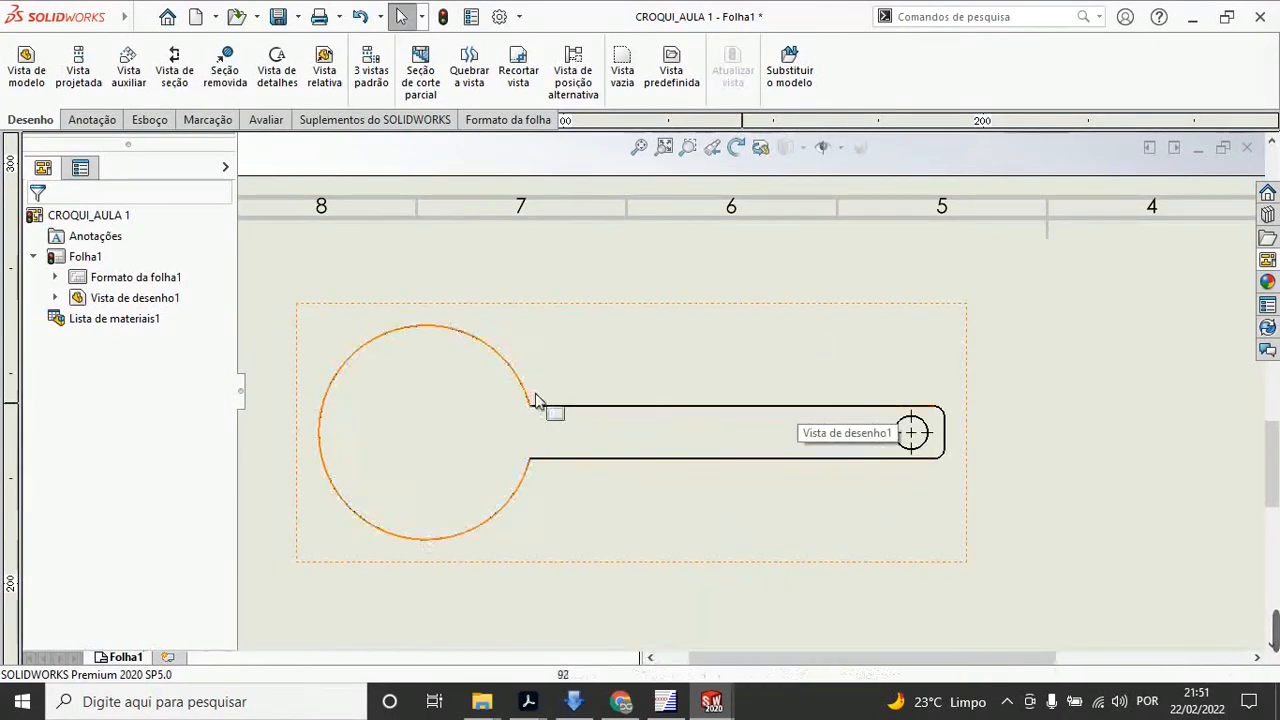
scroll(750, 420, up, 2)
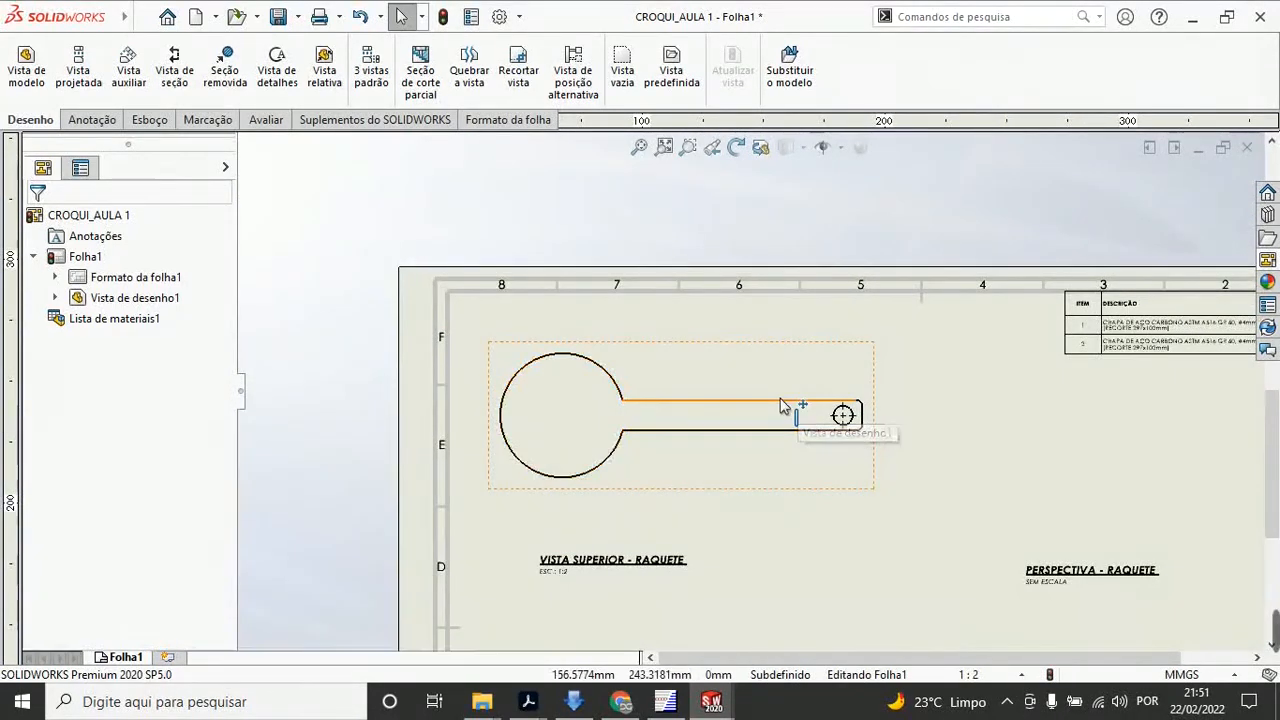
click(1267, 259)
mouse_move(1033, 568)
mouse_down()
mouse_move(966, 543)
mouse_move(1014, 560)
mouse_move(1166, 509)
mouse_move(1166, 479)
mouse_up()
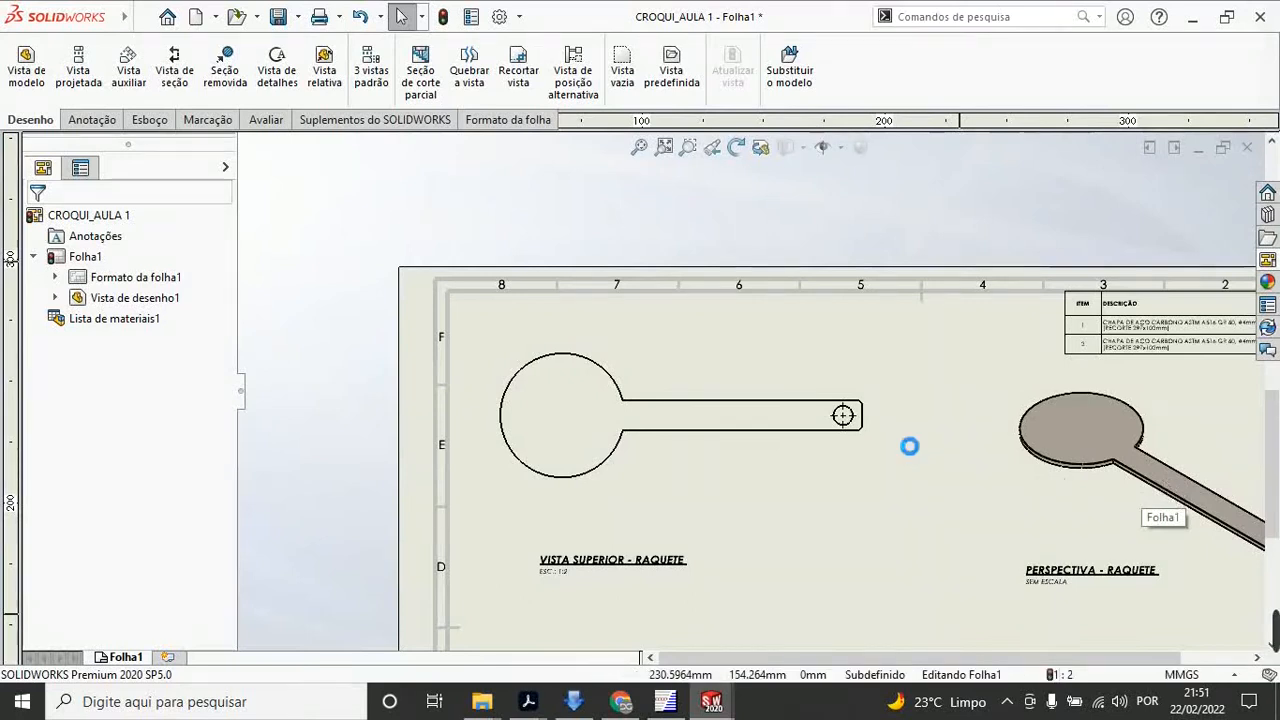
scroll(1203, 449, down, 3)
scroll(920, 423, up, 3)
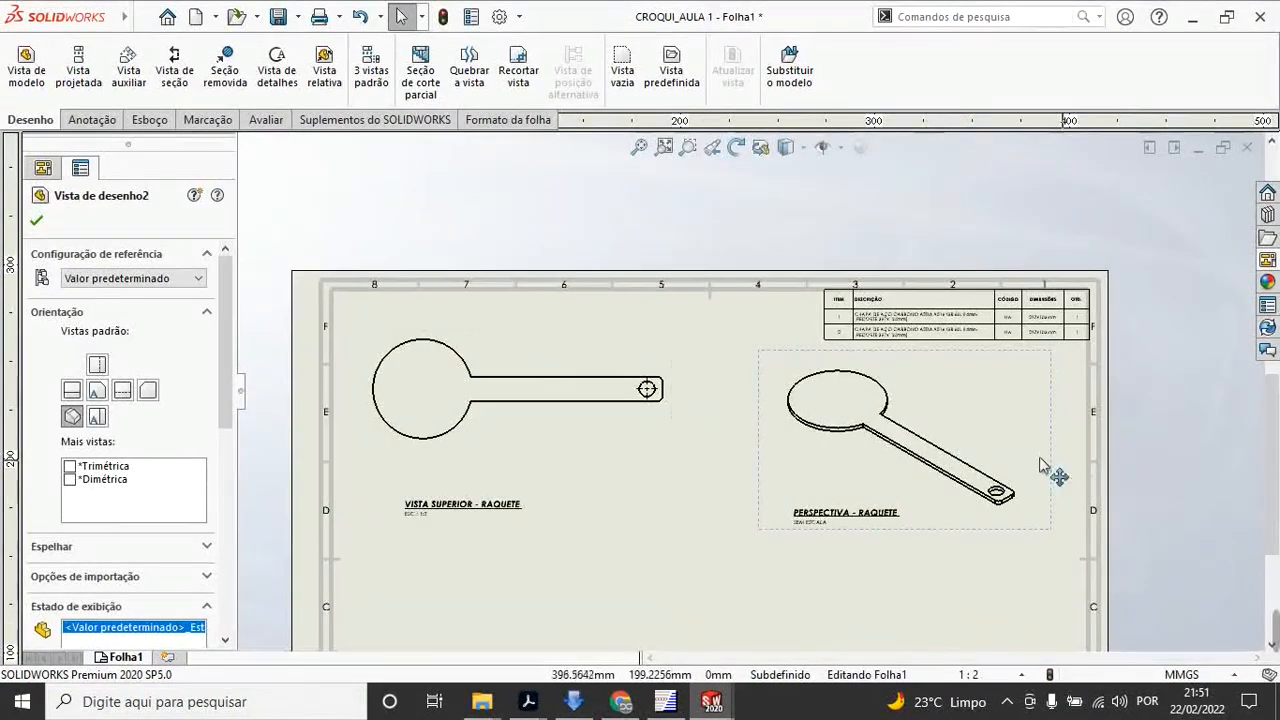
click(37, 223)
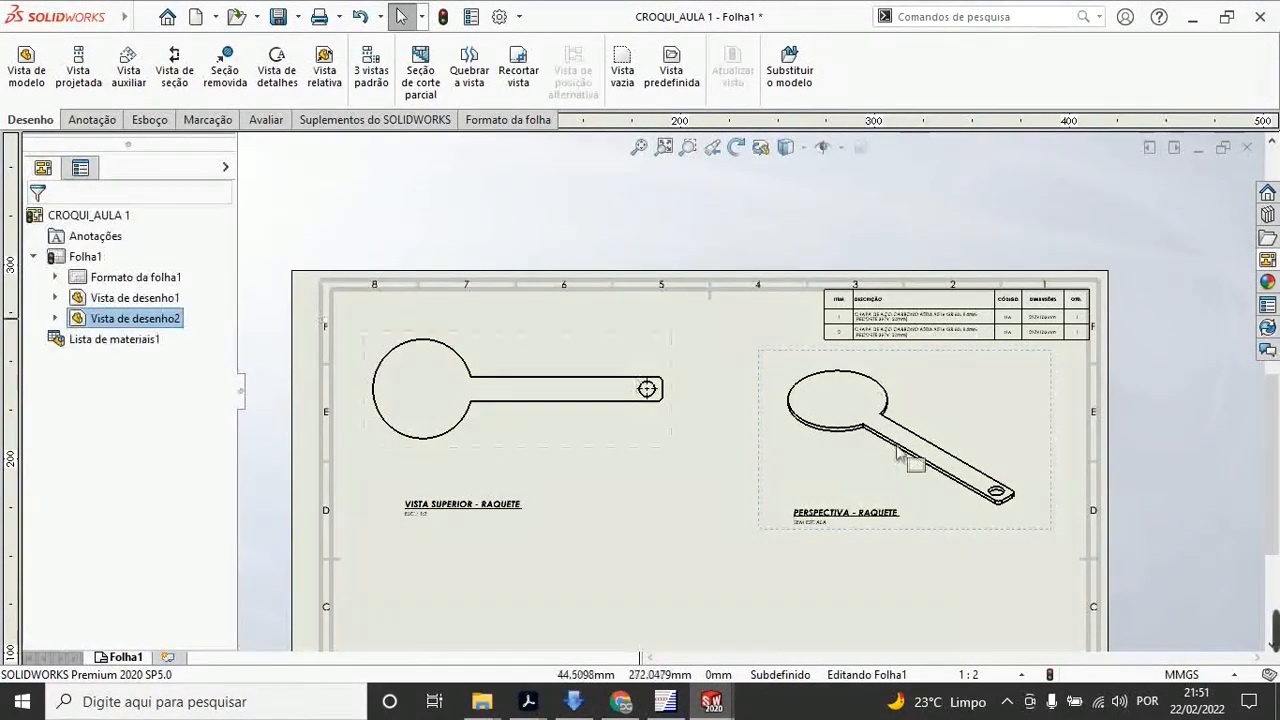
Step: Set the spade's perspective view to the shaded with edges display style in high quality
click(1037, 489)
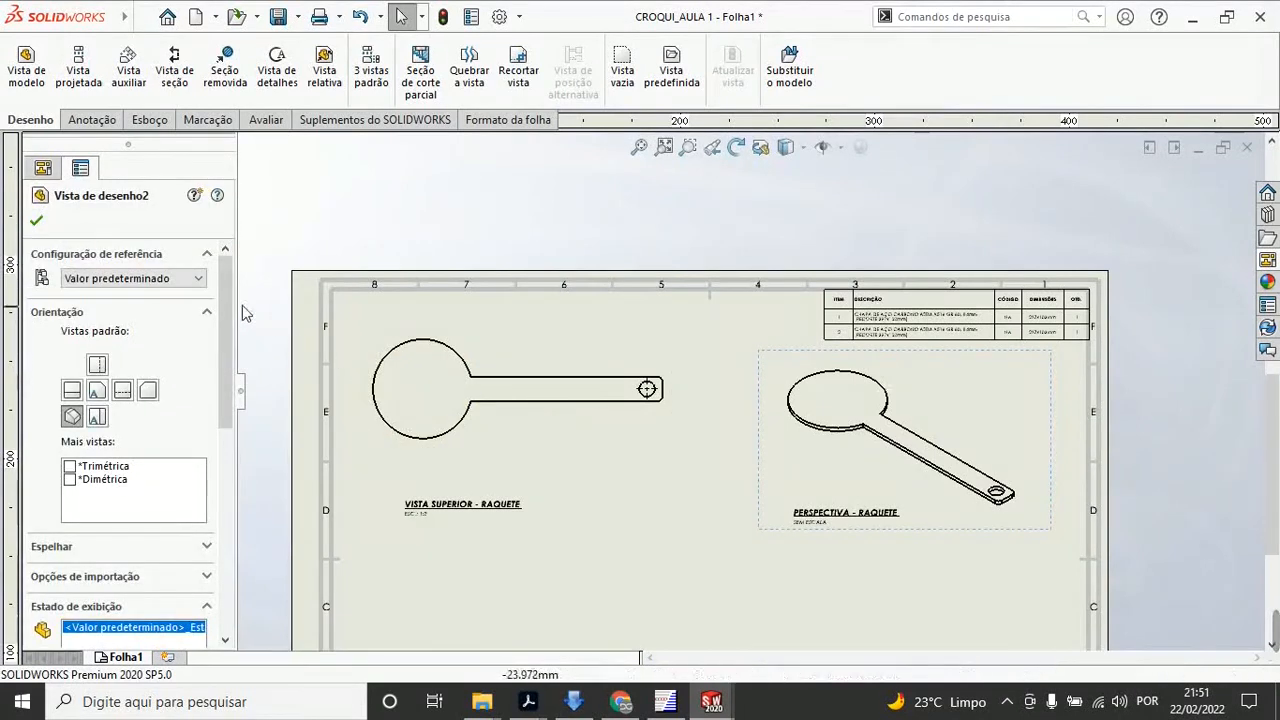
drag(227, 333, 241, 445)
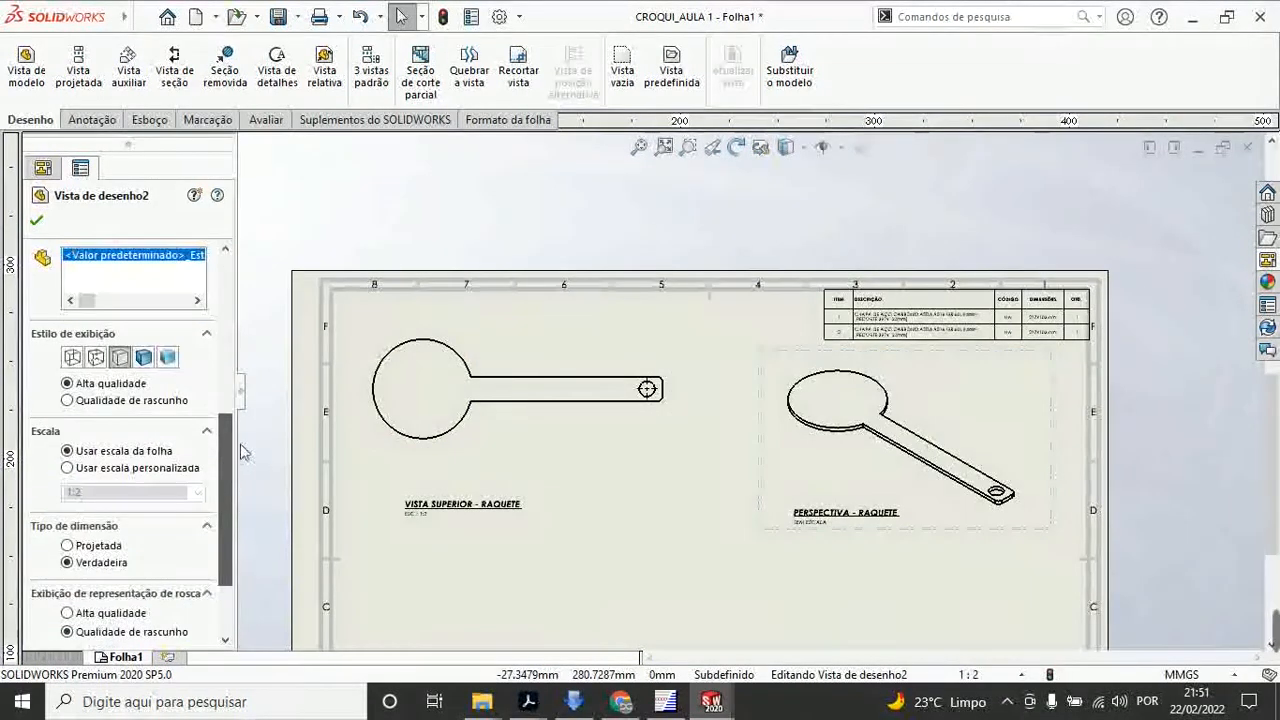
click(143, 358)
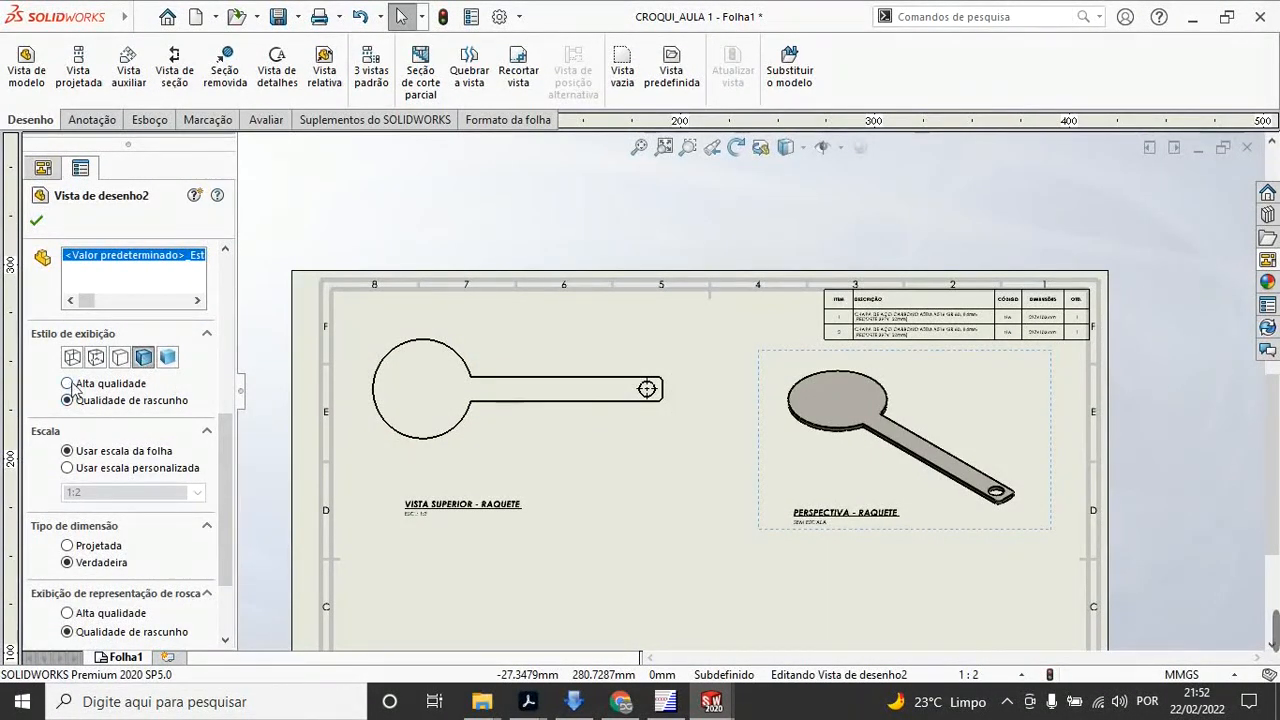
click(37, 221)
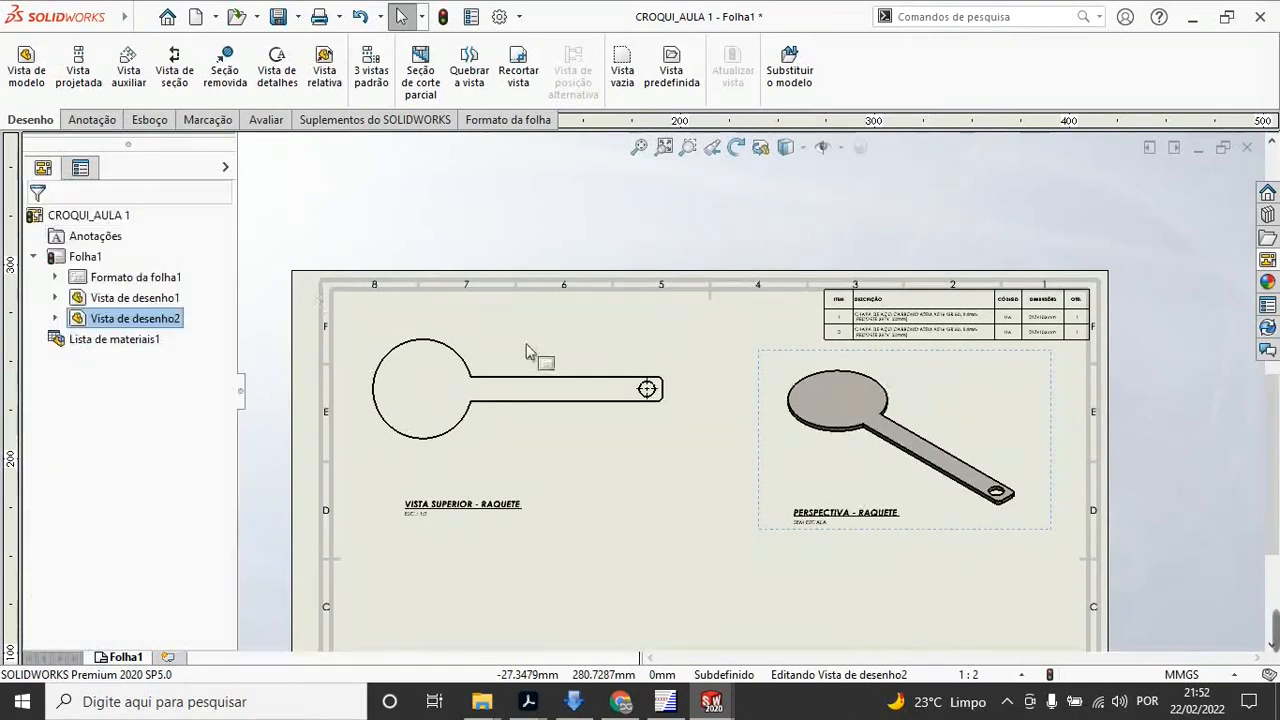
Step: Switch the spade's perspective view from the sheet scale to a custom scale of 1:2
scroll(820, 485, down, 2)
click(820, 490)
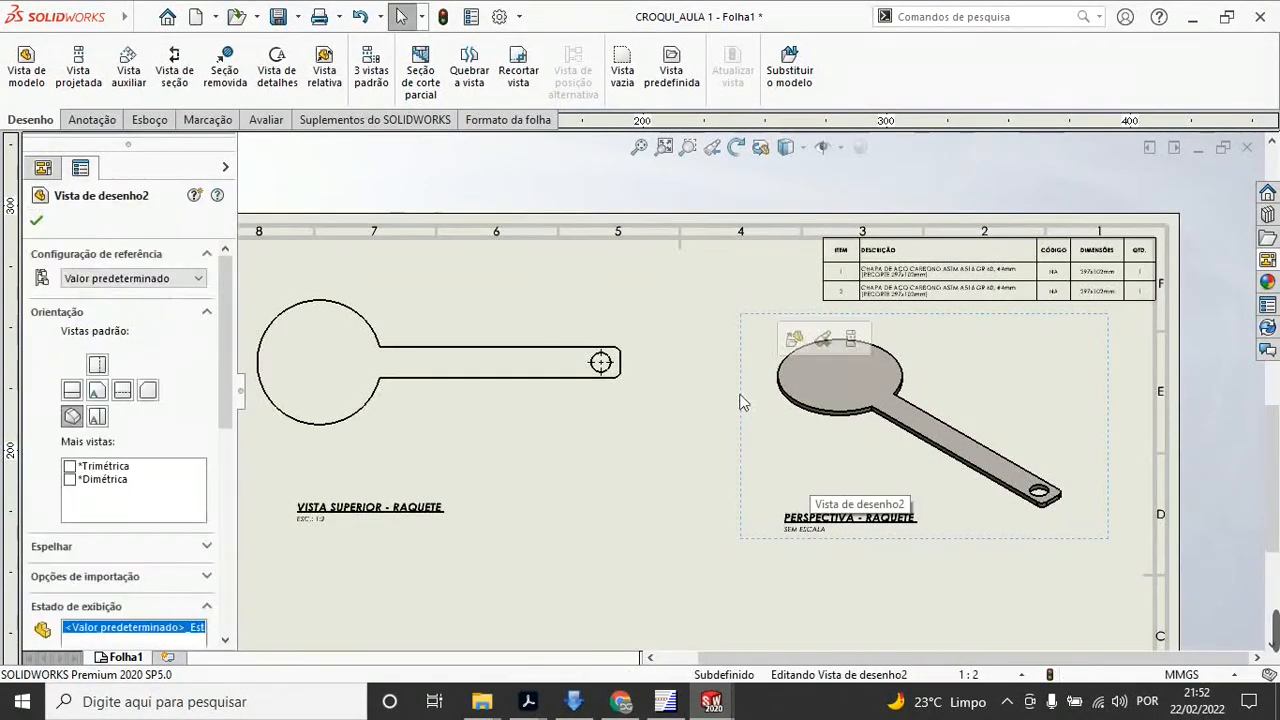
drag(225, 325, 225, 475)
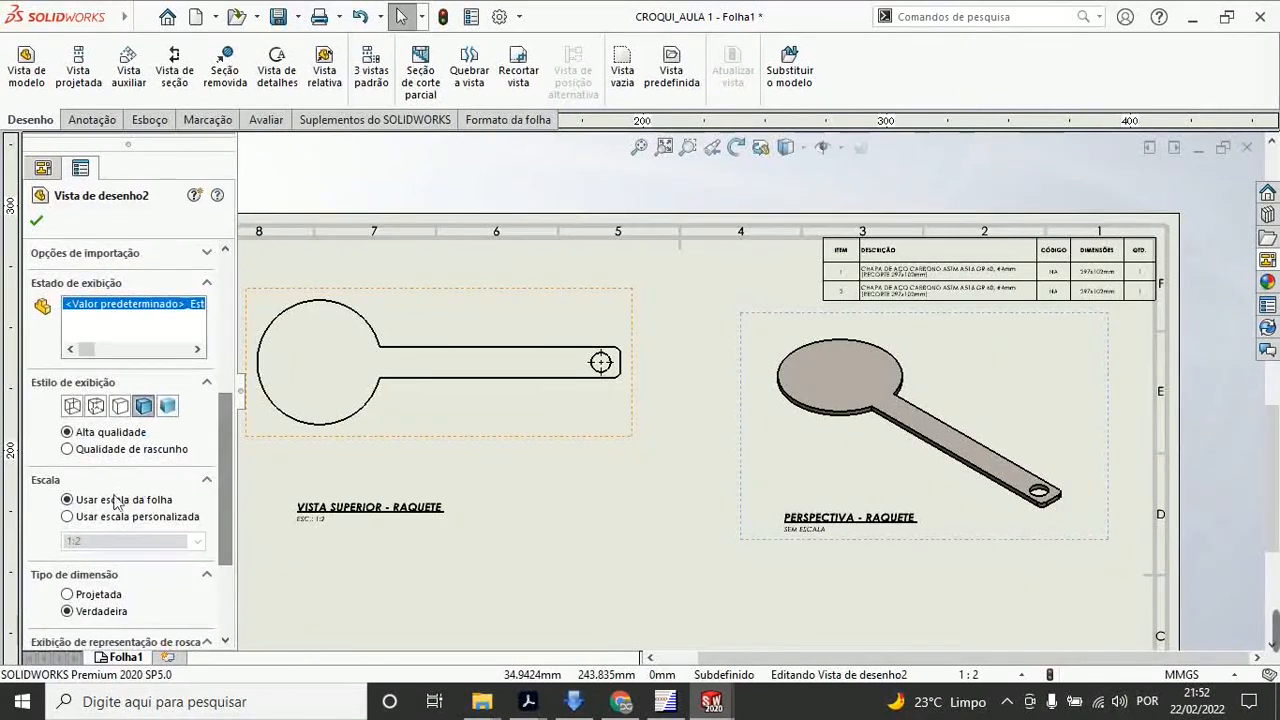
click(68, 516)
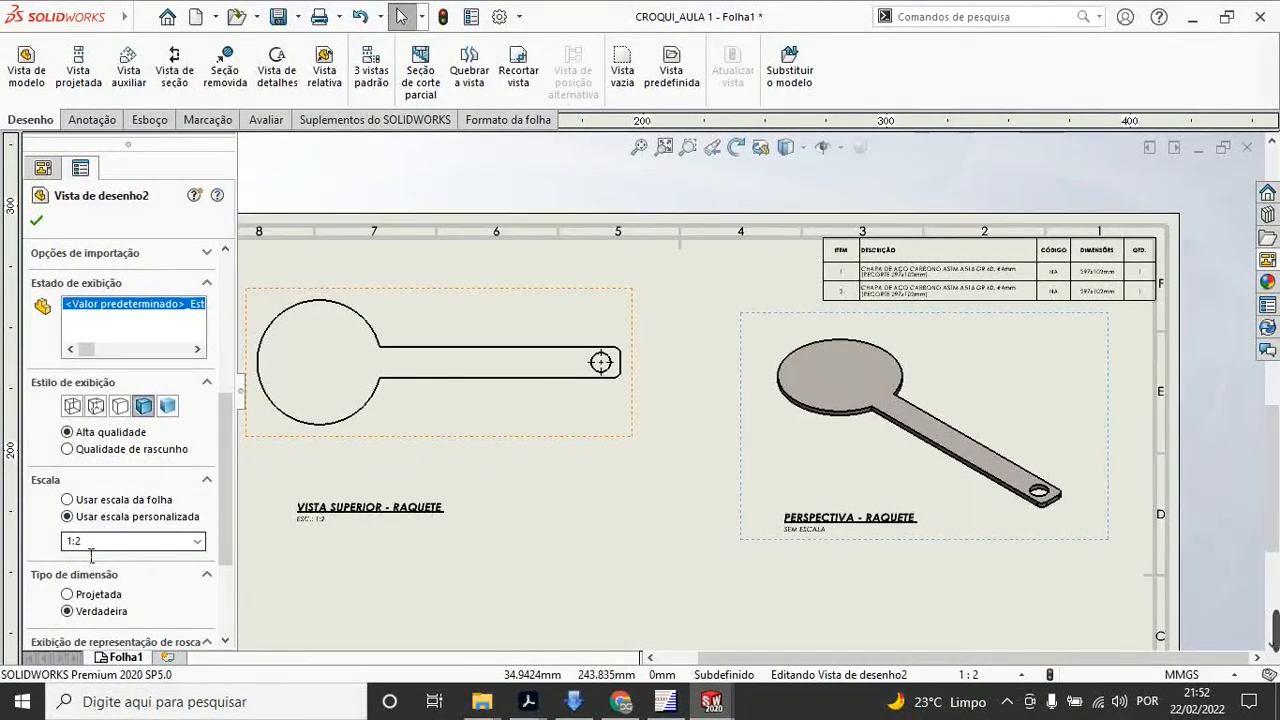
click(668, 593)
Step: Move the spade's top view slightly closer to its VISTA SUPERIOR - RAQUETE label, centring it better above the text
scroll(805, 492, up, 3)
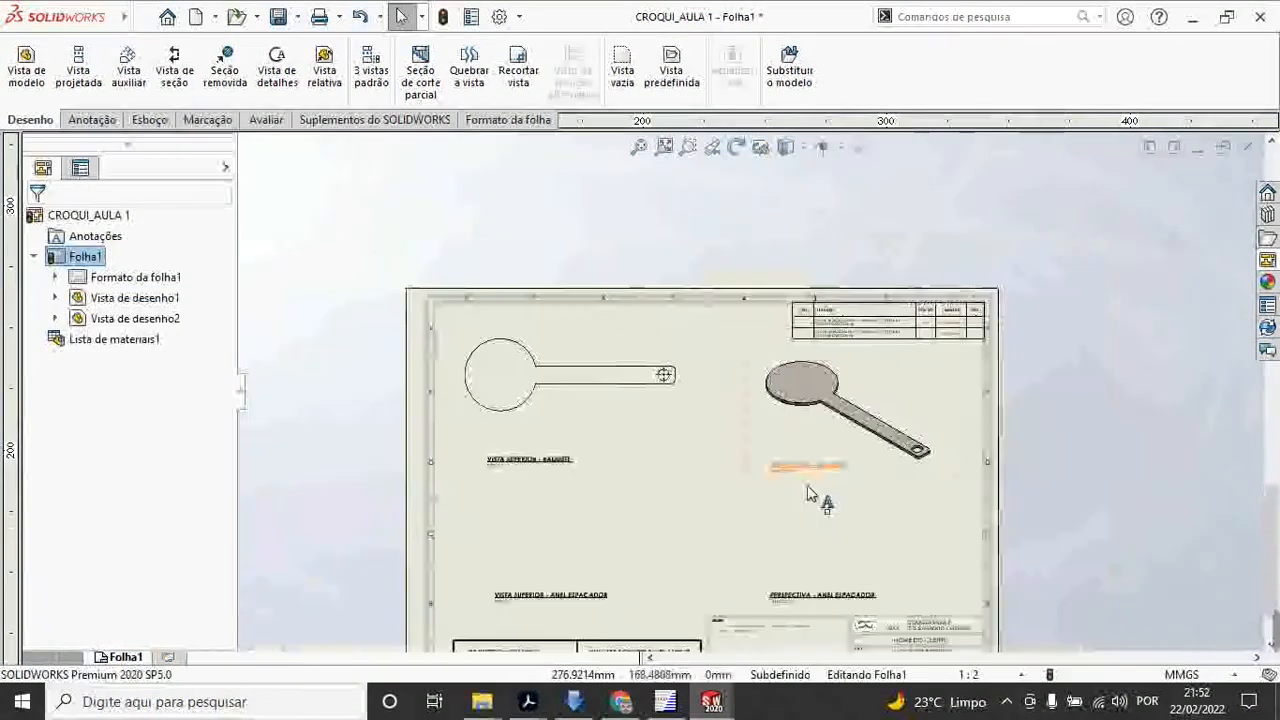
scroll(561, 428, down, 2)
scroll(561, 450, down, 3)
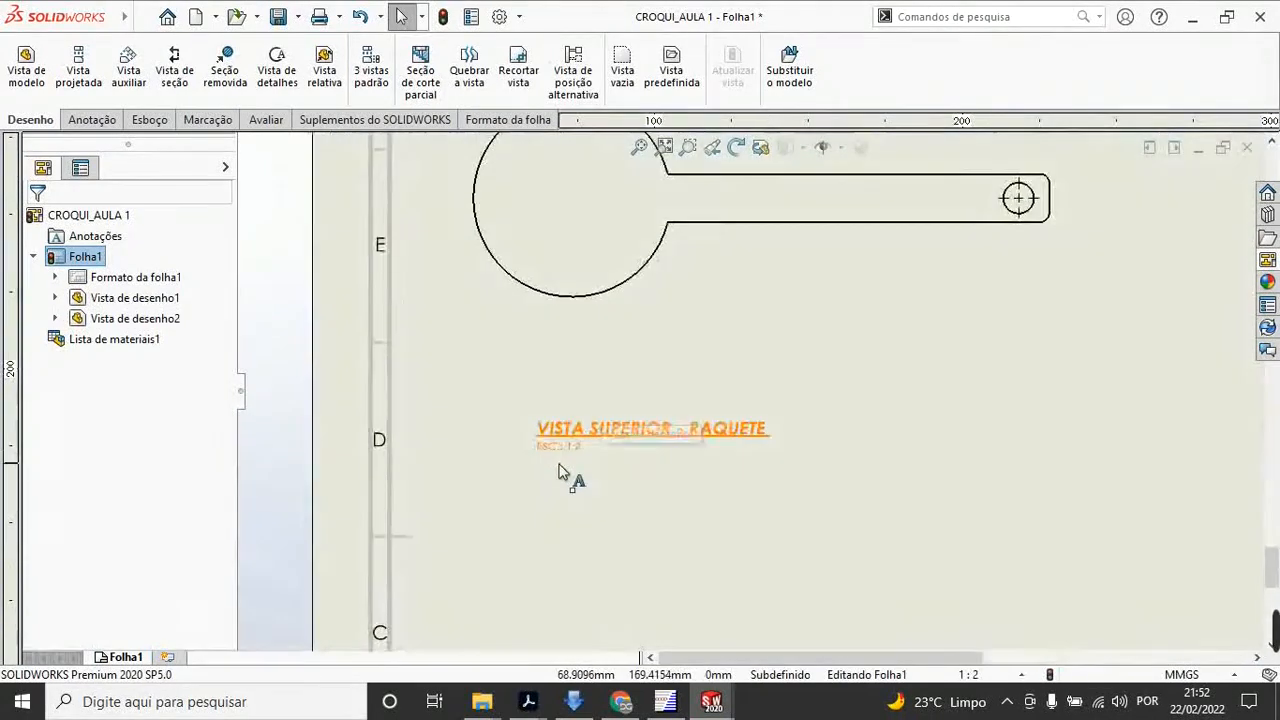
scroll(719, 397, up, 4)
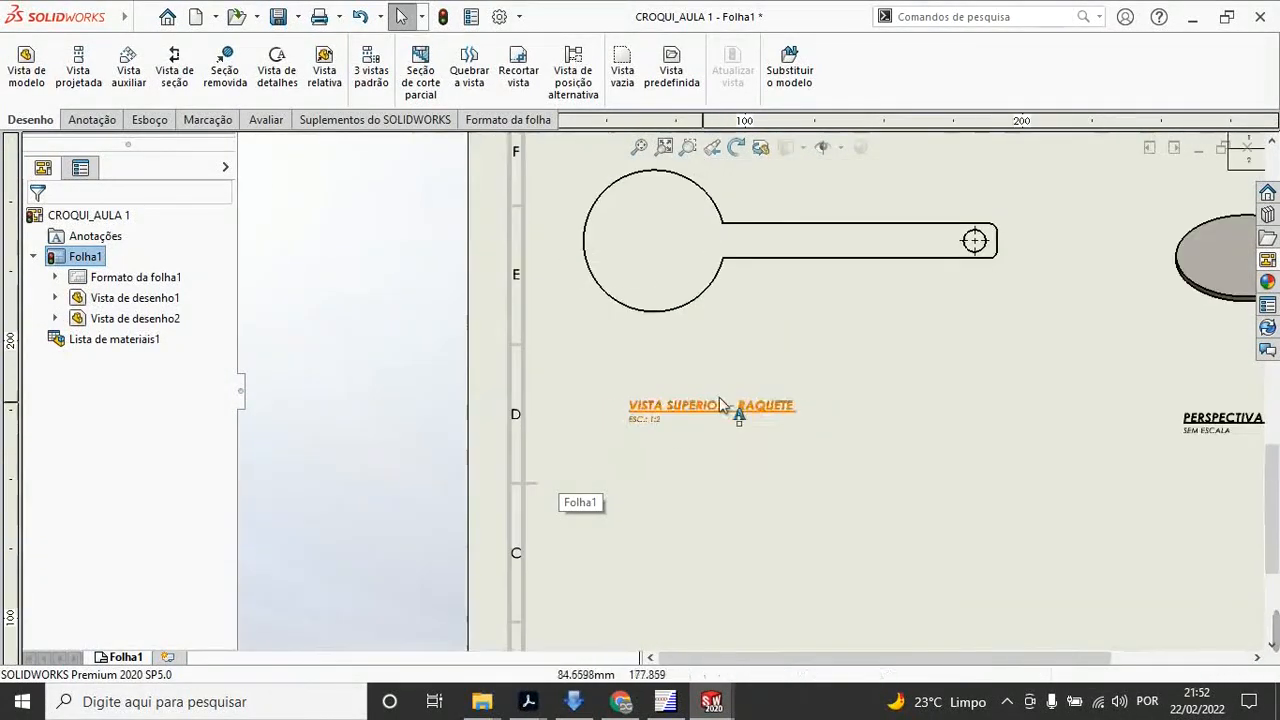
drag(805, 358, 820, 380)
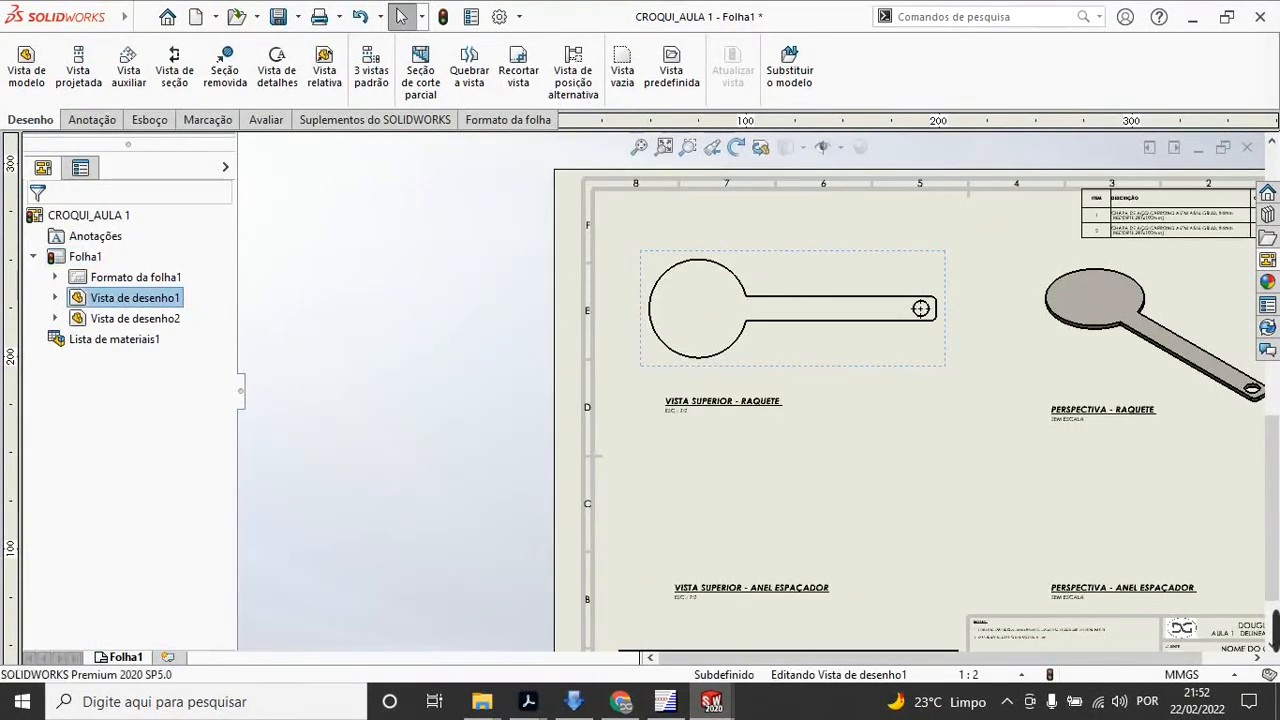
click(955, 495)
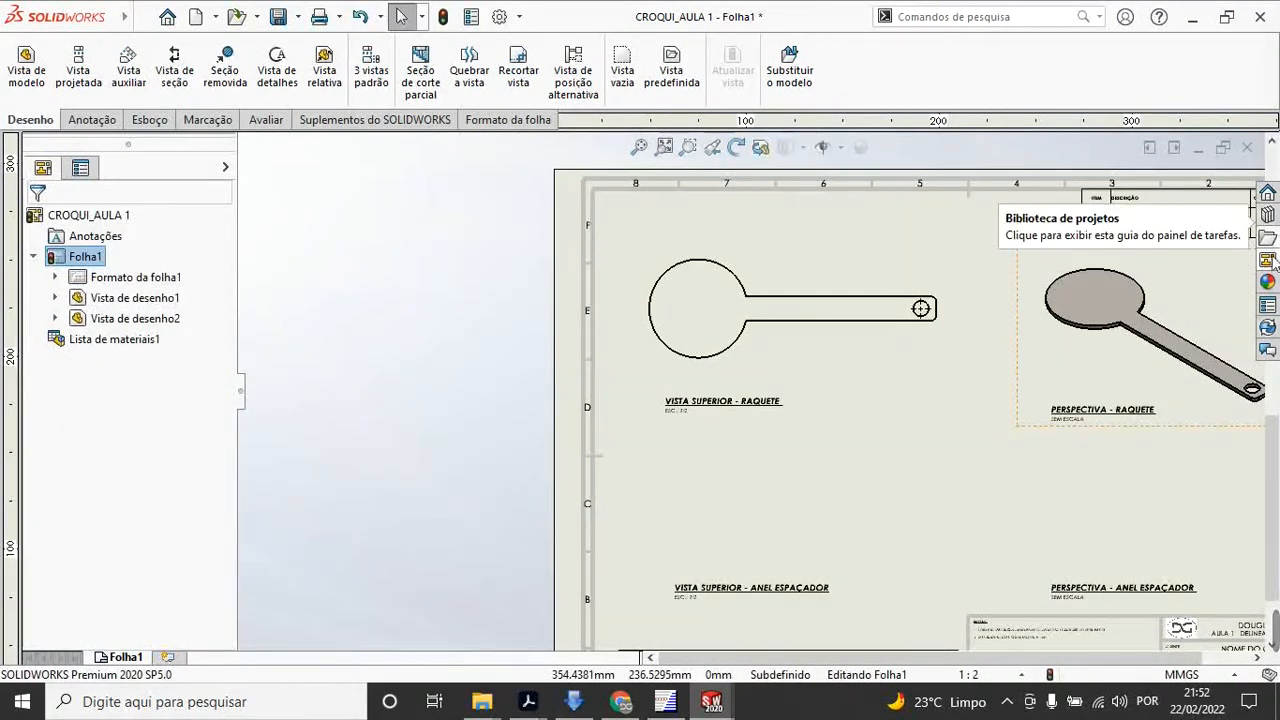
Step: Load the part ANEL ESPAÇADOR_1 into the view palette as the source of new drawing views
click(1268, 262)
click(1087, 145)
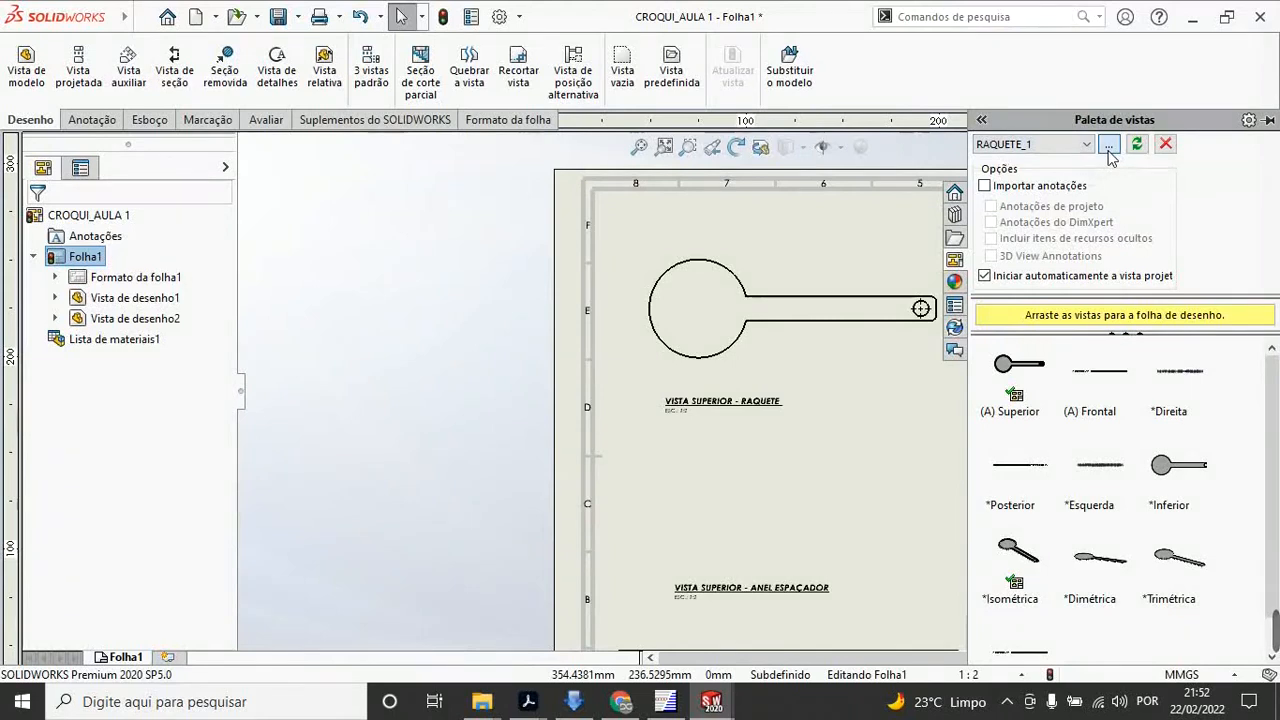
click(1108, 146)
click(545, 250)
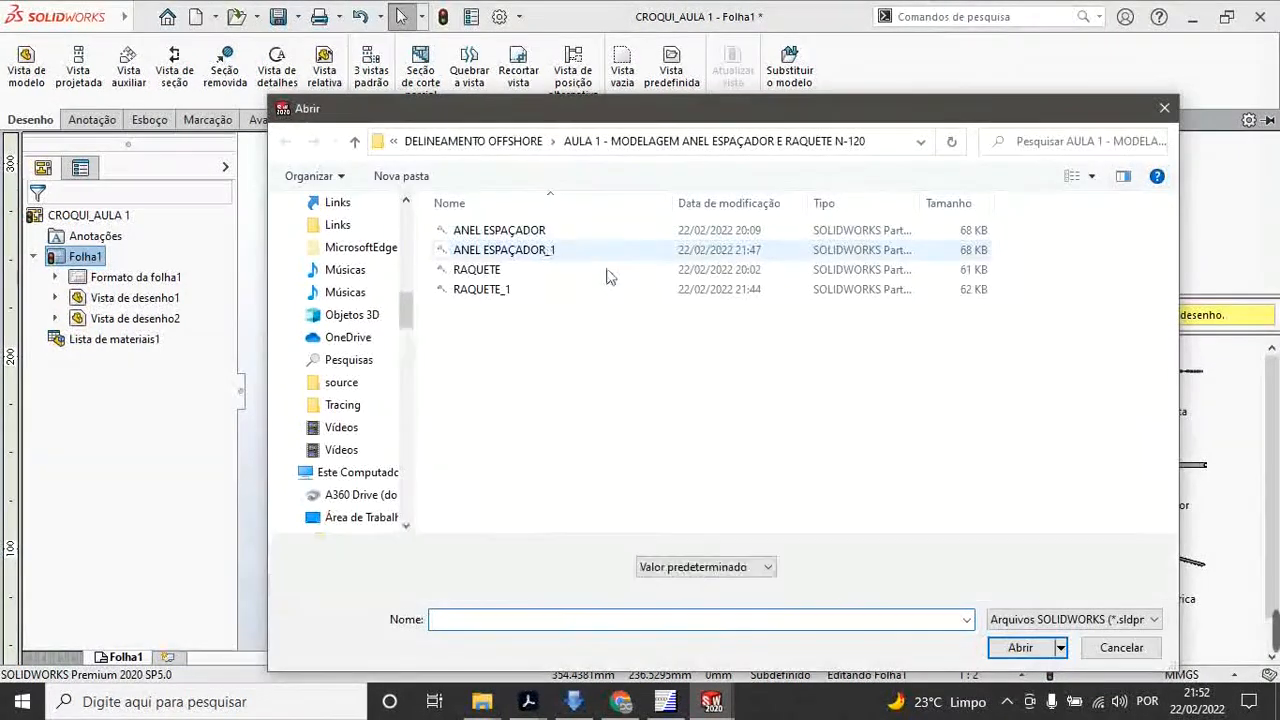
click(1020, 648)
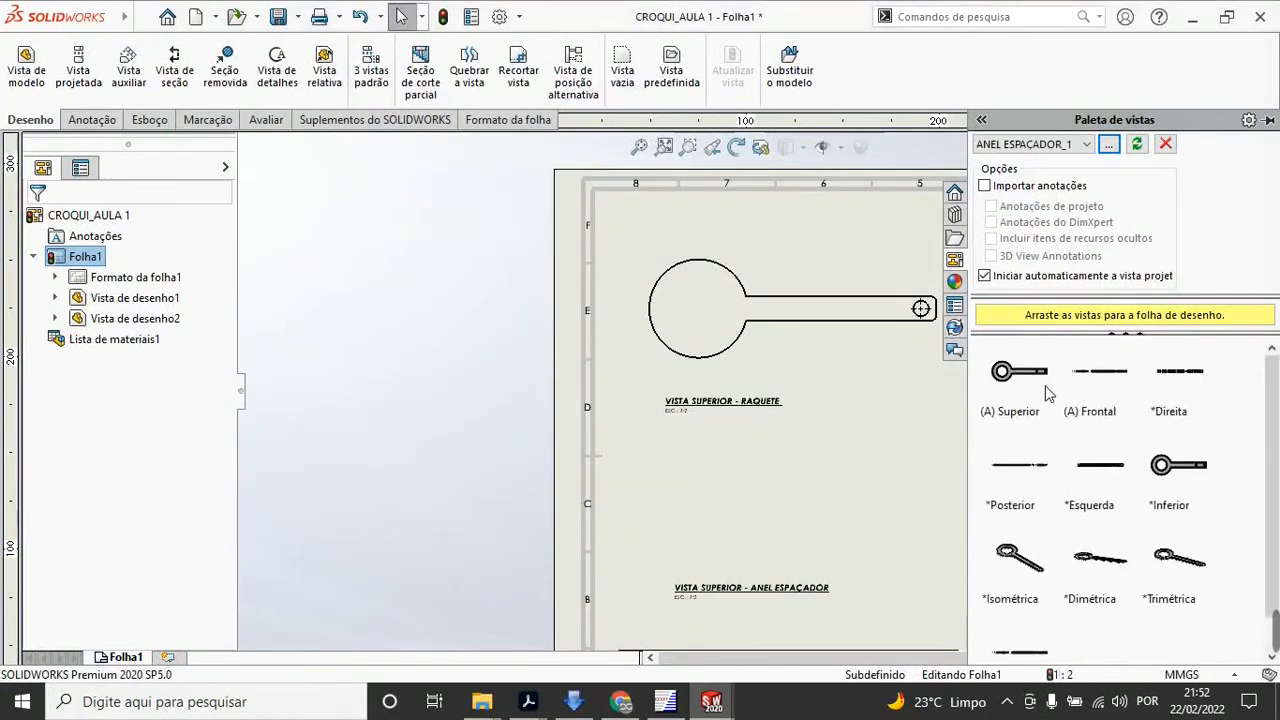
Step: Place the Superior view of the spacer ring above its VISTA SUPERIOR label, aligned under the racket's top view, without adding projected views
mouse_move(1010, 395)
mouse_down()
mouse_move(558, 495)
mouse_move(665, 485)
mouse_move(691, 506)
mouse_move(672, 512)
mouse_move(698, 593)
mouse_move(692, 516)
mouse_move(690, 563)
mouse_up()
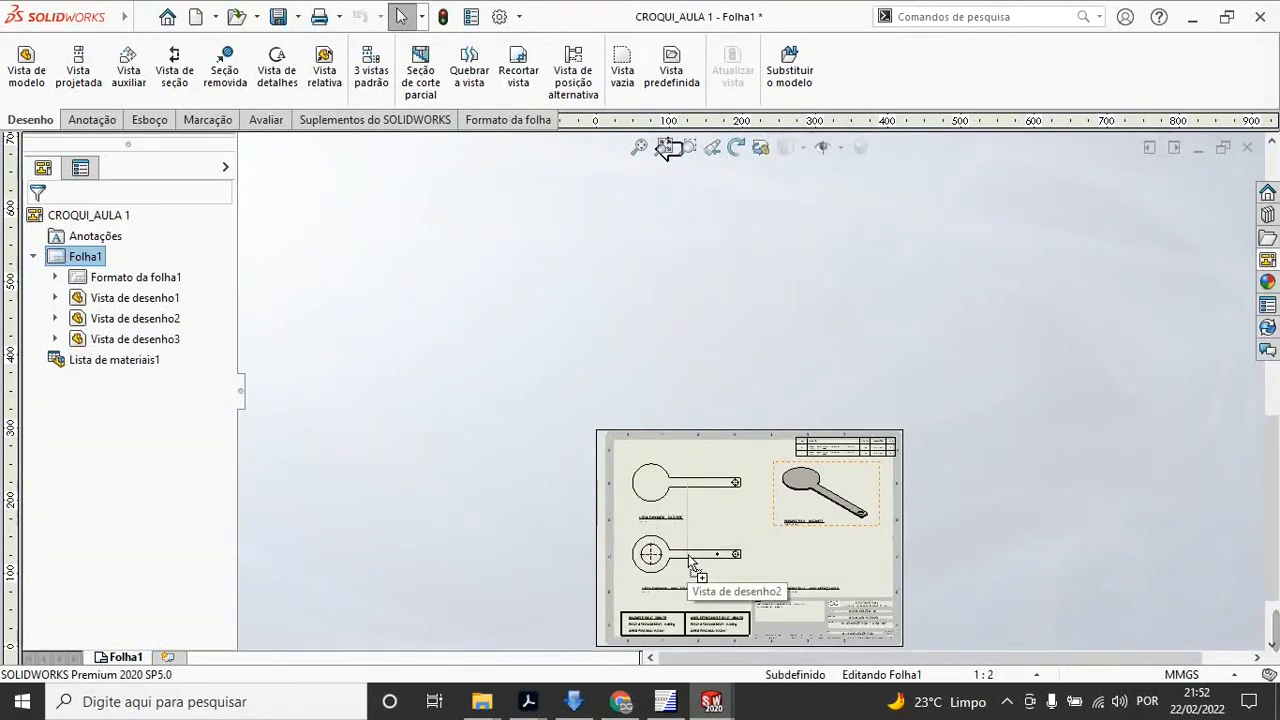
click(705, 560)
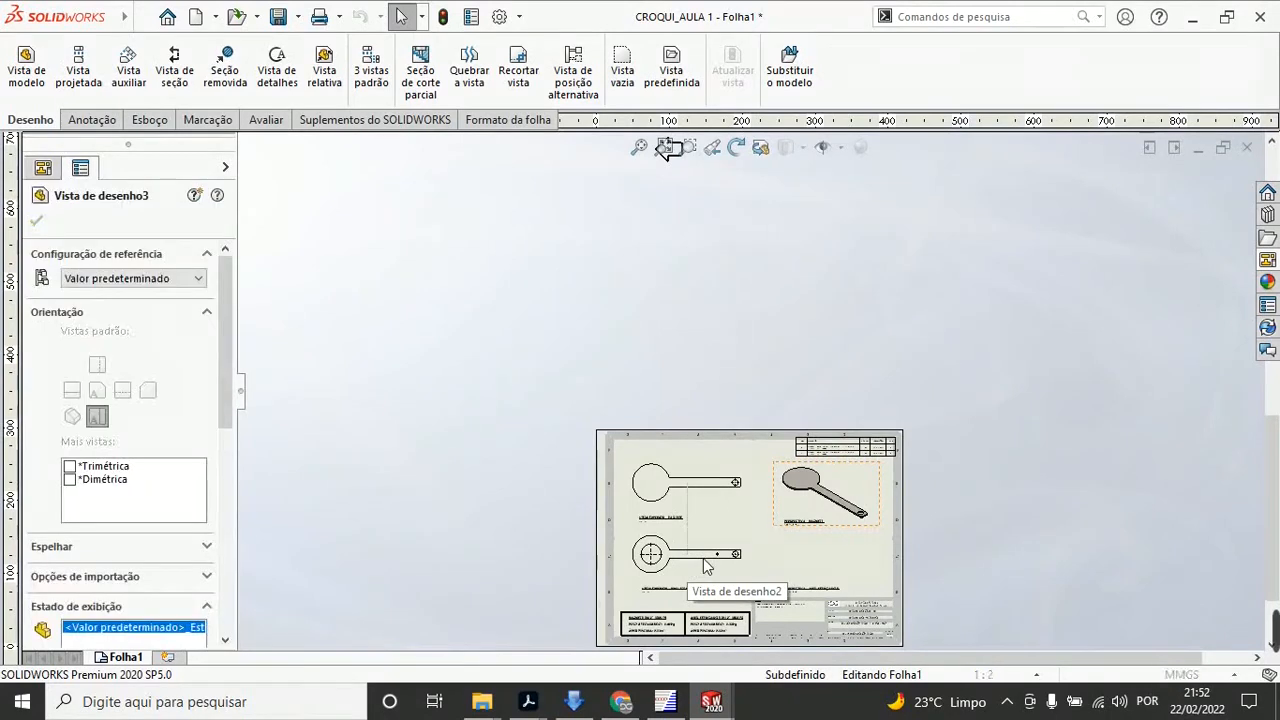
scroll(708, 562, up, 5)
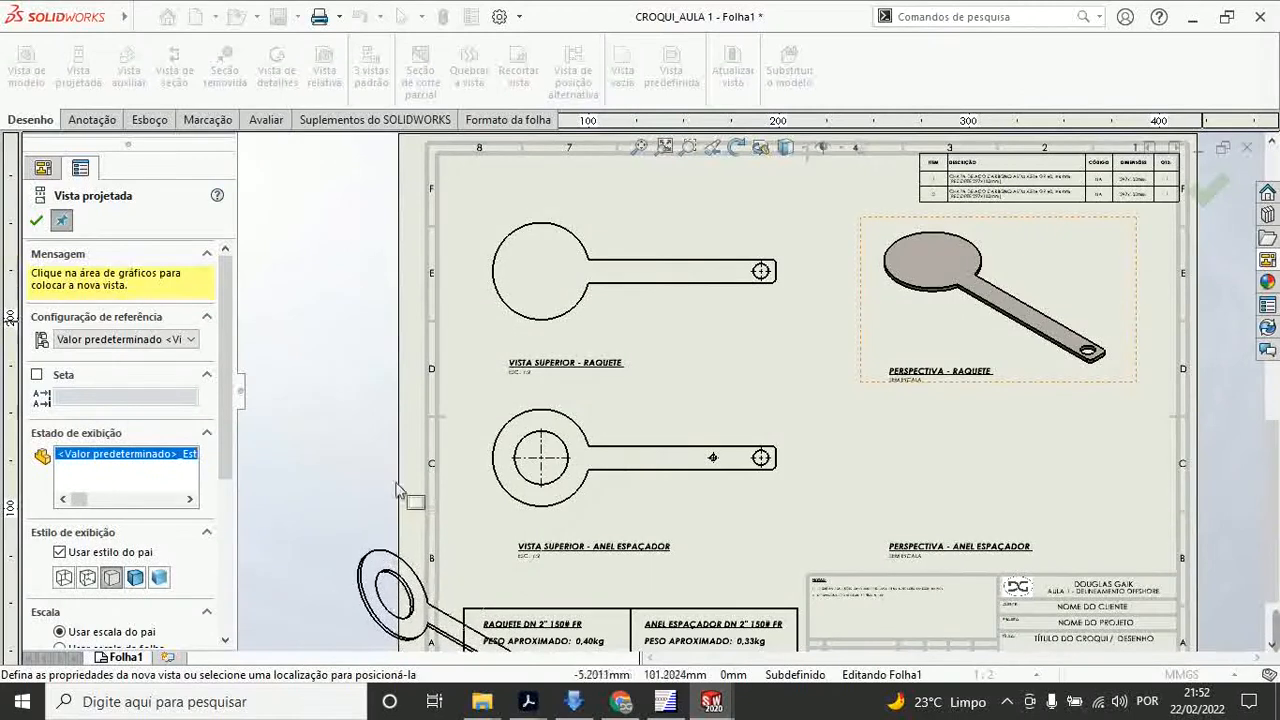
key(Escape)
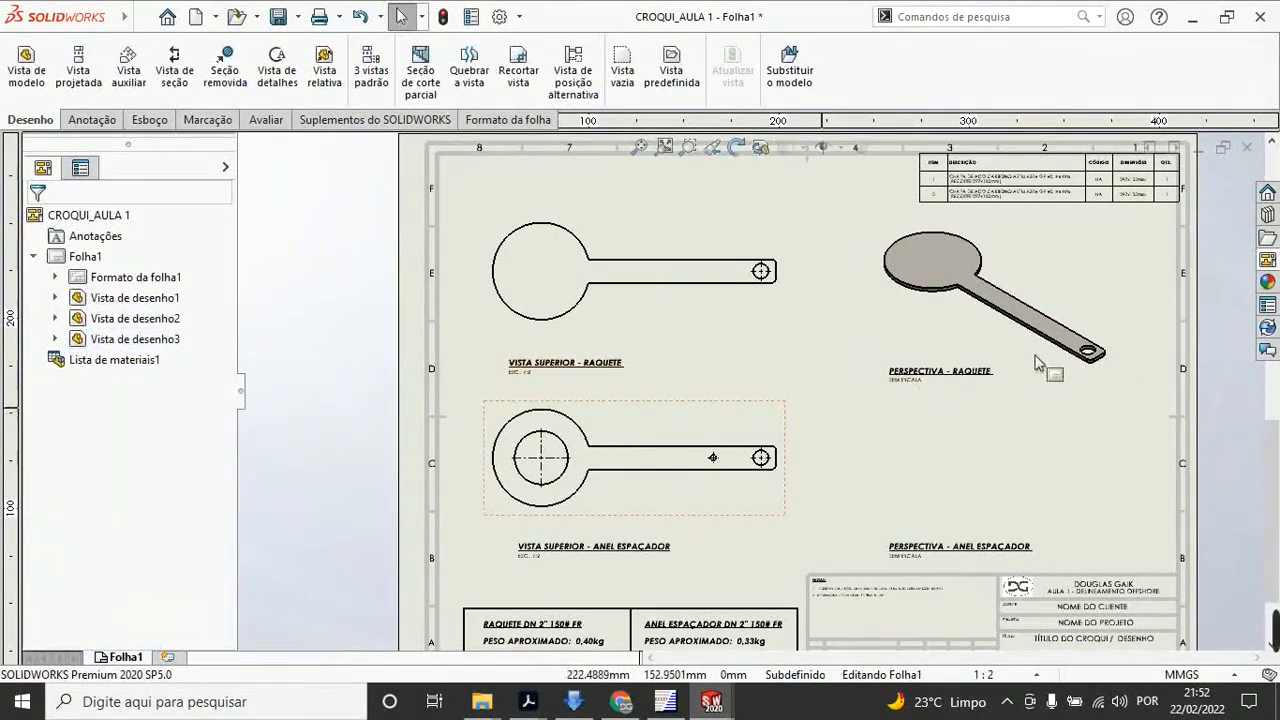
Step: Place the spacer ring's isometric view above the PERSPECTIVA - ANEL ESPAÇADOR label and display it shaded with edges
click(1267, 280)
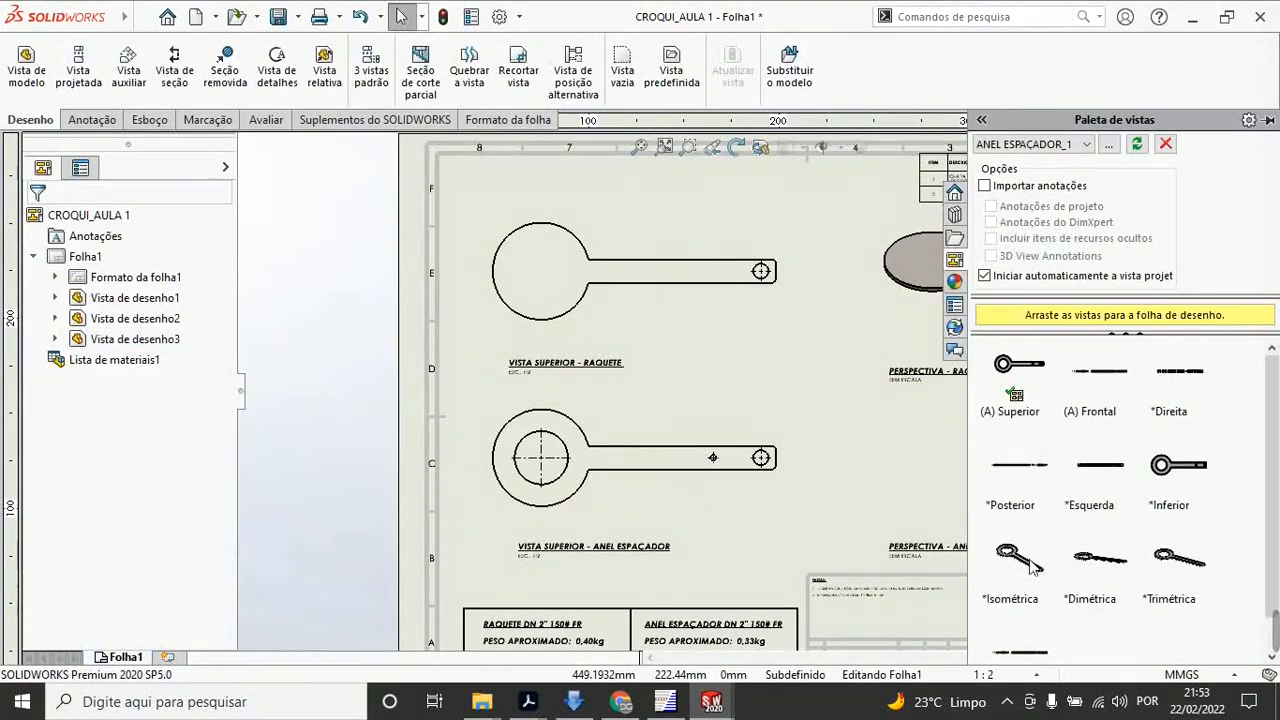
drag(1030, 567, 963, 490)
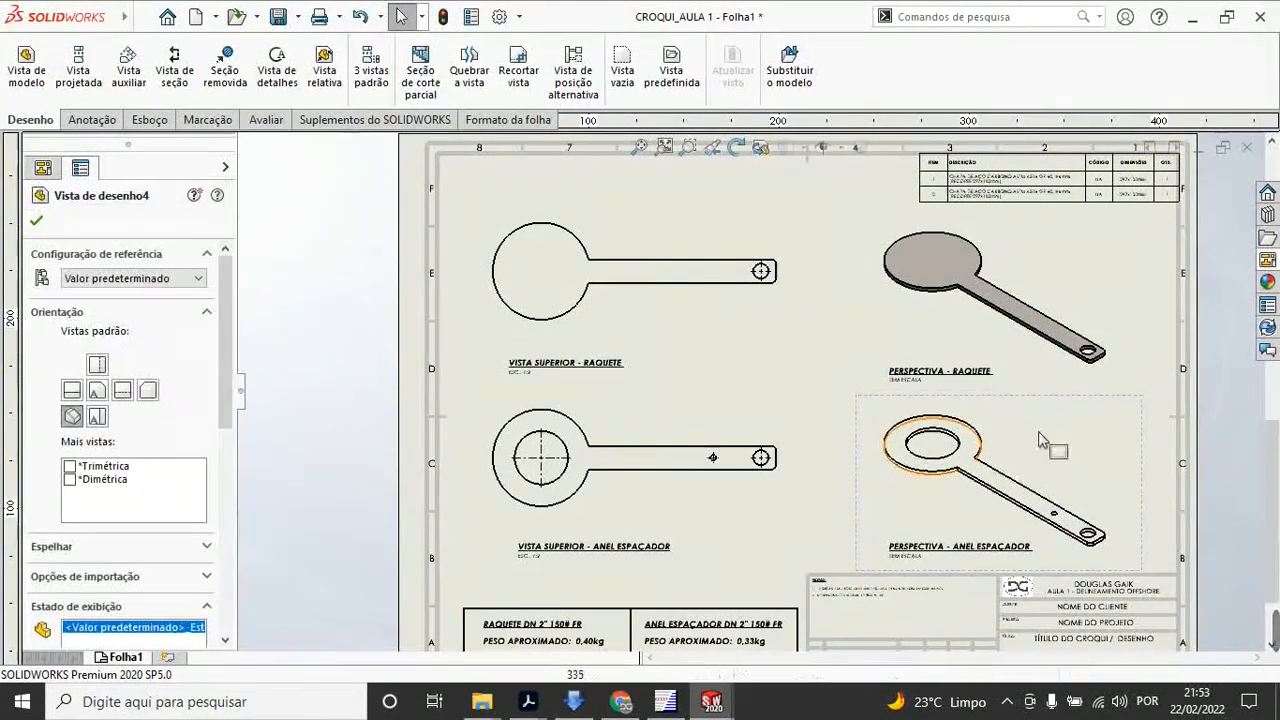
scroll(135, 380, down, 5)
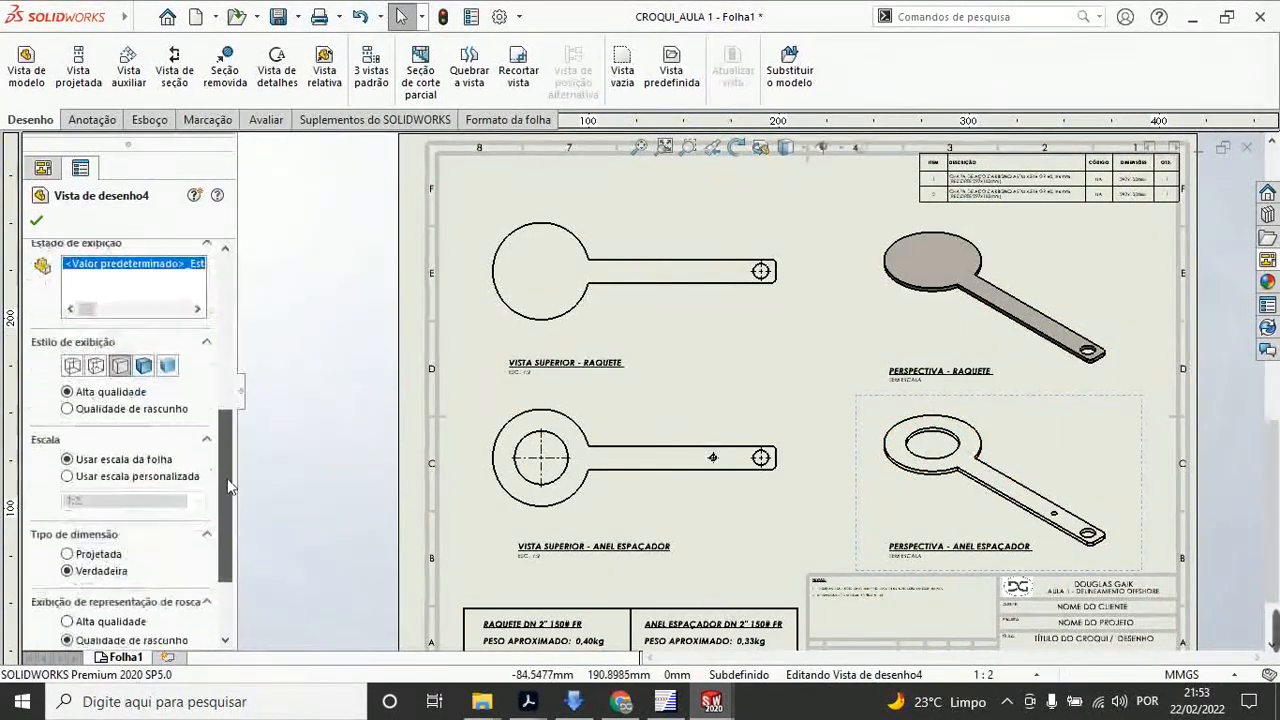
click(144, 365)
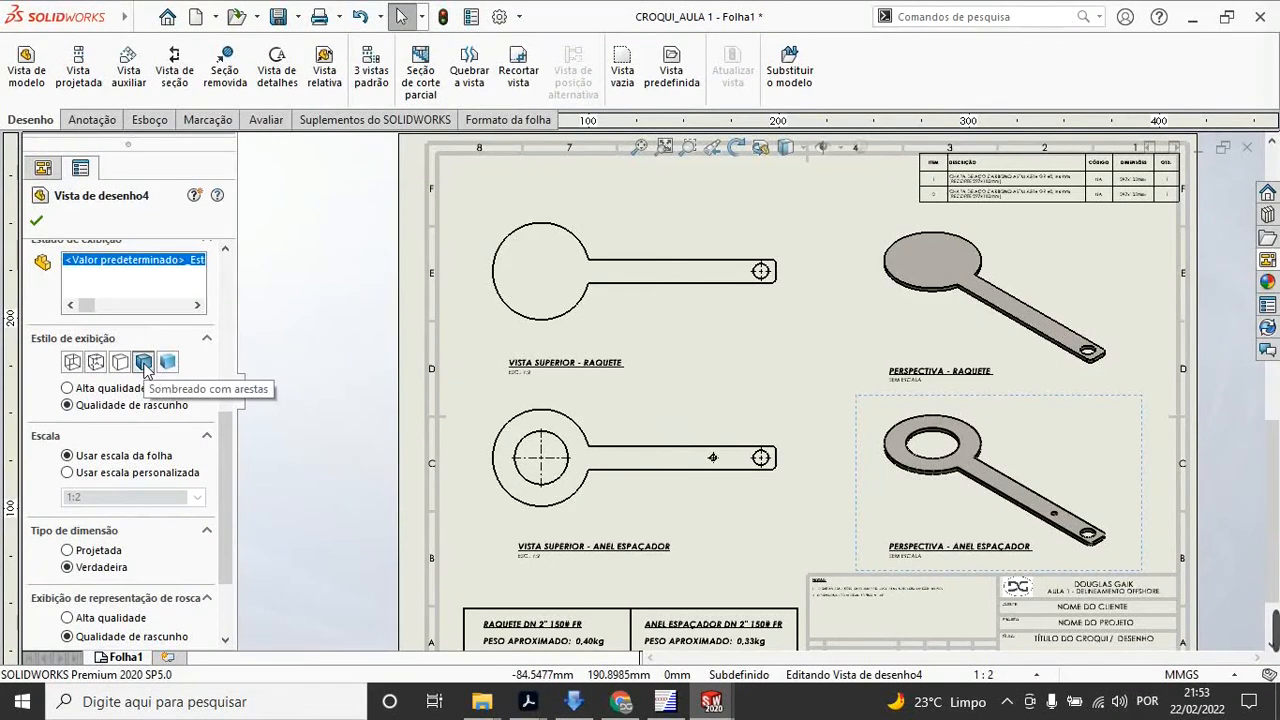
click(36, 220)
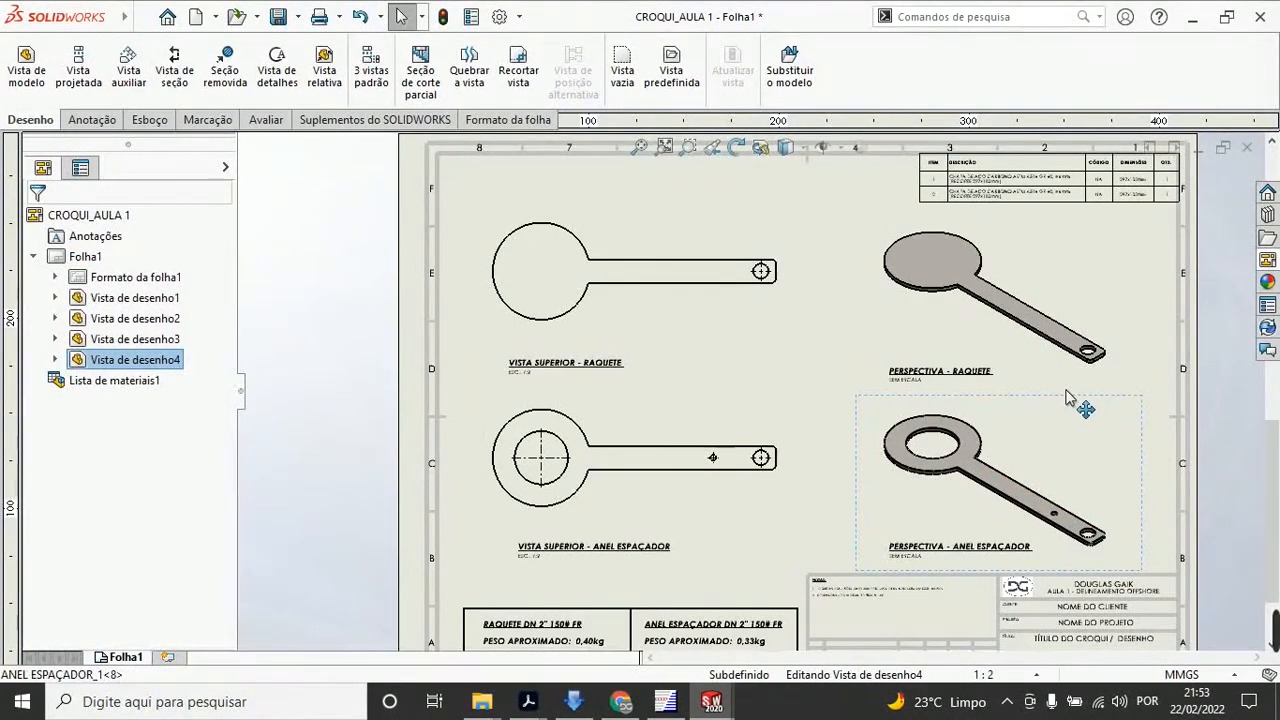
Step: Move the VISTA SUPERIOR - ANEL ESPAÇADOR note slightly to the left beneath the spacer ring's top view
scroll(616, 389, down, 4)
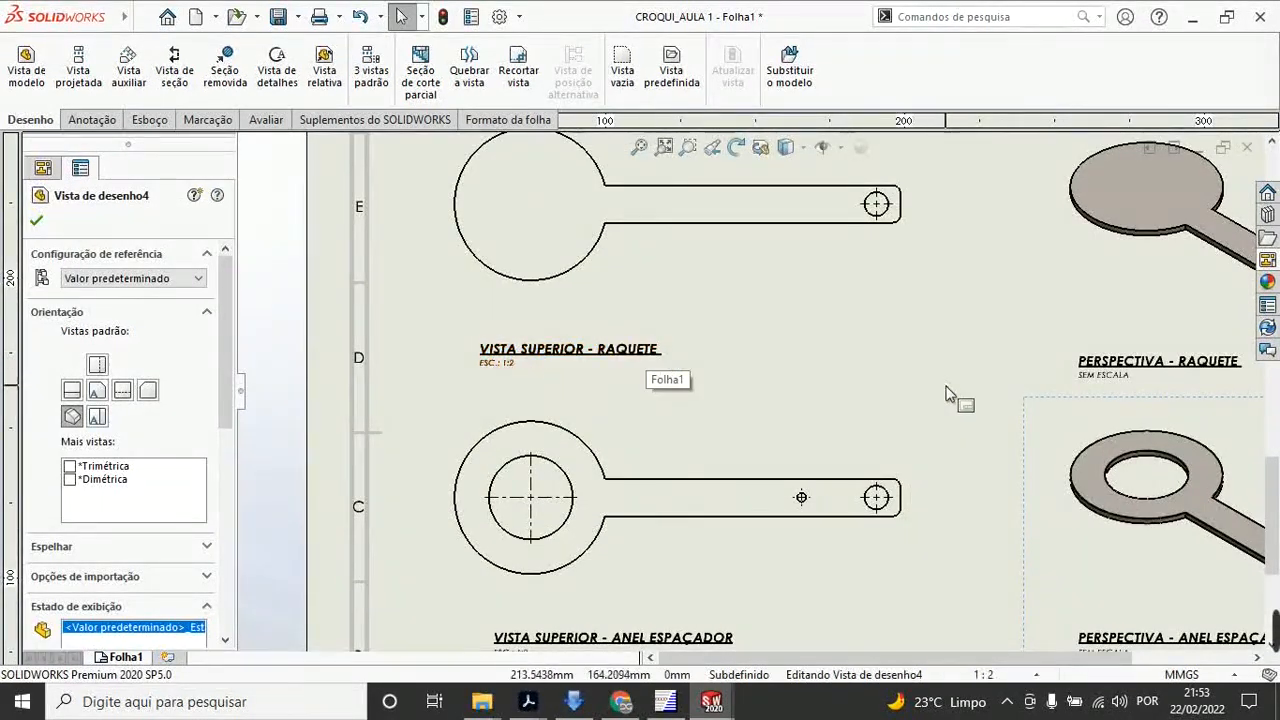
scroll(753, 395, up, 3)
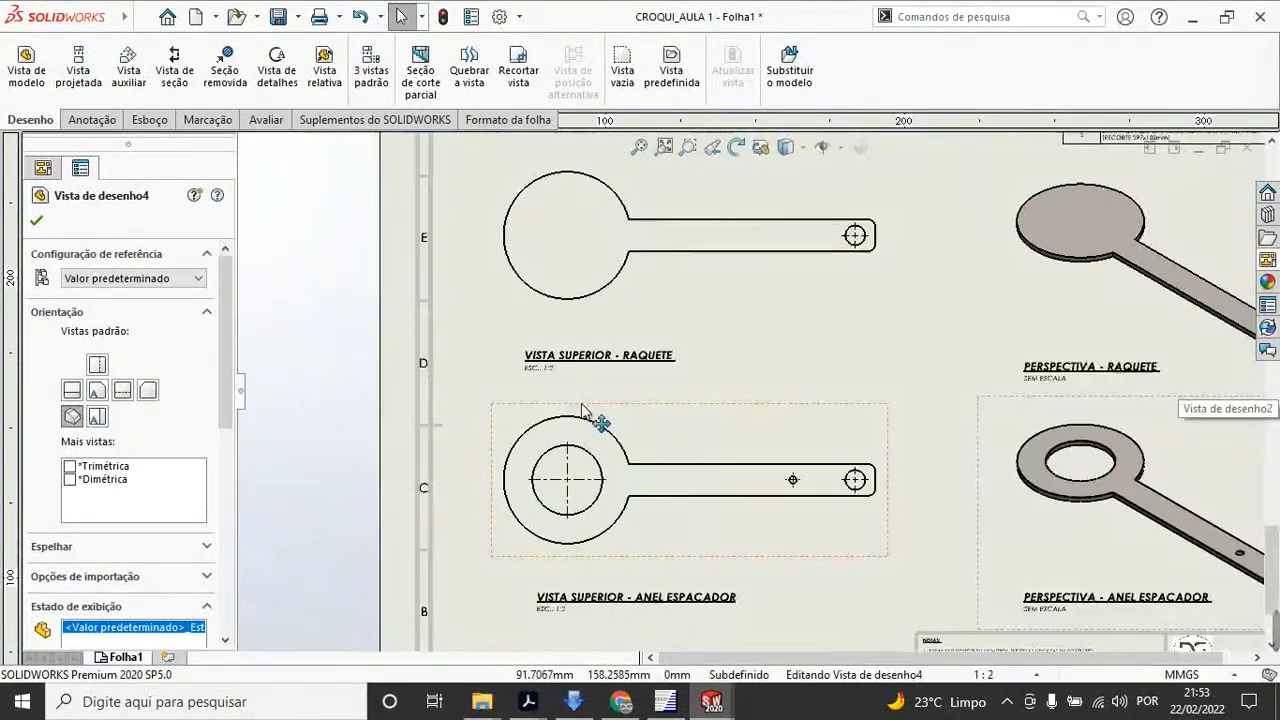
scroll(1050, 510, down, 1)
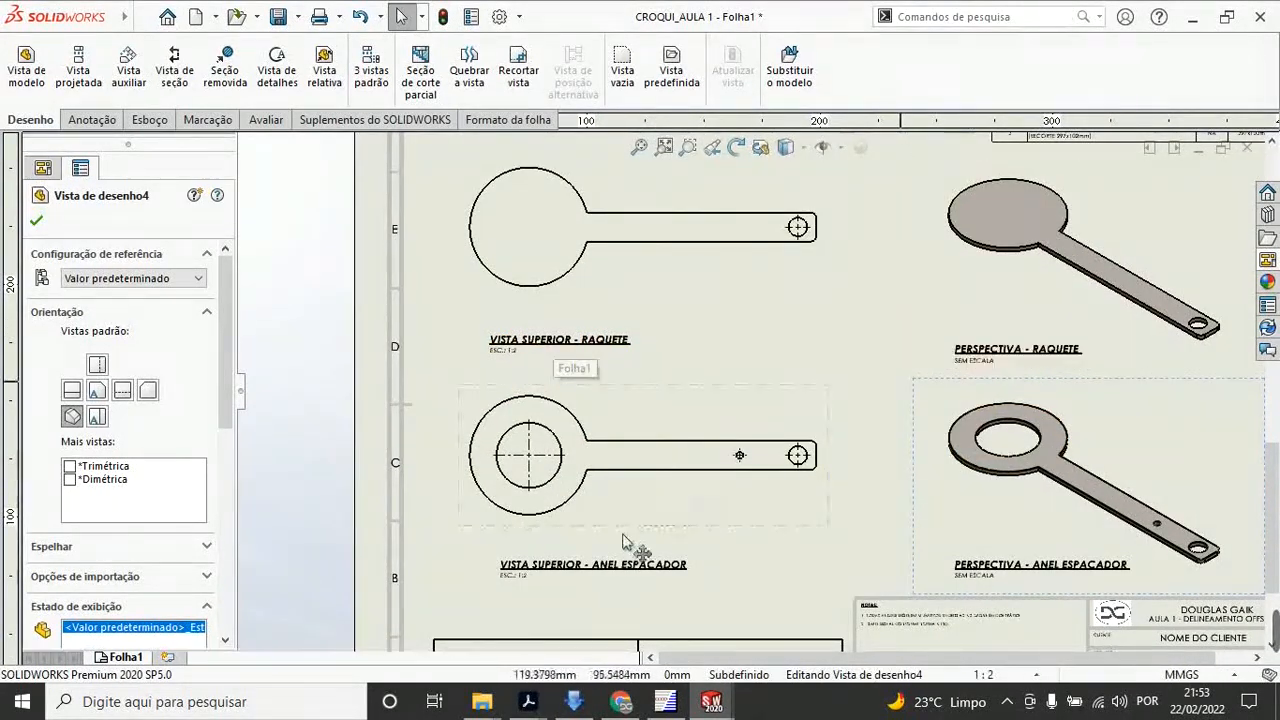
scroll(705, 595, down, 3)
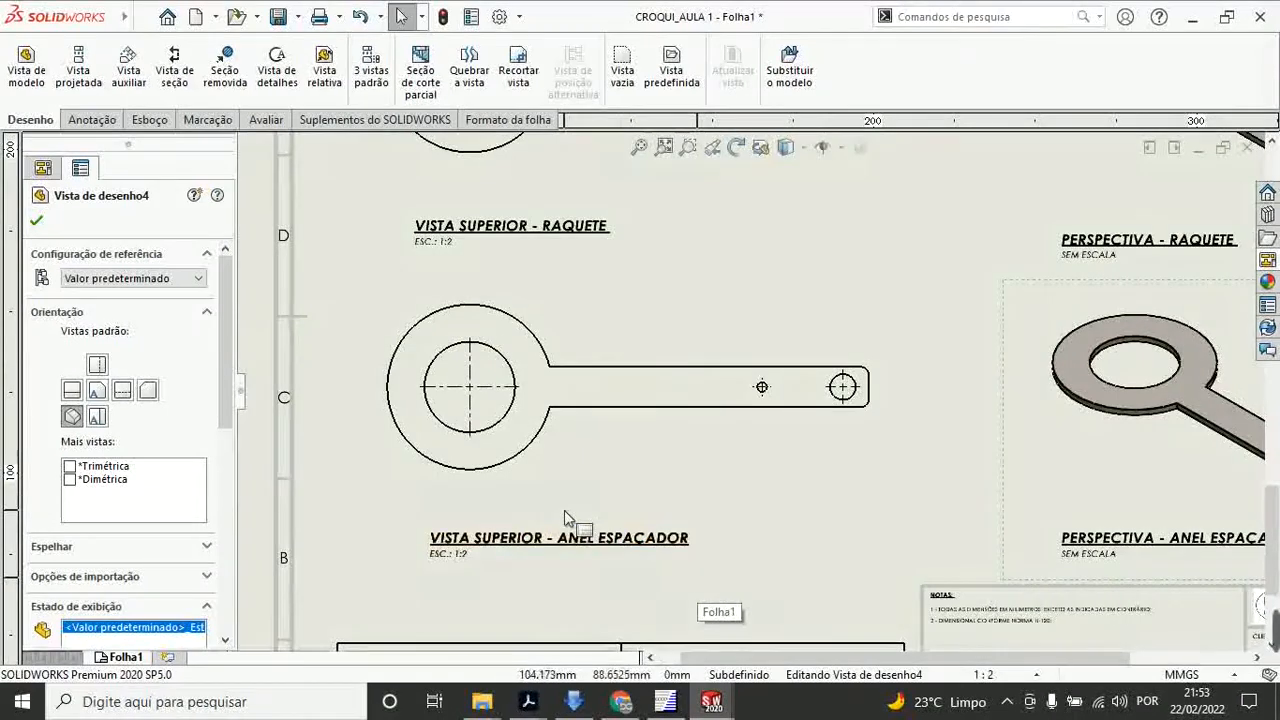
scroll(645, 575, down, 1)
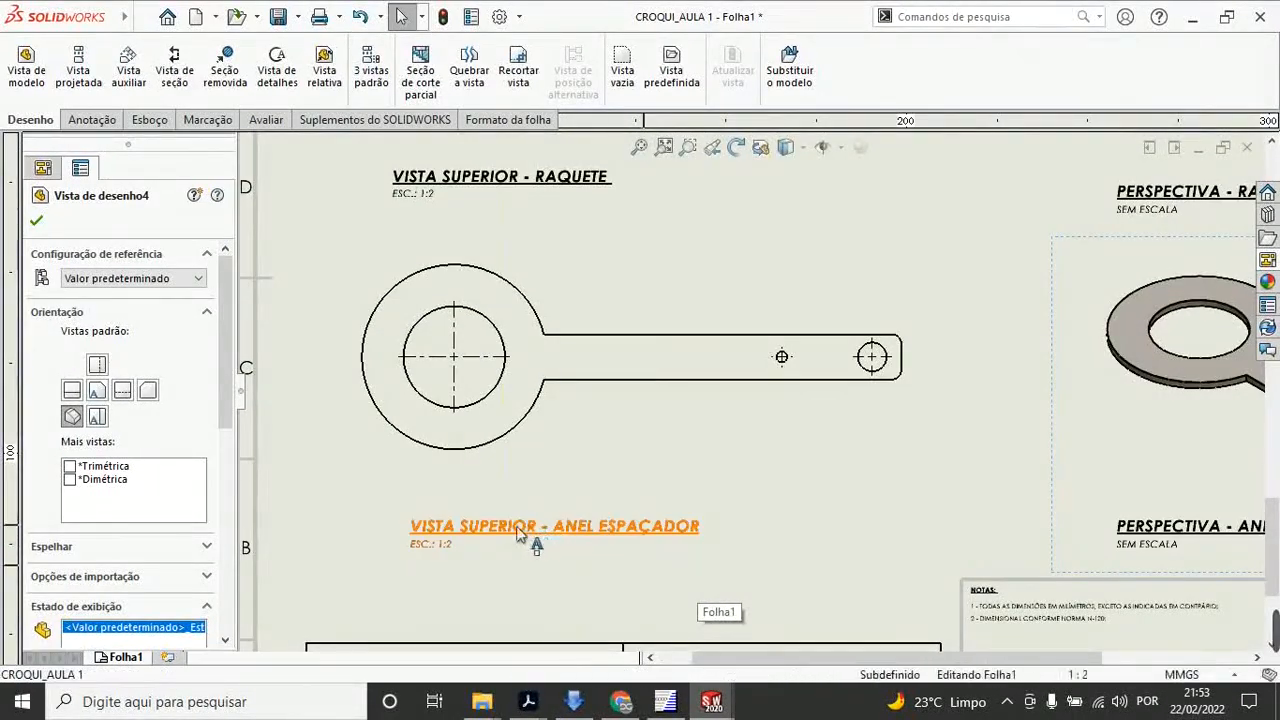
drag(557, 528, 506, 539)
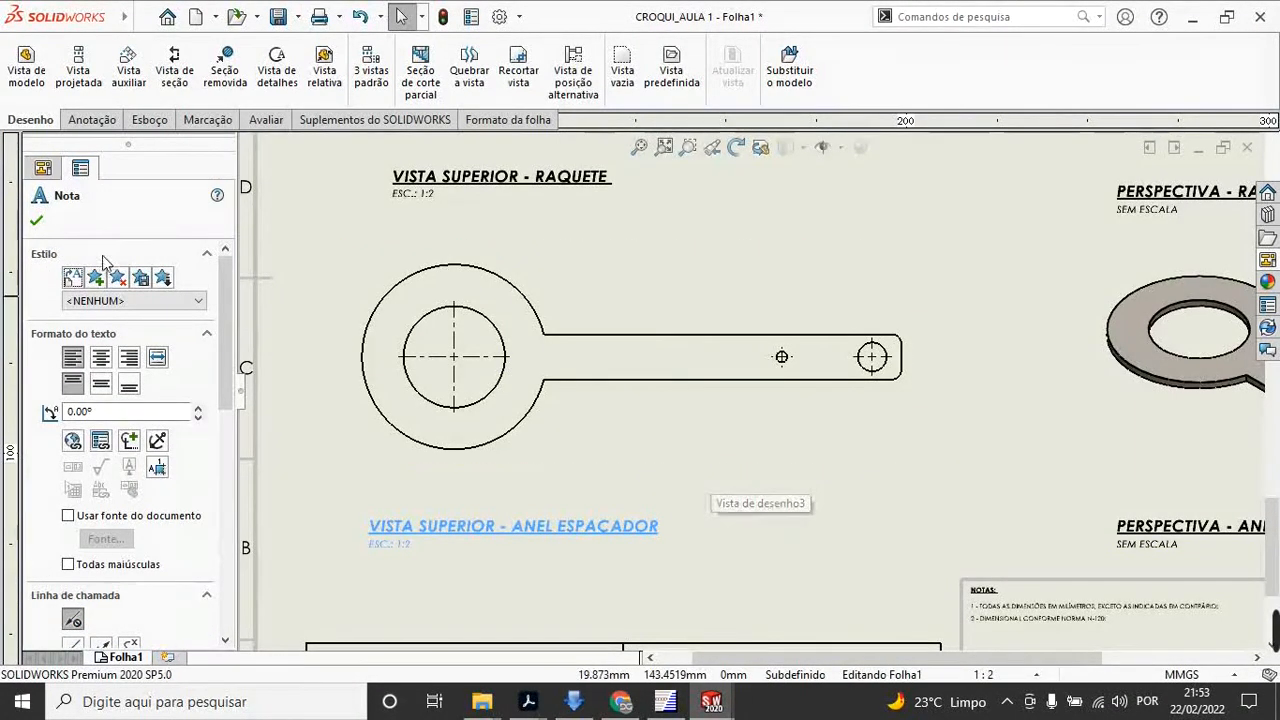
click(37, 223)
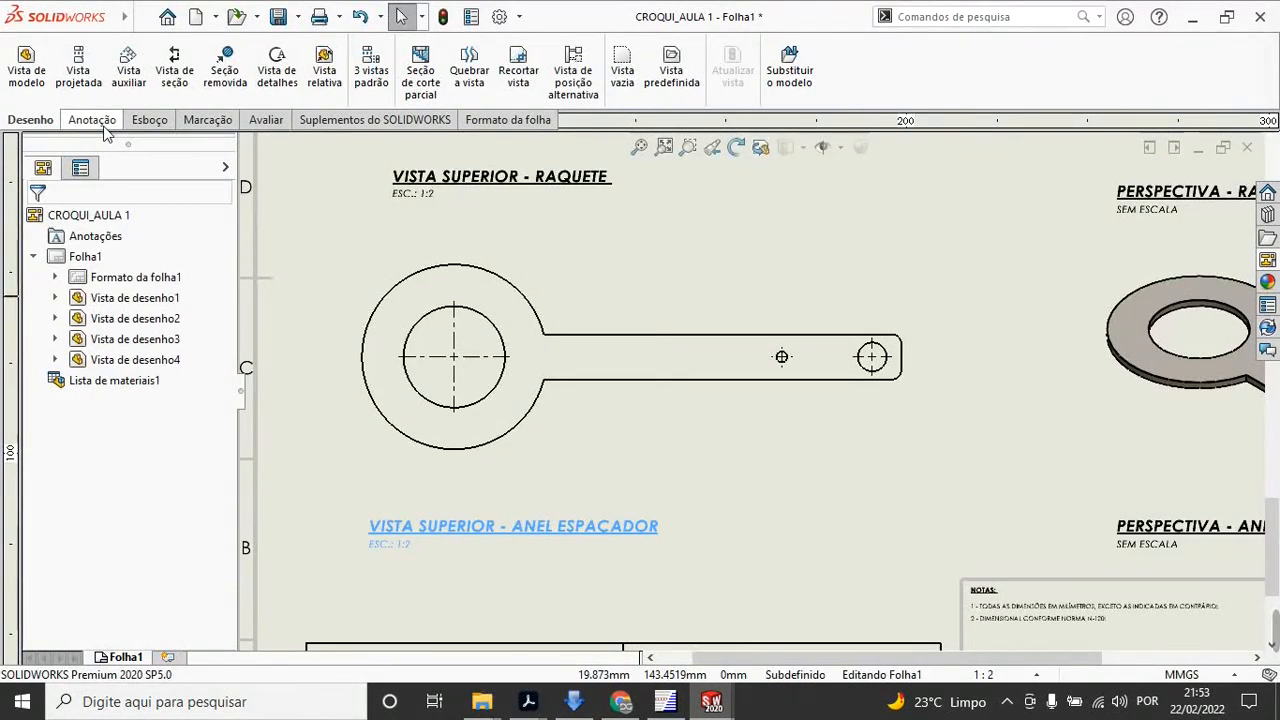
click(100, 120)
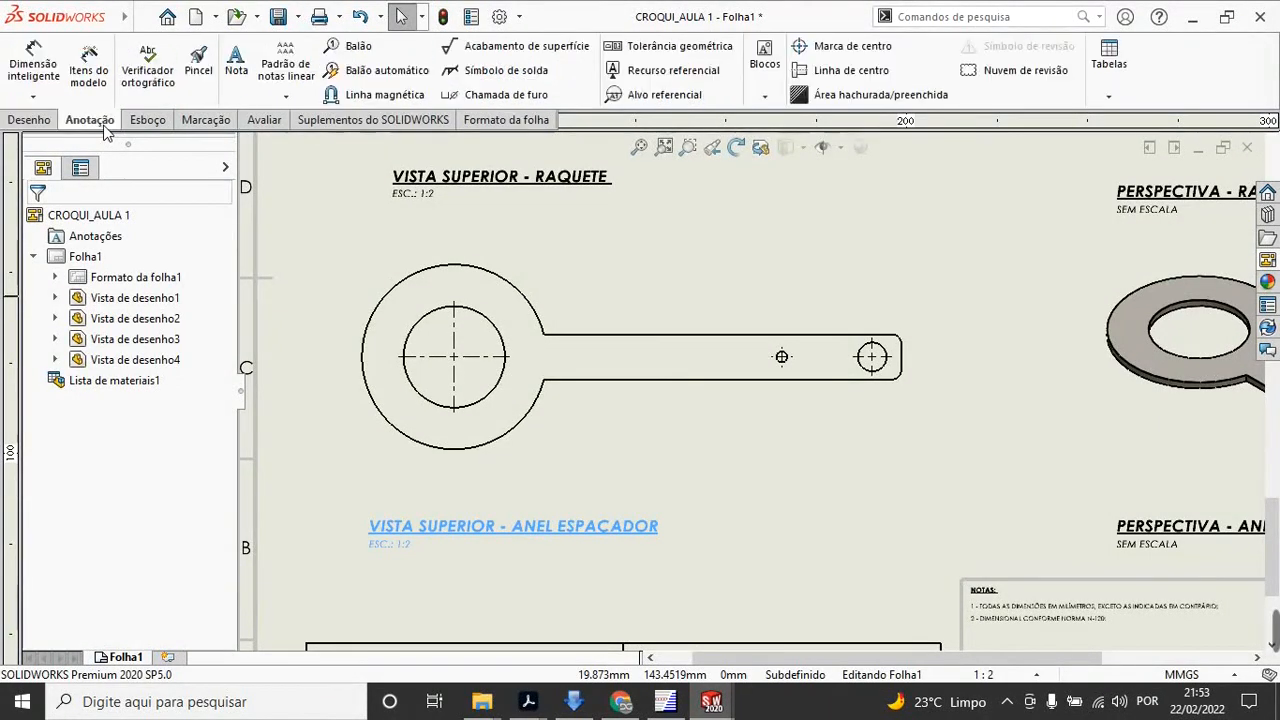
click(33, 62)
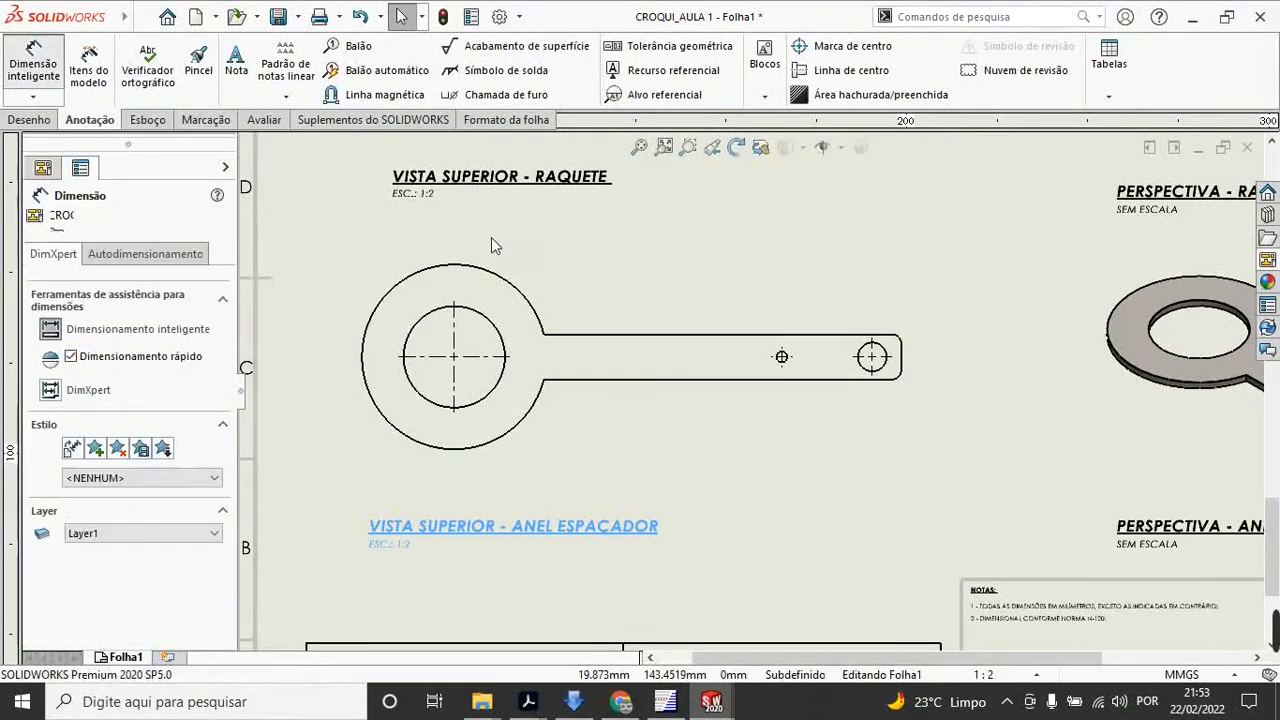
click(595, 336)
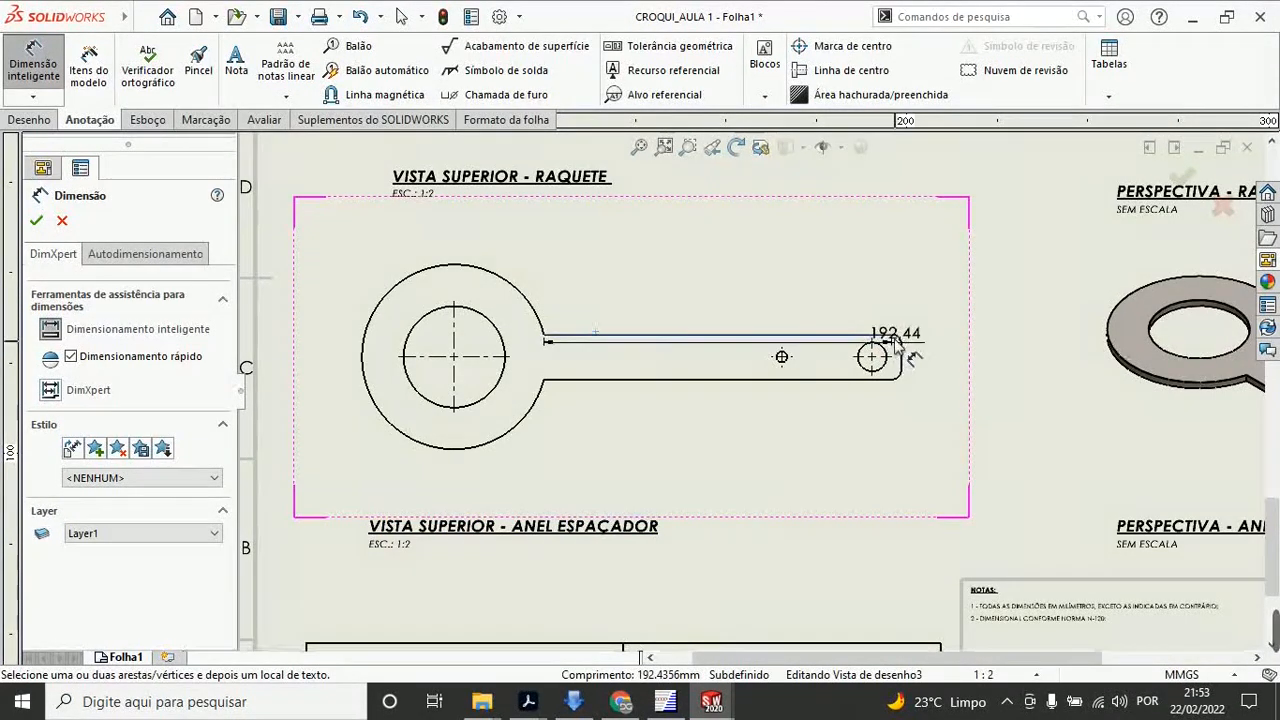
key(Escape)
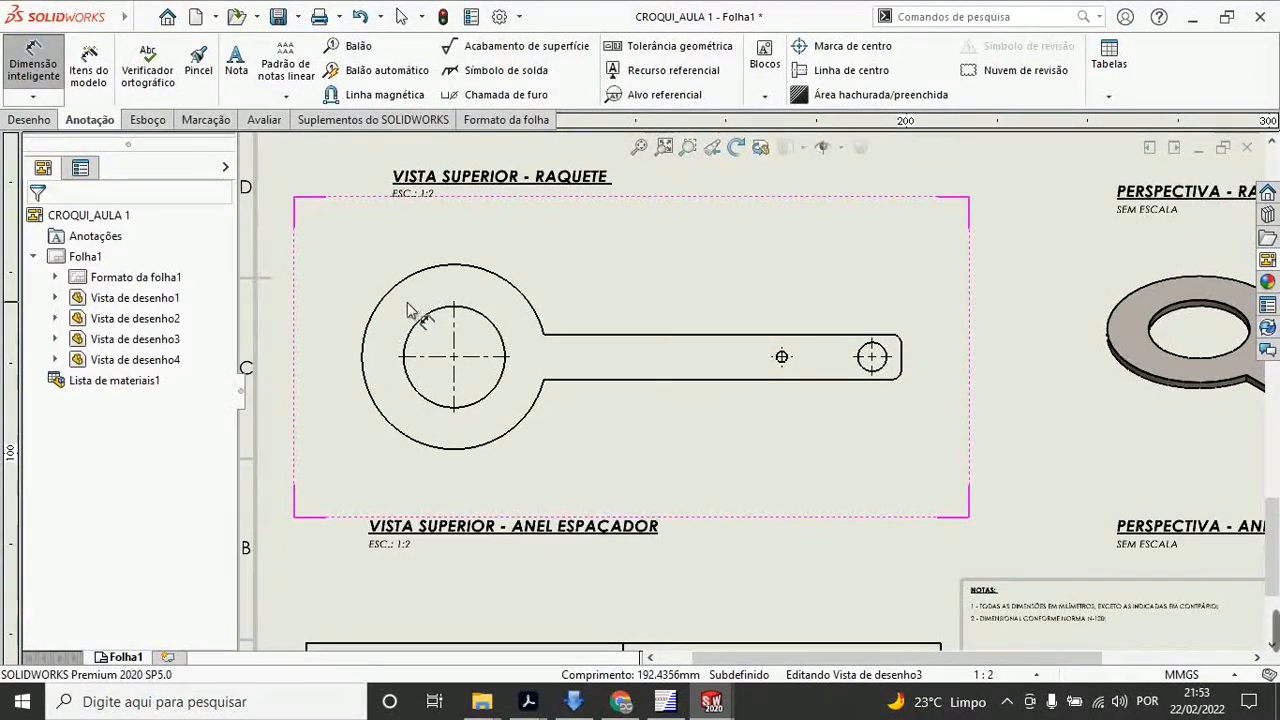
Step: Add sketch points at the left, upper and lower quadrants of the spacer ring's outer circle in the top view
click(148, 122)
click(191, 47)
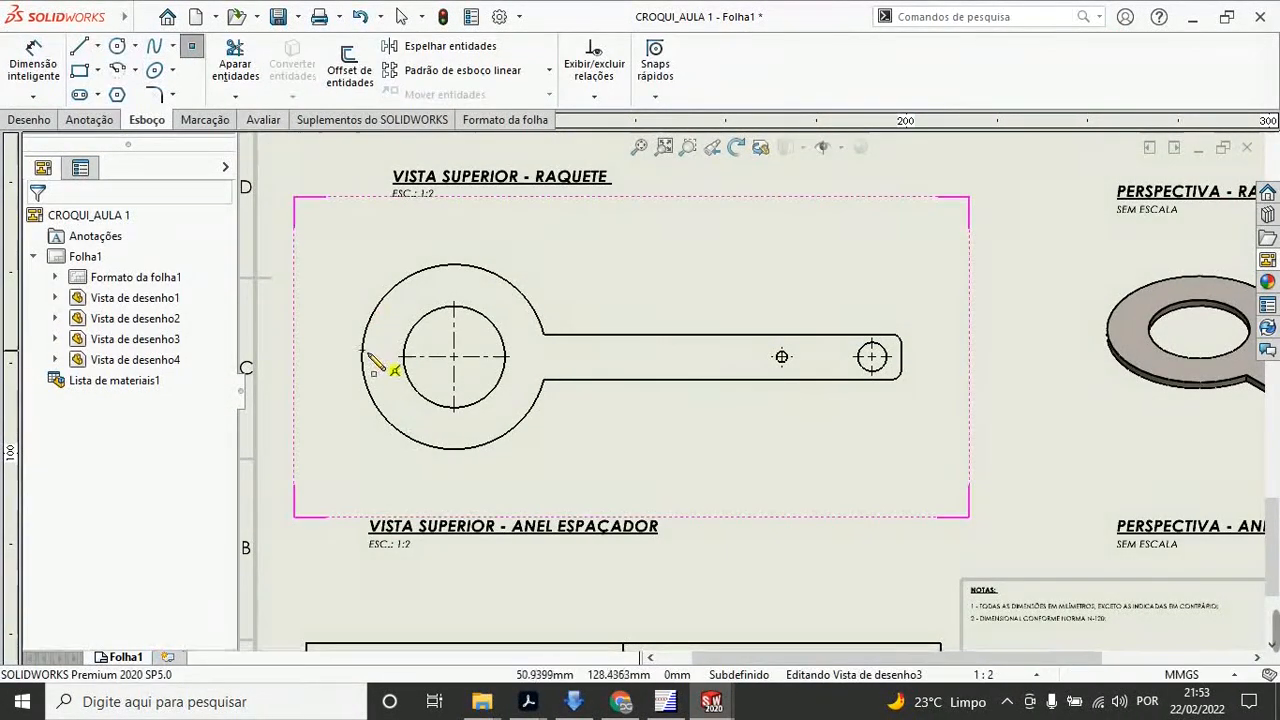
click(362, 357)
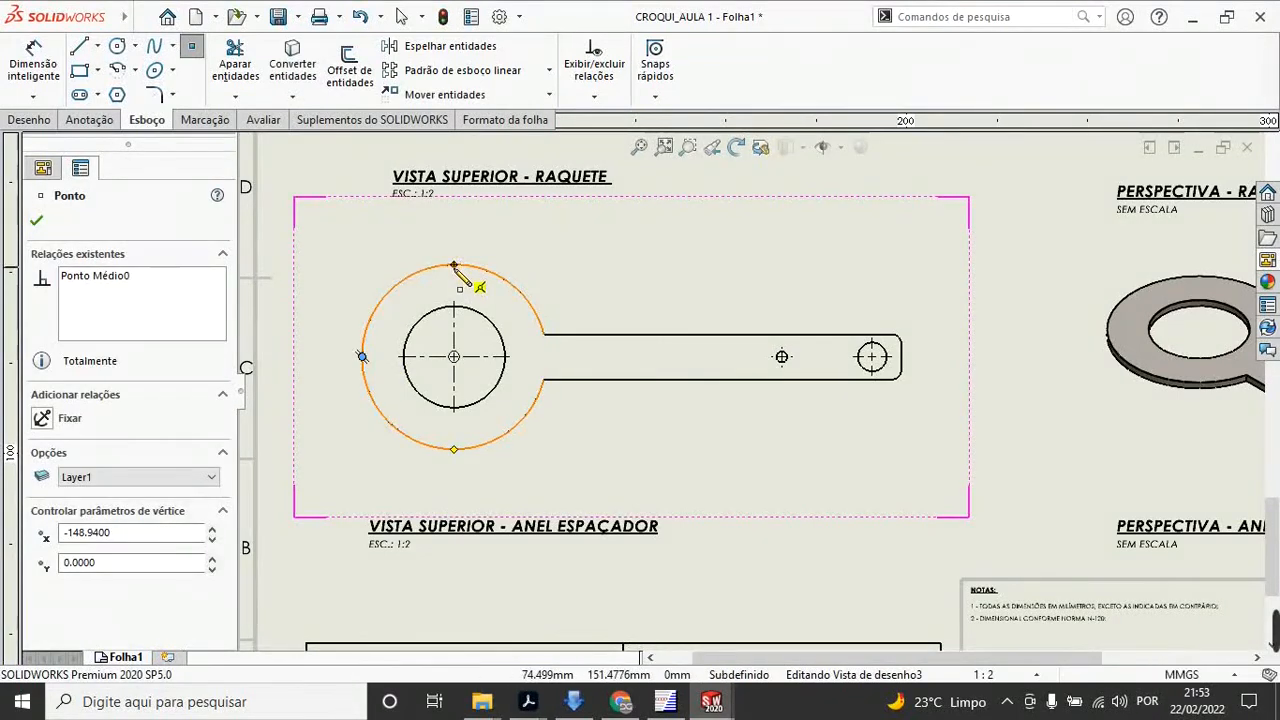
click(454, 265)
click(454, 449)
Step: Add sketch points at the lower, left and upper quadrants of the racket's disc in its top view
scroll(492, 466, up, 2)
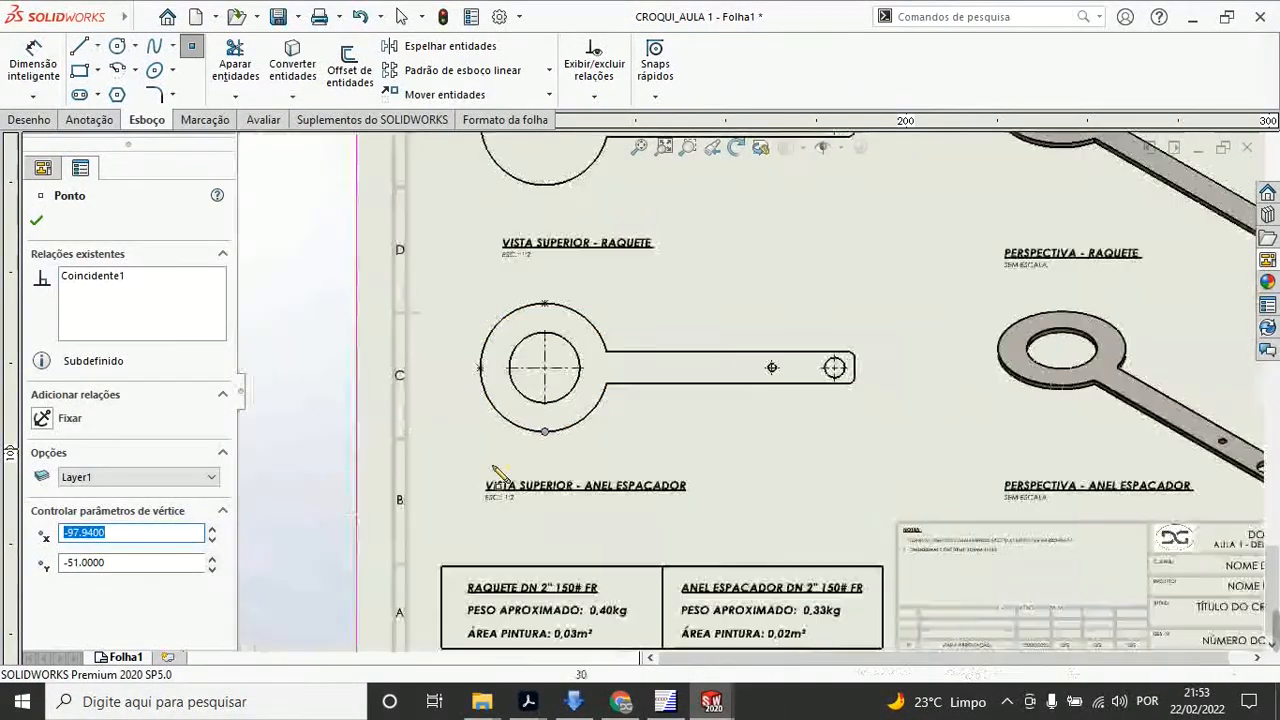
scroll(494, 472, down, 3)
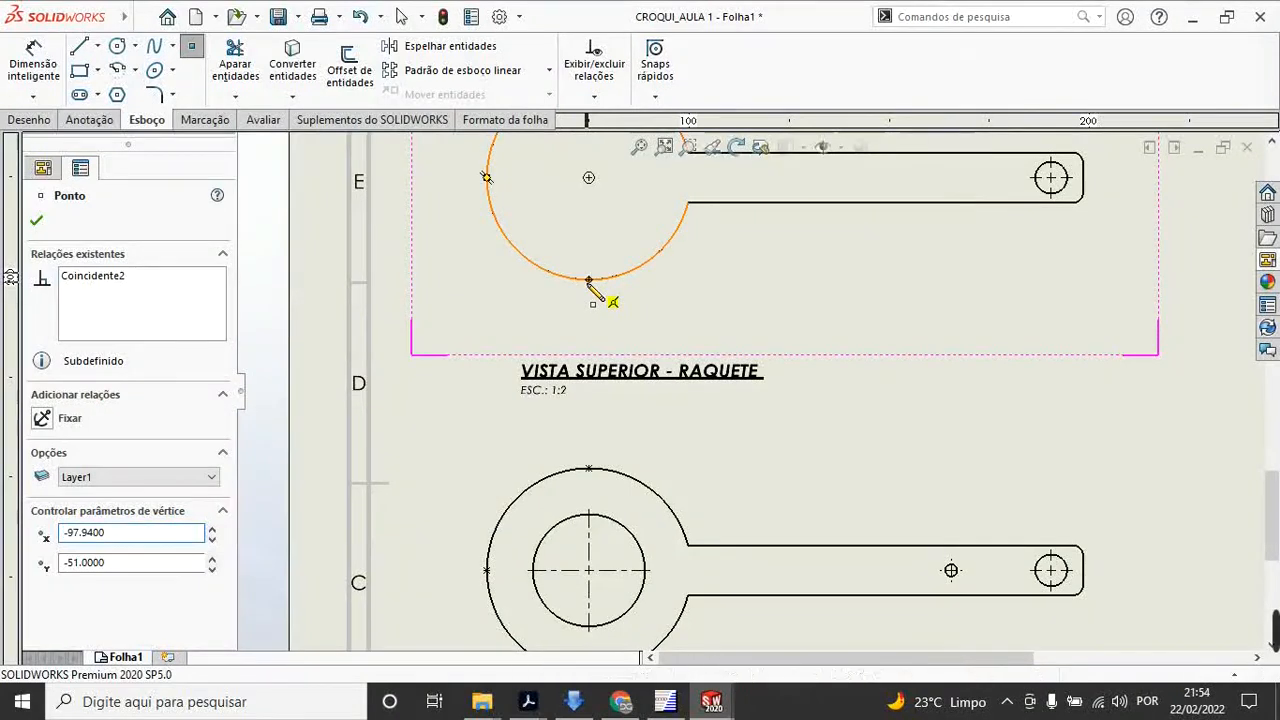
click(588, 281)
click(487, 178)
scroll(610, 214, up, 3)
scroll(676, 222, down, 2)
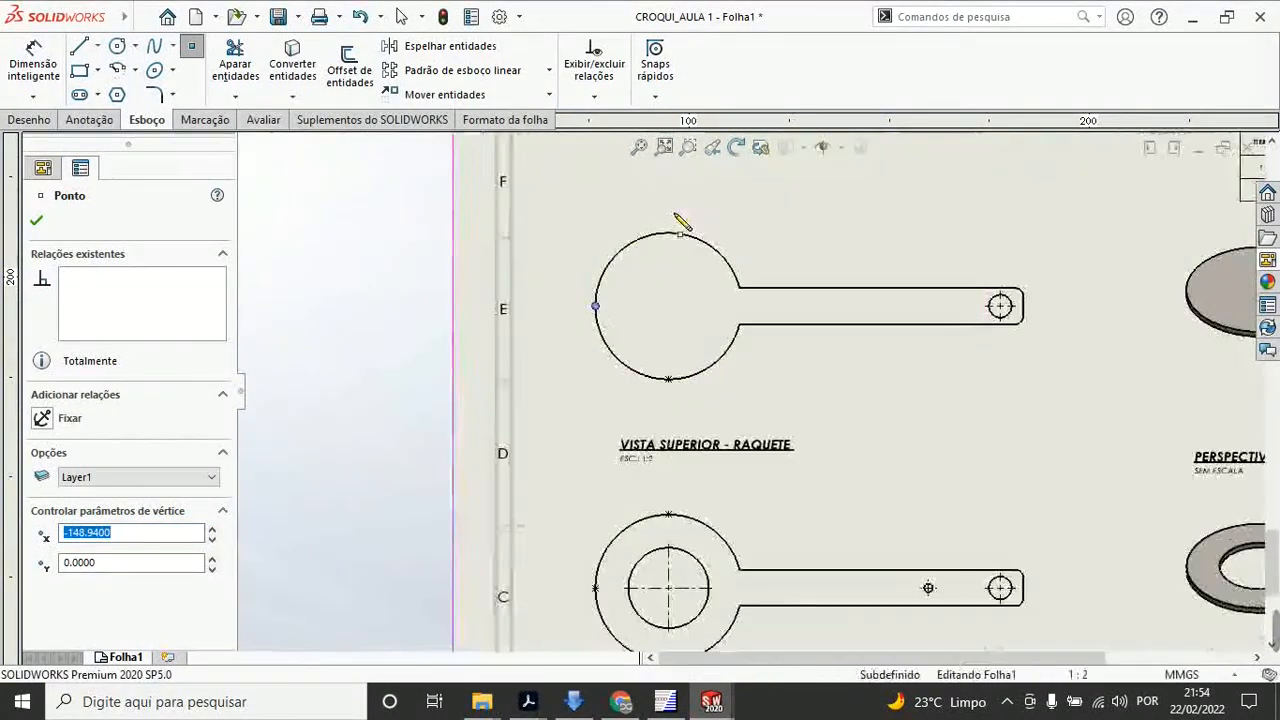
click(669, 232)
Step: Dimension the racket's overall length above its top view as a driven dimension and set its precision to no decimals
scroll(929, 408, down, 2)
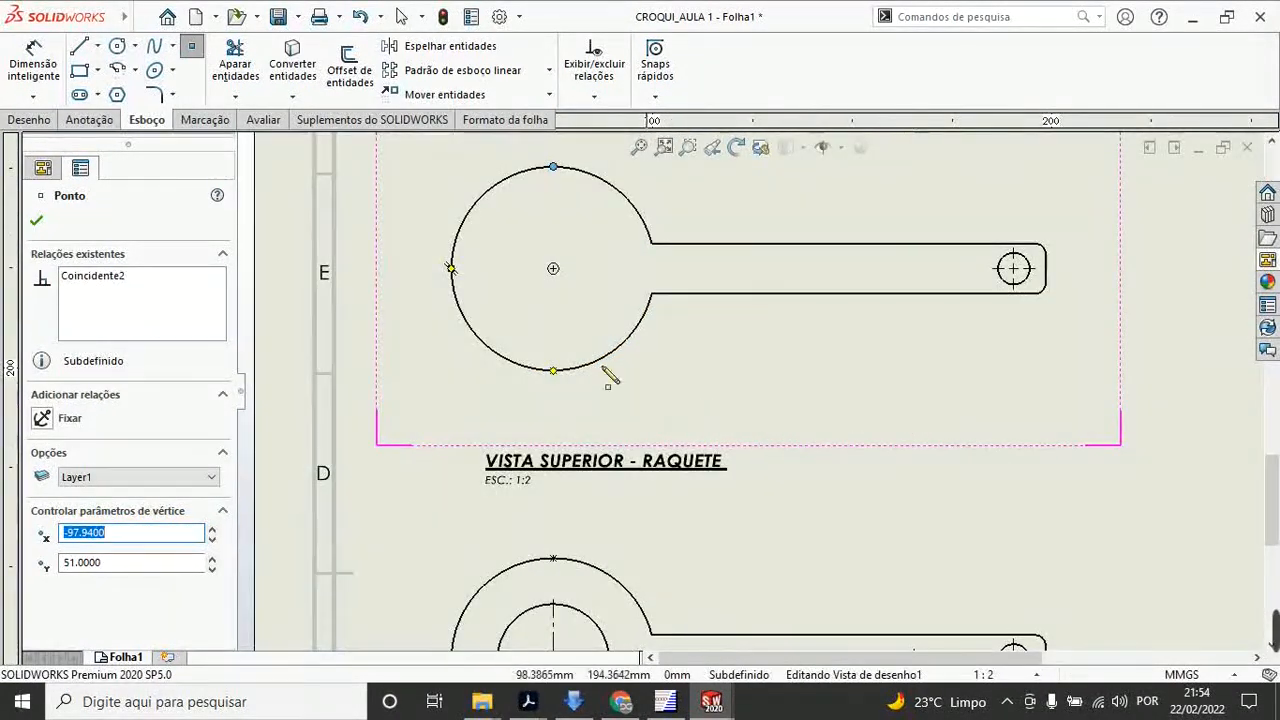
click(35, 68)
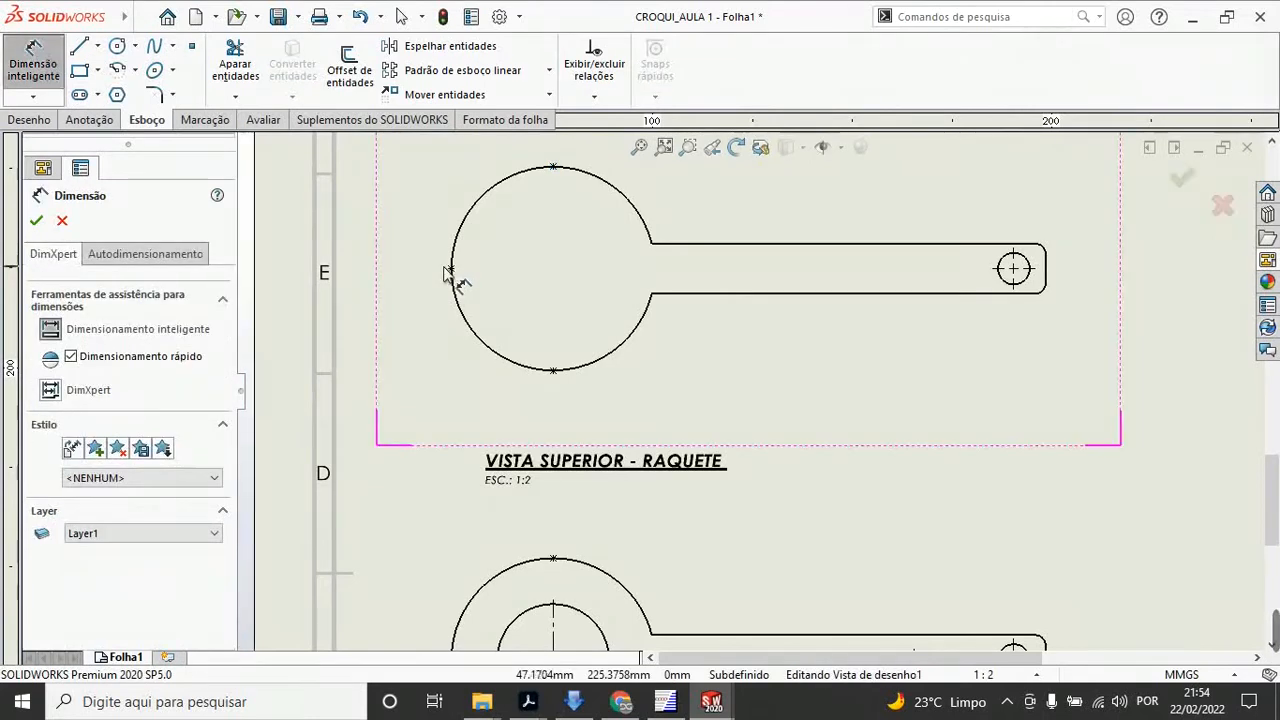
click(451, 269)
click(1046, 273)
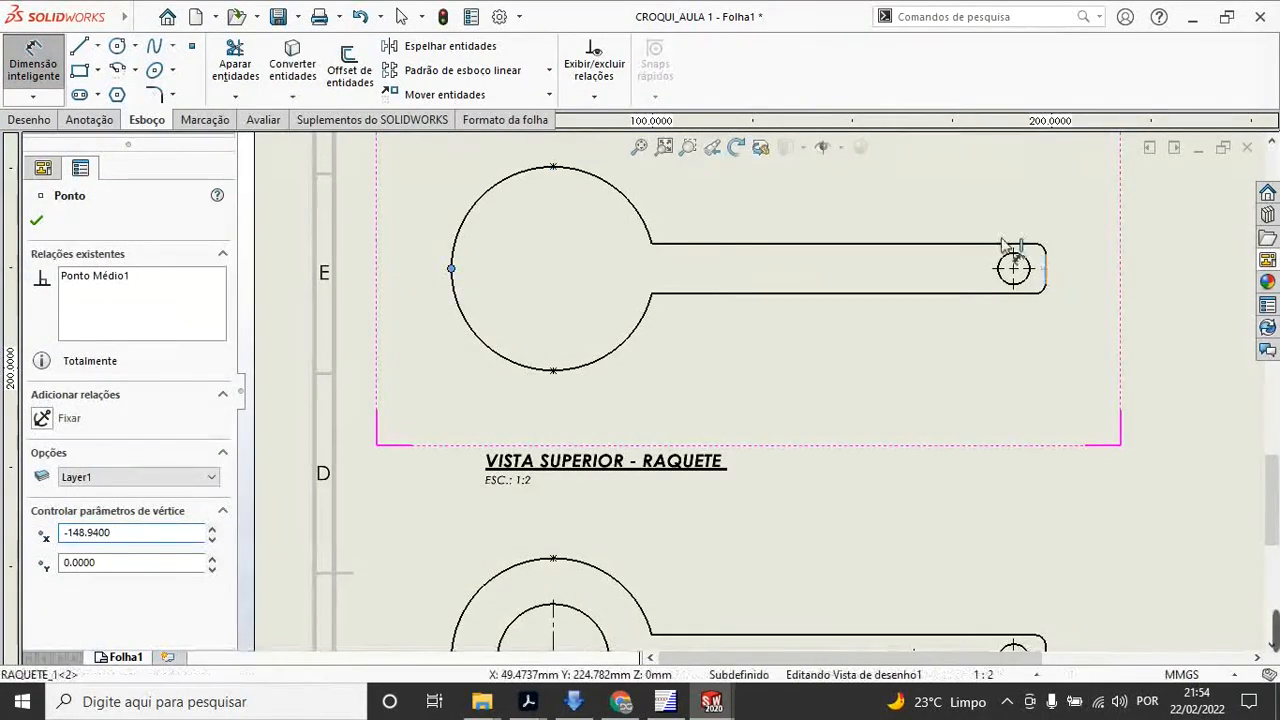
scroll(762, 243, up, 2)
click(765, 214)
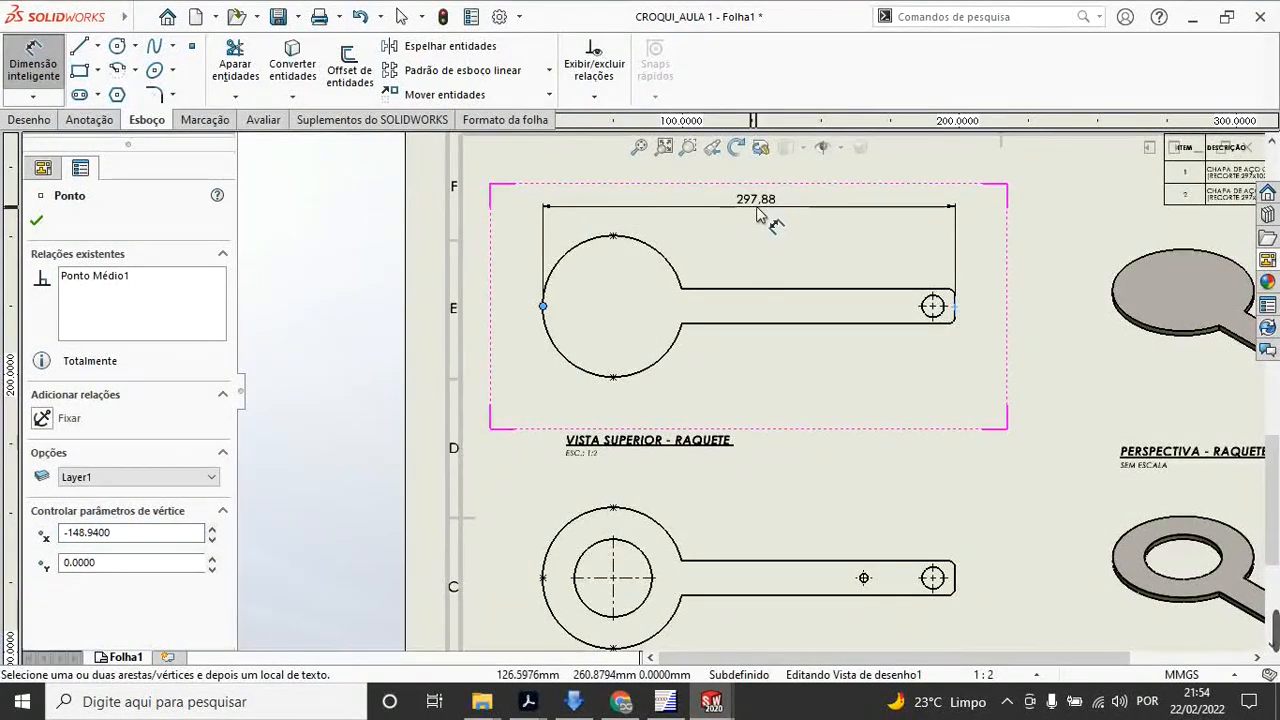
click(674, 294)
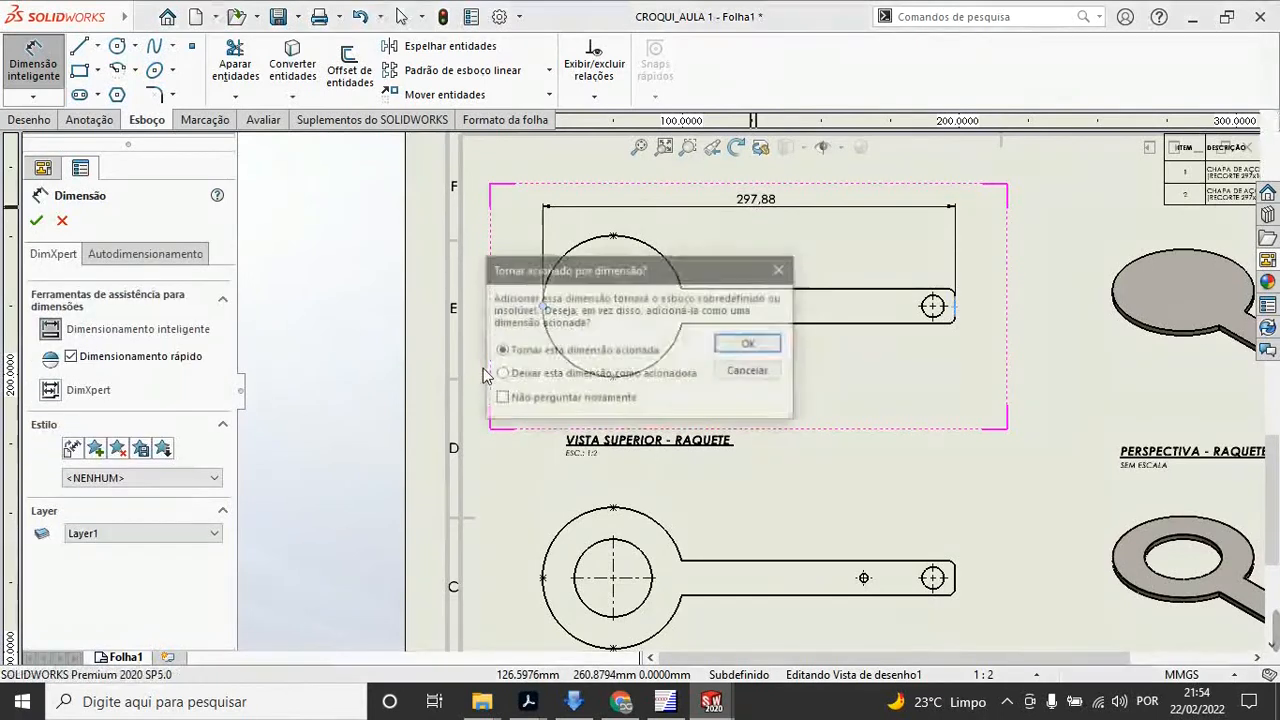
click(779, 344)
click(135, 553)
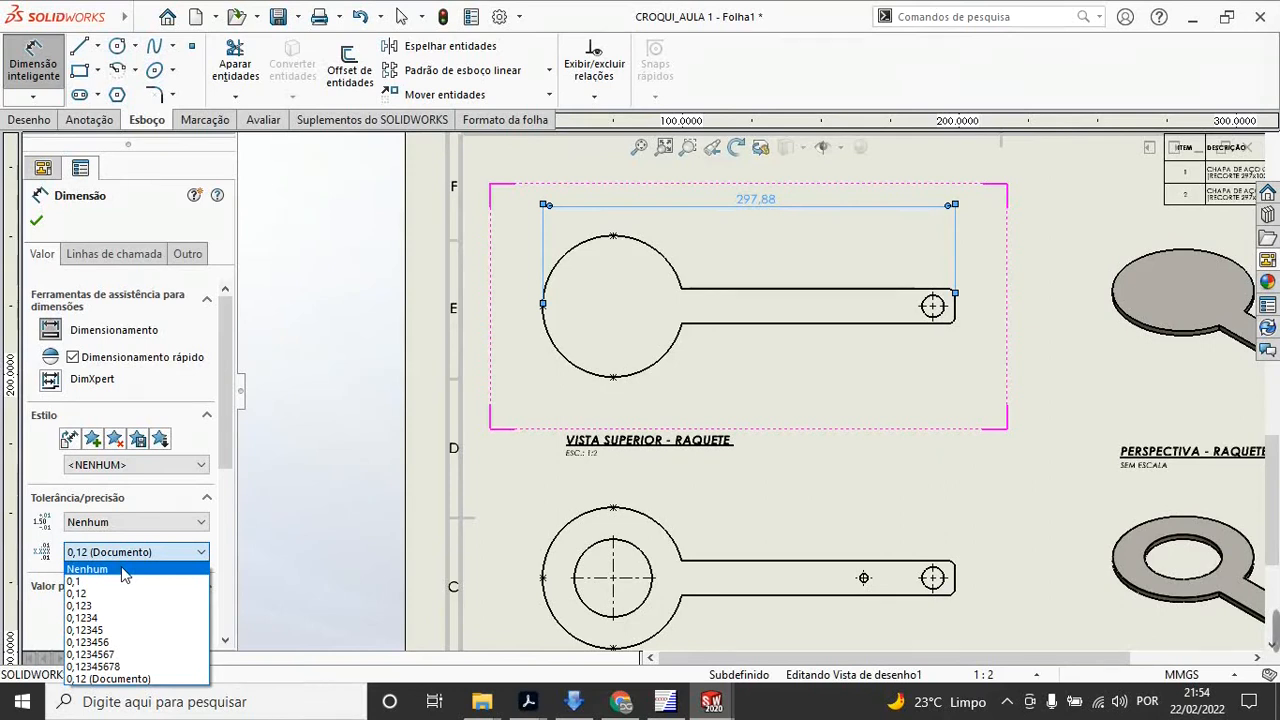
click(124, 569)
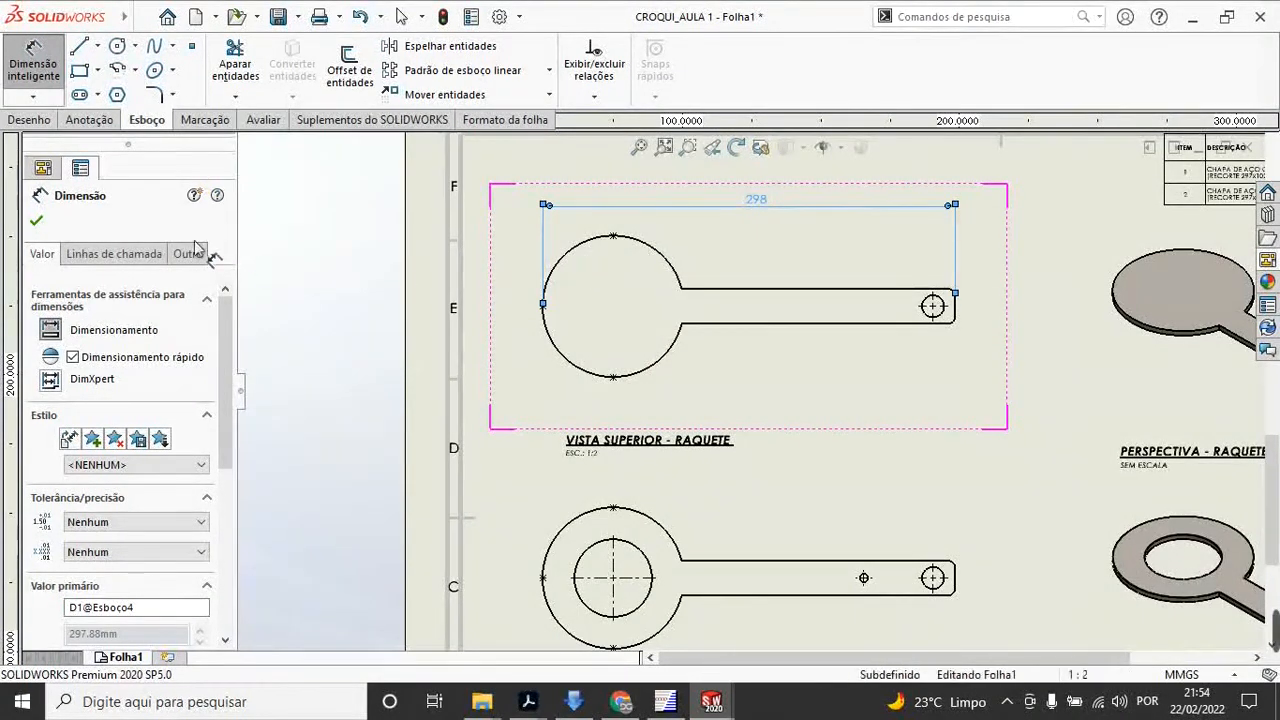
click(36, 220)
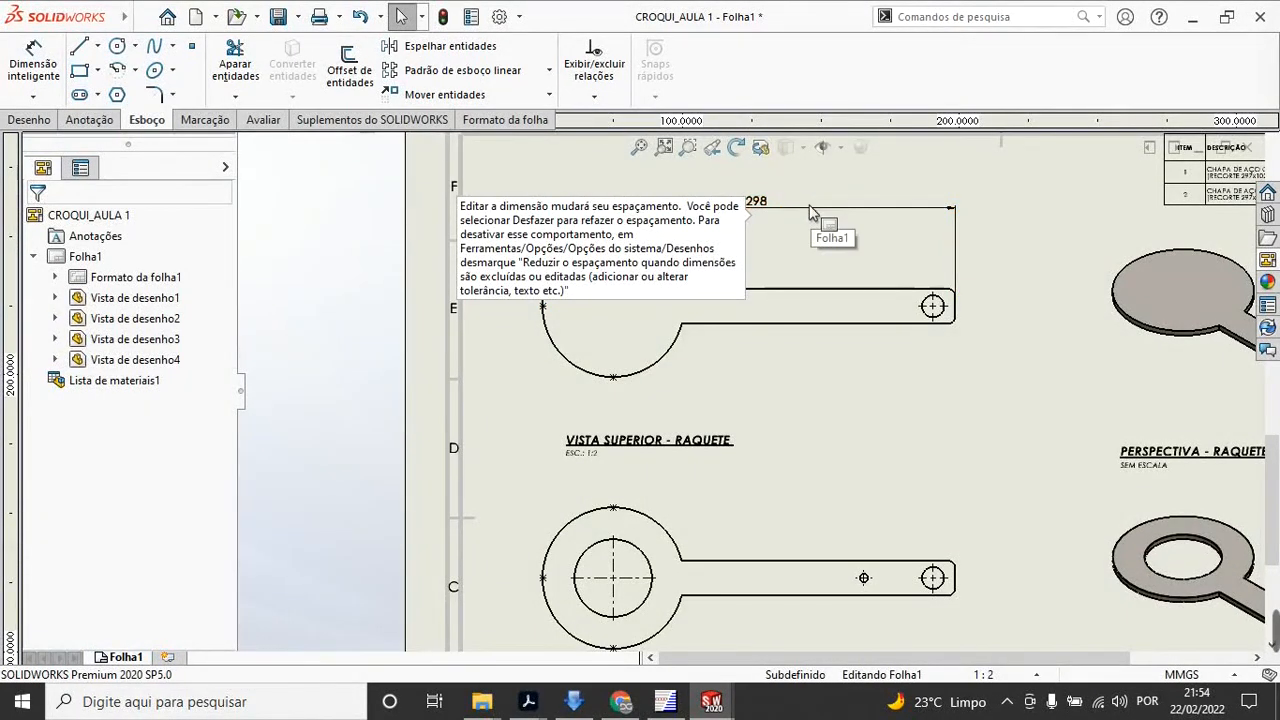
scroll(998, 215, up, 3)
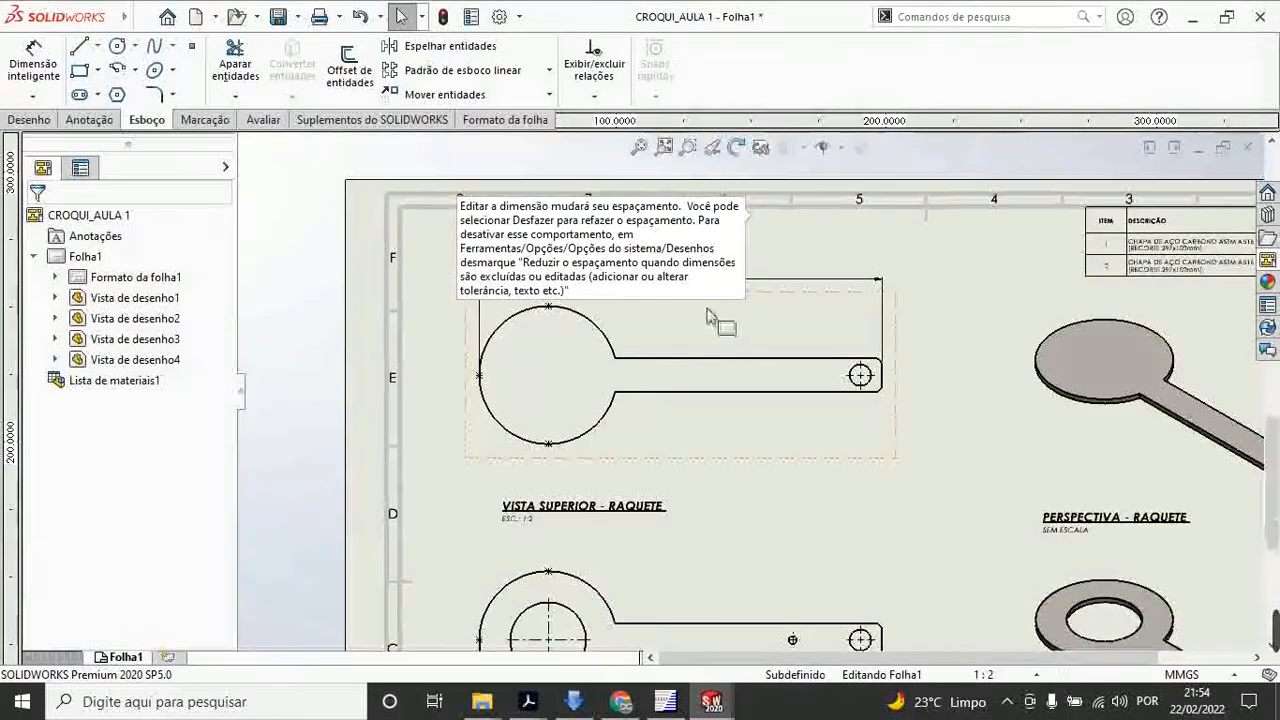
click(33, 62)
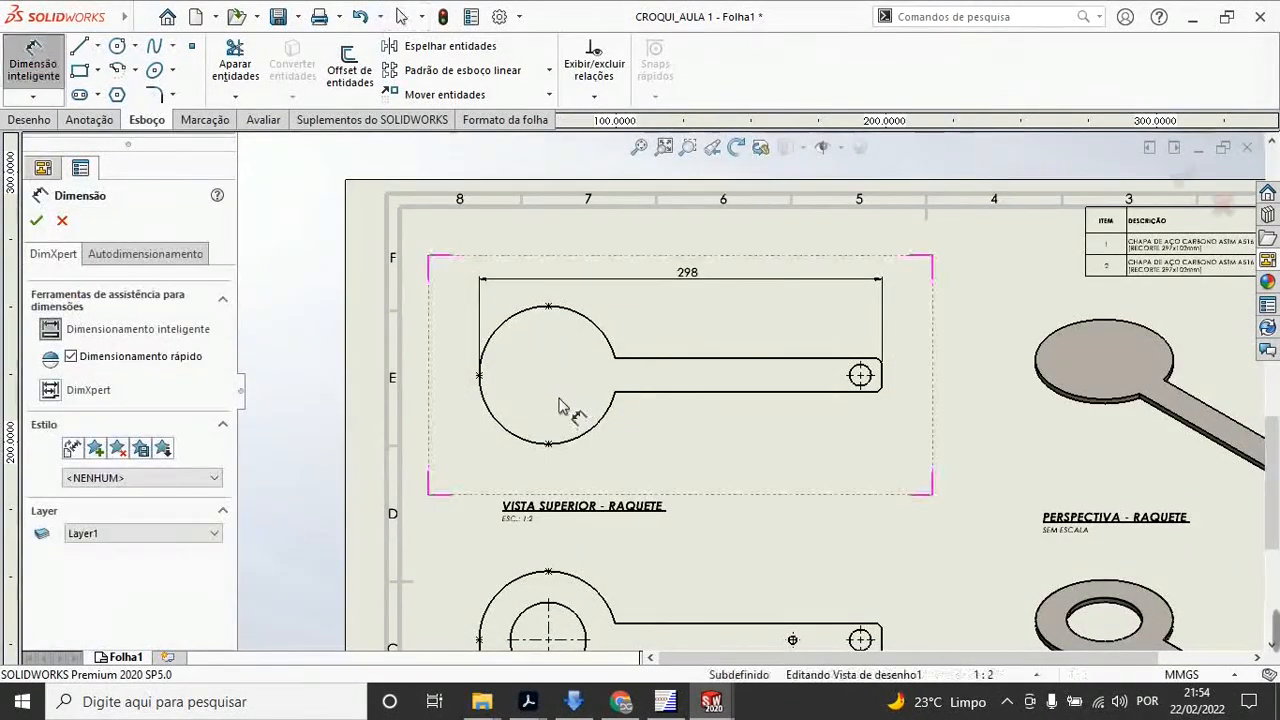
click(500, 336)
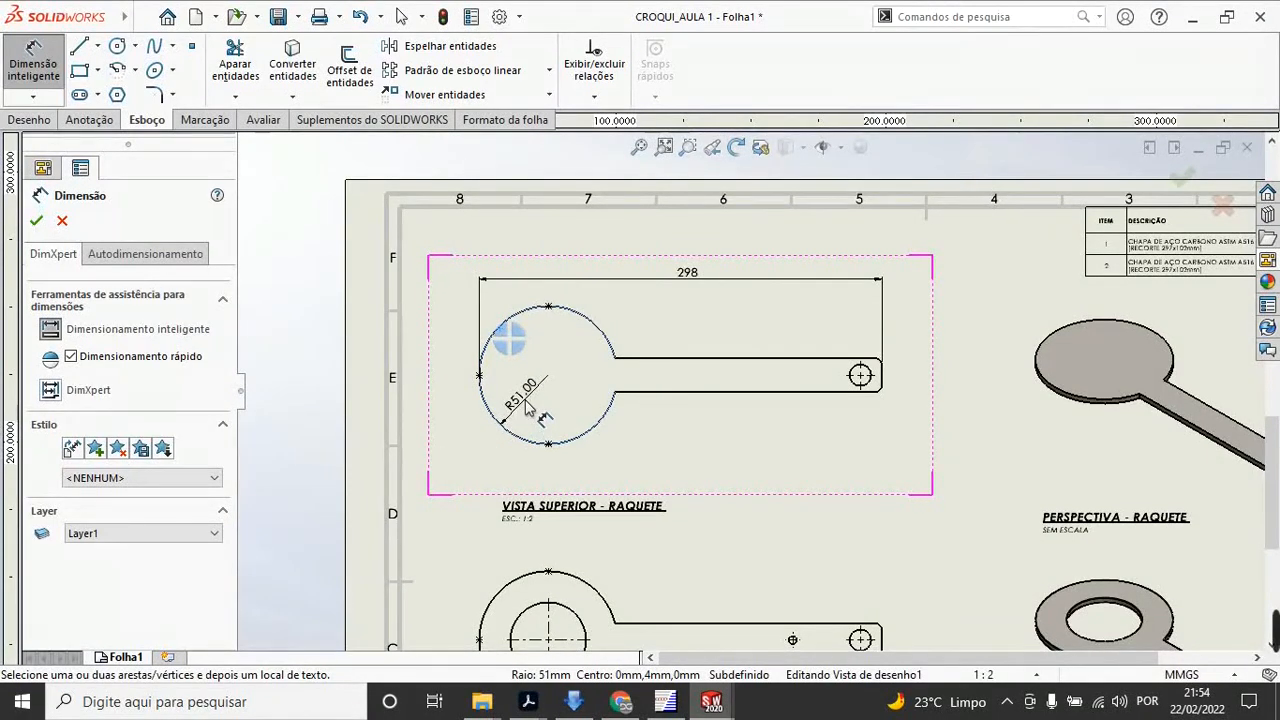
key(Escape)
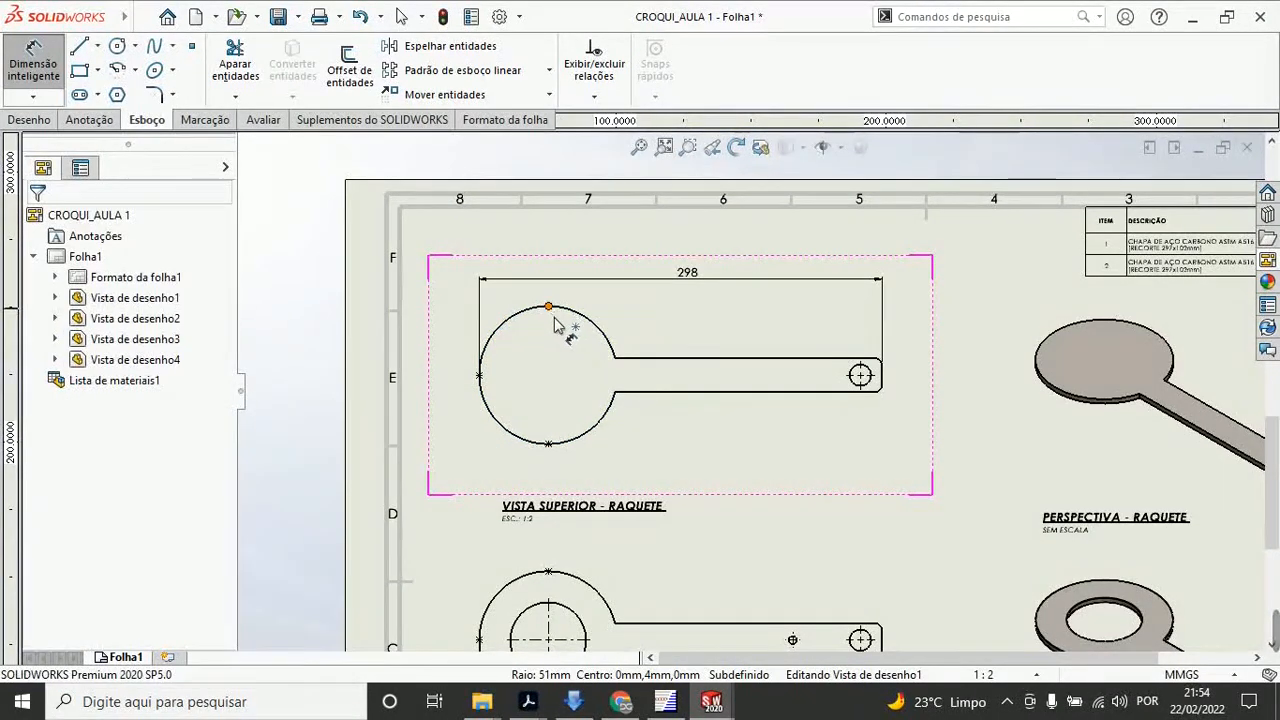
Step: Try to dimension the racket disc's height between its upper and lower sketch points in the top view
click(548, 306)
click(549, 444)
scroll(446, 386, down, 1)
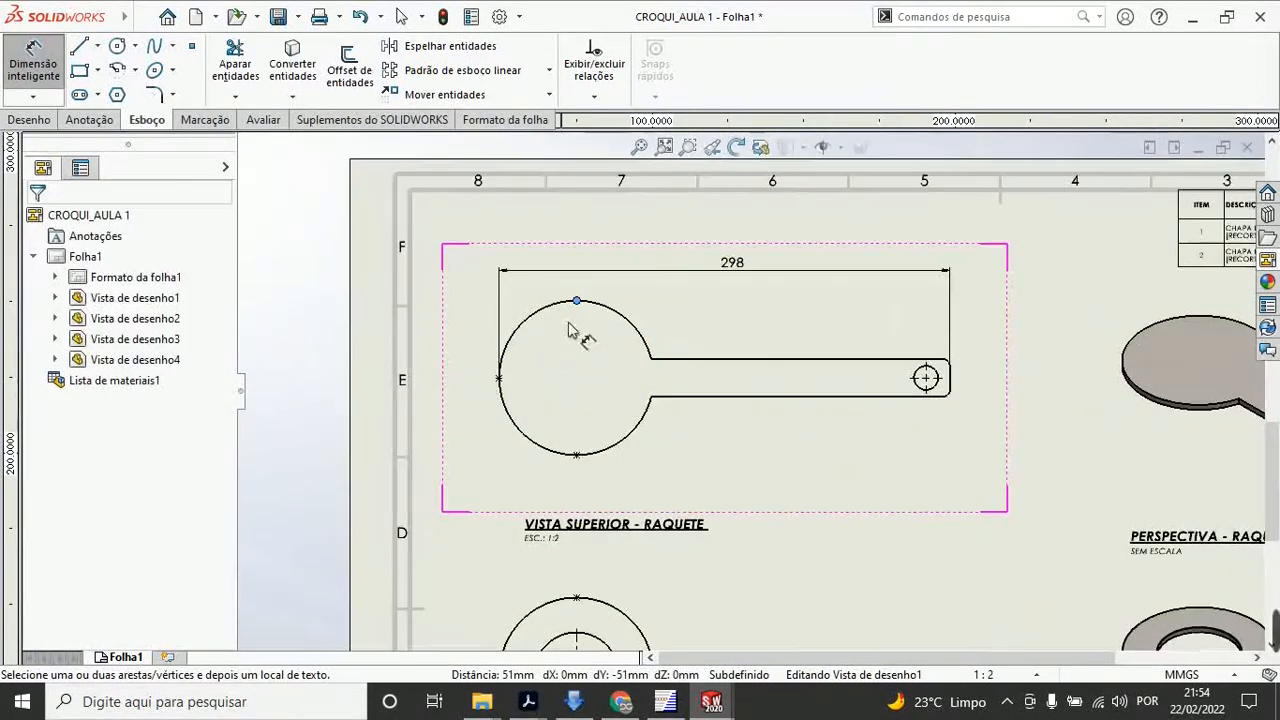
click(576, 456)
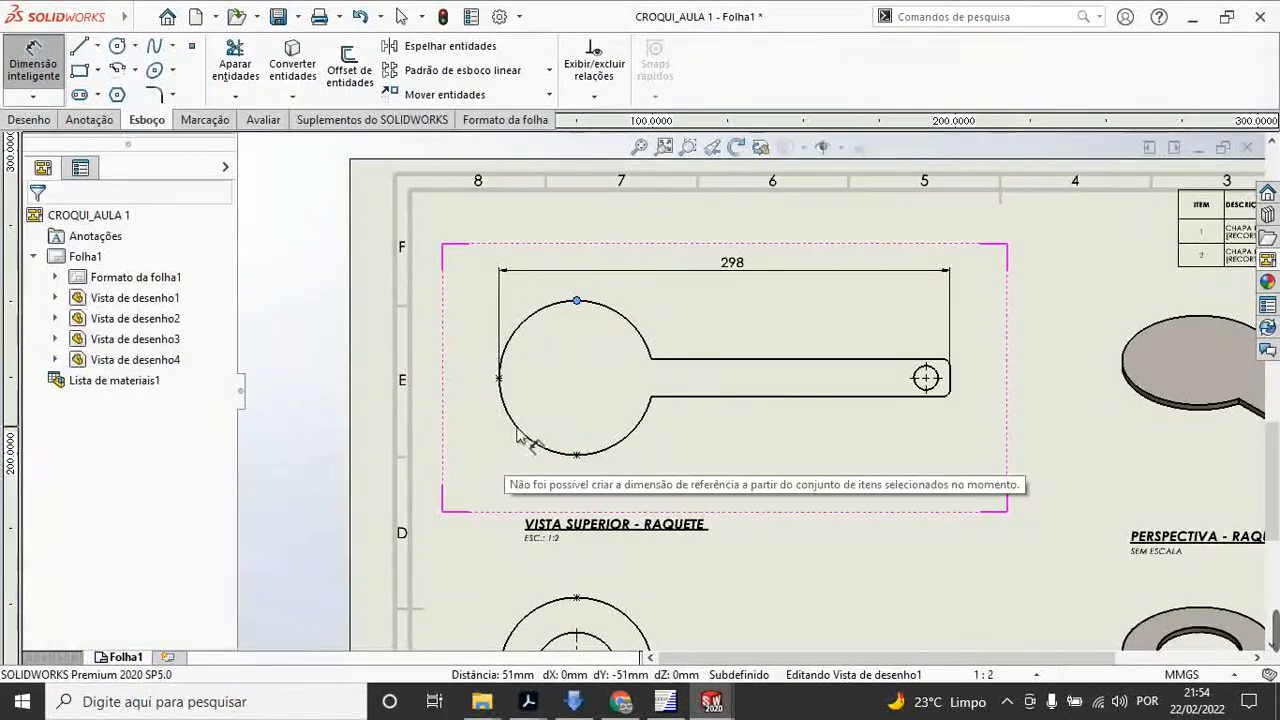
click(576, 456)
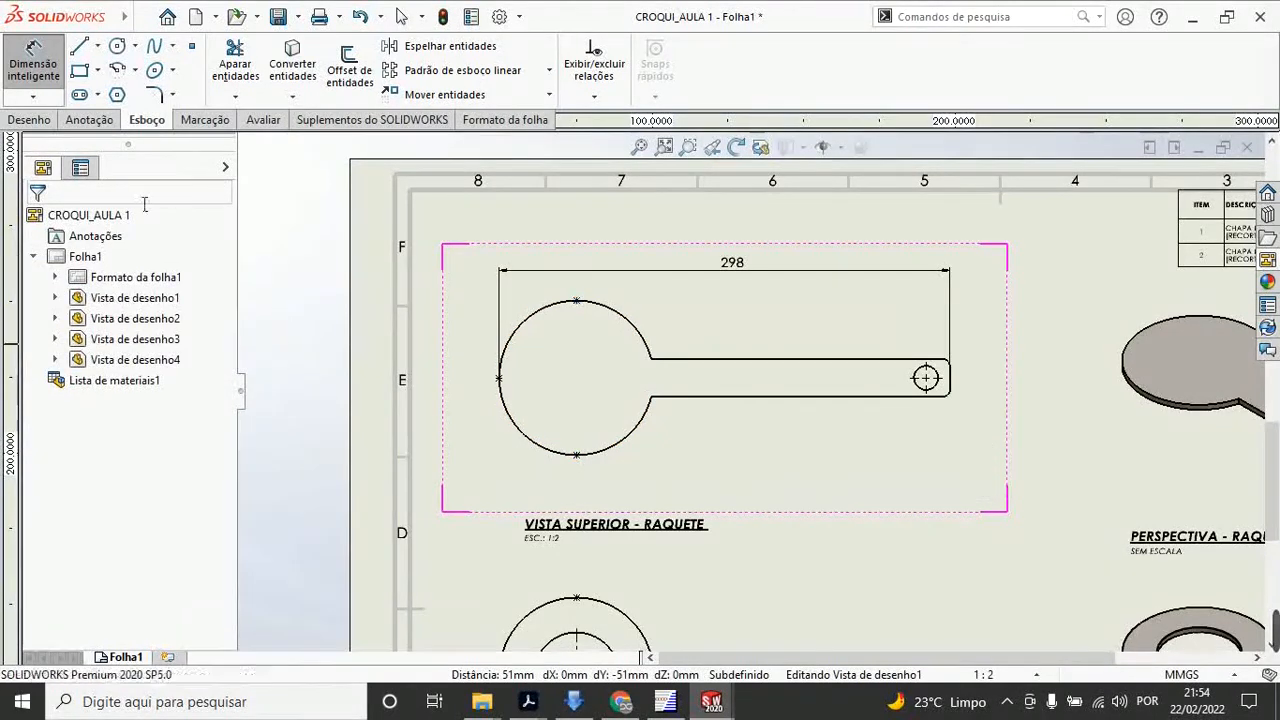
Step: Dimension the racket disc's height between its upper and lower sketch points, placed beside the disc opposite the handle, with no decimals
click(32, 64)
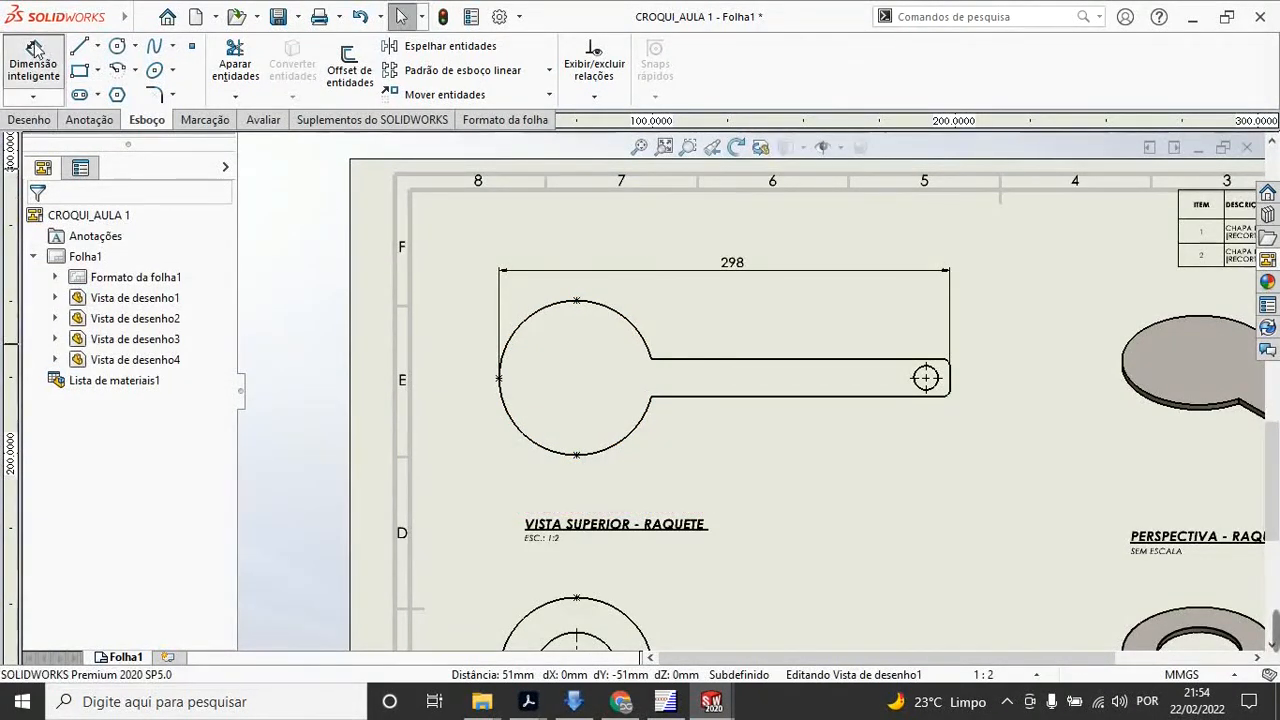
click(577, 457)
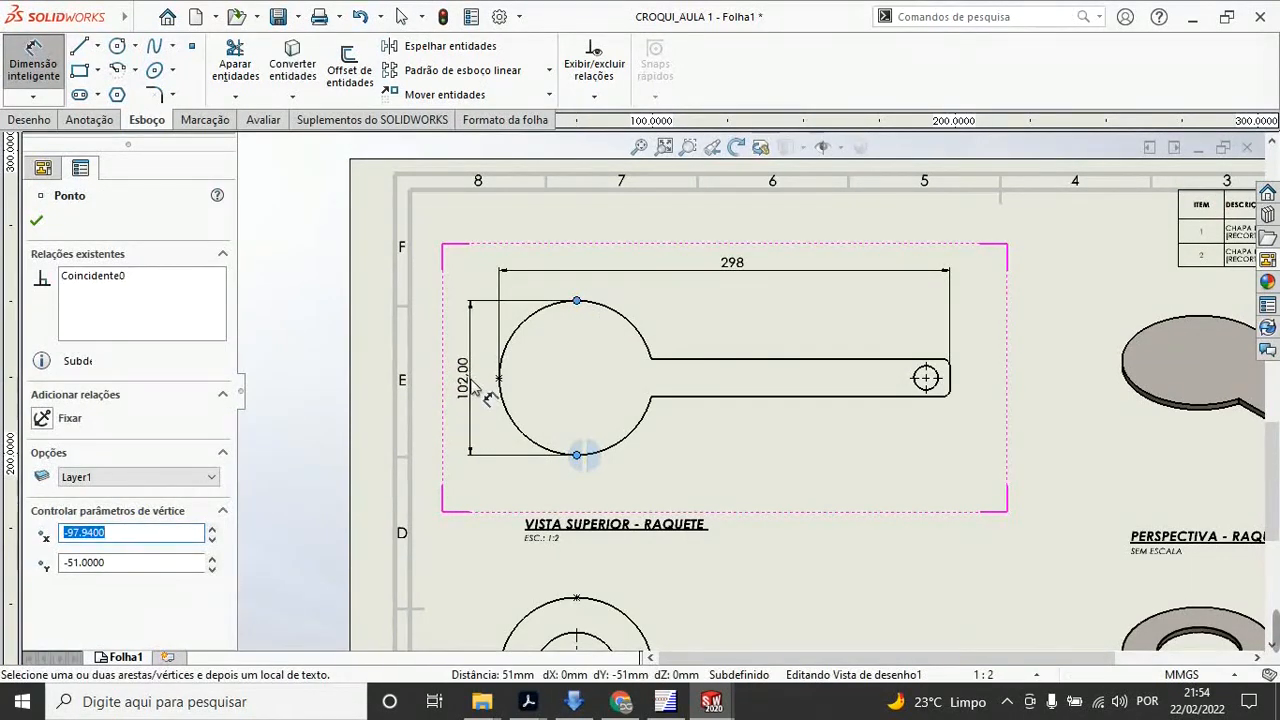
click(472, 385)
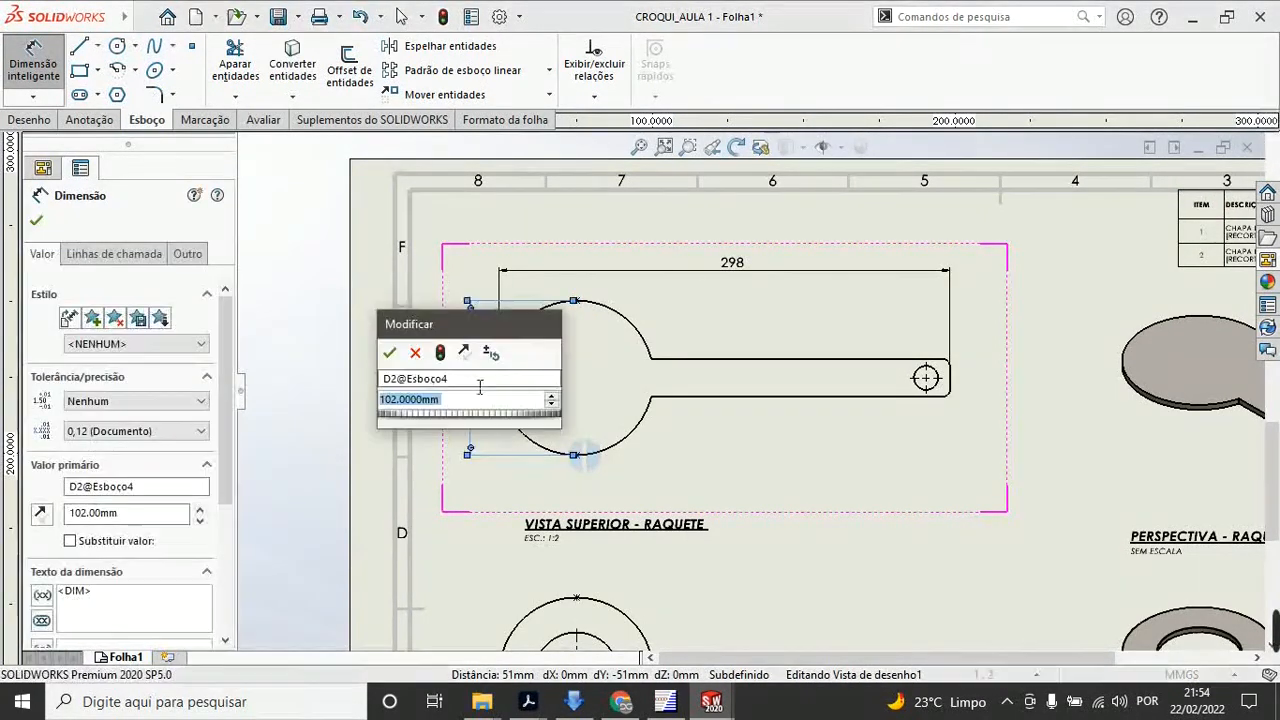
click(389, 352)
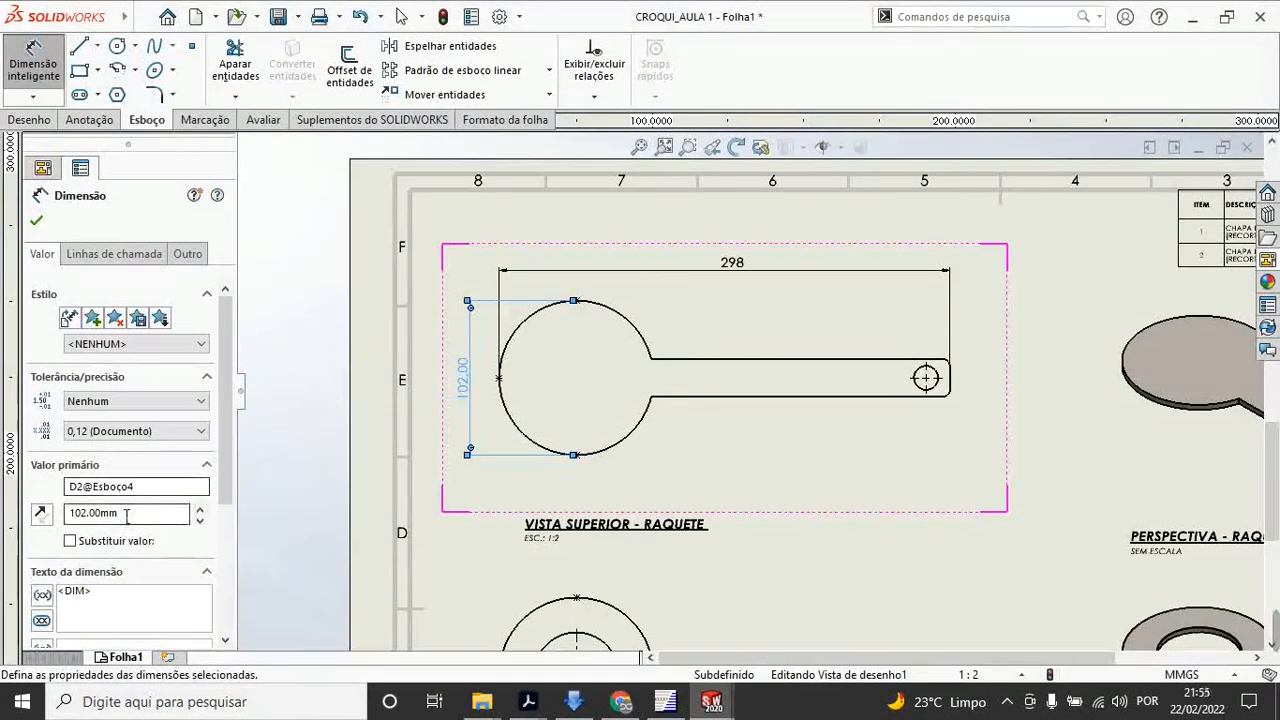
click(100, 436)
click(100, 450)
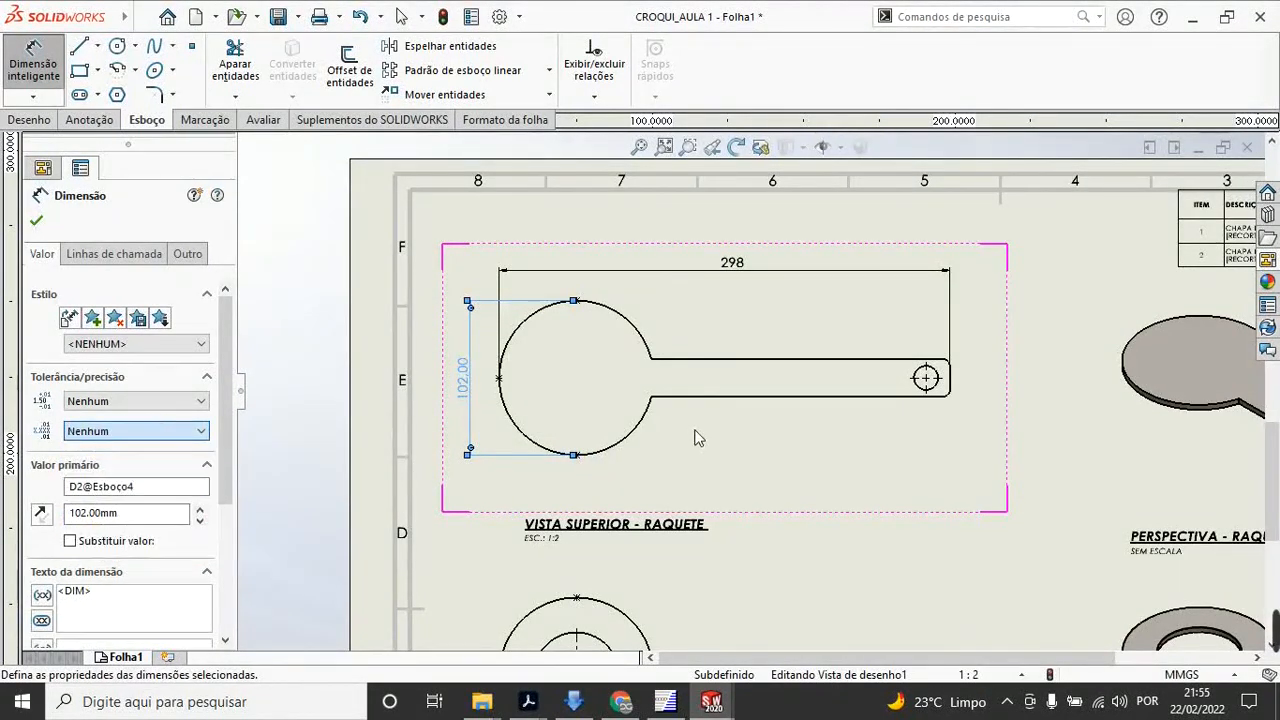
key(Escape)
key(Escape)
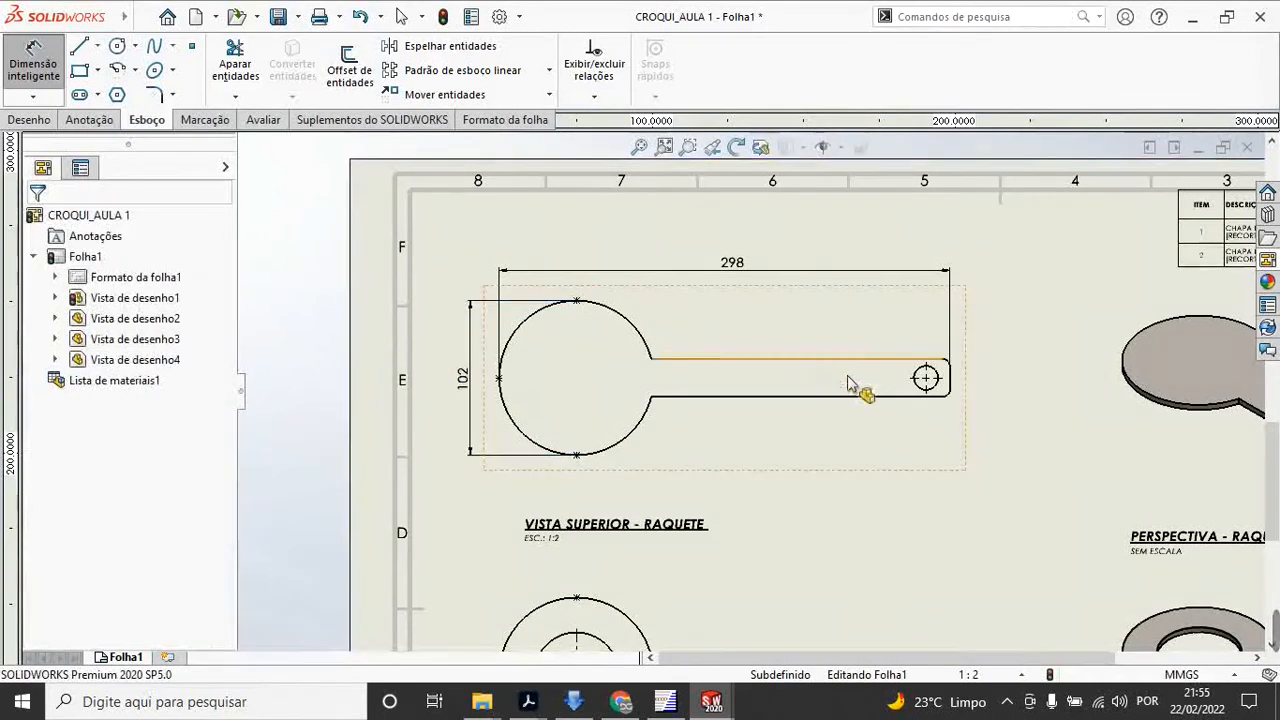
Step: Dimension the racket handle's length from the disc junction to its end, placed beneath the overall length dimension, with no decimals
scroll(1000, 385, down, 2)
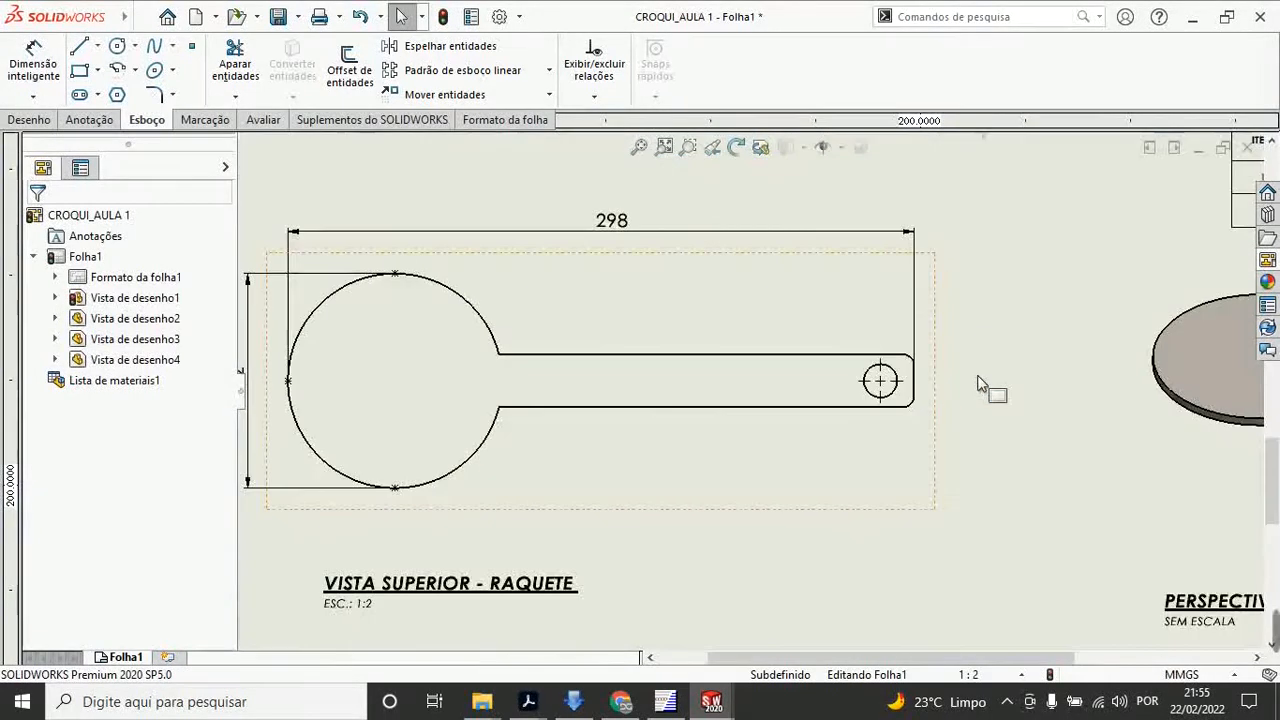
click(33, 60)
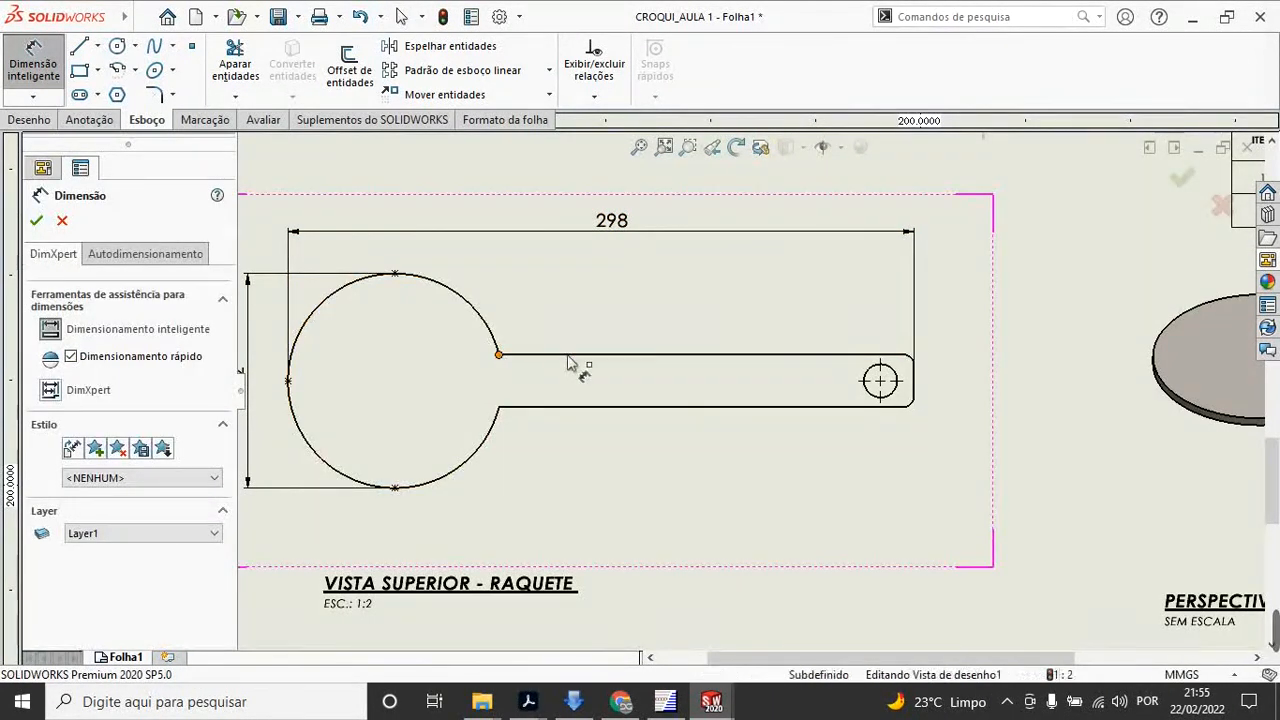
click(913, 366)
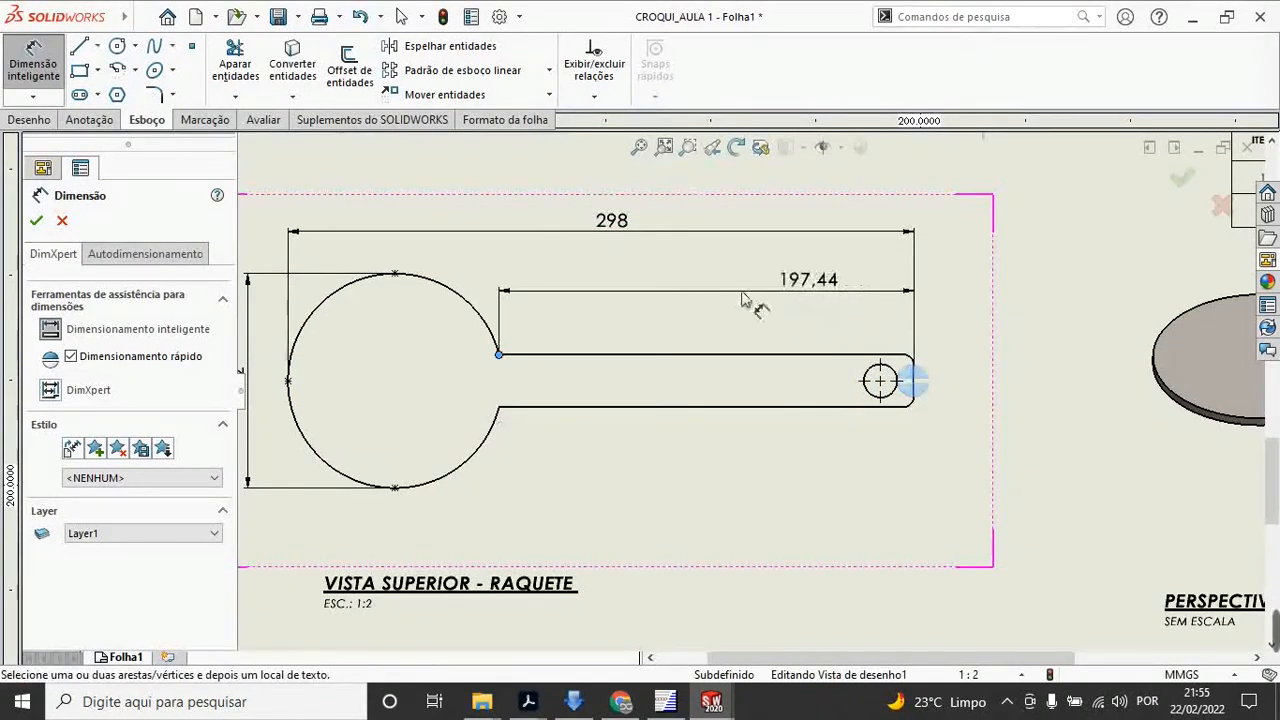
click(697, 293)
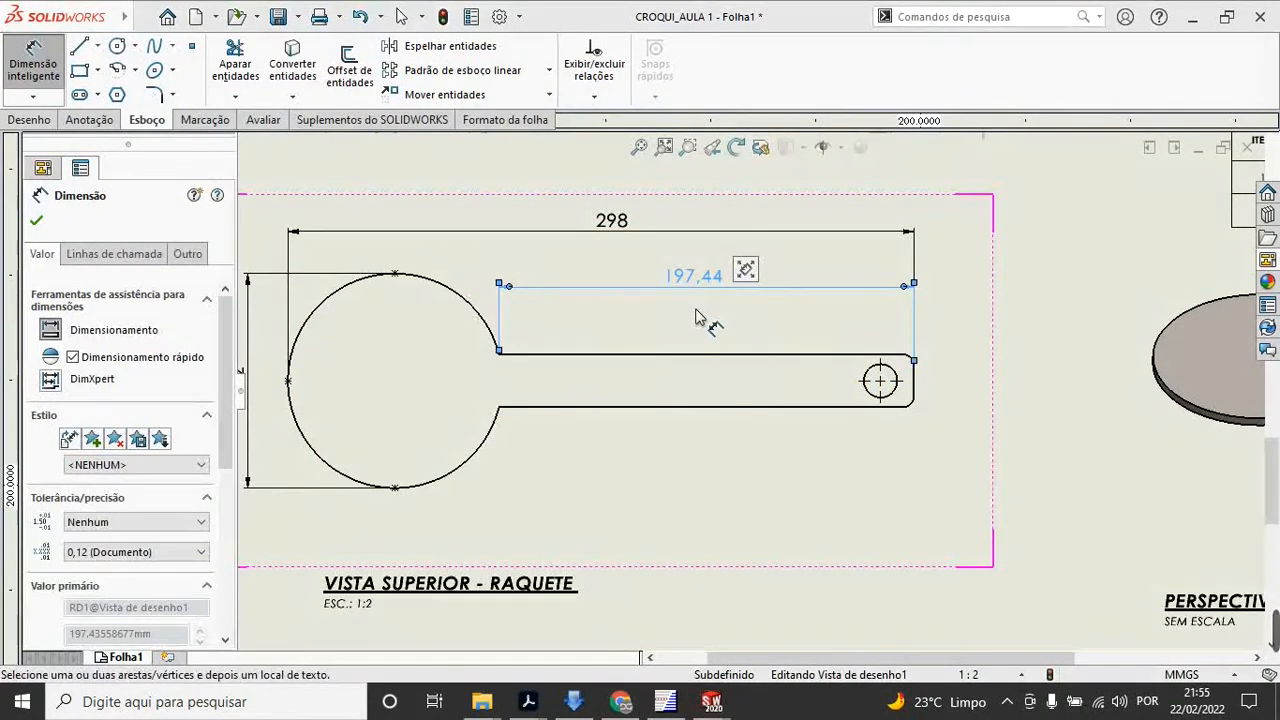
click(140, 552)
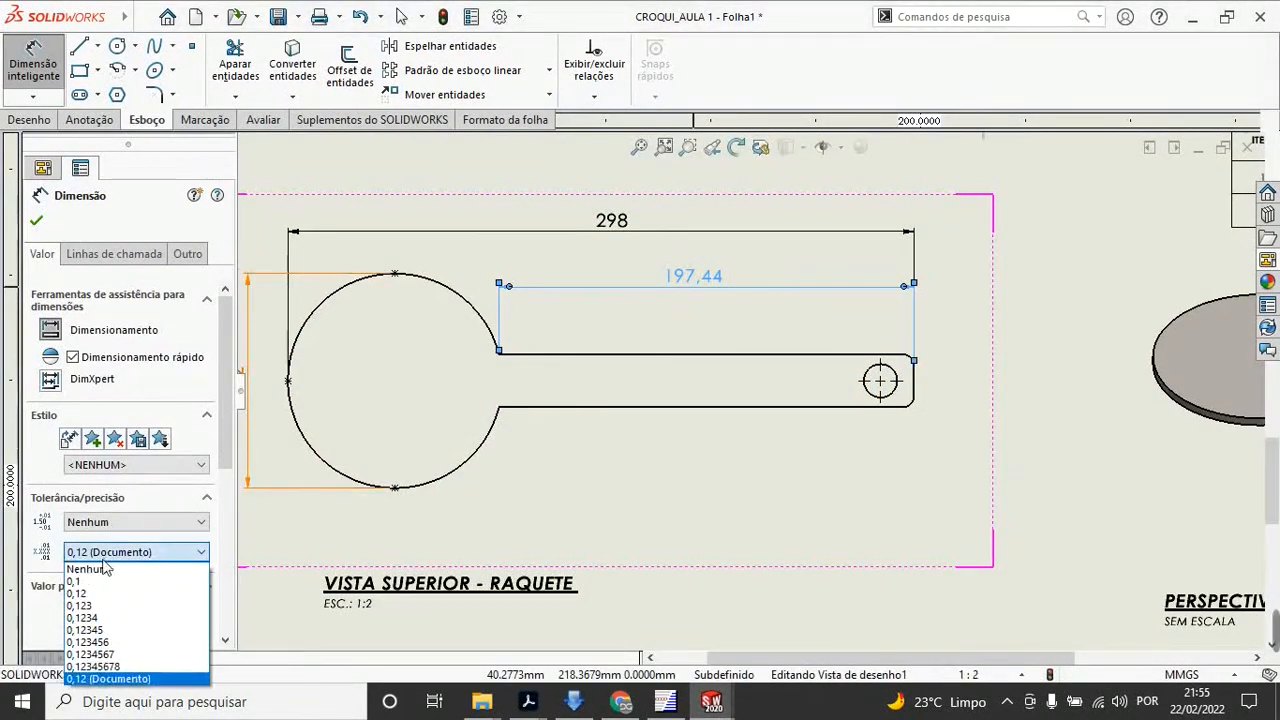
click(95, 568)
click(37, 223)
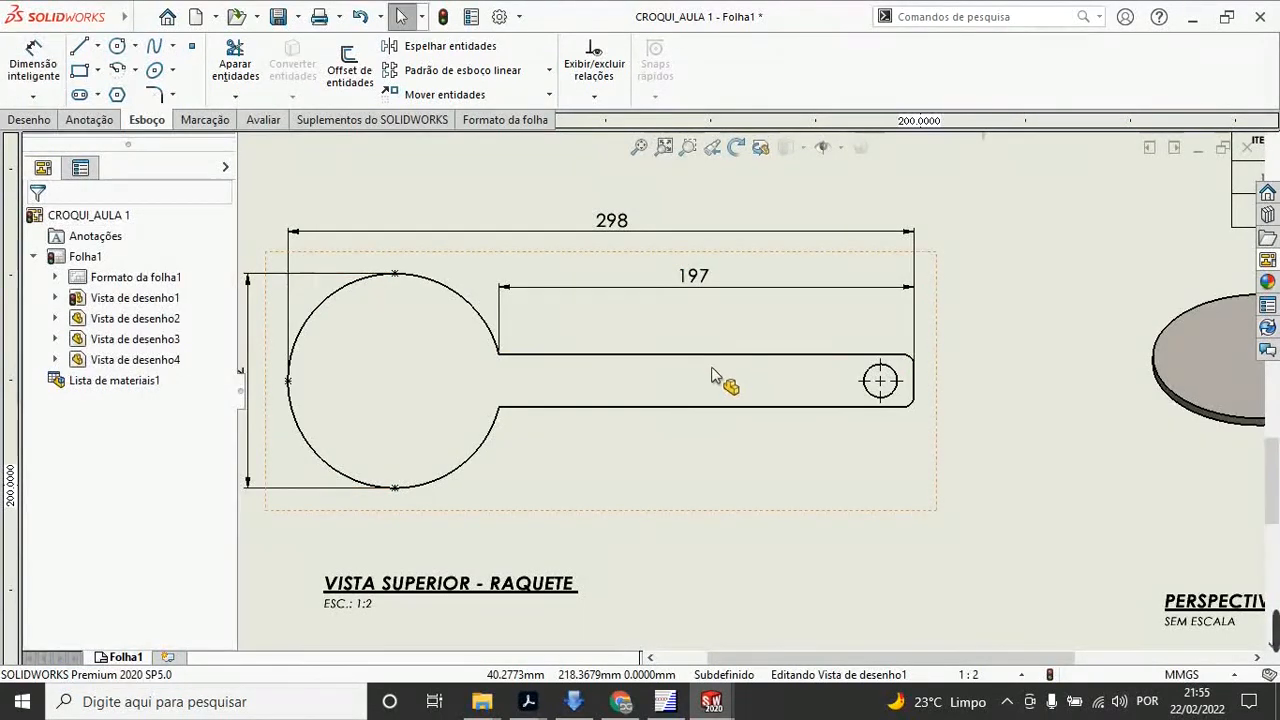
Step: Dimension from the disc junction to the handle hole's centre with no decimals, and move the handle length dimension slightly higher, aligned above it
click(33, 62)
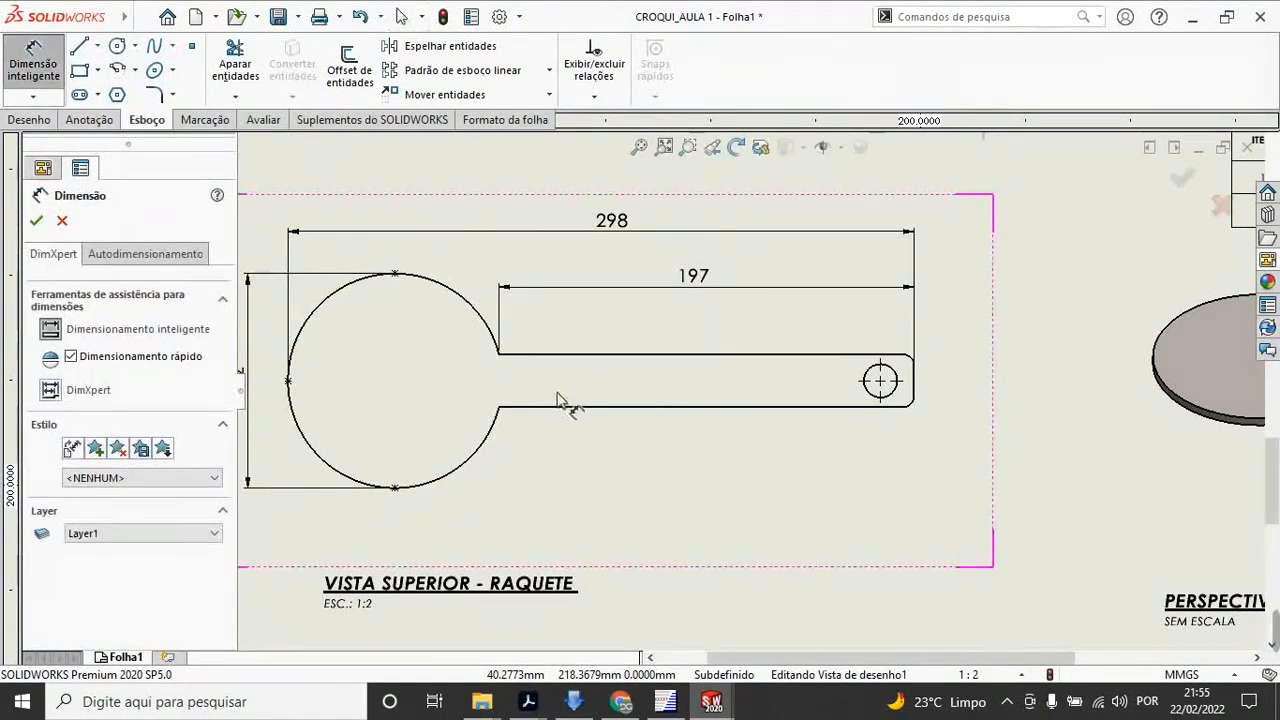
click(878, 400)
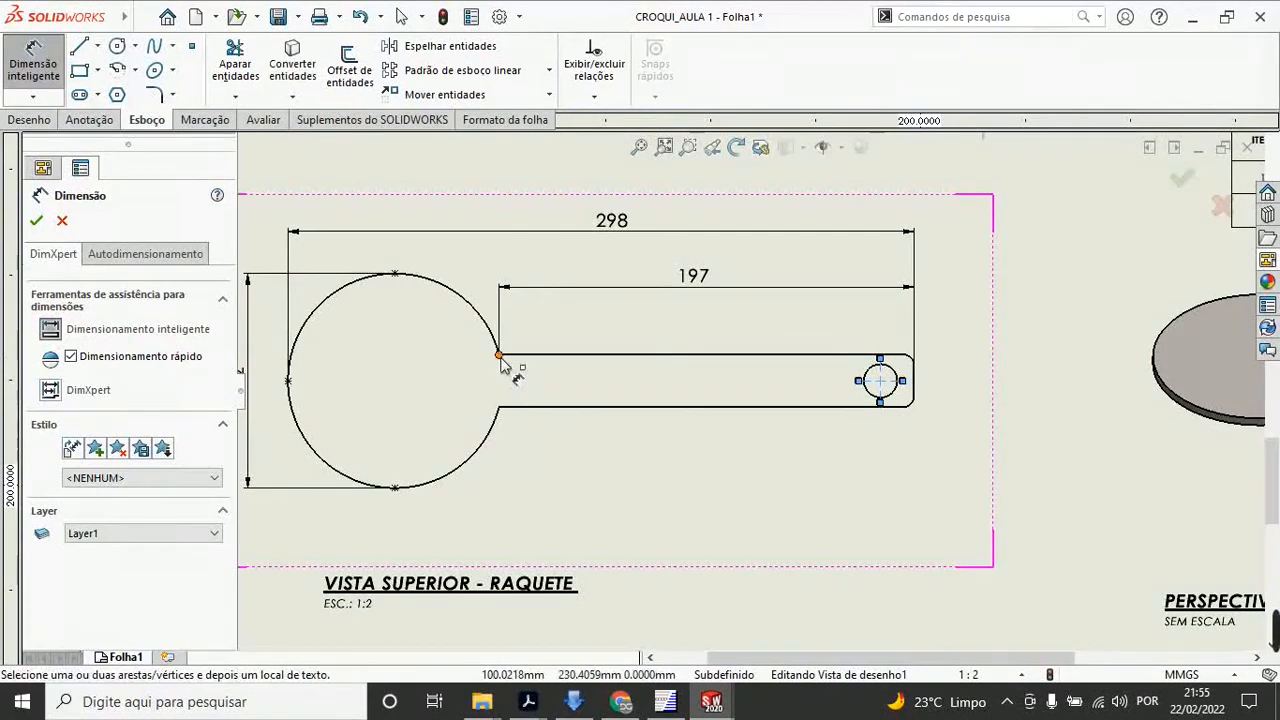
click(499, 356)
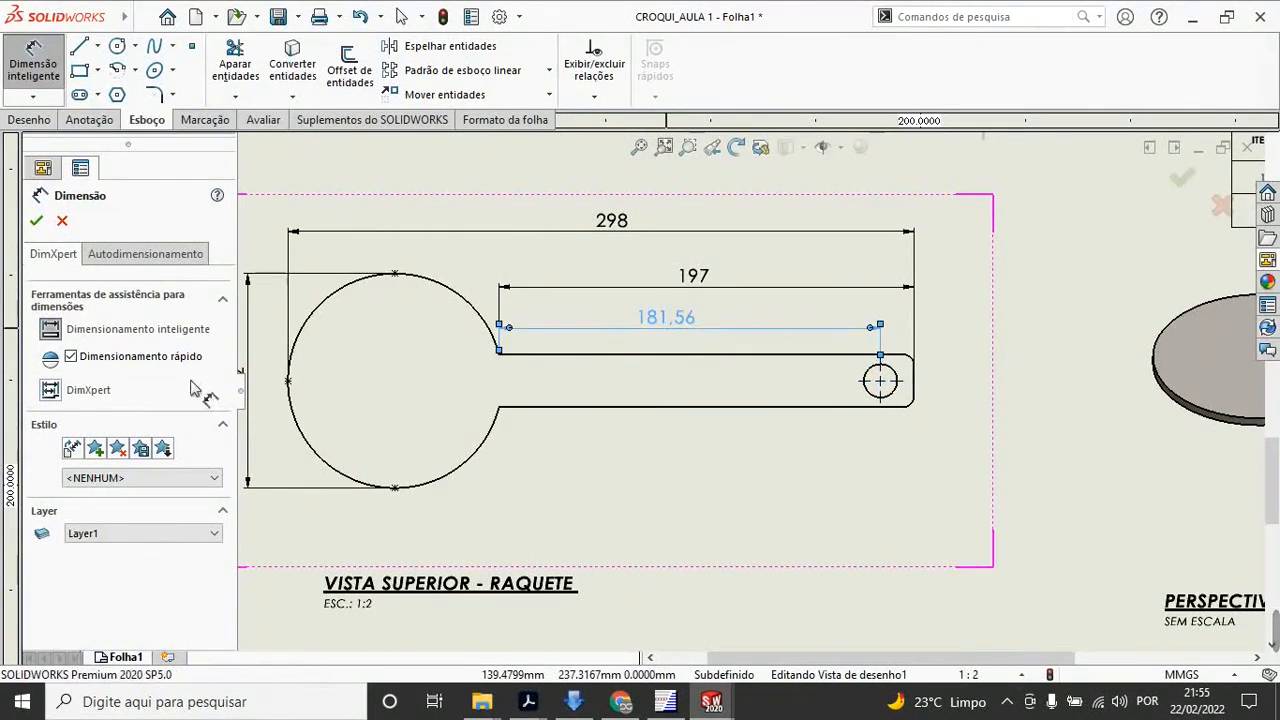
click(110, 552)
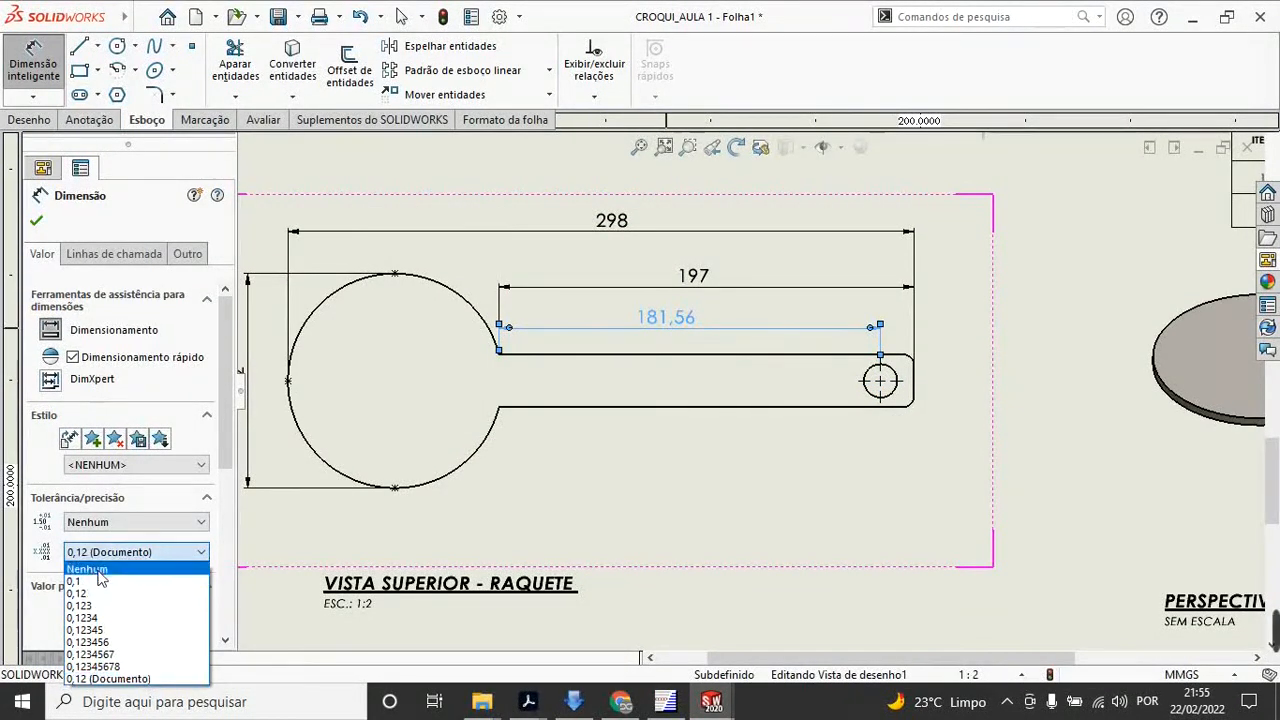
click(90, 569)
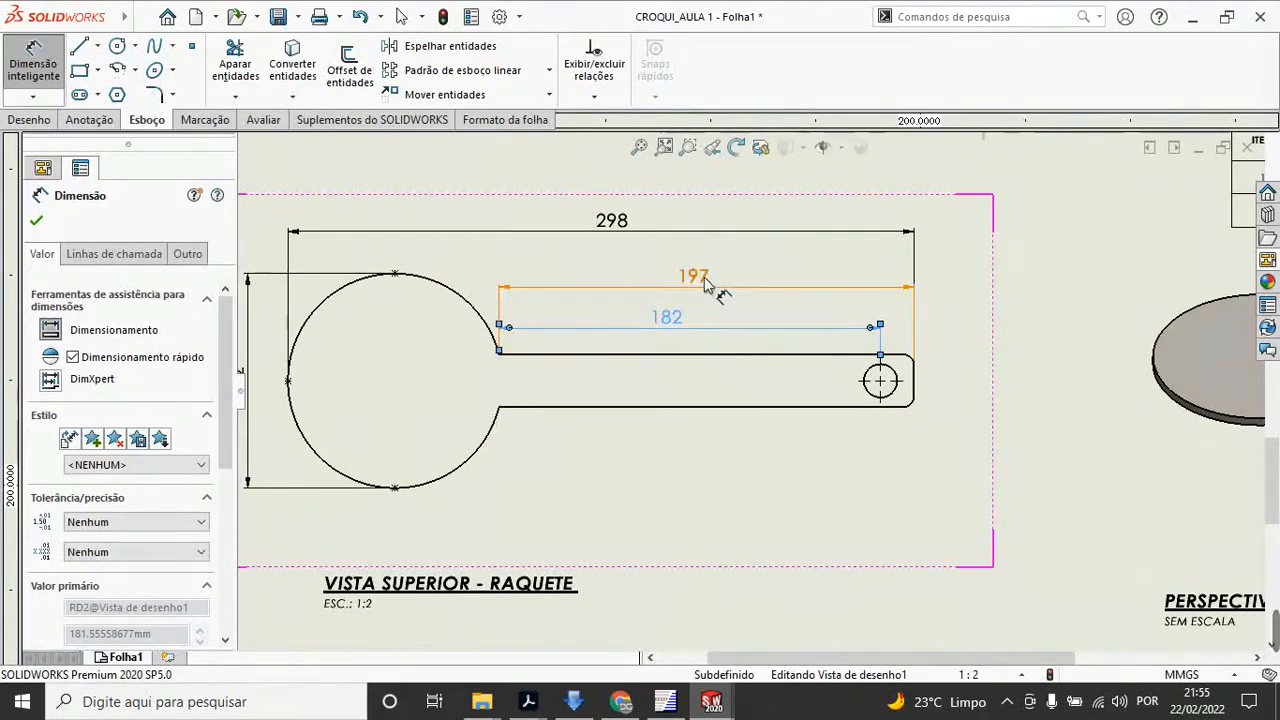
drag(704, 278, 684, 276)
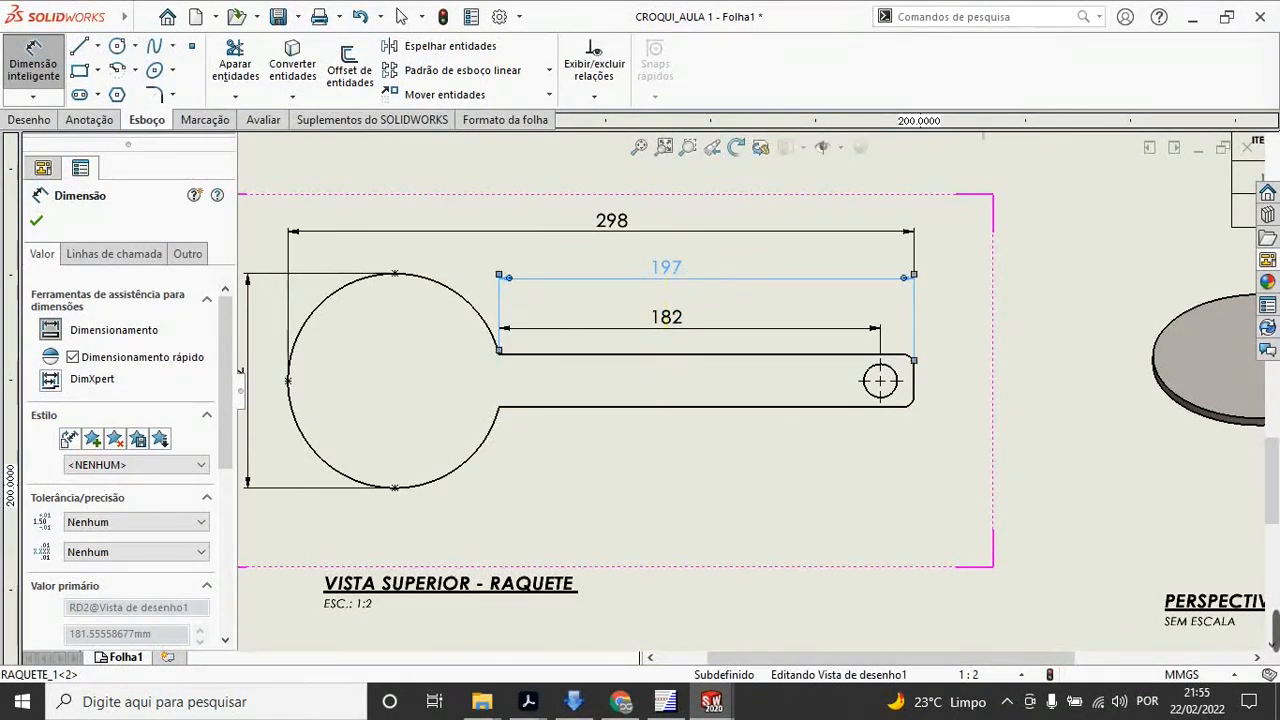
Step: Dimension the distance from the hole's centre to the handle's end, with its text outside the extension lines and no decimals
click(913, 380)
click(884, 378)
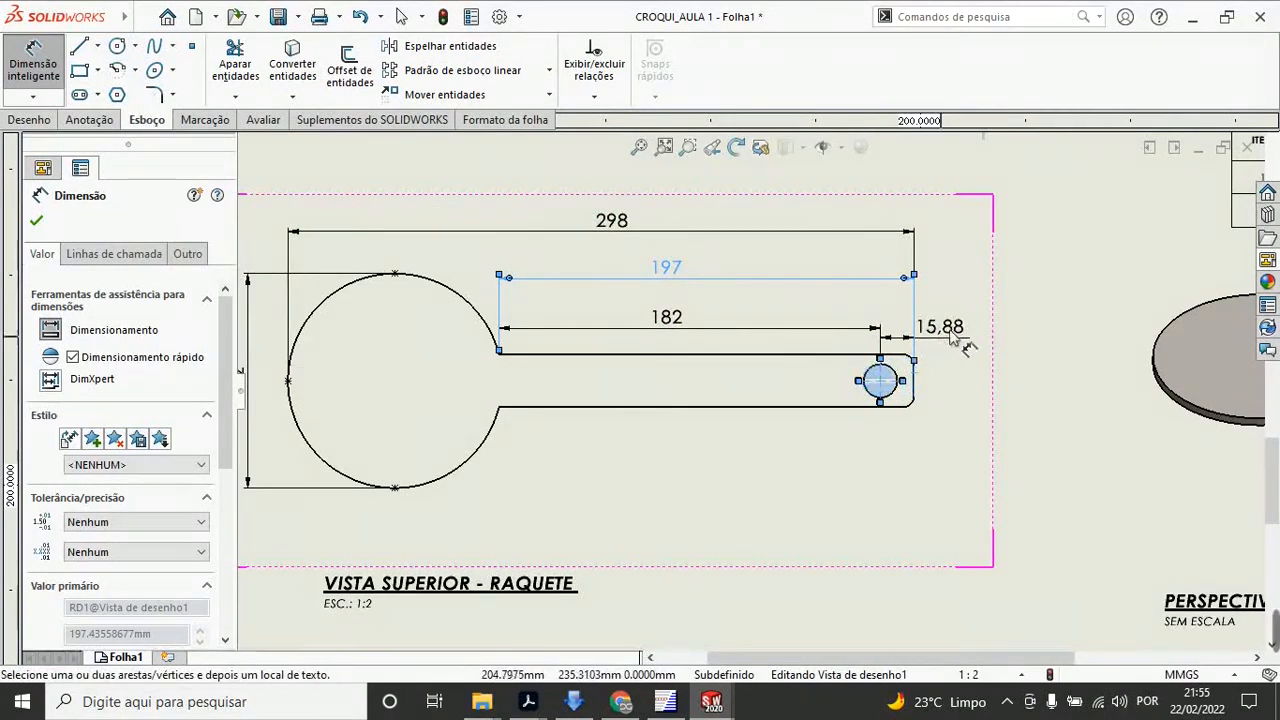
scroll(911, 323, down, 8)
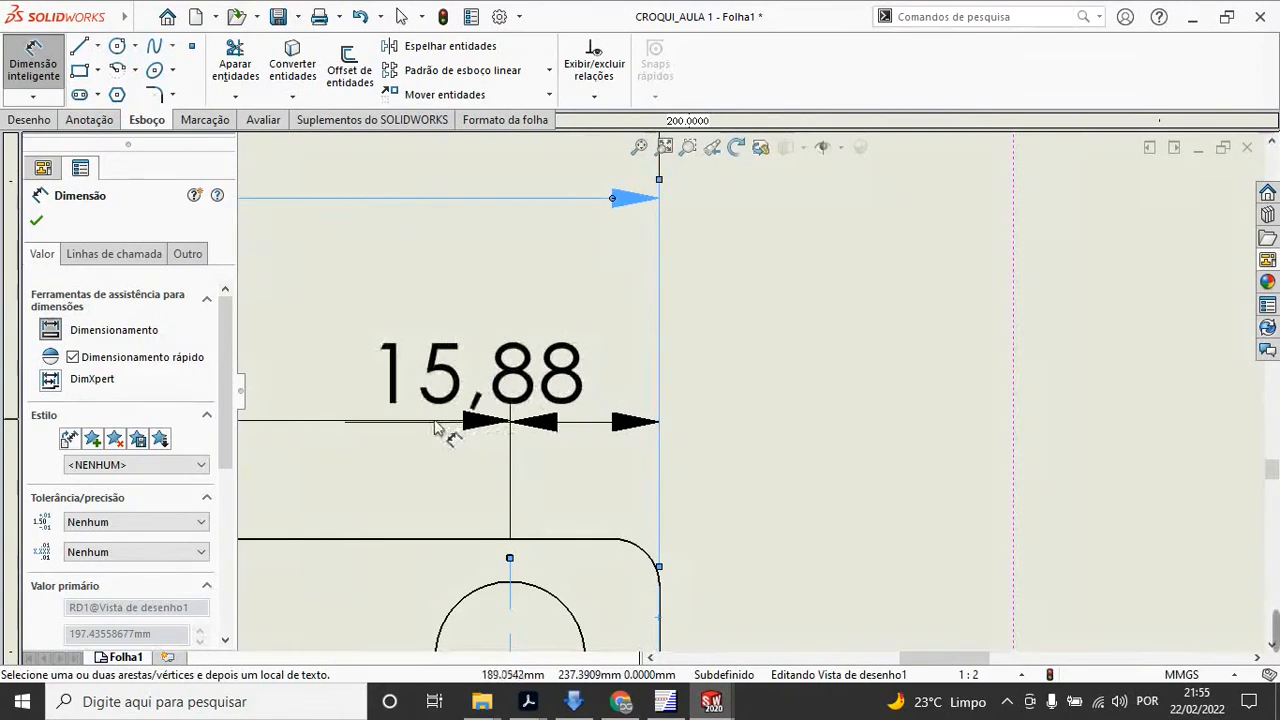
scroll(790, 412, up, 3)
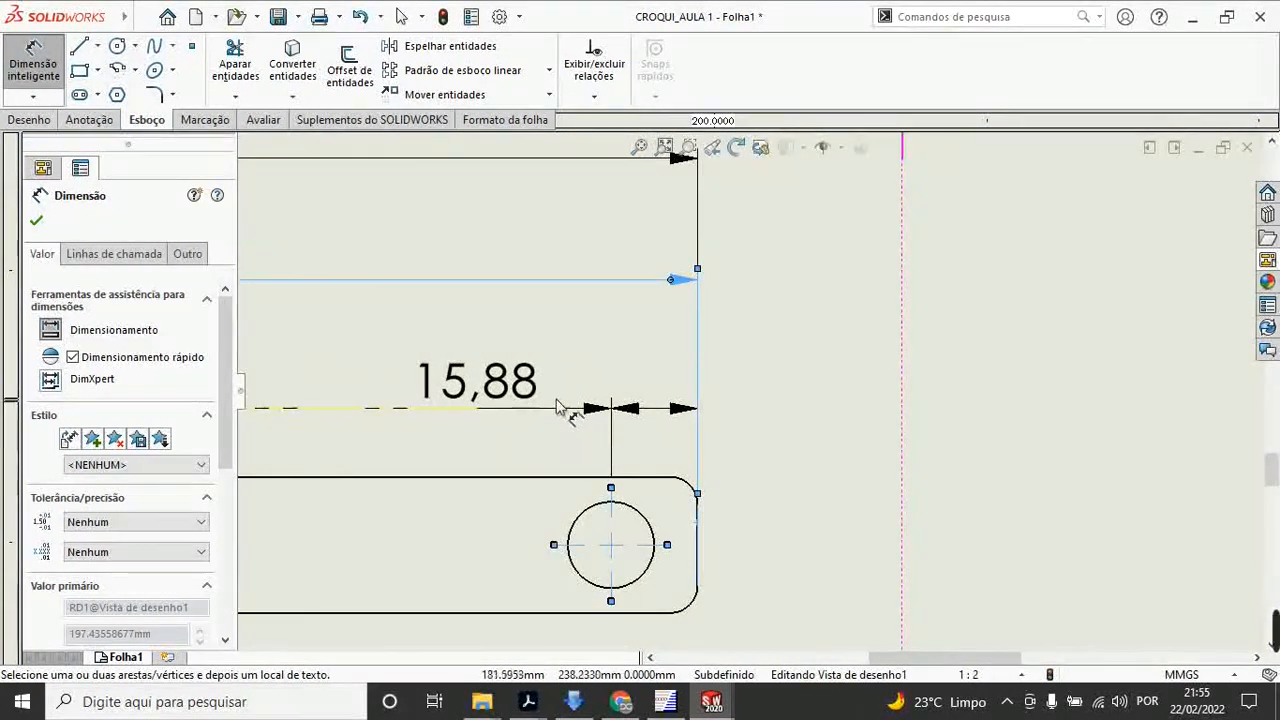
click(772, 418)
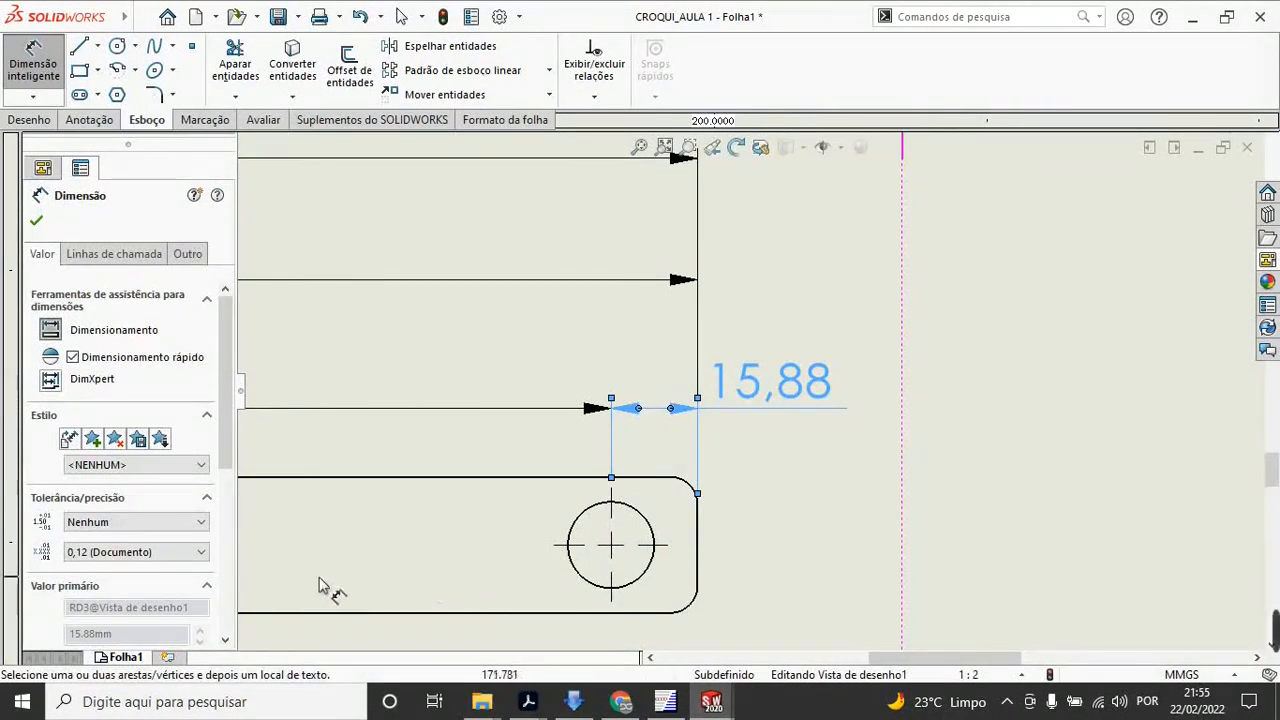
click(130, 553)
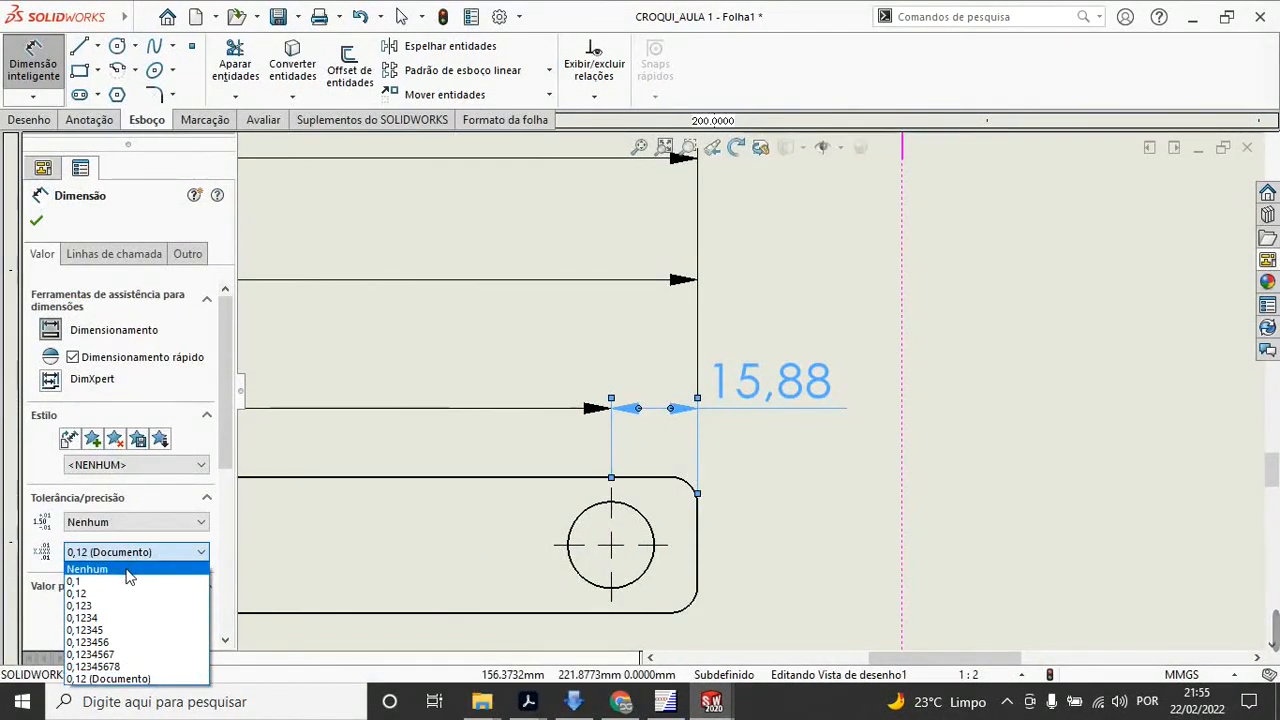
click(129, 569)
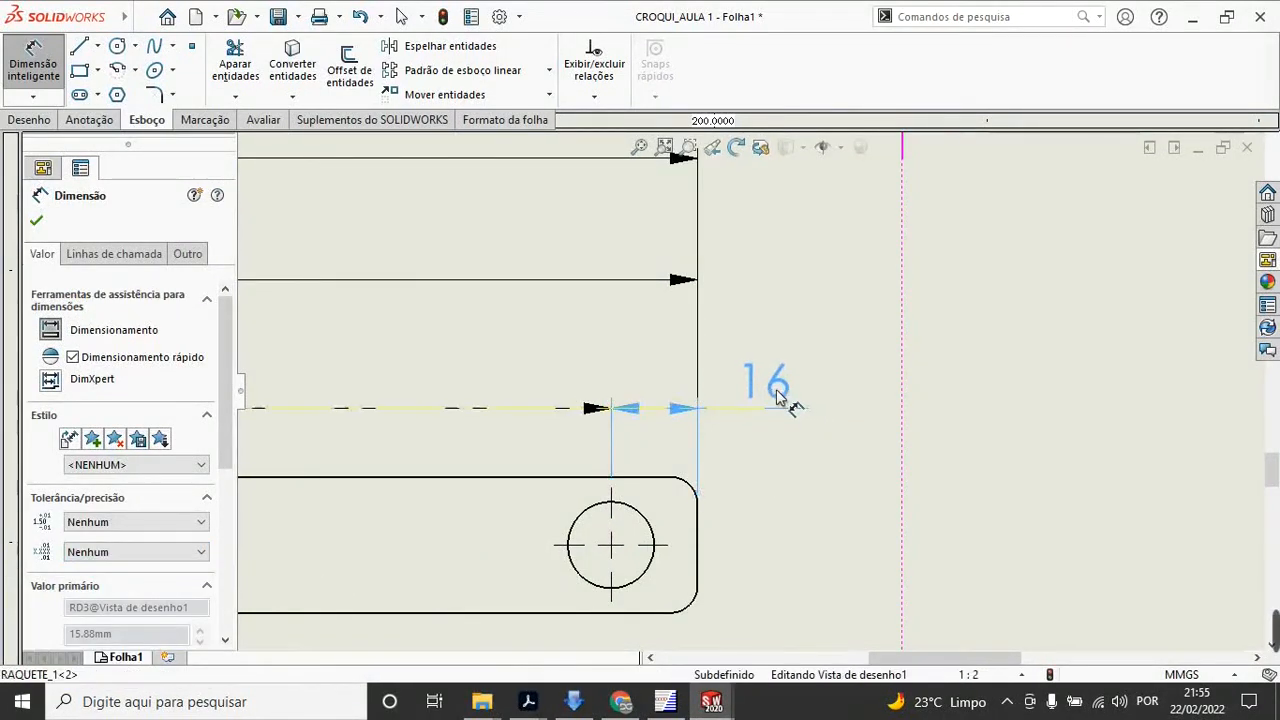
click(36, 220)
Step: Dimension the handle hole's diameter, placing the dimension vertically below the handle
scroll(876, 377, up, 3)
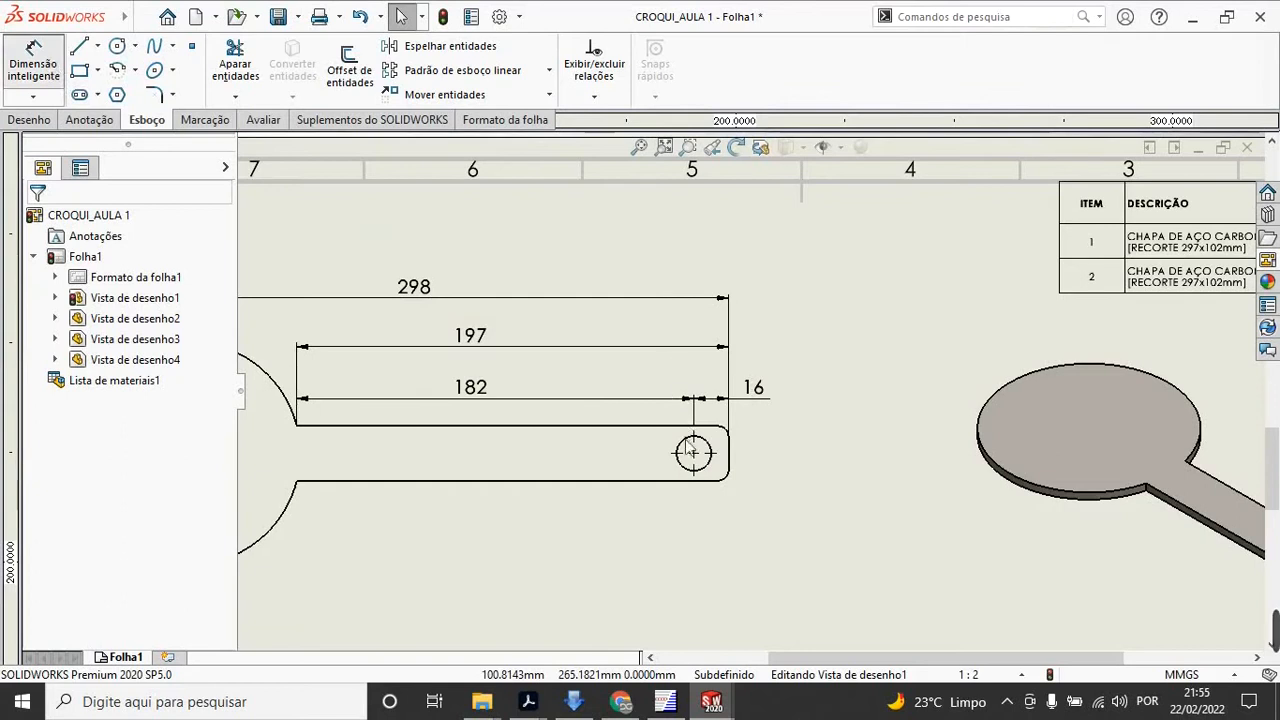
scroll(690, 450, up, 2)
click(702, 466)
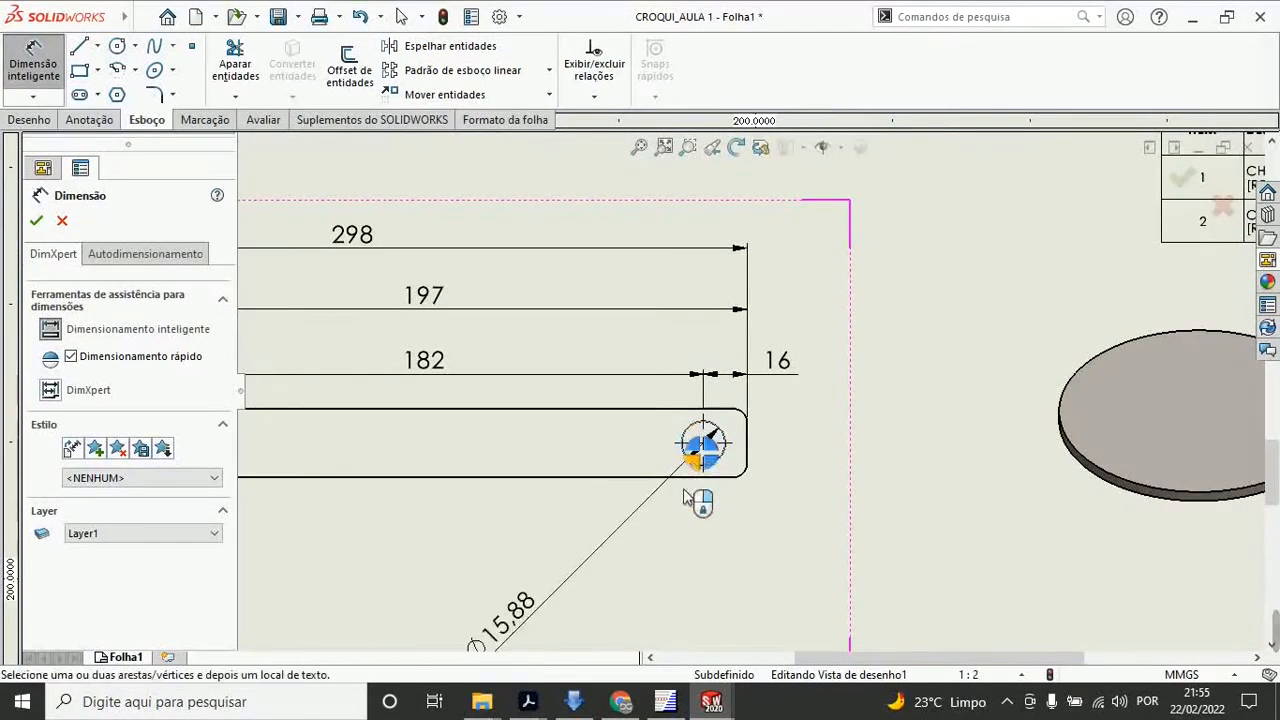
click(672, 547)
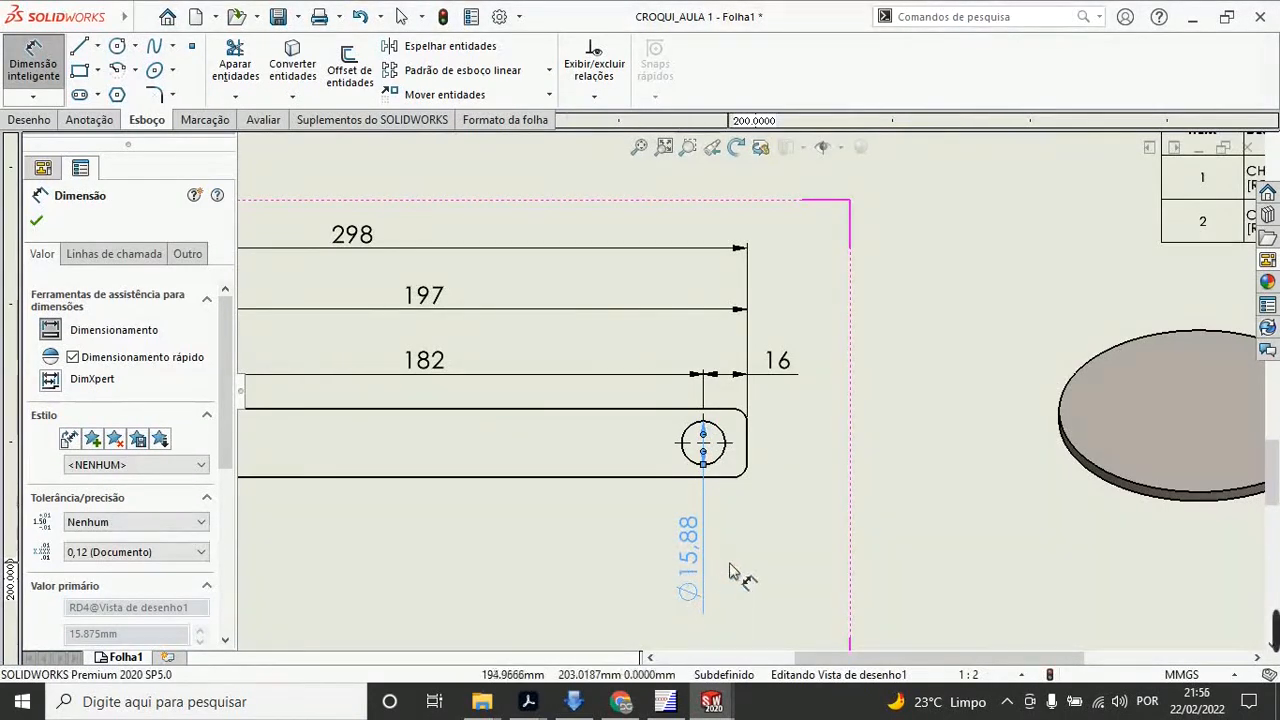
Step: Check the given hole diameters in the reference PDF open in Acrobat and return to the SOLIDWORKS drawing
drag(688, 572, 688, 562)
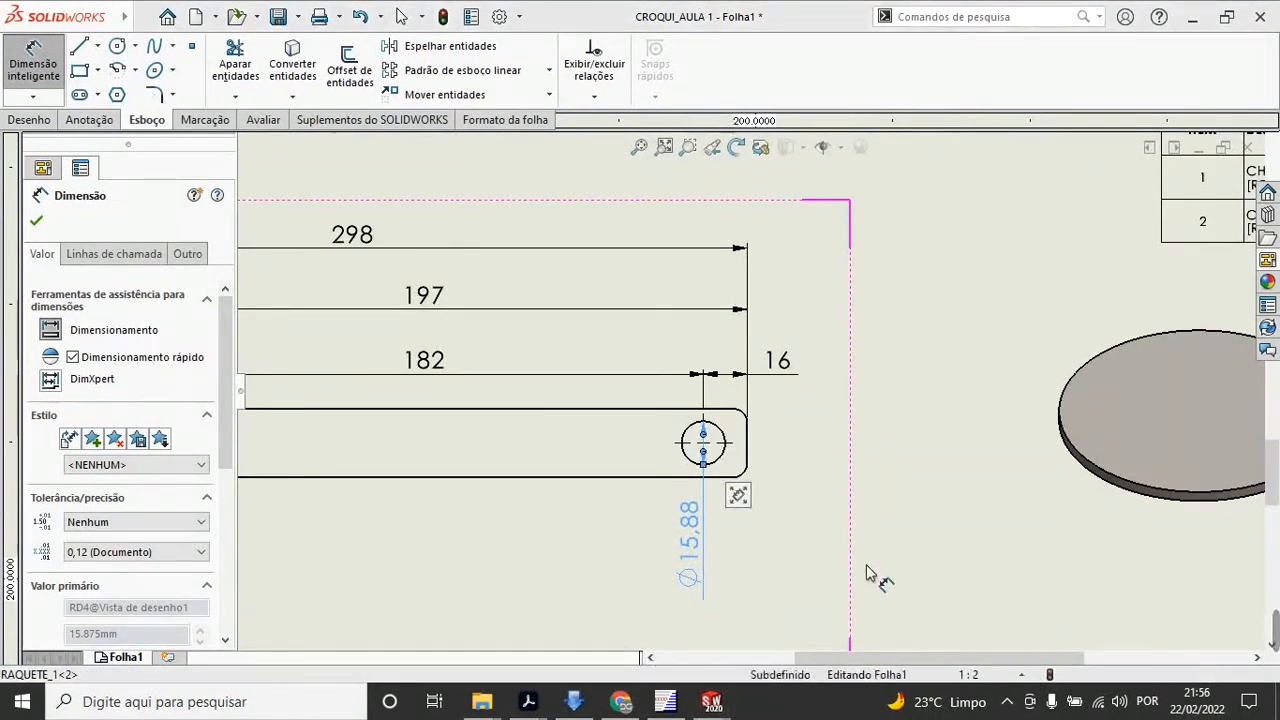
mouse_move(528, 701)
click(577, 663)
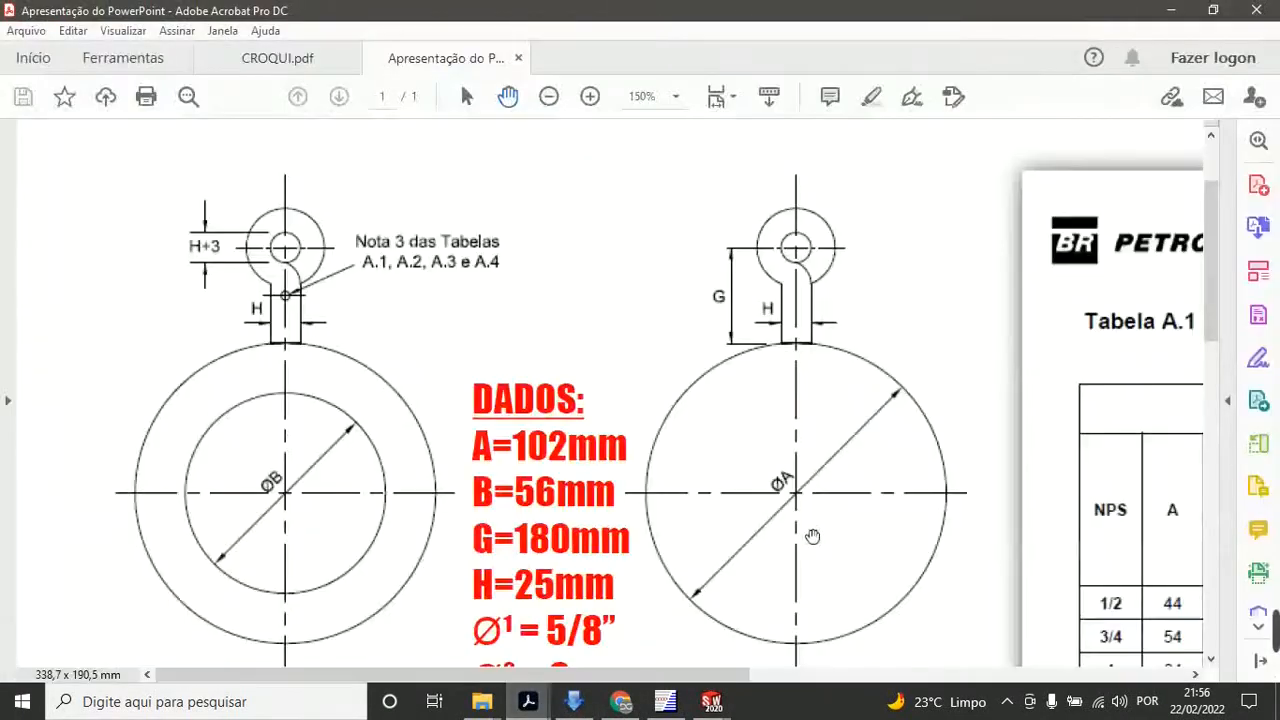
drag(1063, 565, 430, 252)
drag(740, 518, 512, 305)
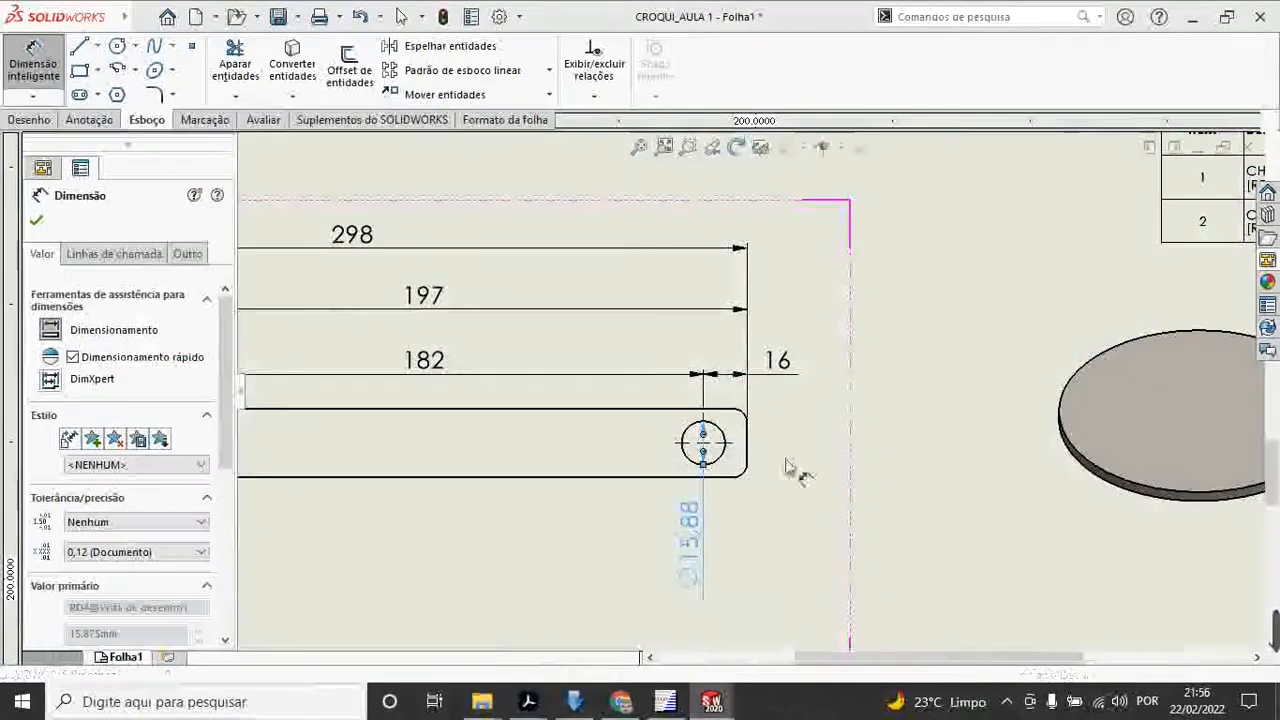
Step: Override the handle hole's diameter value with 5/8" and place the vertical dimension just below the handle
scroll(150, 480, down, 3)
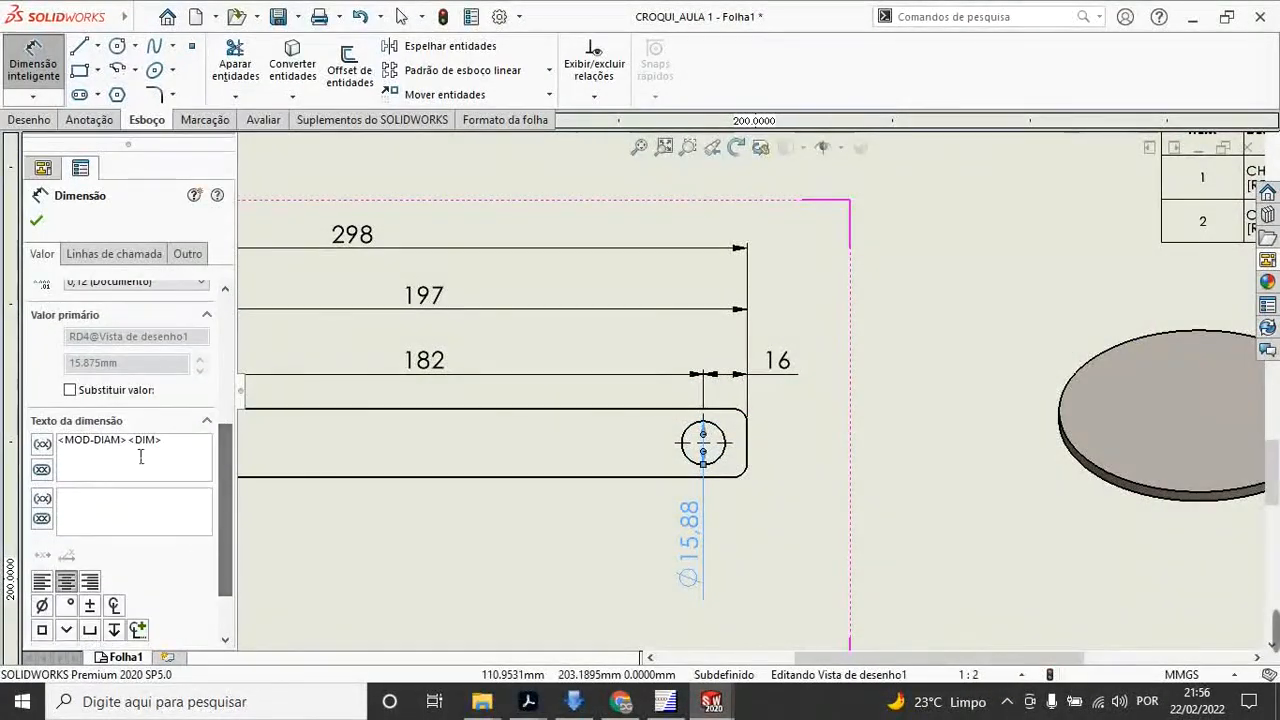
click(70, 391)
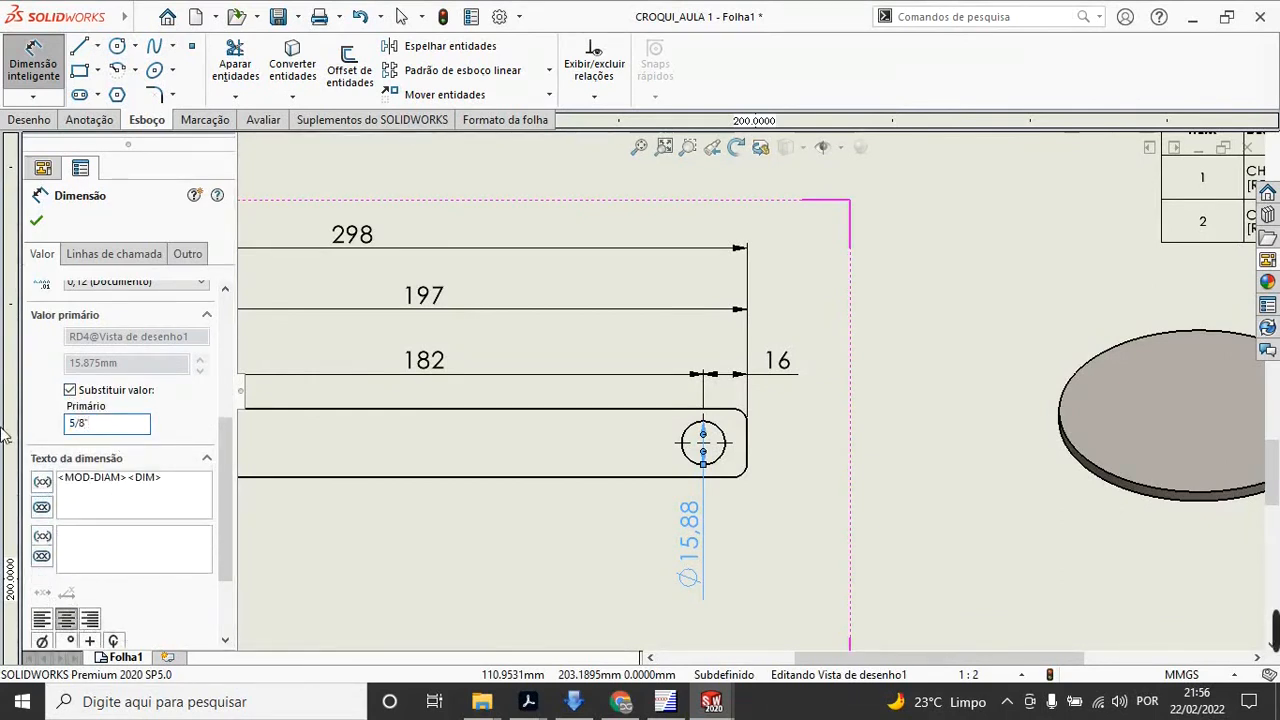
click(37, 221)
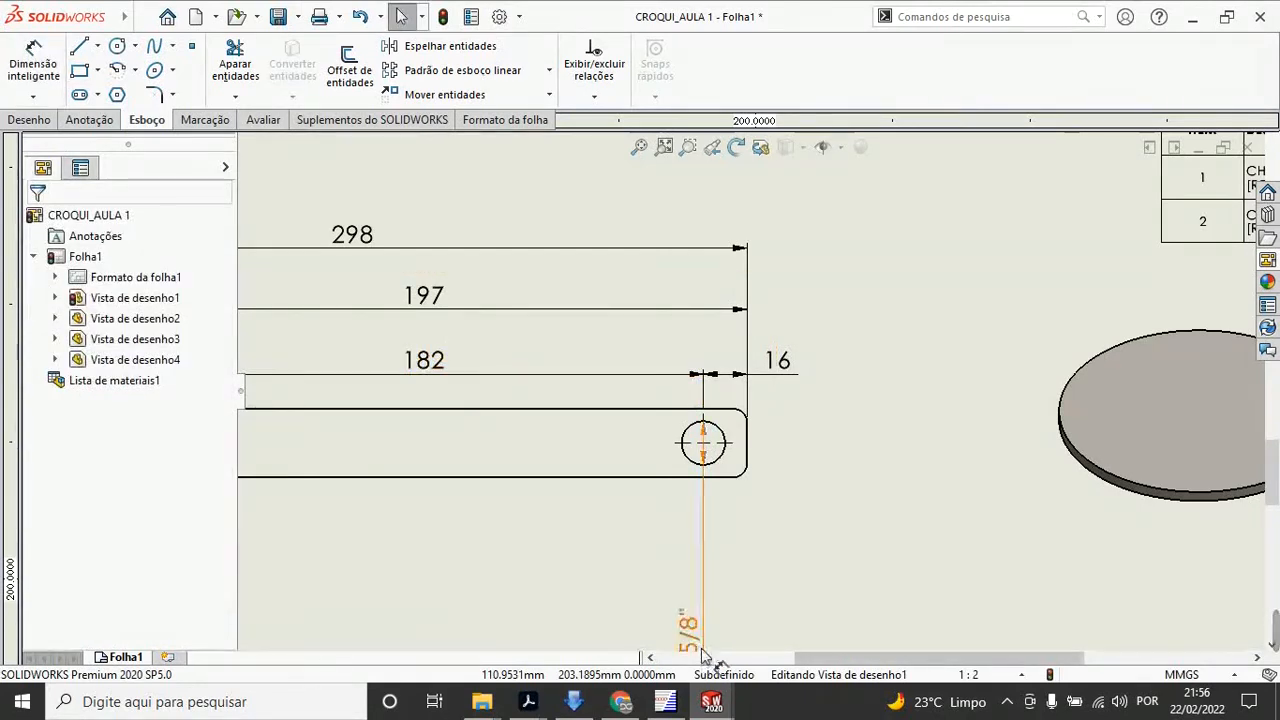
drag(698, 600, 714, 542)
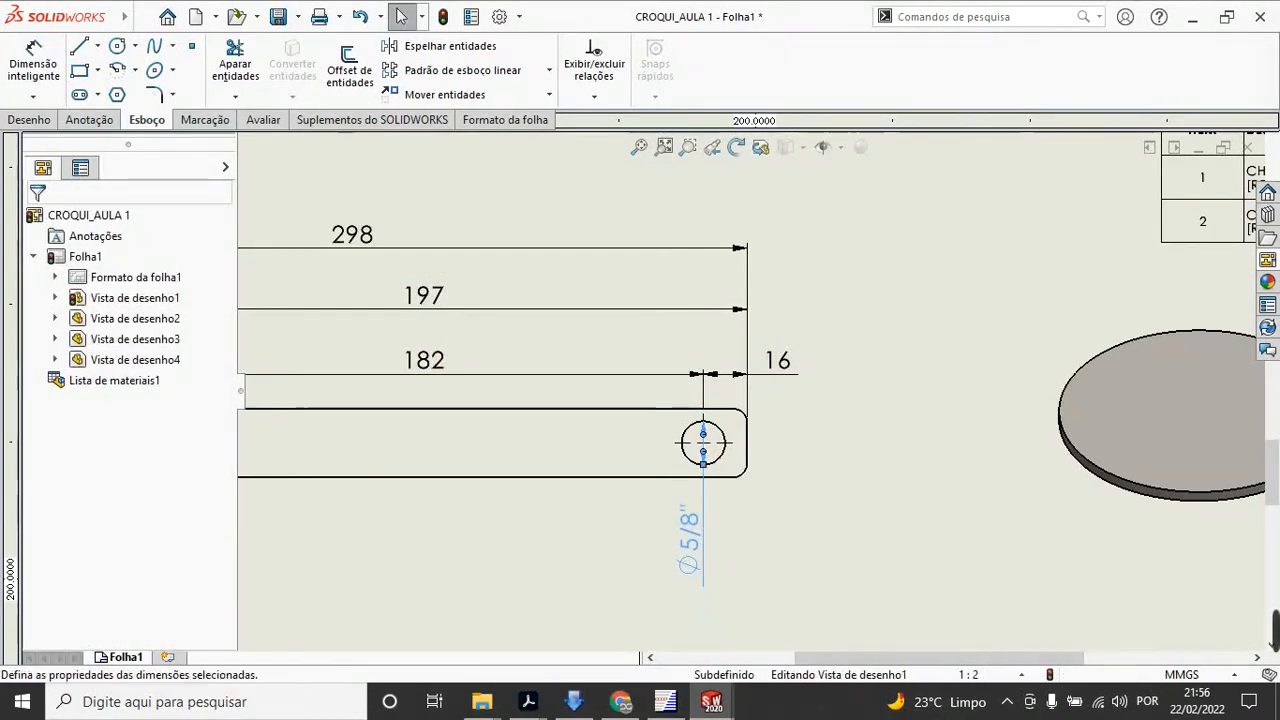
Step: Attach a circular item-number balloon to the lower edge of the racket's handle in its top view, placed beneath the handle
key(z)
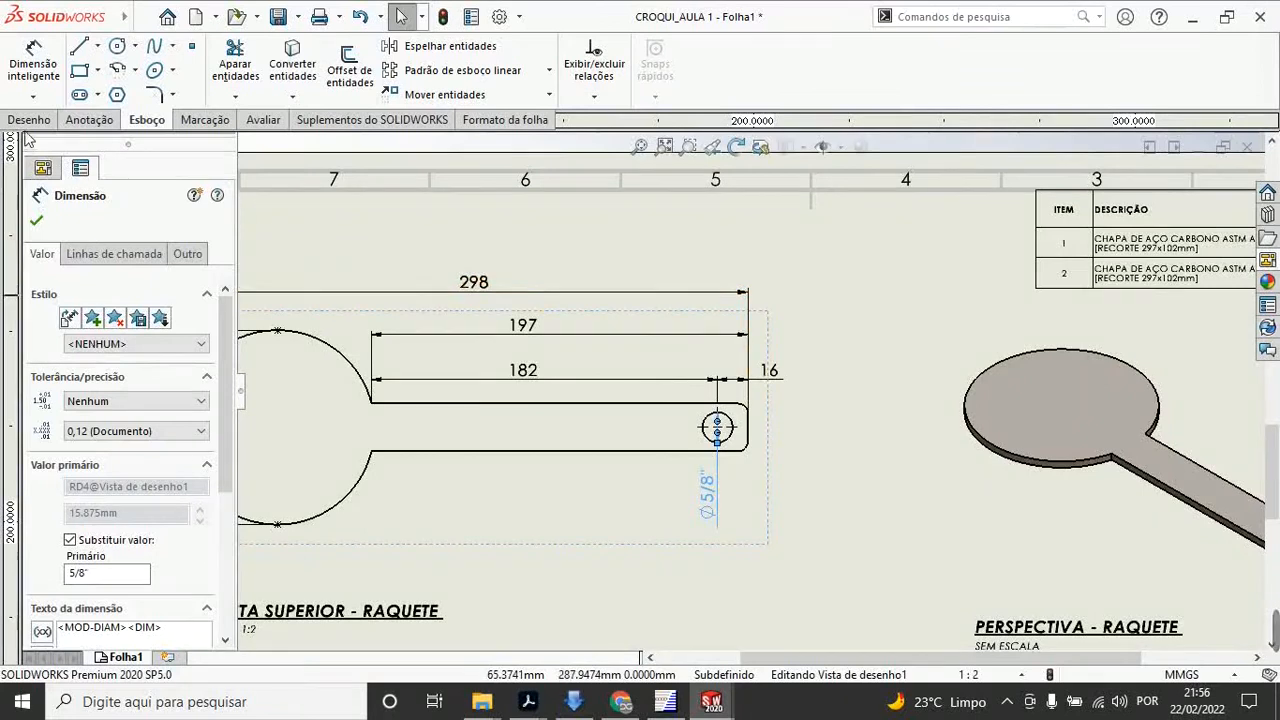
click(50, 120)
click(90, 120)
click(355, 46)
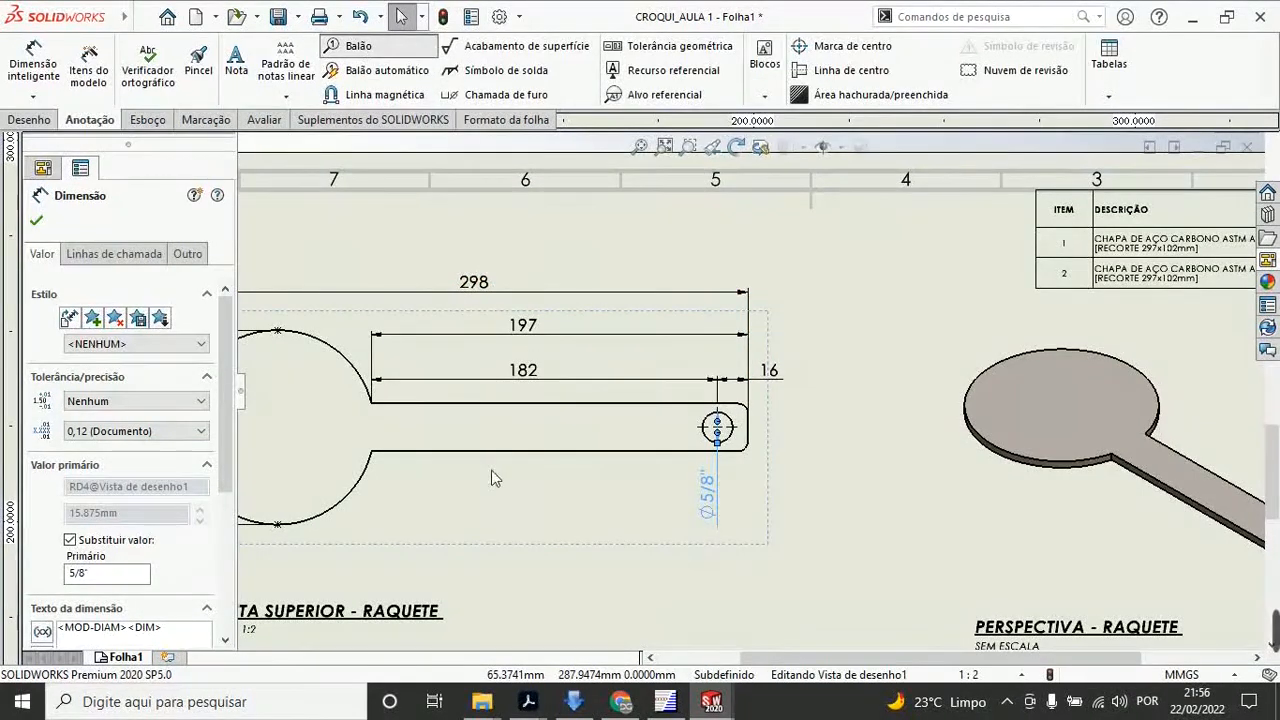
click(497, 454)
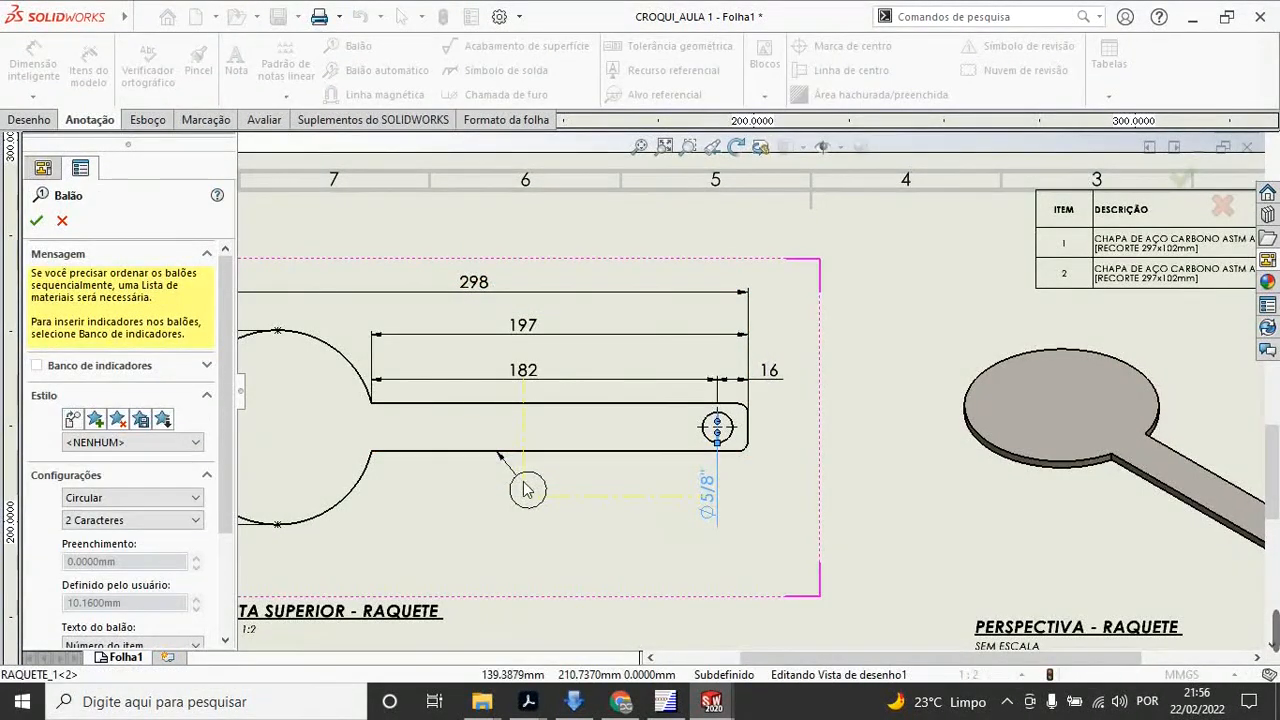
click(527, 489)
scroll(760, 535, up, 2)
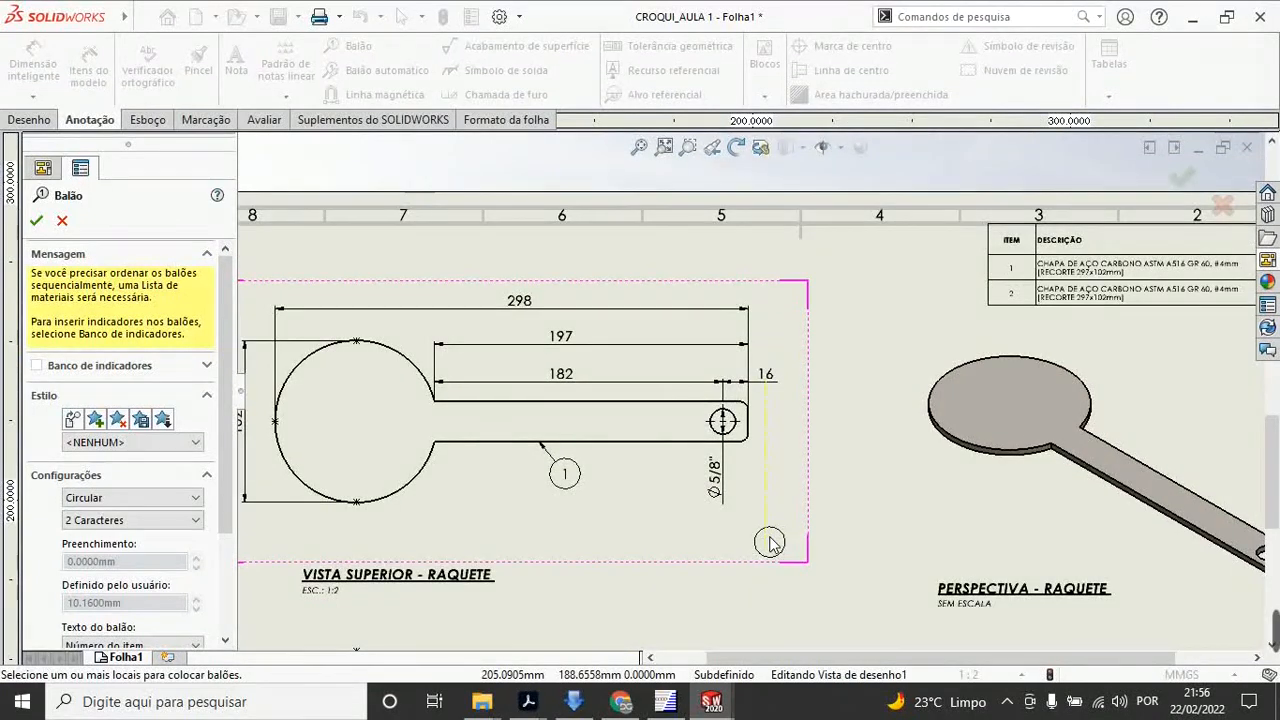
scroll(1200, 300, down, 4)
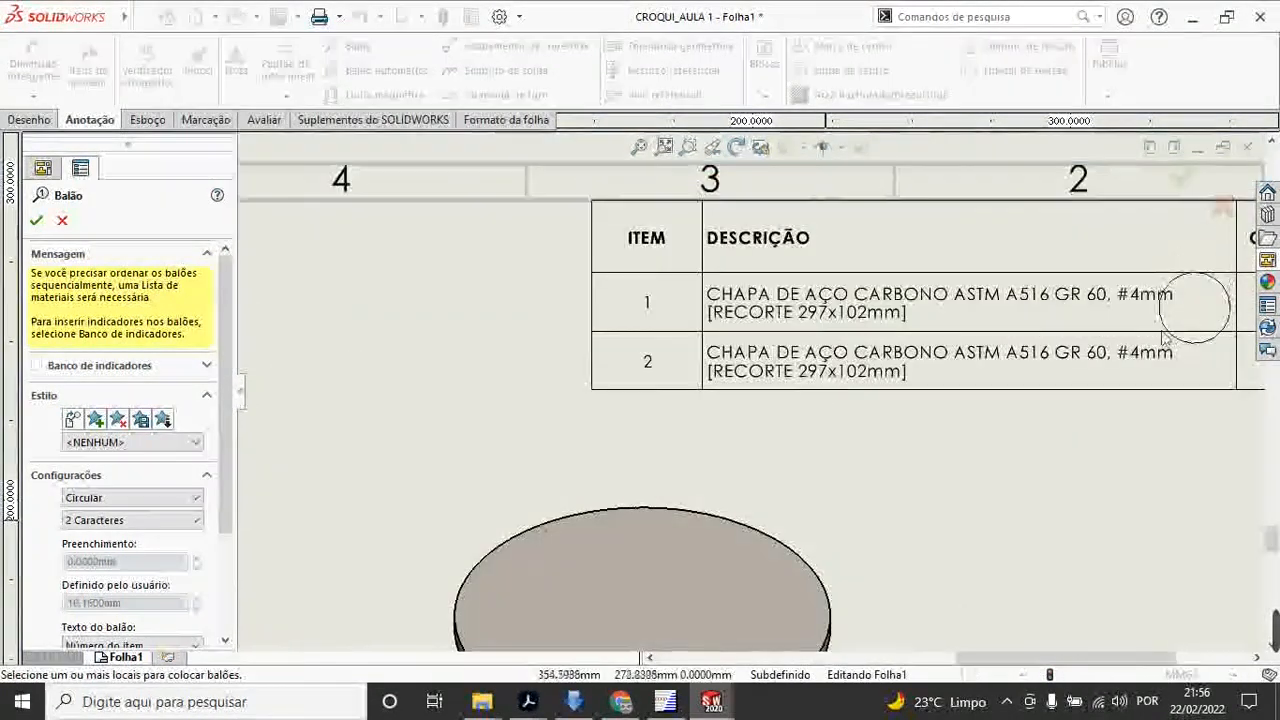
click(62, 220)
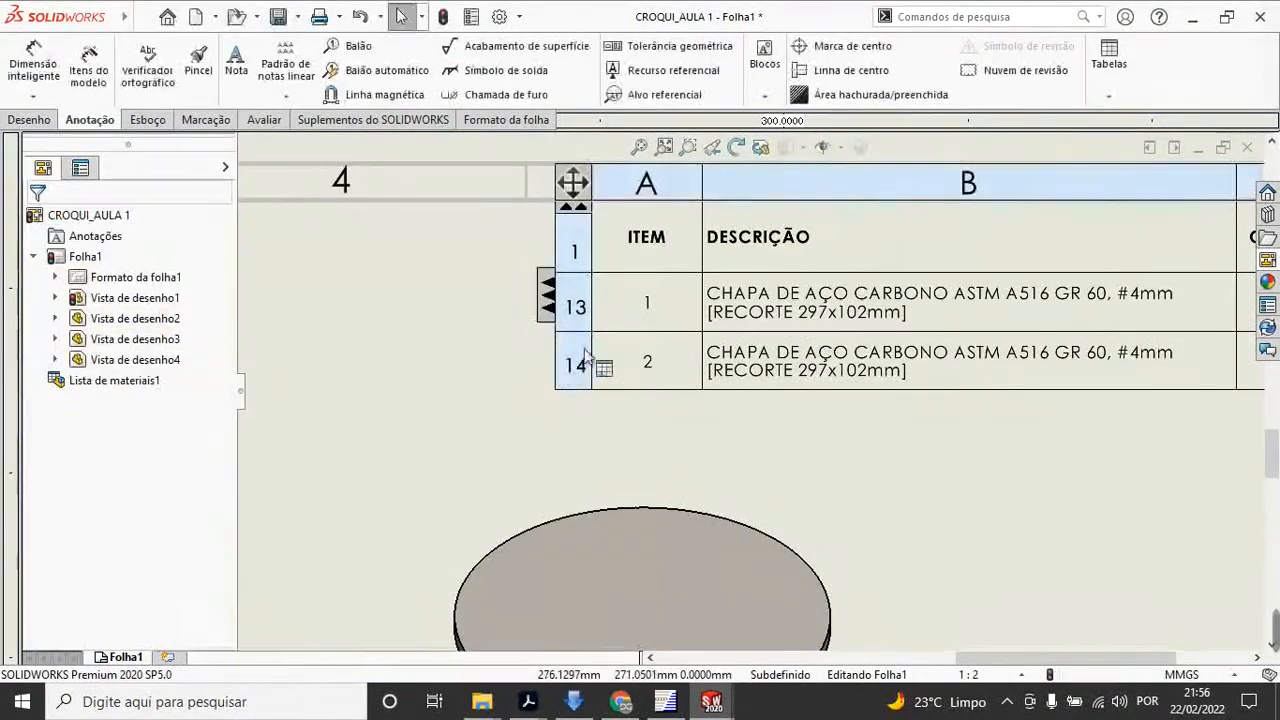
scroll(533, 397, up, 2)
scroll(1075, 402, up, 1)
scroll(1042, 400, down, 3)
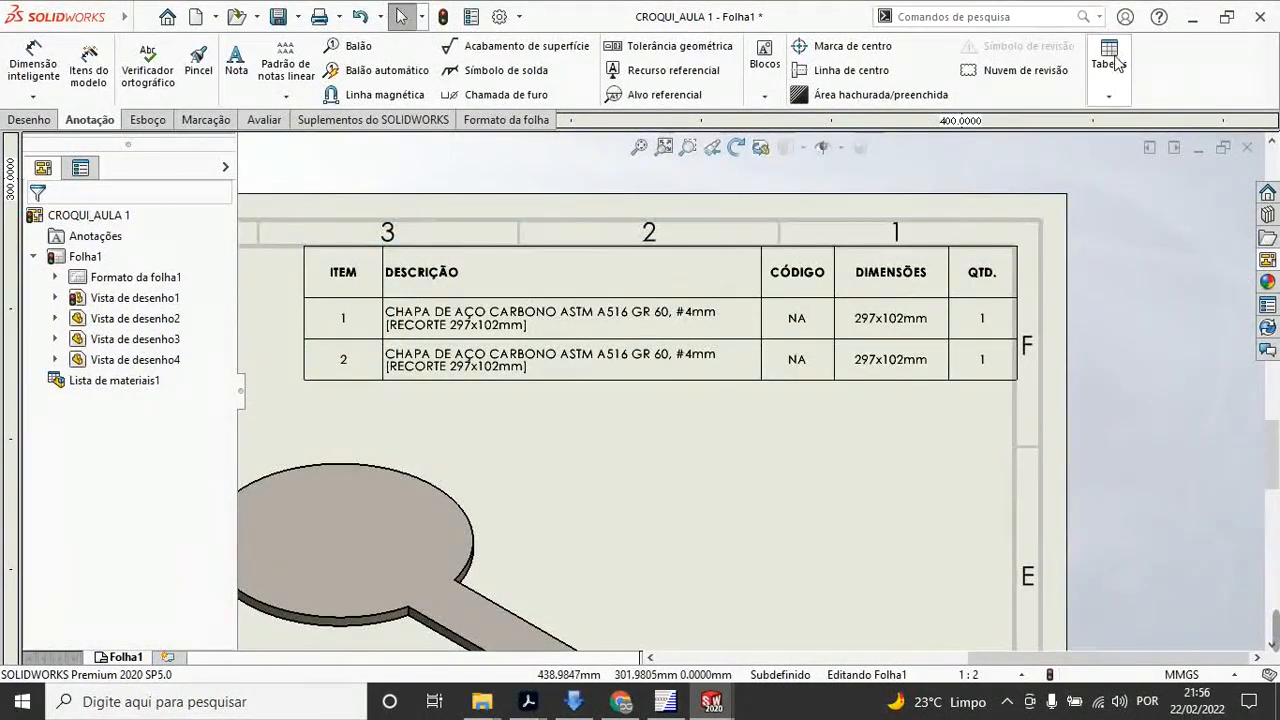
click(1112, 98)
click(1110, 119)
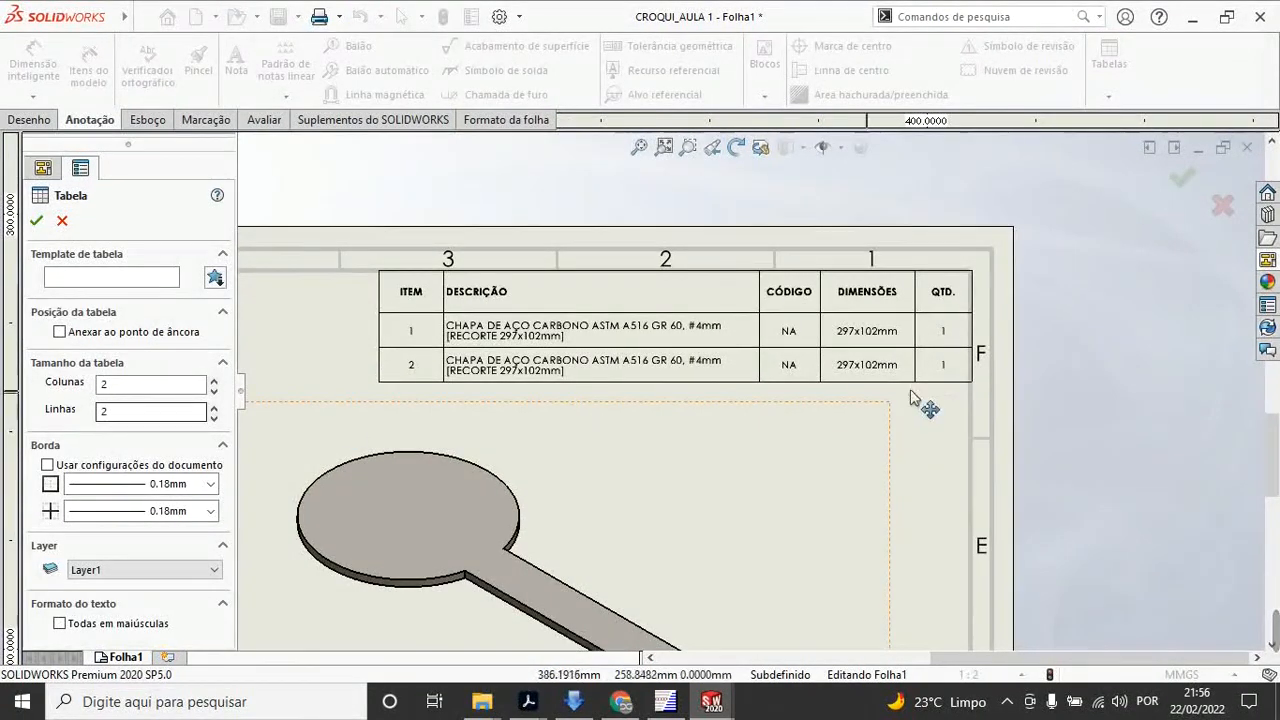
click(62, 221)
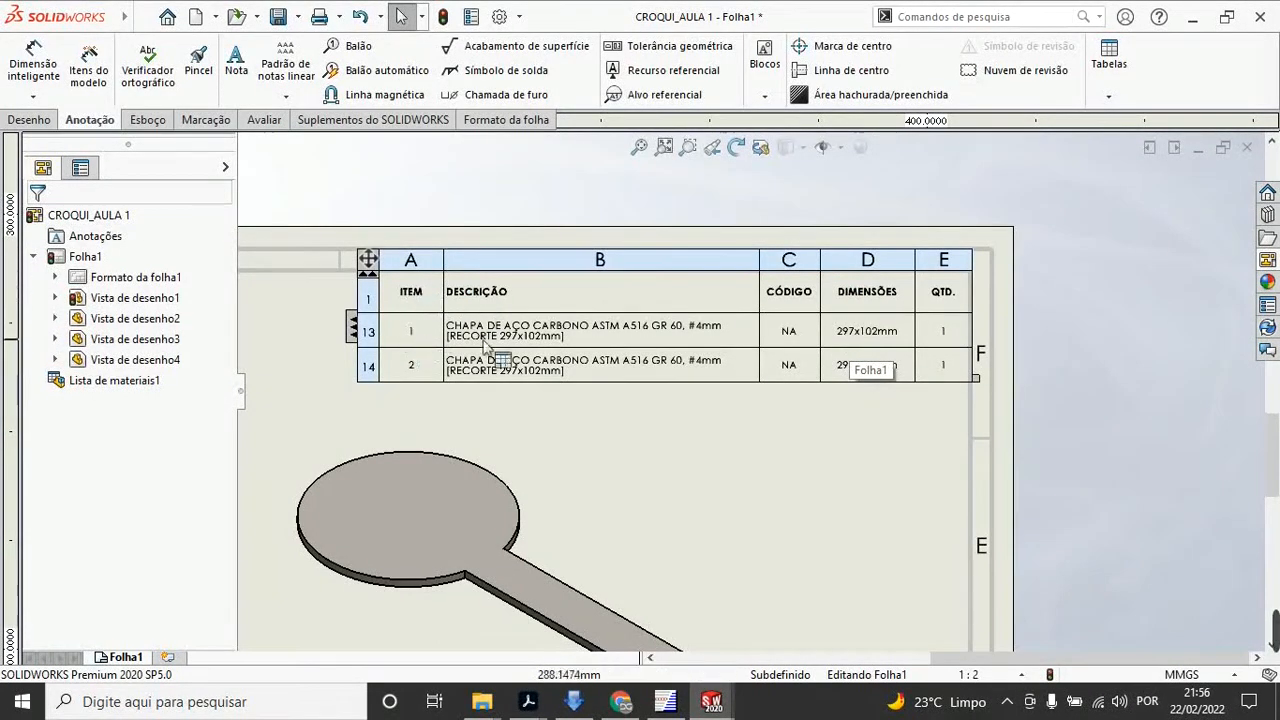
scroll(390, 310, down, 1)
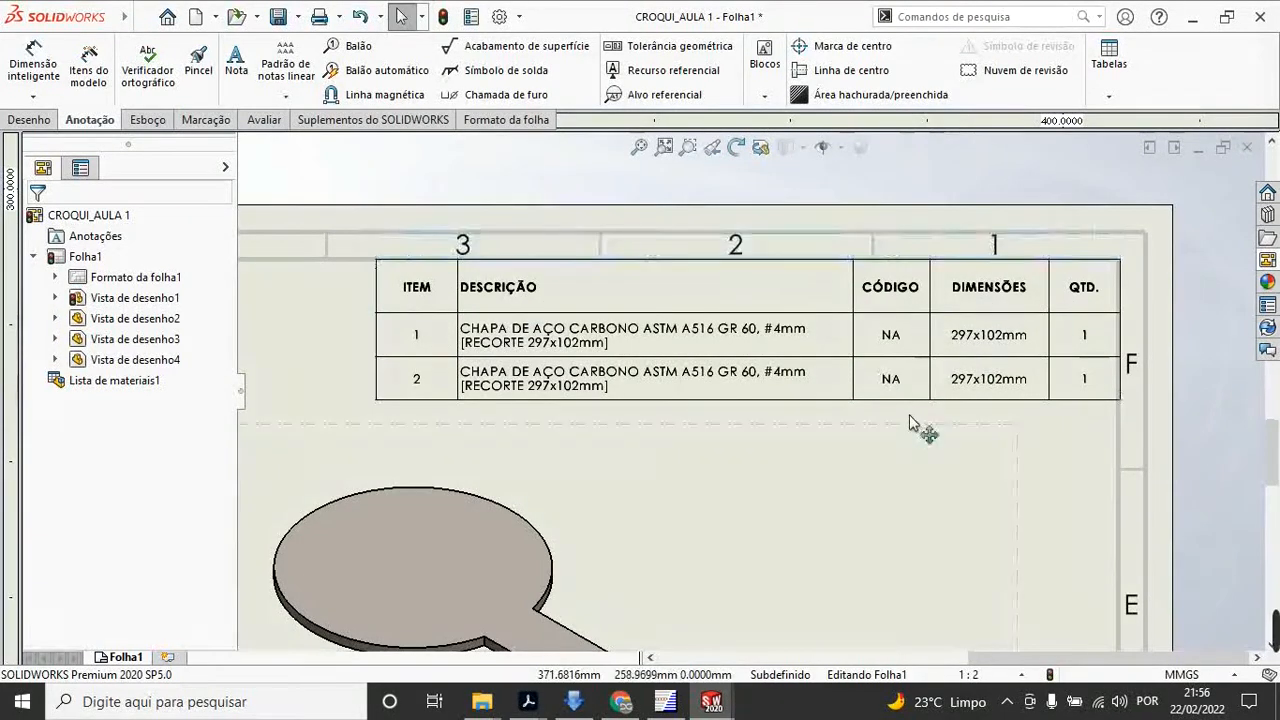
click(910, 262)
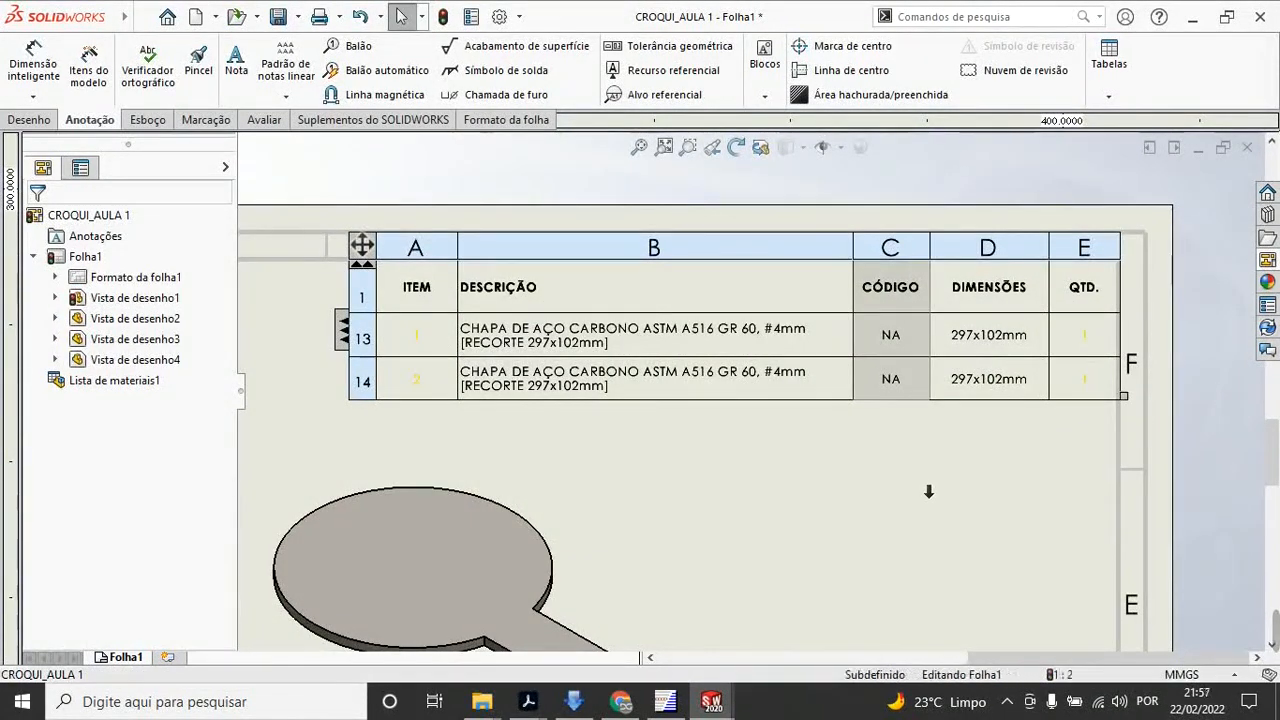
right_click(910, 265)
mouse_move(952, 388)
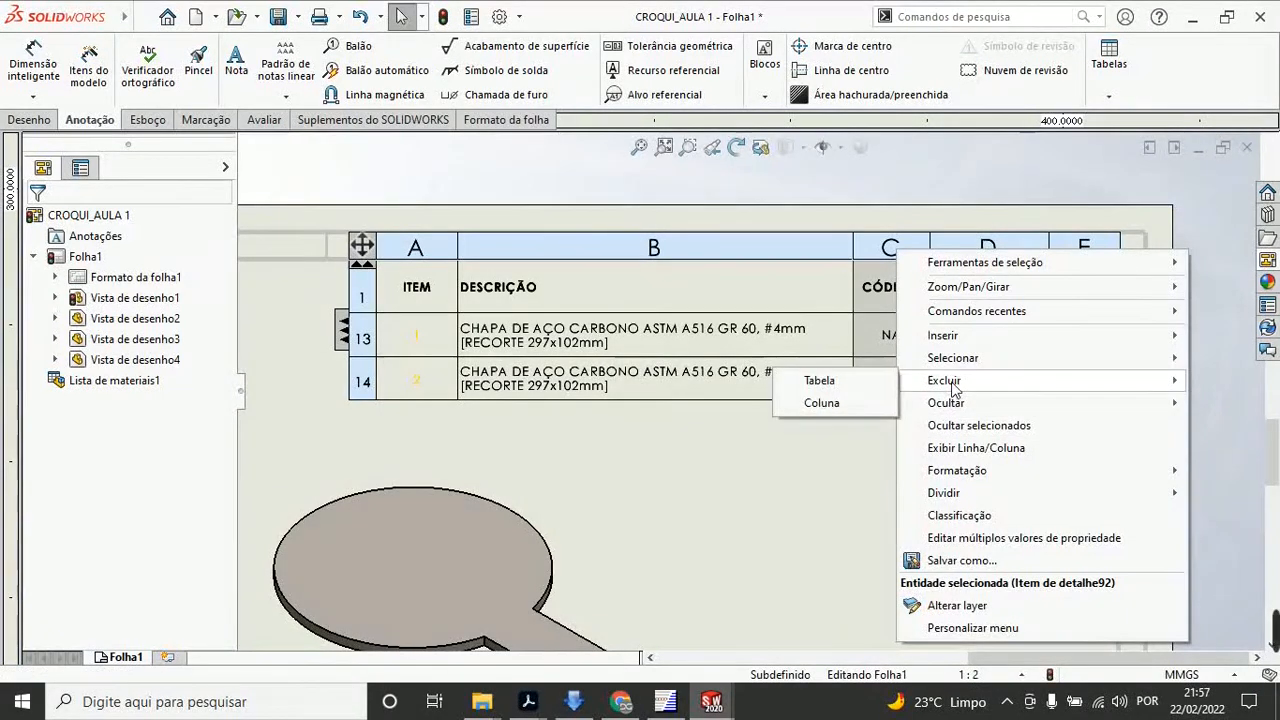
click(800, 506)
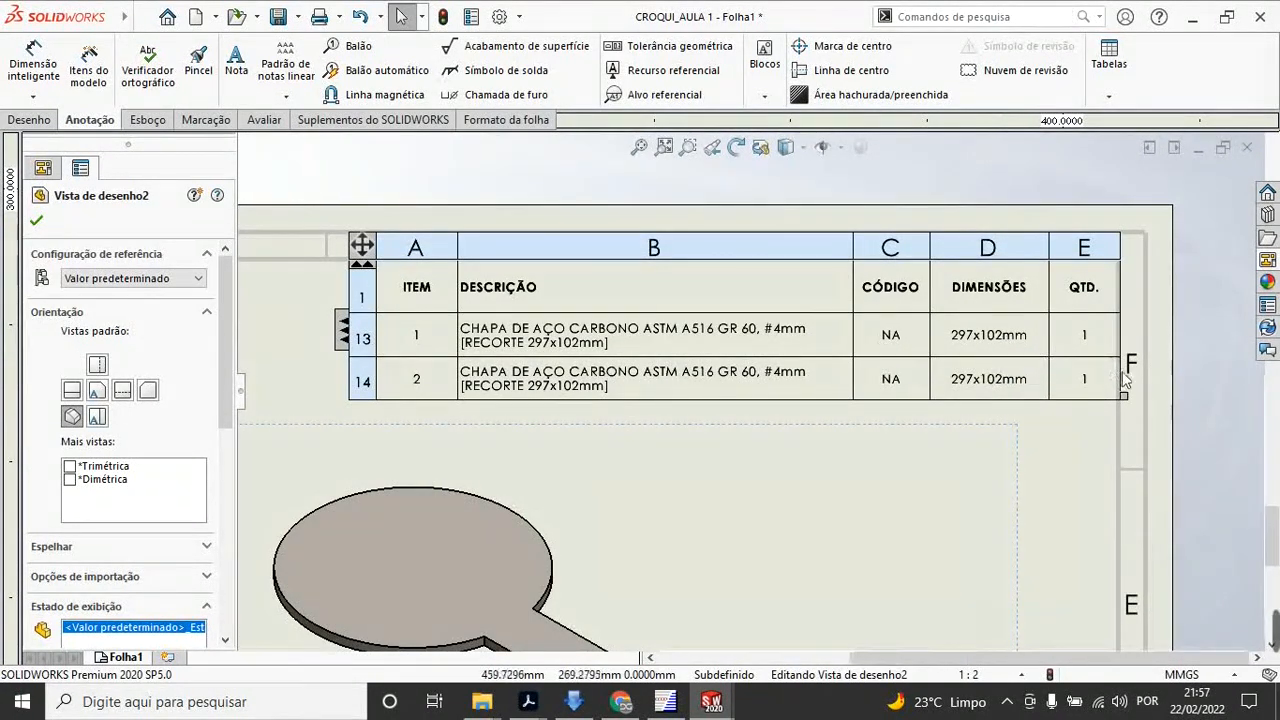
Step: Change the cut size in the descriptions of items 1 and 2 in the bill of materials to 298x102mm
scroll(995, 355, up, 3)
scroll(640, 430, down, 2)
scroll(640, 430, up, 2)
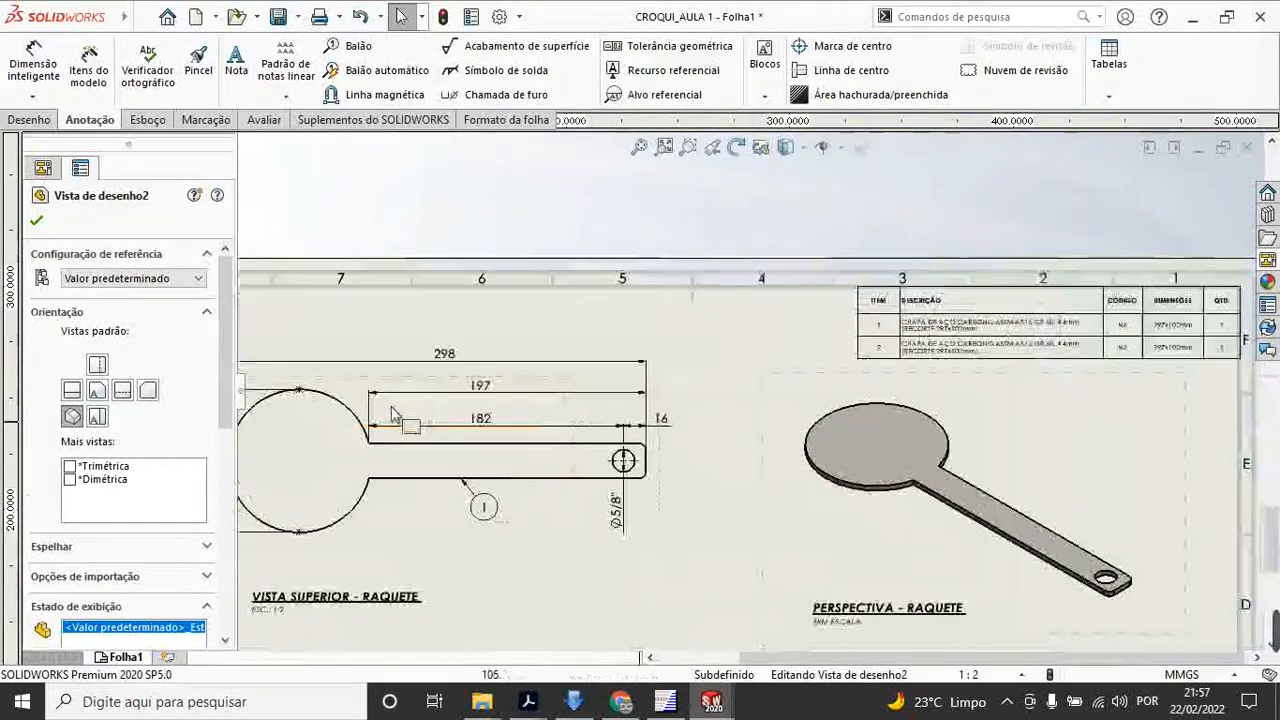
scroll(471, 325, down, 2)
scroll(418, 463, up, 1)
scroll(410, 455, down, 1)
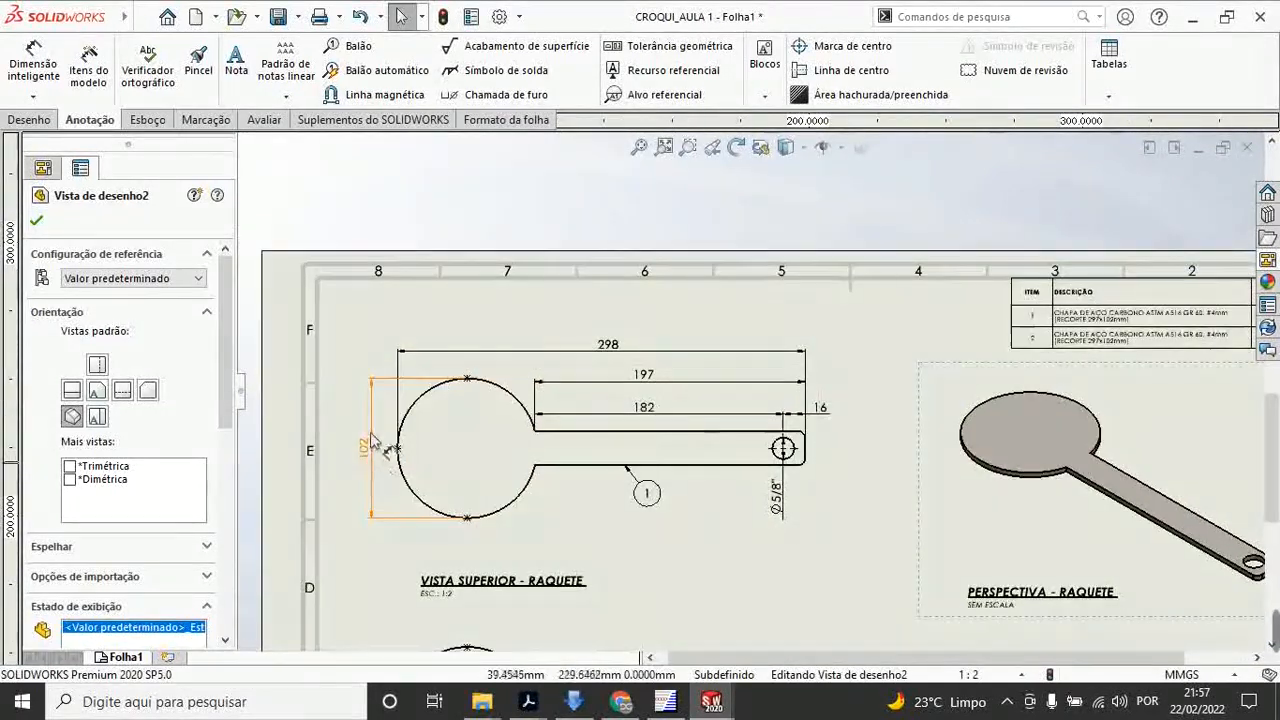
scroll(903, 458, up, 1)
scroll(1085, 318, down, 5)
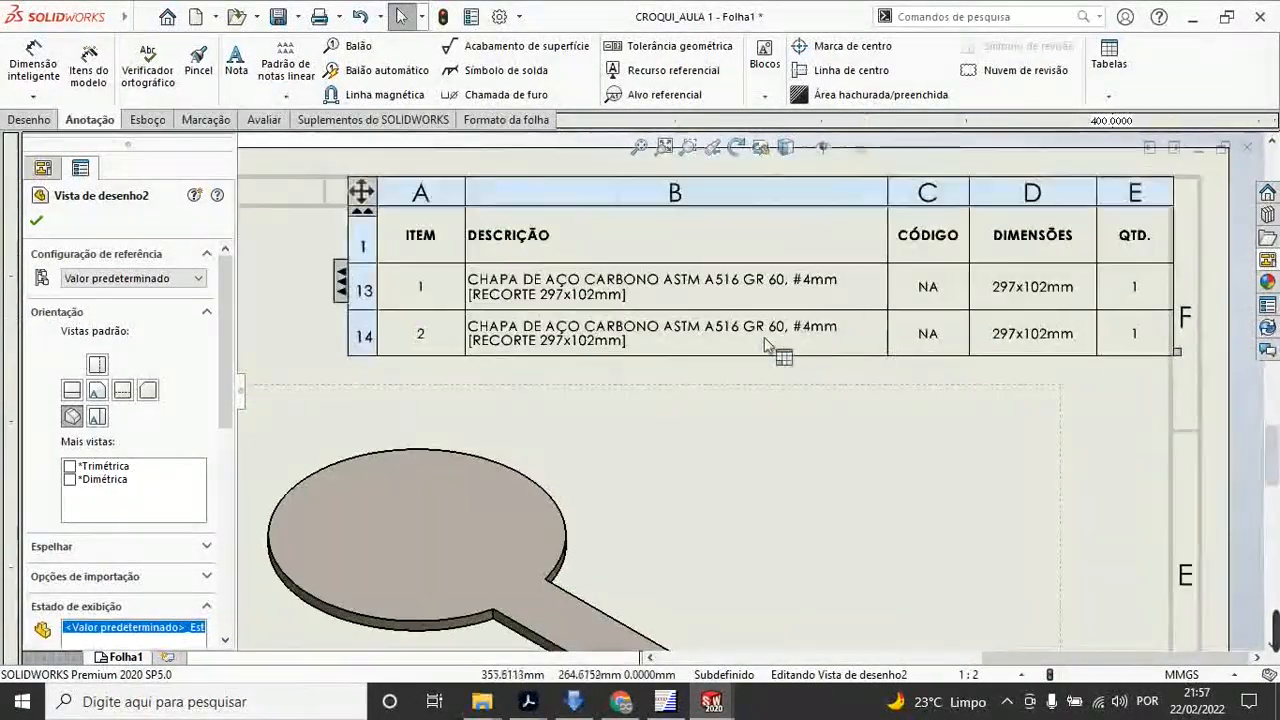
click(567, 297)
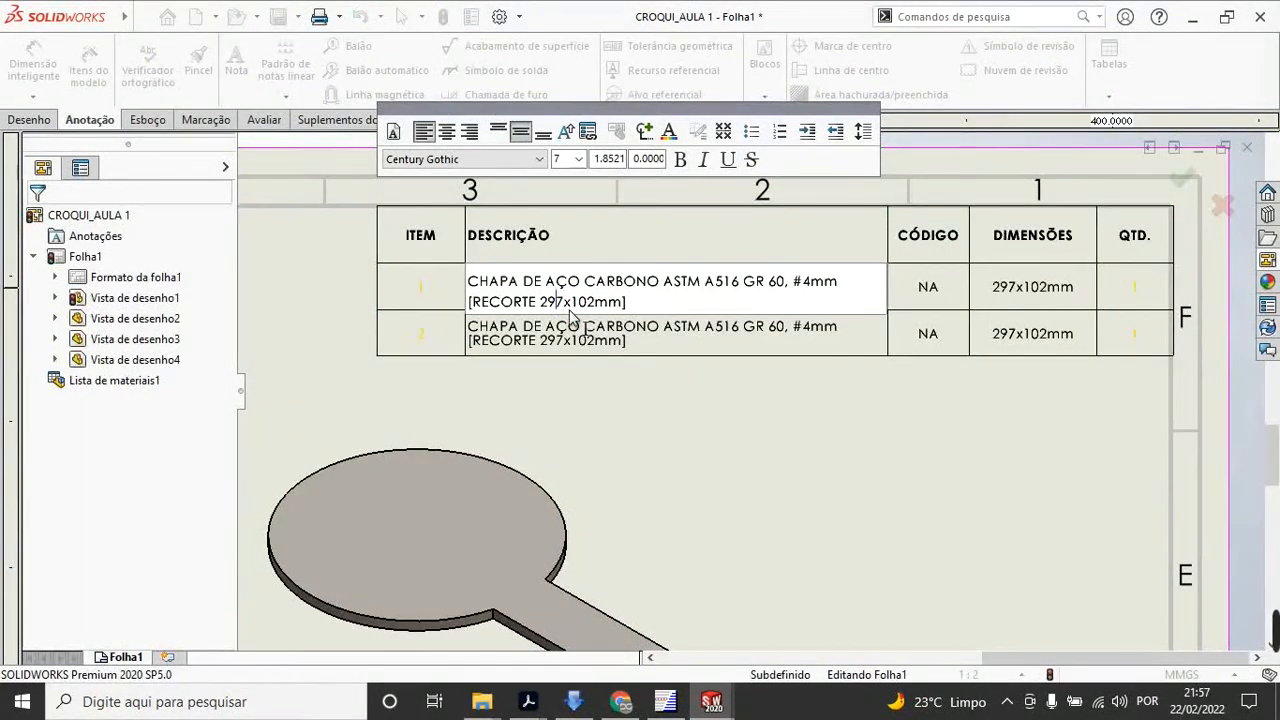
text(8)
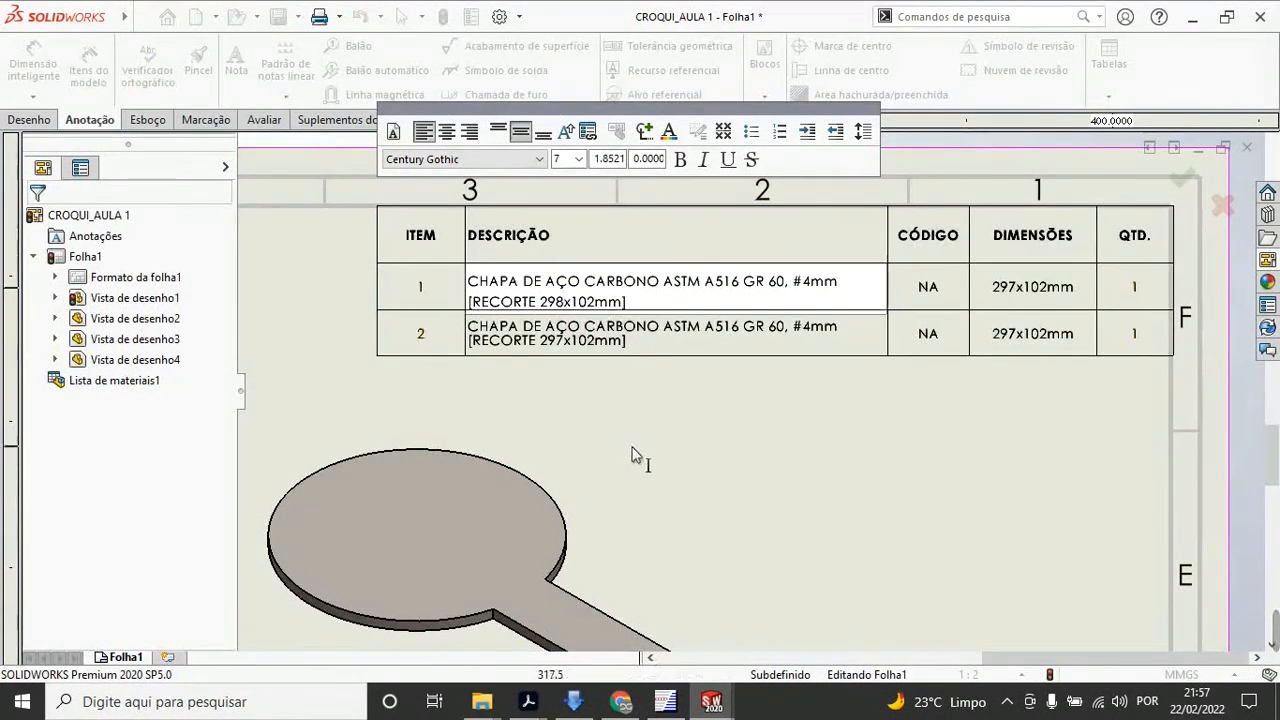
click(634, 450)
double_click(571, 342)
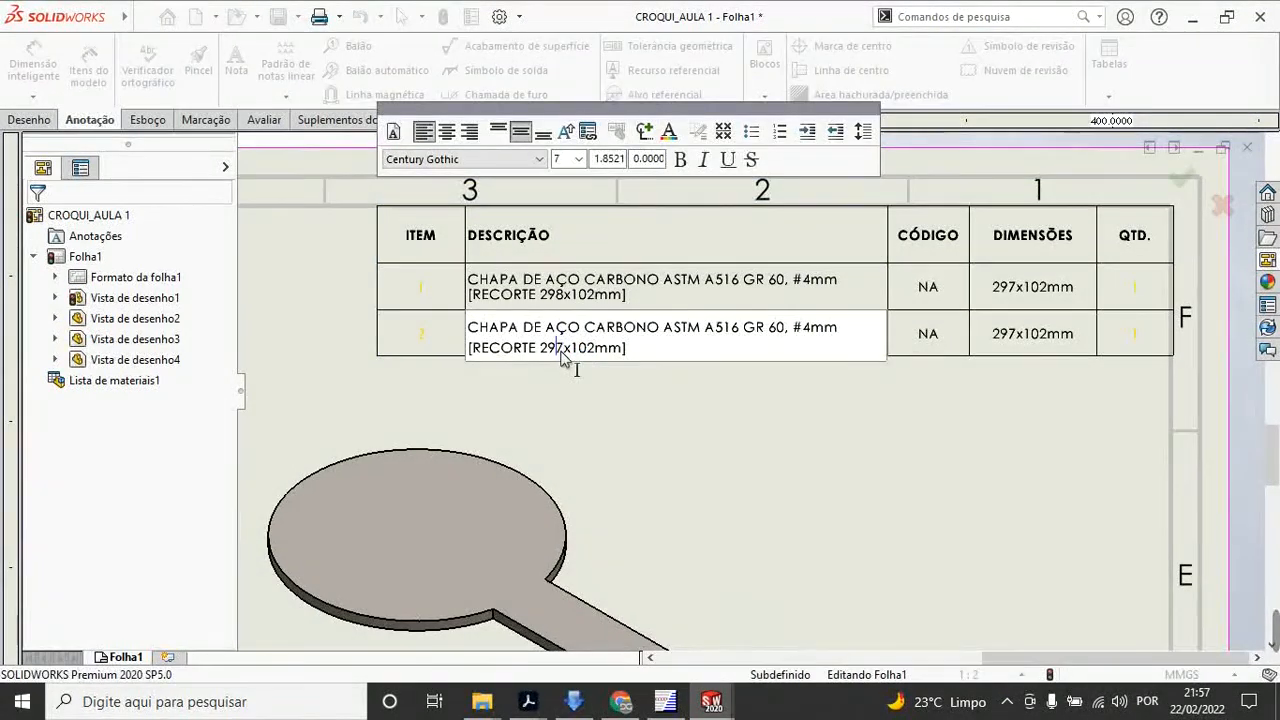
click(686, 452)
Step: Set the DIMENSÕES cells of items 1 and 2 in the bill of materials to 298x102mm
double_click(1030, 290)
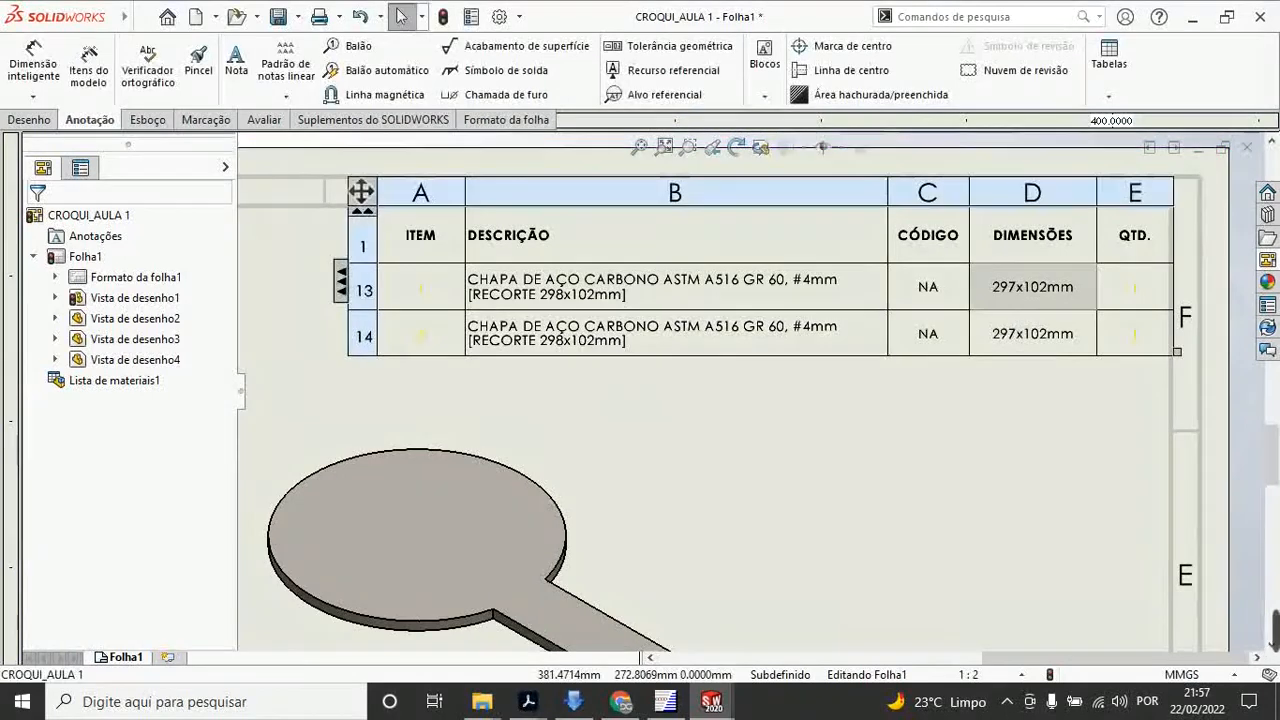
click(1018, 288)
key(BackSpace)
text(8)
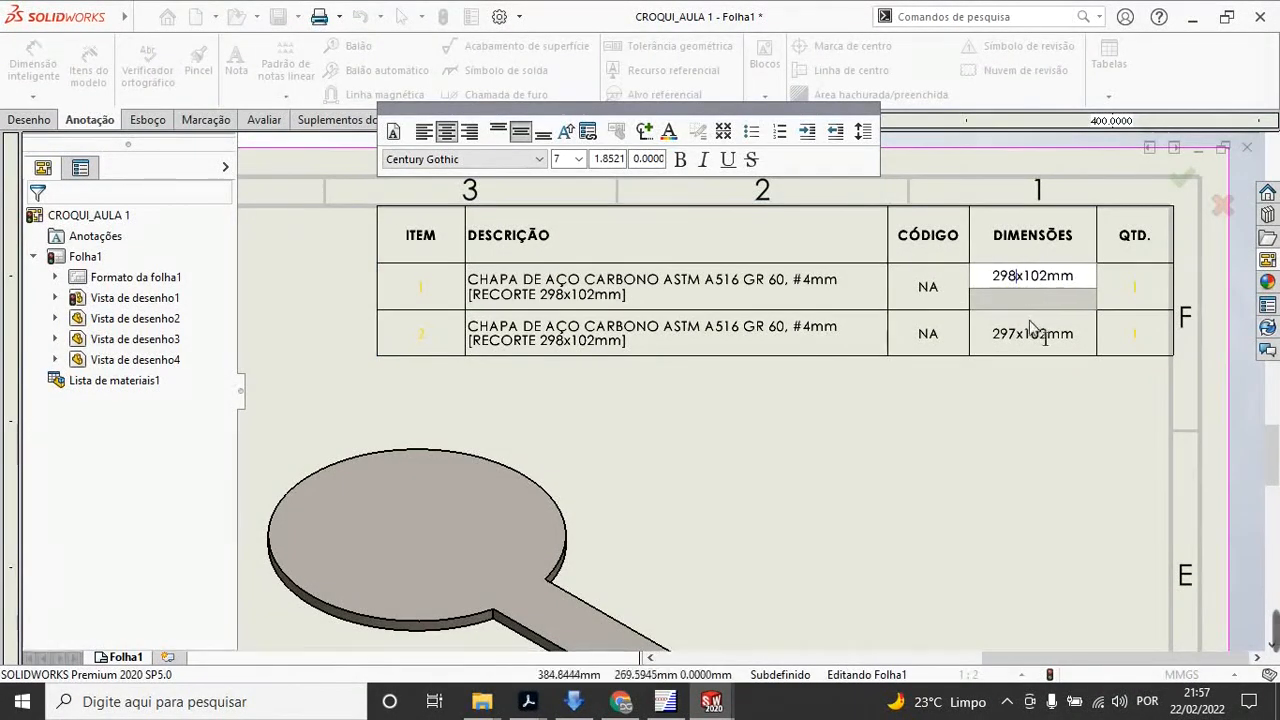
double_click(1012, 337)
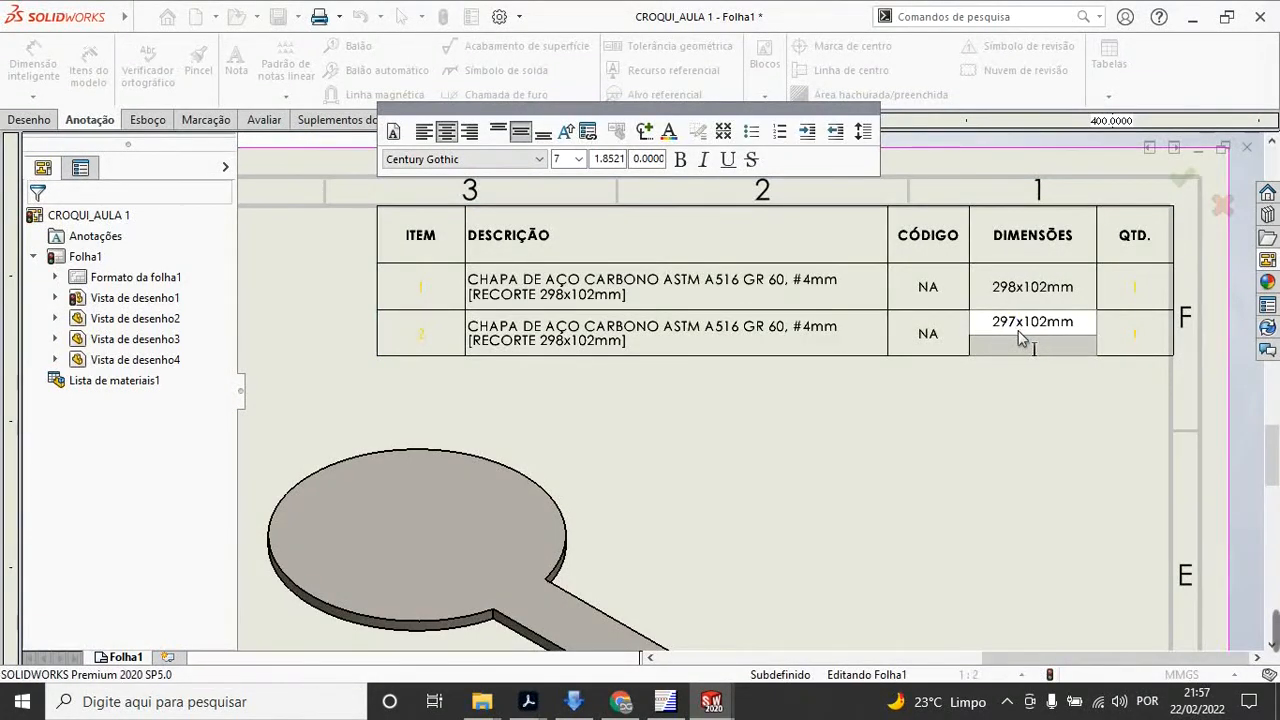
text(8)
click(1045, 420)
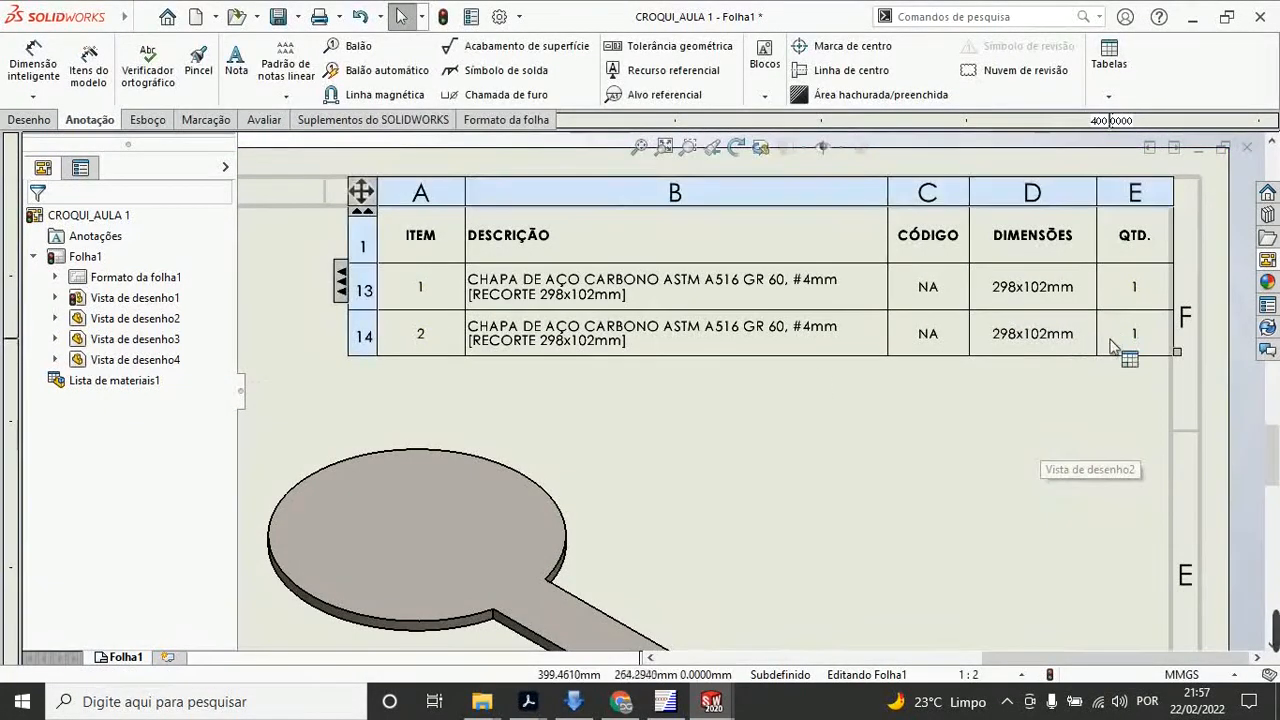
Step: Examine the spacer ring's top view and the weight and painting area notes at the foot of the sheet
scroll(788, 454, up, 4)
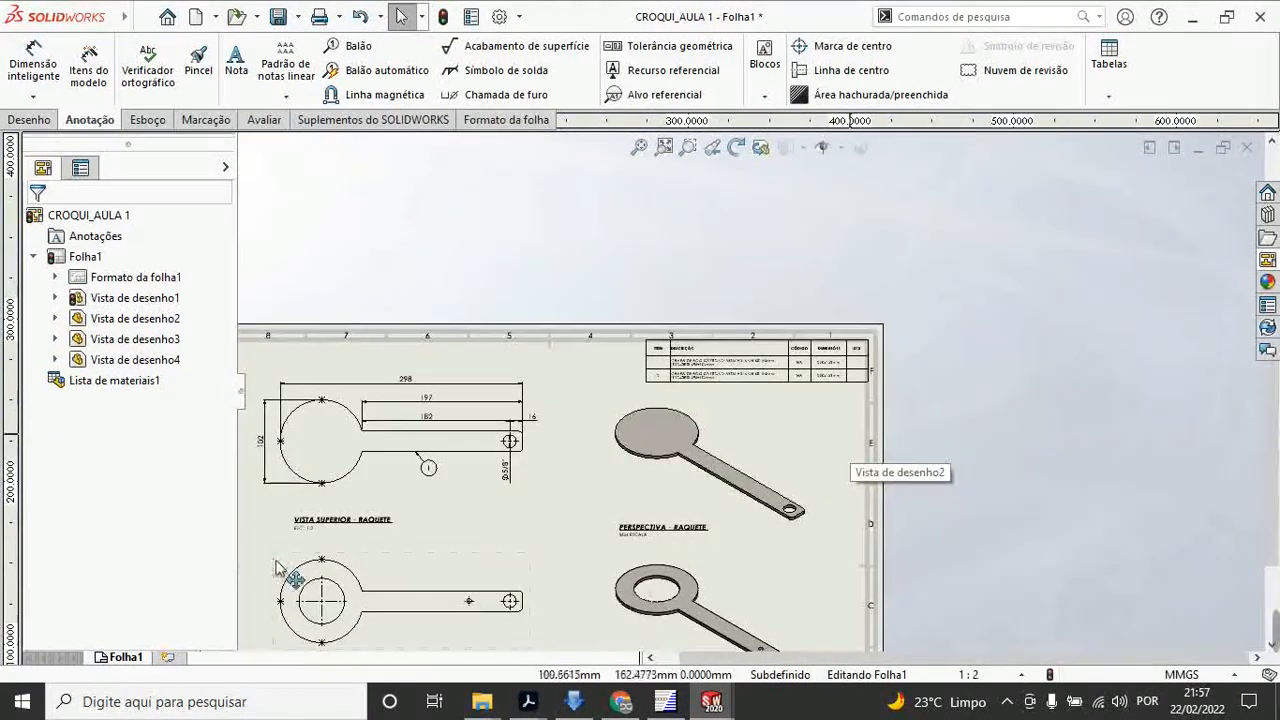
scroll(277, 568, down, 1)
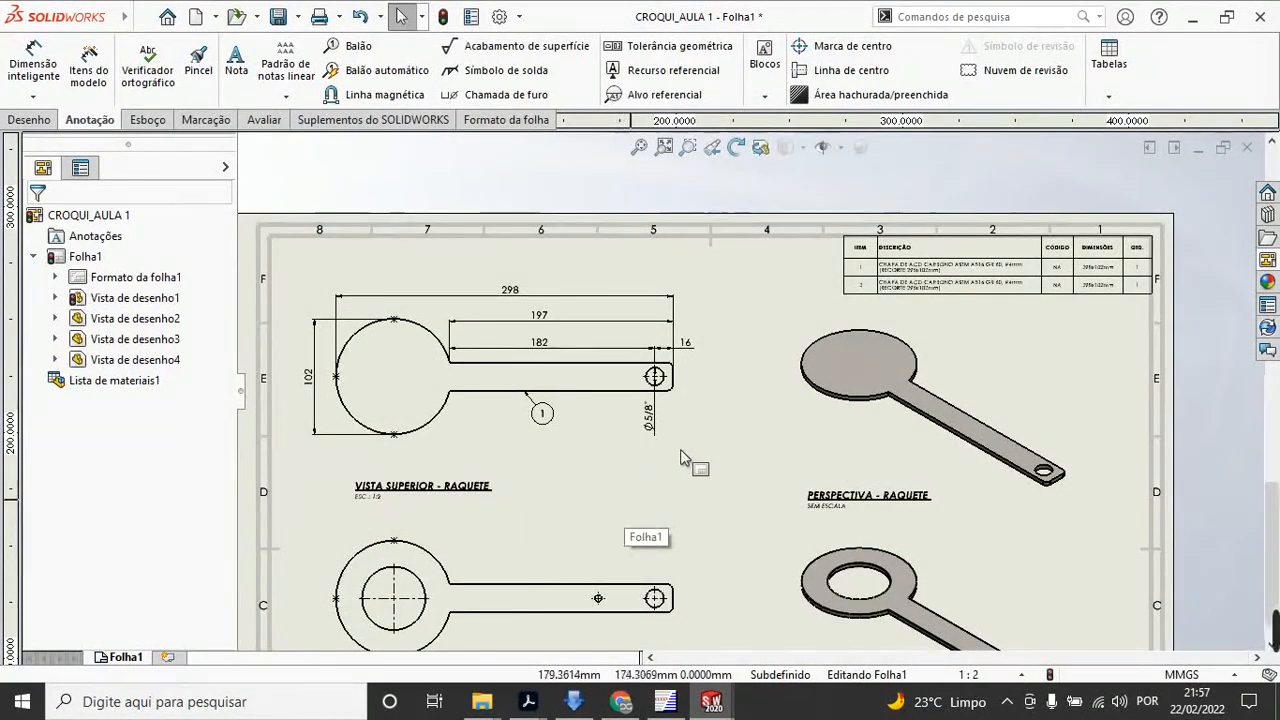
scroll(660, 523, up, 2)
scroll(707, 441, down, 4)
scroll(707, 441, down, 1)
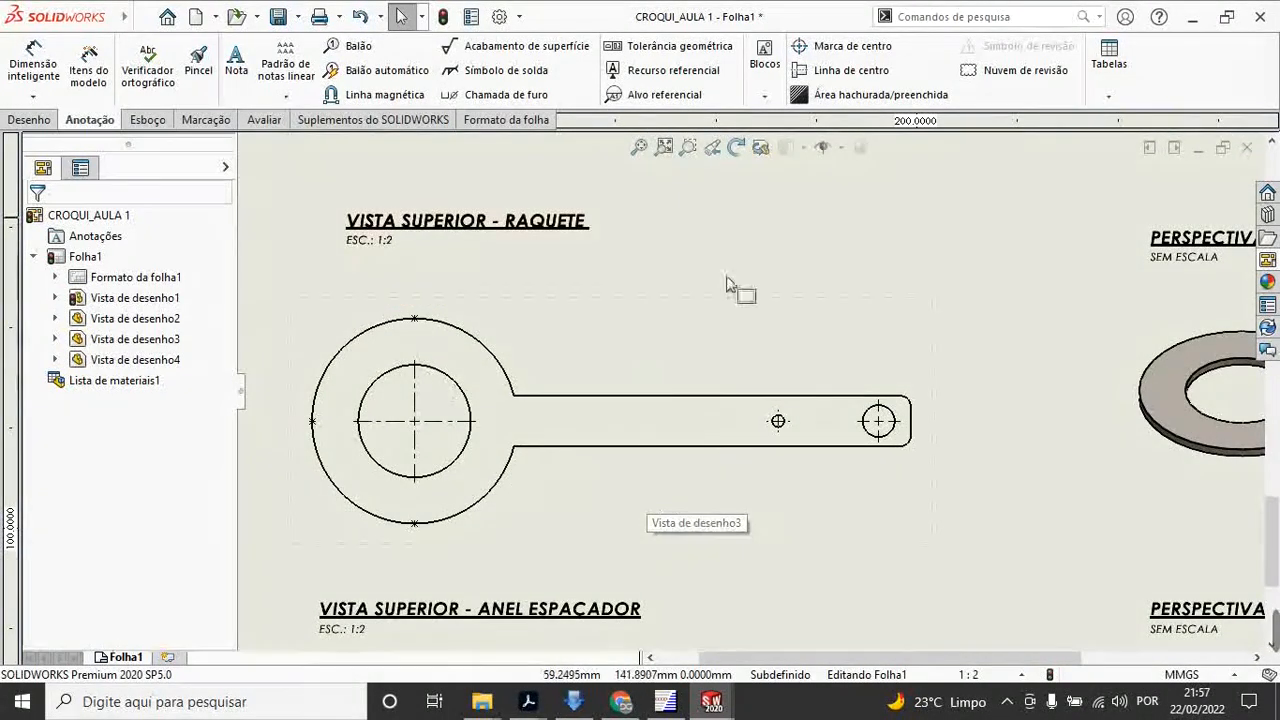
scroll(626, 374, up, 2)
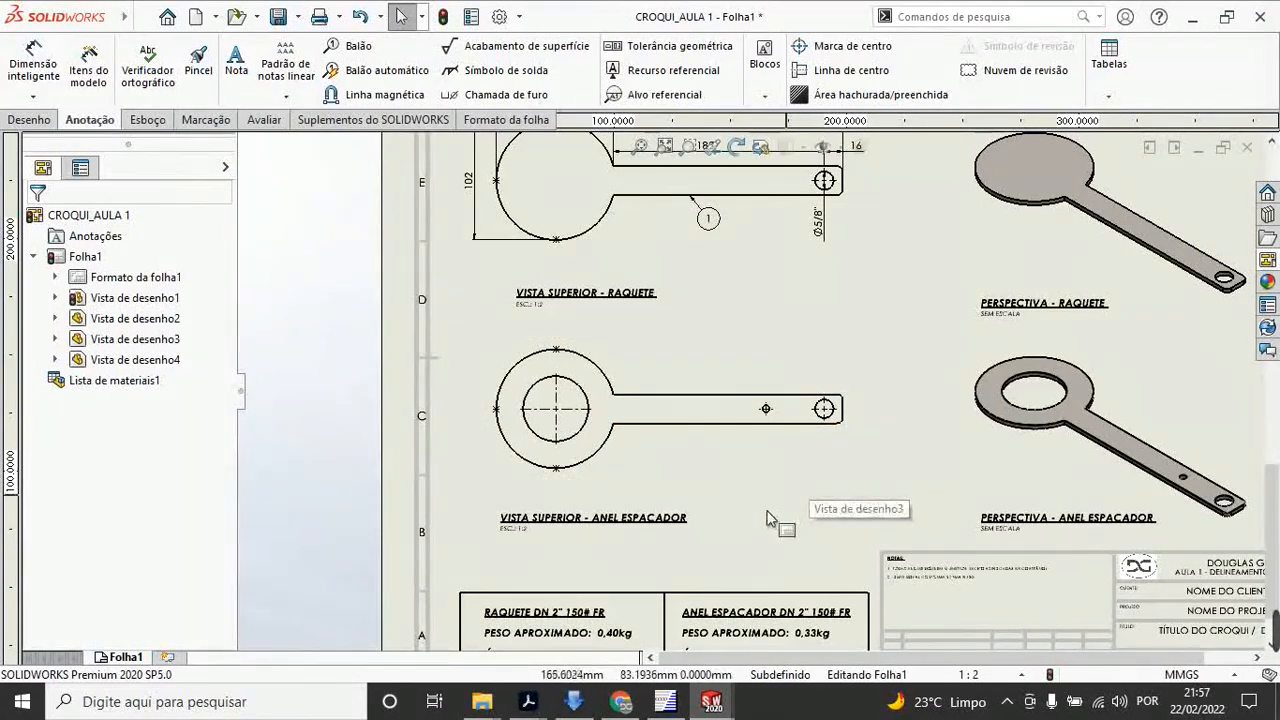
scroll(768, 518, up, 3)
scroll(718, 495, down, 5)
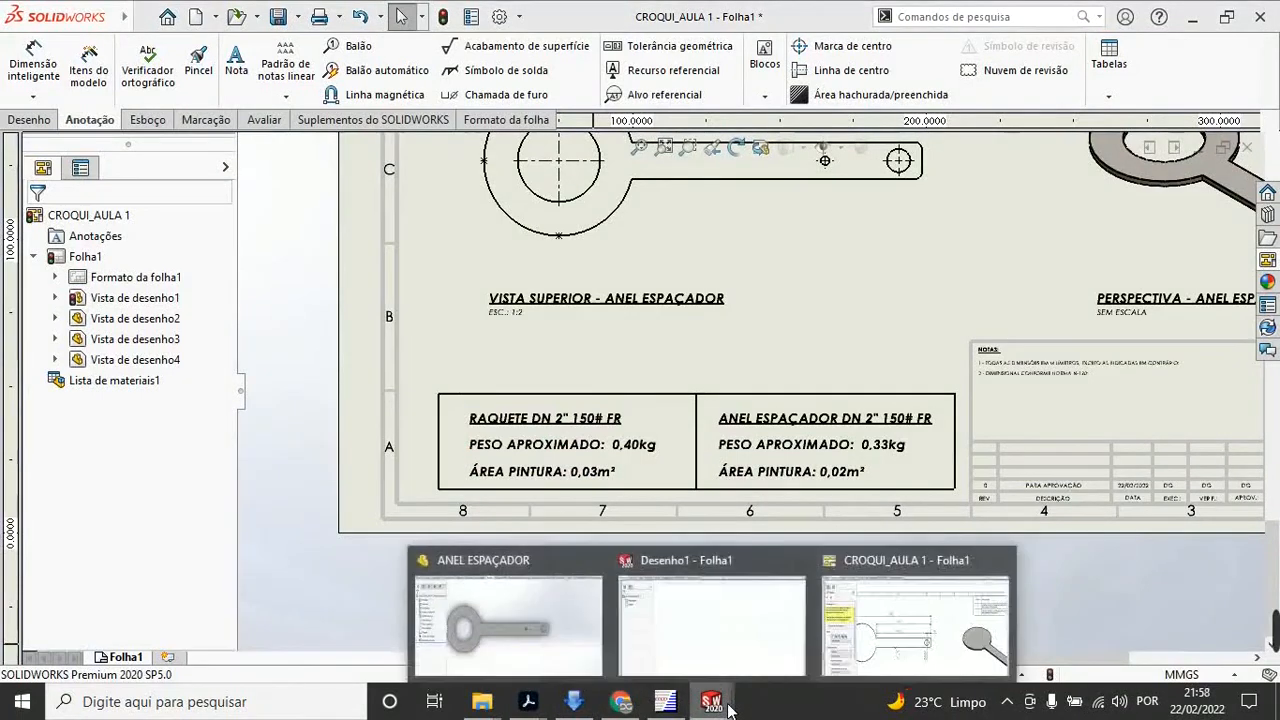
Step: Check the mass and surface area of the ANEL ESPAÇADOR part in its mass properties and return to the CROQUI_AULA 1 drawing
click(500, 690)
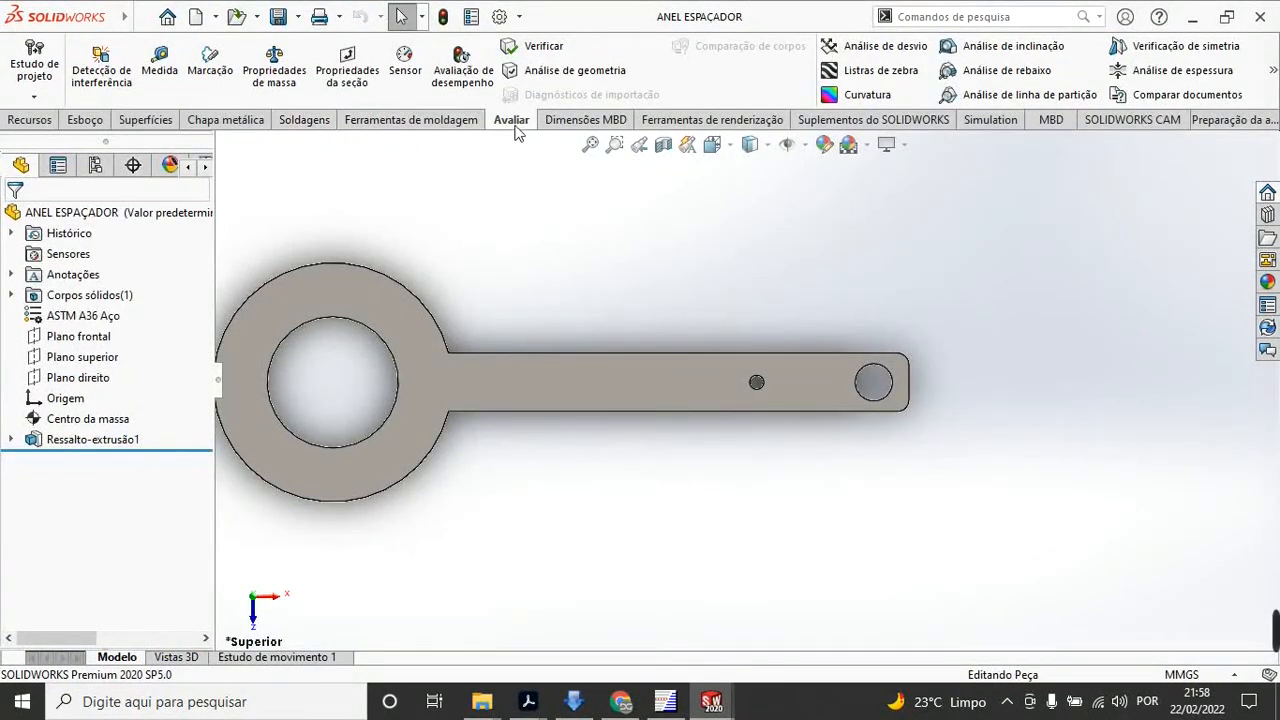
click(275, 68)
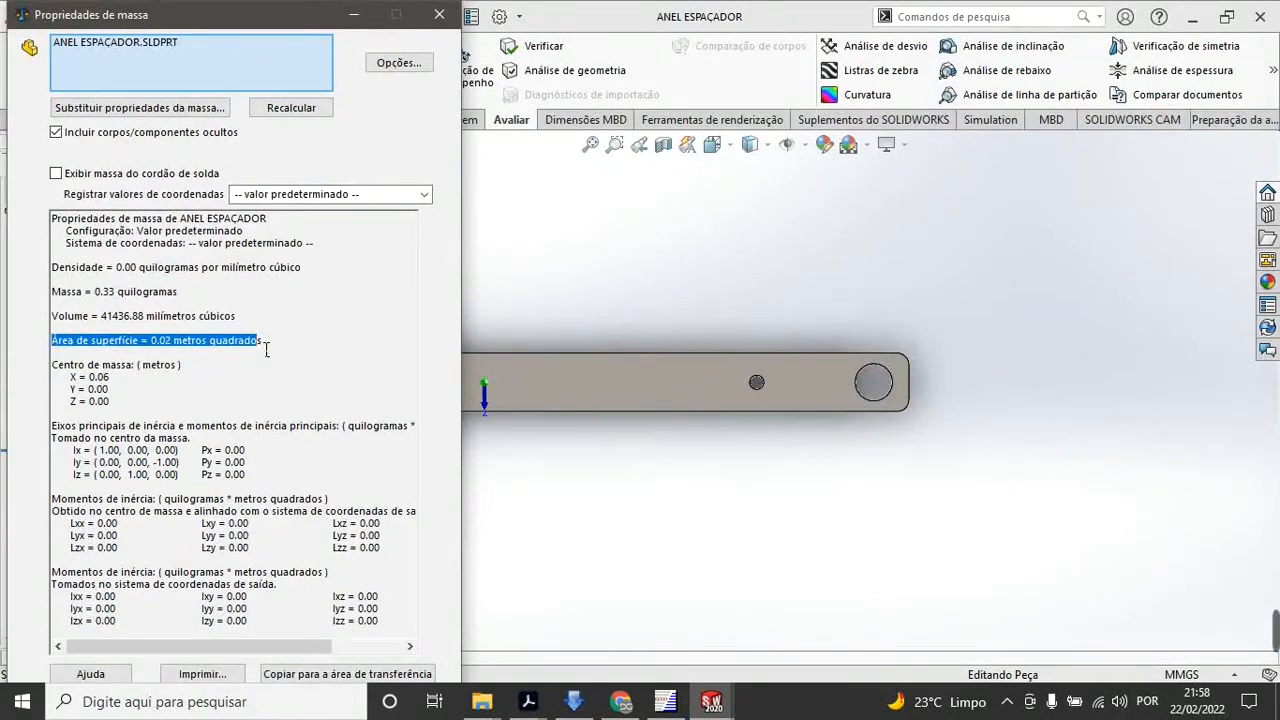
click(712, 703)
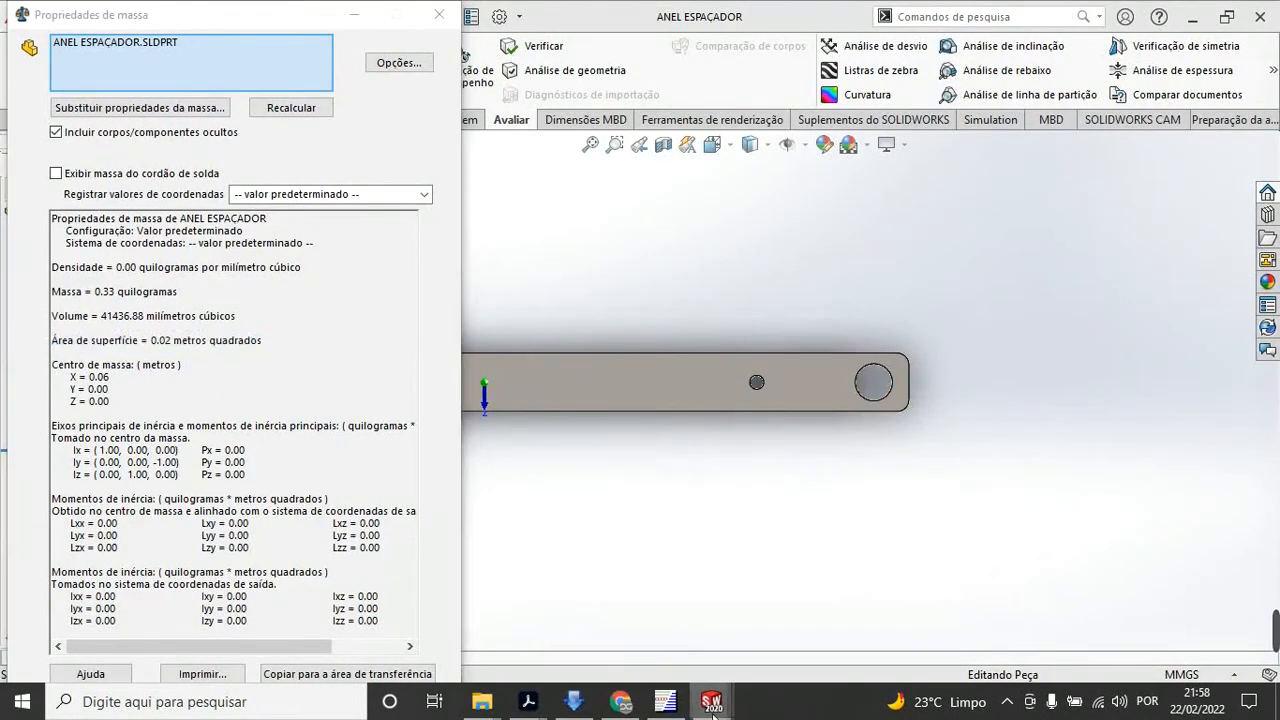
click(436, 11)
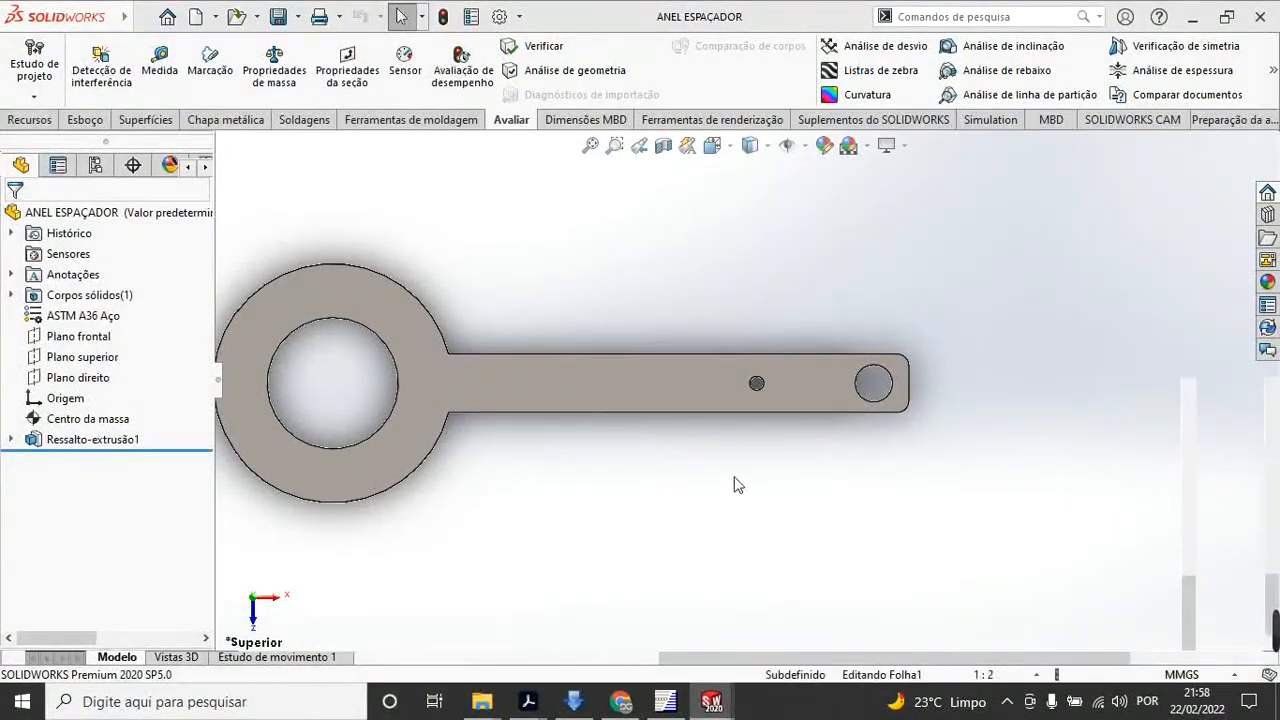
Step: Remove "FR" from the title of the racket's weight and painting area note so it reads RAQUETE DN 2" 150#
scroll(755, 452, up, 1)
scroll(776, 470, down, 2)
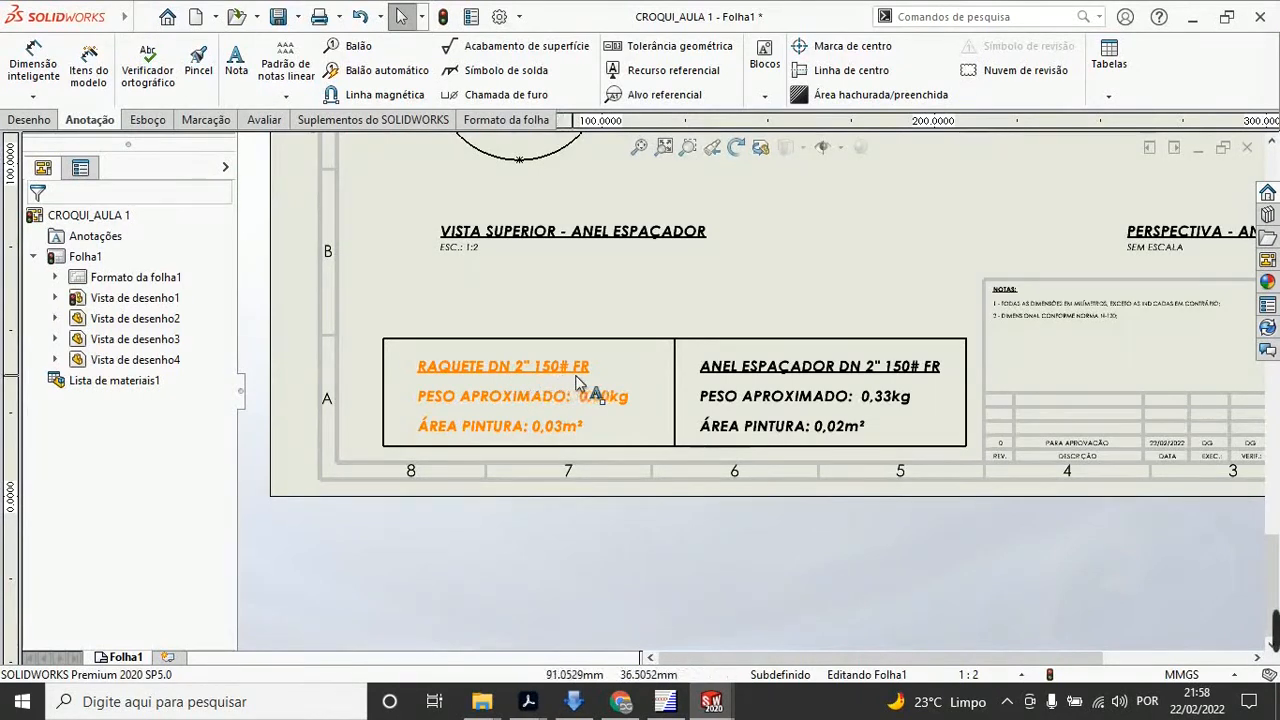
scroll(603, 383, down, 3)
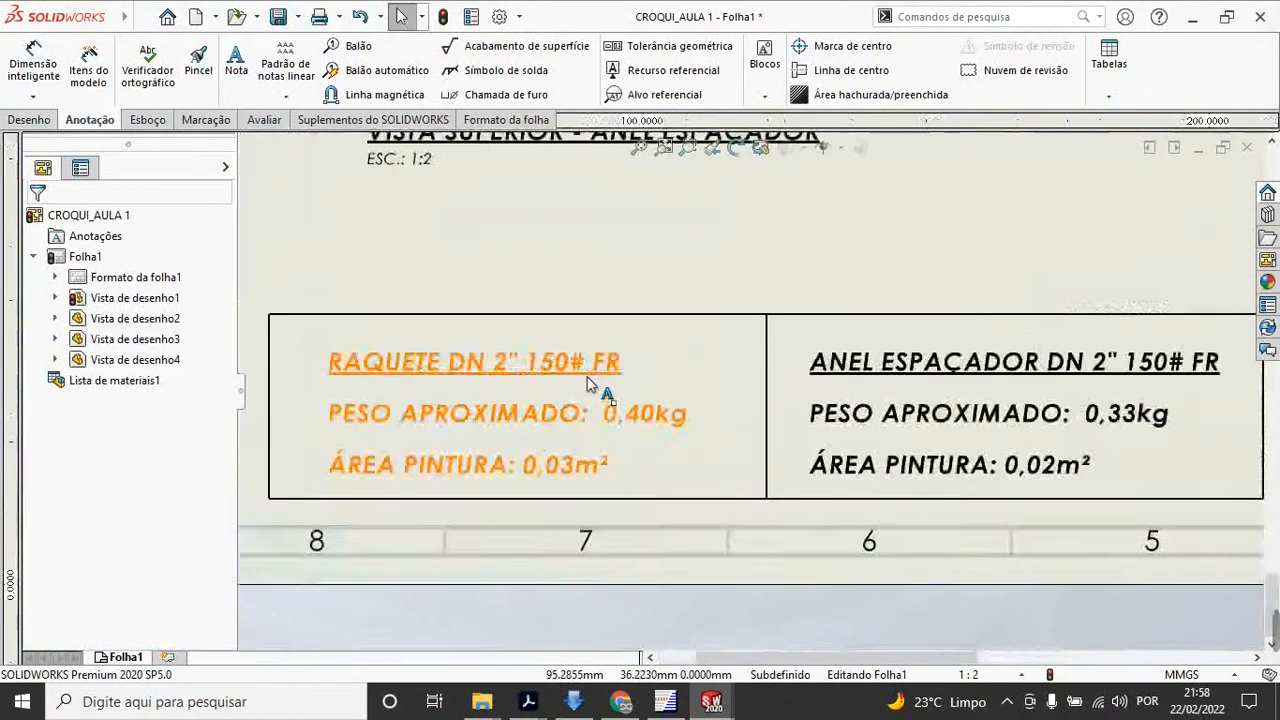
scroll(640, 386, up, 2)
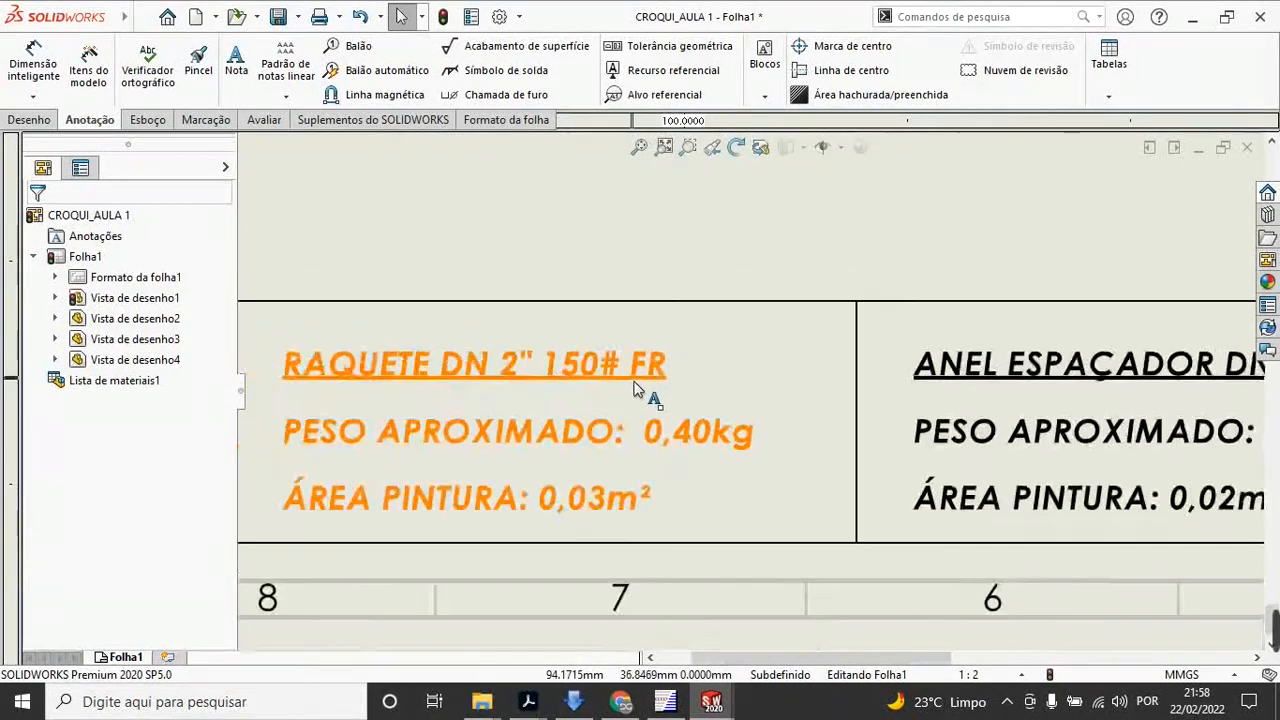
scroll(725, 391, down, 2)
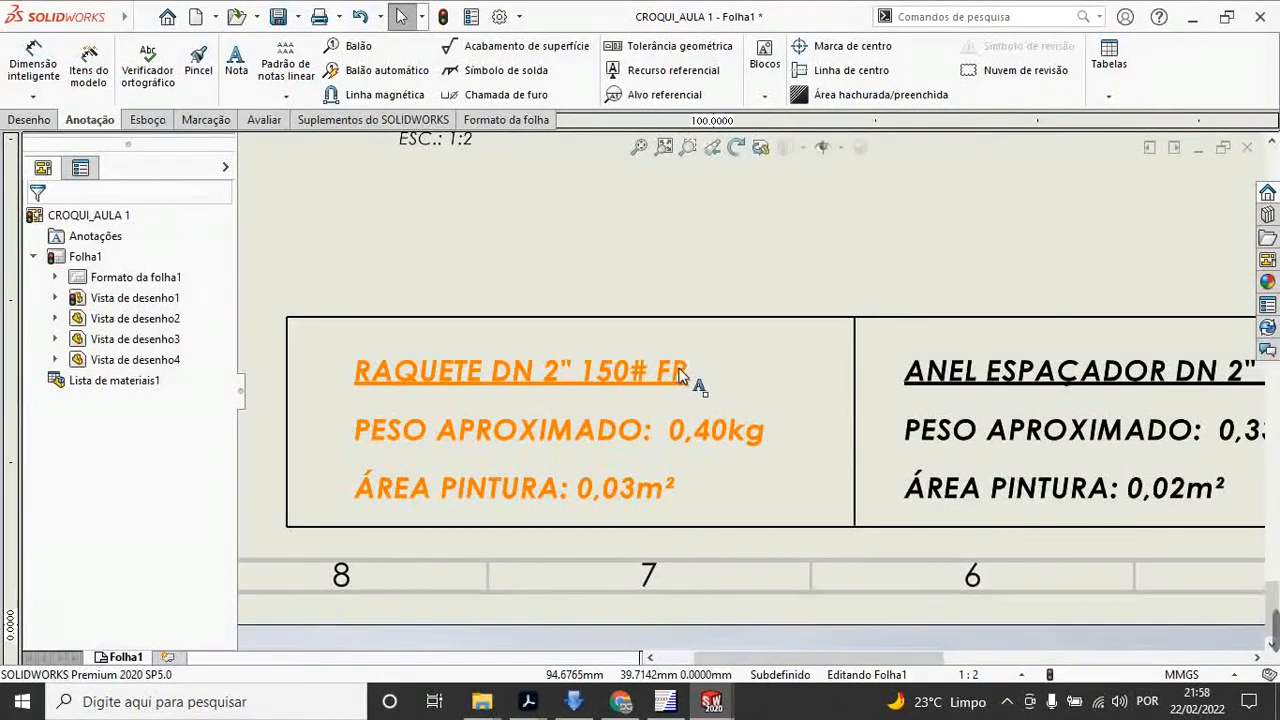
double_click(688, 376)
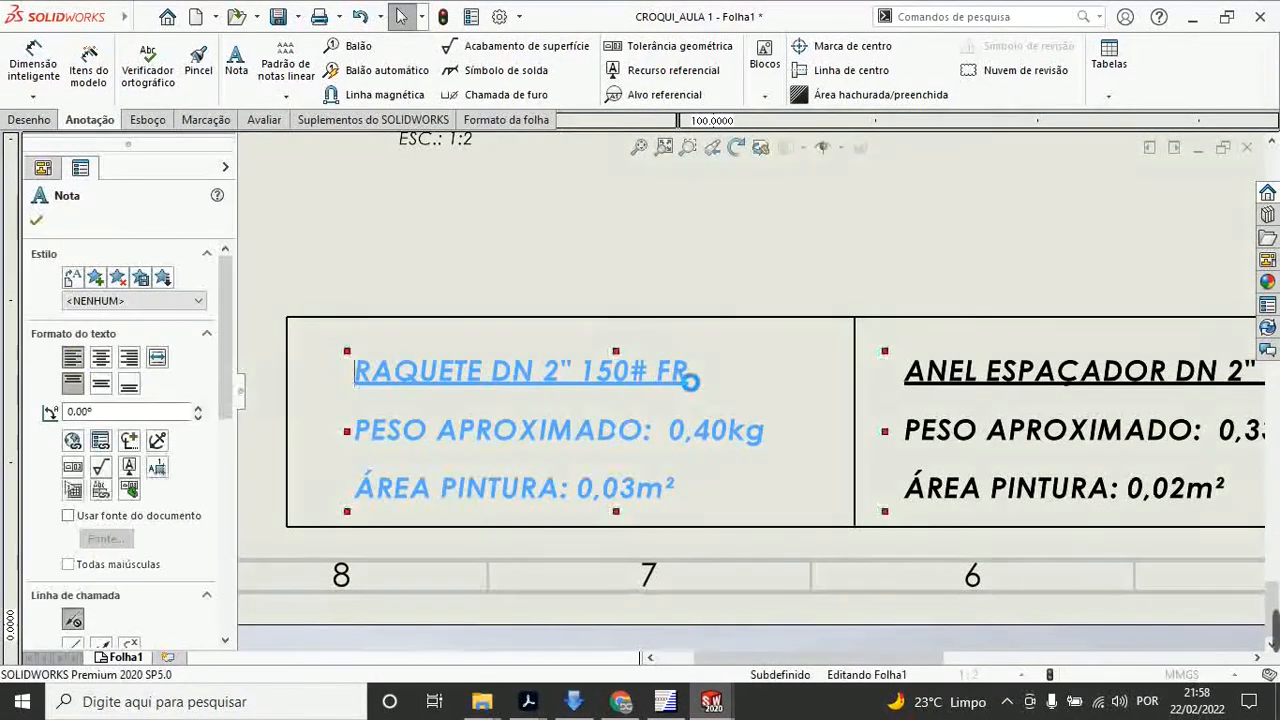
key(BackSpace)
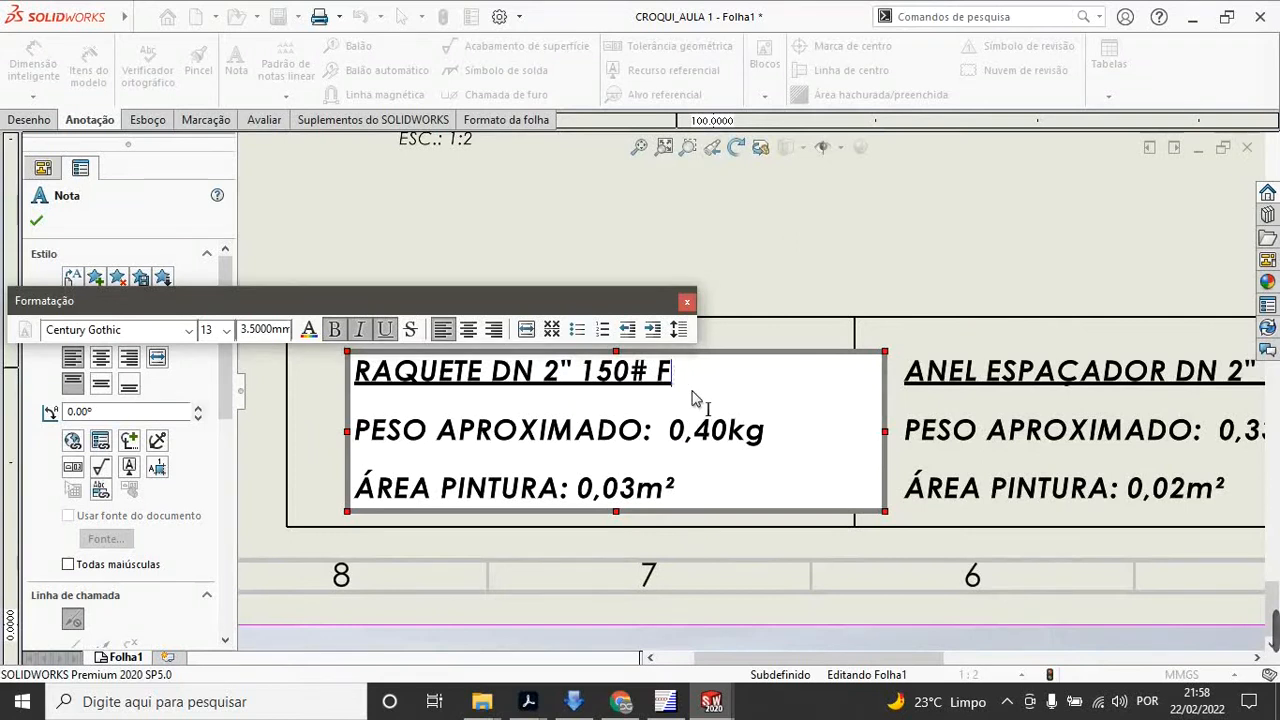
click(763, 290)
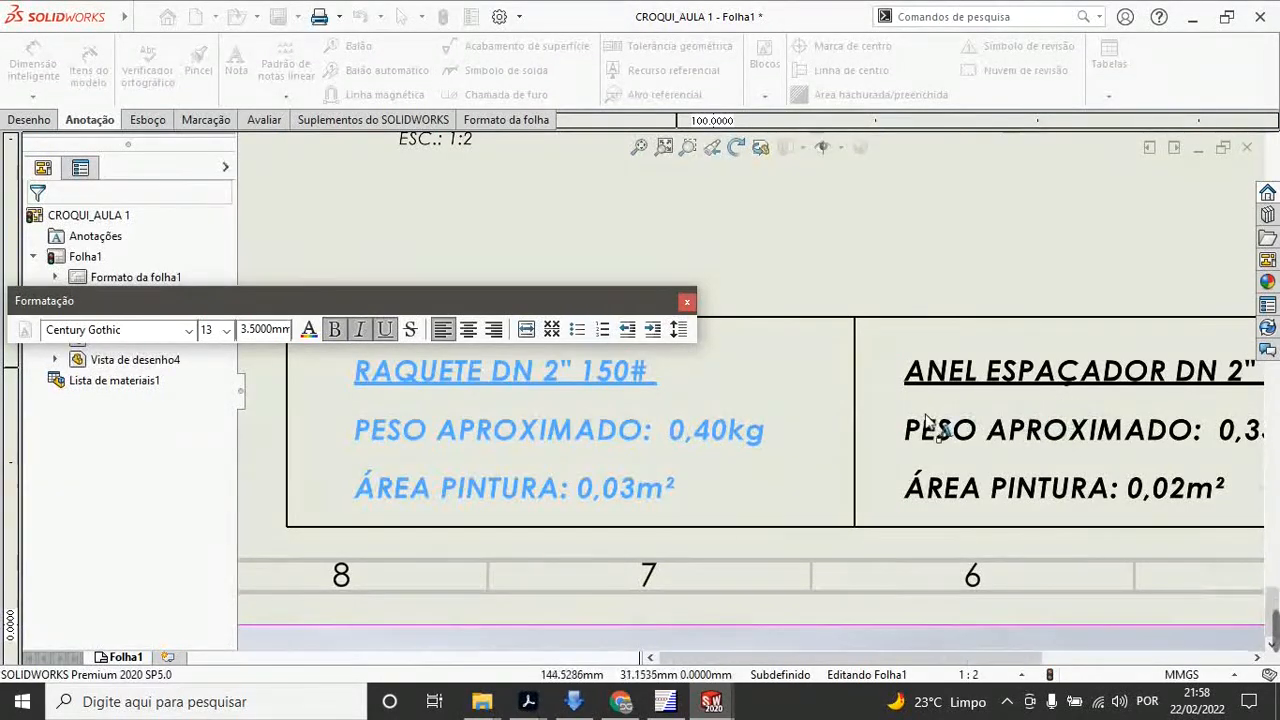
Step: Remove "FR" from the title of the spacer ring's weight and painting area note so it reads ANEL ESPAÇADOR DN 2" 150#
scroll(924, 415, up, 4)
scroll(1040, 390, down, 3)
click(1040, 390)
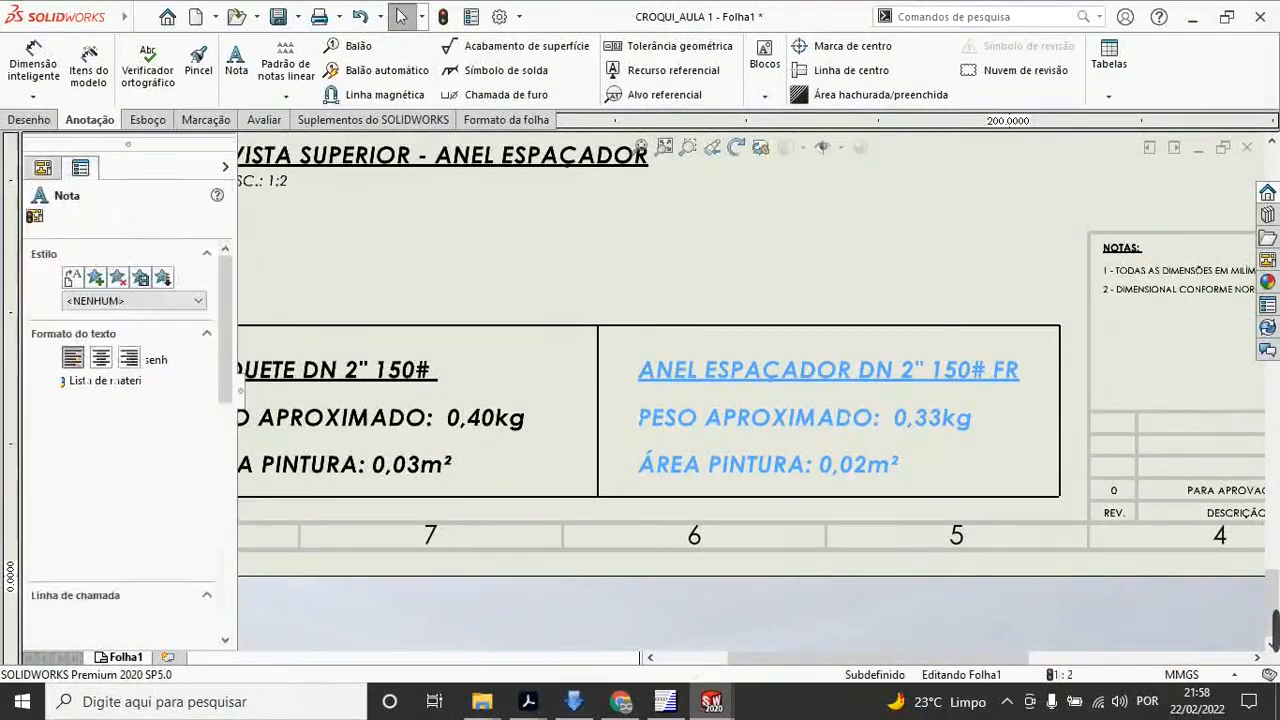
double_click(1030, 393)
key(BackSpace)
key(BackSpace)
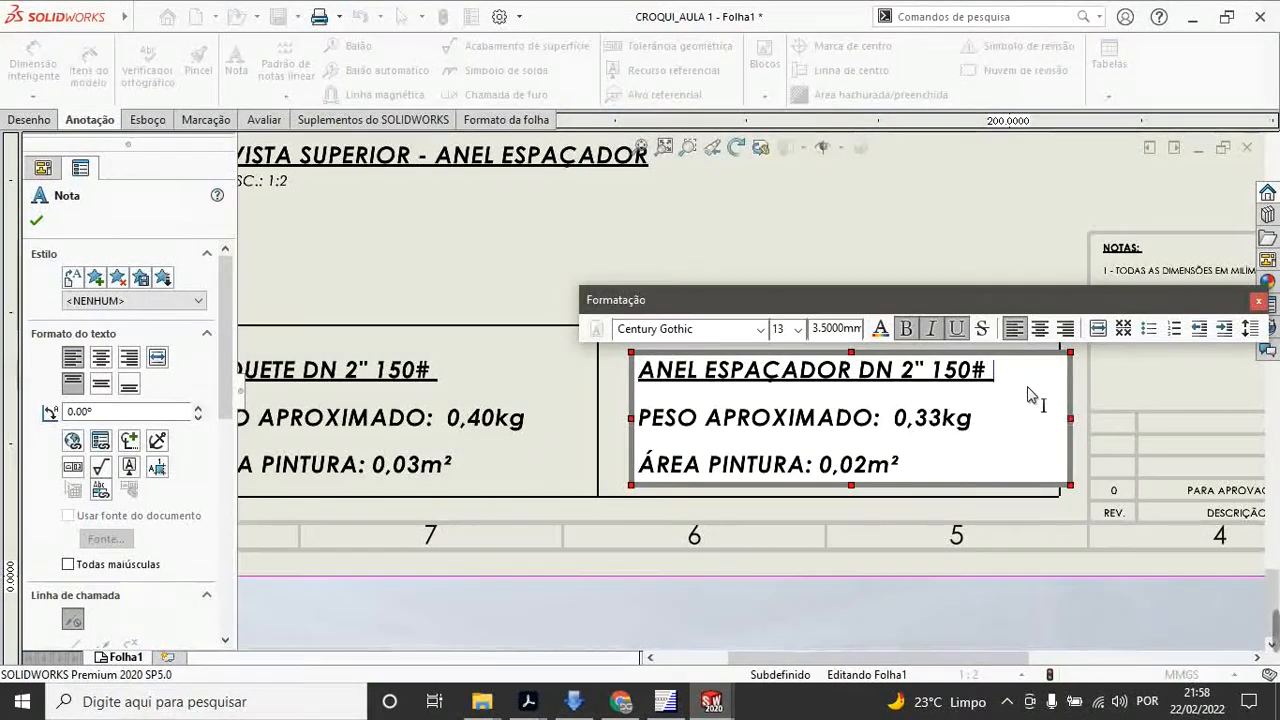
click(971, 263)
Step: Examine the painting area line in the racket's note and the top views on the sheet, leaving the note's text as is
scroll(900, 366, up, 2)
scroll(414, 432, down, 2)
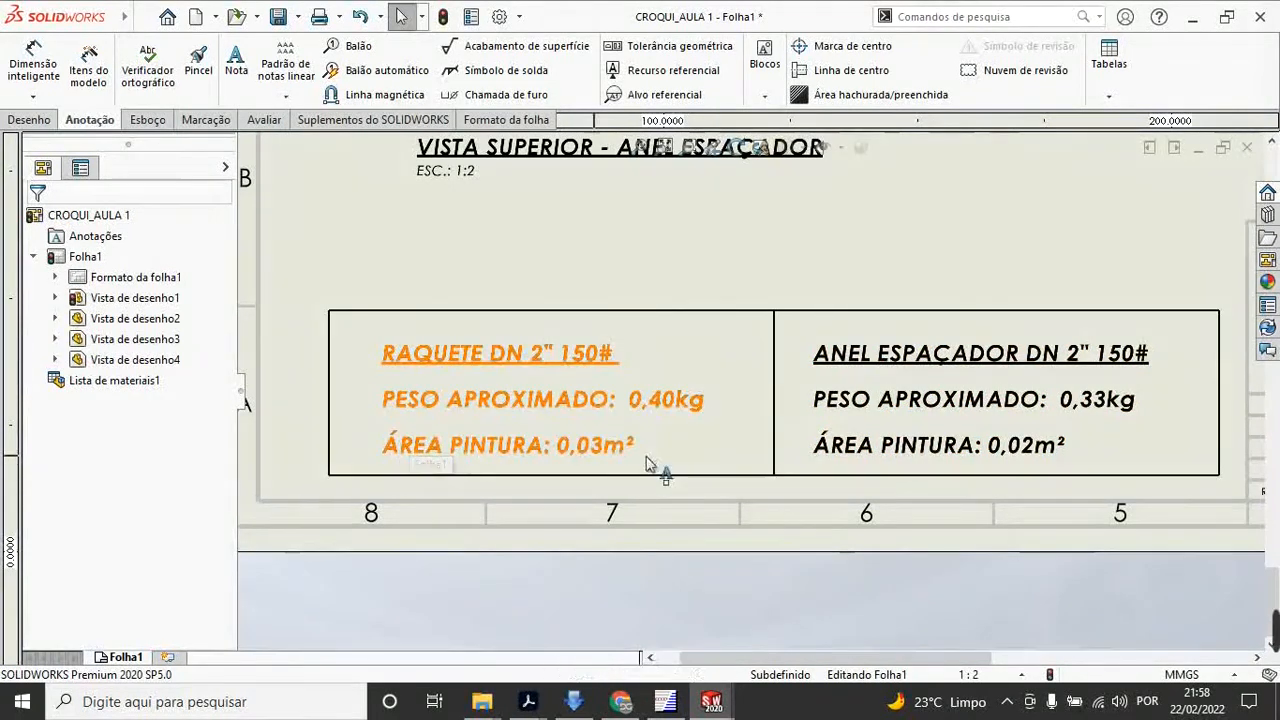
click(592, 459)
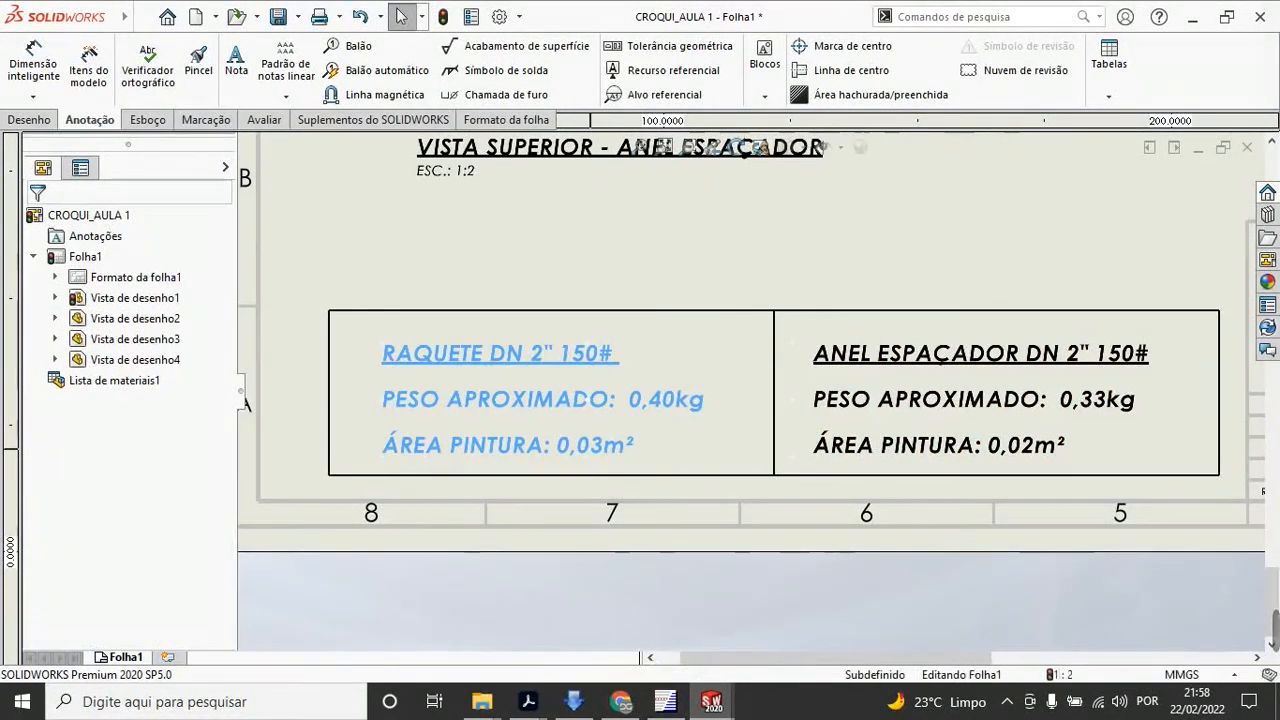
double_click(625, 445)
triple_click(636, 450)
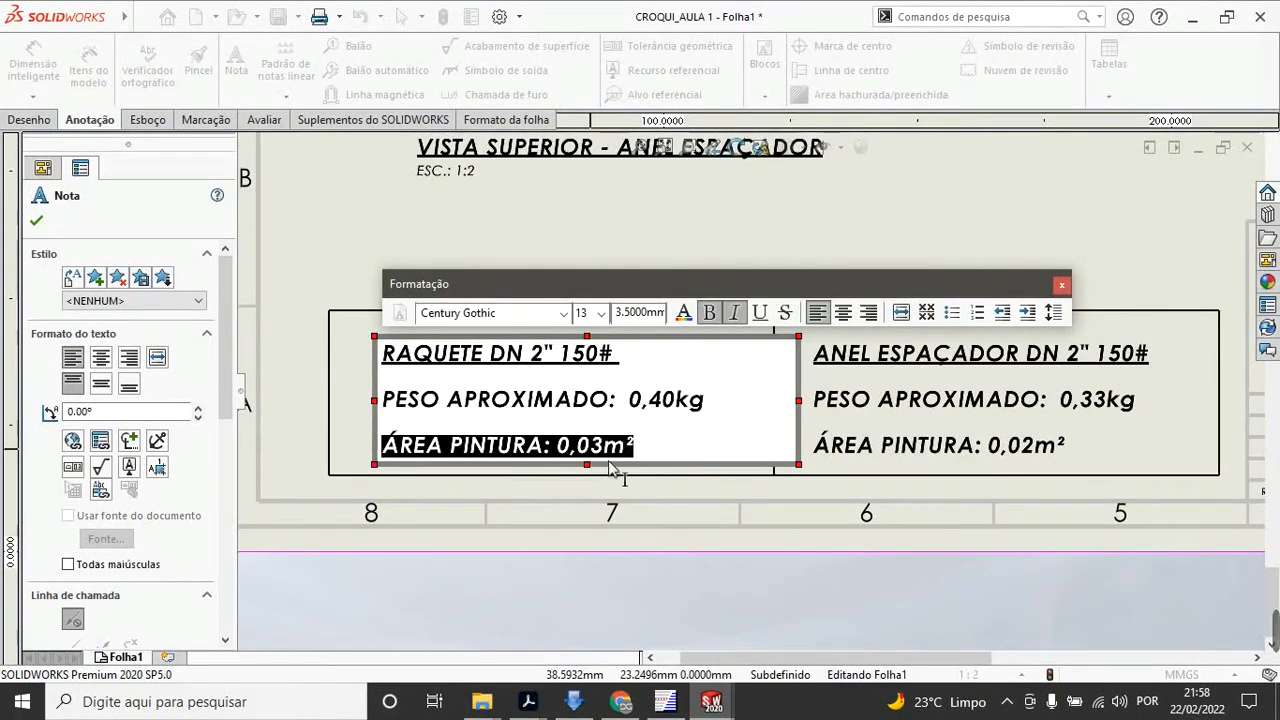
click(620, 616)
scroll(758, 510, up, 6)
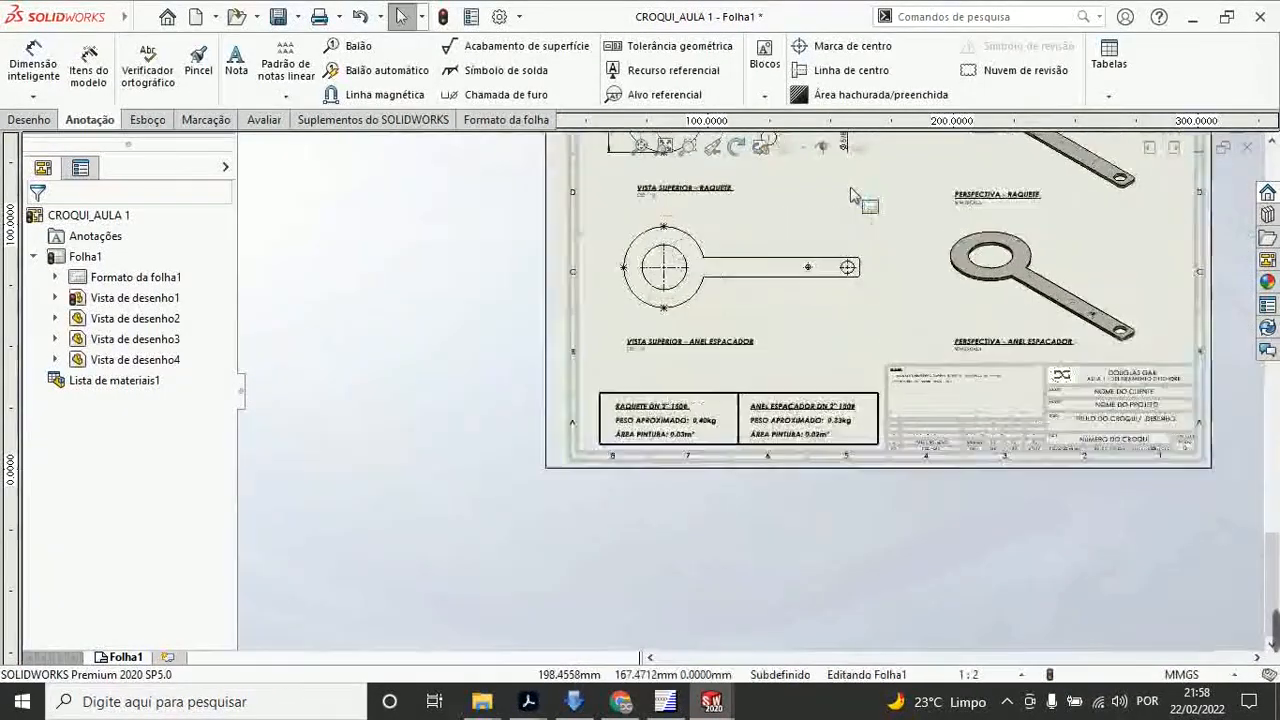
scroll(830, 205, down, 4)
scroll(807, 211, up, 3)
scroll(808, 286, down, 3)
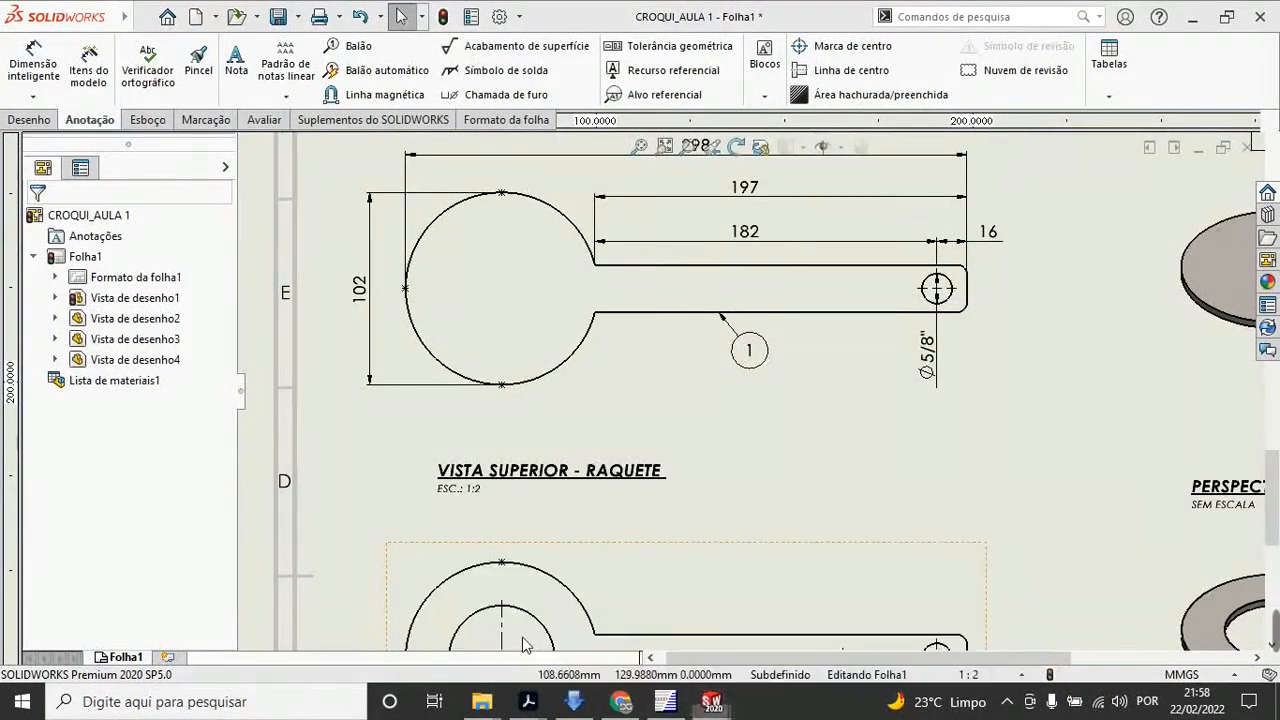
Step: Switch to the ANEL ESPAÇADOR part window and open the ANEL ESPAÇADOR_1 part file from the lesson folder
key(ctrl+Tab)
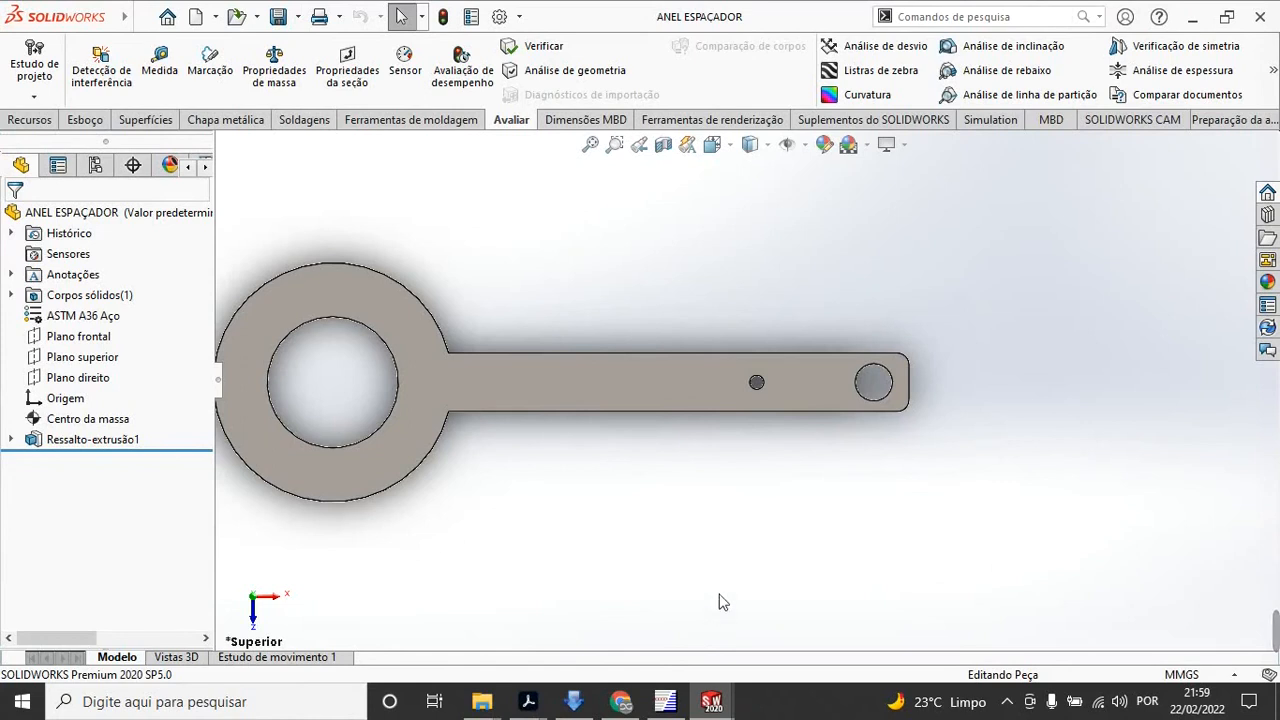
mouse_move(720, 705)
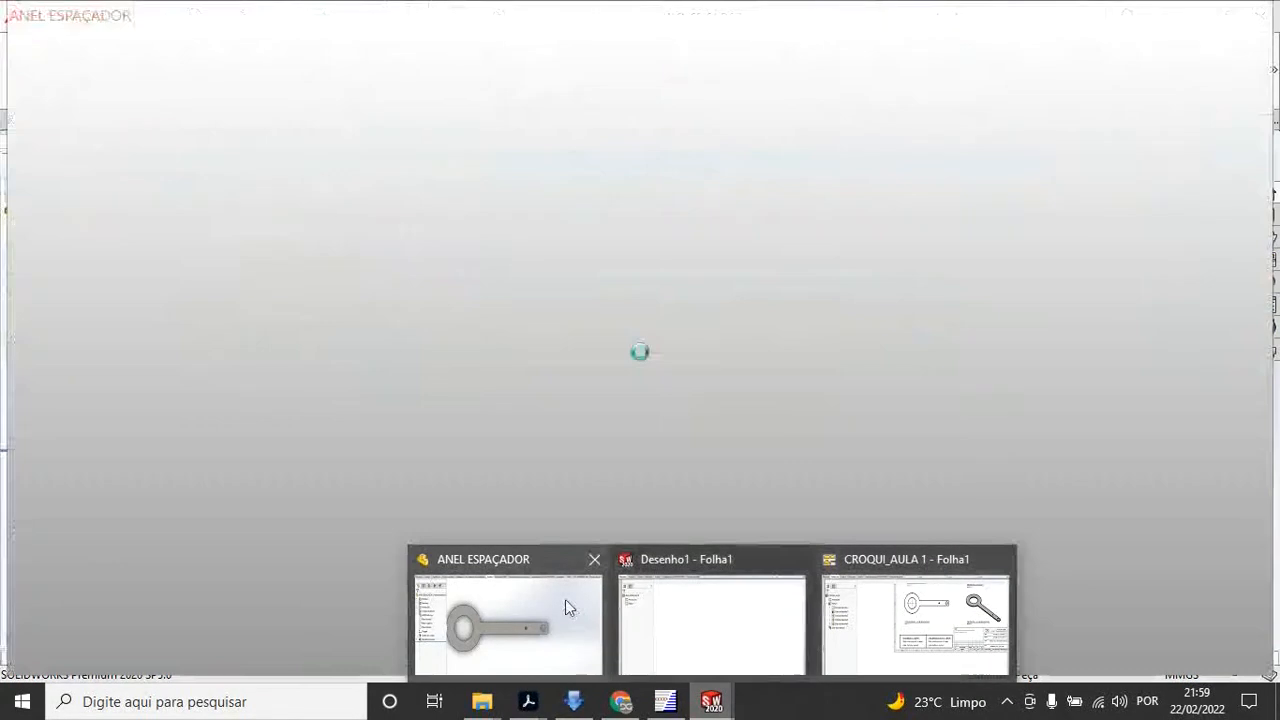
click(565, 602)
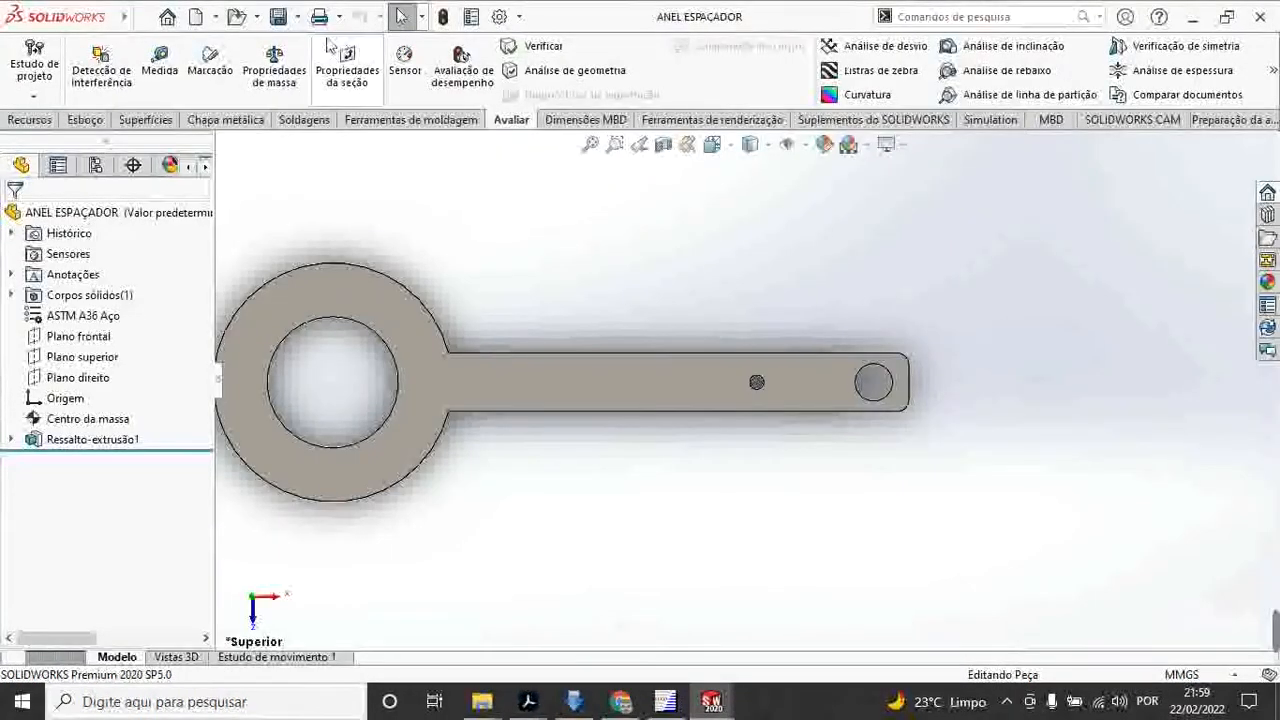
click(232, 18)
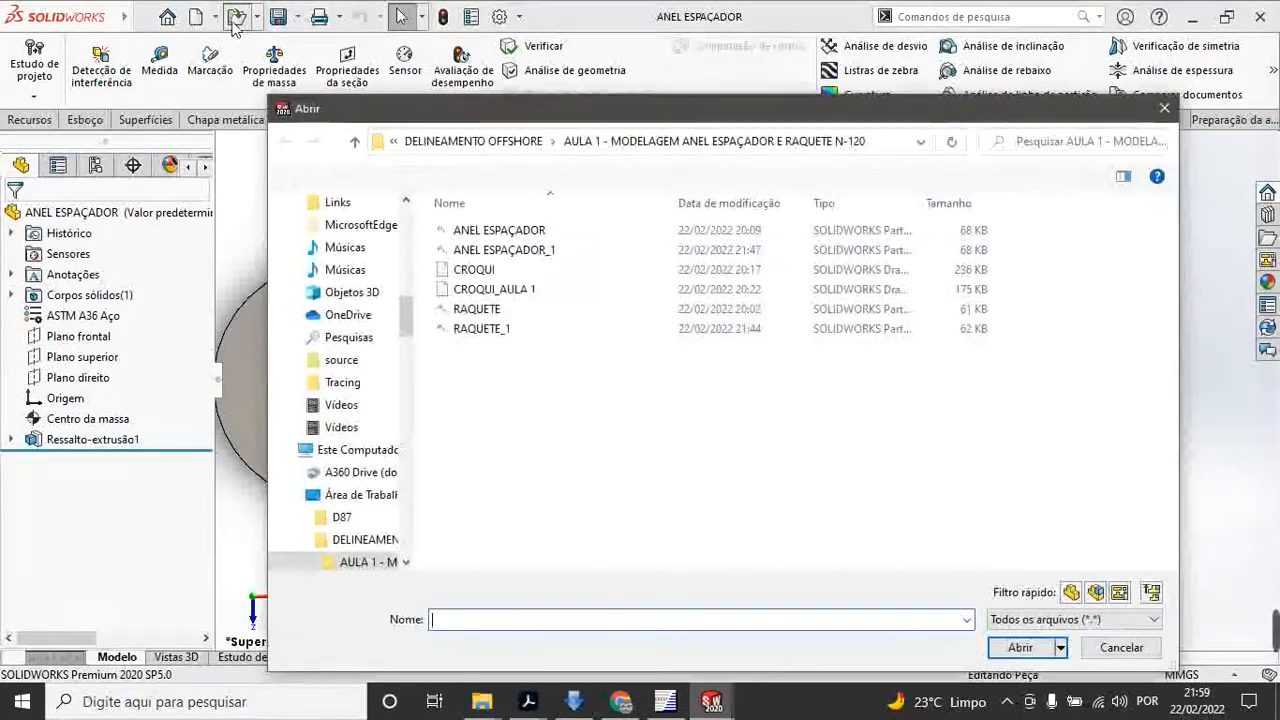
key(Escape)
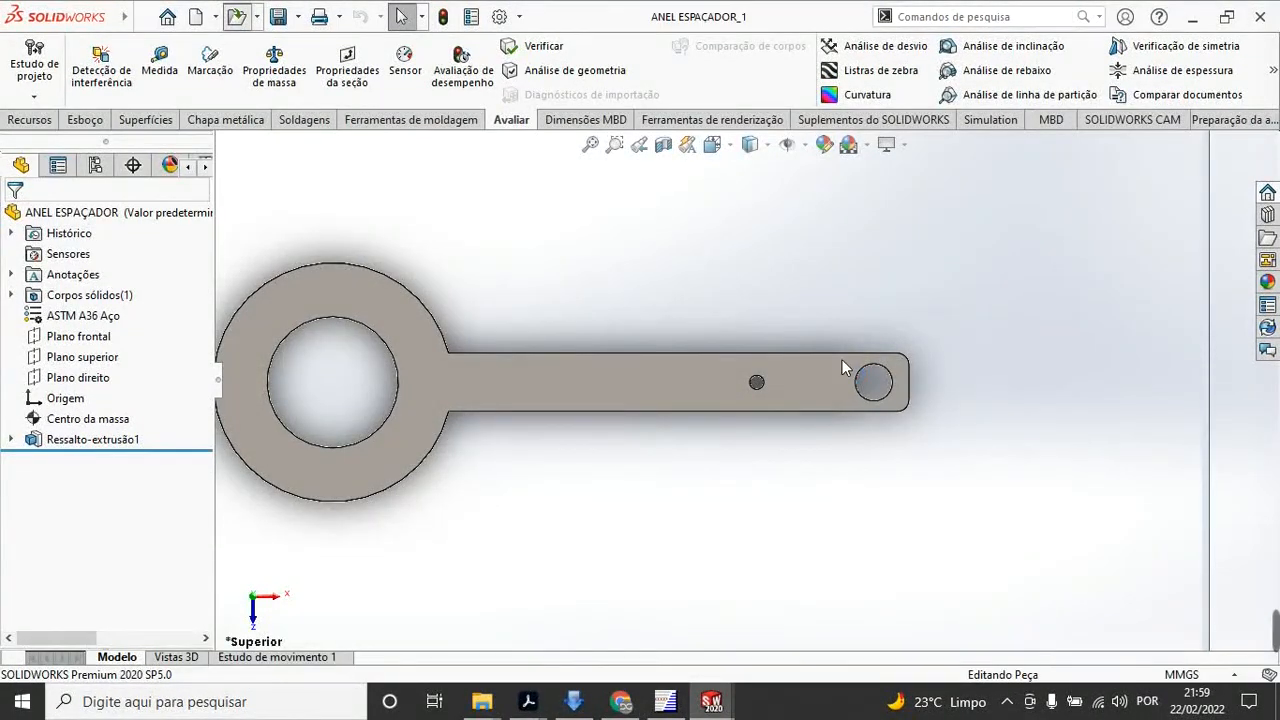
Step: Create a center of mass feature in the ANEL ESPAÇADOR_1 part through its mass properties
middle_drag(957, 417, 591, 551)
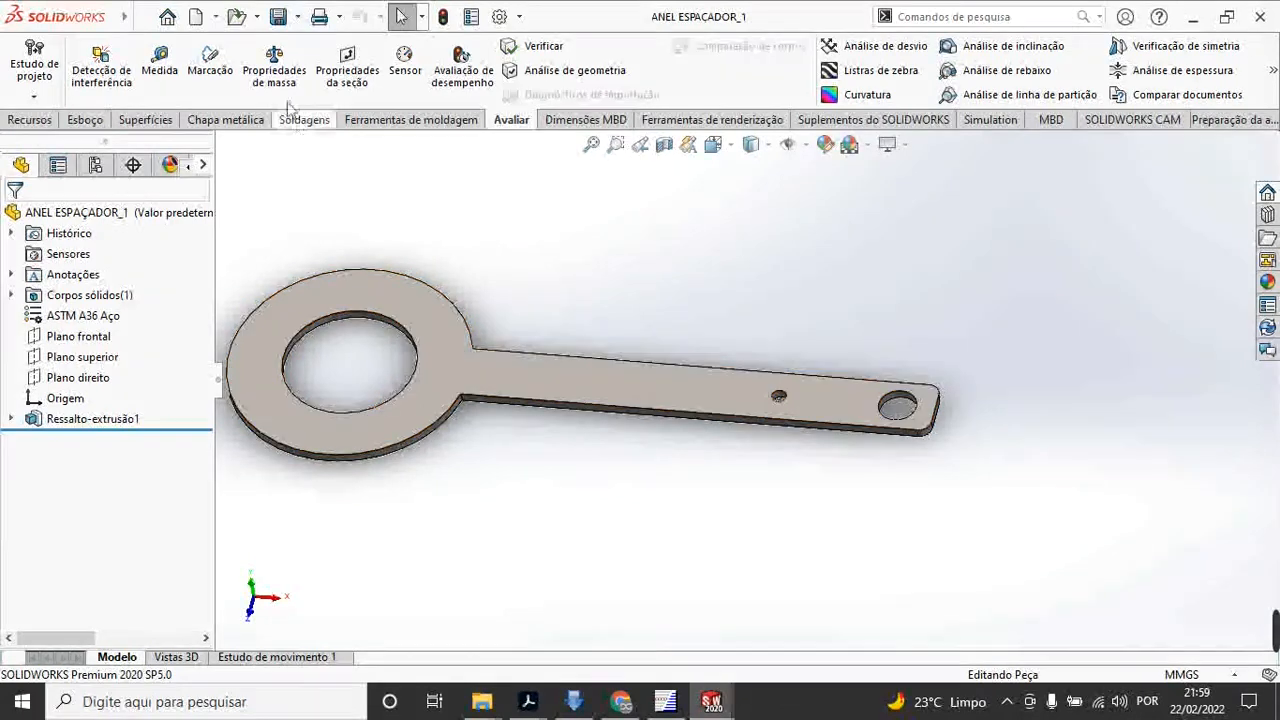
click(274, 60)
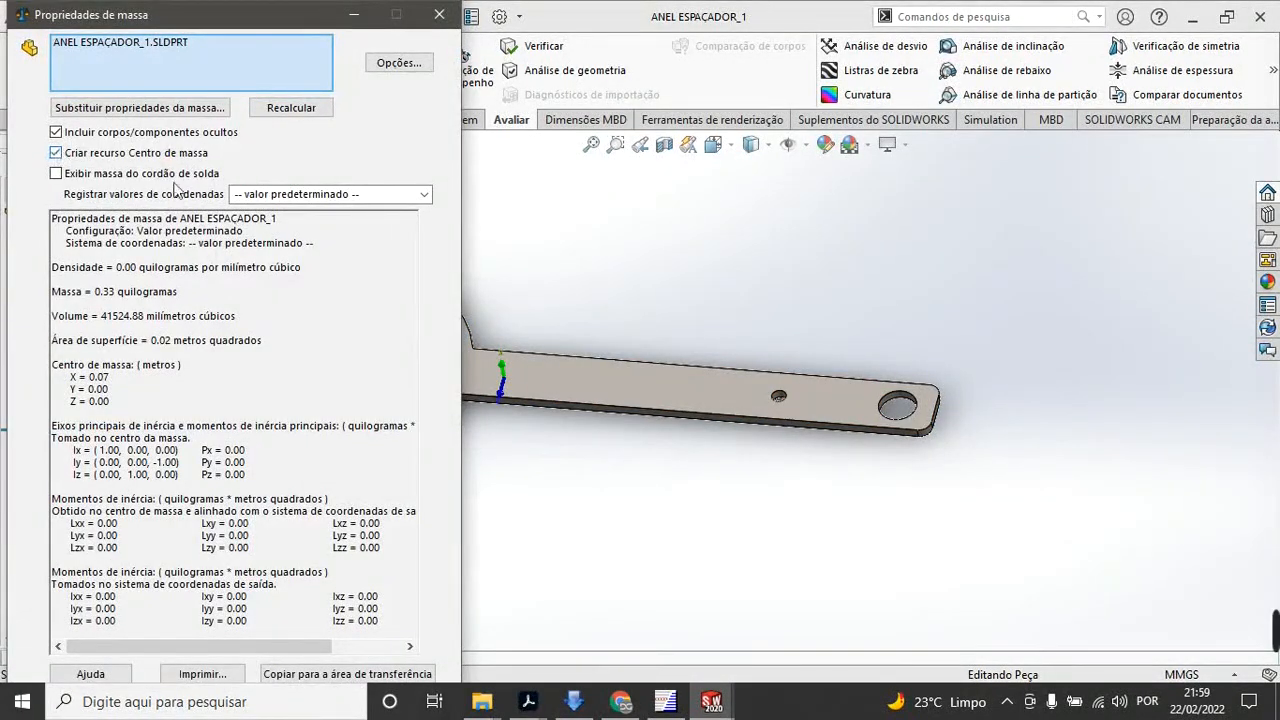
scroll(627, 398, down, 5)
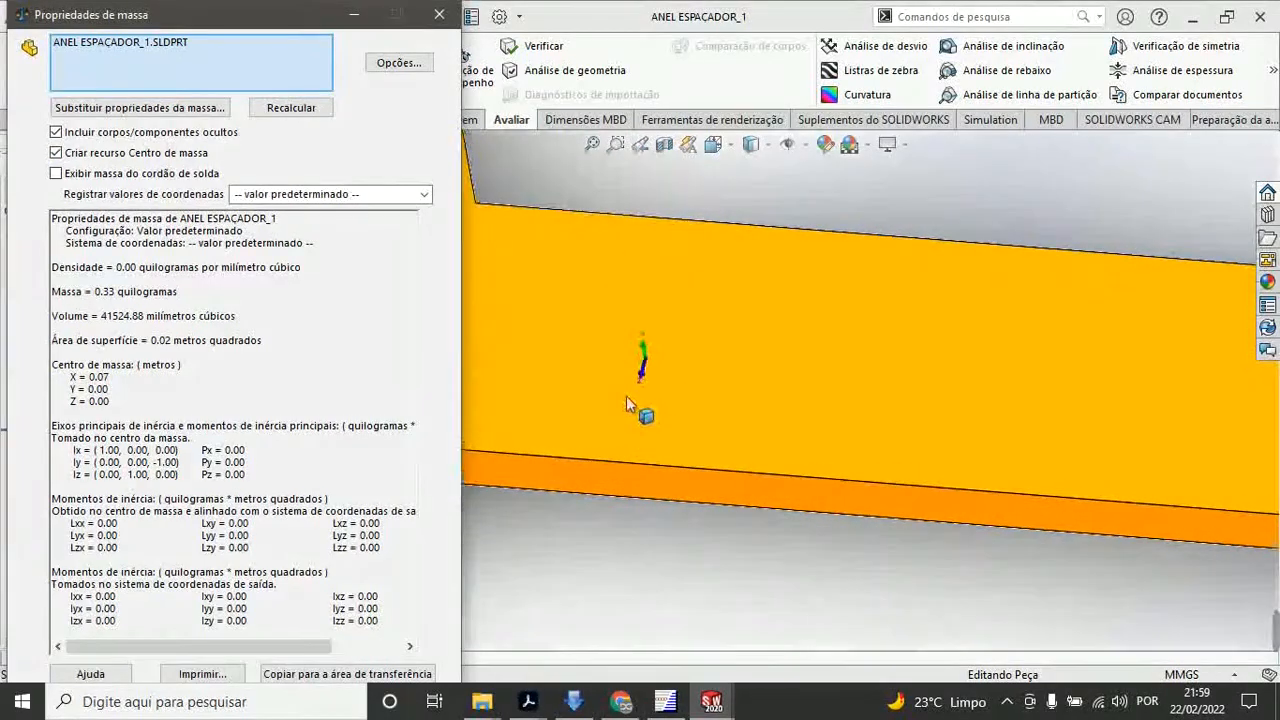
click(56, 174)
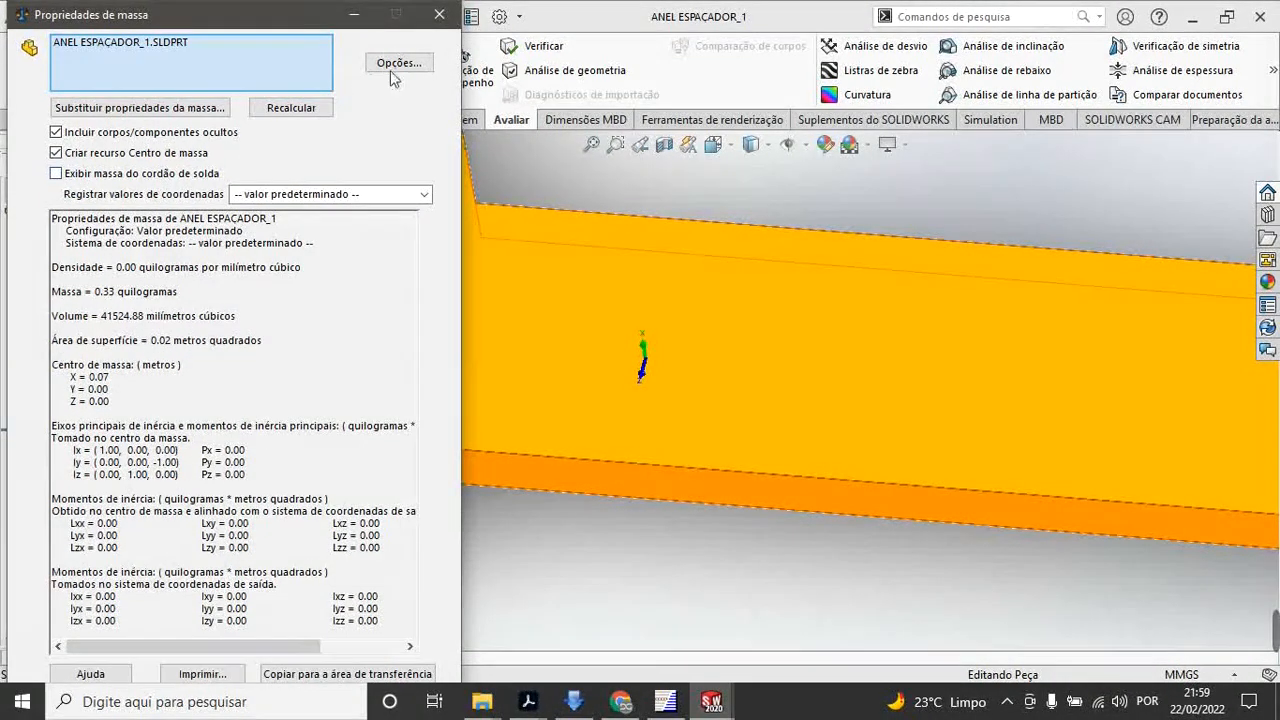
click(449, 15)
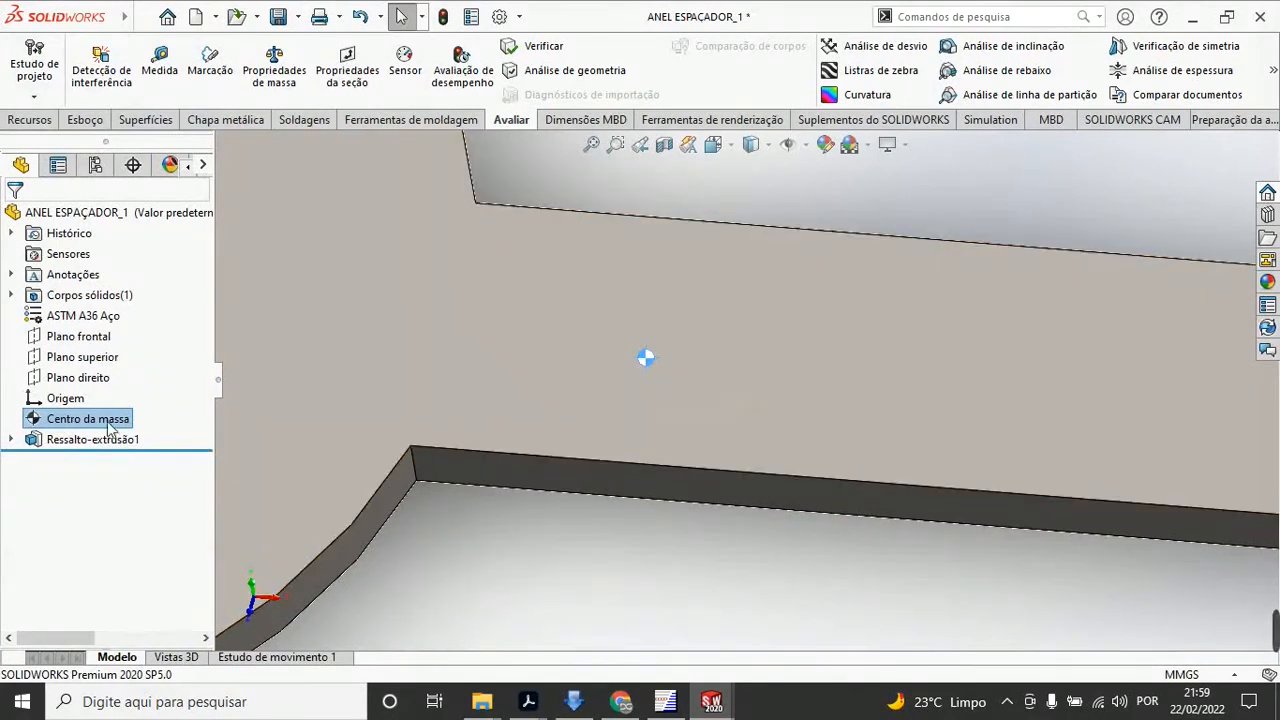
Step: Examine the center of mass marker on the spacer ring's handle in the top view and from oblique angles
right_click(110, 428)
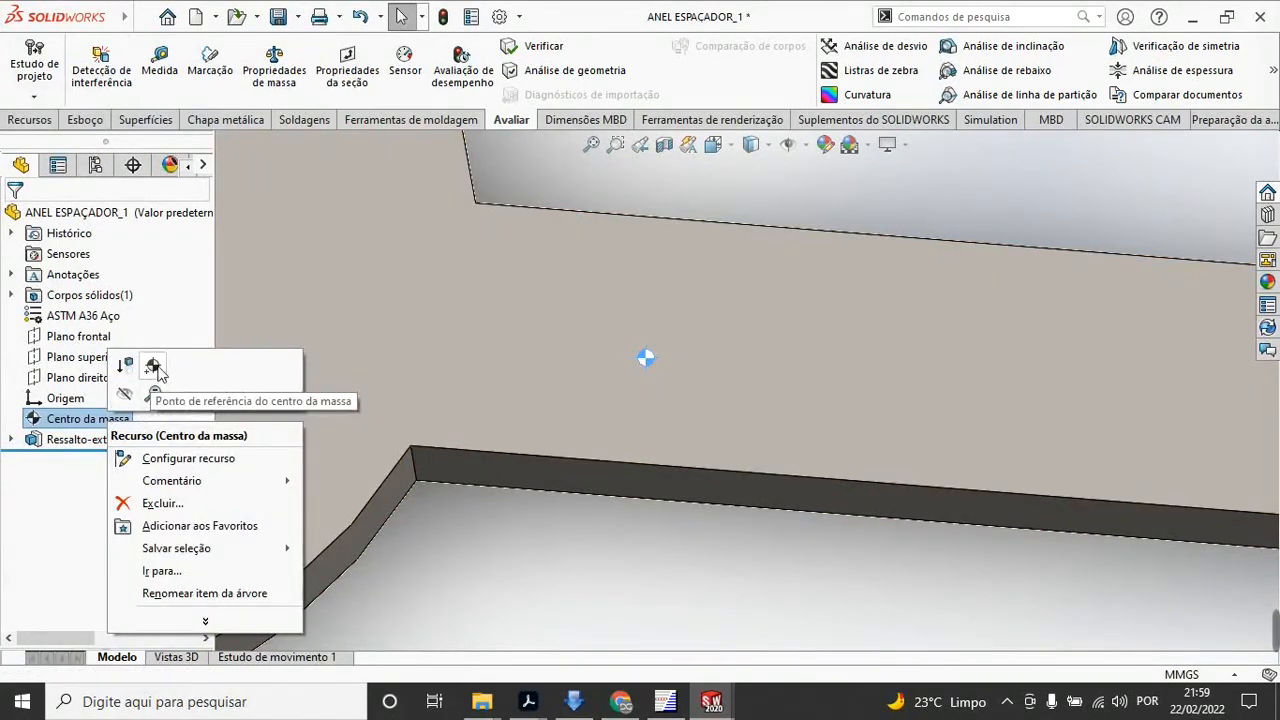
click(535, 548)
scroll(660, 388, up, 4)
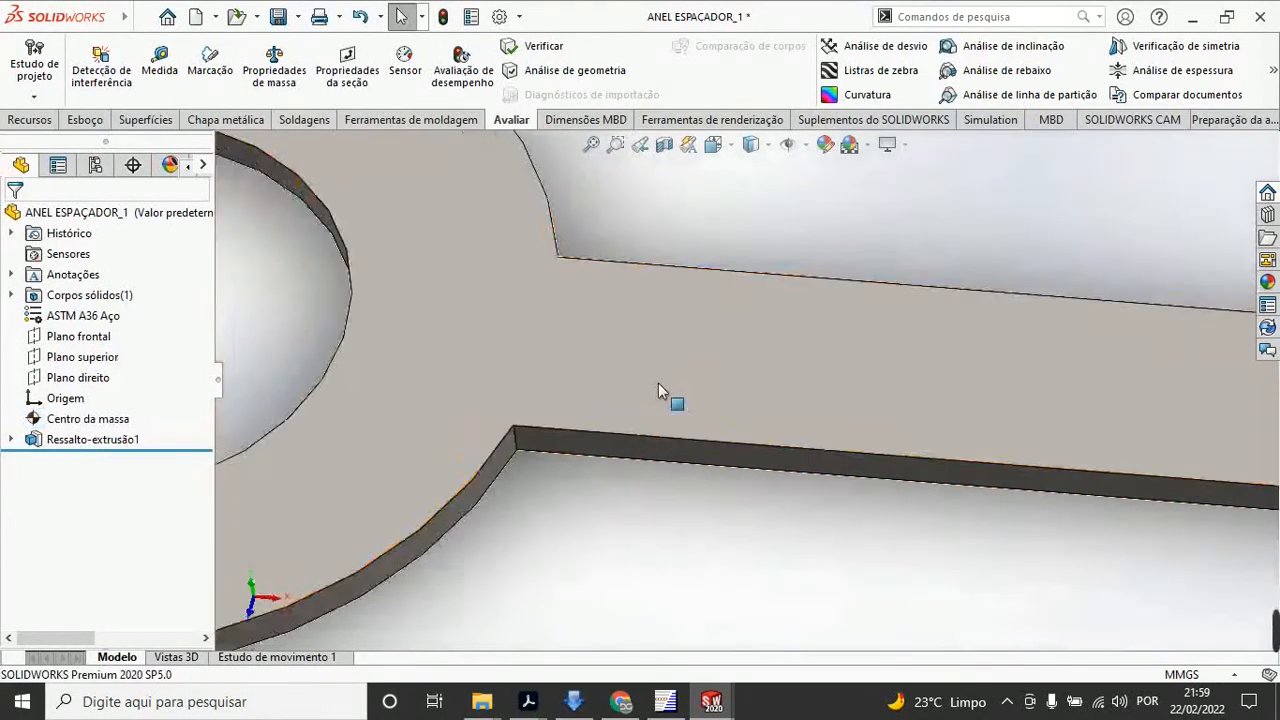
click(89, 421)
mouse_move(788, 442)
middle_down()
mouse_move(865, 605)
mouse_move(692, 507)
mouse_move(846, 566)
mouse_move(854, 597)
middle_up()
click(715, 148)
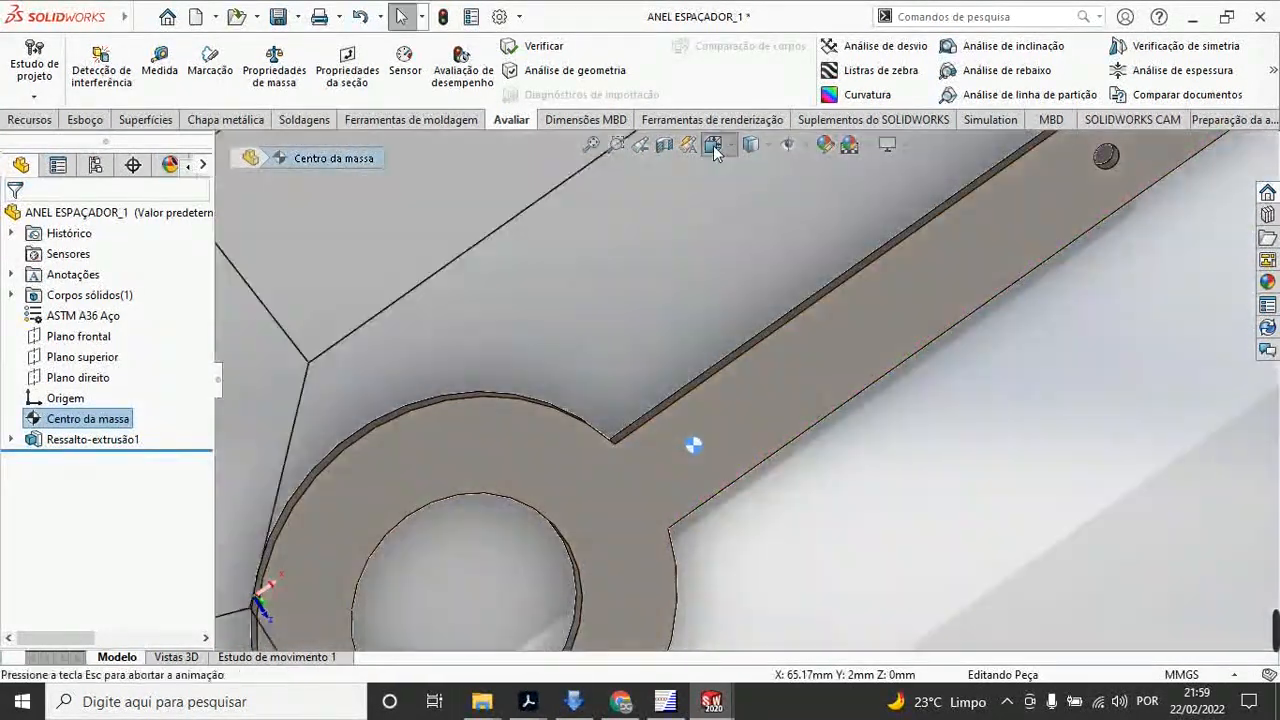
click(612, 470)
scroll(628, 470, down, 8)
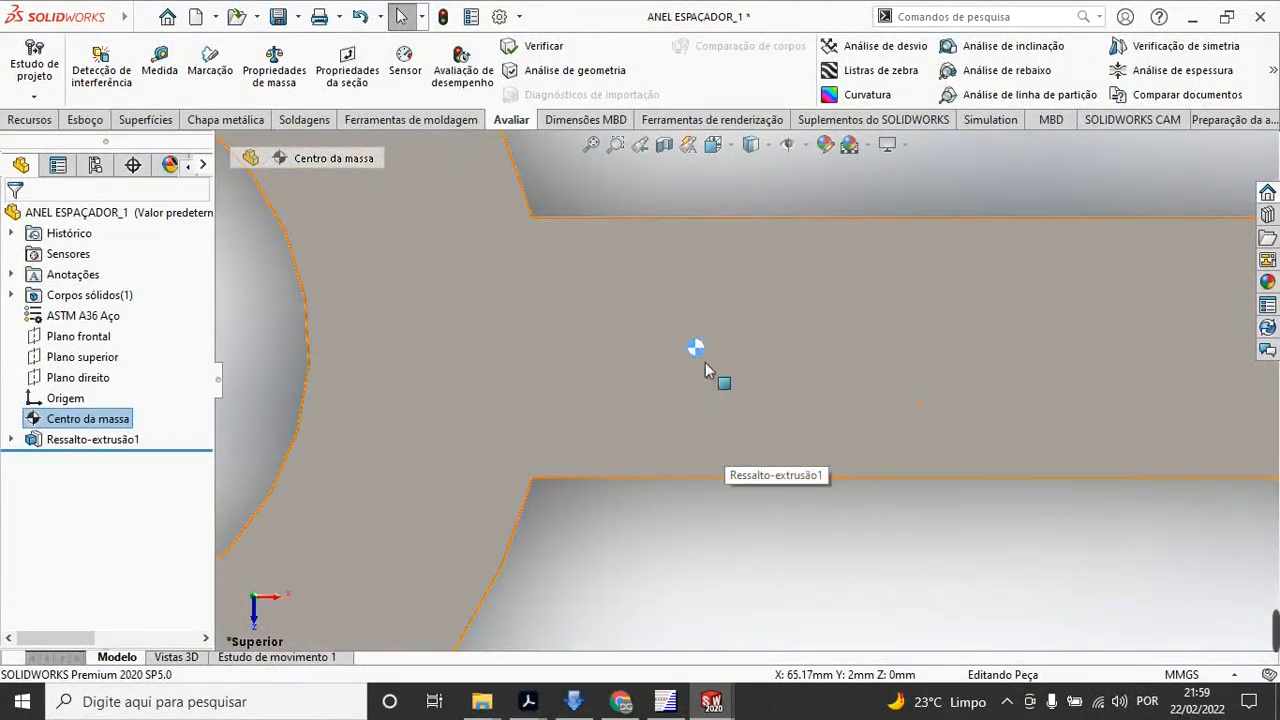
scroll(707, 400, up, 2)
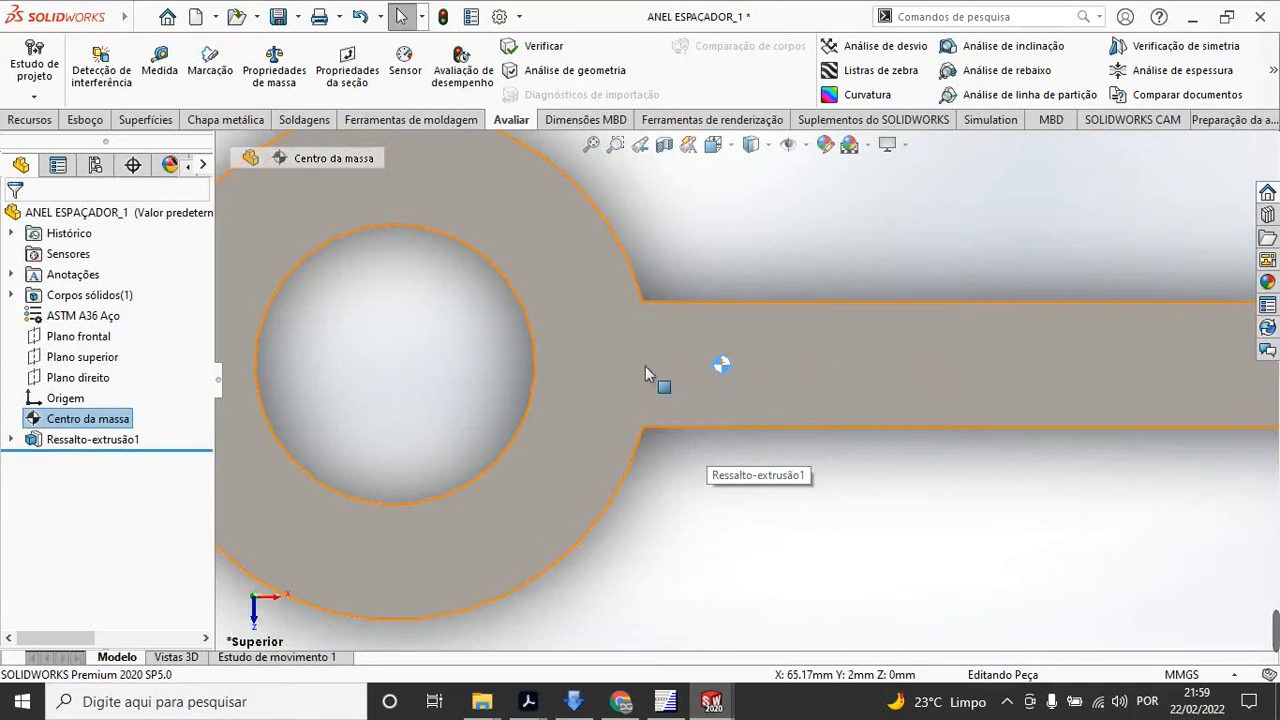
scroll(641, 480, up, 2)
middle_drag(884, 445, 748, 310)
scroll(742, 352, down, 8)
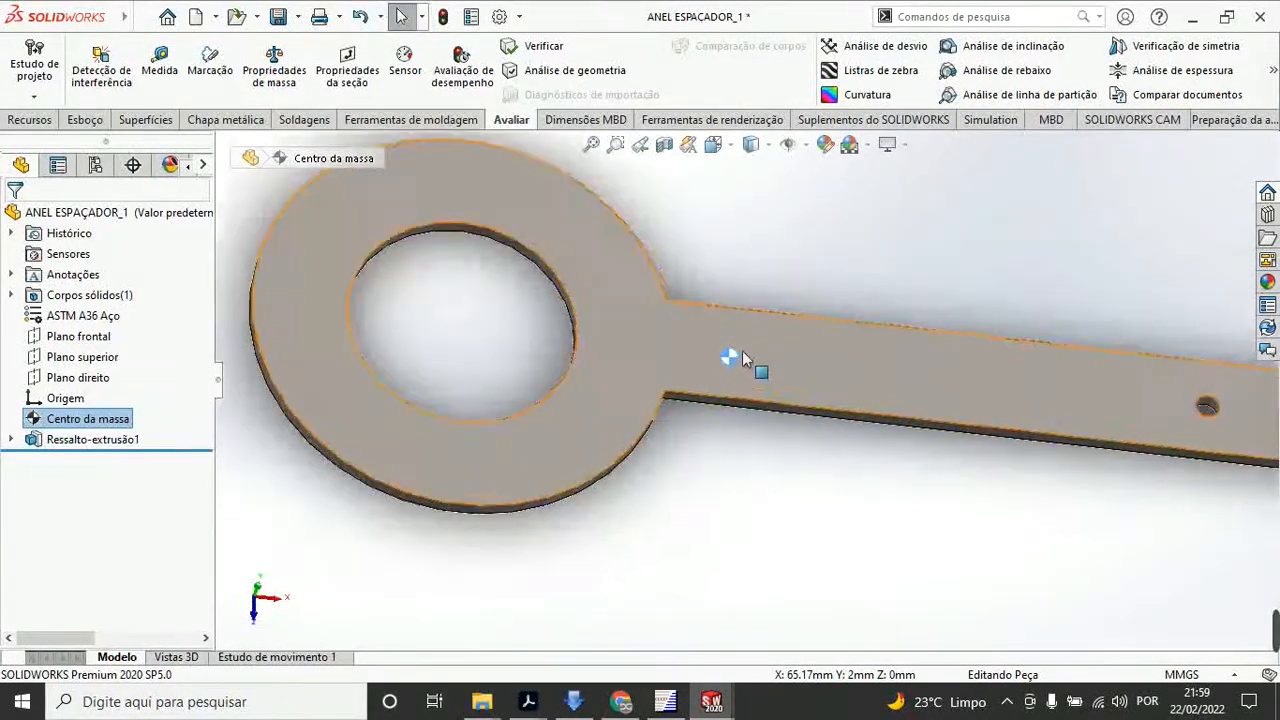
middle_drag(733, 378, 694, 454)
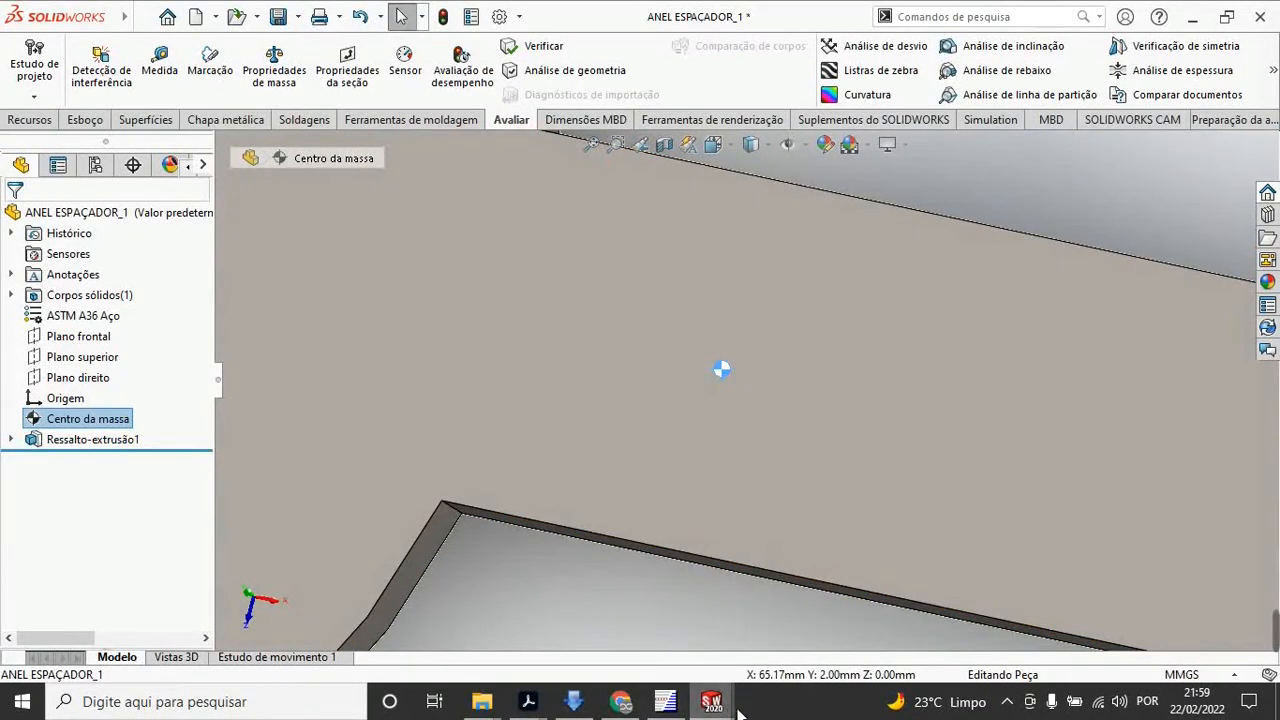
Step: Switch back to the CROQUI_AULA 1 drawing window
mouse_move(726, 708)
click(814, 627)
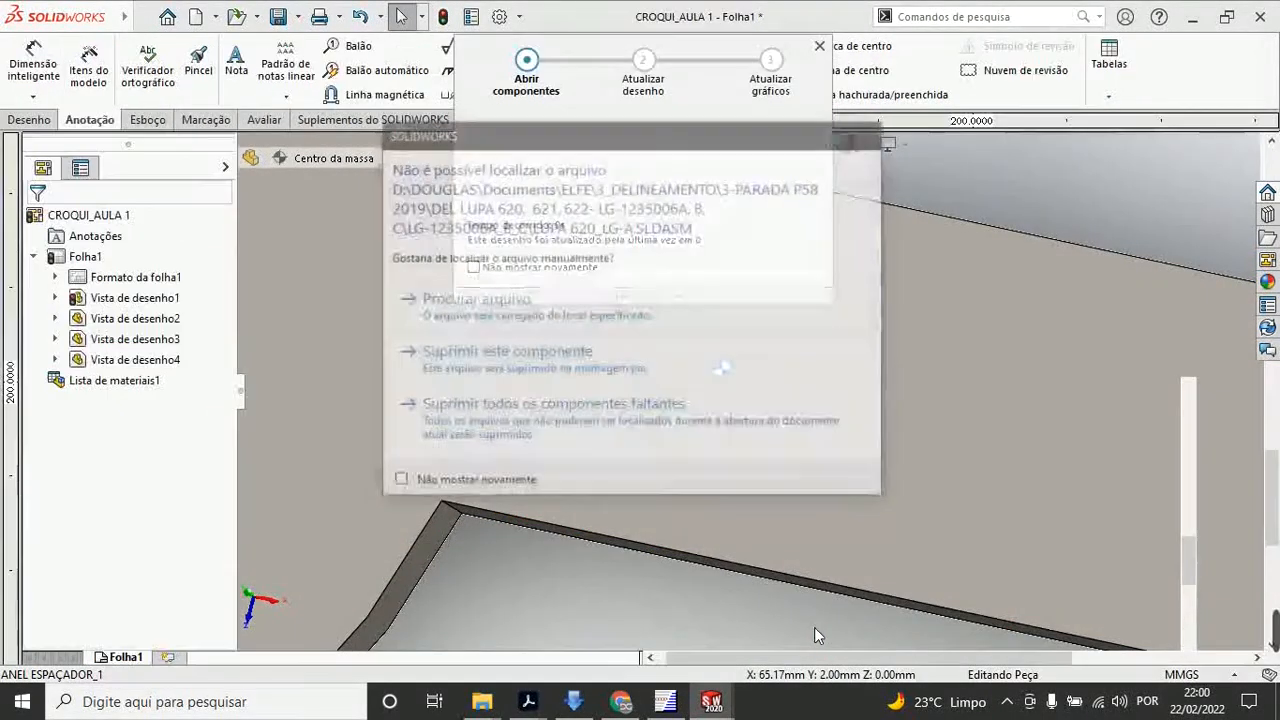
click(475, 430)
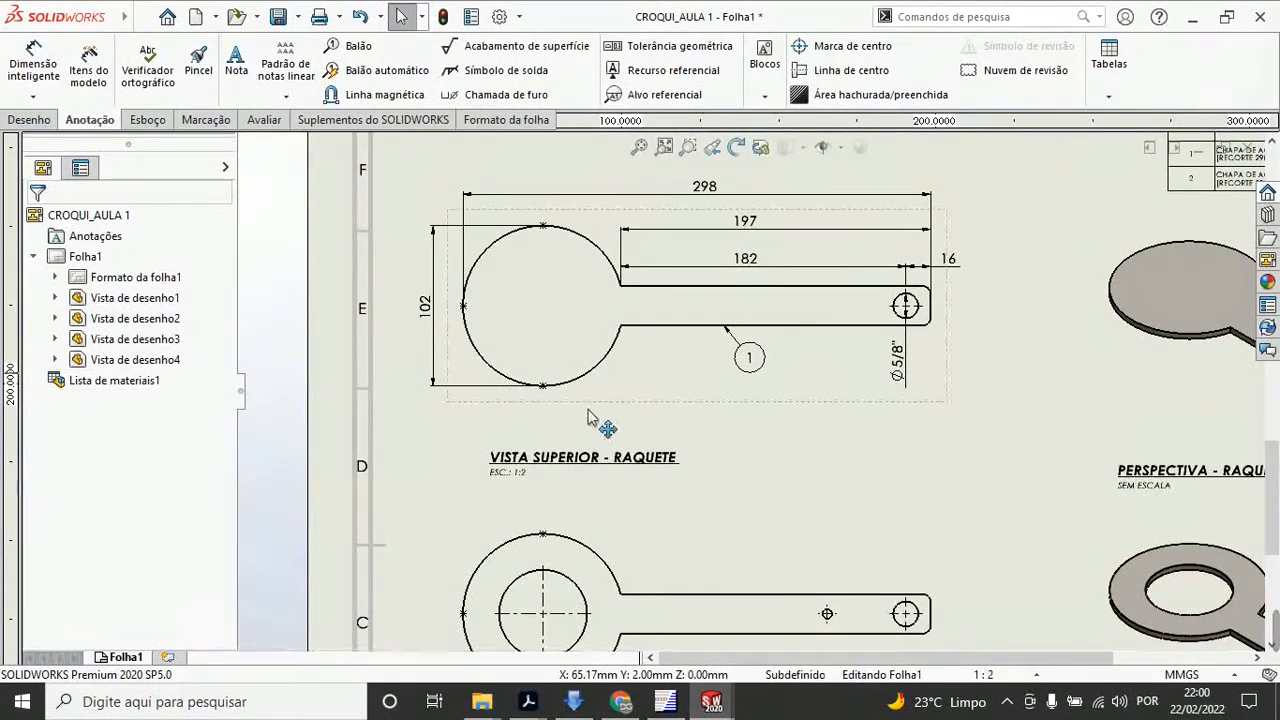
scroll(594, 382, up, 4)
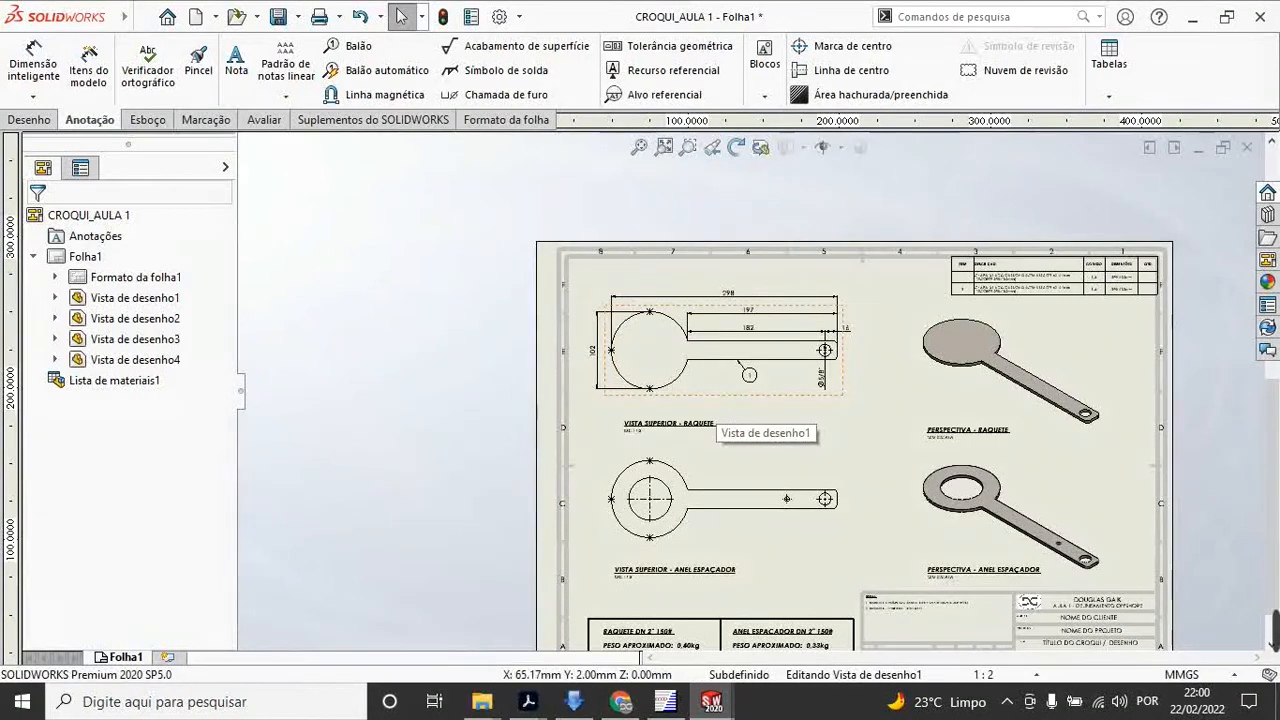
Step: Show the center of mass of the ANEL ESPAÇADOR_1 part in the spacer ring's top view, Vista de desenho3
click(716, 400)
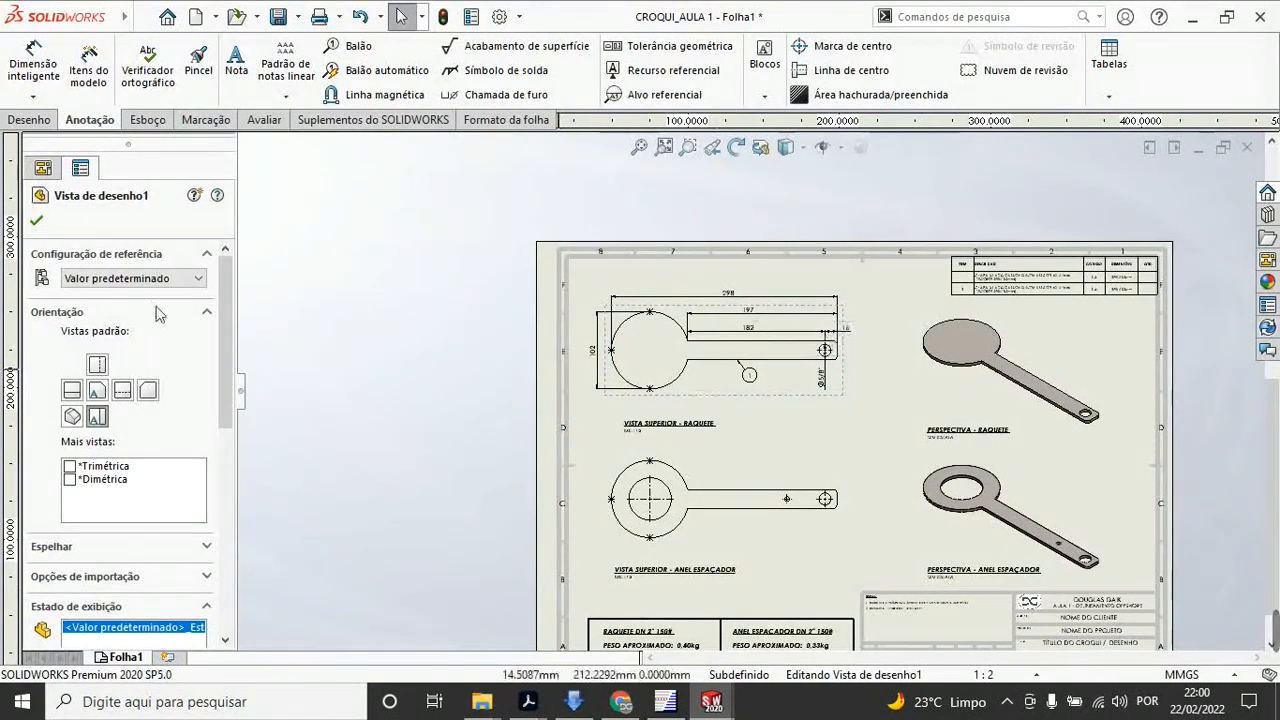
click(38, 221)
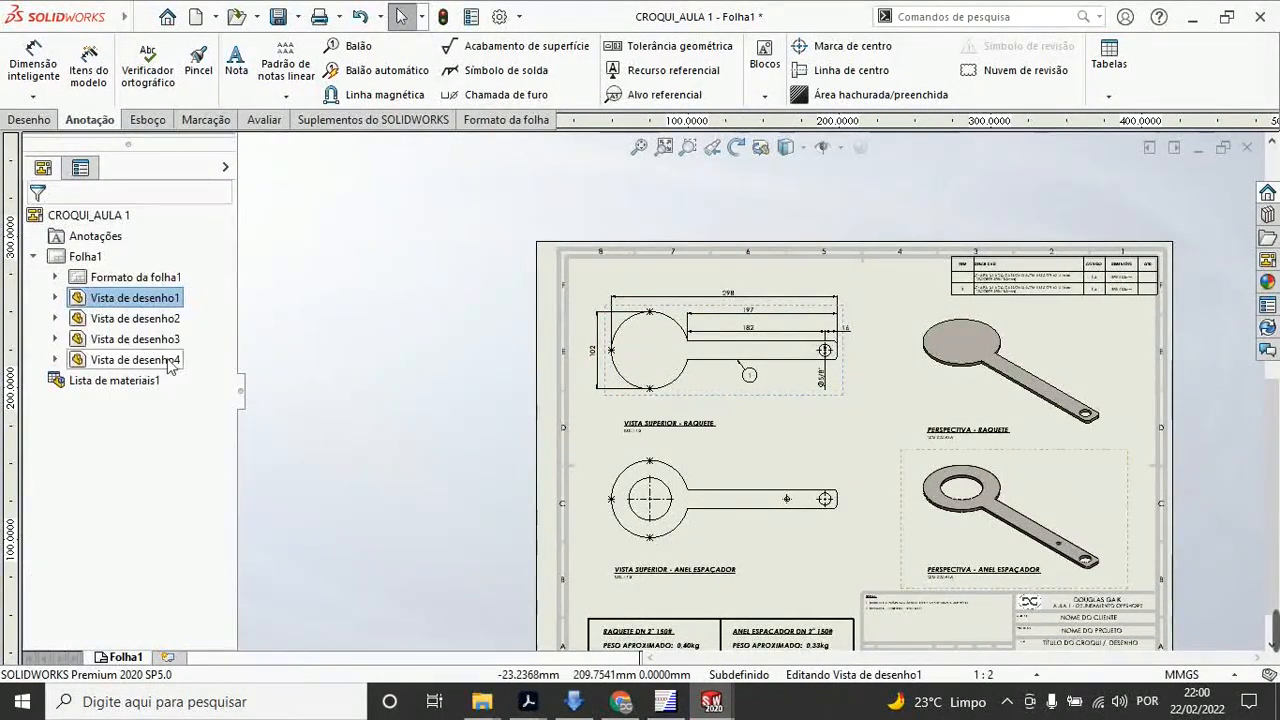
click(910, 367)
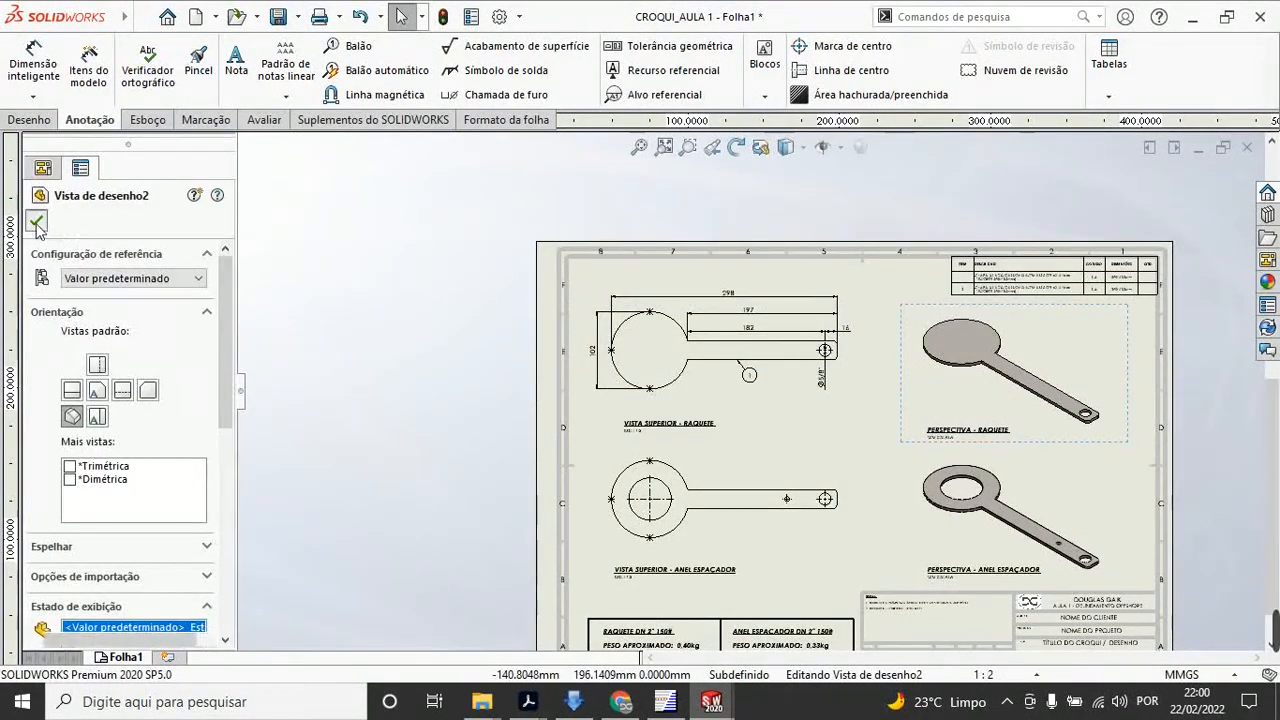
click(36, 220)
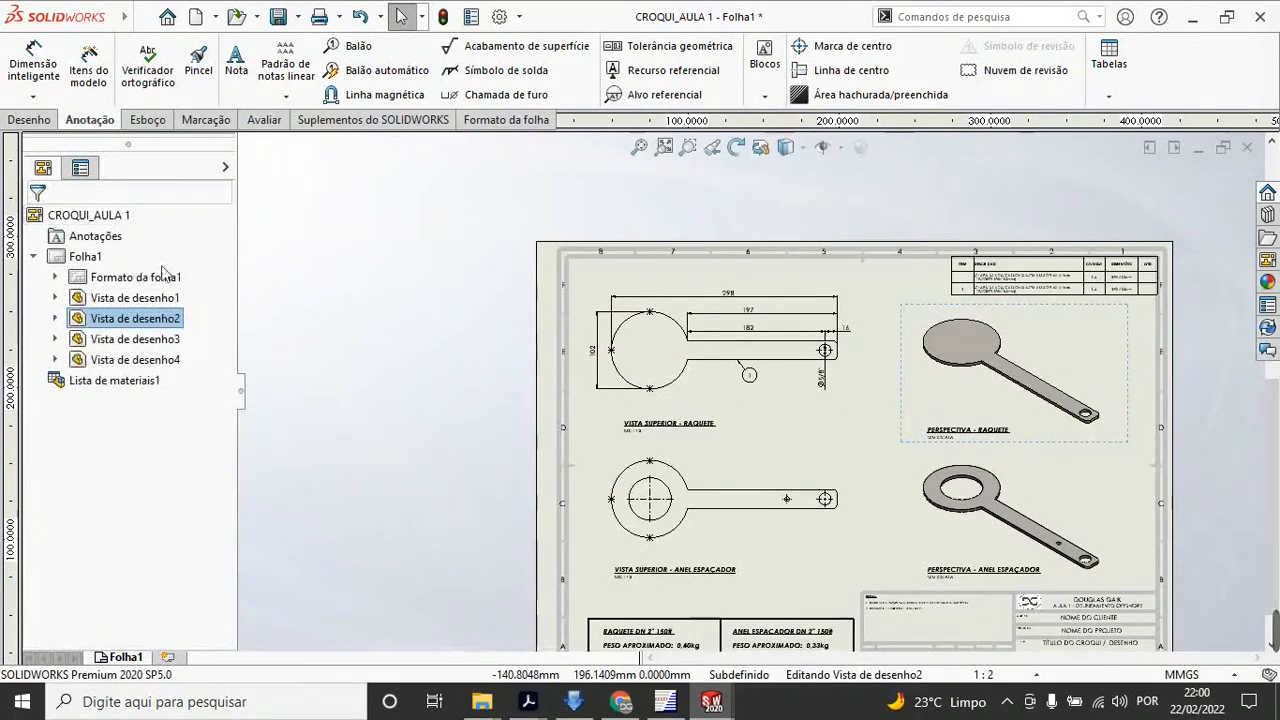
click(714, 476)
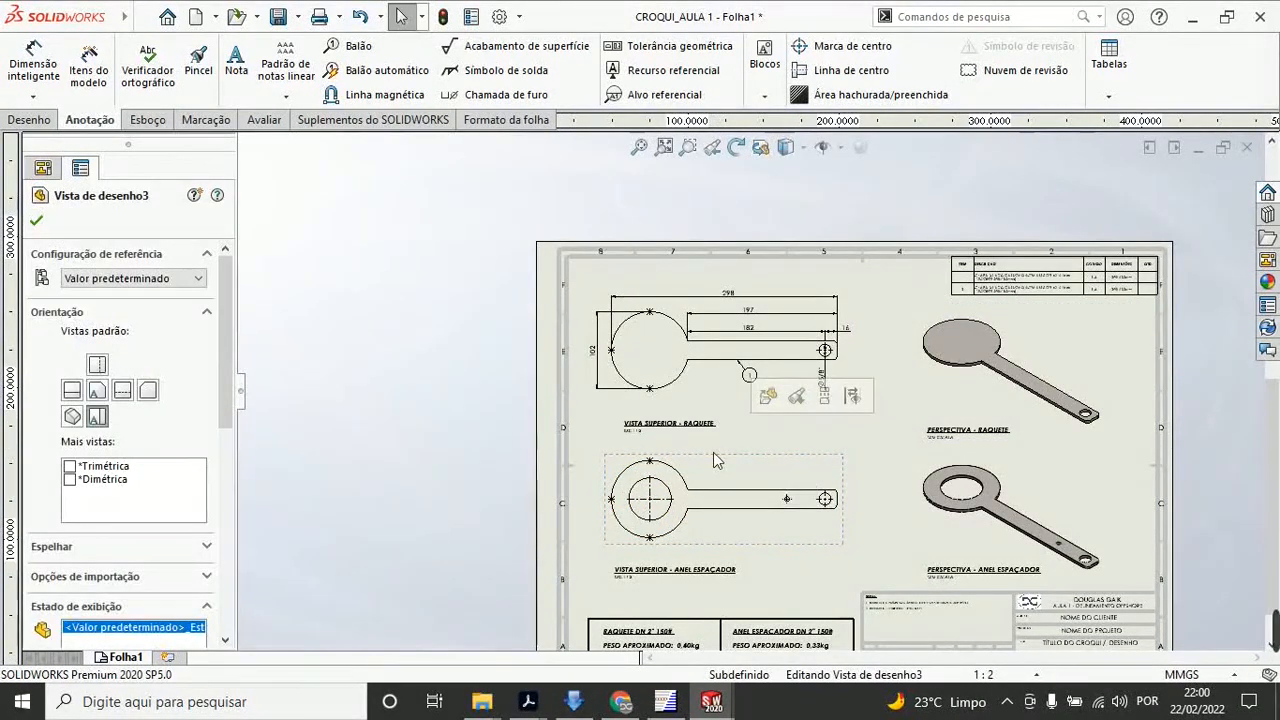
click(36, 220)
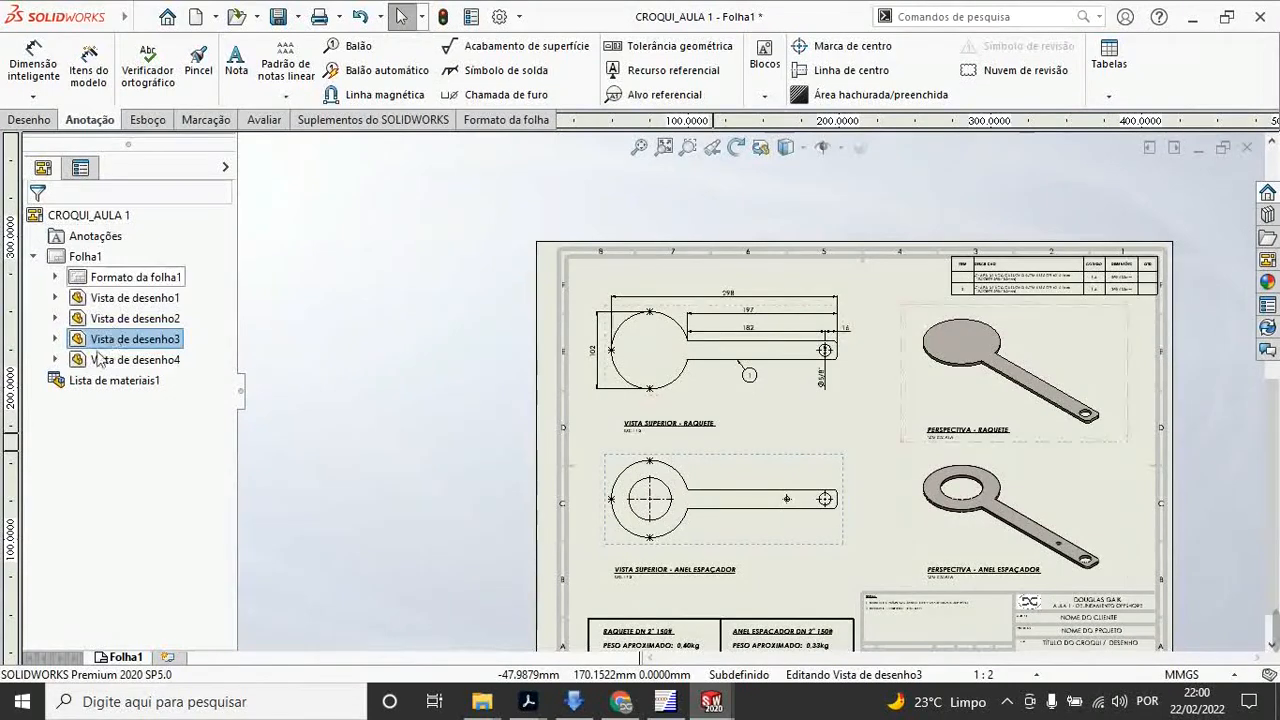
click(55, 339)
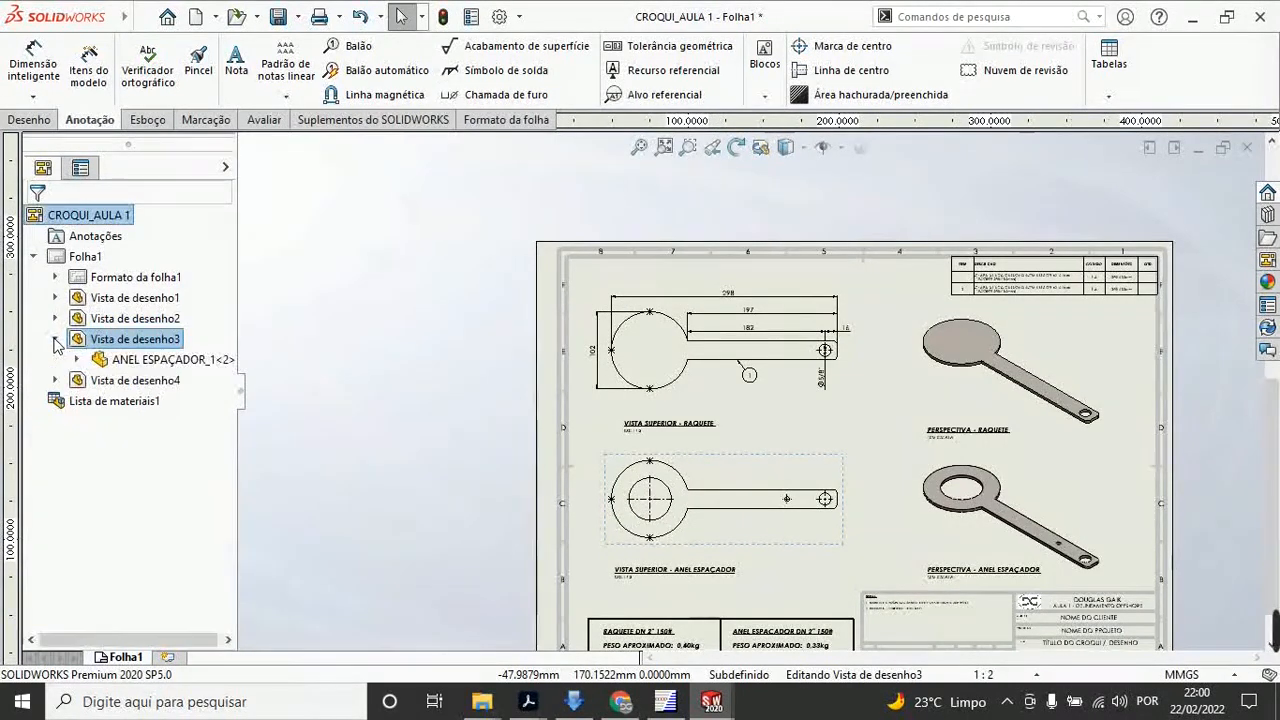
click(78, 361)
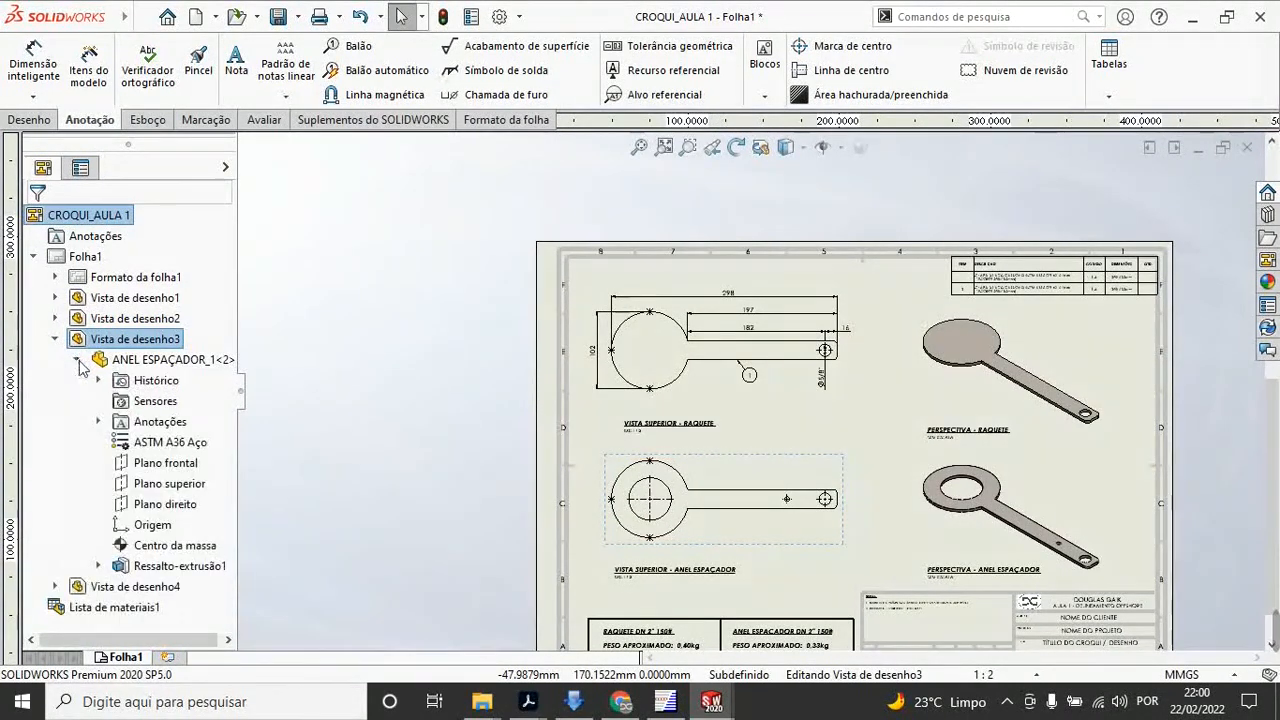
right_click(150, 546)
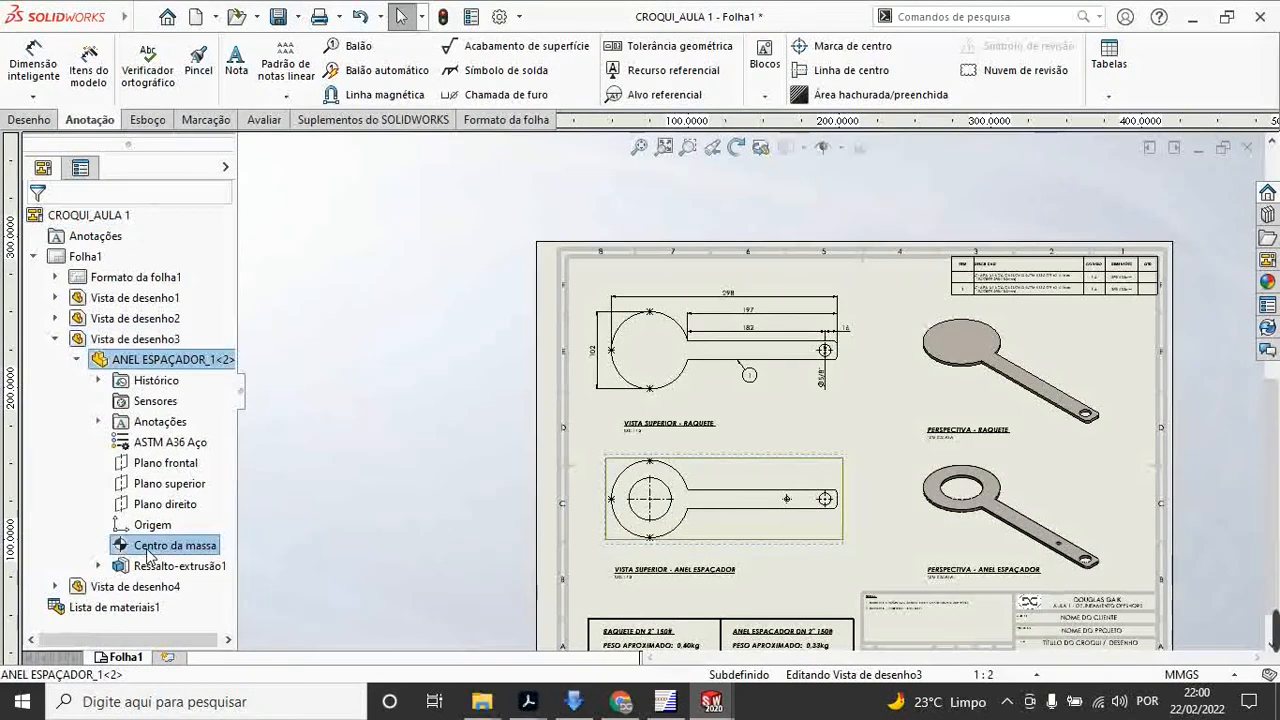
click(190, 397)
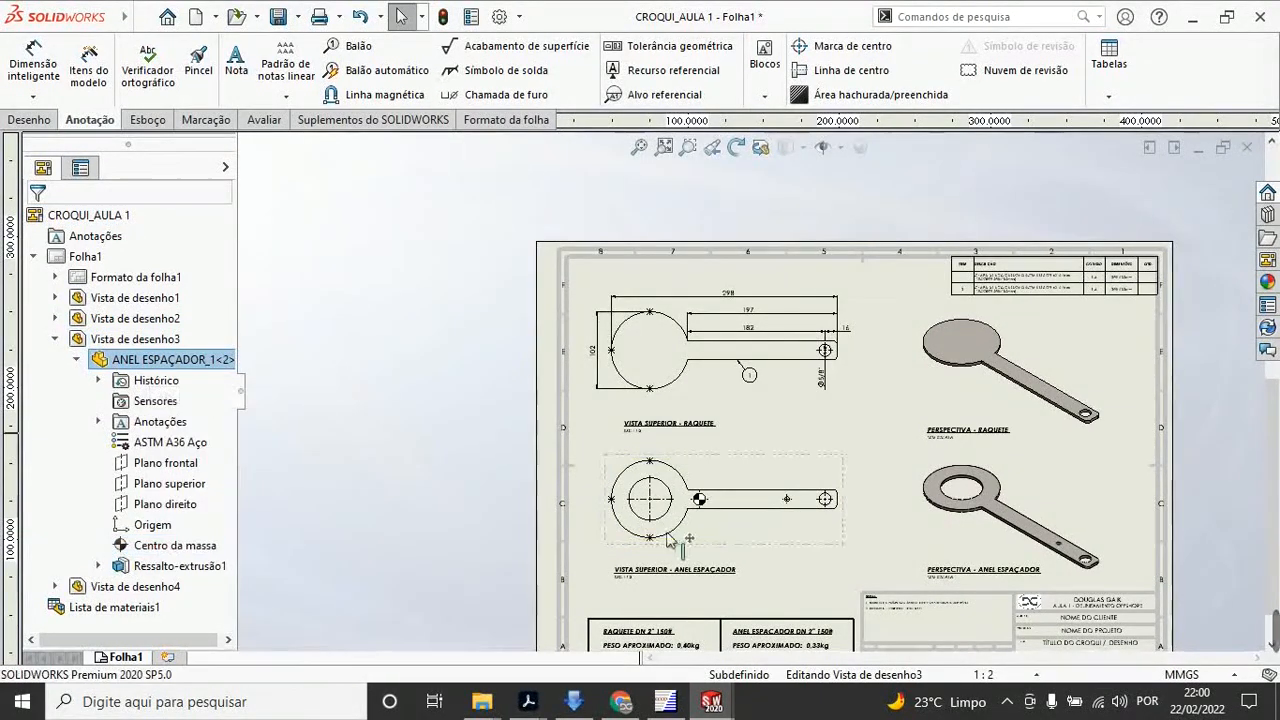
Step: Try to dimension the distance between the handle's lower neck corner and the center of mass in the spacer ring's top view
scroll(775, 518, down, 2)
scroll(775, 518, down, 3)
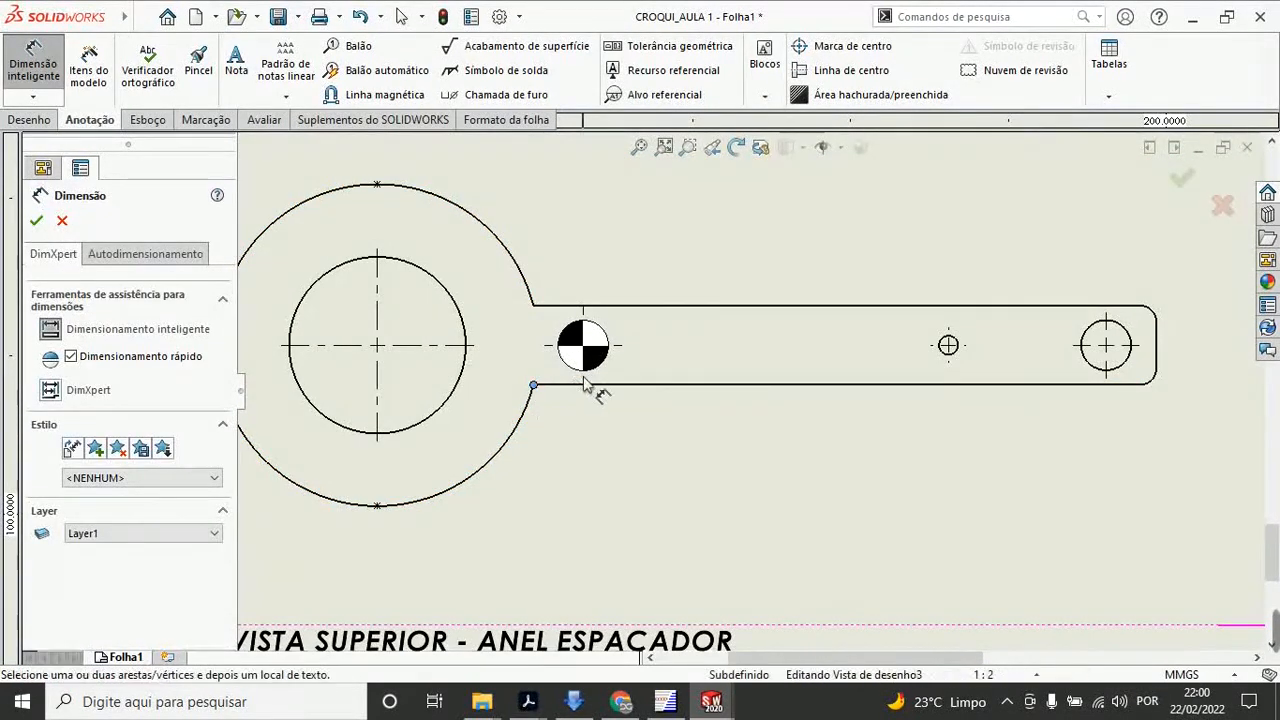
click(578, 358)
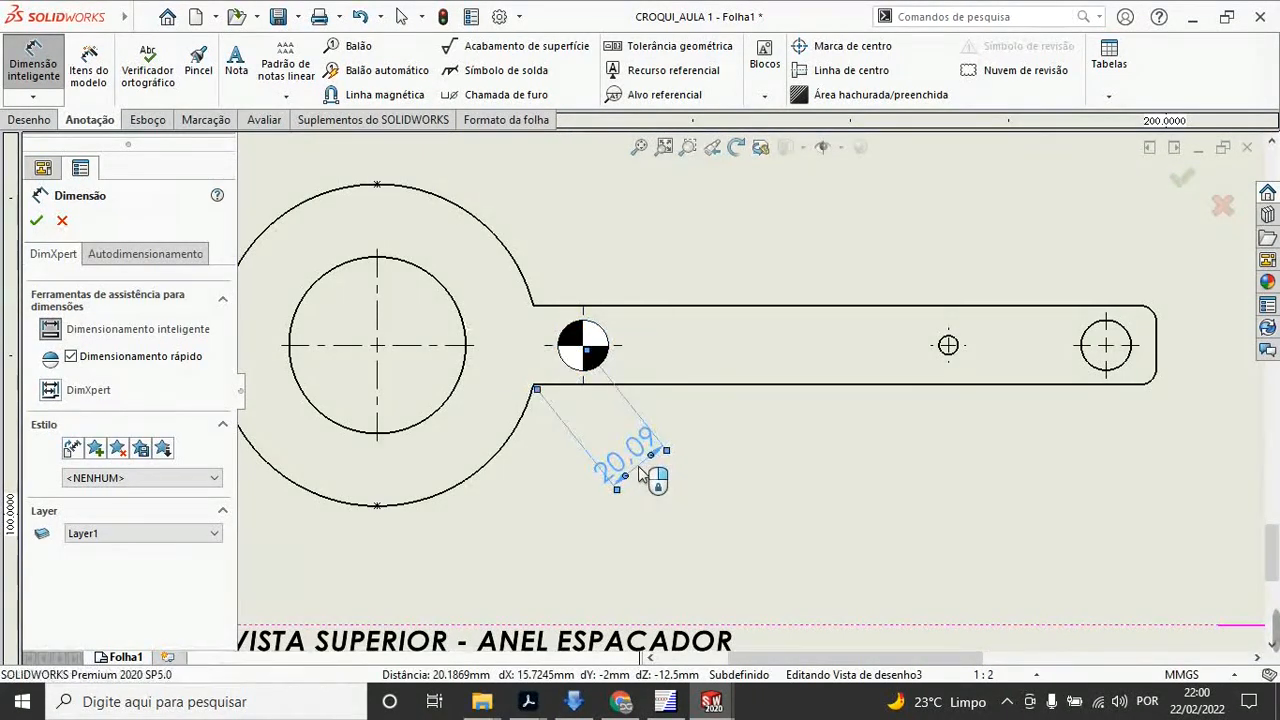
click(650, 466)
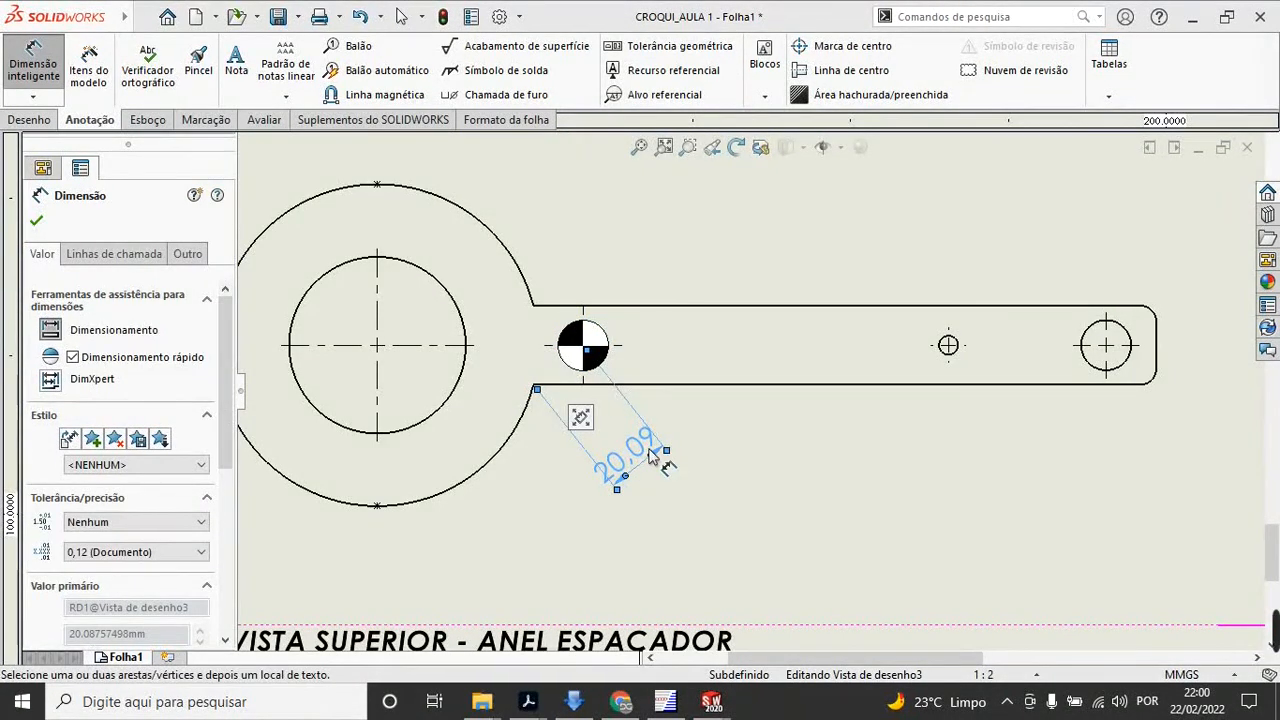
key(Delete)
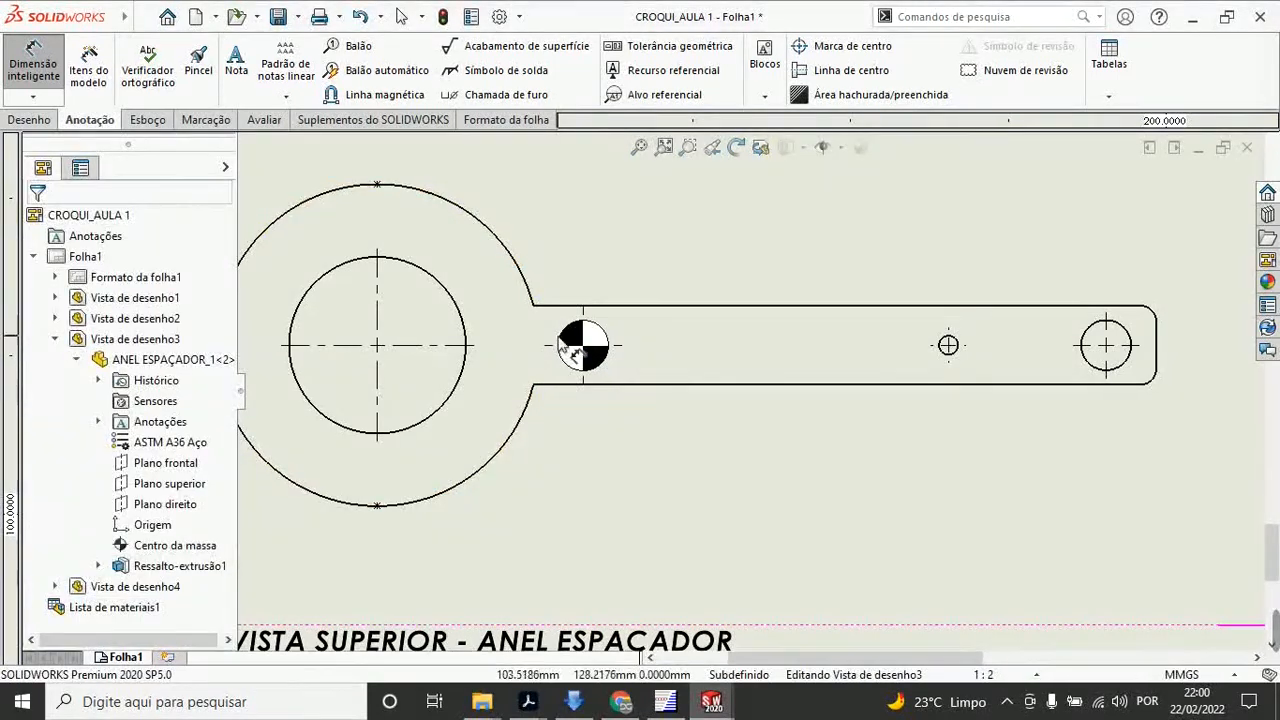
click(533, 386)
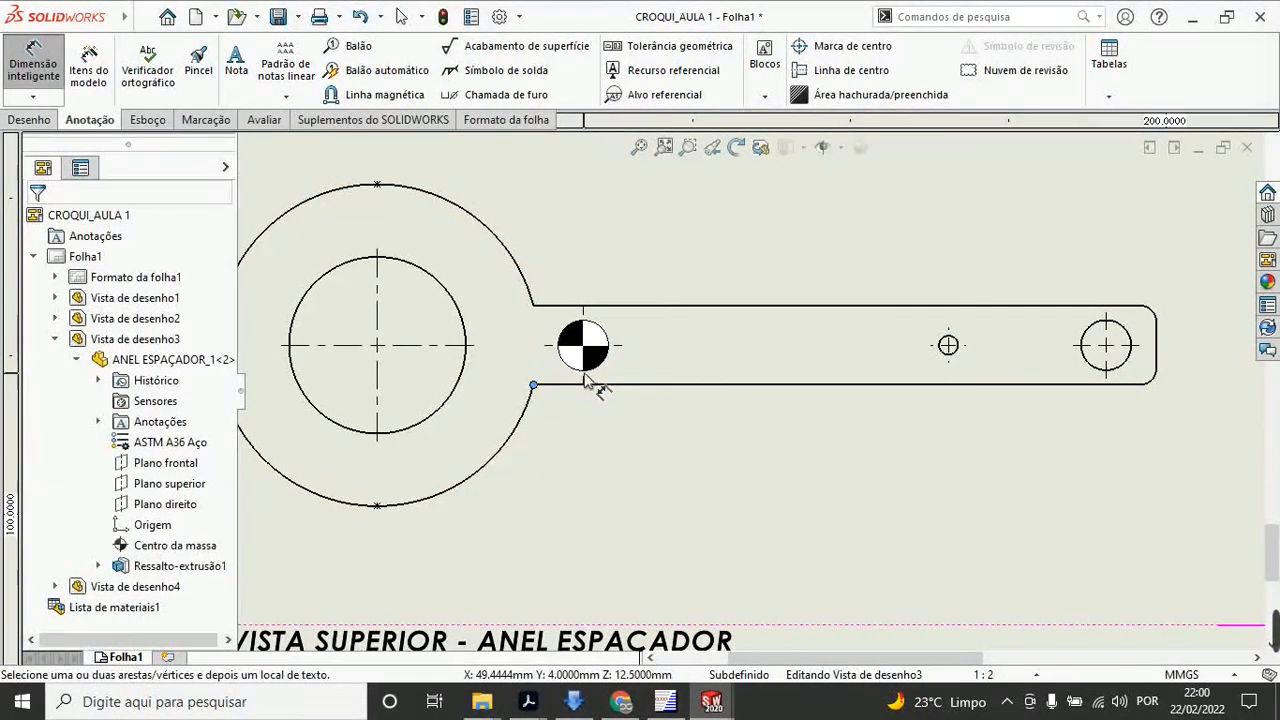
click(588, 370)
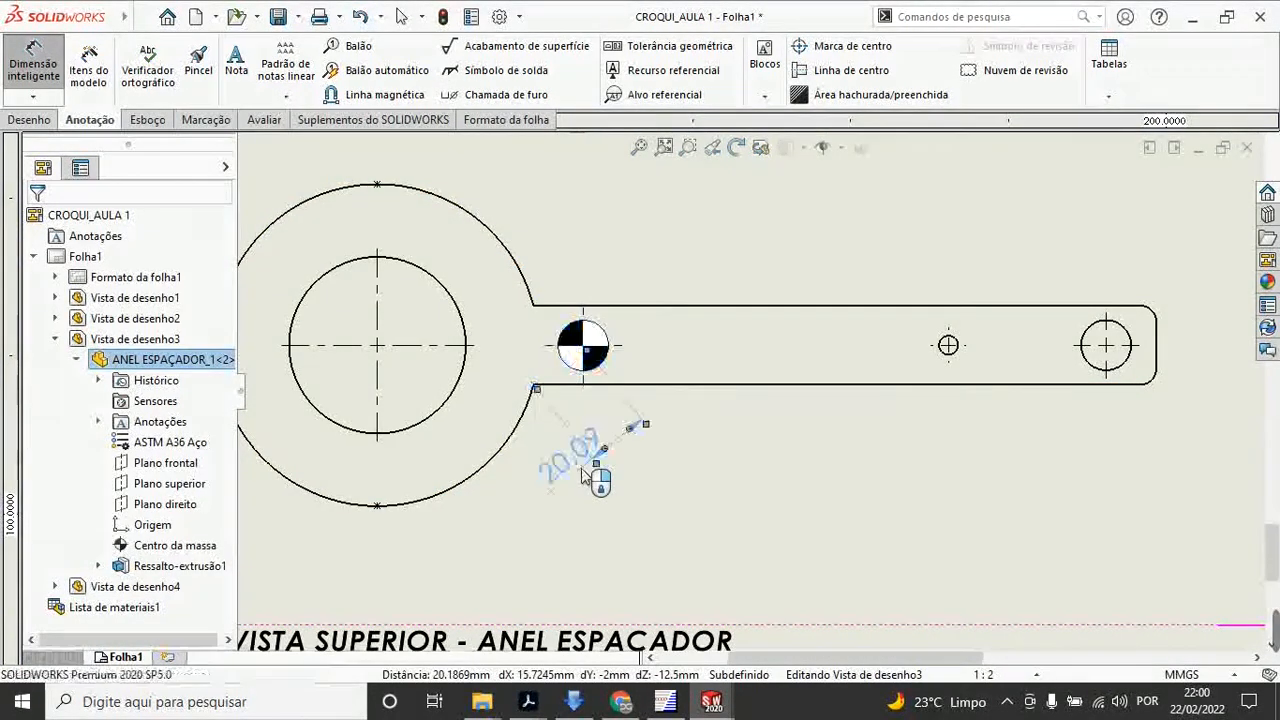
click(585, 476)
key(Delete)
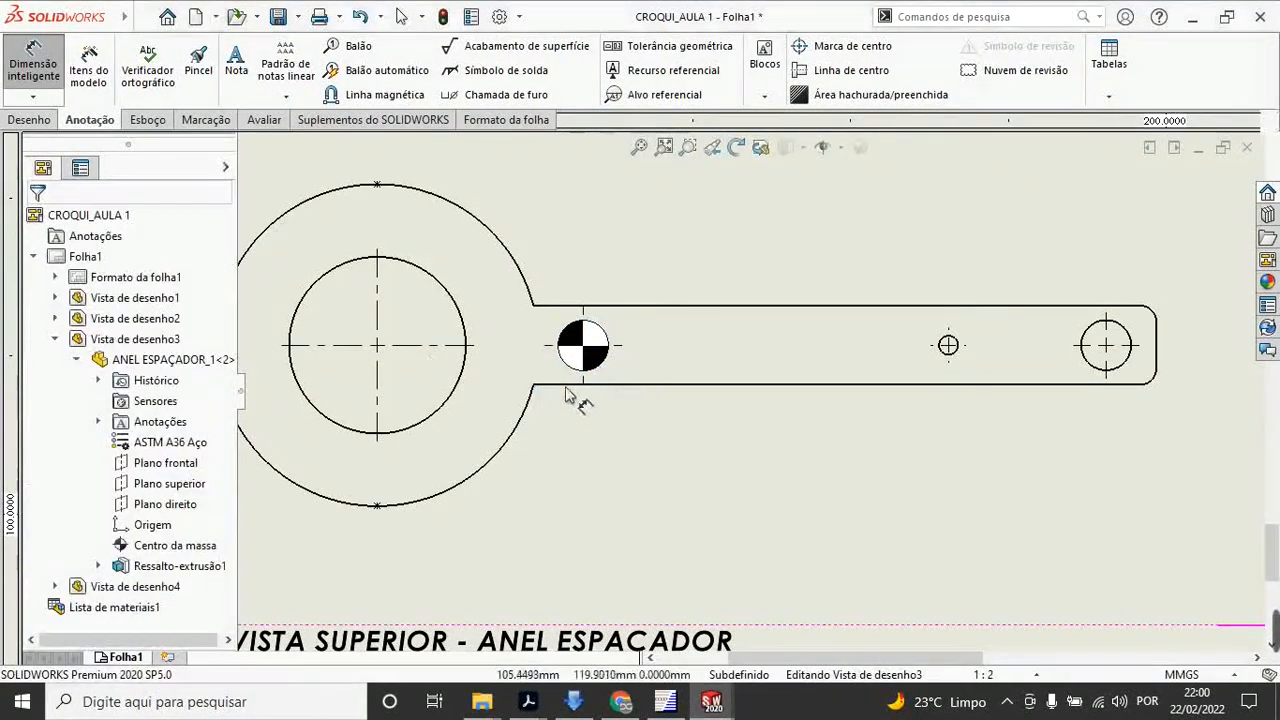
click(585, 362)
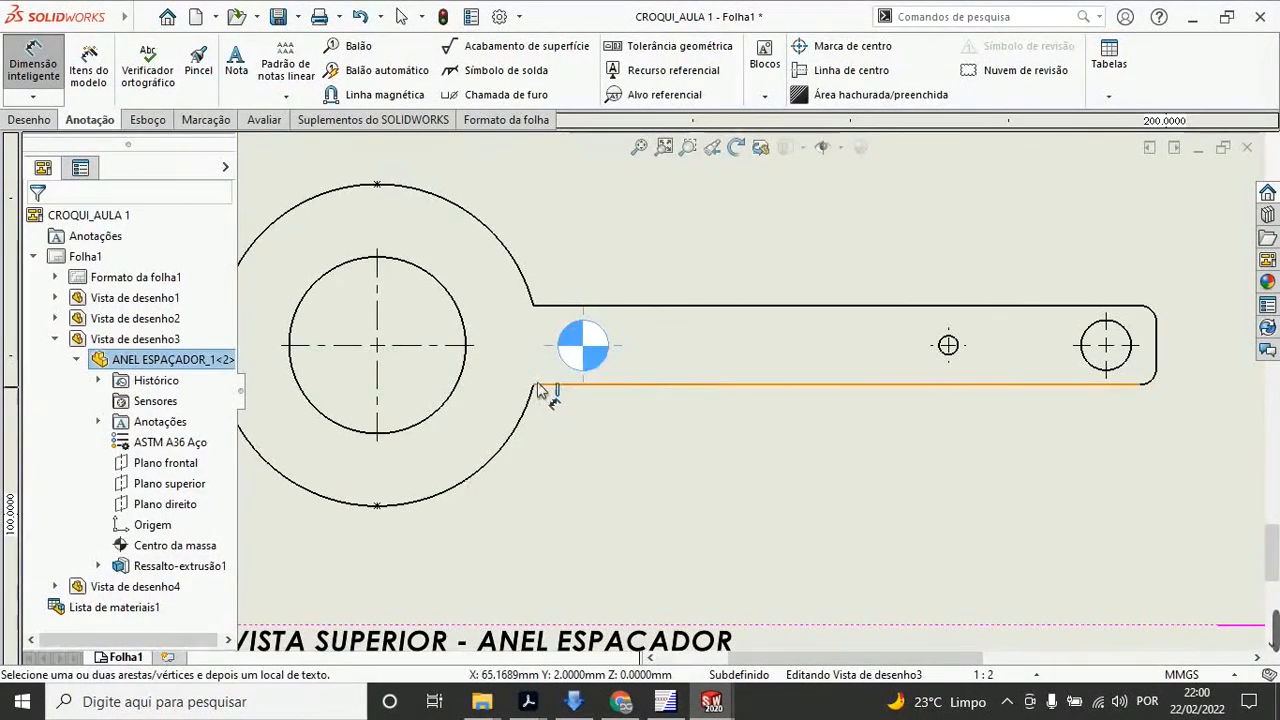
click(535, 390)
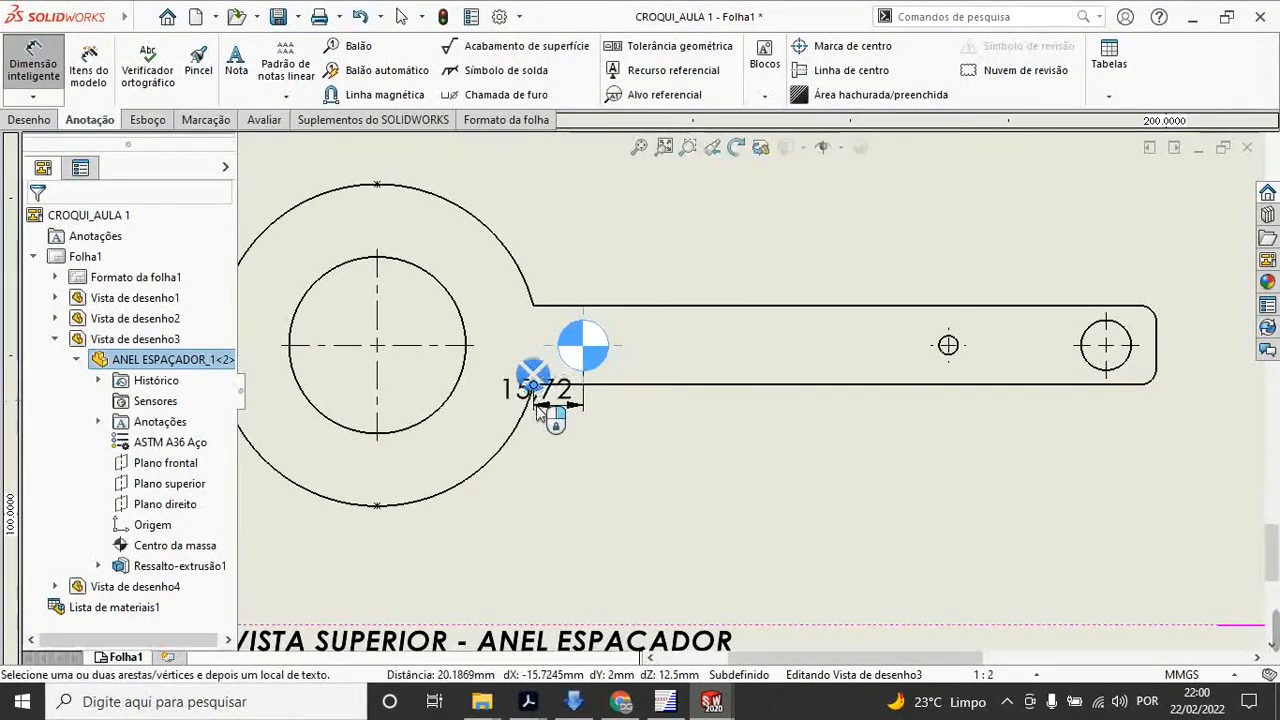
click(563, 470)
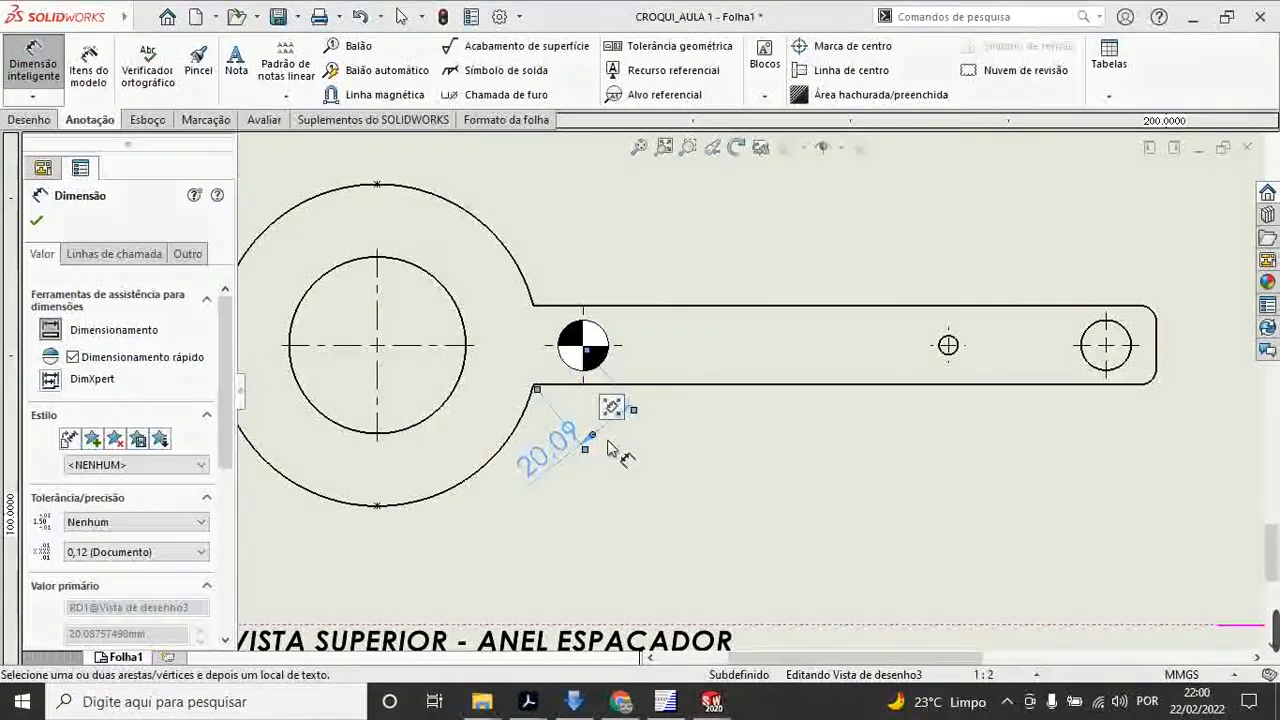
key(Delete)
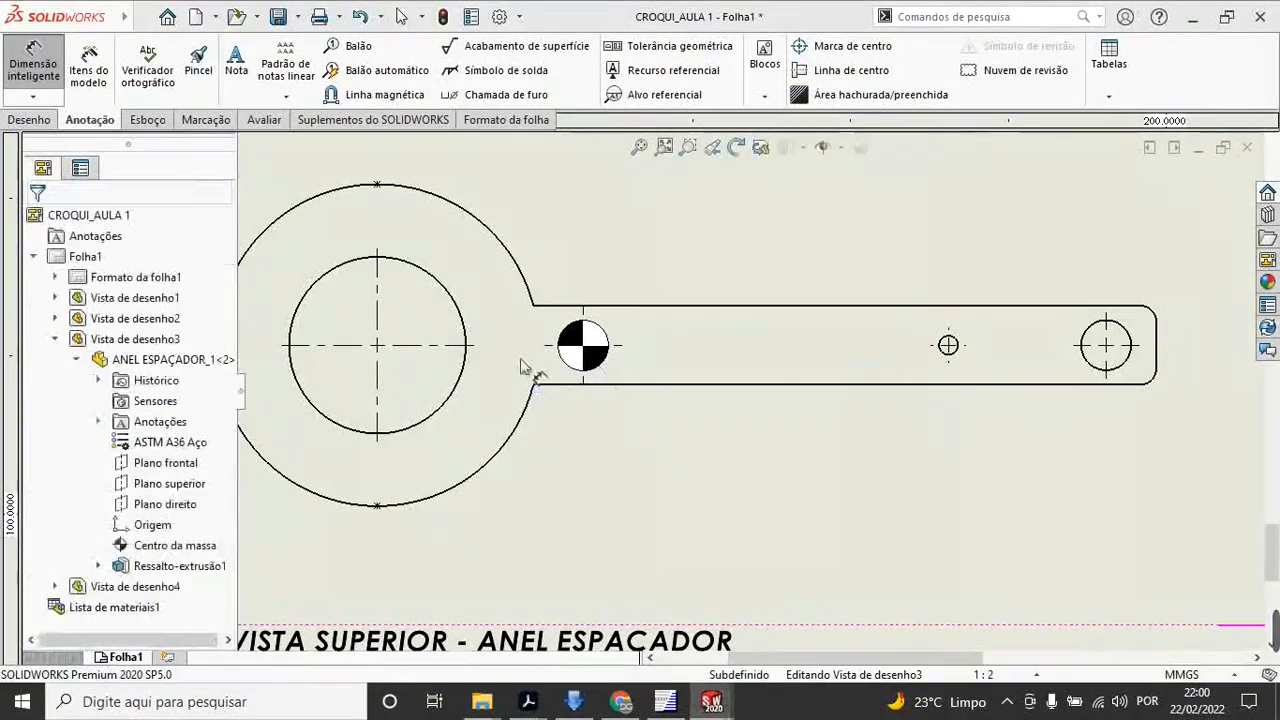
Step: Dimension the horizontal distance from the handle's lower neck corner to the center of mass, placing it just below the handle with offset text
click(589, 364)
click(535, 389)
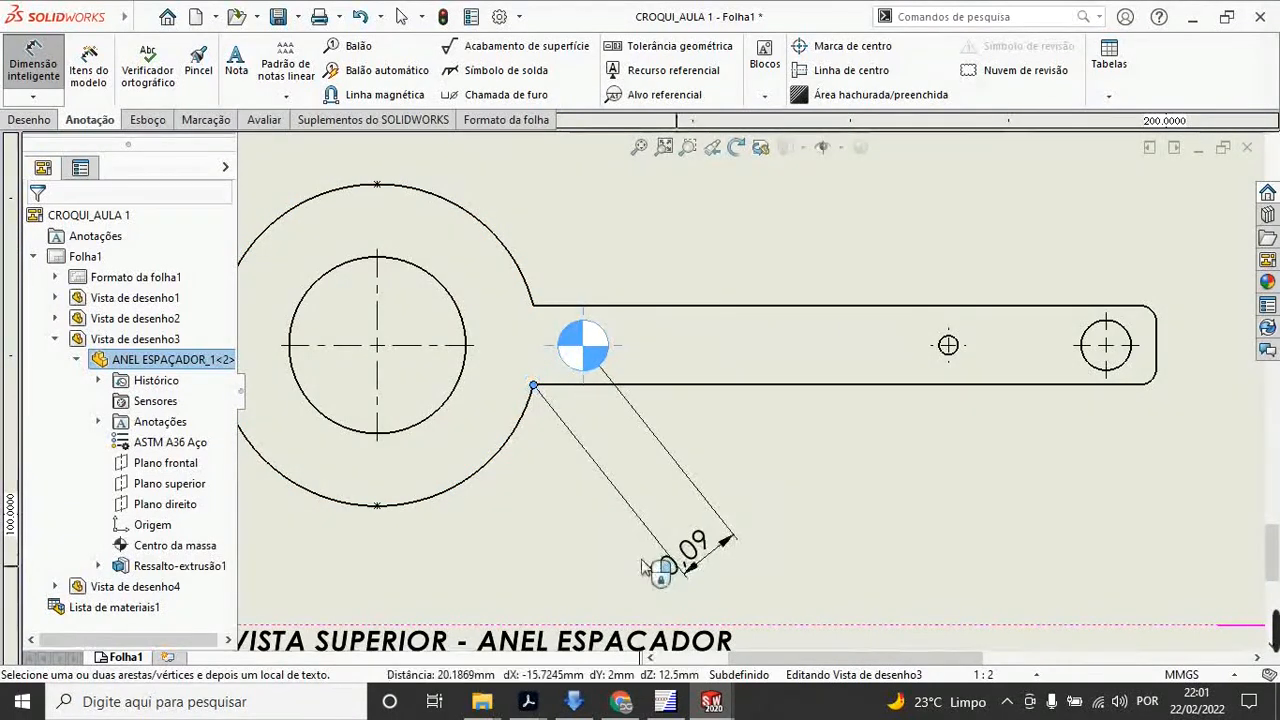
click(552, 558)
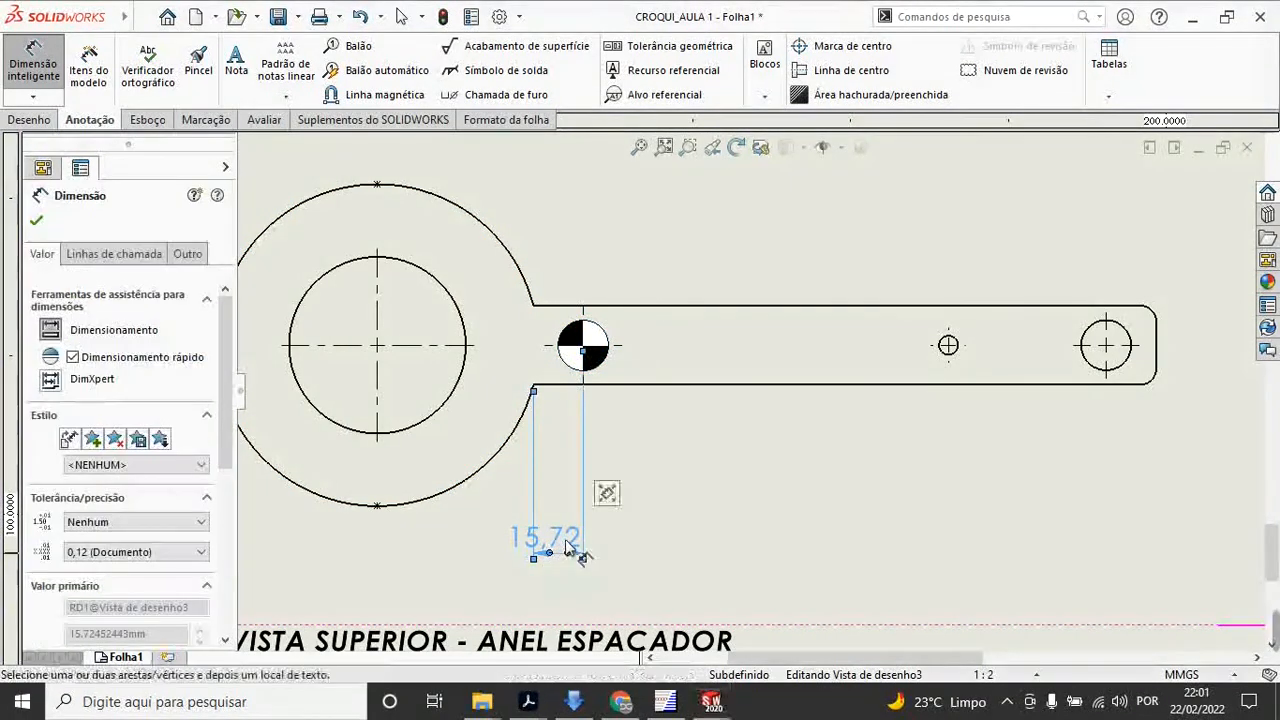
drag(590, 522, 650, 444)
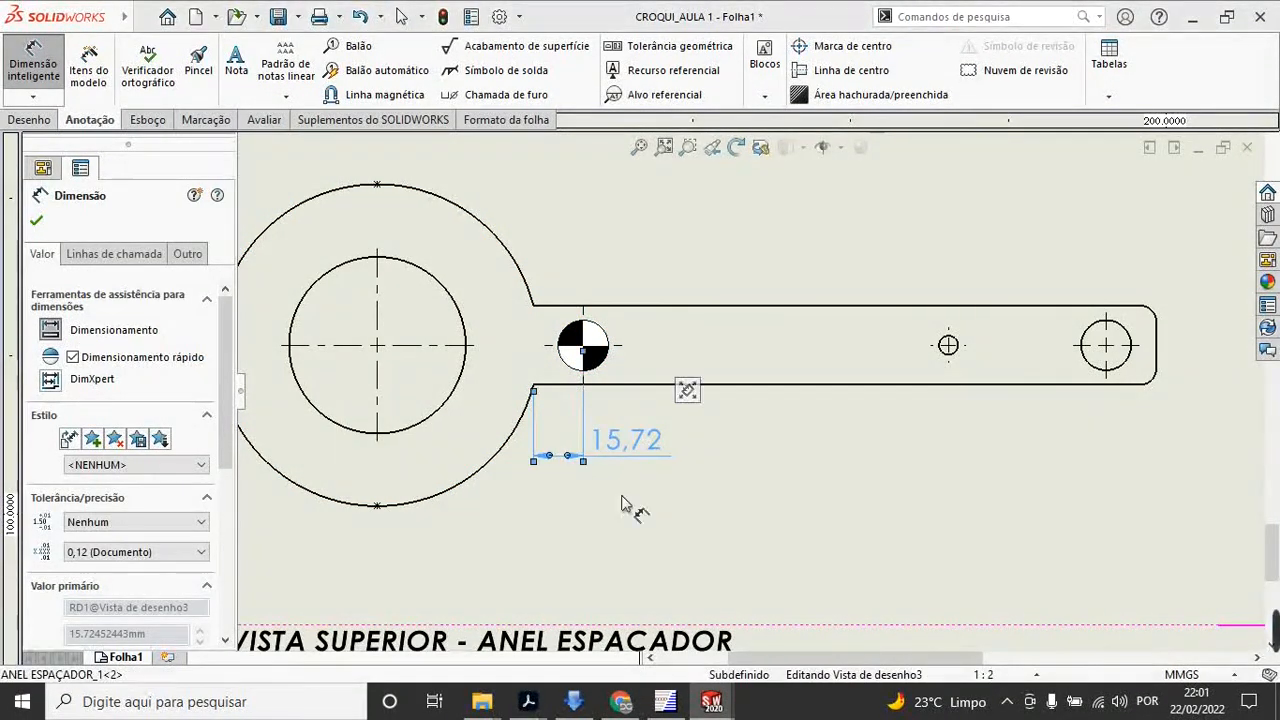
Step: Set the center of mass dimension's precision to Nenhum and keep its arrows inside the extension lines
click(107, 556)
click(97, 577)
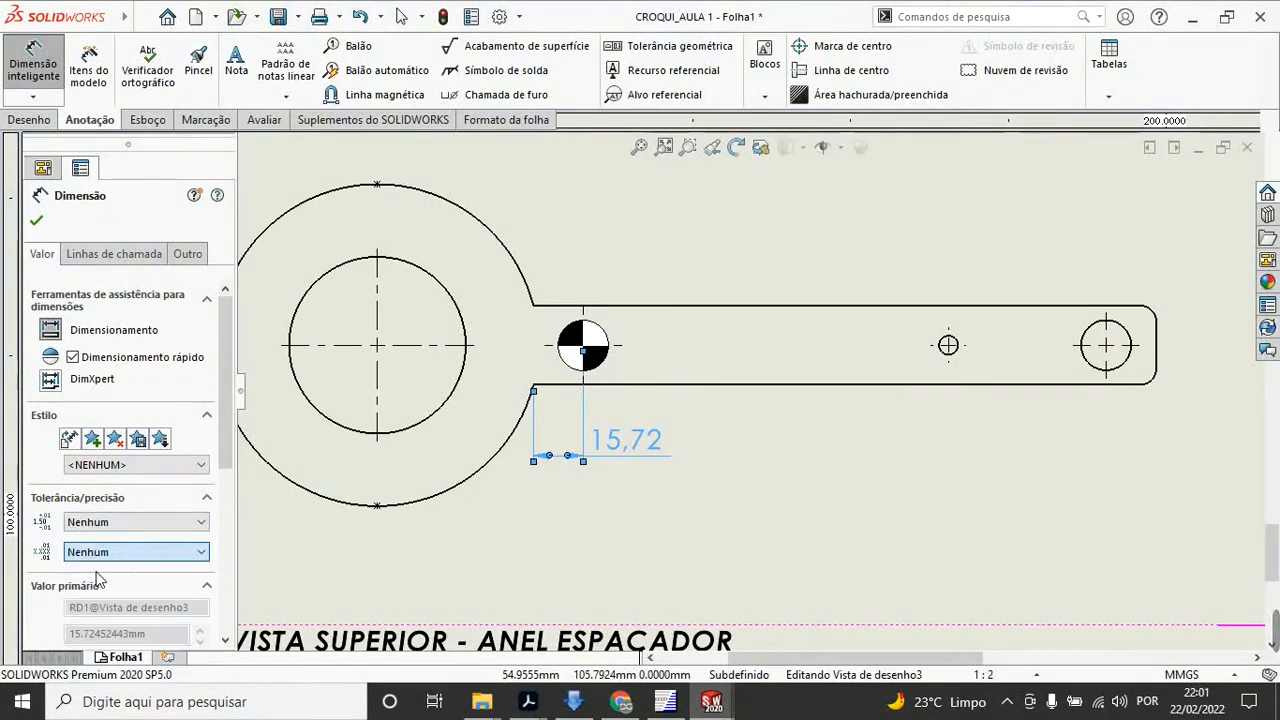
click(118, 256)
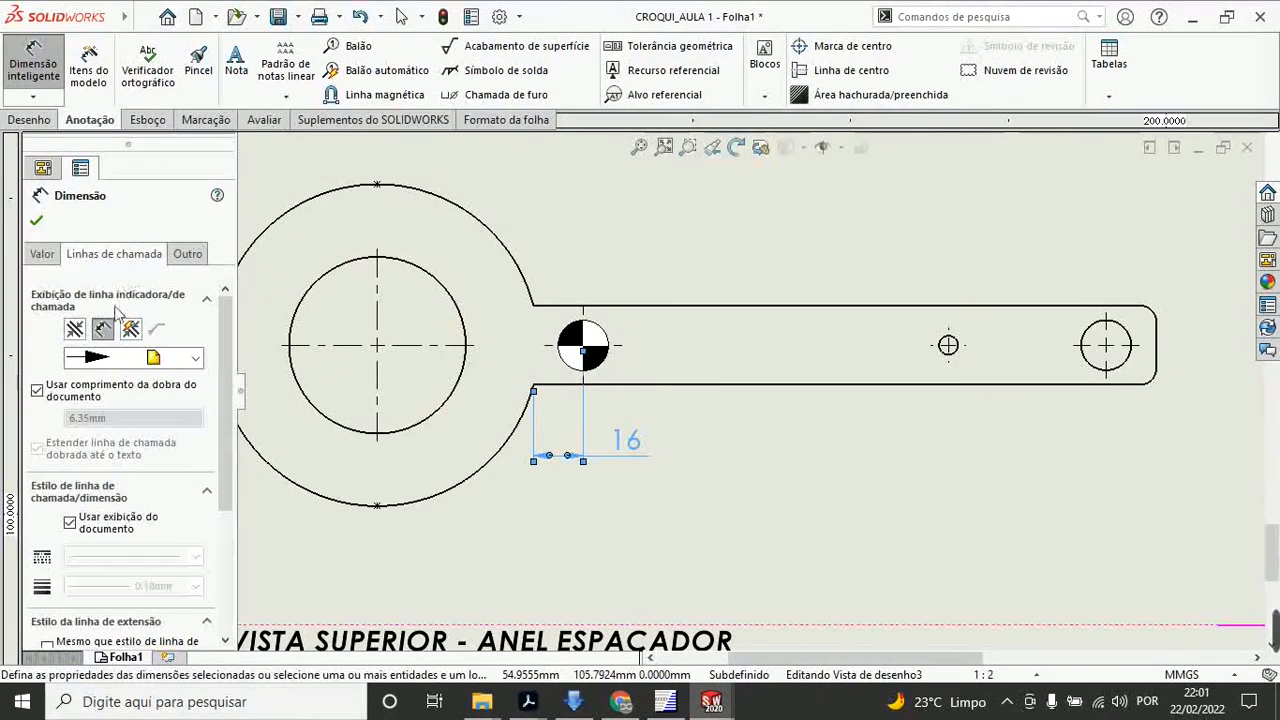
click(74, 330)
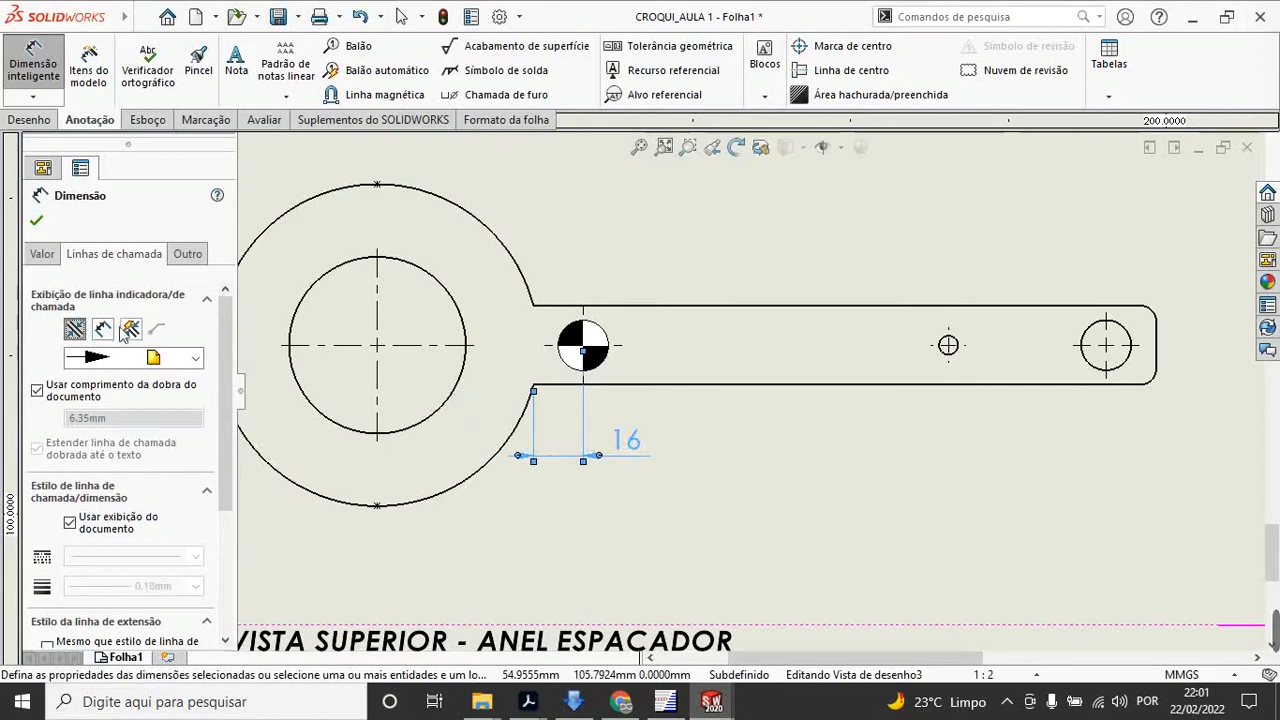
mouse_move(625, 442)
mouse_down()
mouse_move(622, 423)
mouse_move(619, 435)
mouse_up()
scroll(780, 503, up, 2)
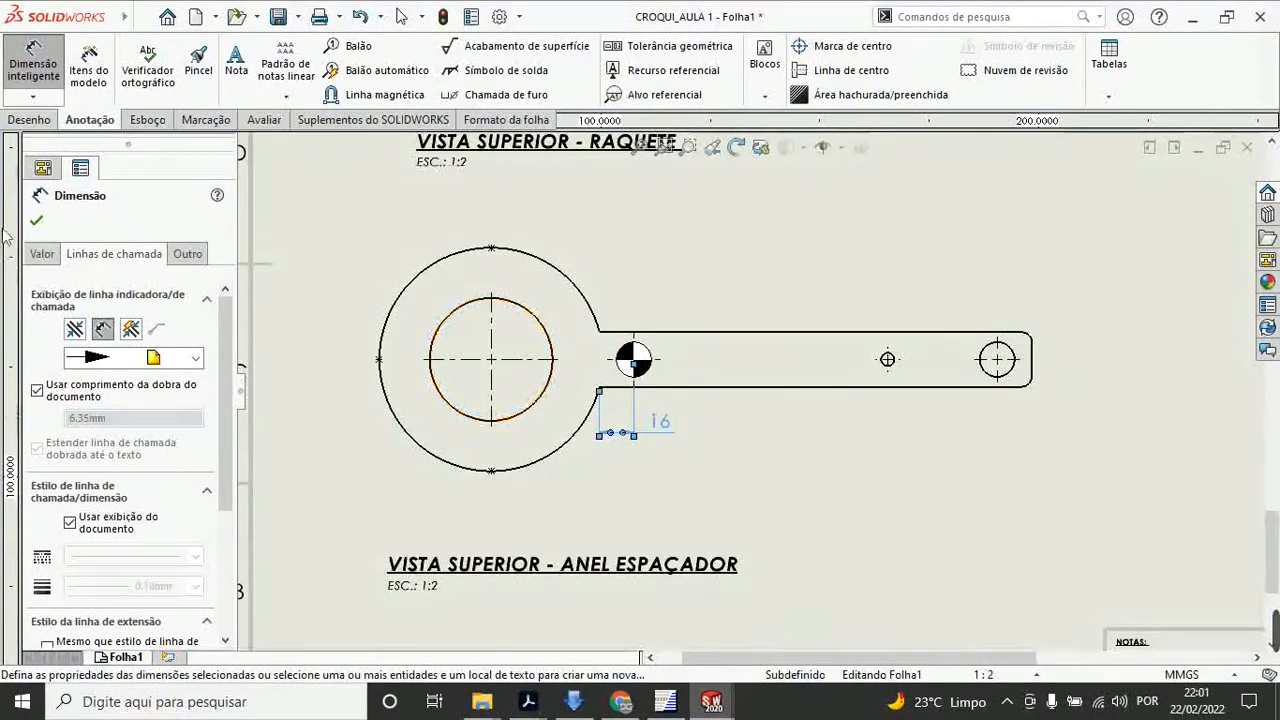
click(37, 222)
Step: Examine the dimensioned top views across the sheet and the item rows of the bill of materials
scroll(800, 394, up, 3)
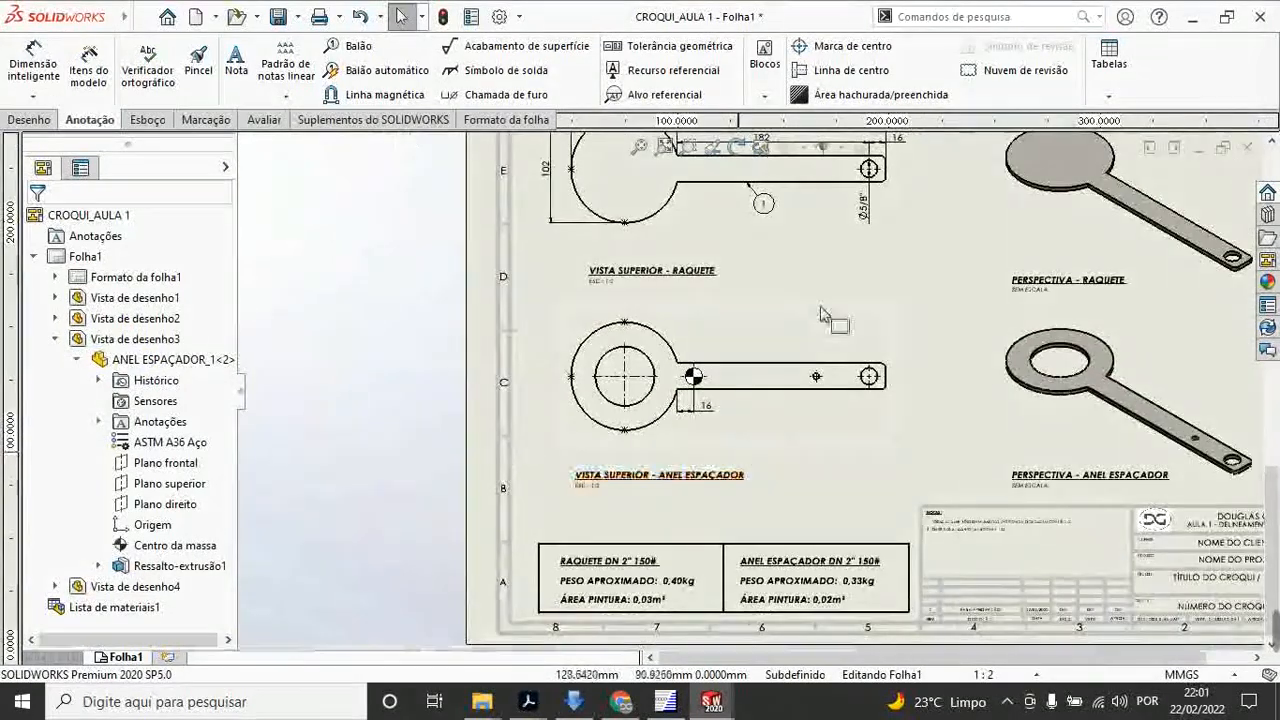
scroll(790, 190, down, 3)
scroll(788, 190, up, 1)
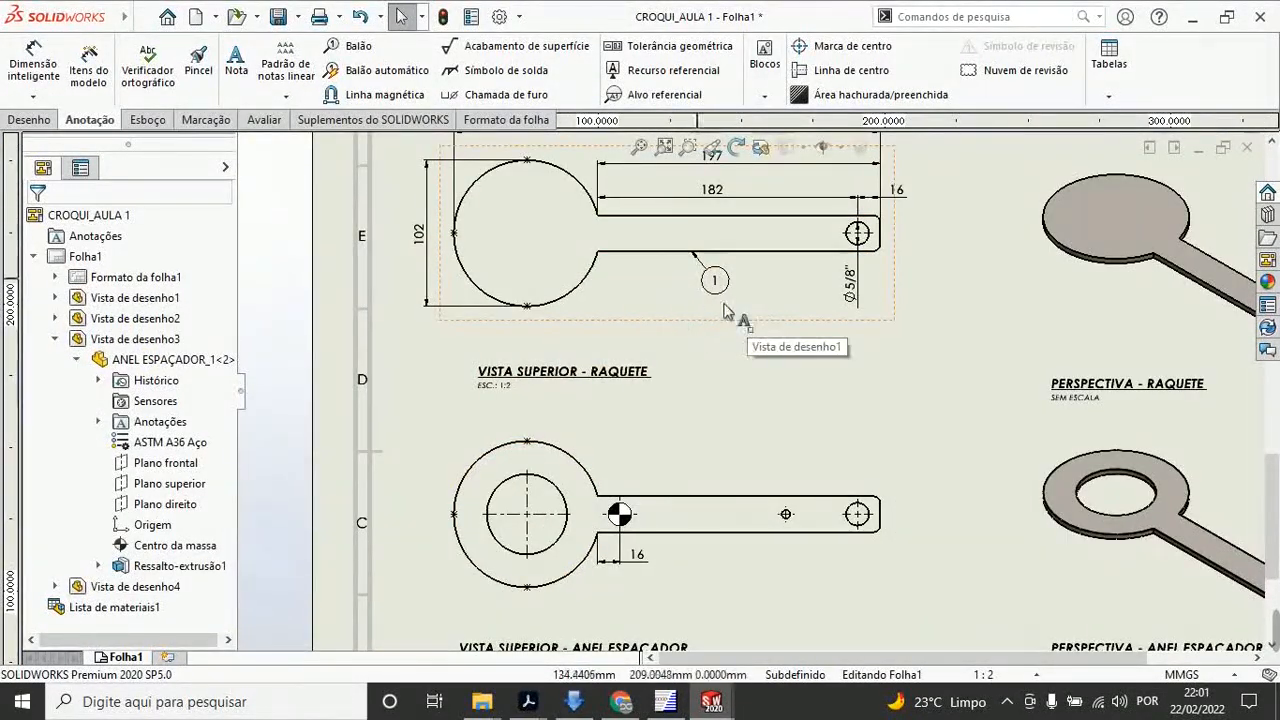
scroll(860, 320, up, 4)
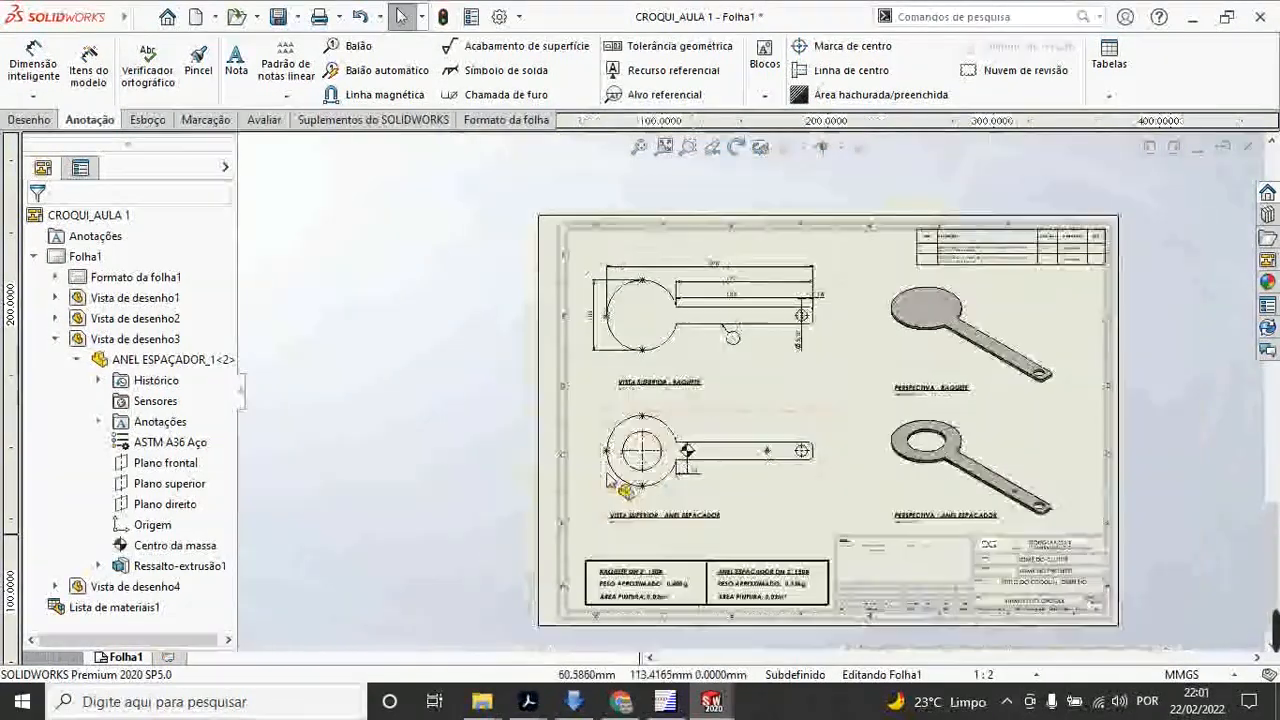
scroll(862, 319, down, 5)
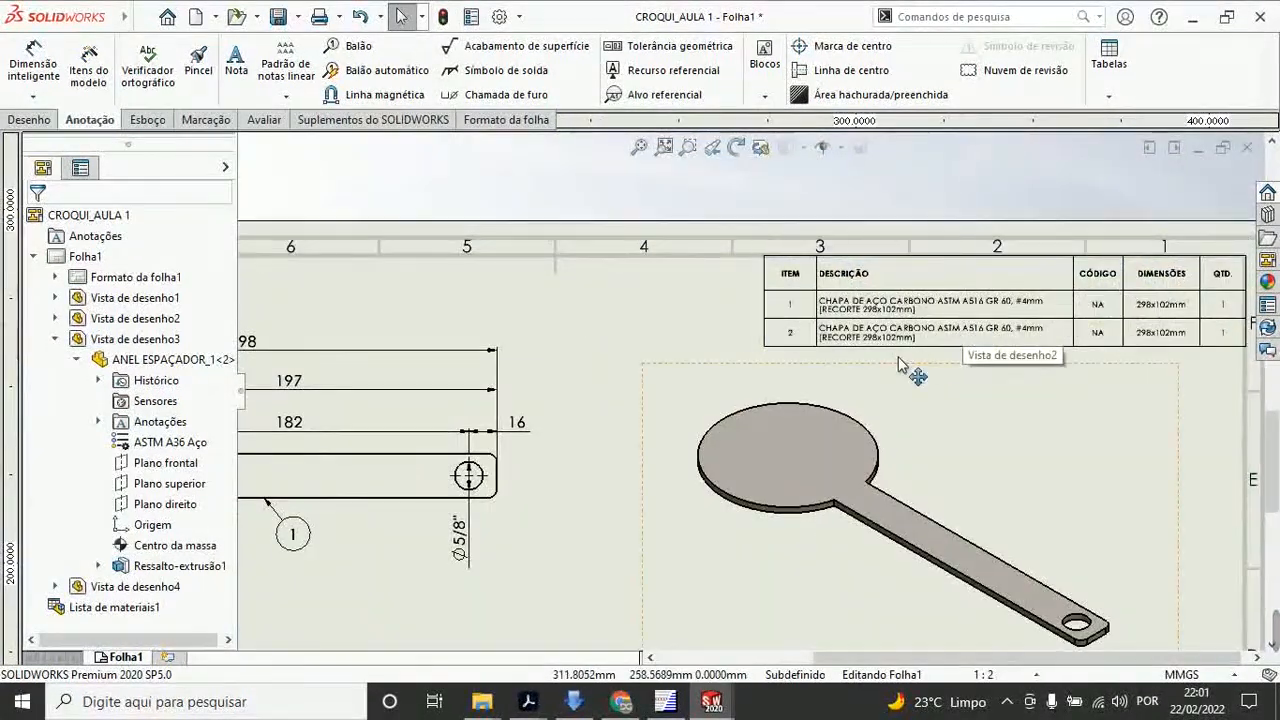
Step: Switch to the CROQUI.pdf reference sheet in Adobe Acrobat
mouse_move(528, 700)
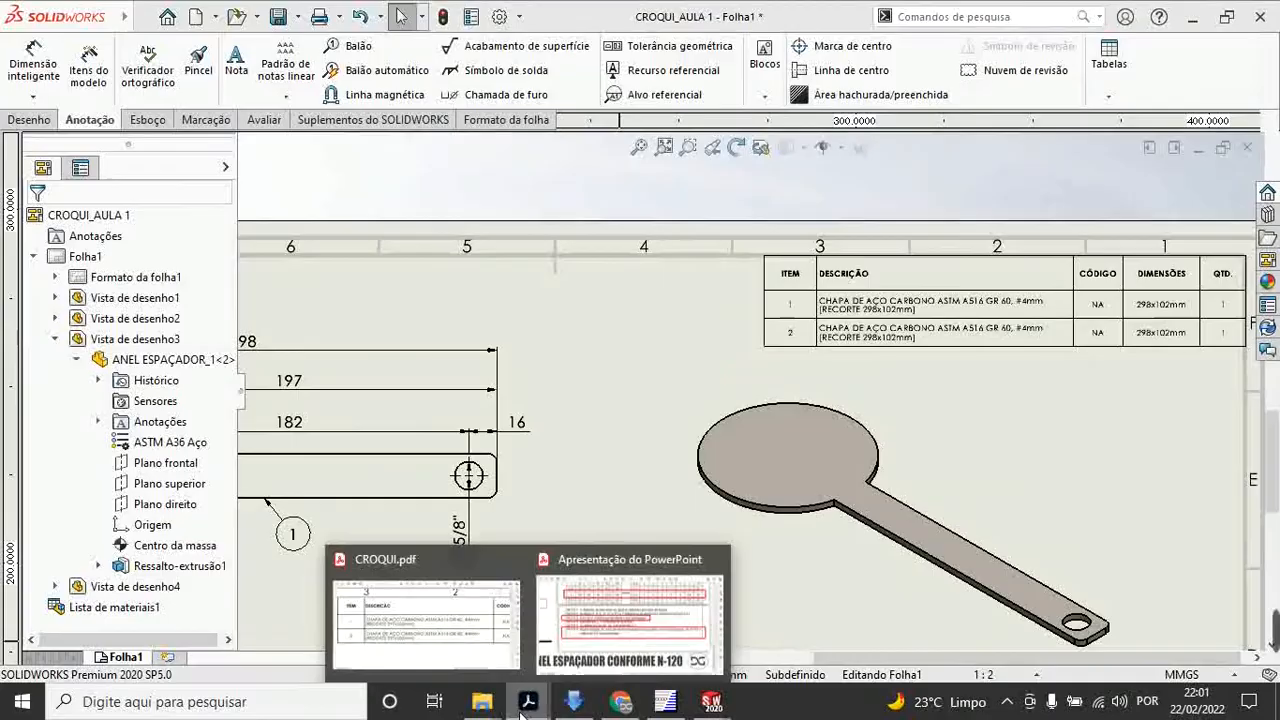
click(465, 640)
click(26, 31)
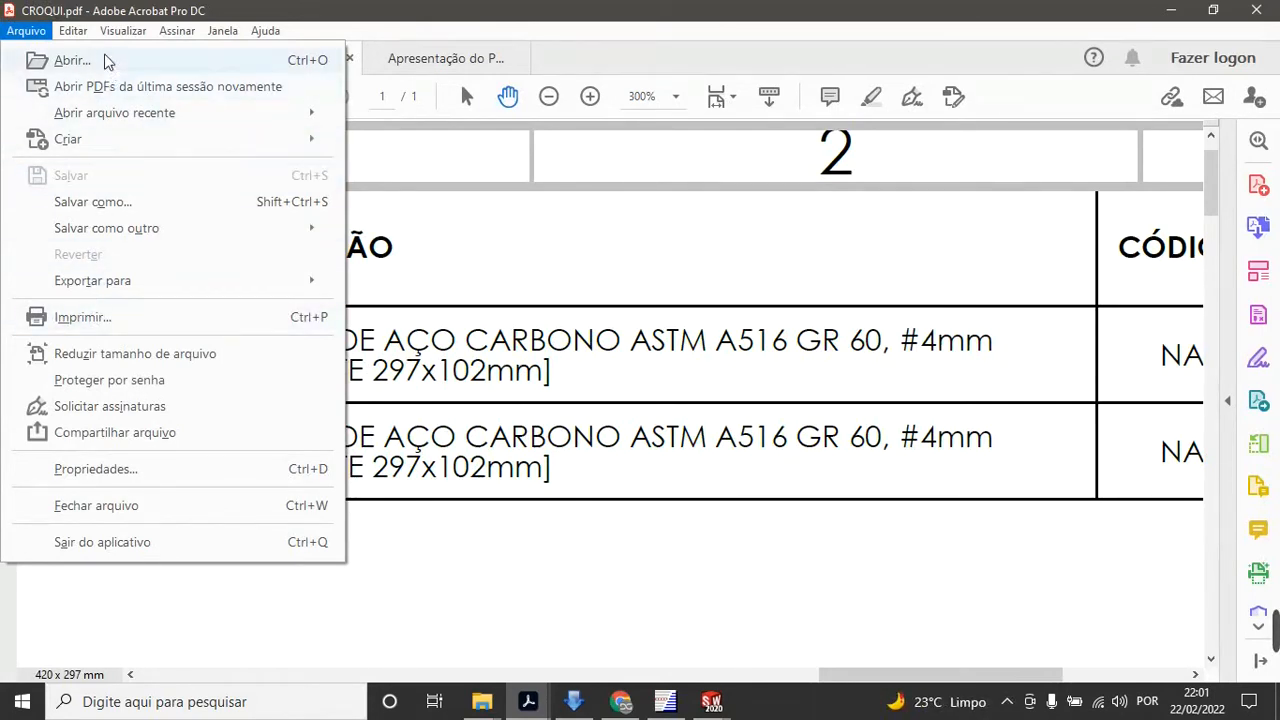
click(70, 63)
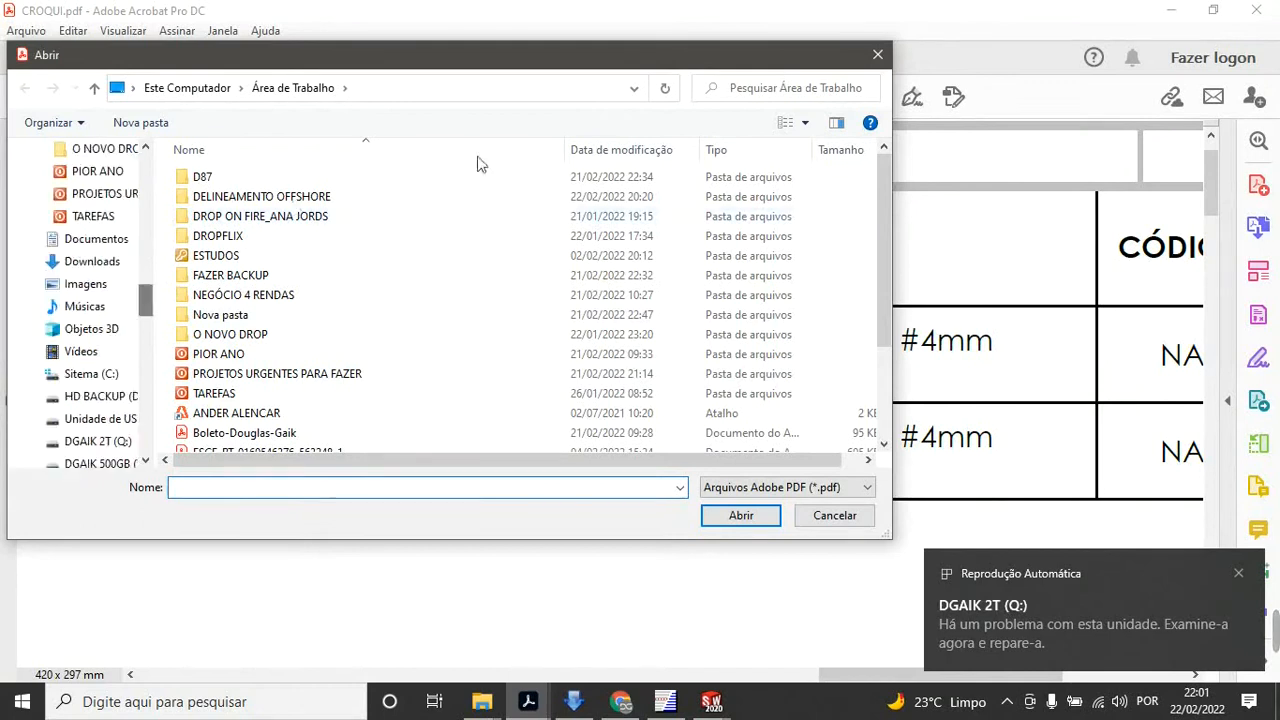
click(876, 56)
click(1012, 620)
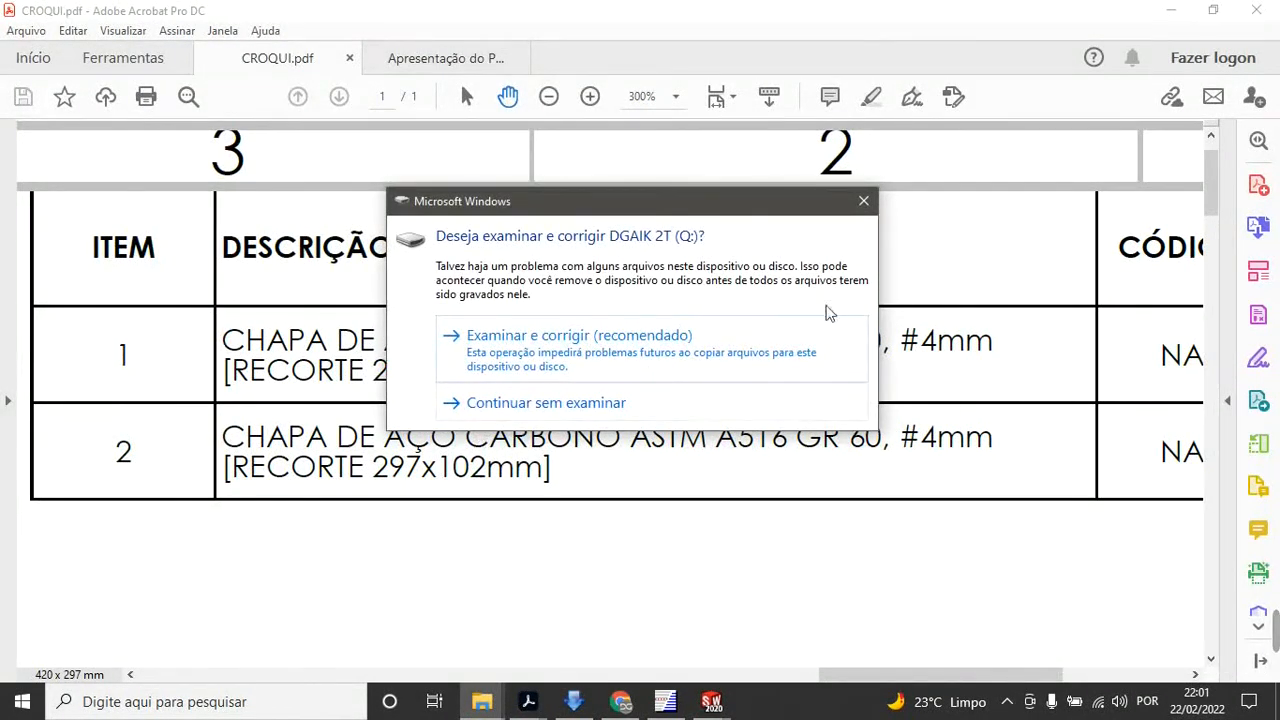
click(864, 201)
Step: Switch to Chrome and download the "Volume 1: de N-0002 a N-1993" standards zip, saving it to Área de Trabalho
click(621, 701)
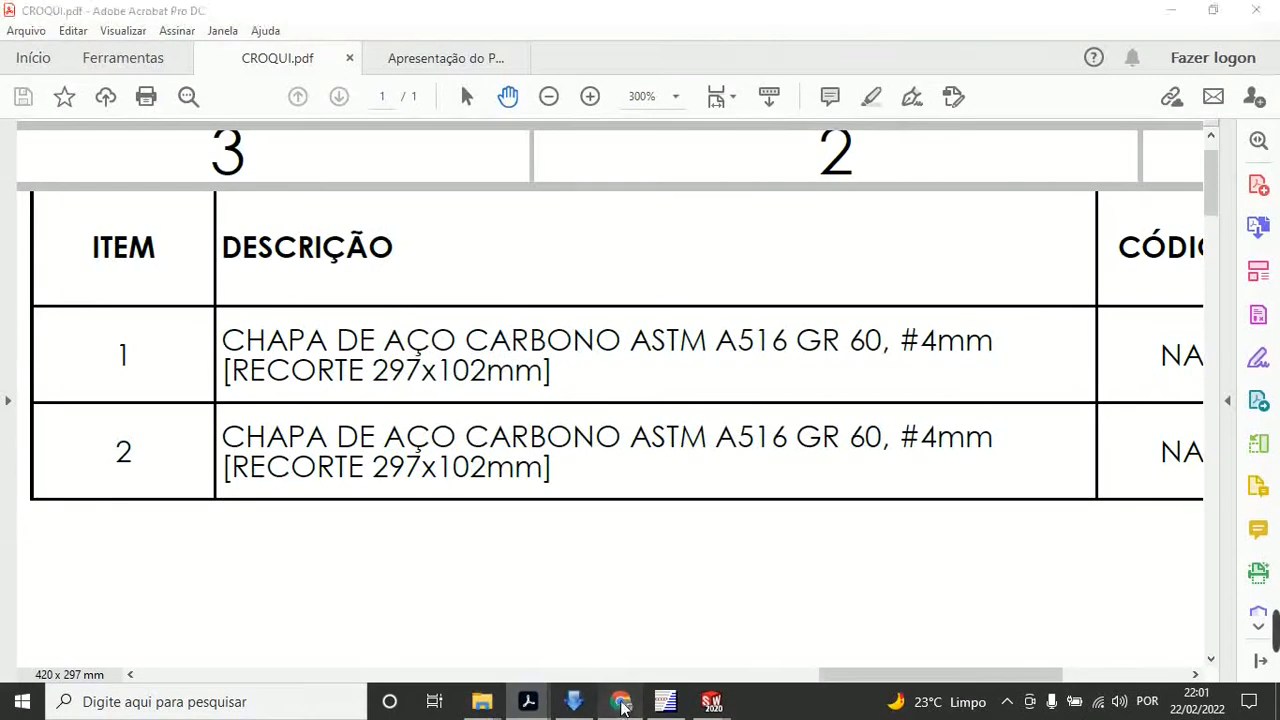
click(886, 420)
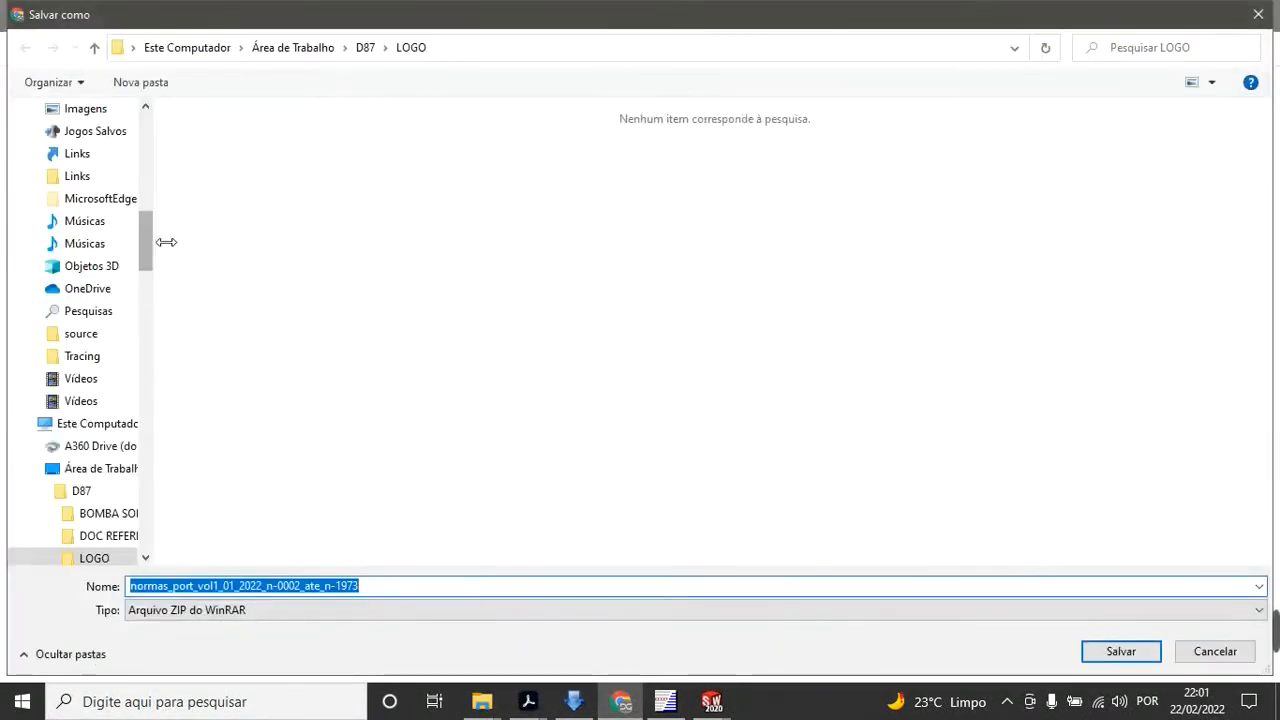
drag(149, 231, 149, 86)
click(88, 134)
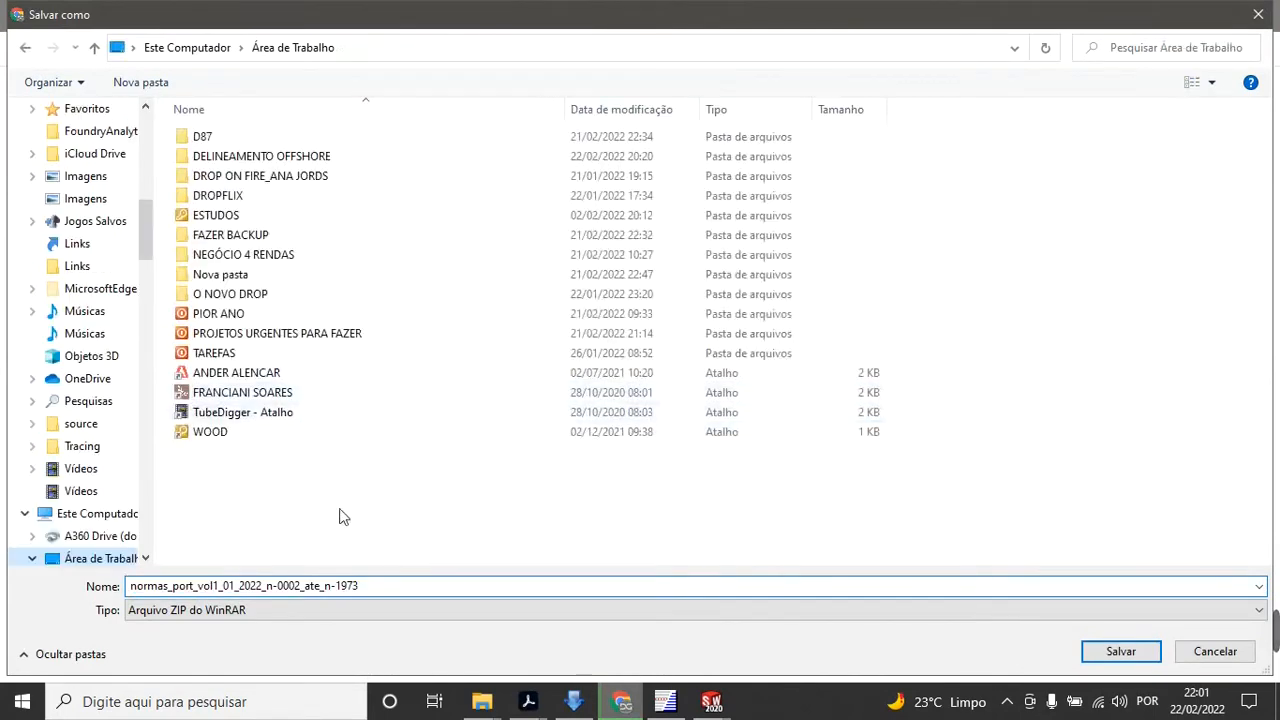
click(1121, 651)
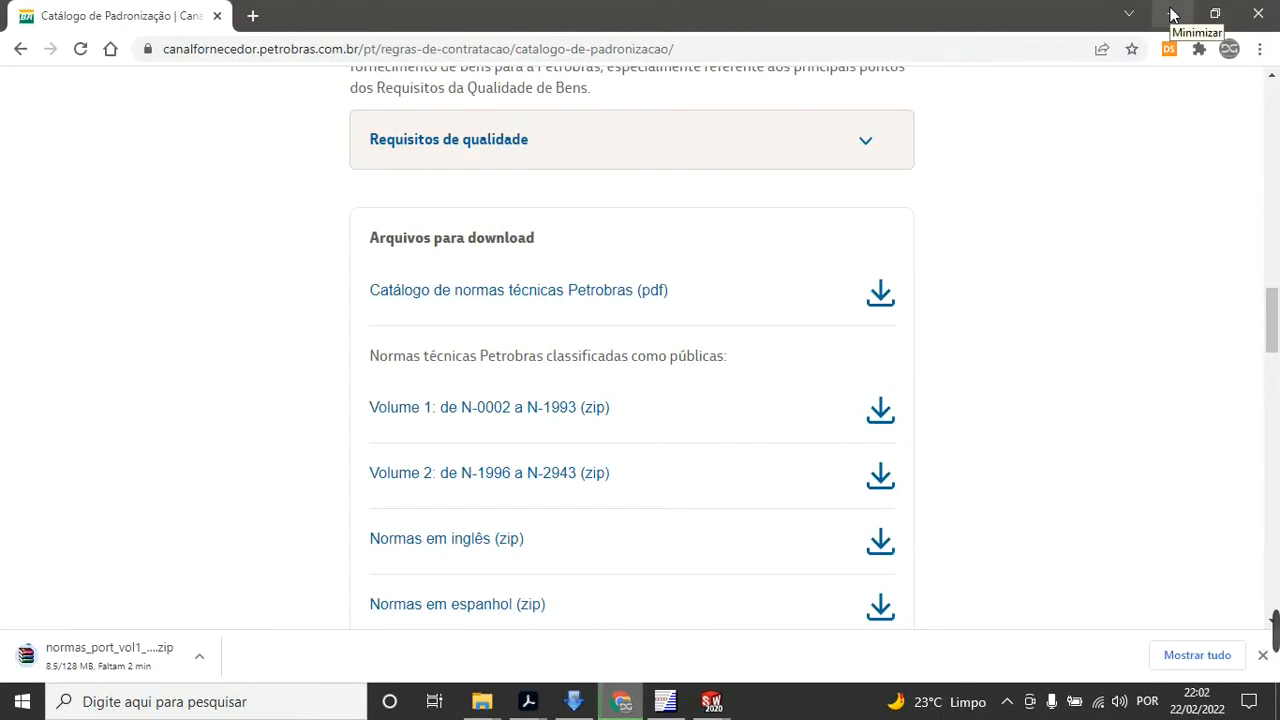
Step: Set the standards zip to open once downloaded, then pause its download and return to CROQUI.pdf in Acrobat
click(199, 656)
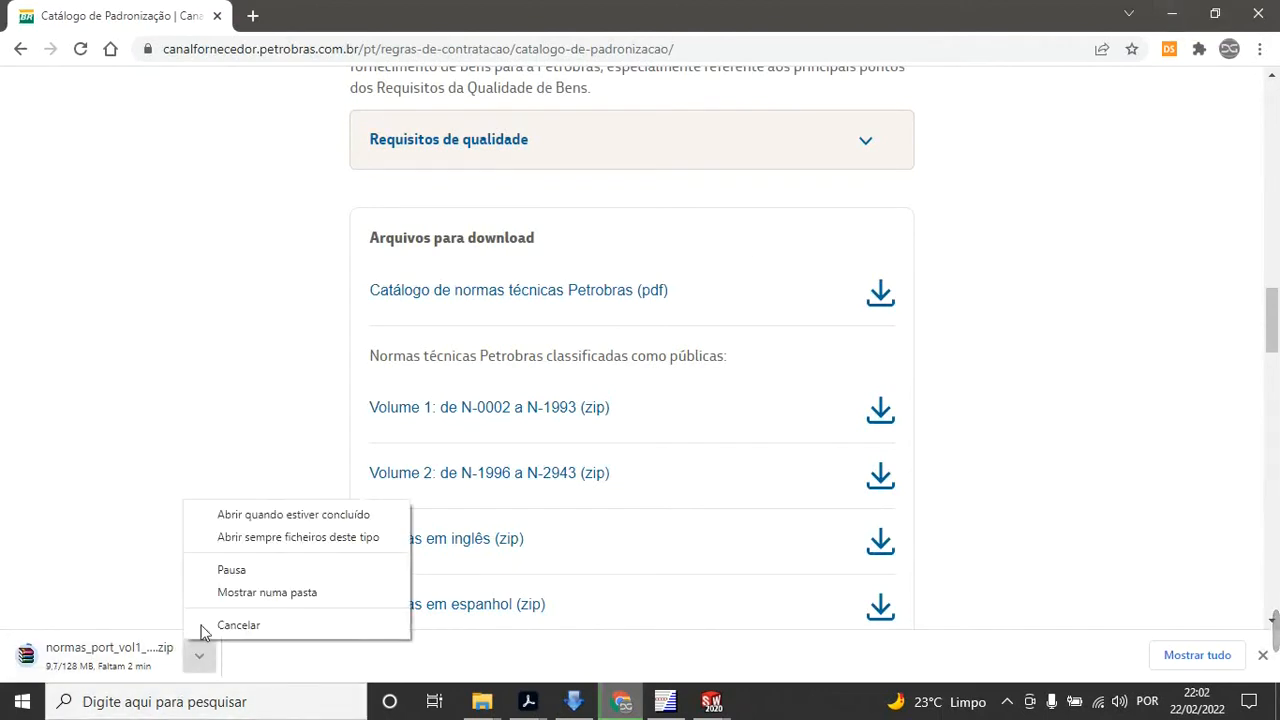
click(259, 512)
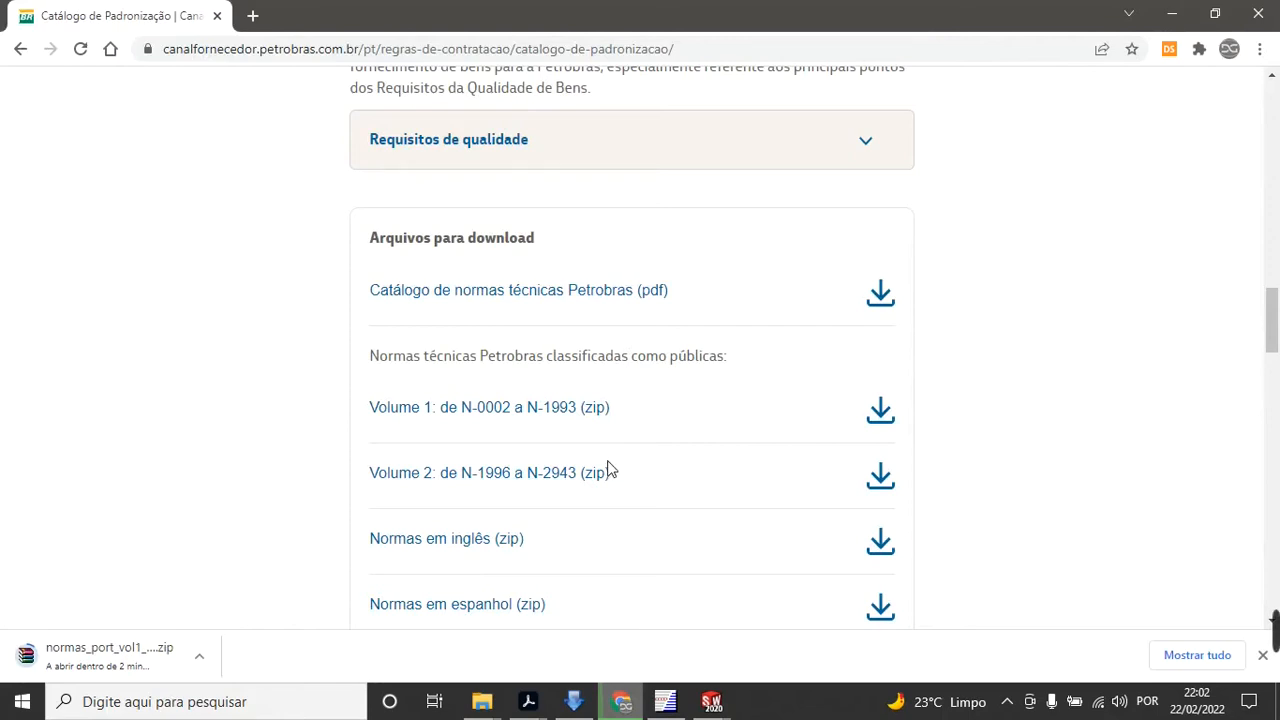
click(199, 662)
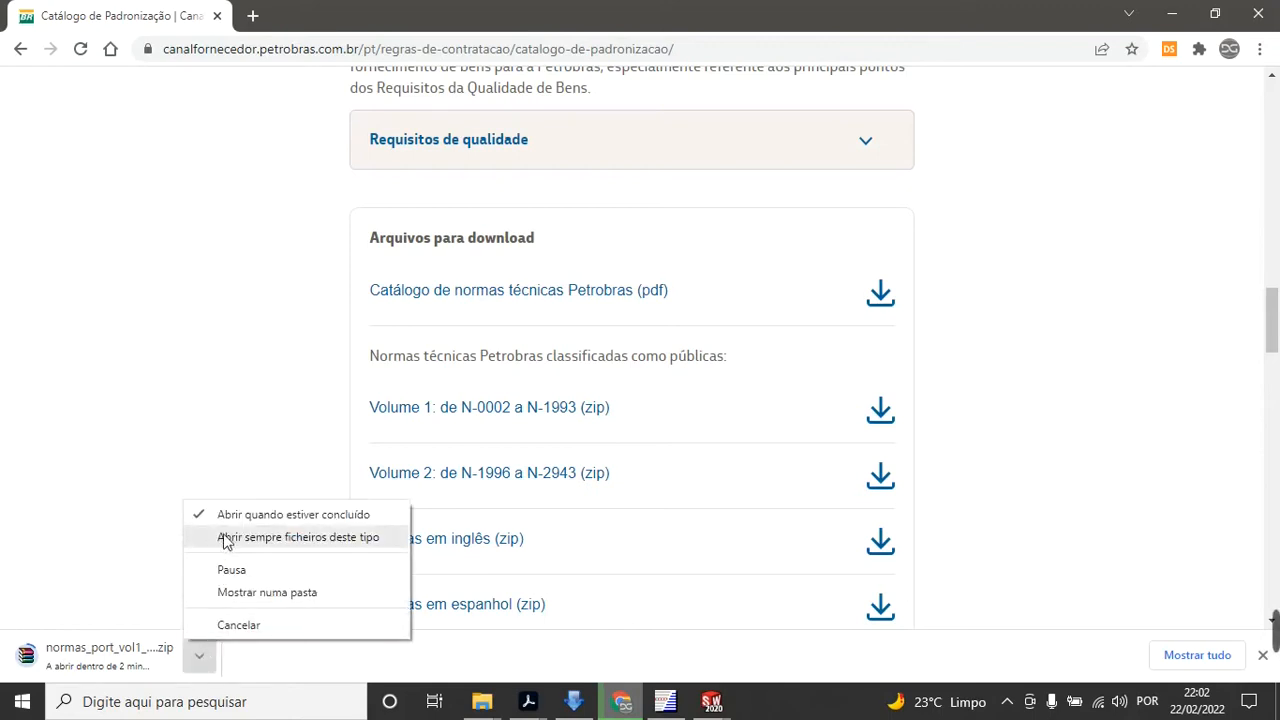
click(224, 570)
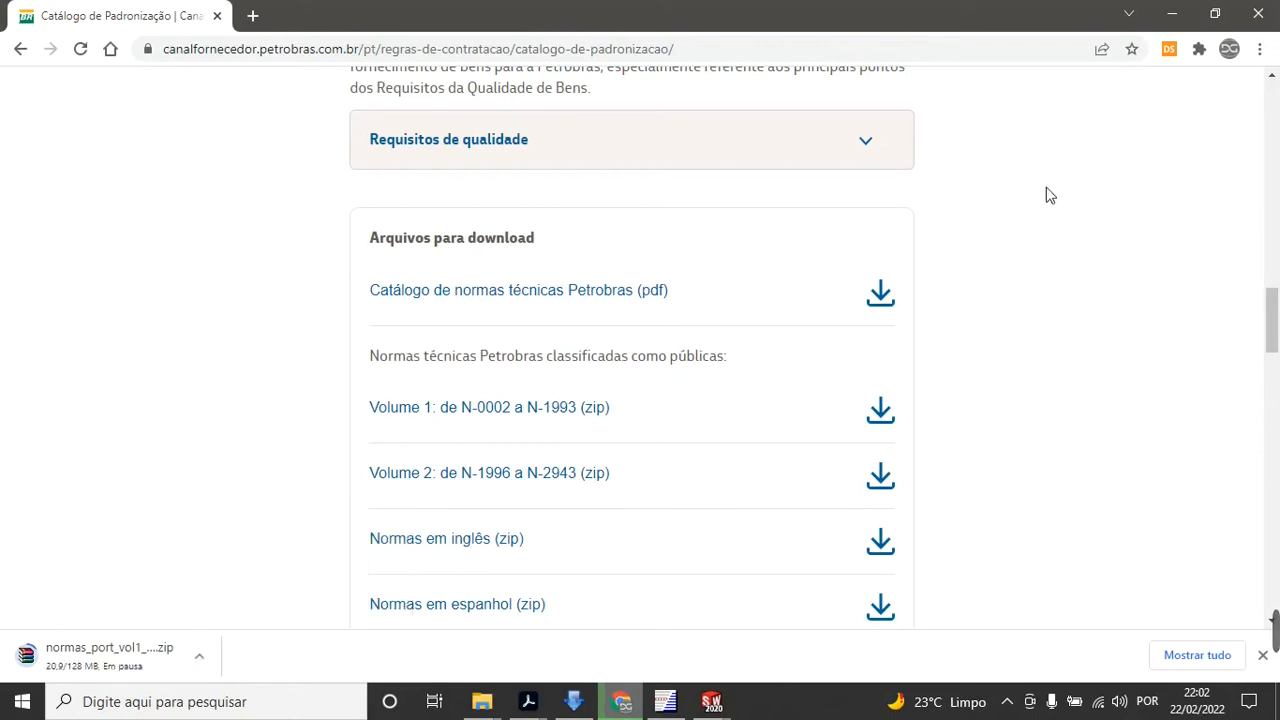
click(1172, 14)
drag(768, 477, 634, 480)
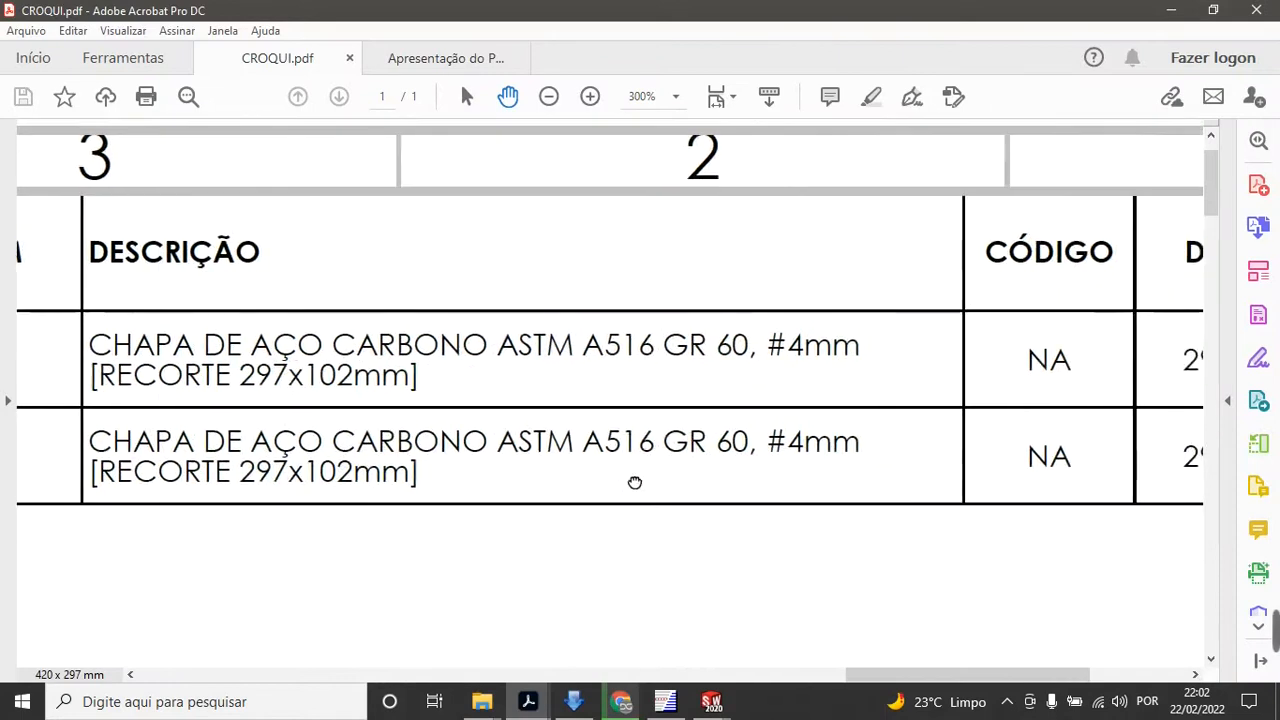
drag(121, 368, 217, 375)
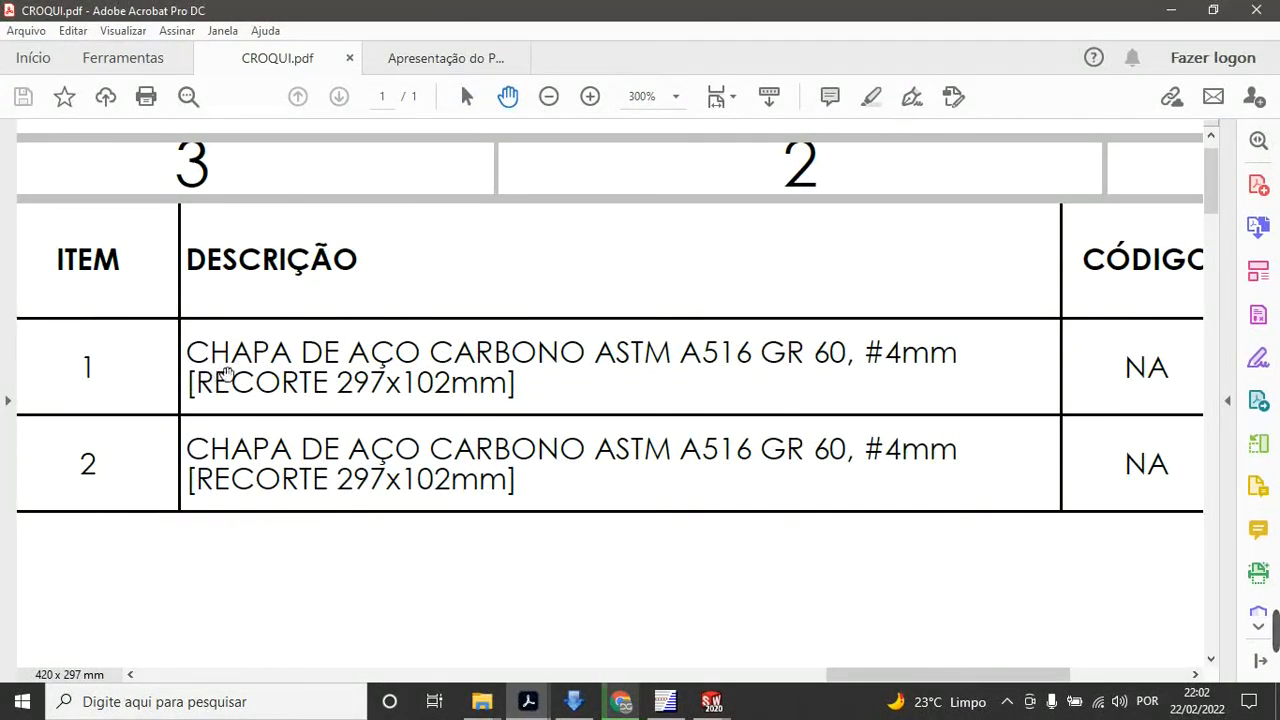
click(1010, 704)
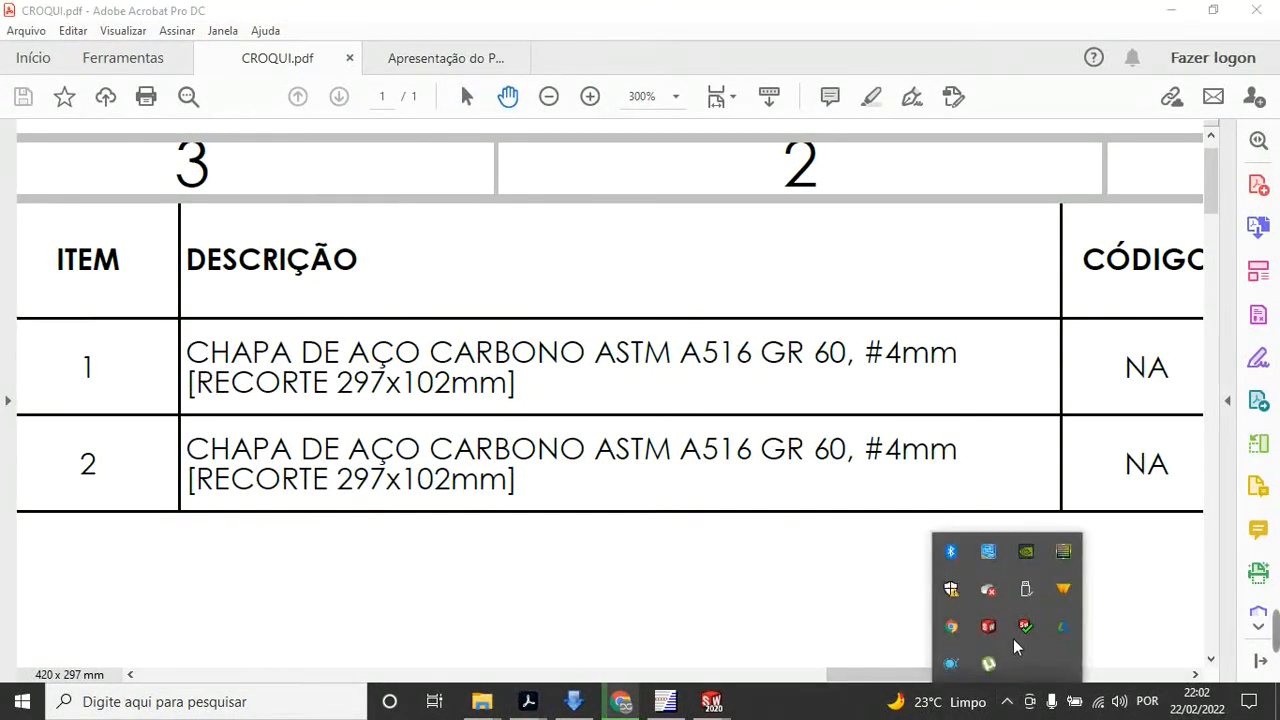
click(951, 663)
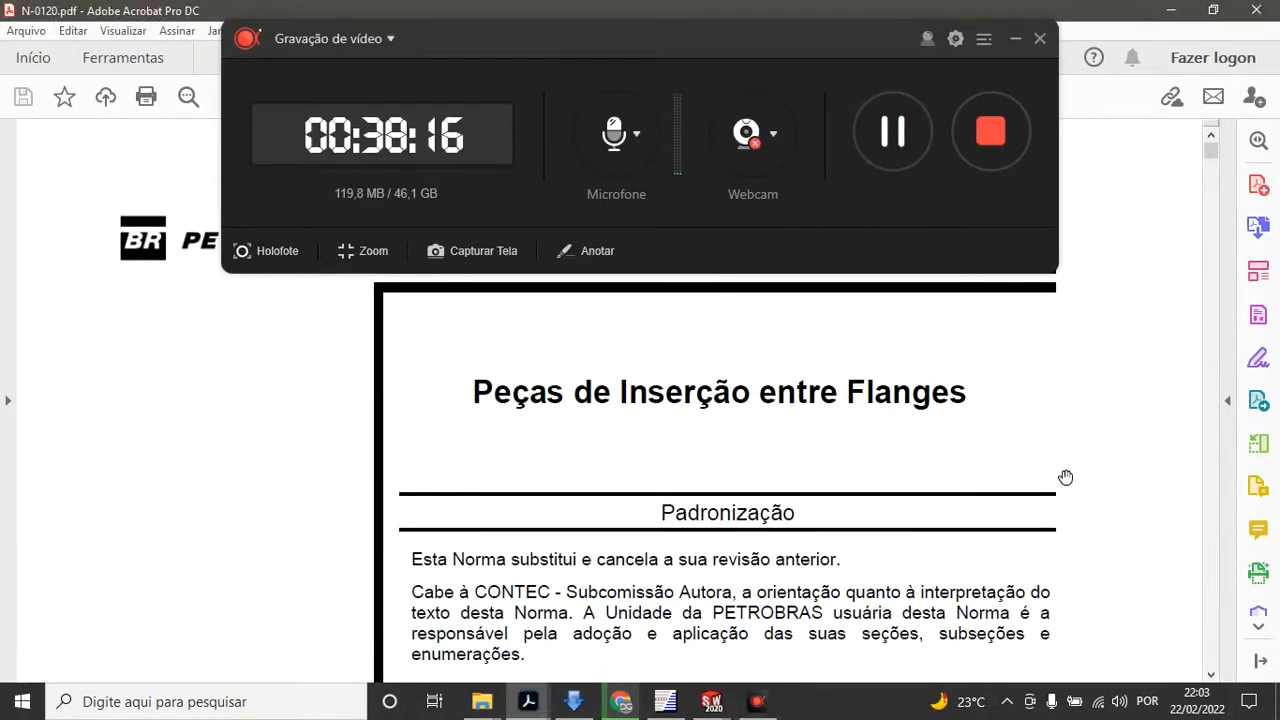
click(983, 85)
click(1017, 40)
Step: Examine the N-120 standard's title page, scope, normative references and the Tabela 1 materials list in N-0120.pdf
scroll(1079, 412, down, 2)
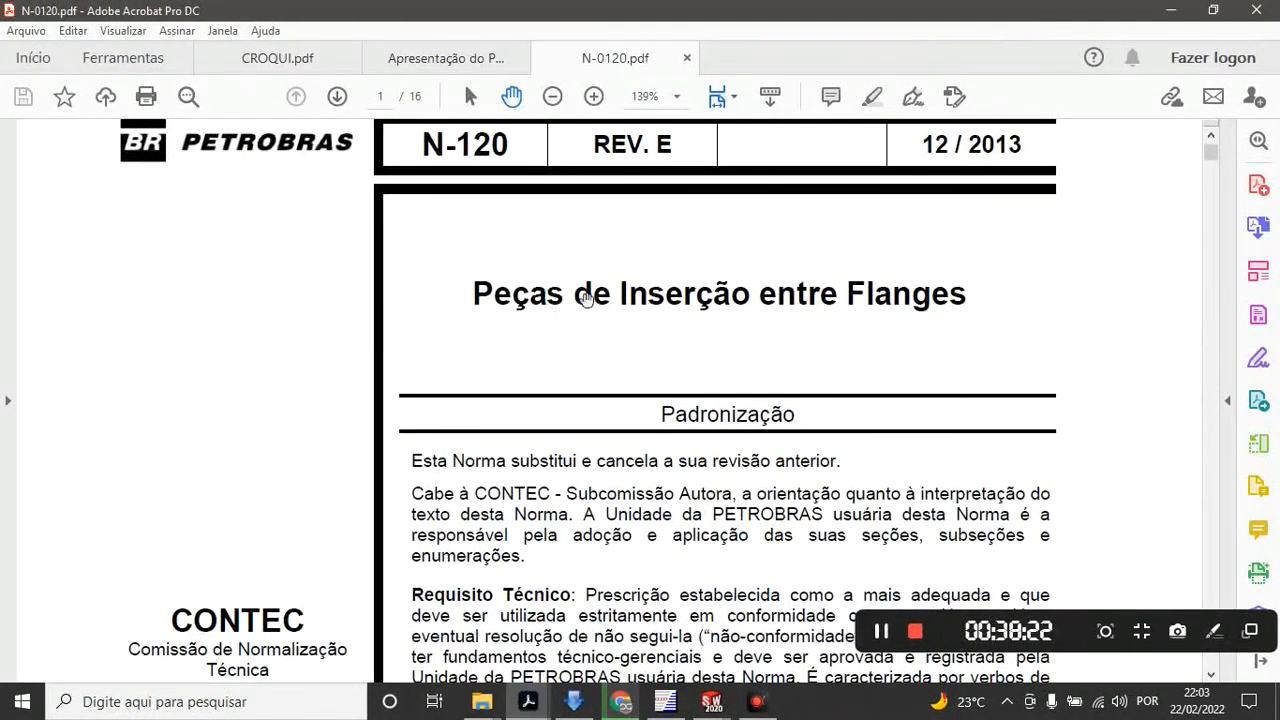
scroll(980, 314, up, 1)
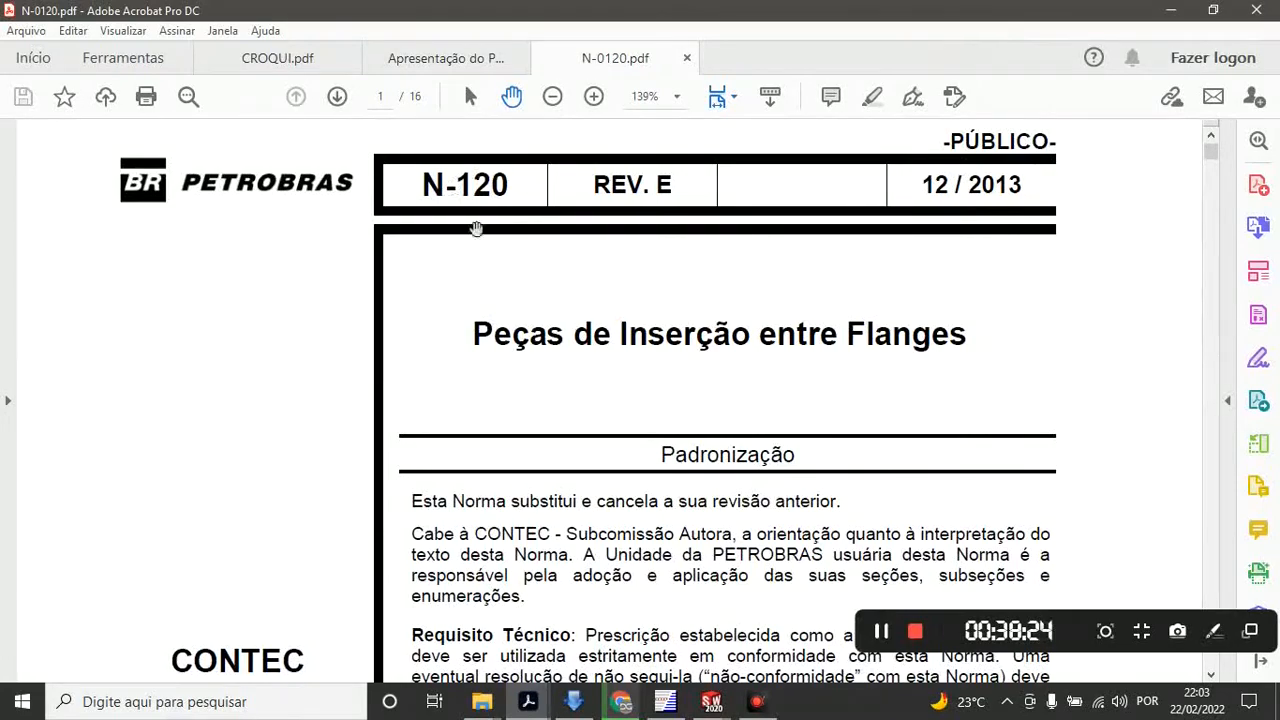
scroll(626, 460, down, 4)
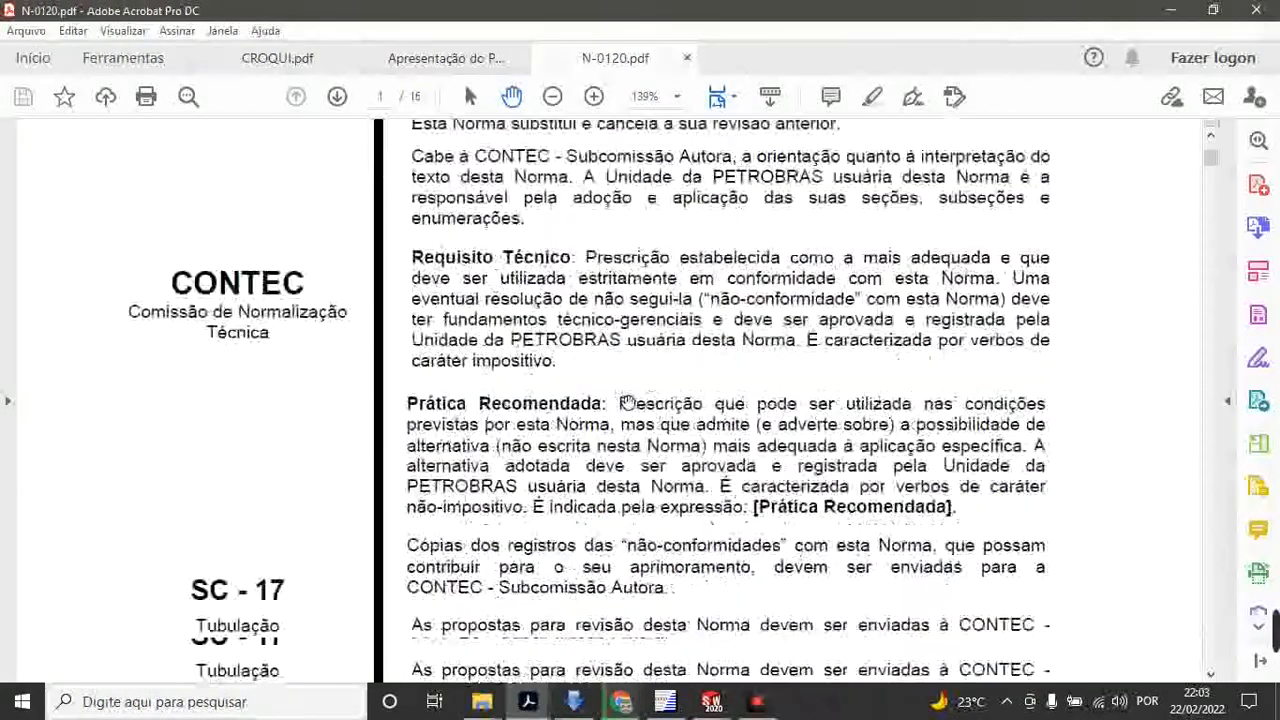
scroll(626, 402, down, 15)
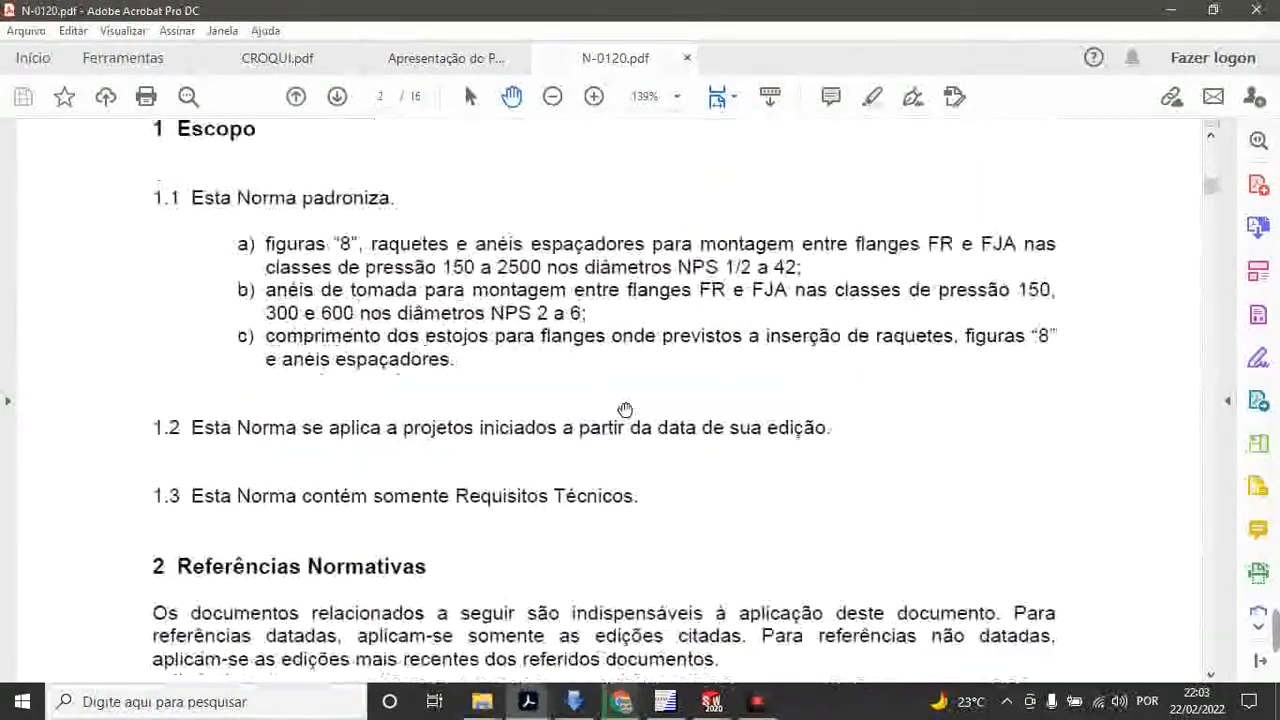
scroll(540, 360, up, 2)
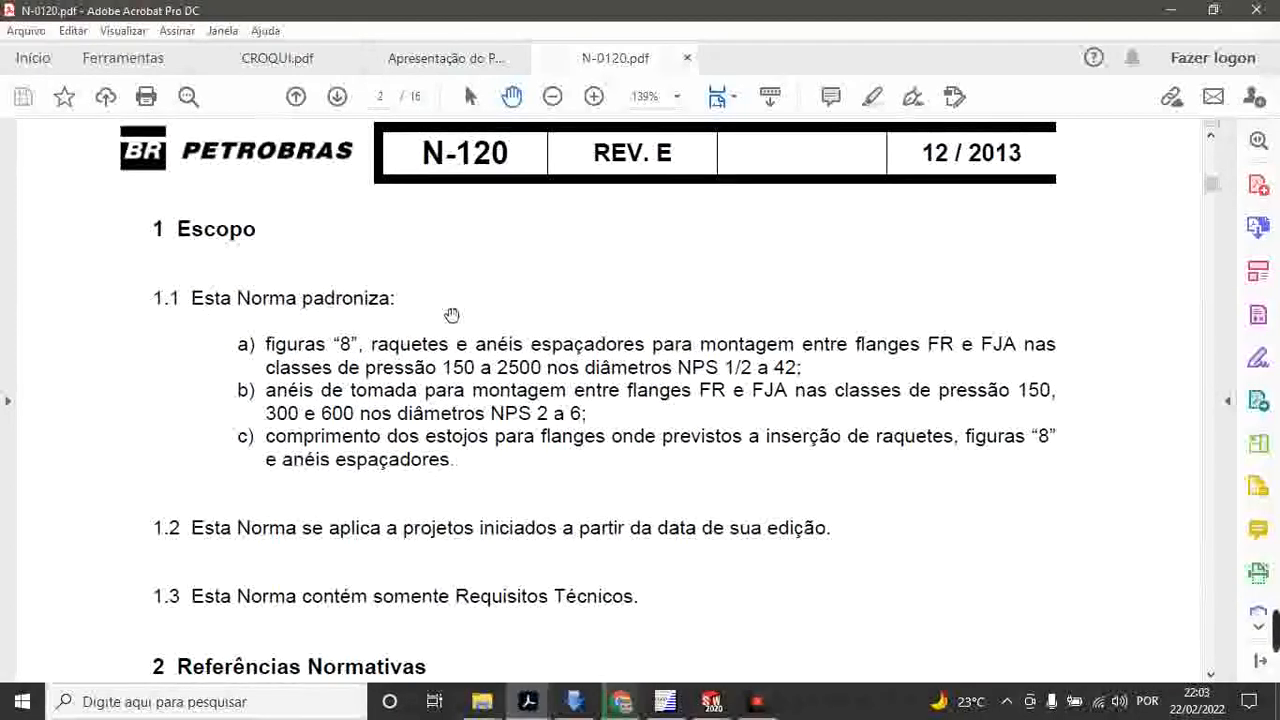
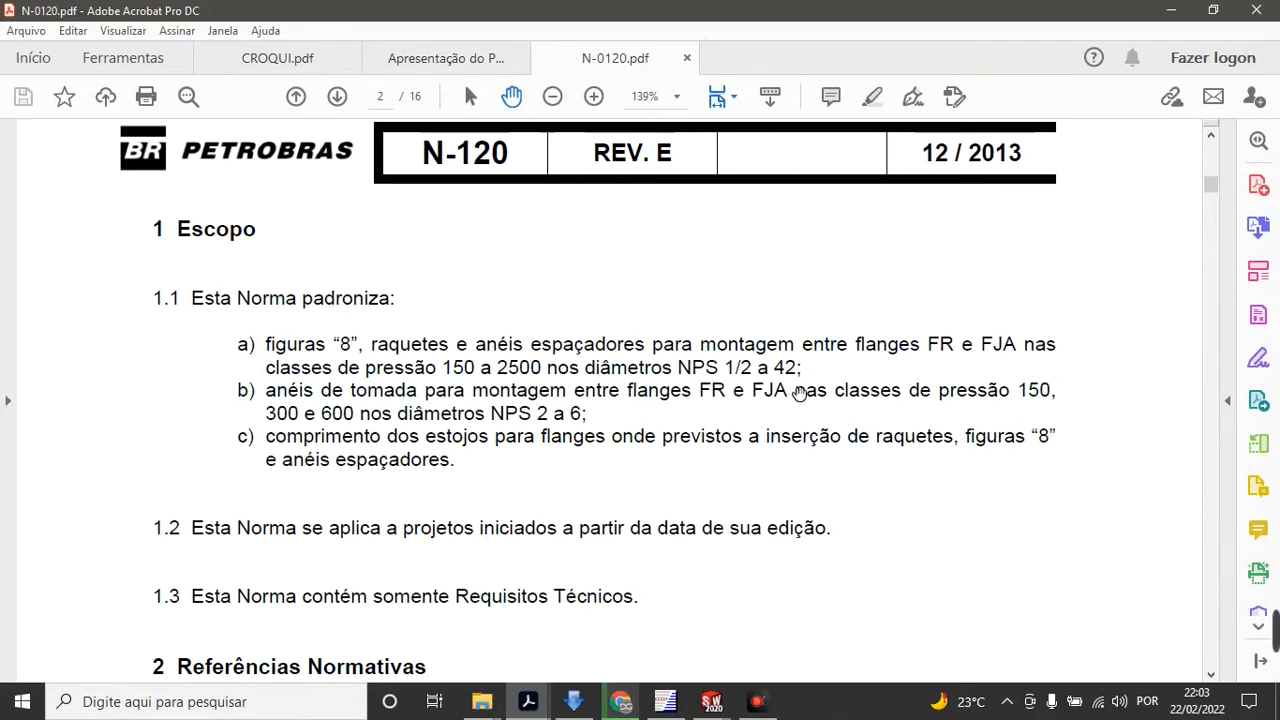
scroll(805, 397, down, 5)
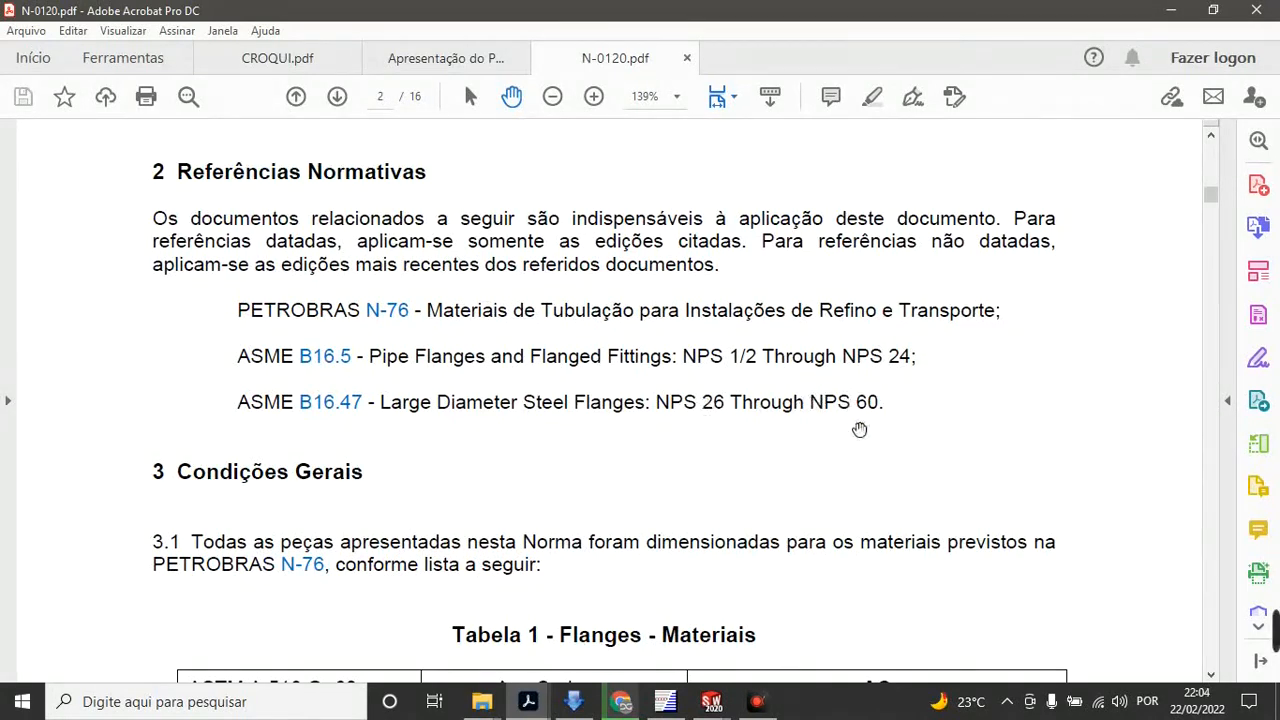
scroll(540, 426, down, 3)
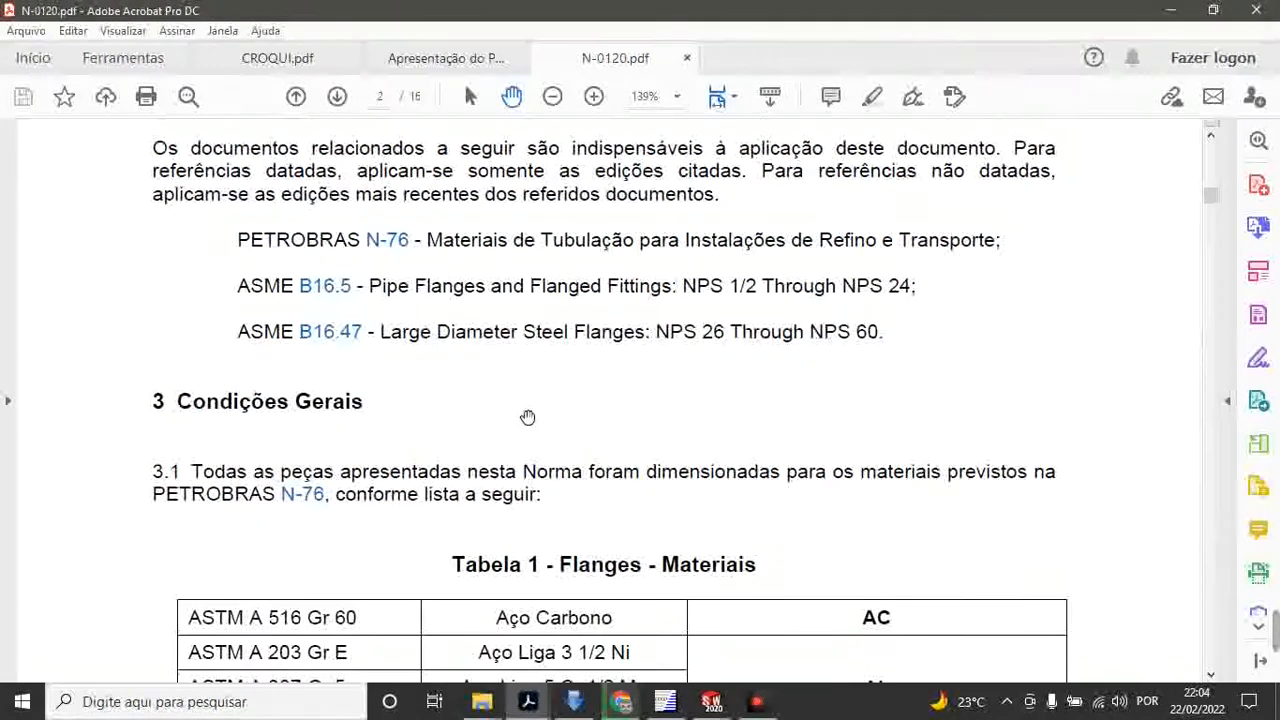
scroll(525, 418, down, 1)
scroll(520, 417, down, 1)
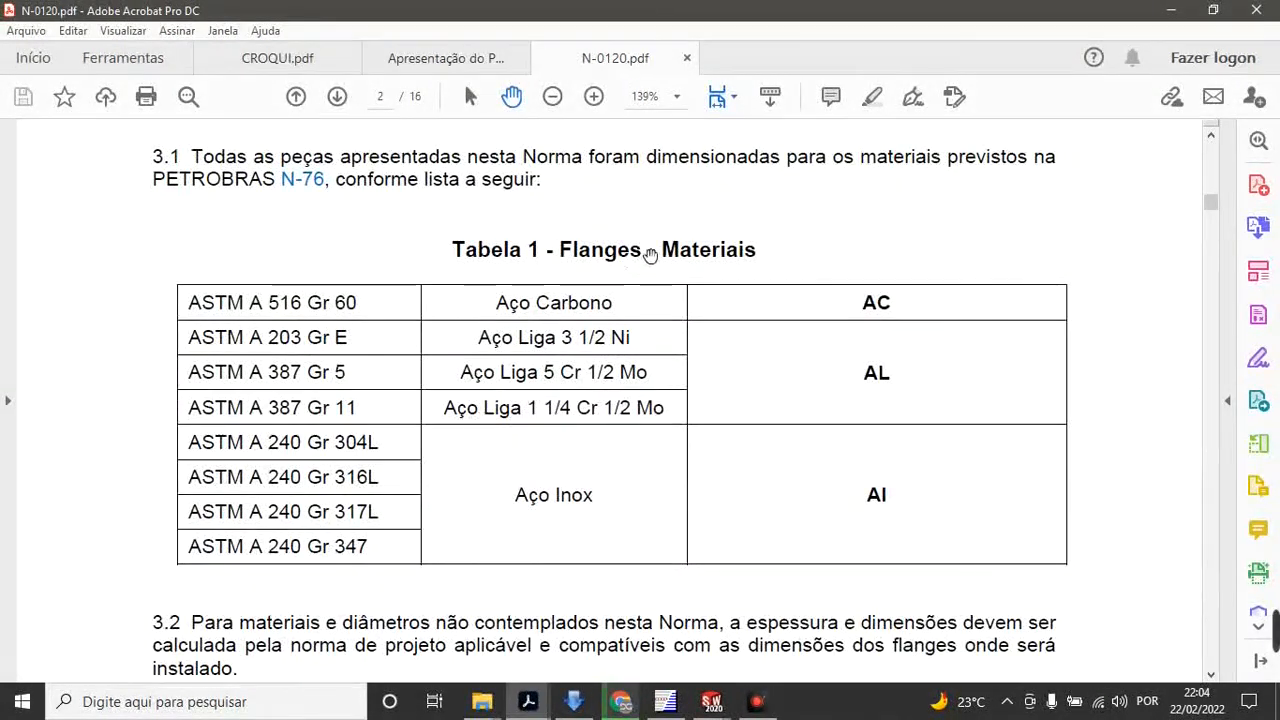
drag(651, 252, 645, 283)
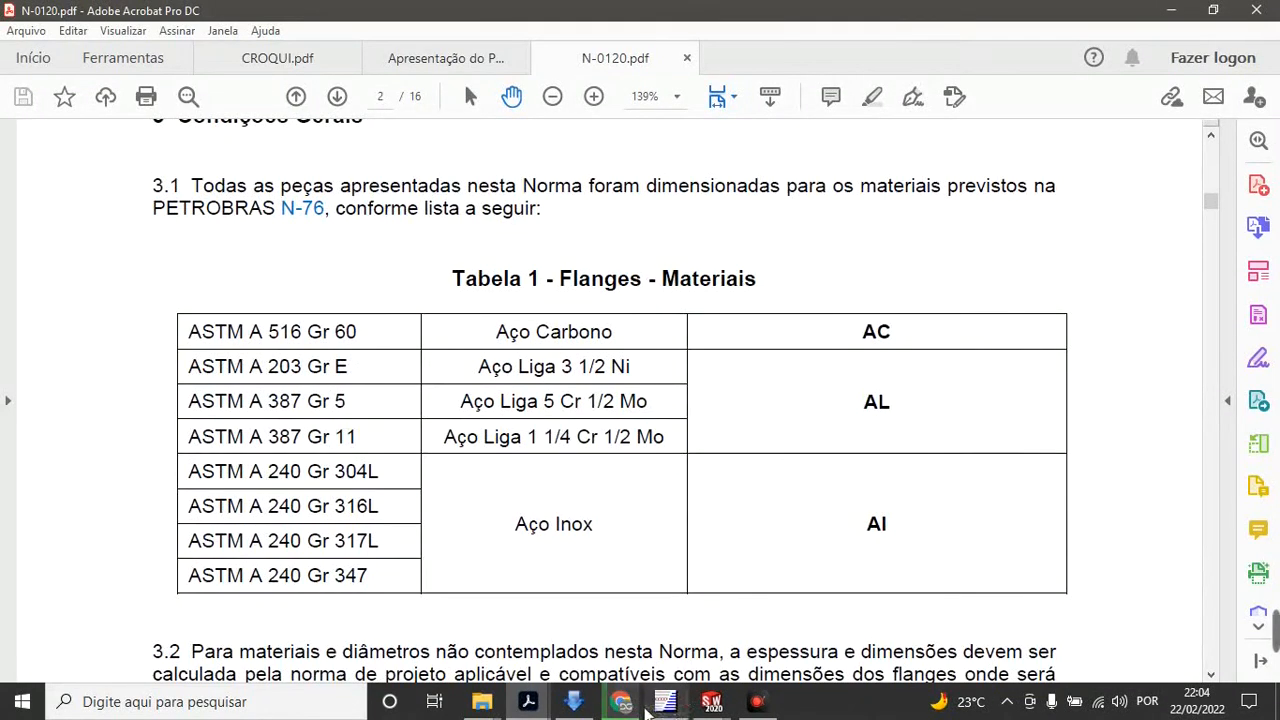
Step: Switch to CROQUI.pdf and examine its bill of materials, dimensioned top views and the notes beside the title block
mouse_move(524, 703)
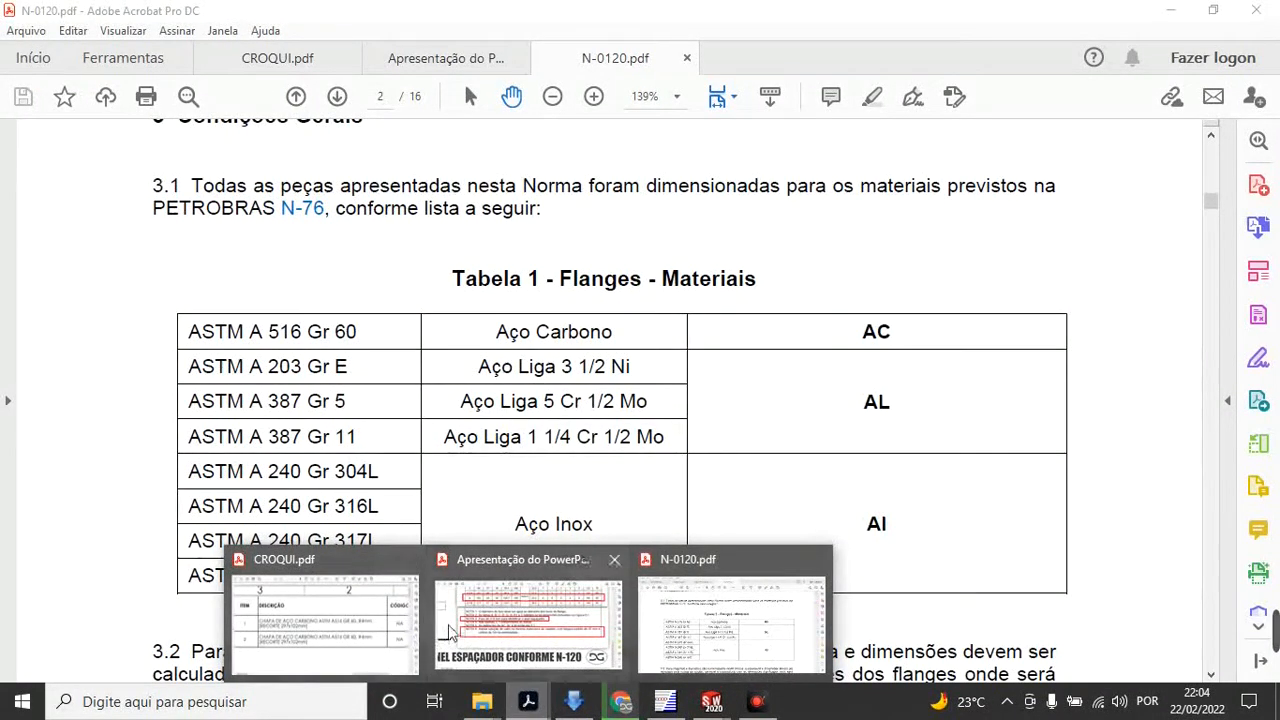
click(320, 620)
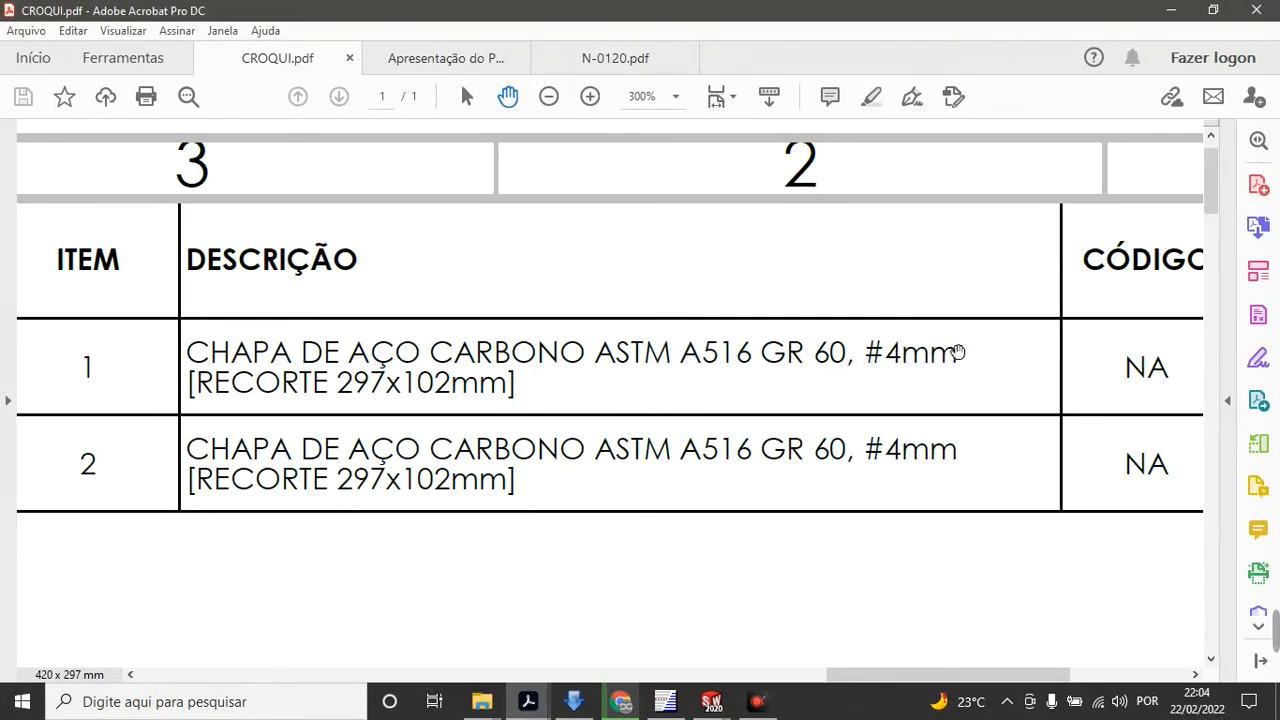
drag(1025, 418, 594, 434)
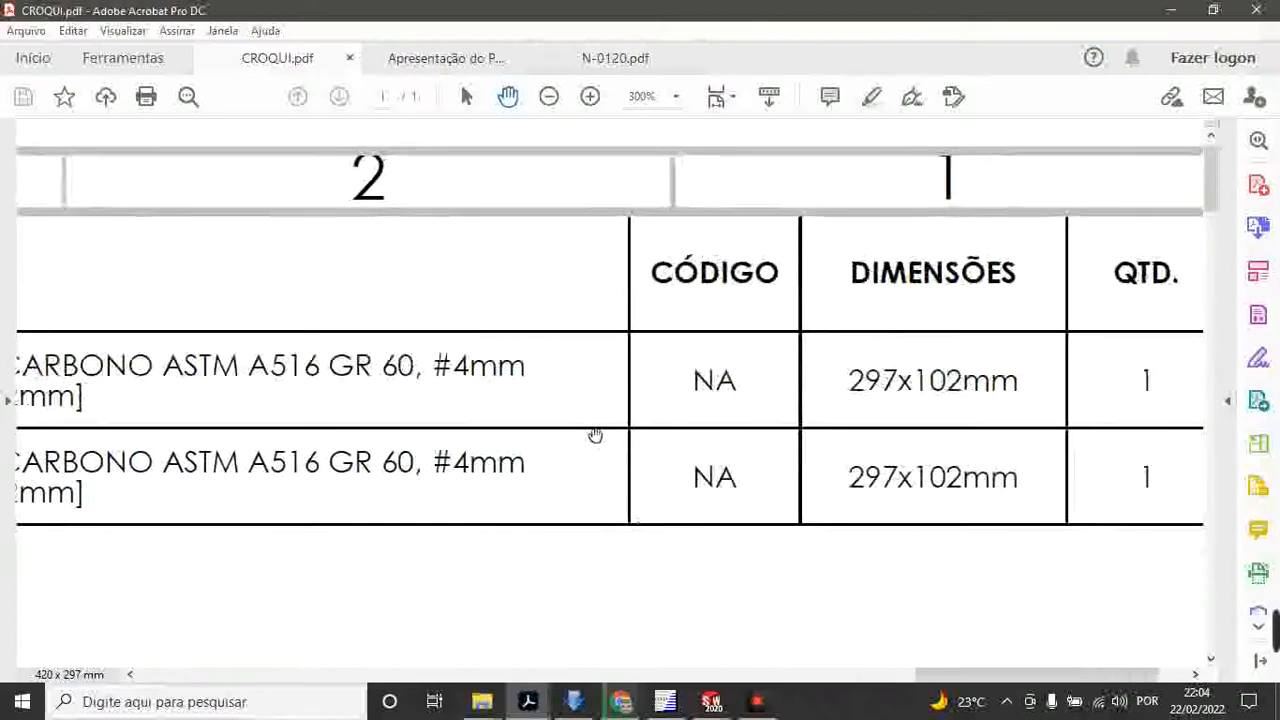
drag(1031, 529, 714, 495)
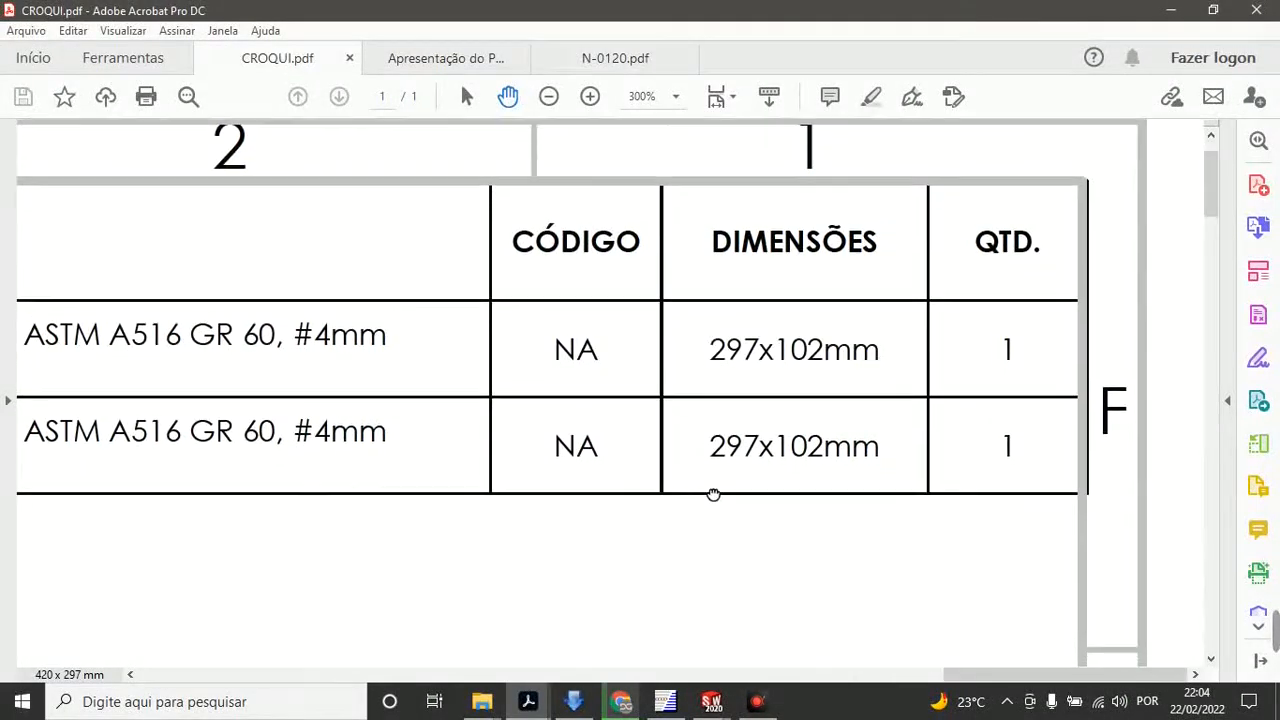
drag(582, 447, 811, 420)
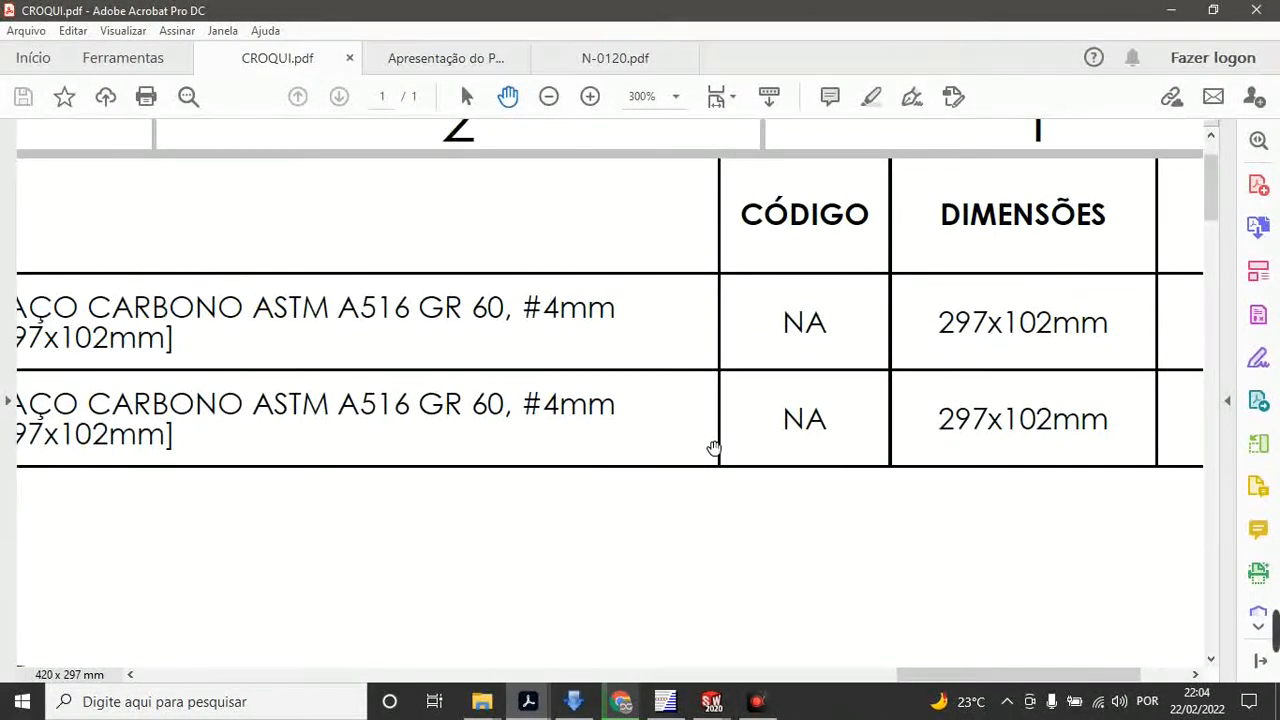
ctrl+scroll(708, 446, down, 5)
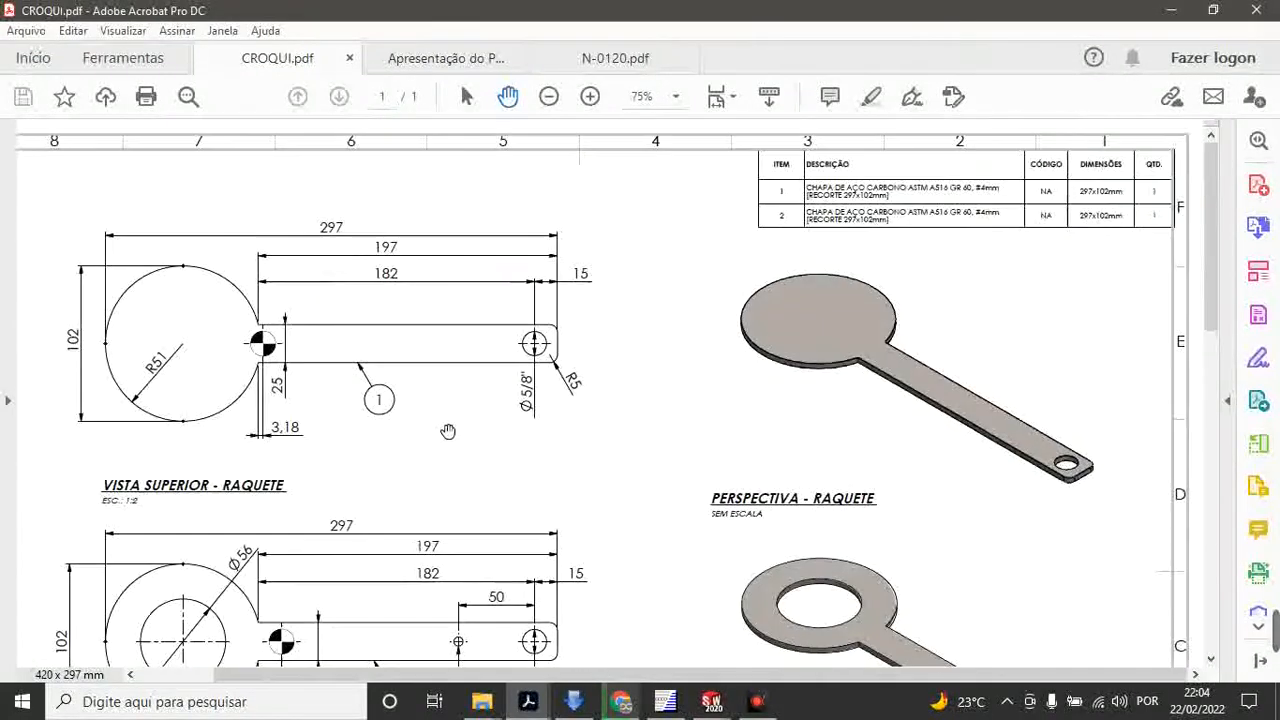
ctrl+scroll(373, 381, up, 1)
drag(370, 450, 622, 420)
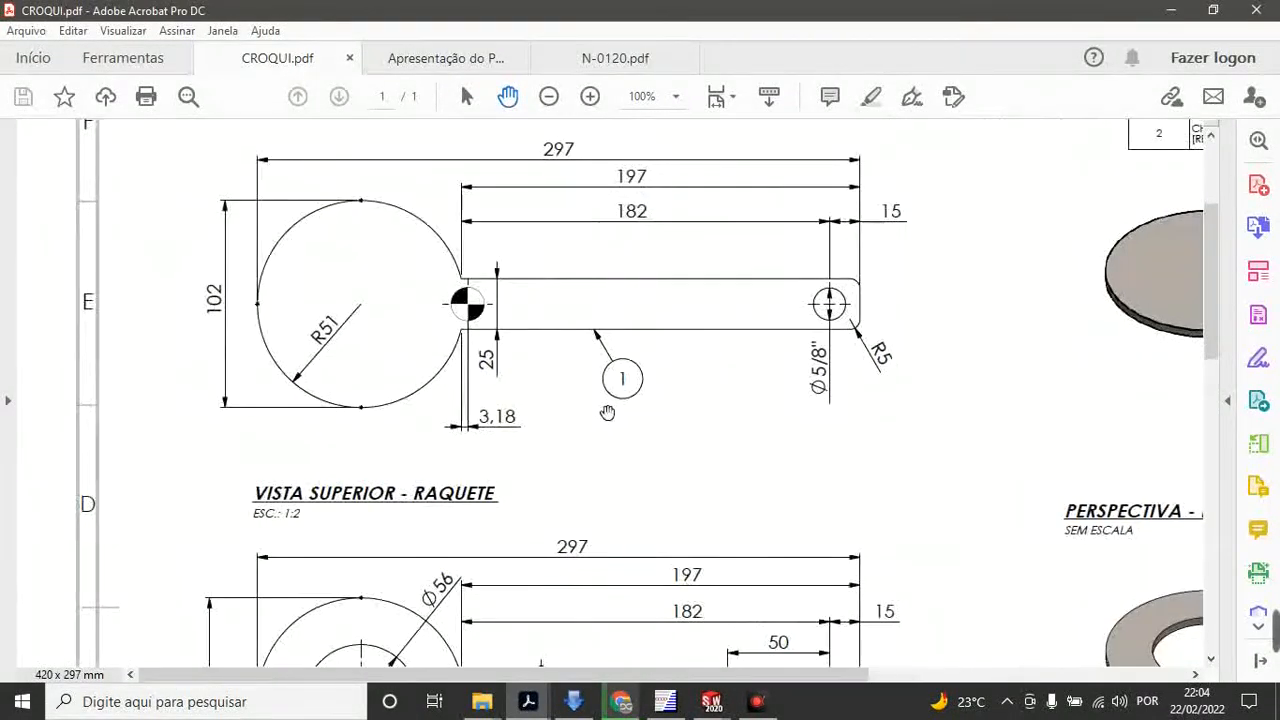
ctrl+scroll(605, 413, down, 2)
scroll(604, 413, down, 3)
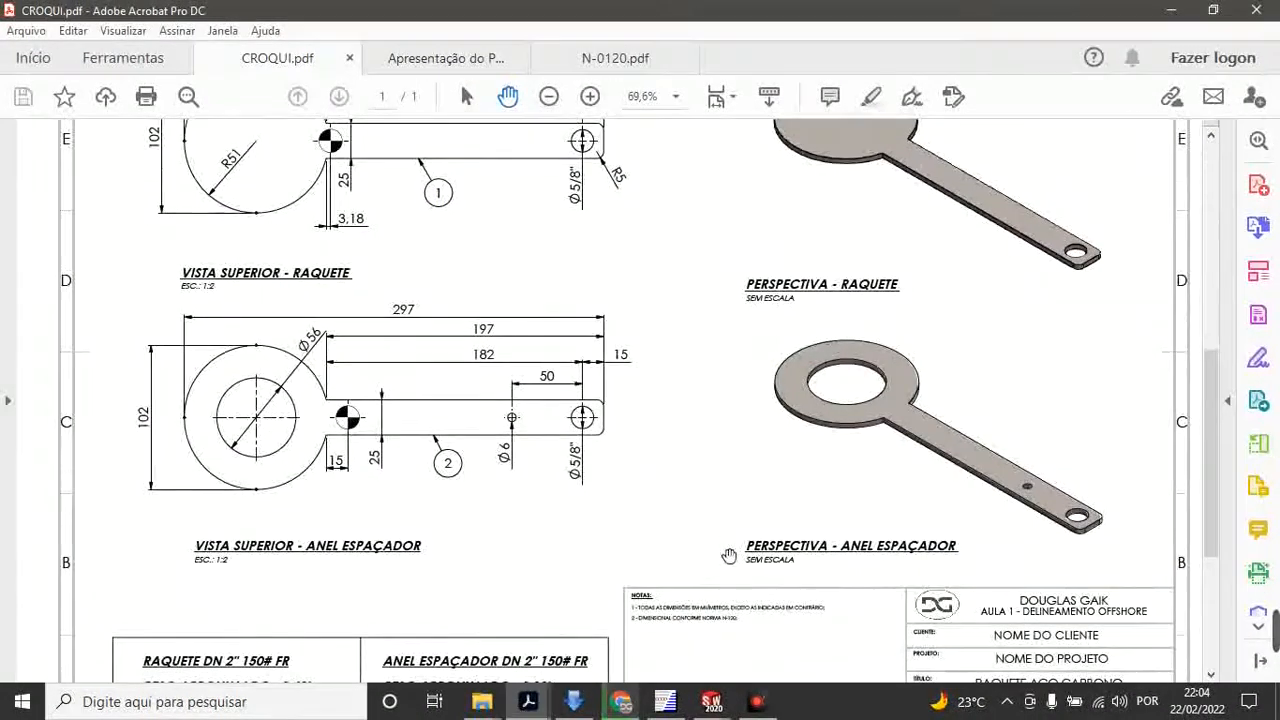
scroll(700, 309, down, 2)
ctrl+scroll(1078, 606, up, 4)
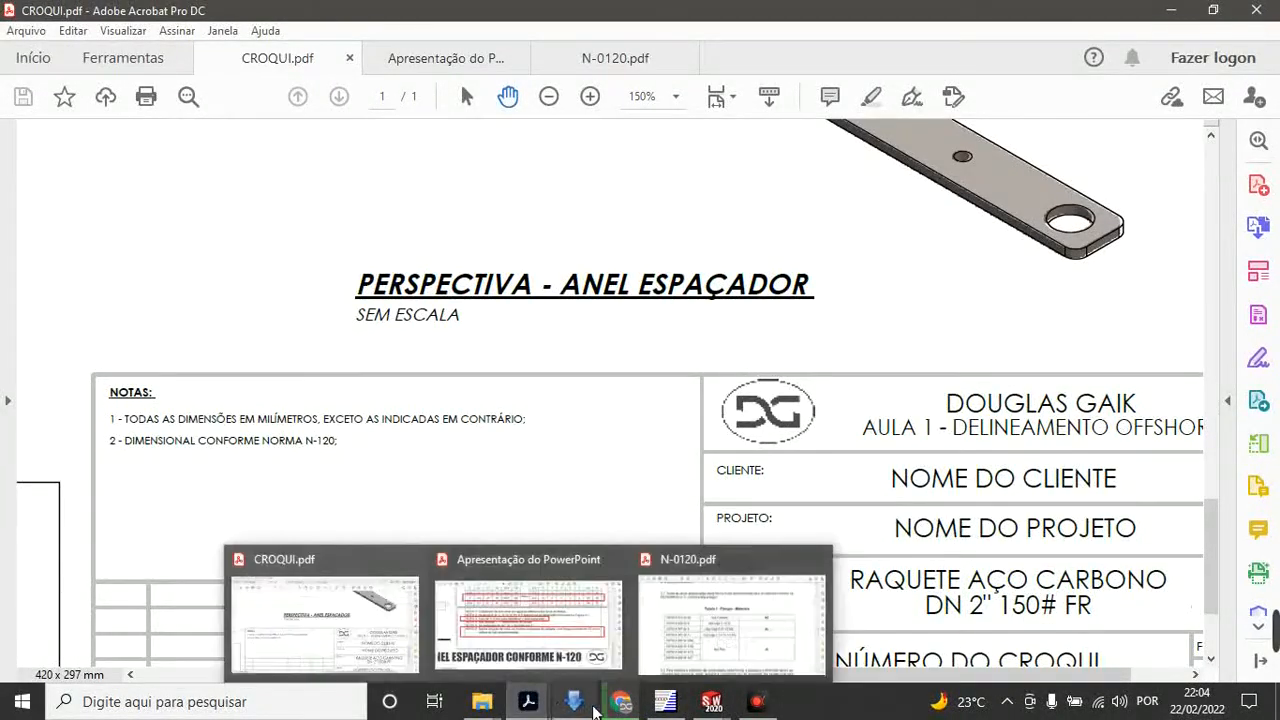
Step: Switch to the CROQUI_AULA 1 drawing in SOLIDWORKS and open the sheet format of Folha1 for editing
mouse_move(712, 703)
click(823, 634)
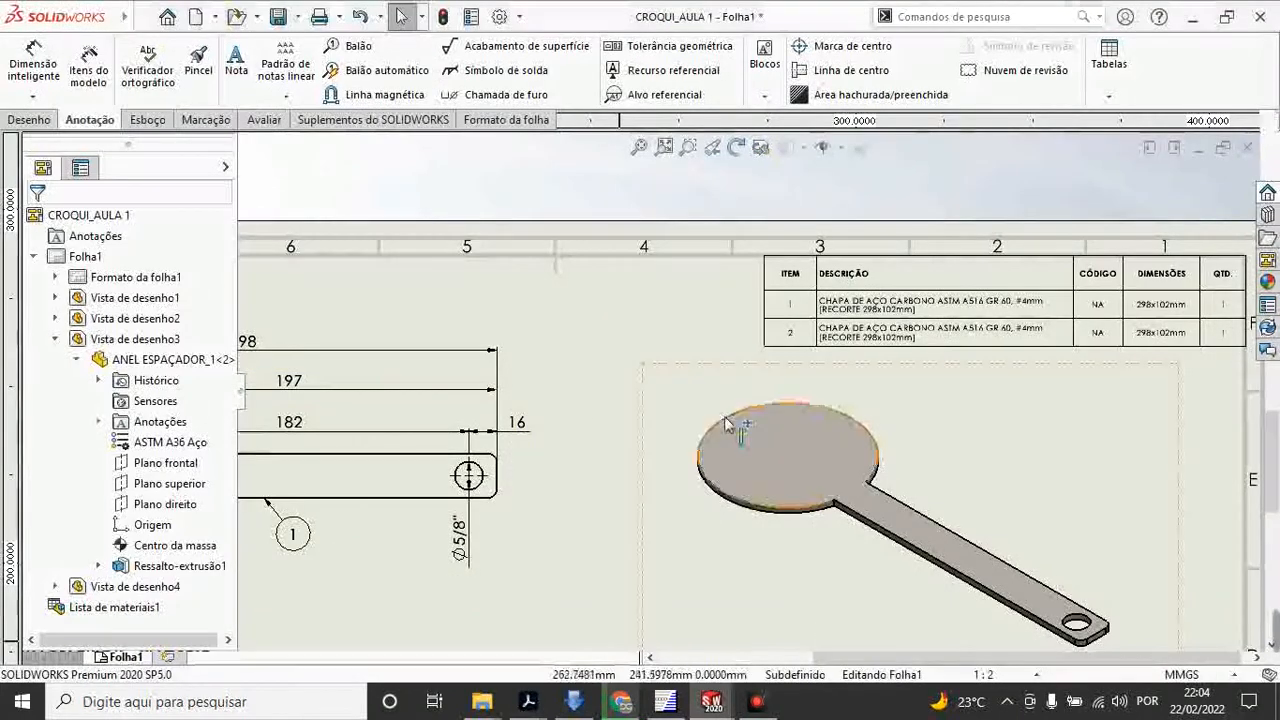
click(82, 280)
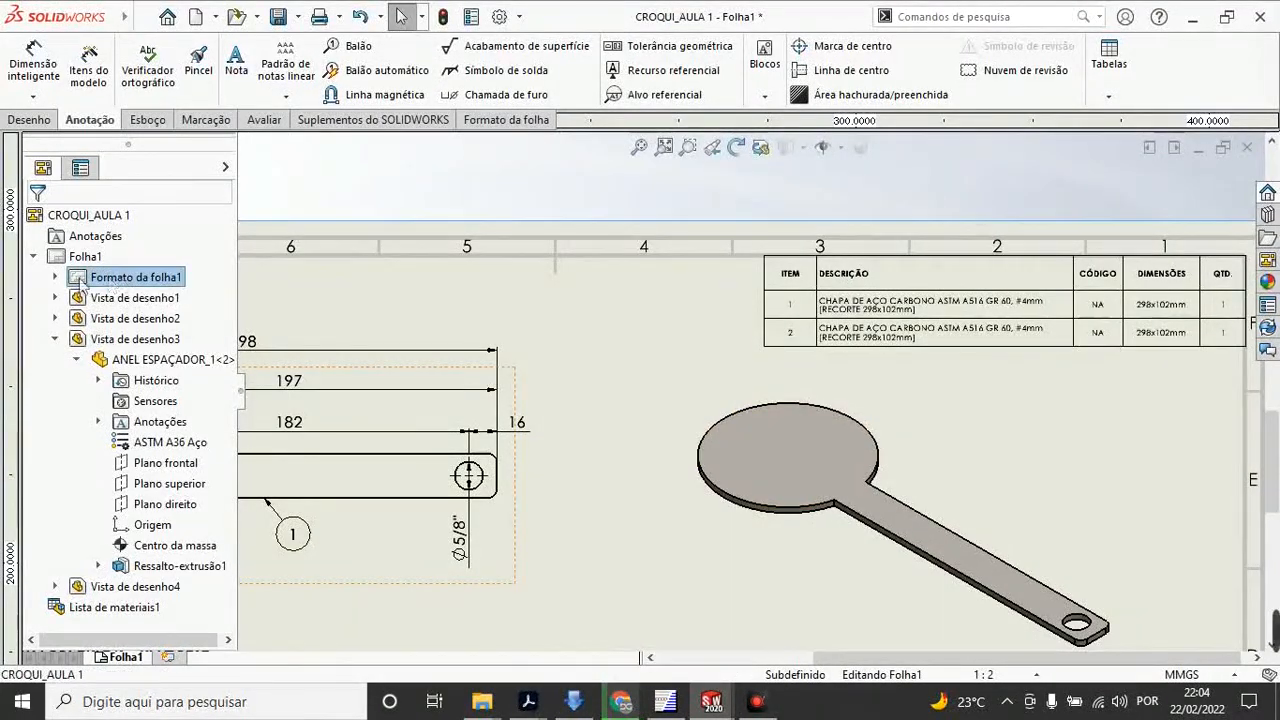
click(35, 259)
right_click(84, 257)
click(160, 312)
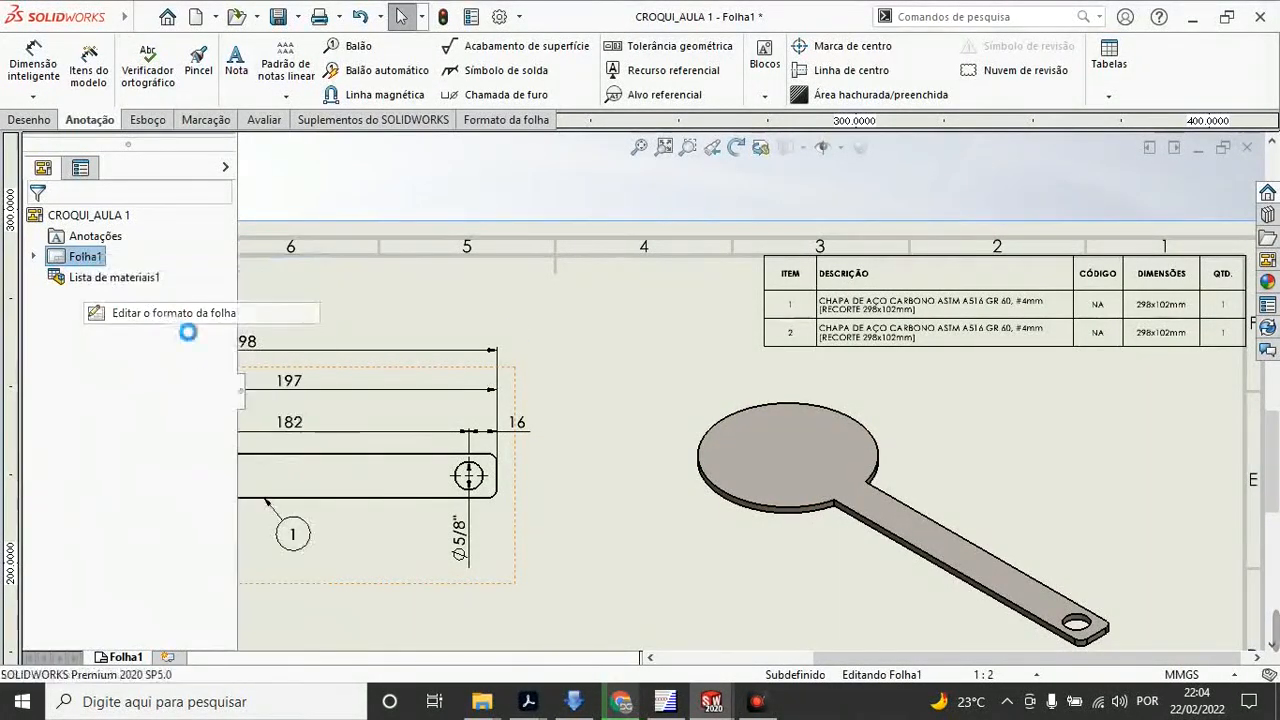
scroll(755, 360, up, 7)
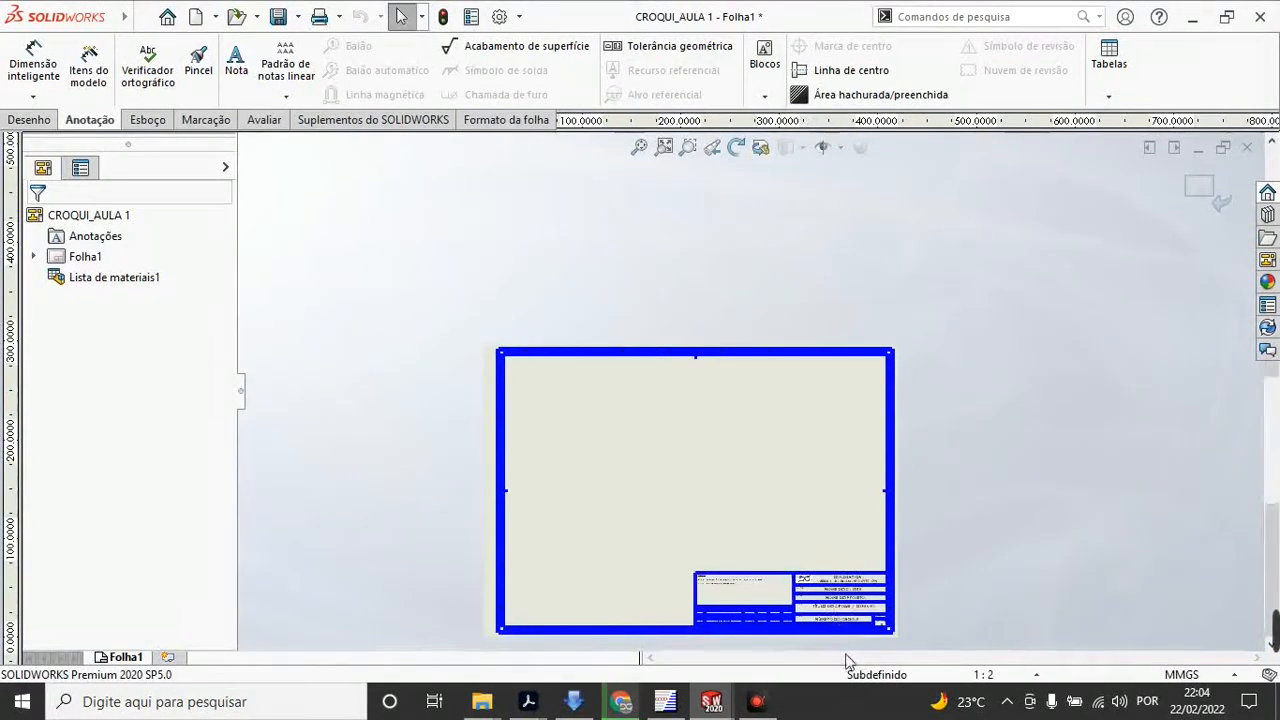
scroll(823, 620, down, 10)
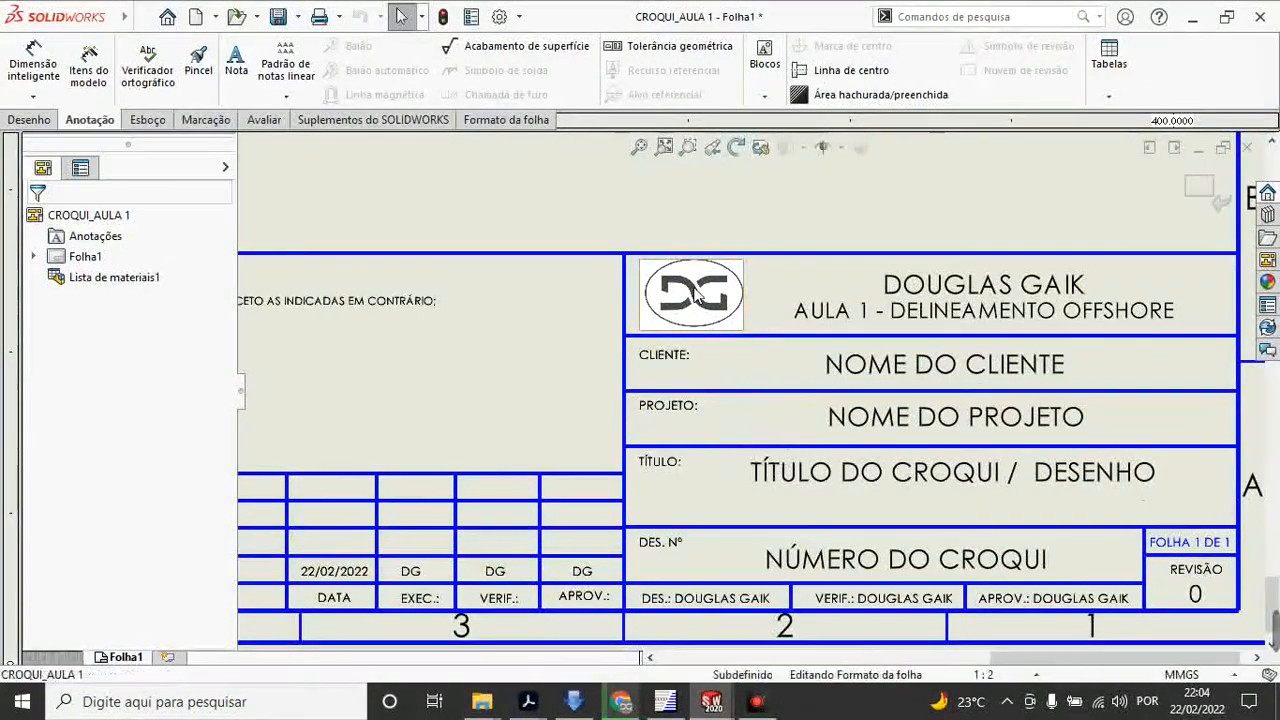
click(697, 296)
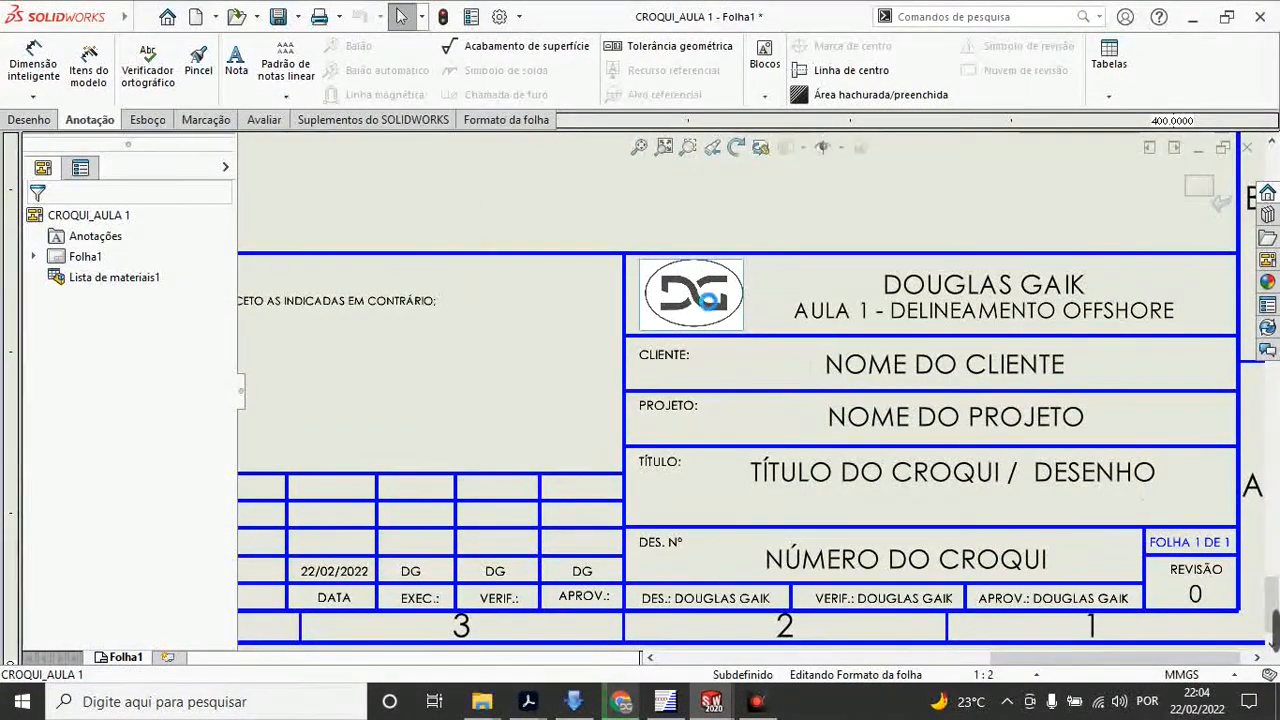
key(Delete)
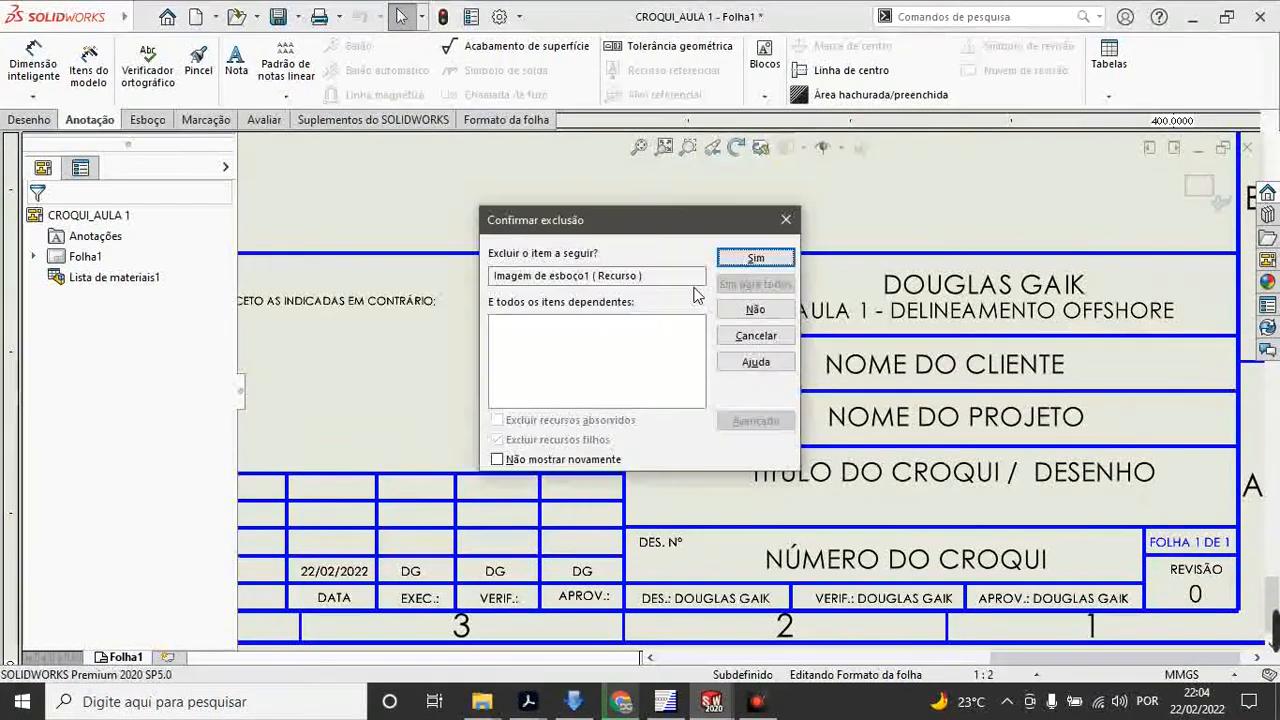
click(786, 219)
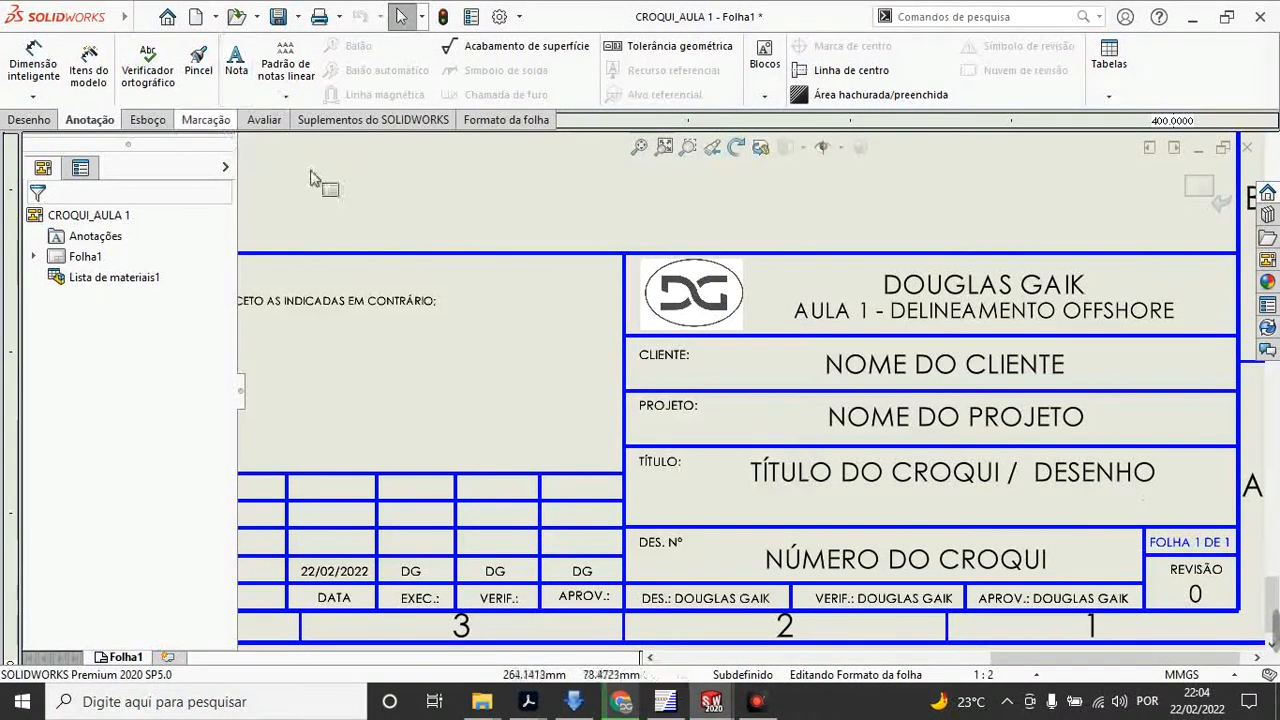
click(30, 120)
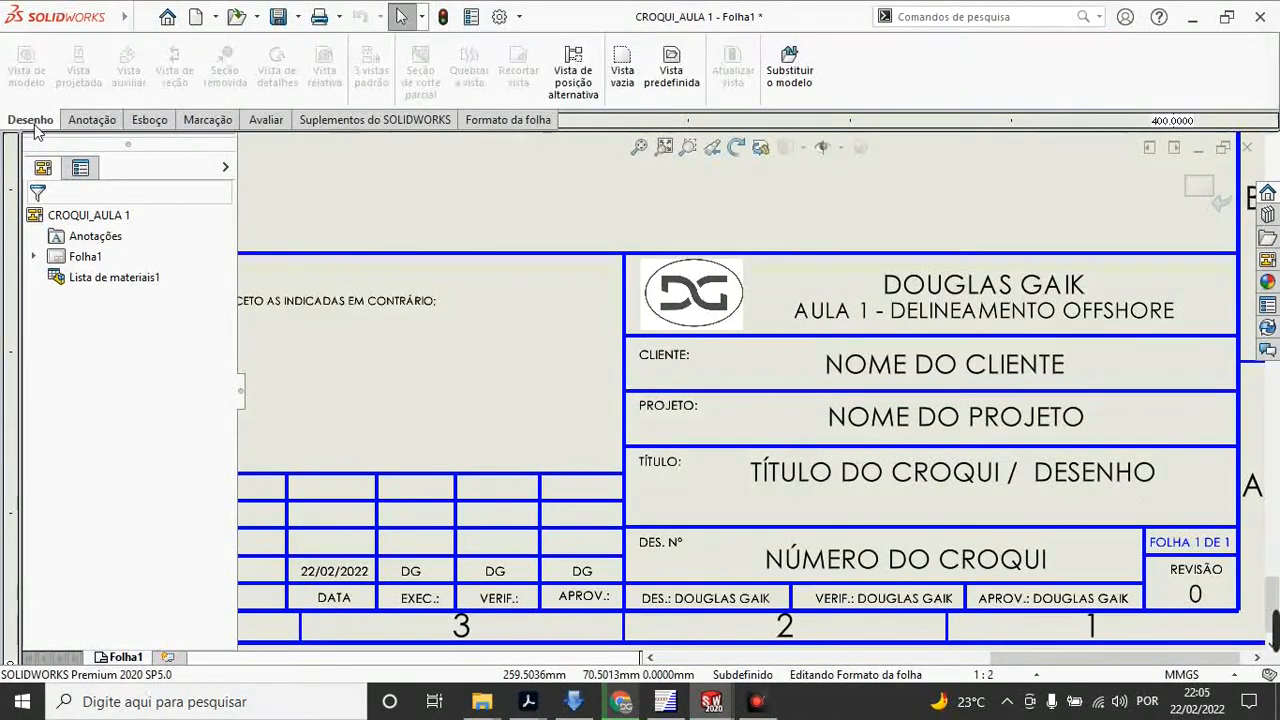
click(1197, 191)
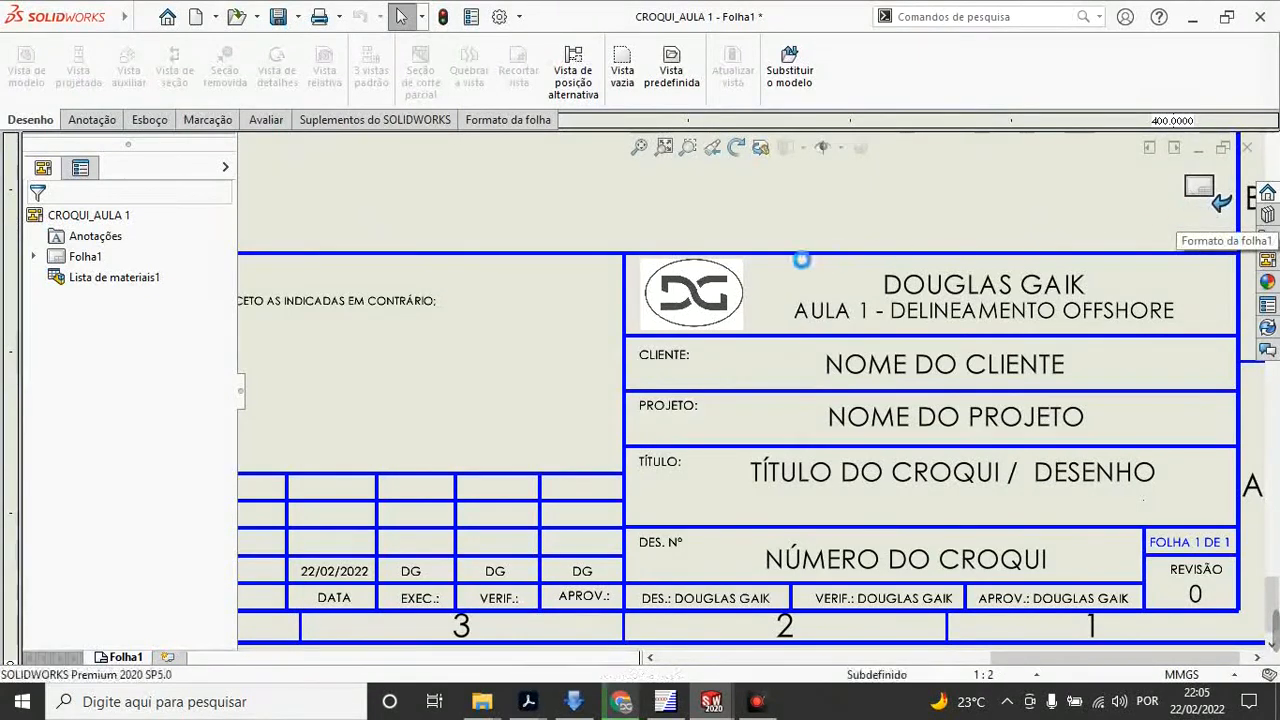
Step: Reopen the sheet format of Folha1 for editing and delete the DG logo image from the title block
right_click(88, 258)
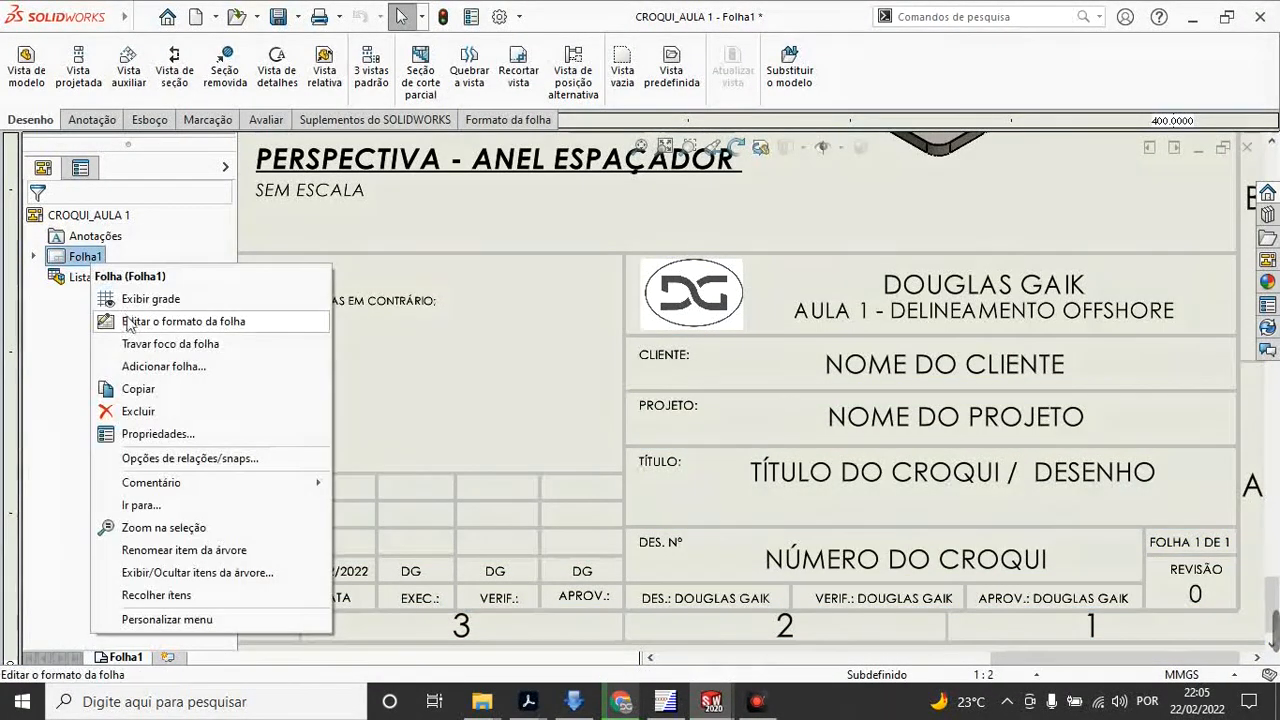
click(157, 322)
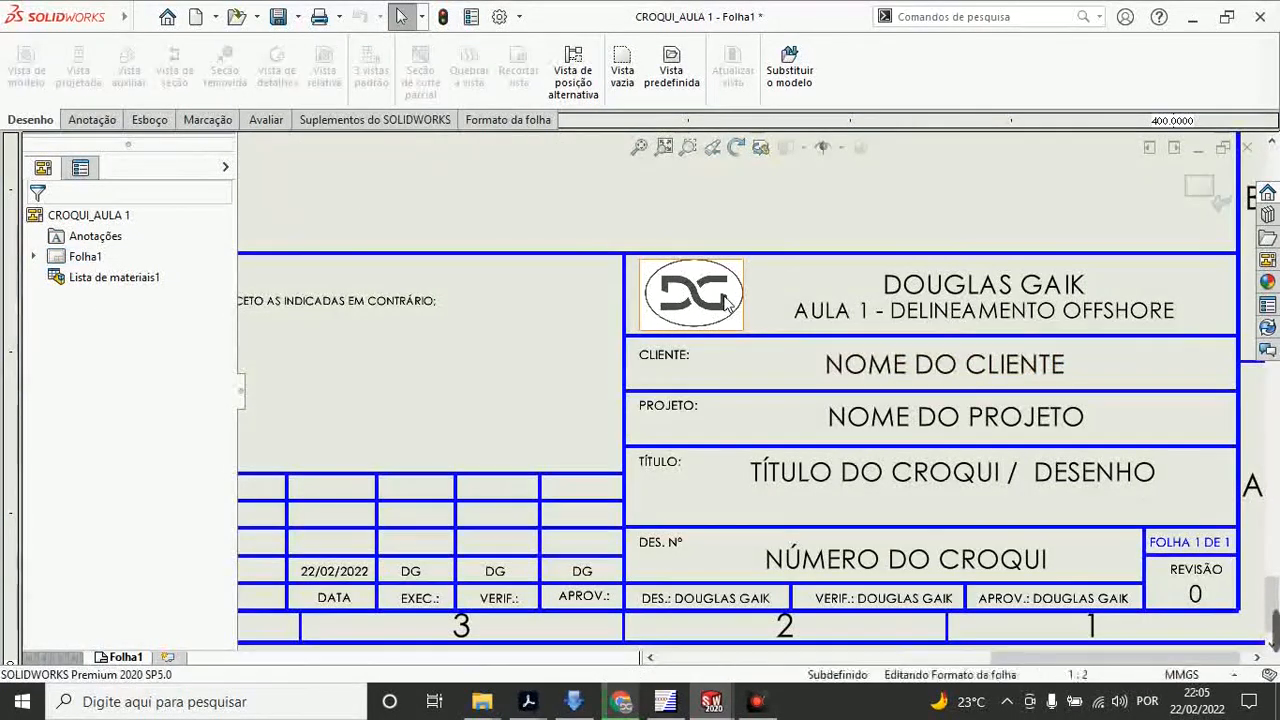
click(751, 257)
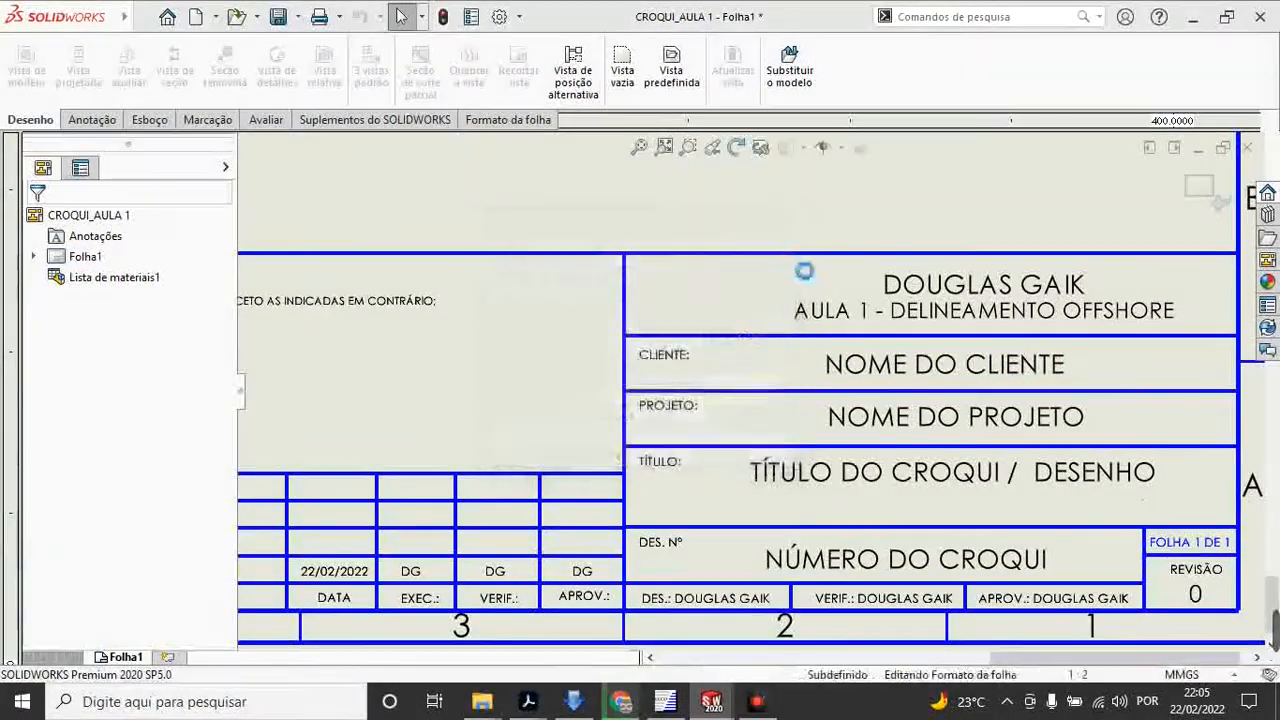
click(266, 120)
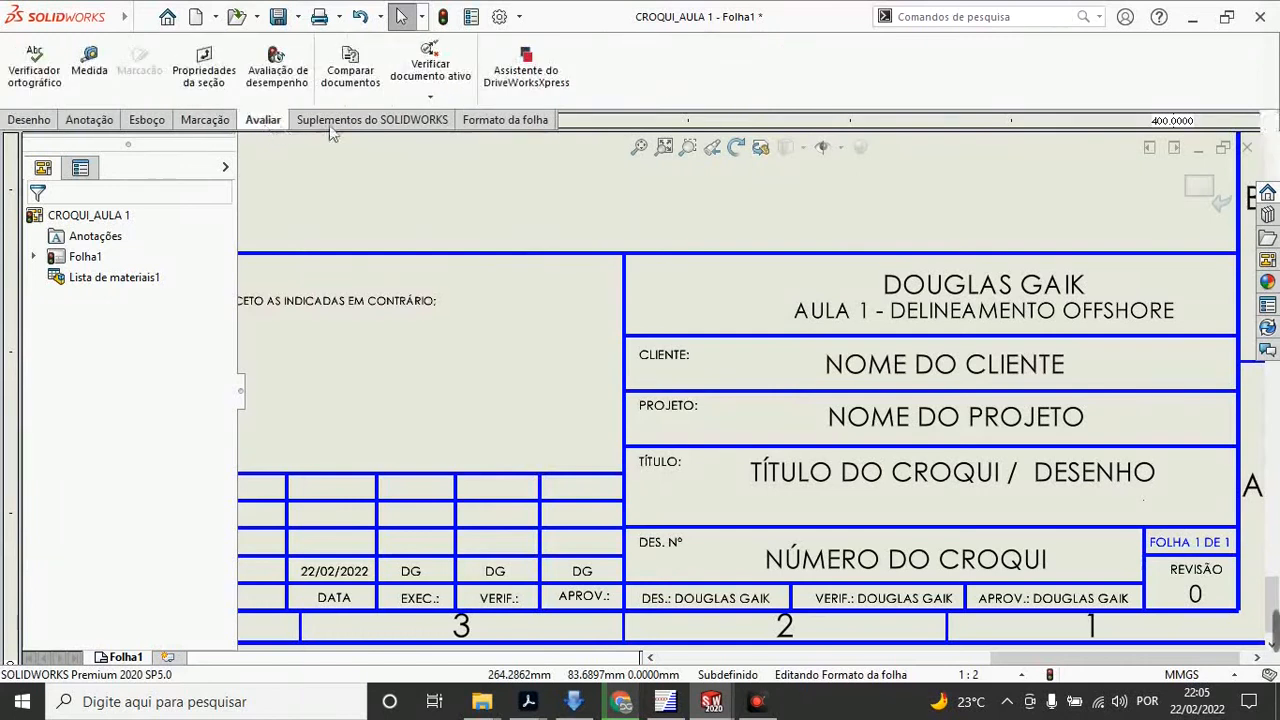
click(145, 120)
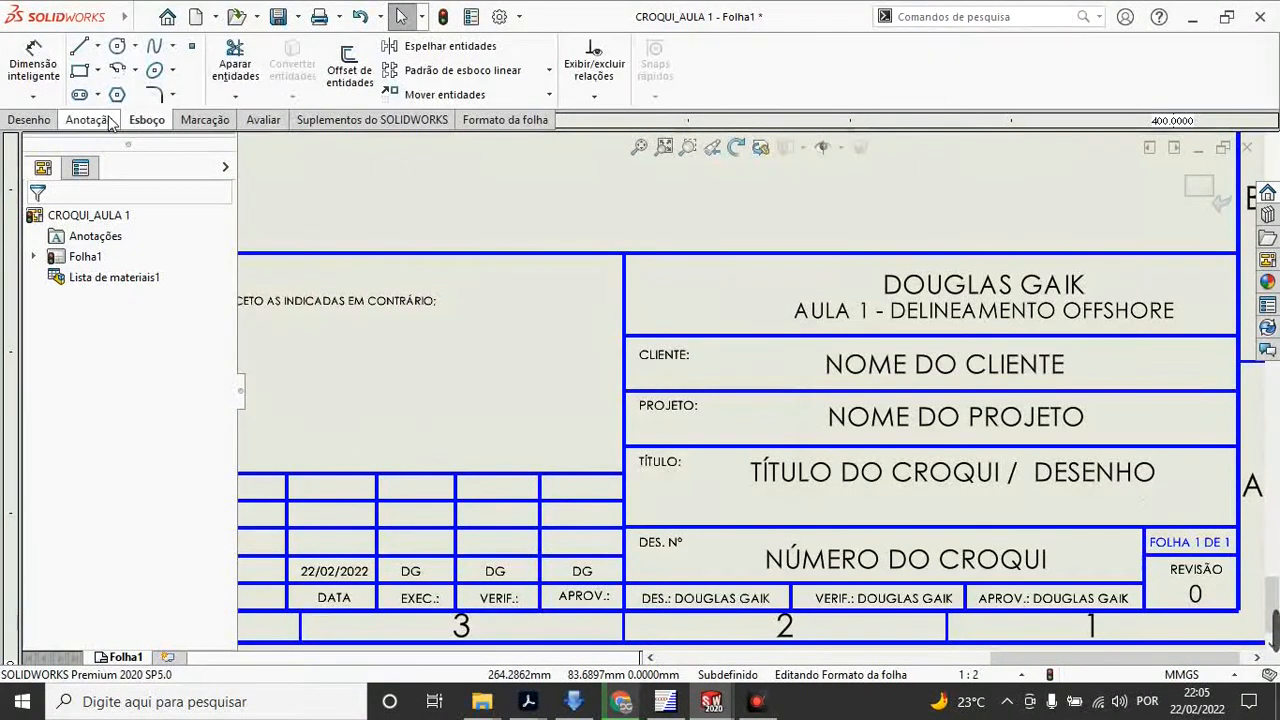
click(89, 120)
click(30, 120)
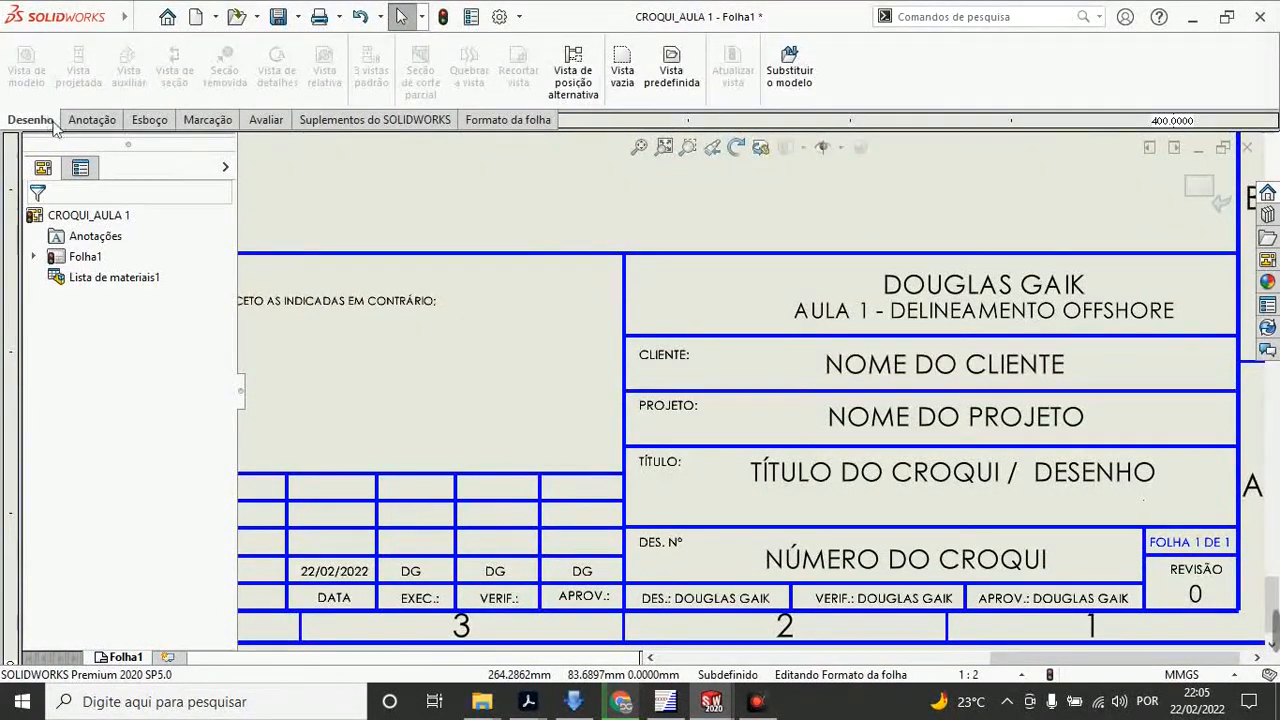
click(1199, 187)
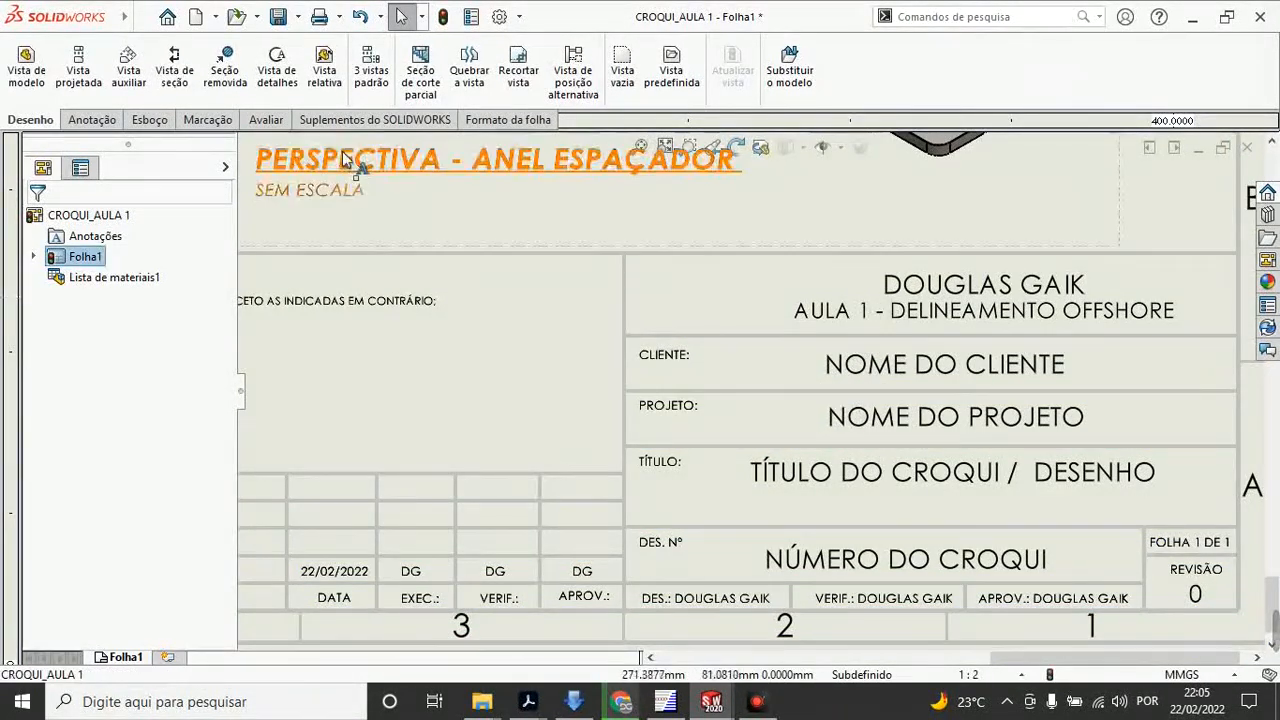
click(90, 120)
click(146, 120)
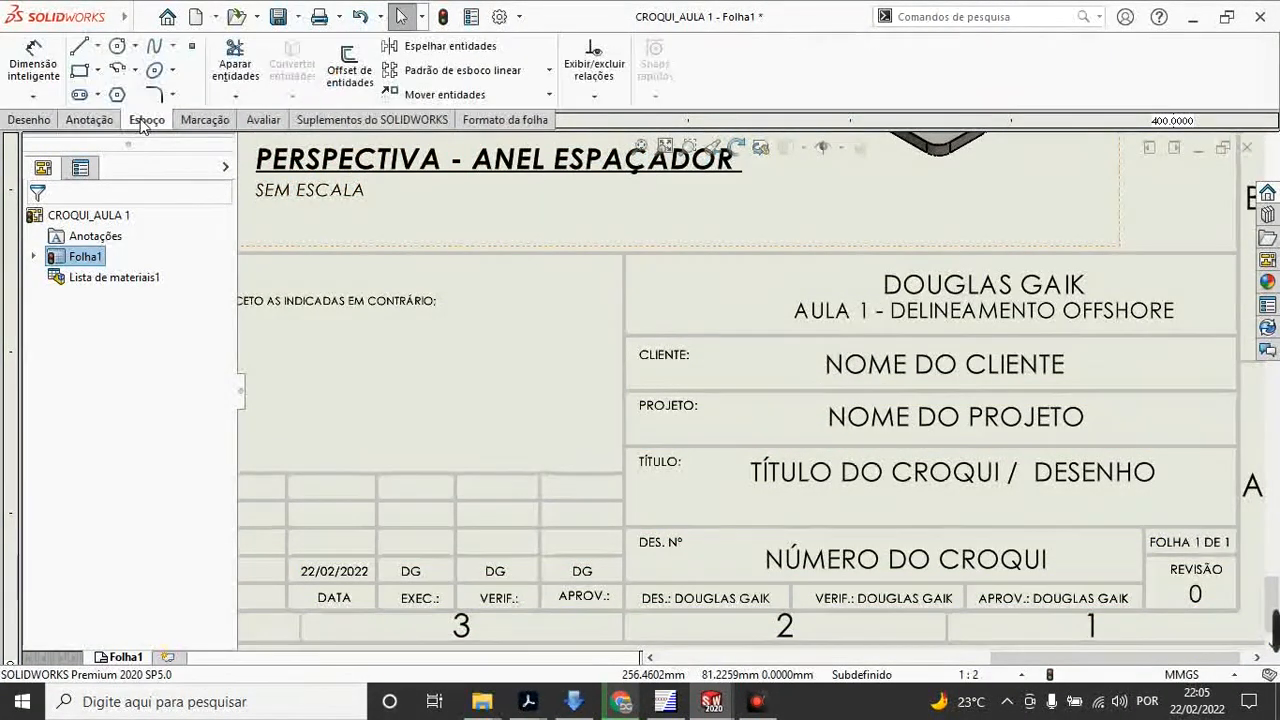
click(190, 120)
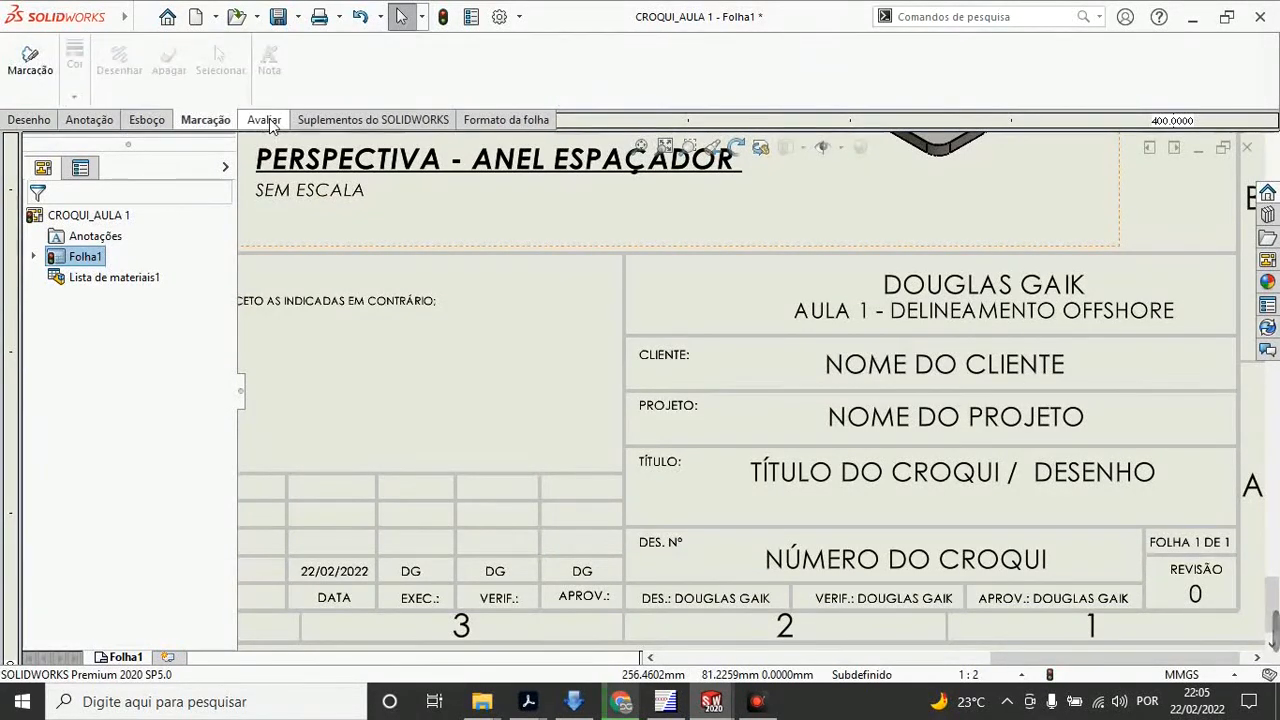
click(262, 120)
click(318, 121)
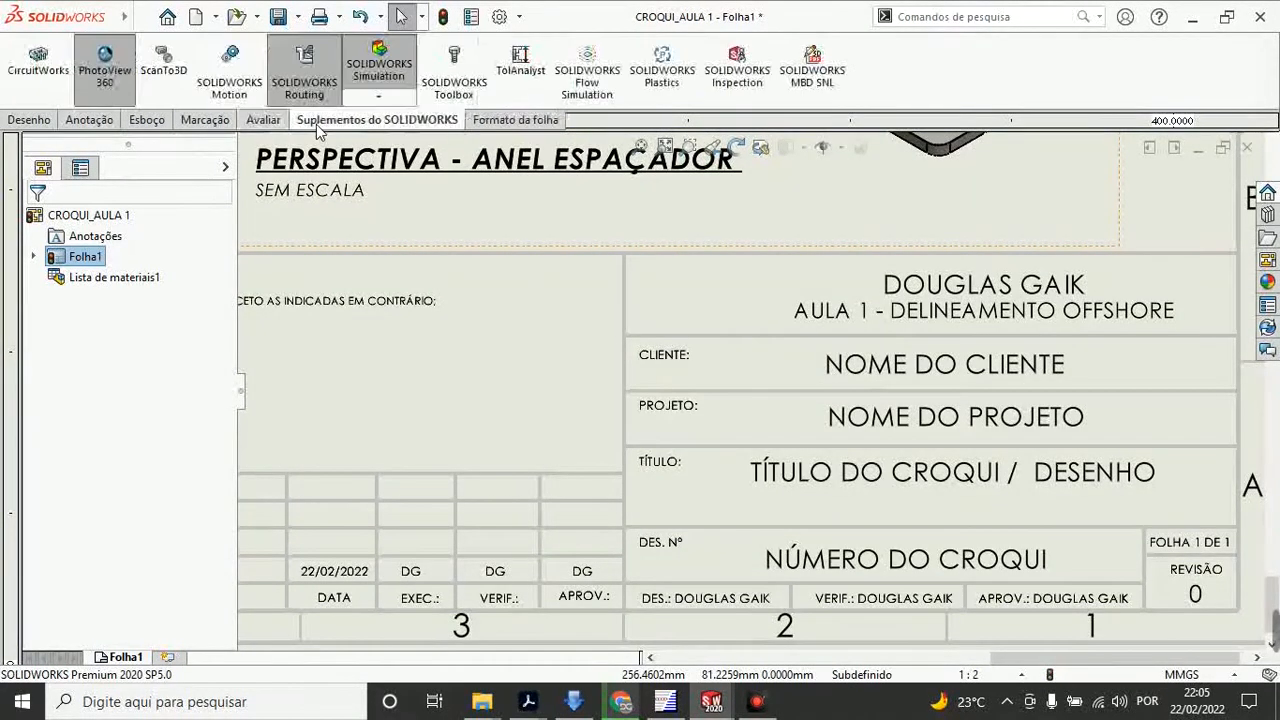
click(512, 120)
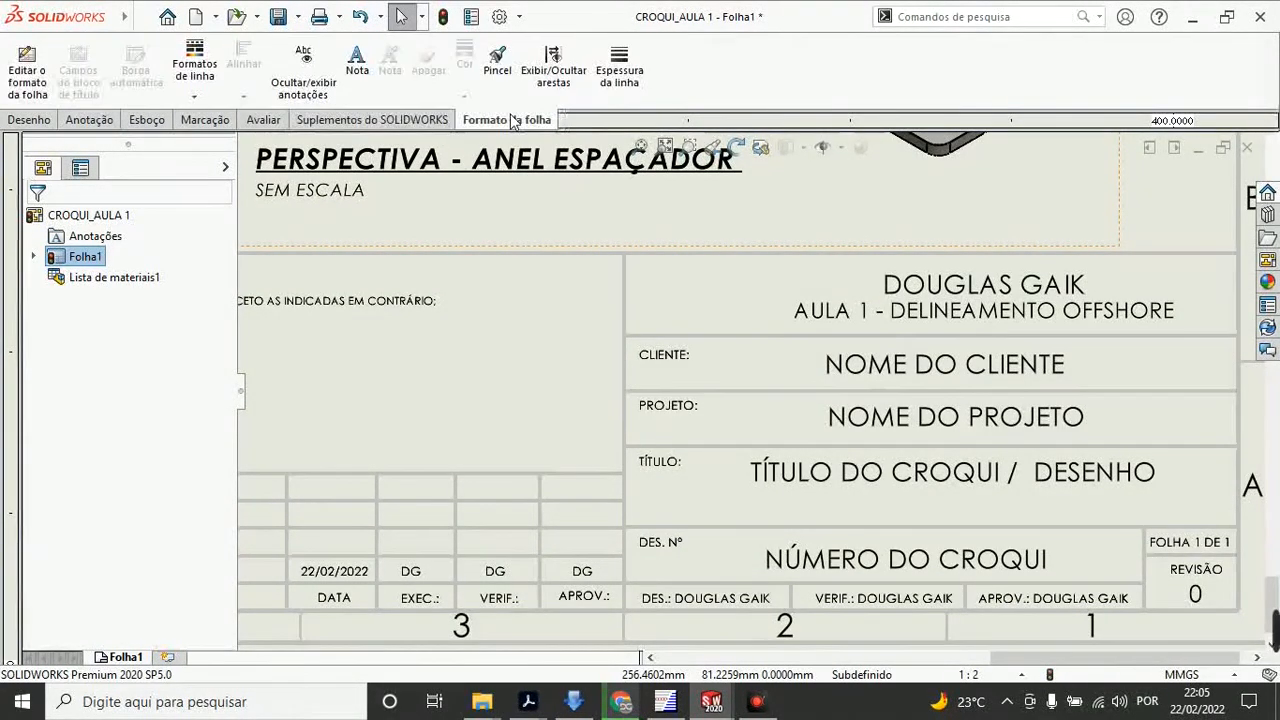
click(26, 120)
right_click(24, 122)
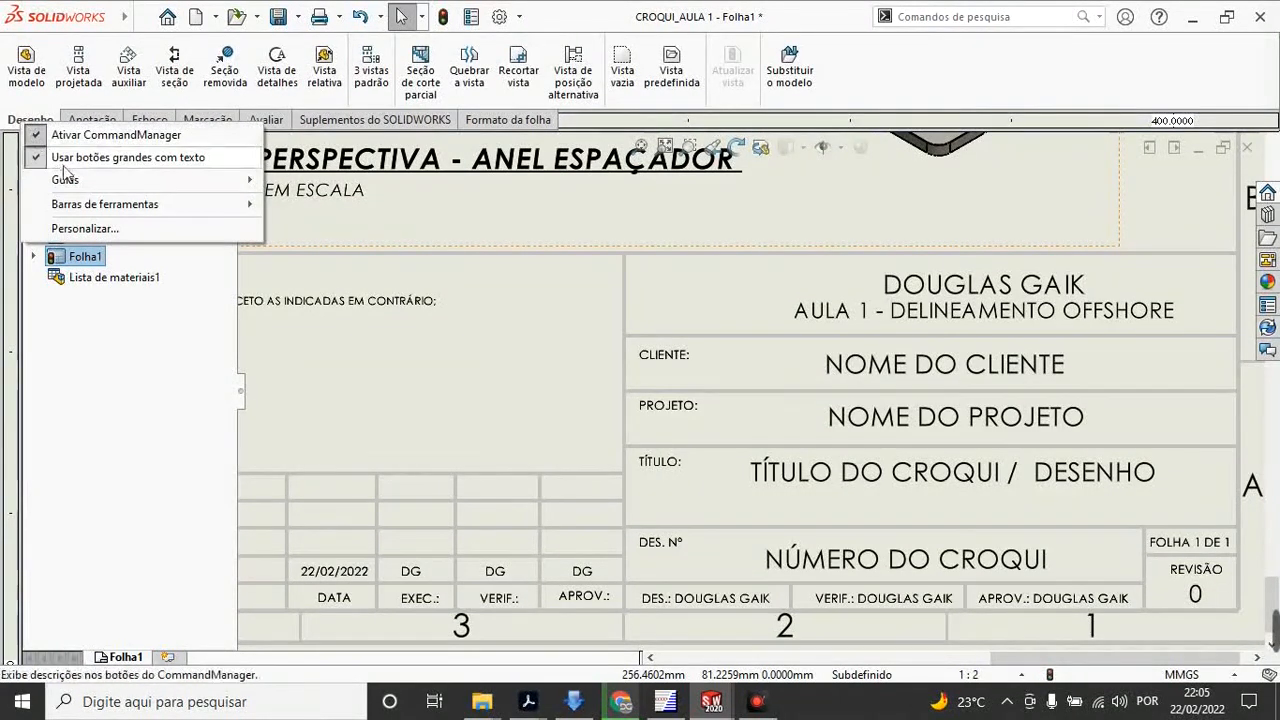
mouse_move(73, 182)
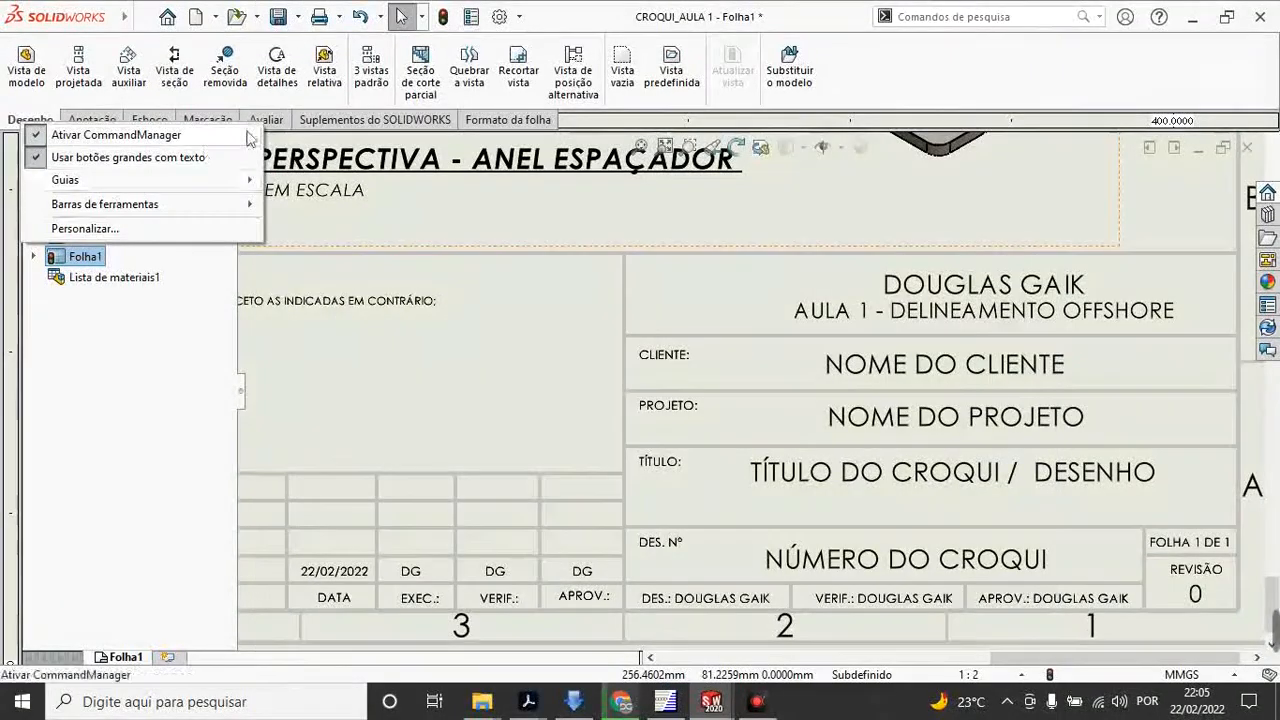
click(610, 340)
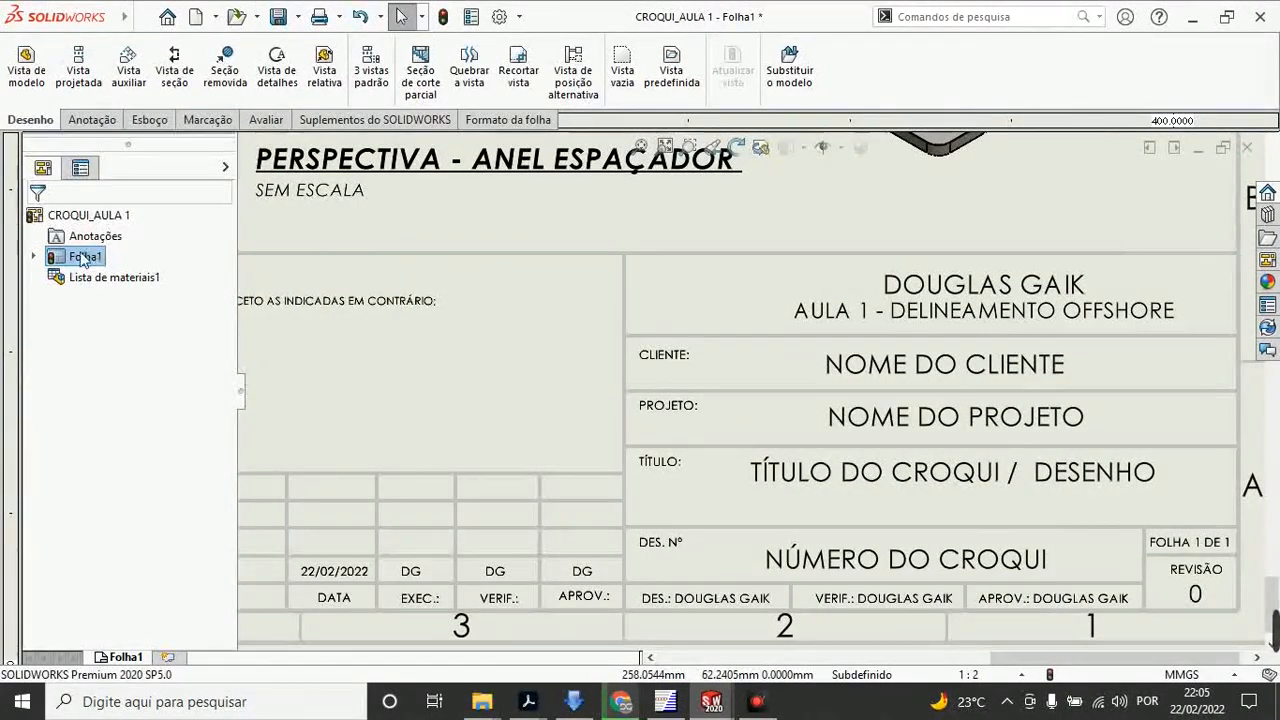
Step: Return to editing Formato da folha1 under Folha1
click(33, 258)
right_click(134, 279)
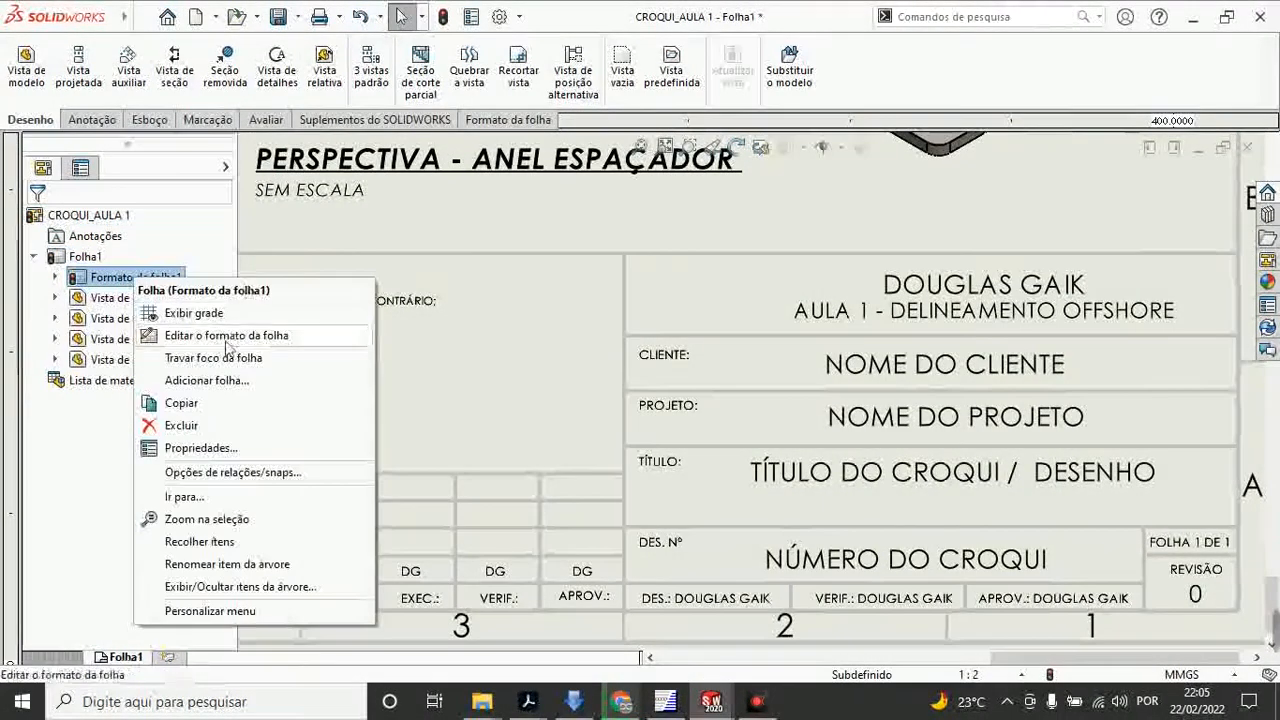
click(217, 337)
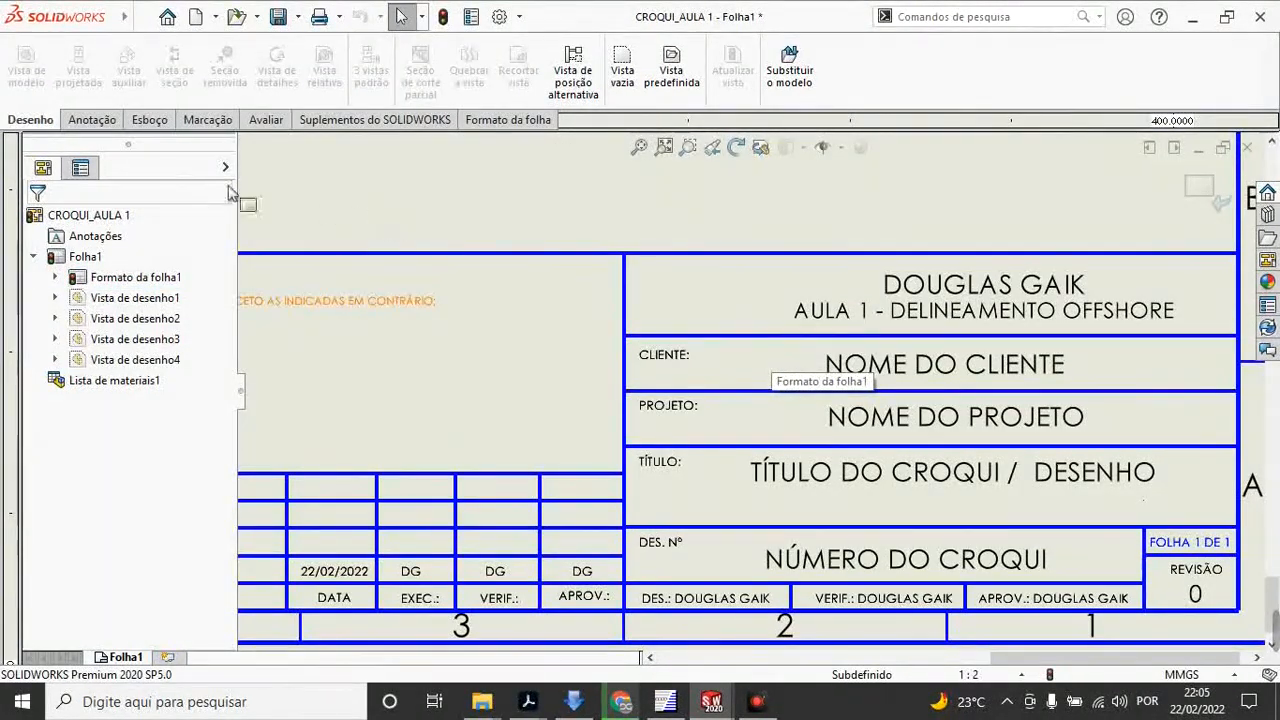
click(90, 124)
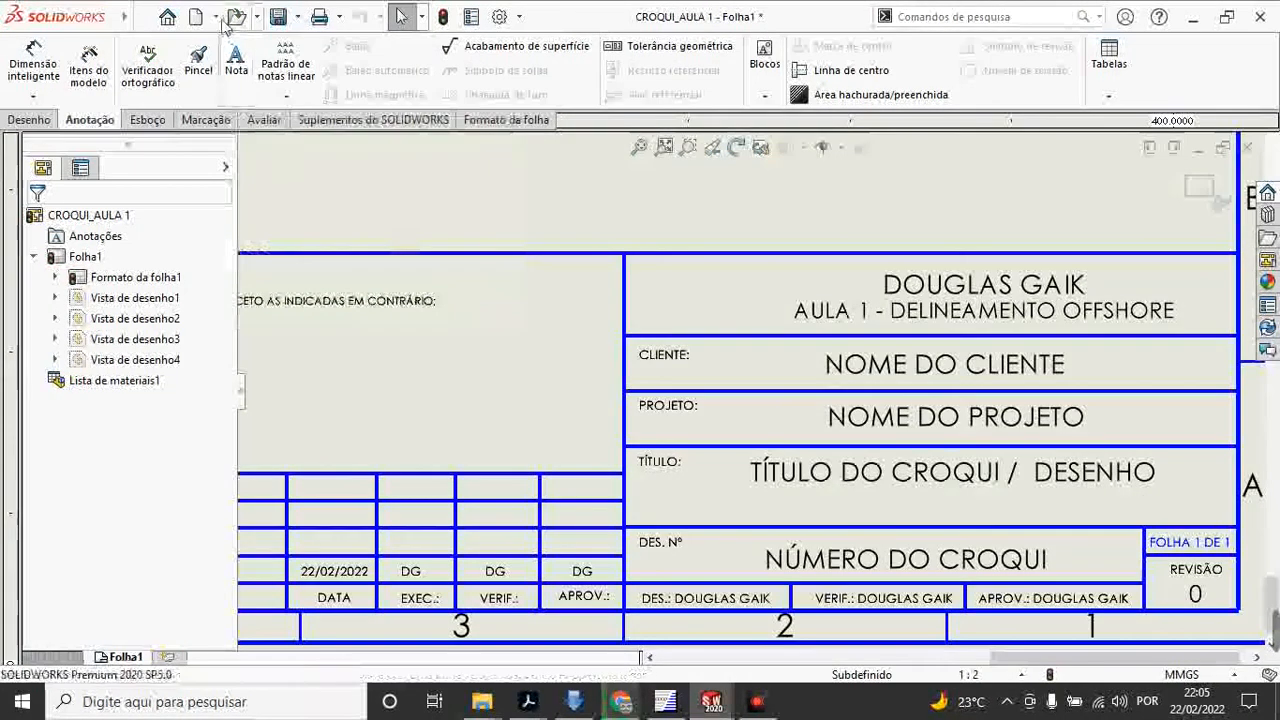
click(30, 119)
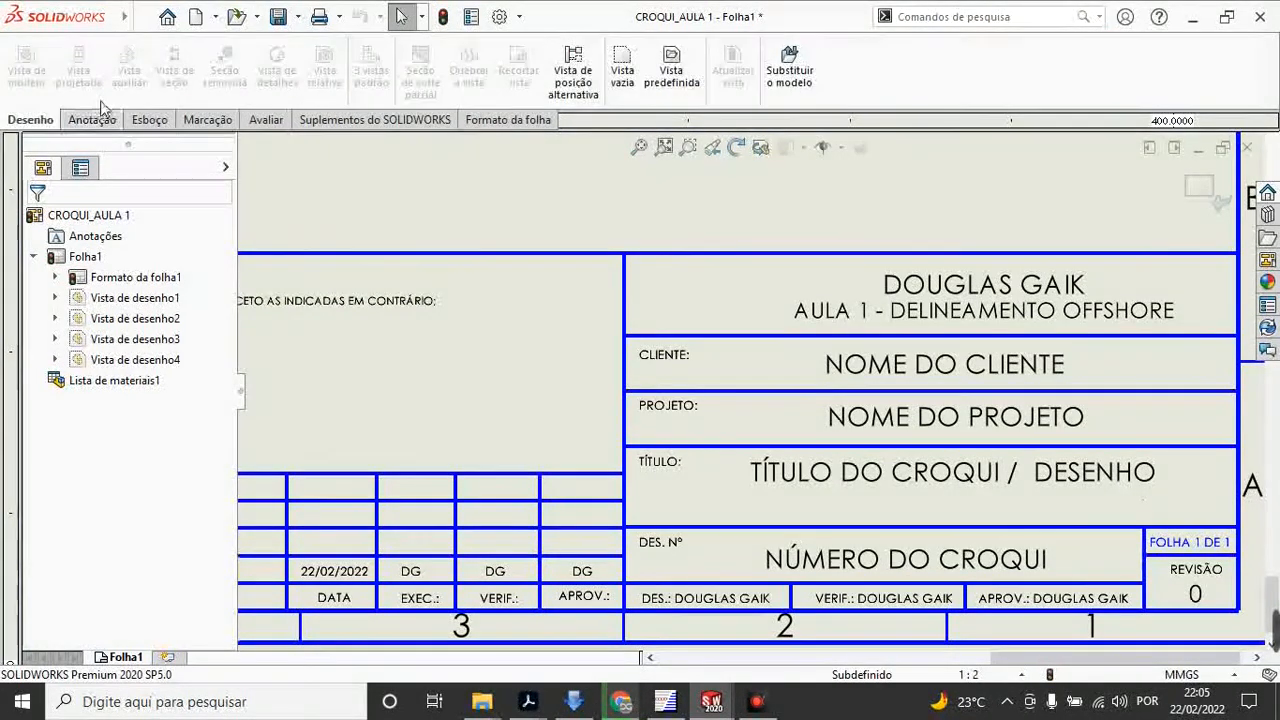
click(91, 119)
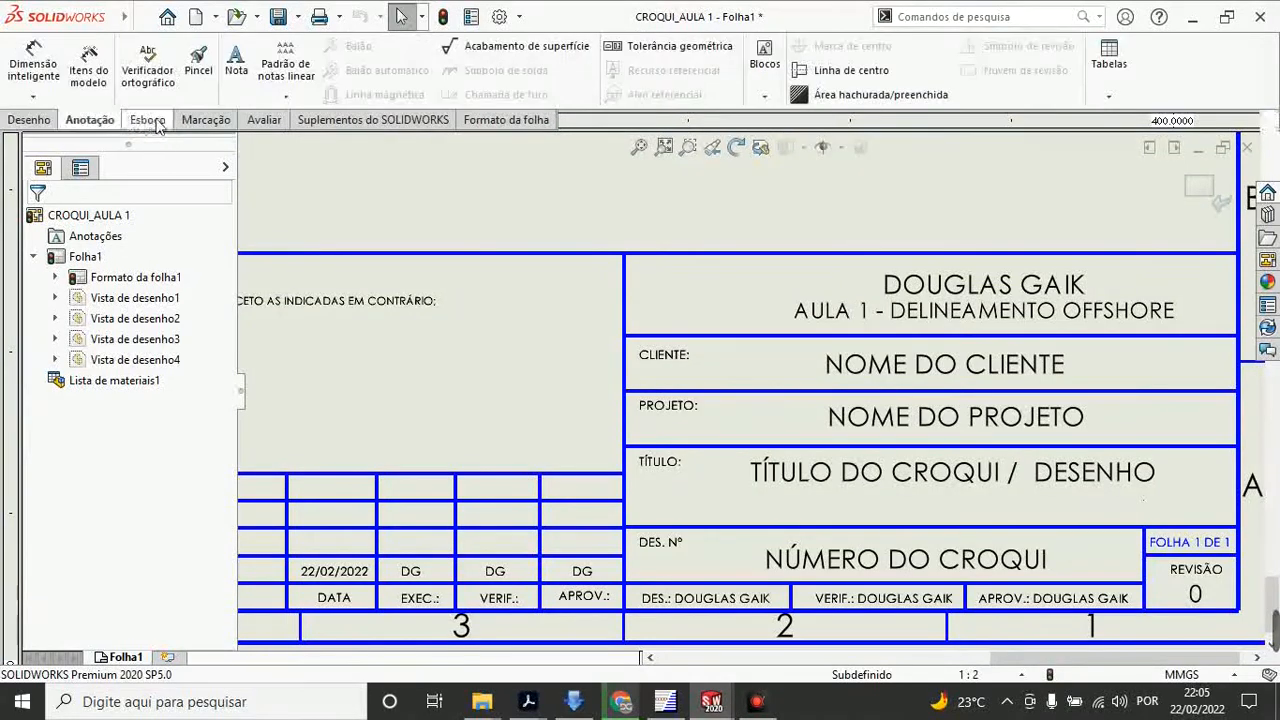
click(149, 119)
click(212, 123)
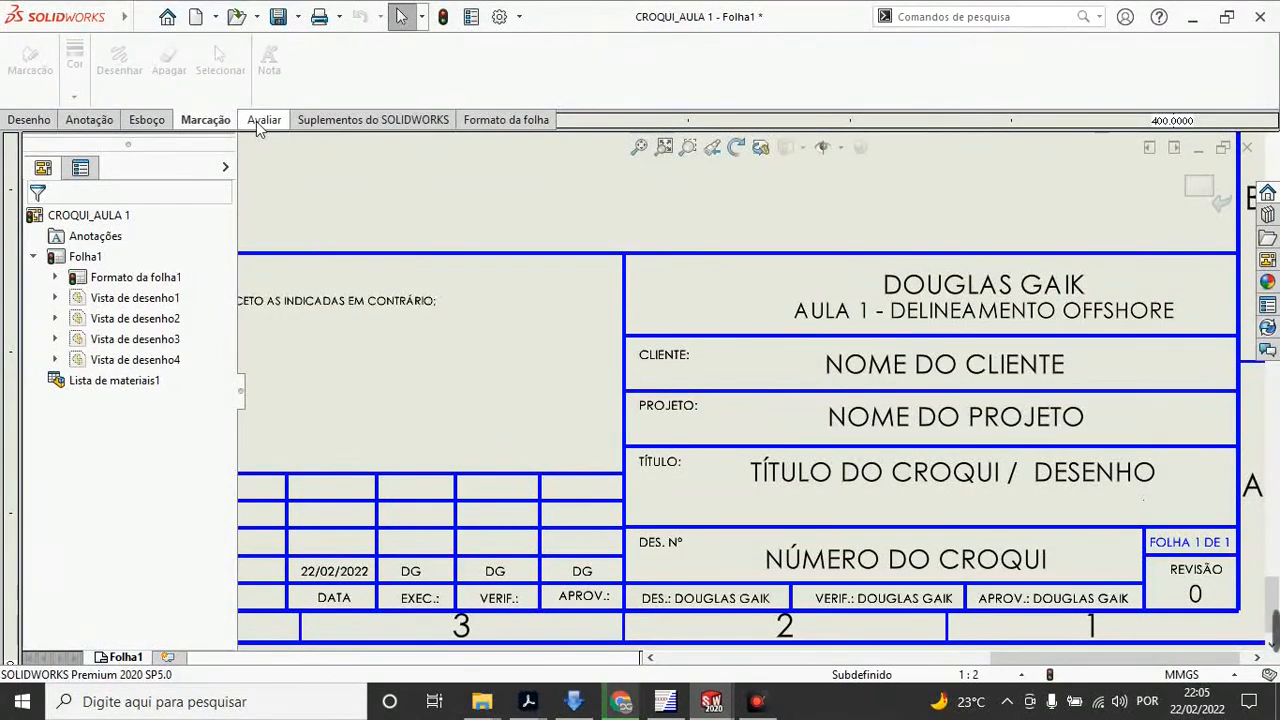
click(260, 122)
click(312, 121)
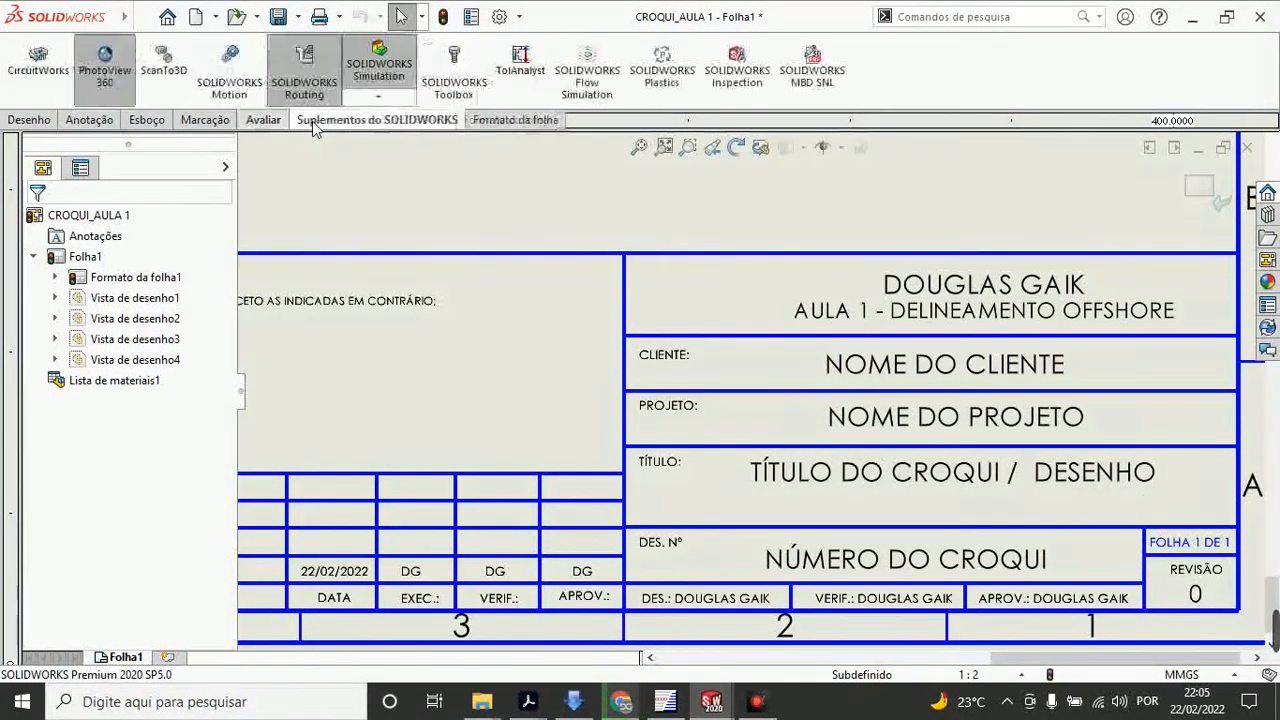
click(150, 18)
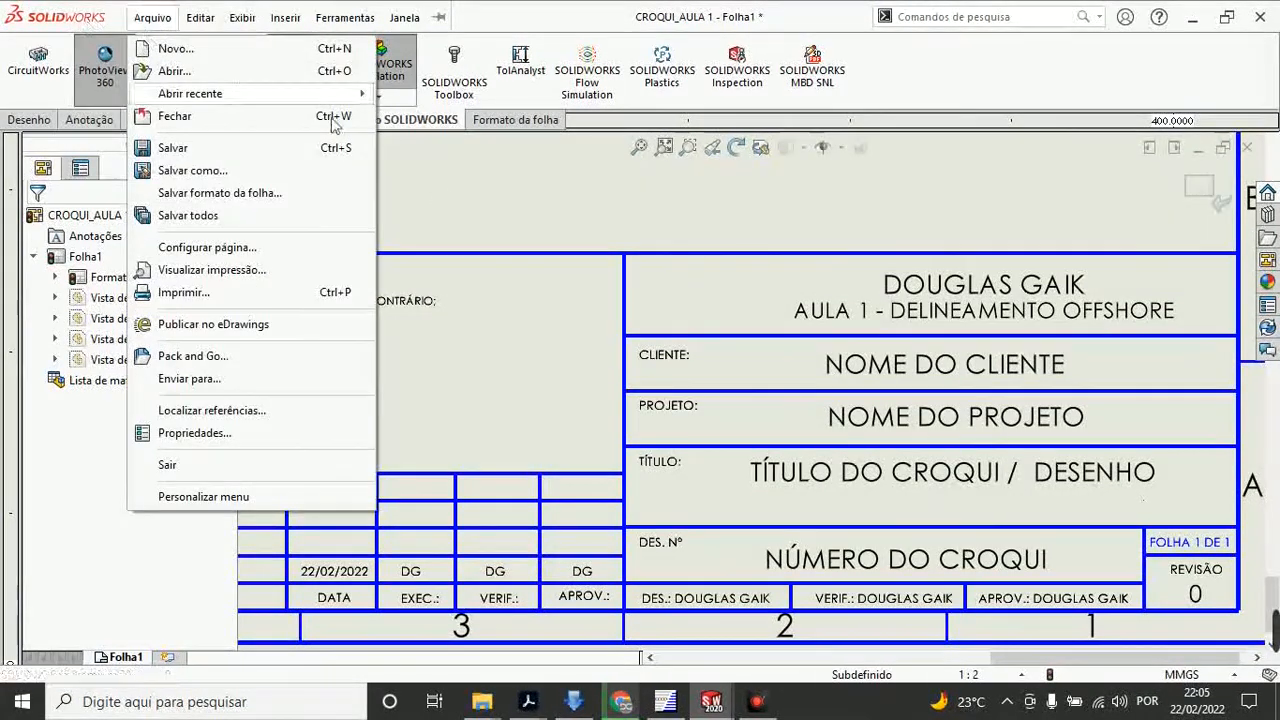
click(434, 187)
click(131, 19)
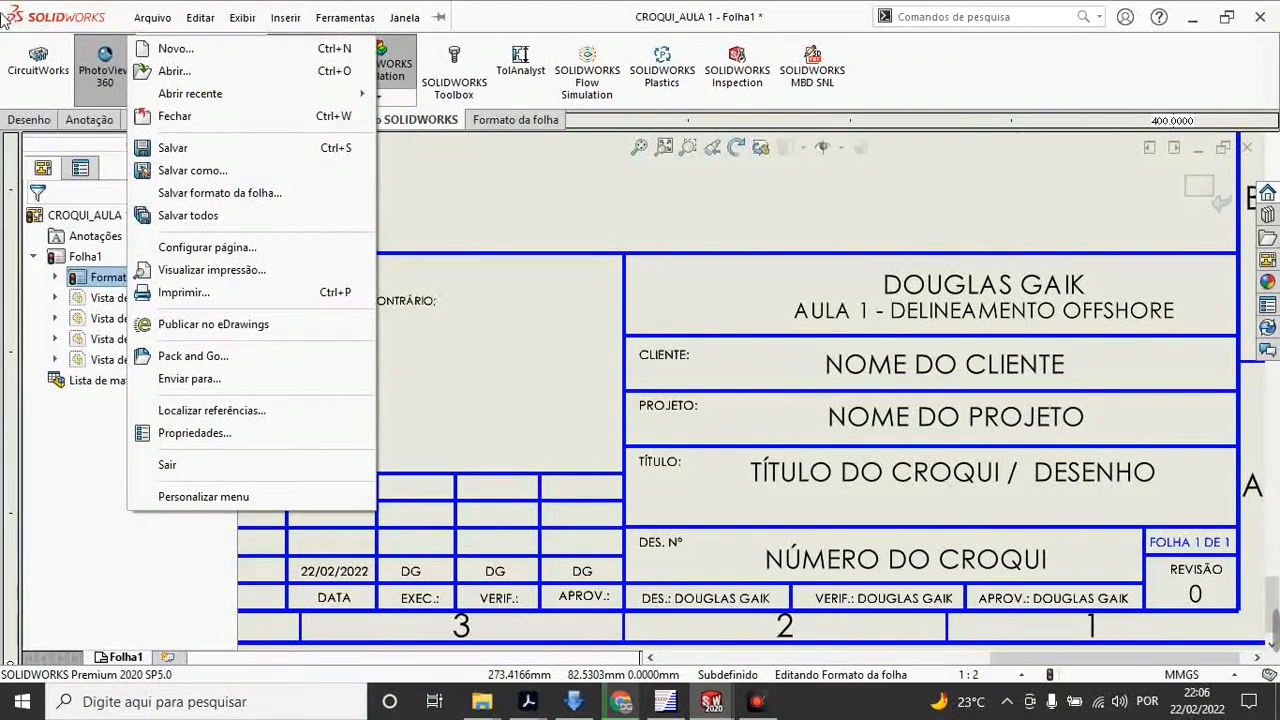
click(440, 18)
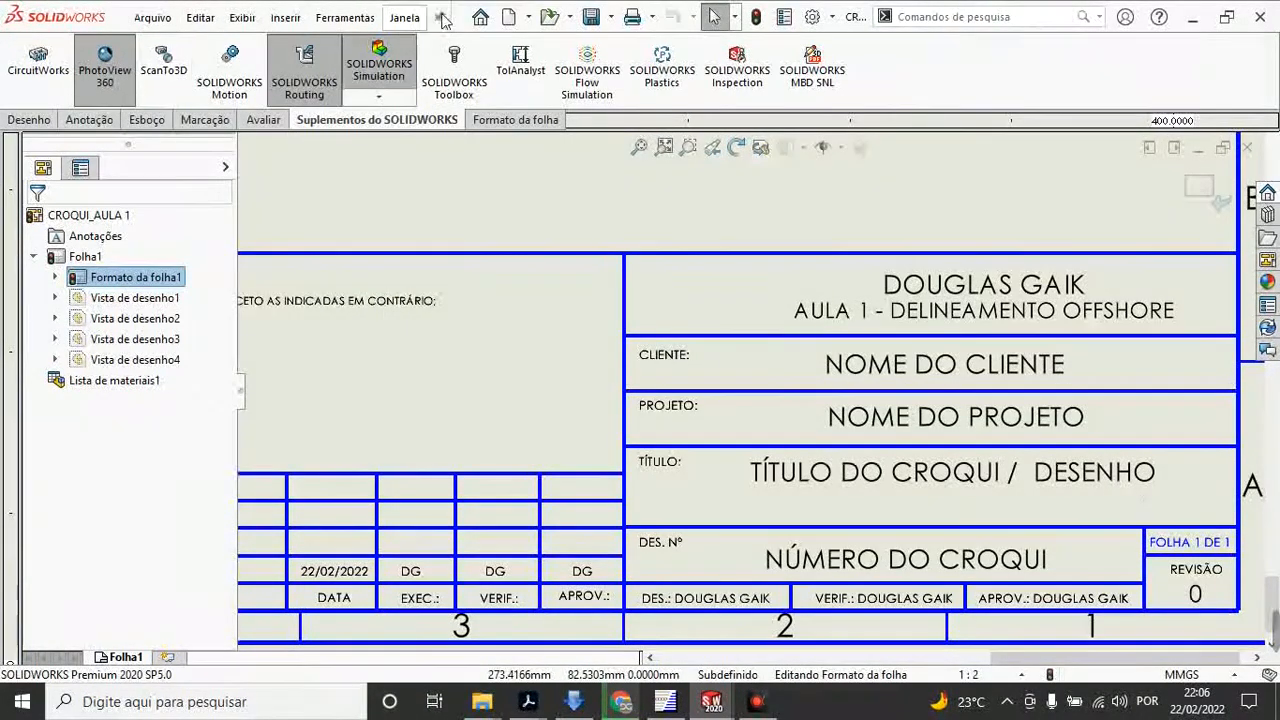
click(295, 18)
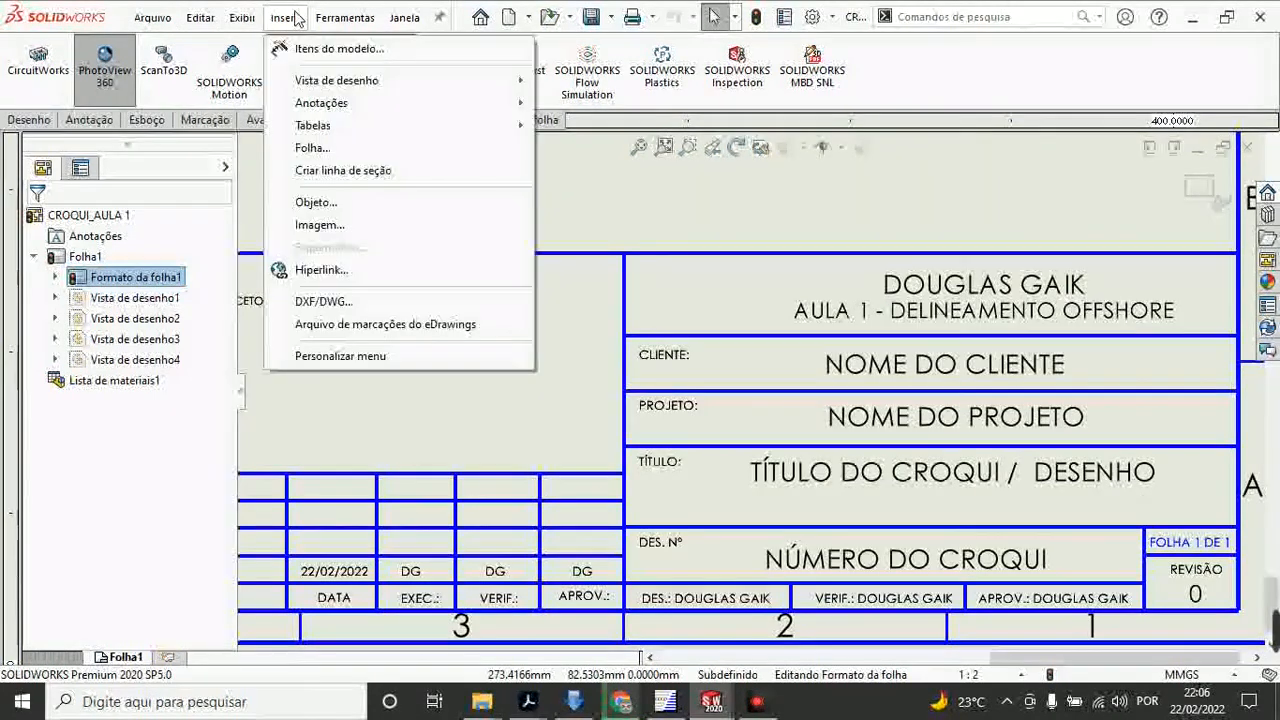
click(333, 230)
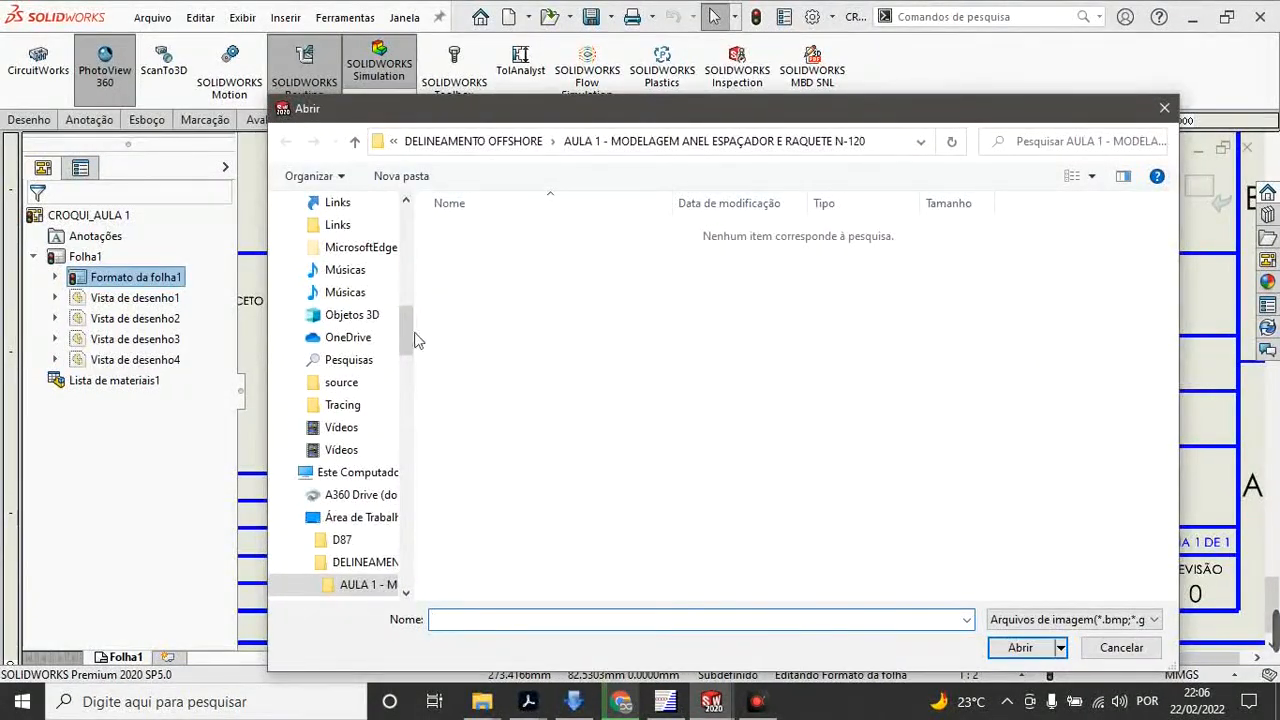
click(1164, 107)
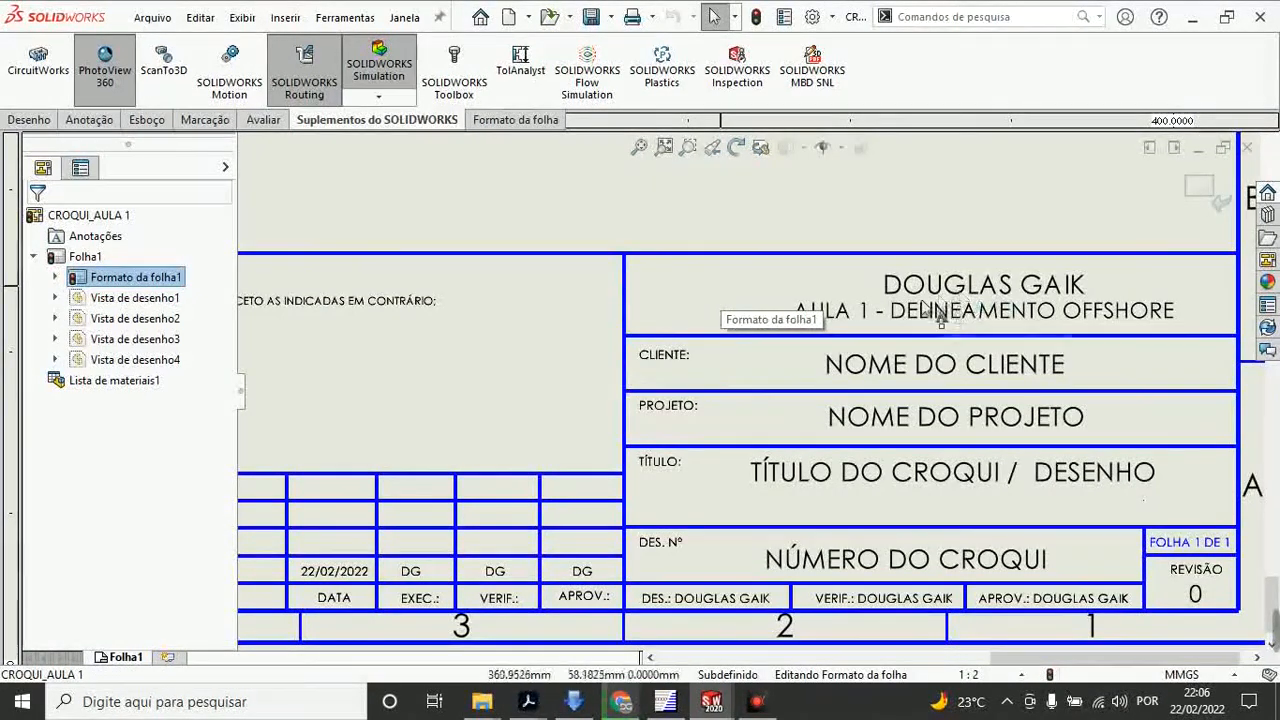
Step: Replace the drawing title placeholder in the TÍTULO field with "RAQUETE E ANEL ESPAÇADOR DN 2" 150#"
scroll(688, 385, down, 2)
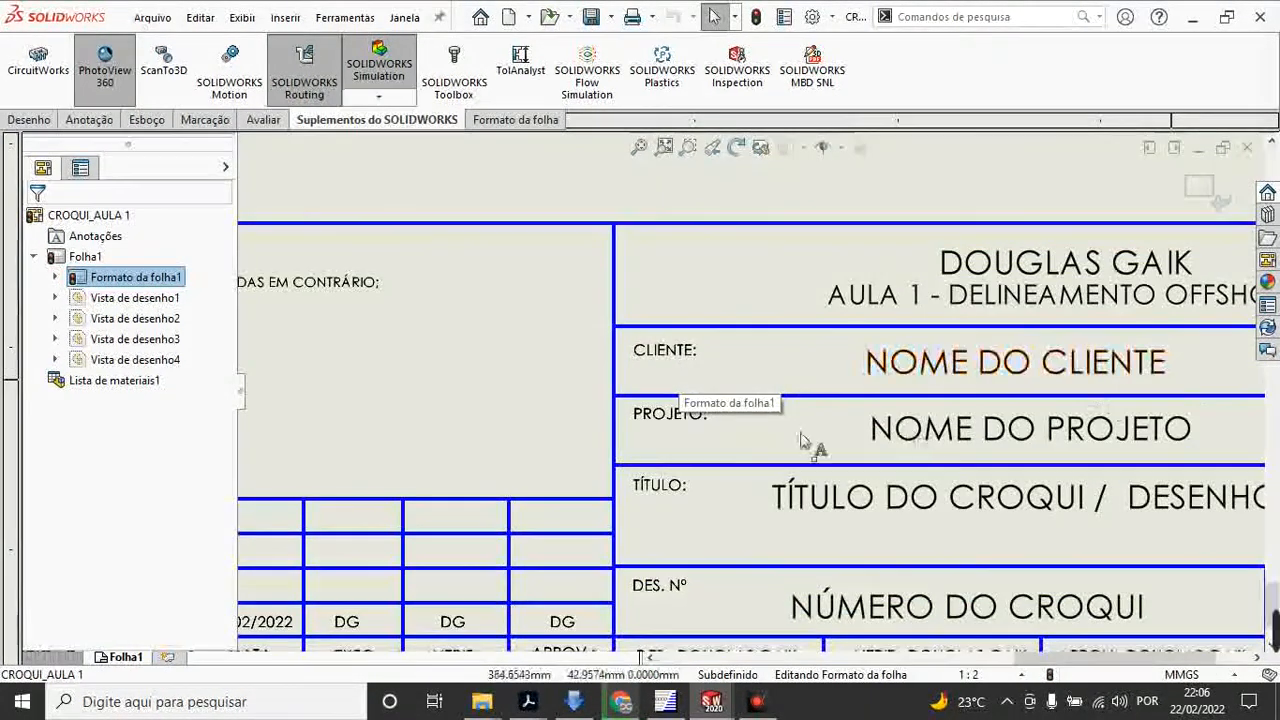
scroll(720, 375, up, 2)
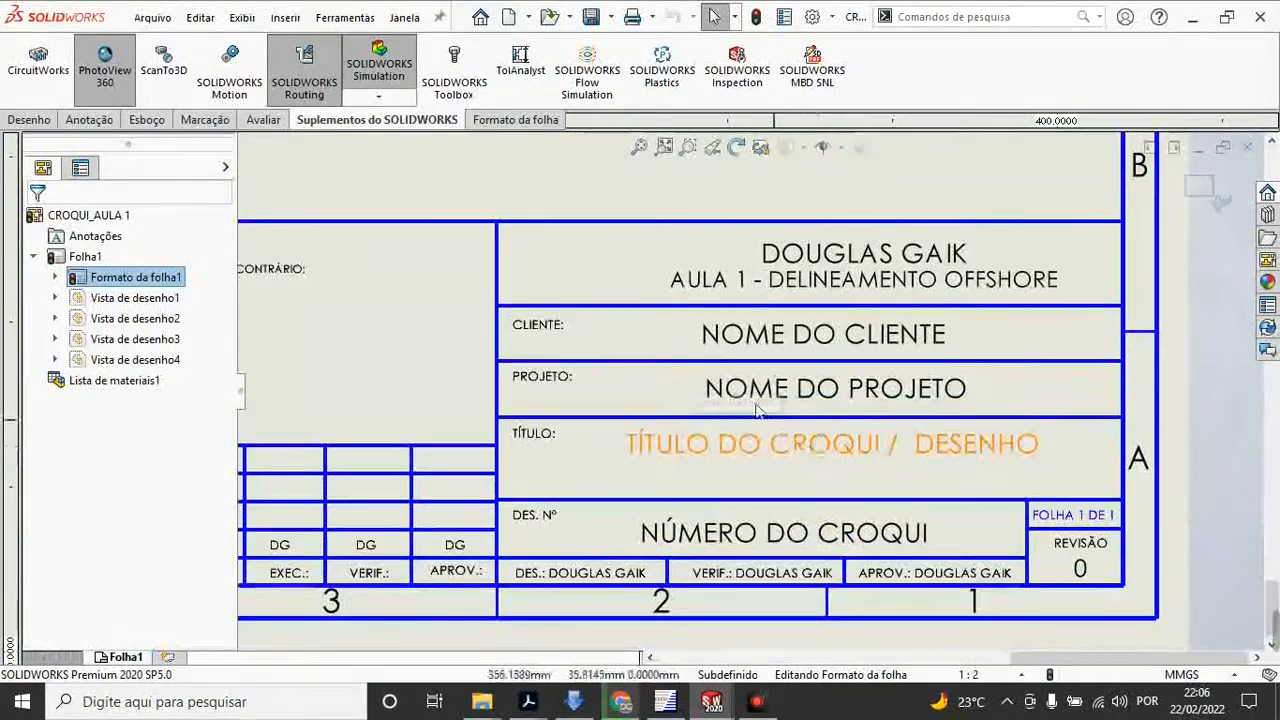
double_click(738, 447)
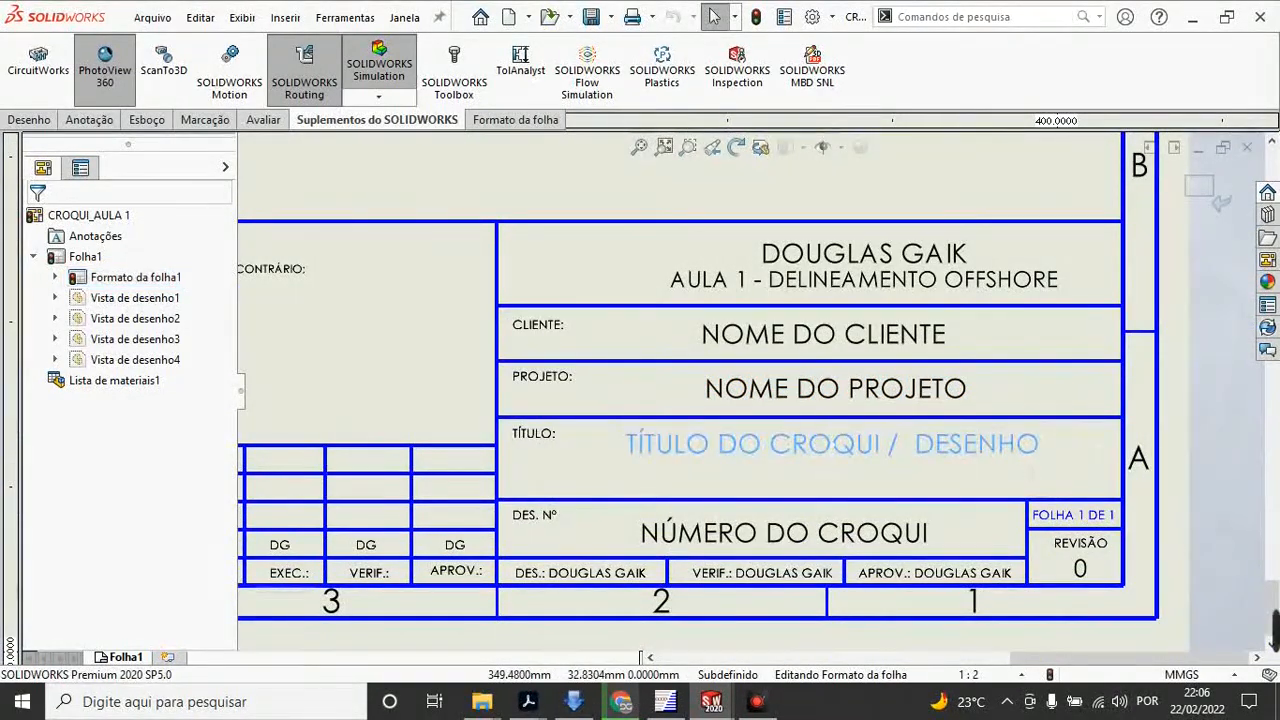
double_click(740, 447)
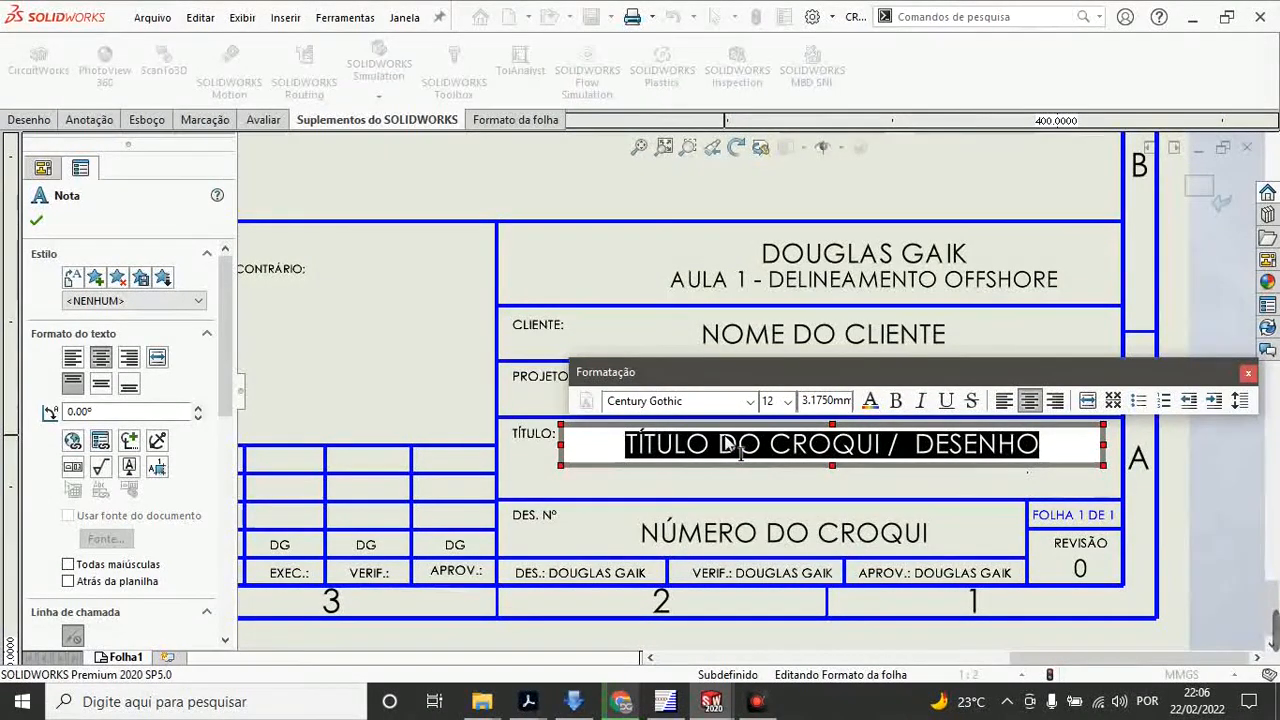
text(RA)
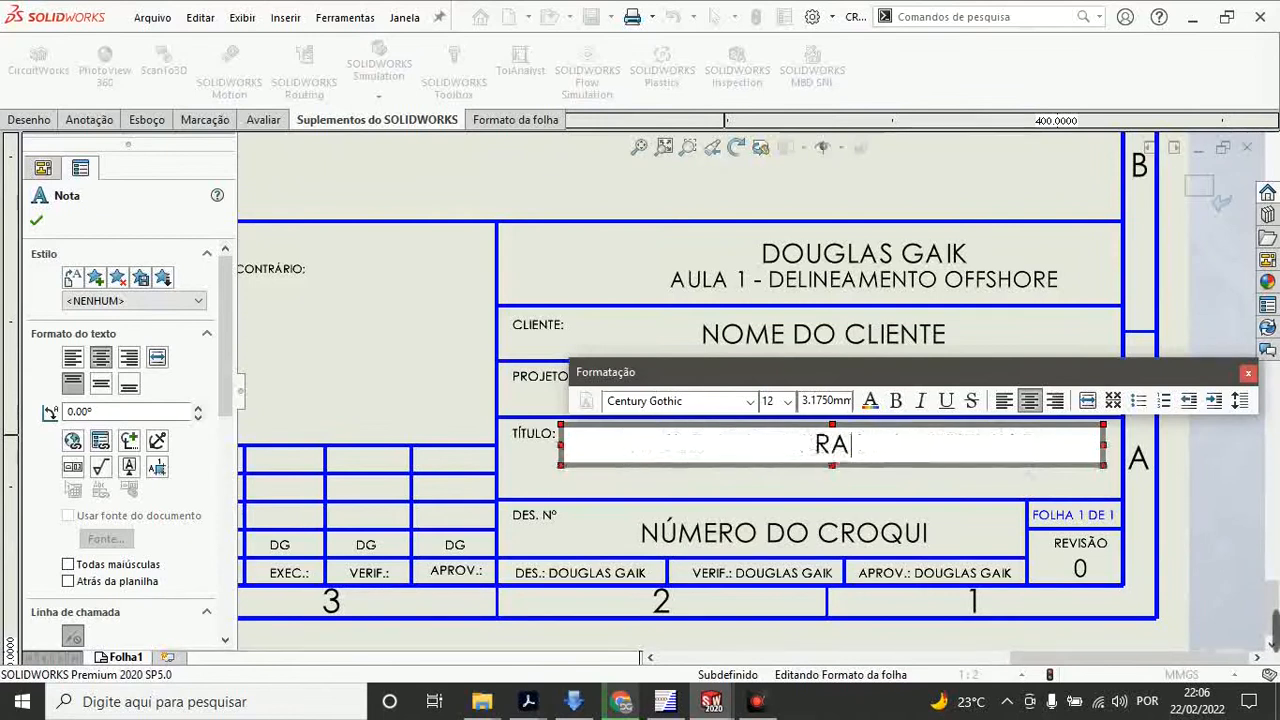
text(QUETE E)
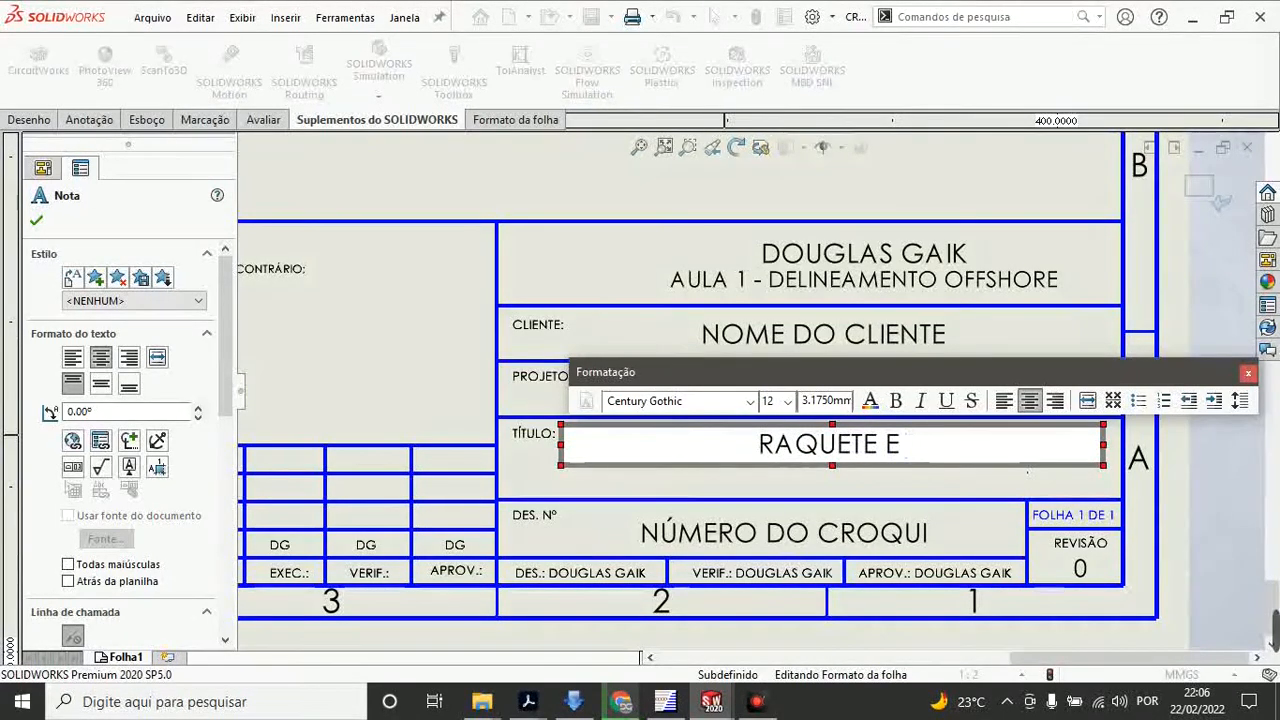
text( ANEL ESPA)
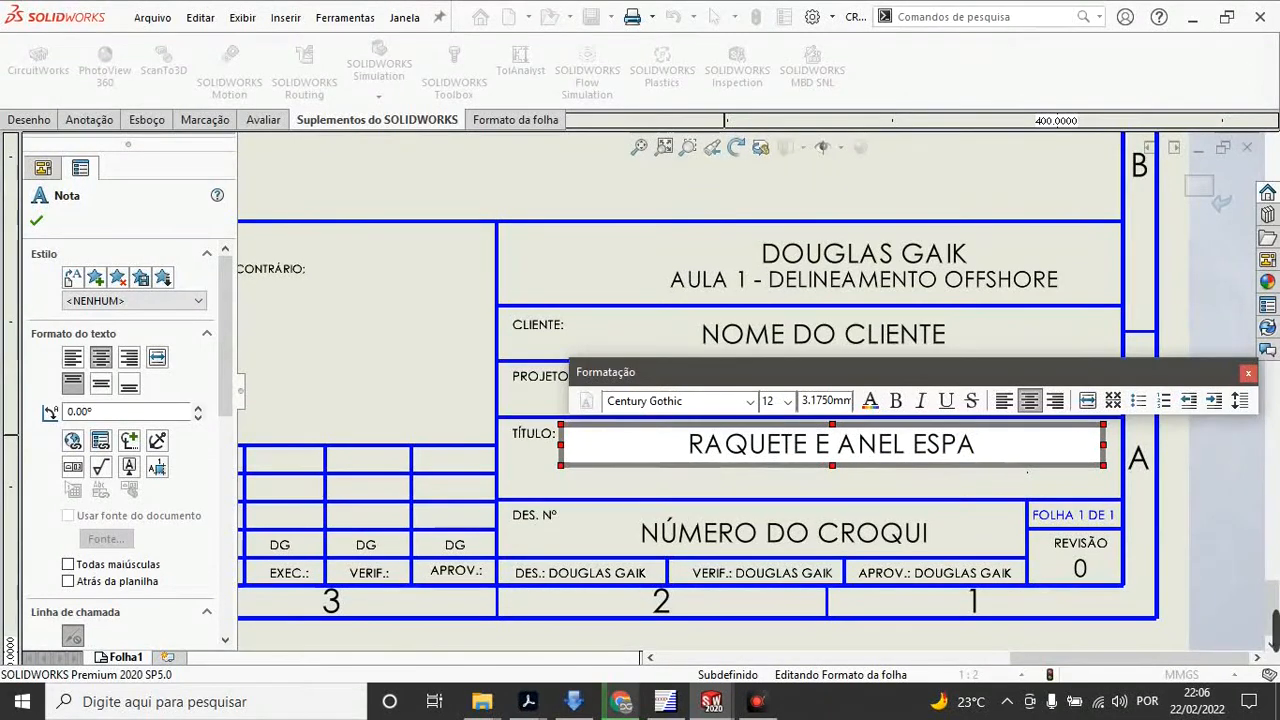
text(ÇADOR )
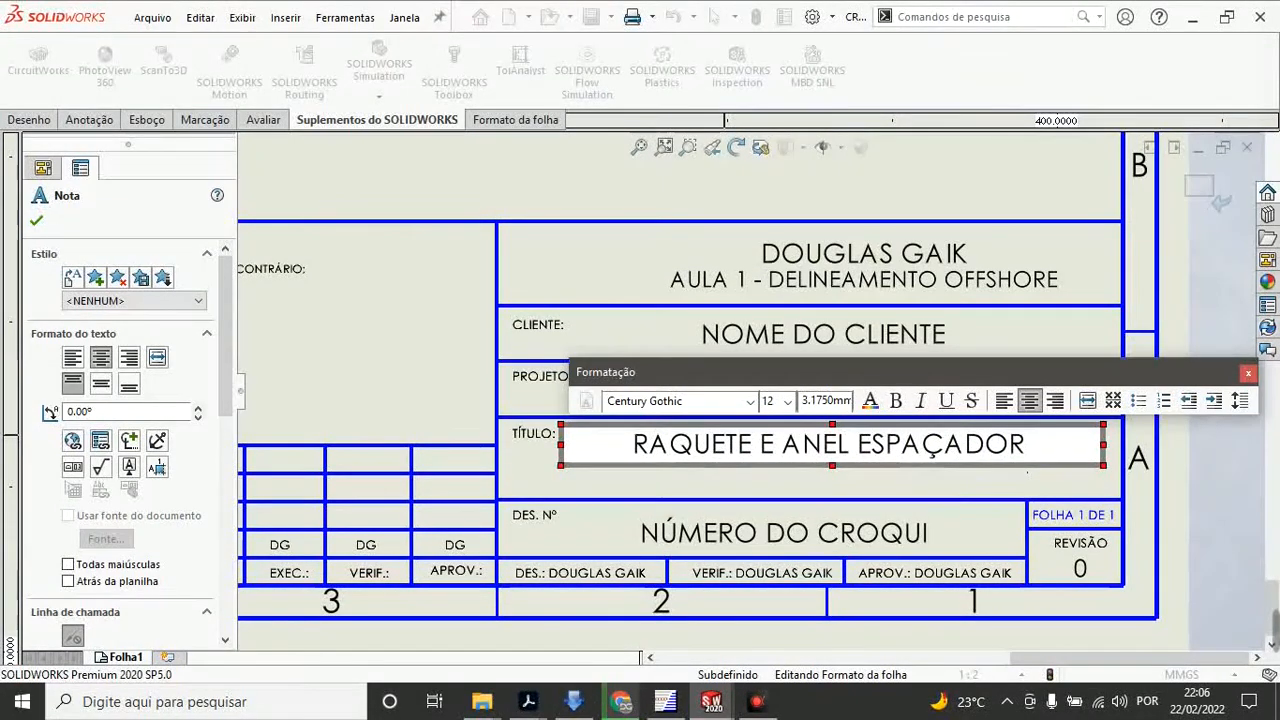
text(DN 2)
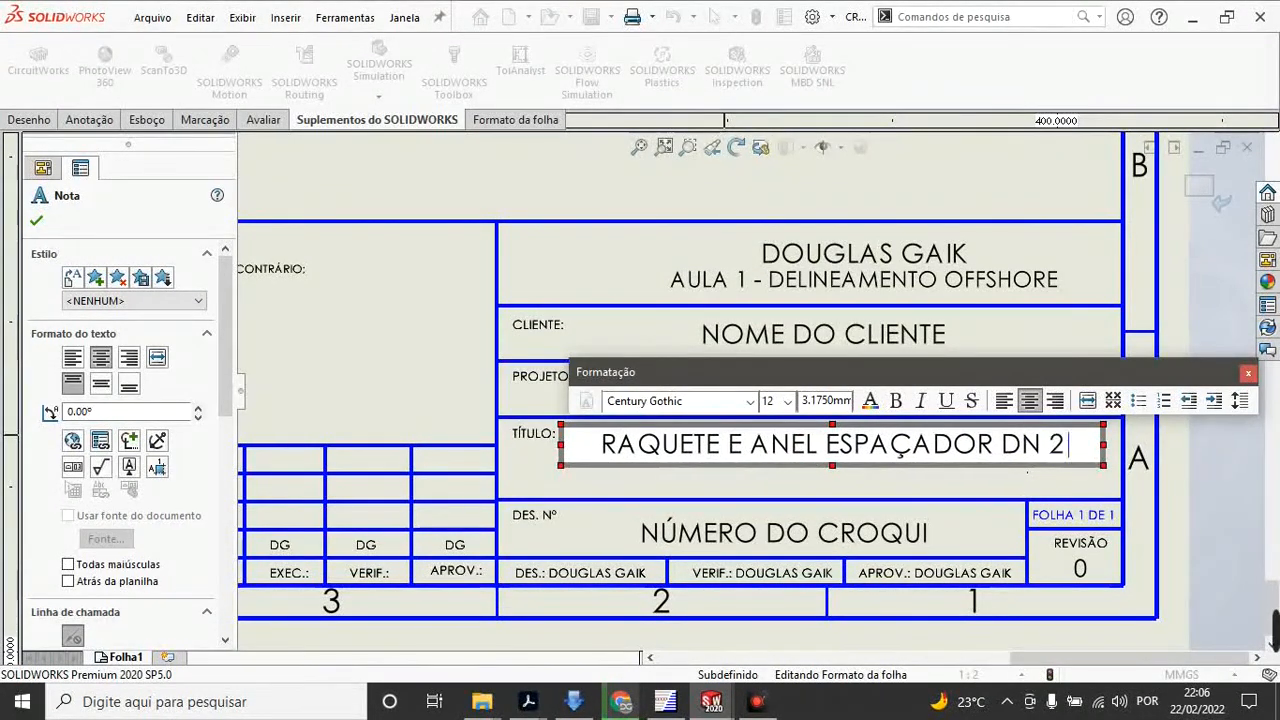
text(" 150)
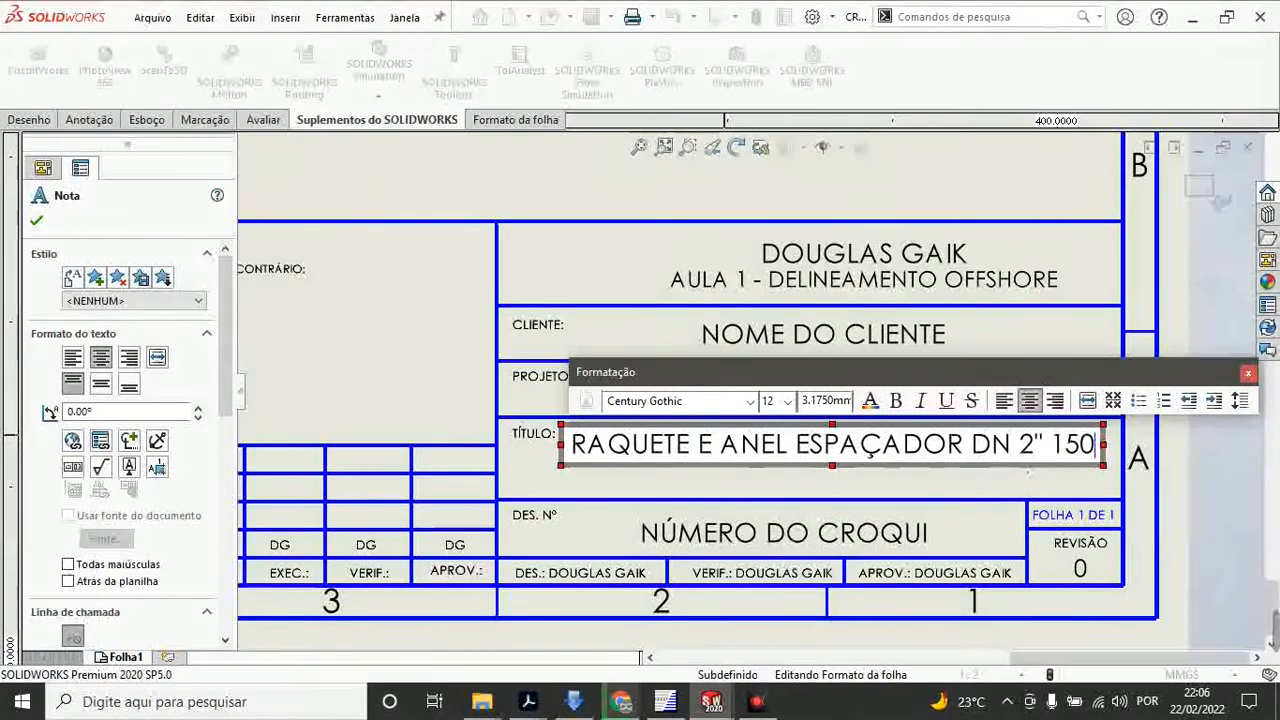
text(#)
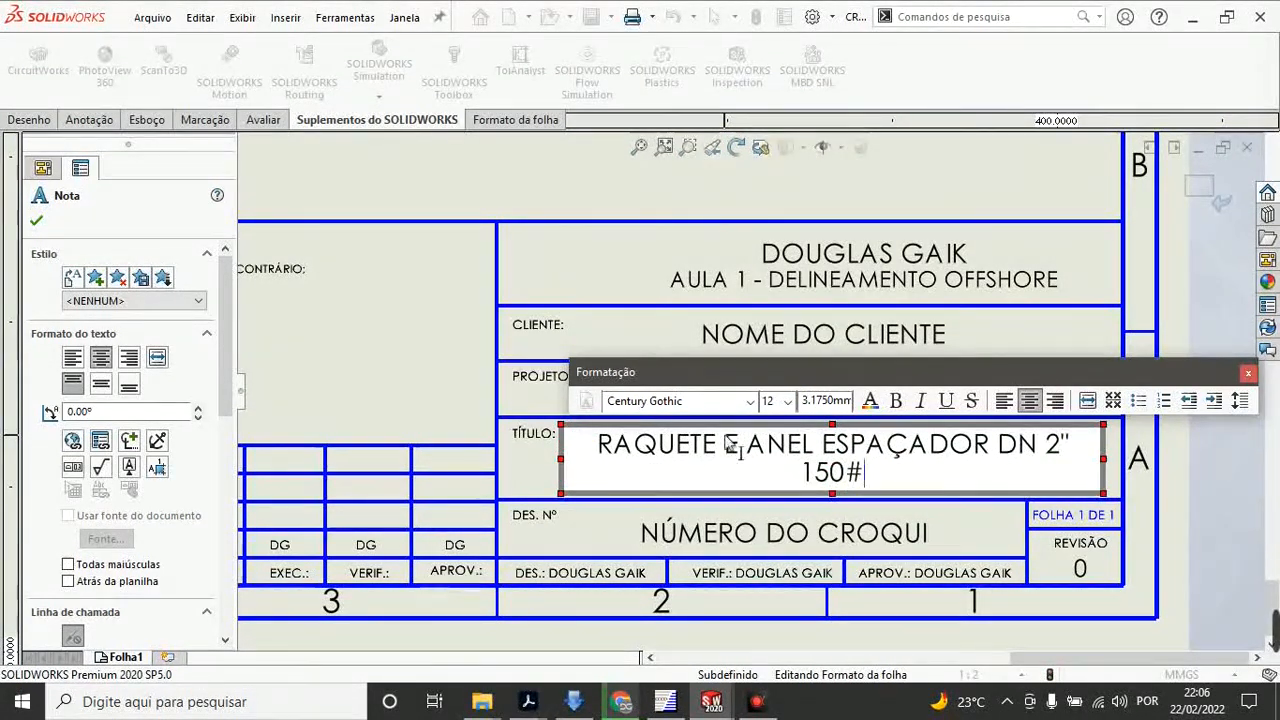
Step: Break the title text before "DN" so that "DN 2" 150#" forms its own second line, and finish editing it
click(1000, 445)
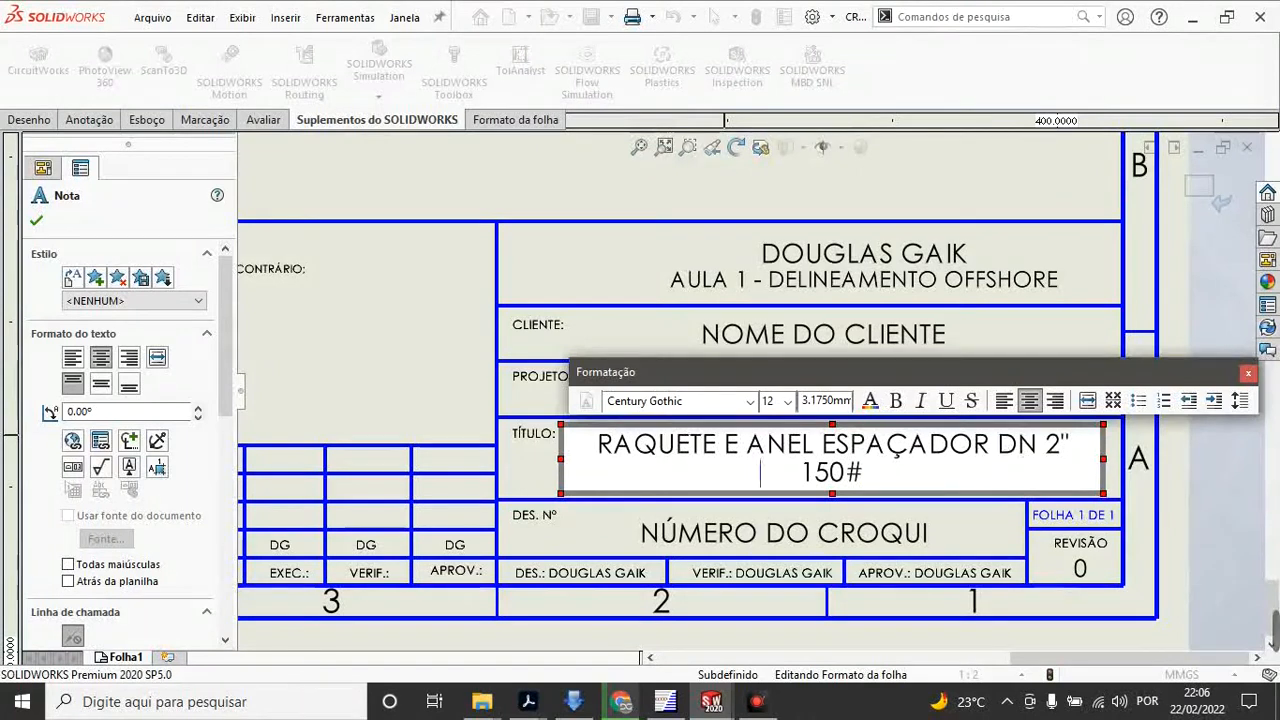
key(Return)
click(779, 533)
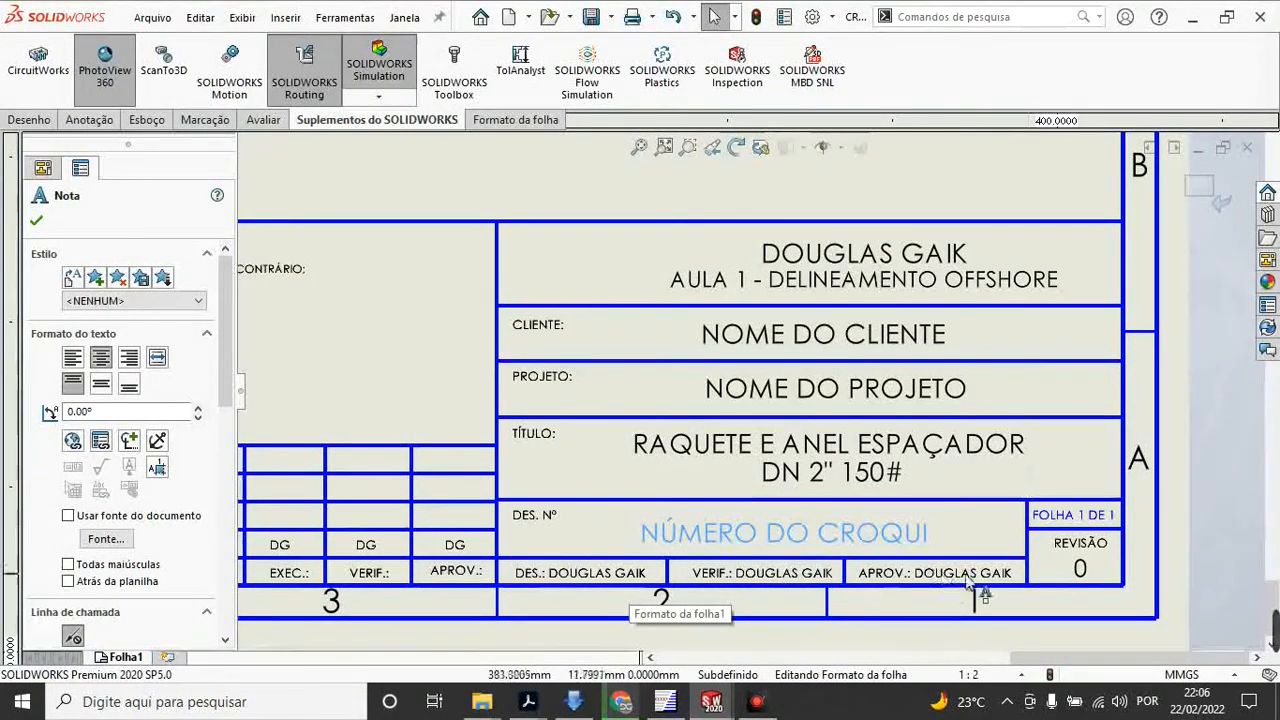
key(Escape)
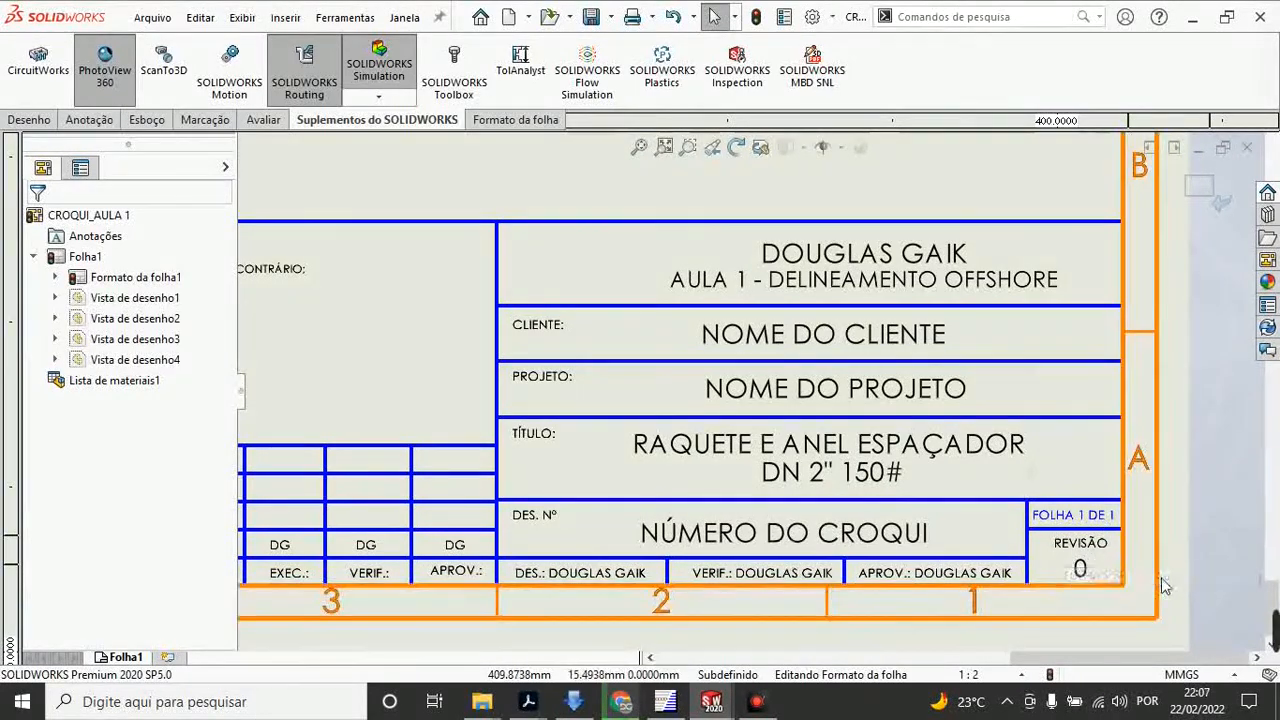
Step: Examine the revision table's date and initials, the signature fields and the general notes beside the title block
scroll(424, 428, up, 1)
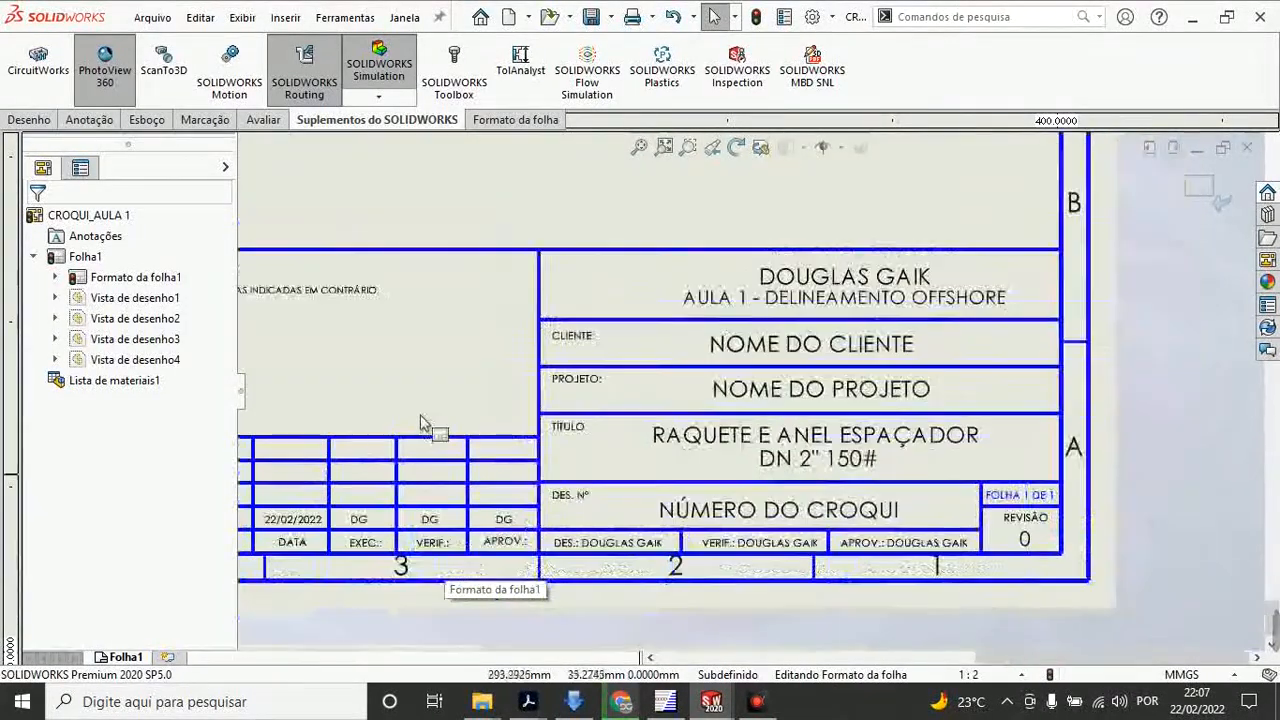
mouse_move(426, 425)
middle_down()
mouse_move(1060, 394)
mouse_move(845, 377)
middle_up()
scroll(743, 480, down, 3)
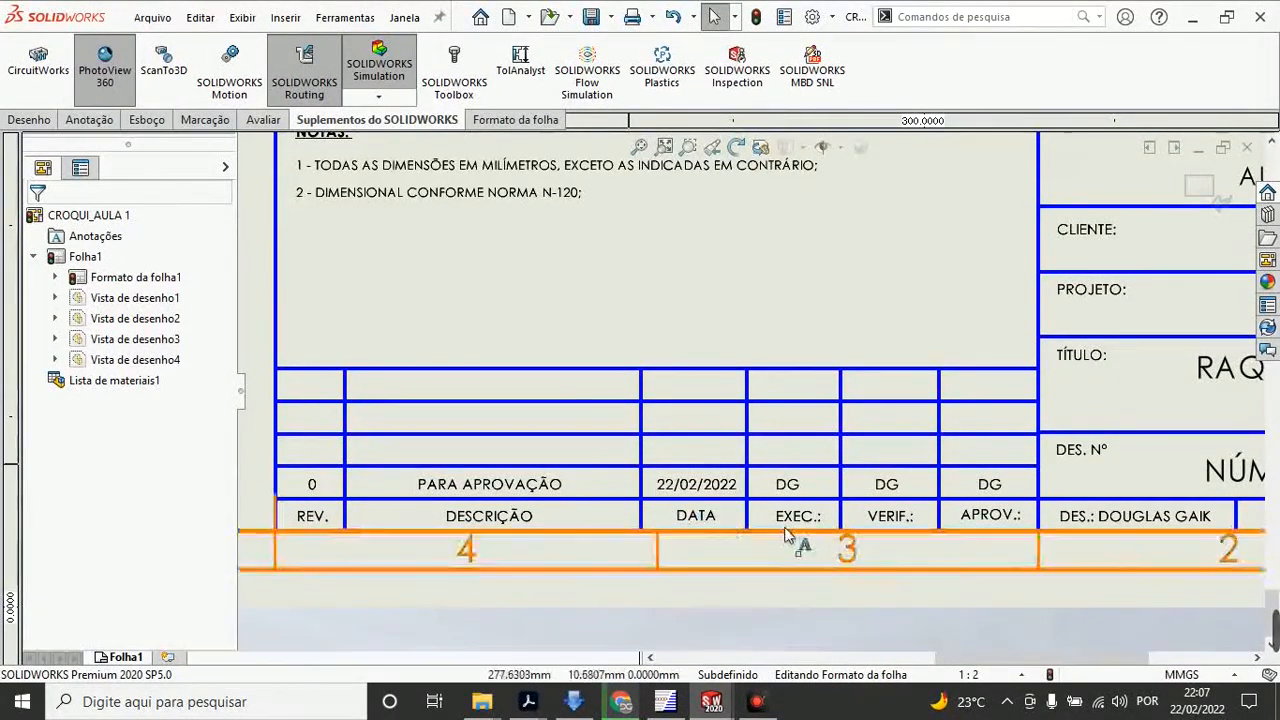
middle_drag(786, 507, 657, 495)
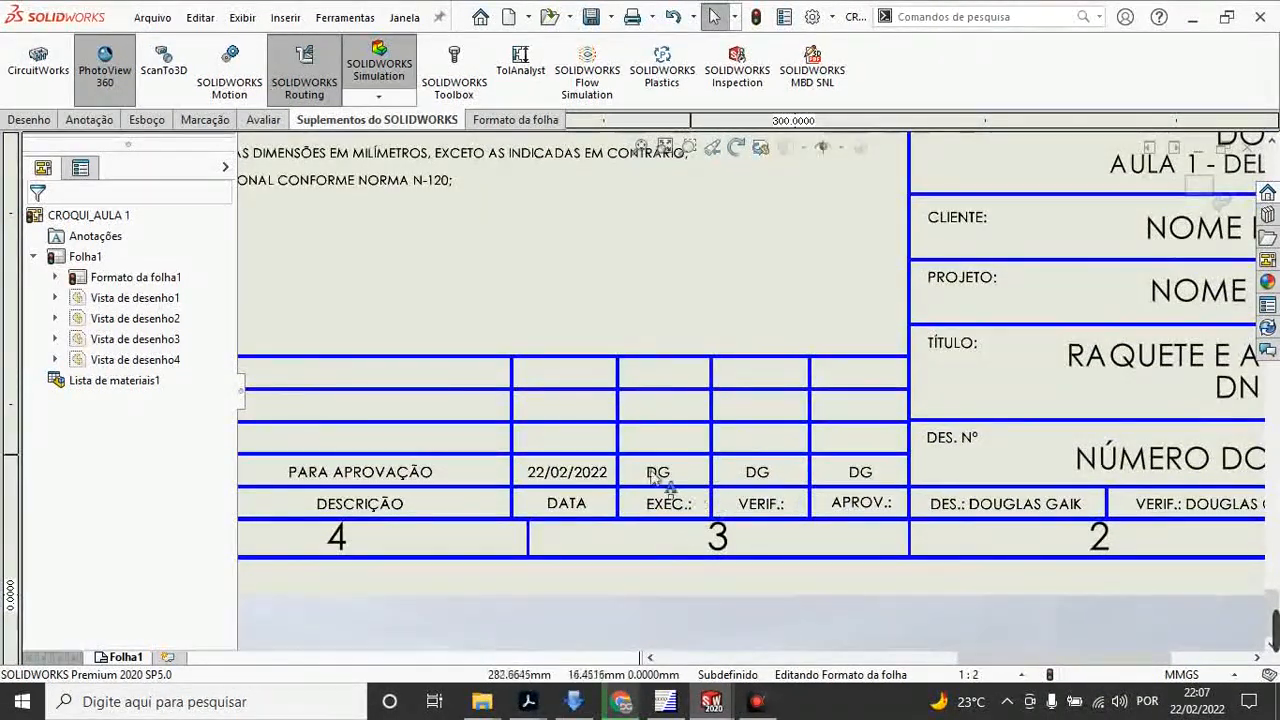
scroll(690, 466, down, 3)
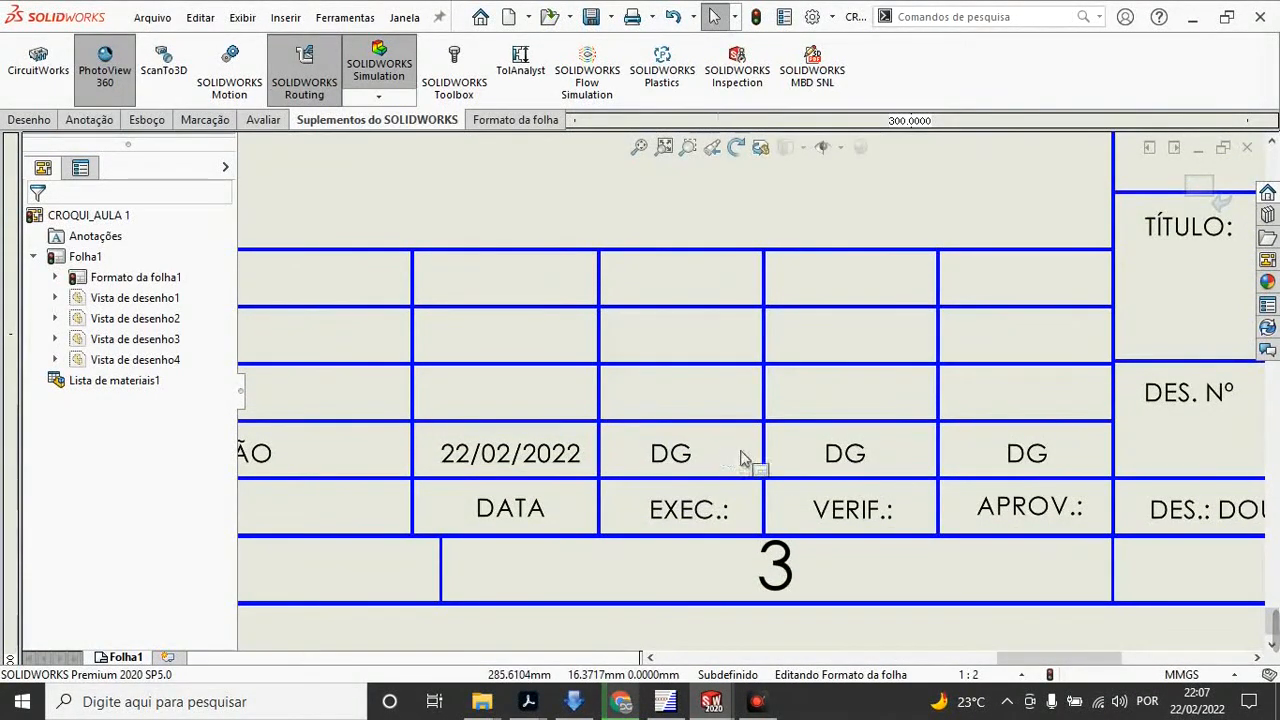
scroll(1163, 497, up, 2)
middle_drag(1163, 497, 614, 468)
scroll(790, 480, up, 2)
middle_drag(965, 518, 628, 497)
scroll(760, 485, up, 2)
mouse_move(805, 525)
middle_down()
mouse_move(934, 520)
mouse_move(1205, 546)
middle_up()
scroll(530, 280, down, 3)
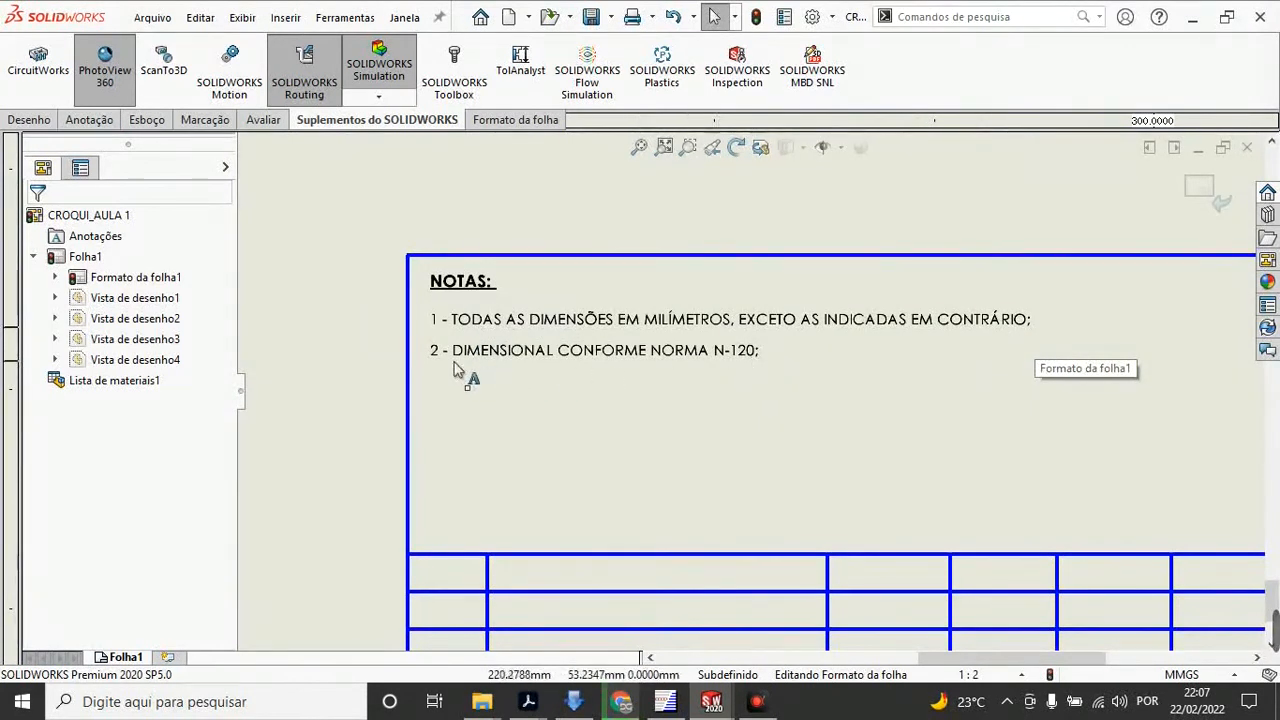
scroll(755, 385, up, 3)
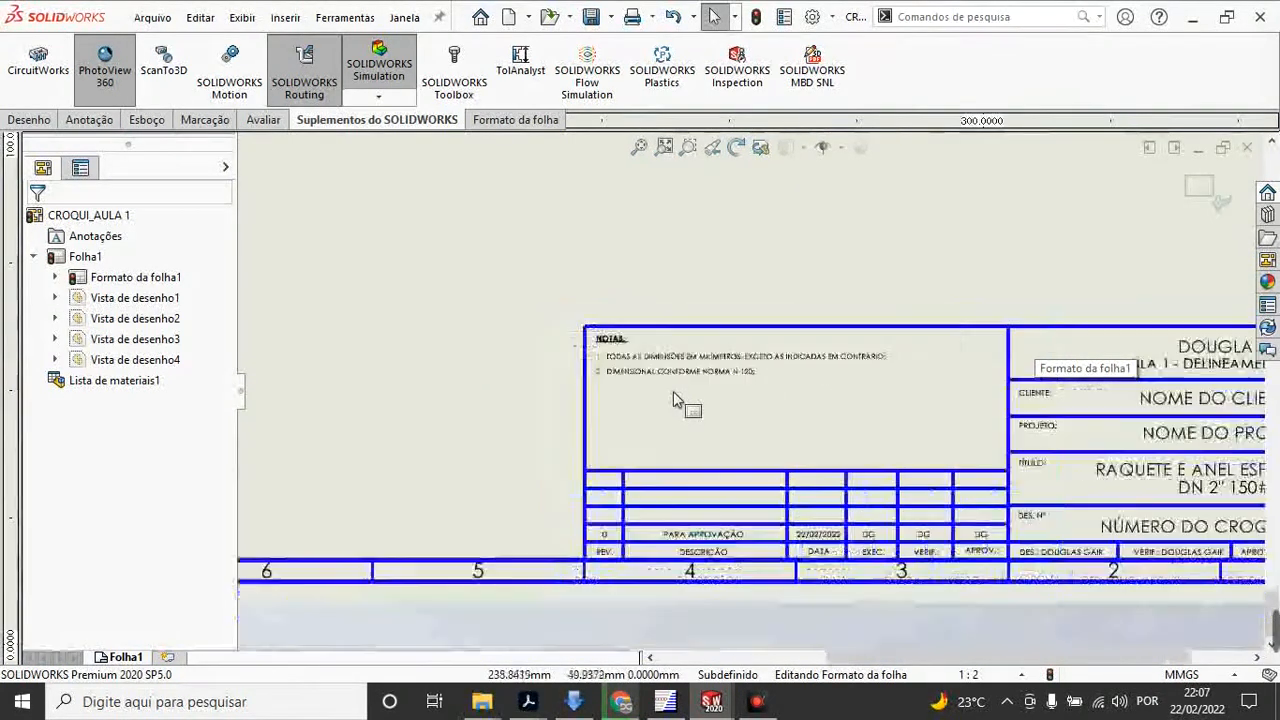
middle_drag(848, 411, 651, 428)
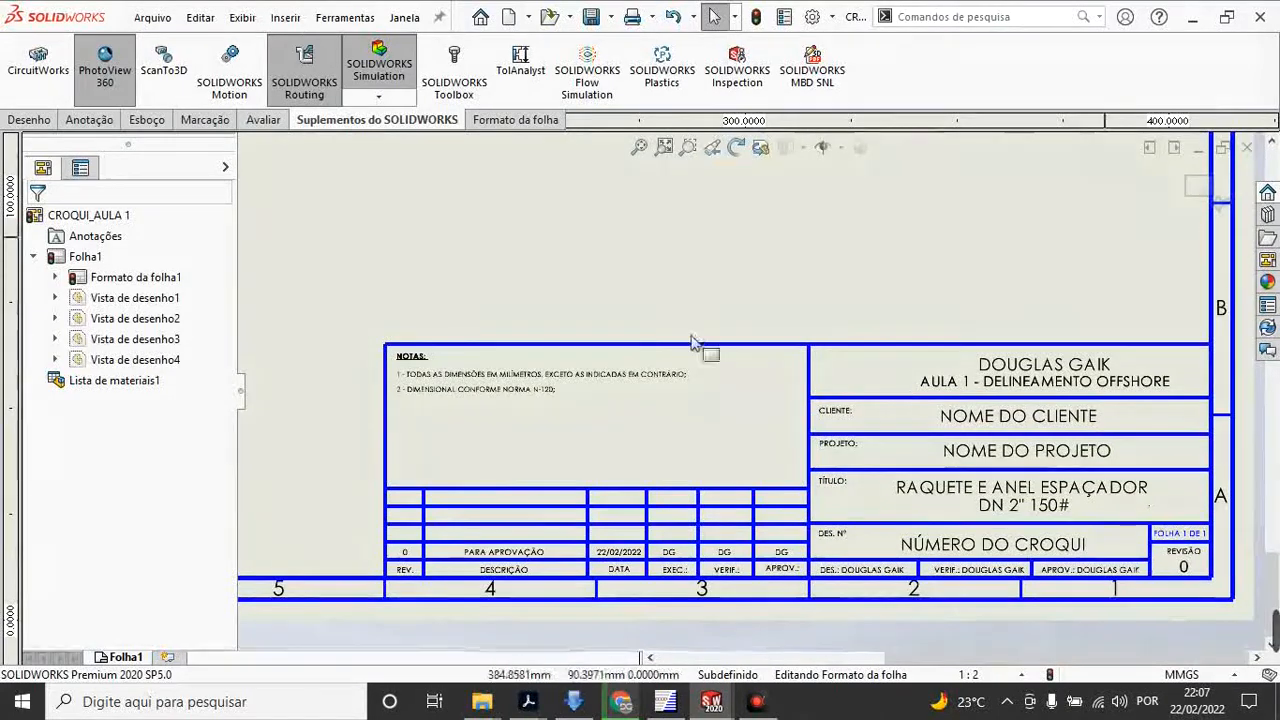
Step: Add a third line to the NOTAS text reading "3 - FABRICAR 01 UNIDADE DE CADA"
scroll(452, 408, down, 2)
scroll(507, 425, down, 2)
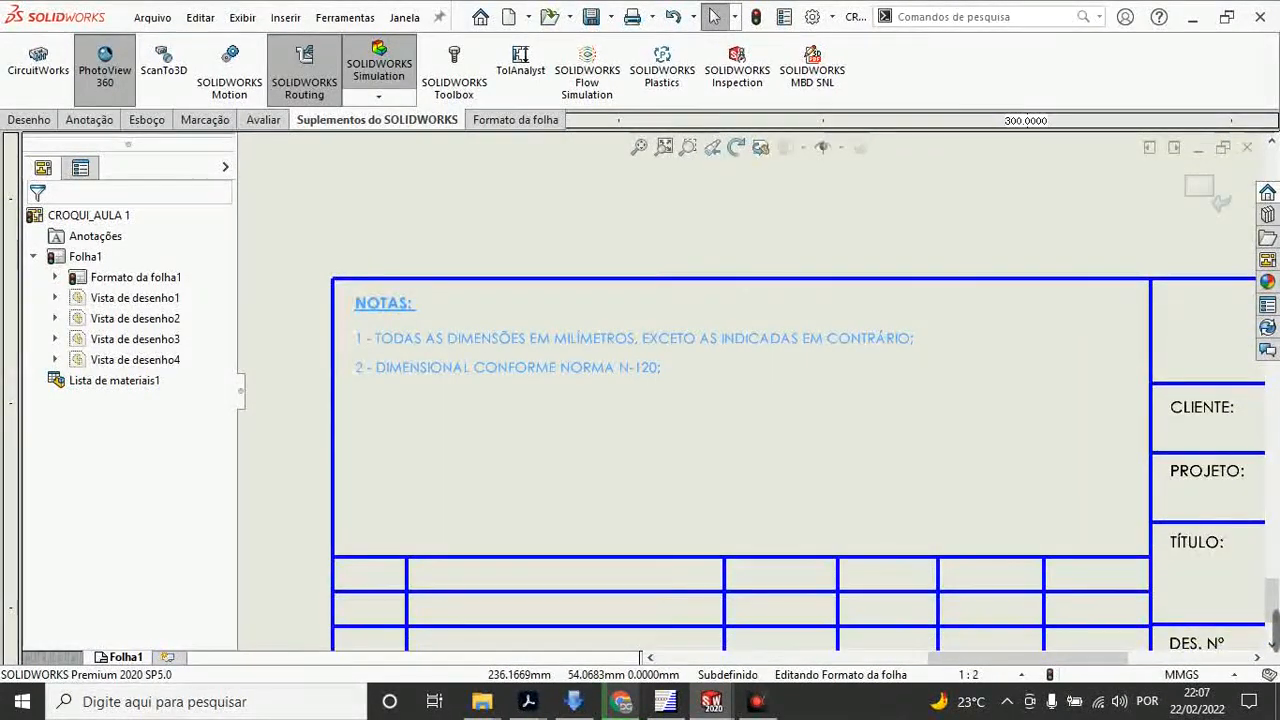
double_click(668, 370)
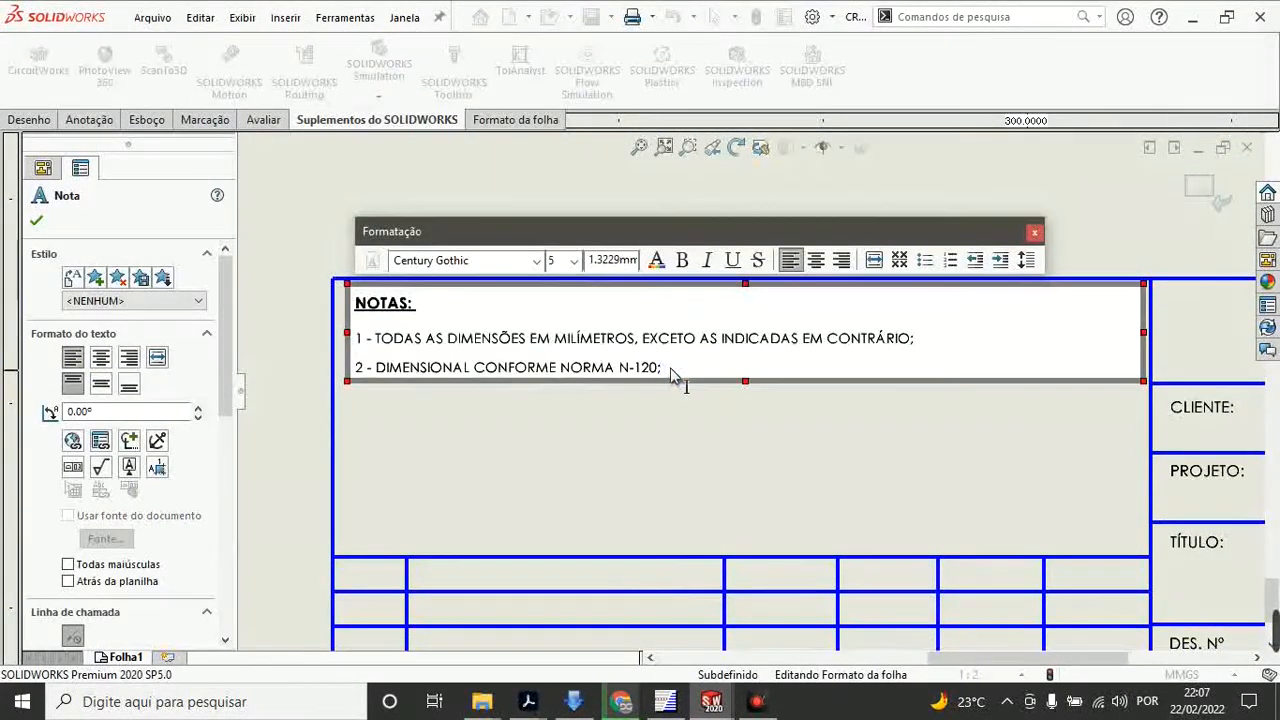
key(Return)
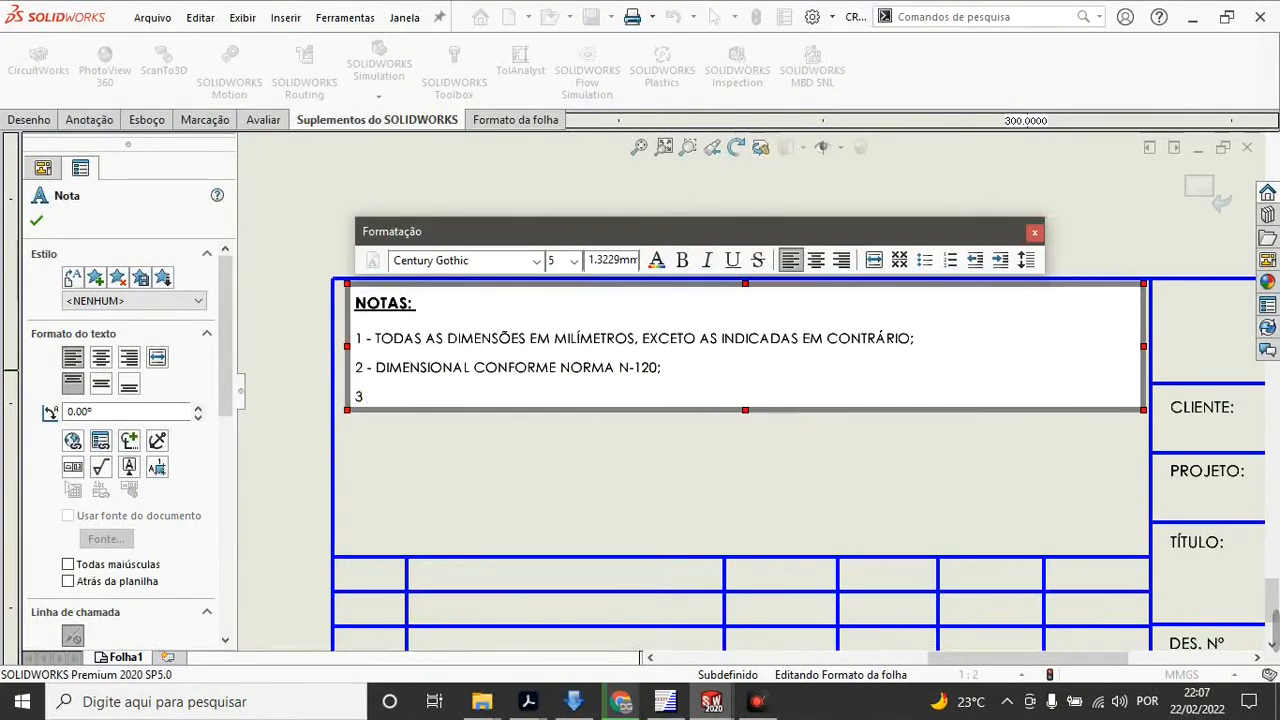
text(3 - FABRICAR )
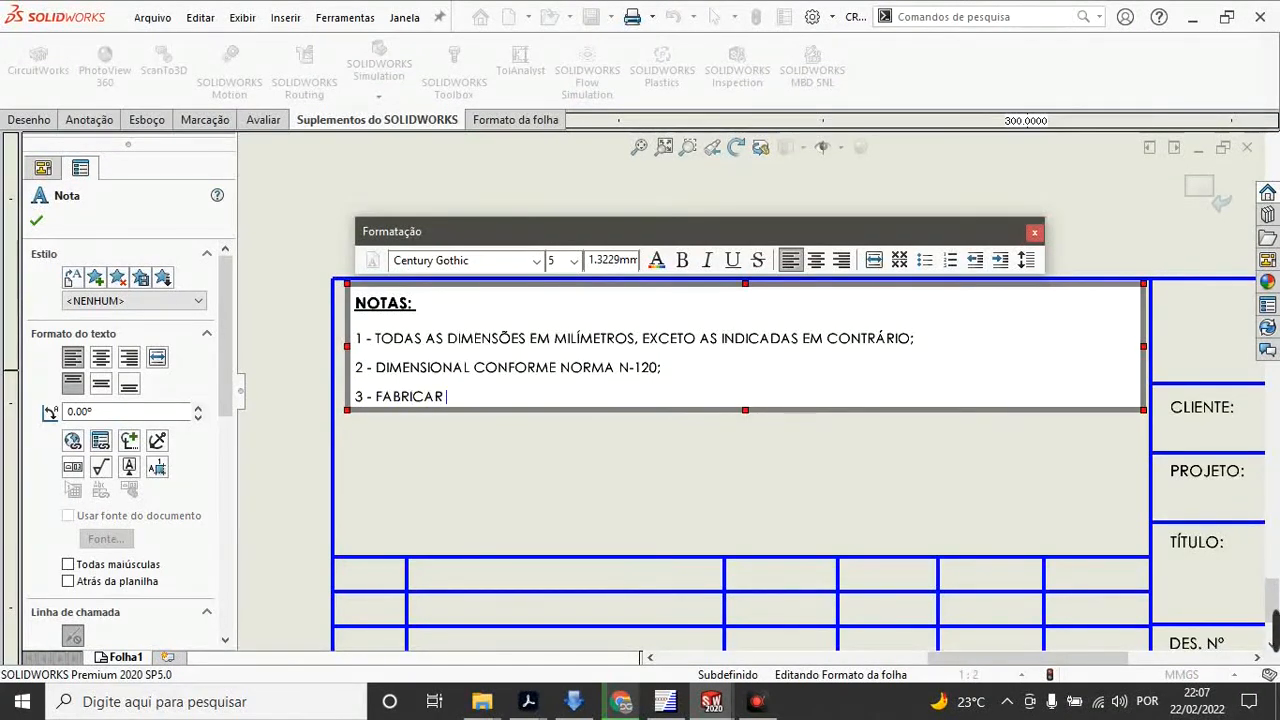
text(01 PE)
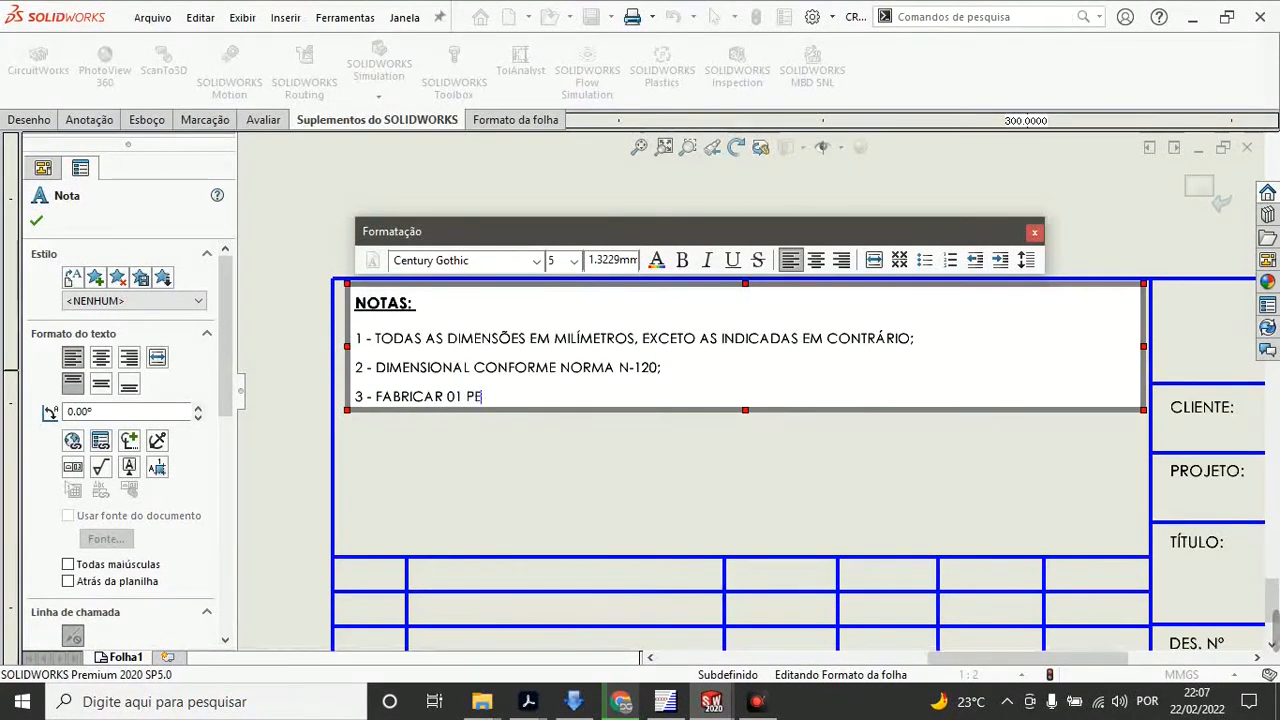
key(BackSpace)
key(BackSpace)
text(UN IDADE DE CADA)
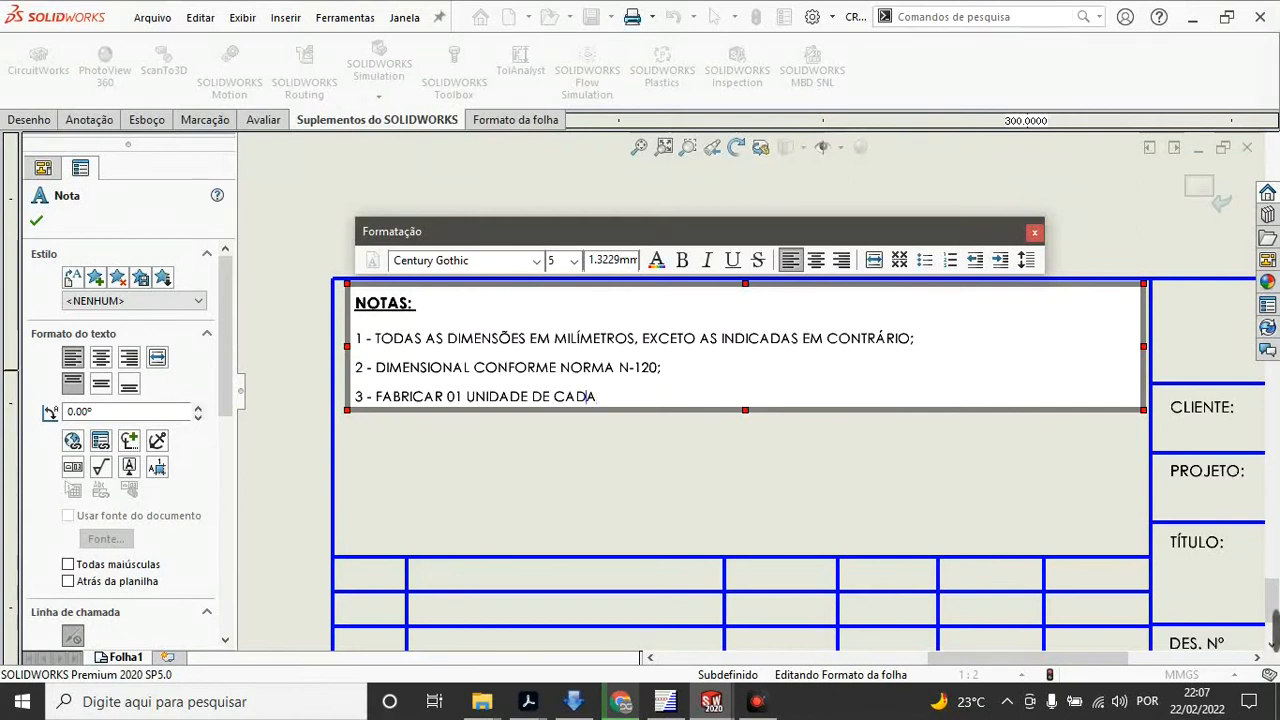
Step: Reword the end of note 3 so it reads "3 - FABRICAR 01 PEÇA DE CADA;" and finish editing the notes
key(BackSpace)
key(BackSpace)
key(BackSpace)
key(BackSpace)
key(BackSpace)
key(BackSpace)
key(BackSpace)
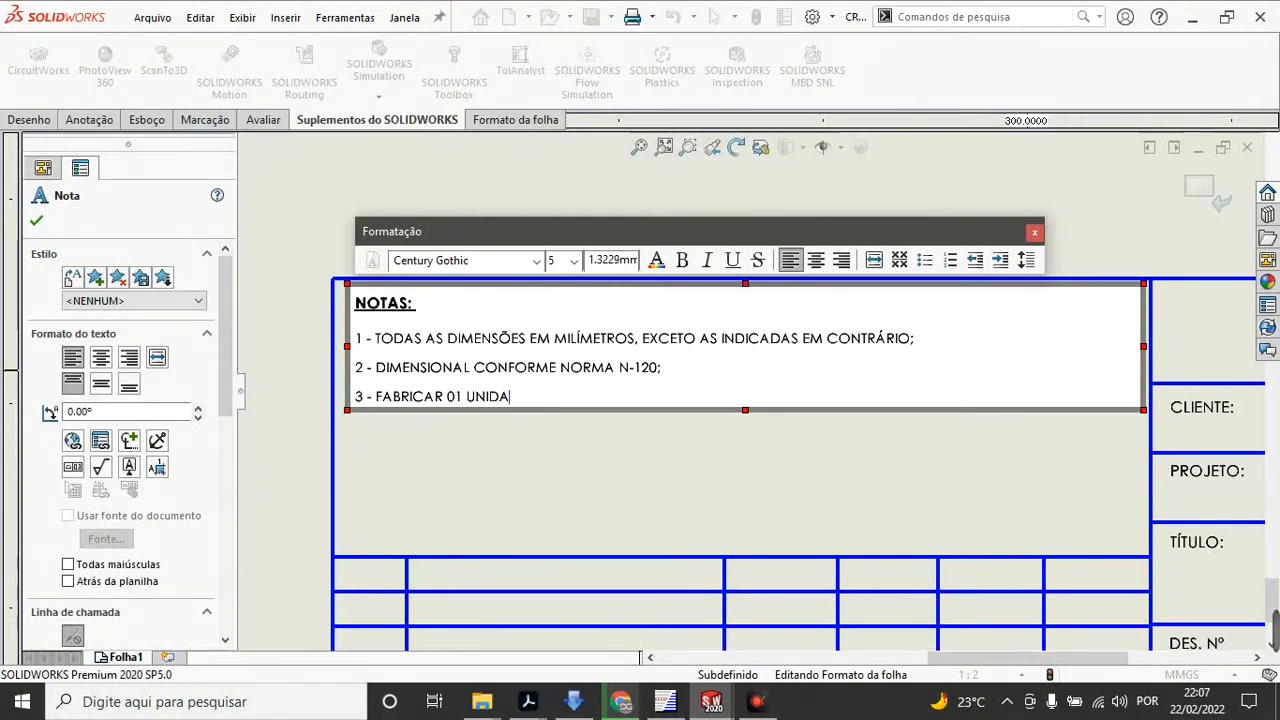
key(BackSpace)
key(BackSpace)
key(BackSpace)
text(PEÇA DE CADA;)
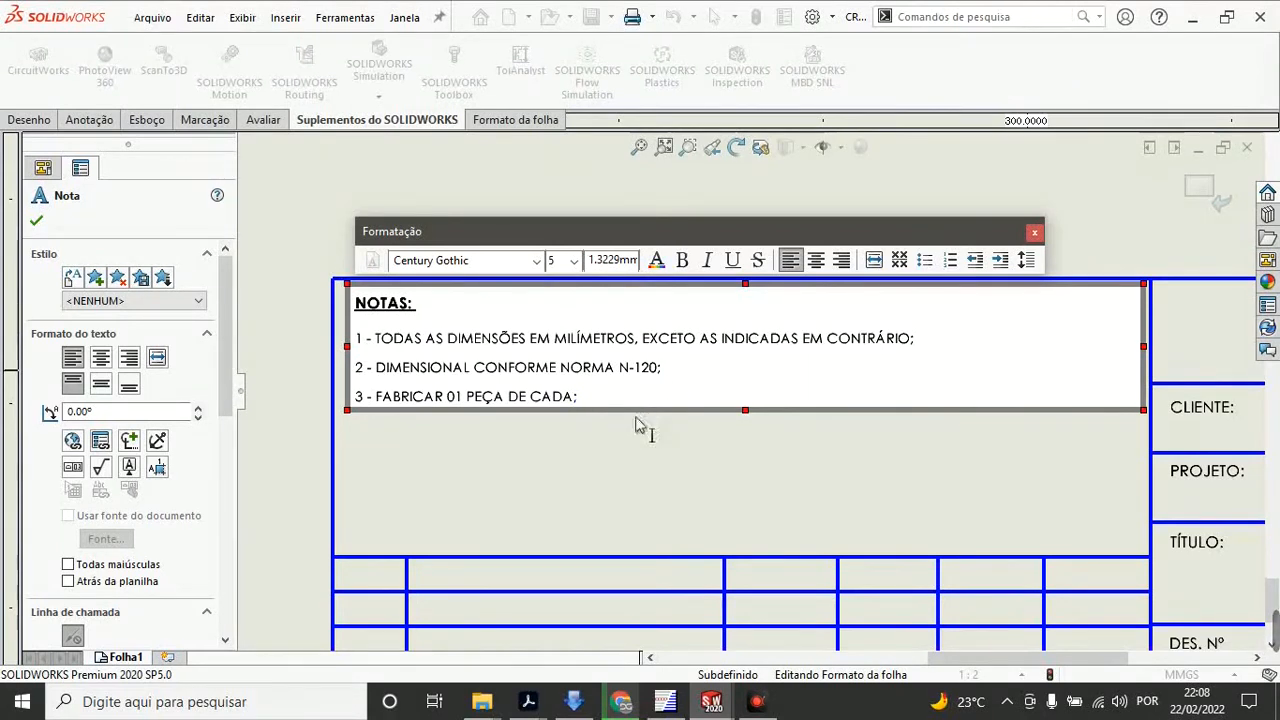
click(609, 463)
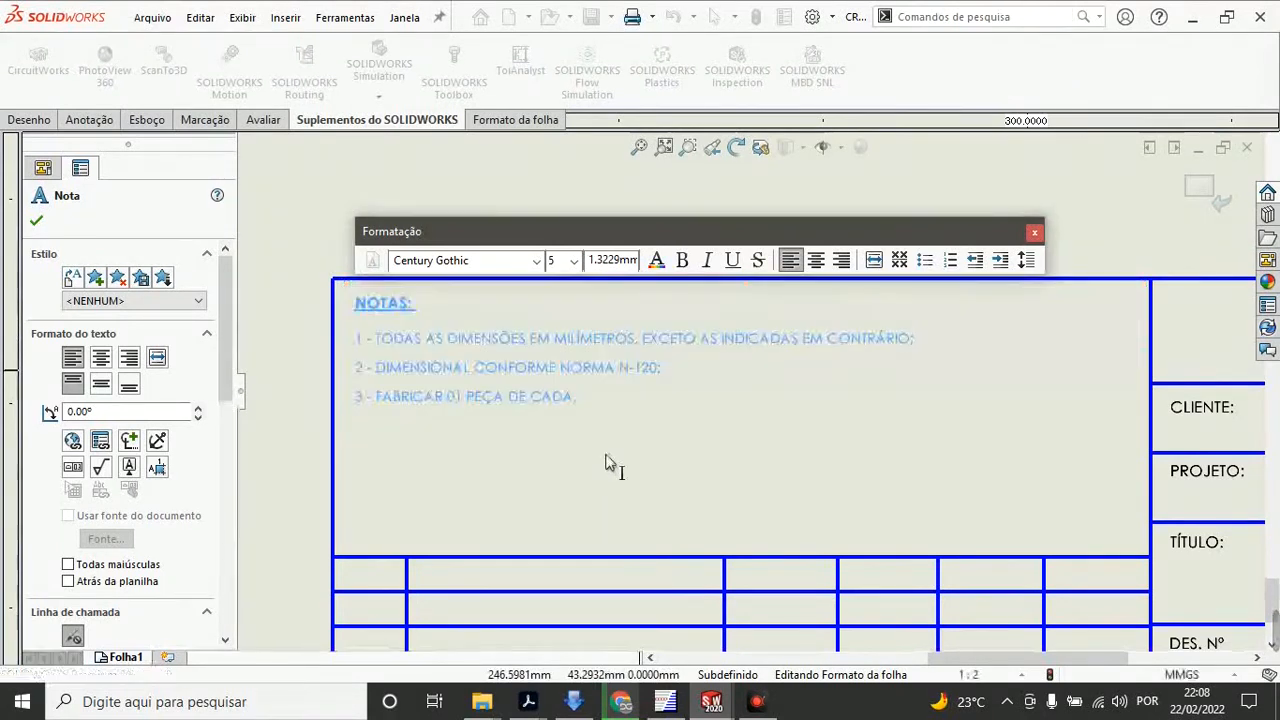
Step: Exit sheet format editing and return to the drawing sheet
scroll(826, 422, up, 4)
middle_drag(719, 519, 1093, 531)
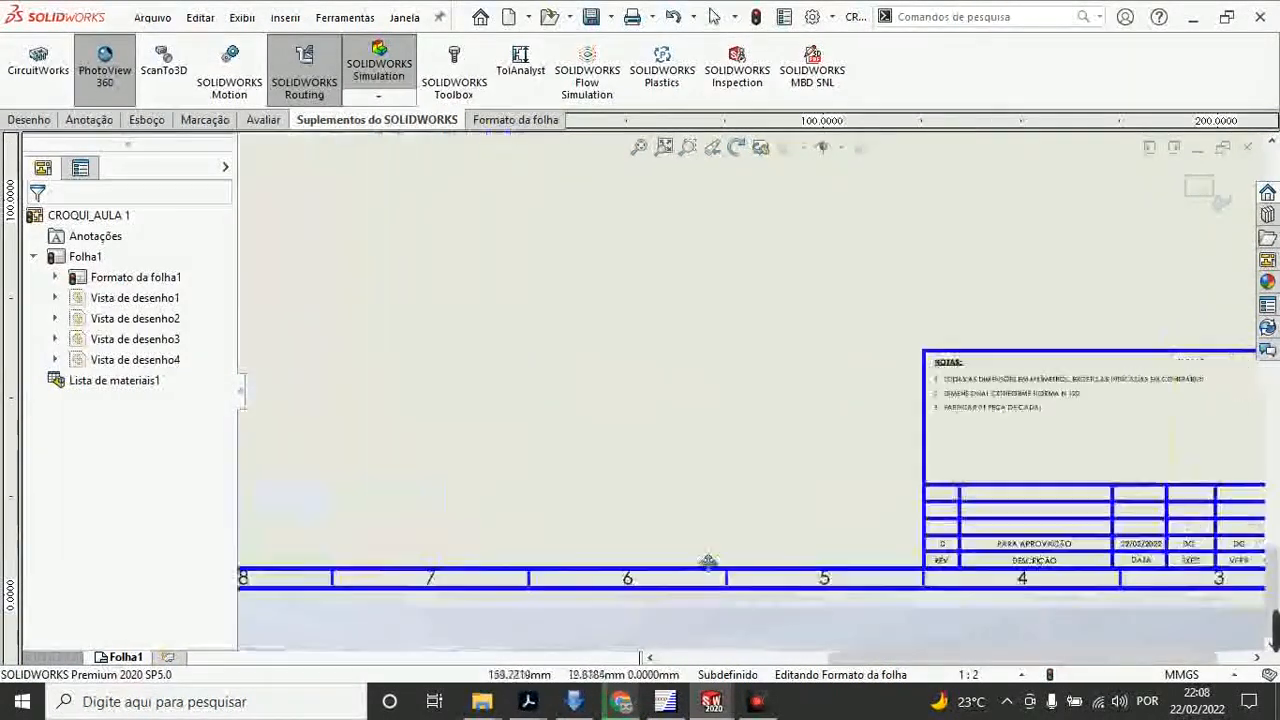
middle_drag(709, 563, 557, 620)
scroll(809, 340, up, 4)
middle_drag(1042, 323, 832, 448)
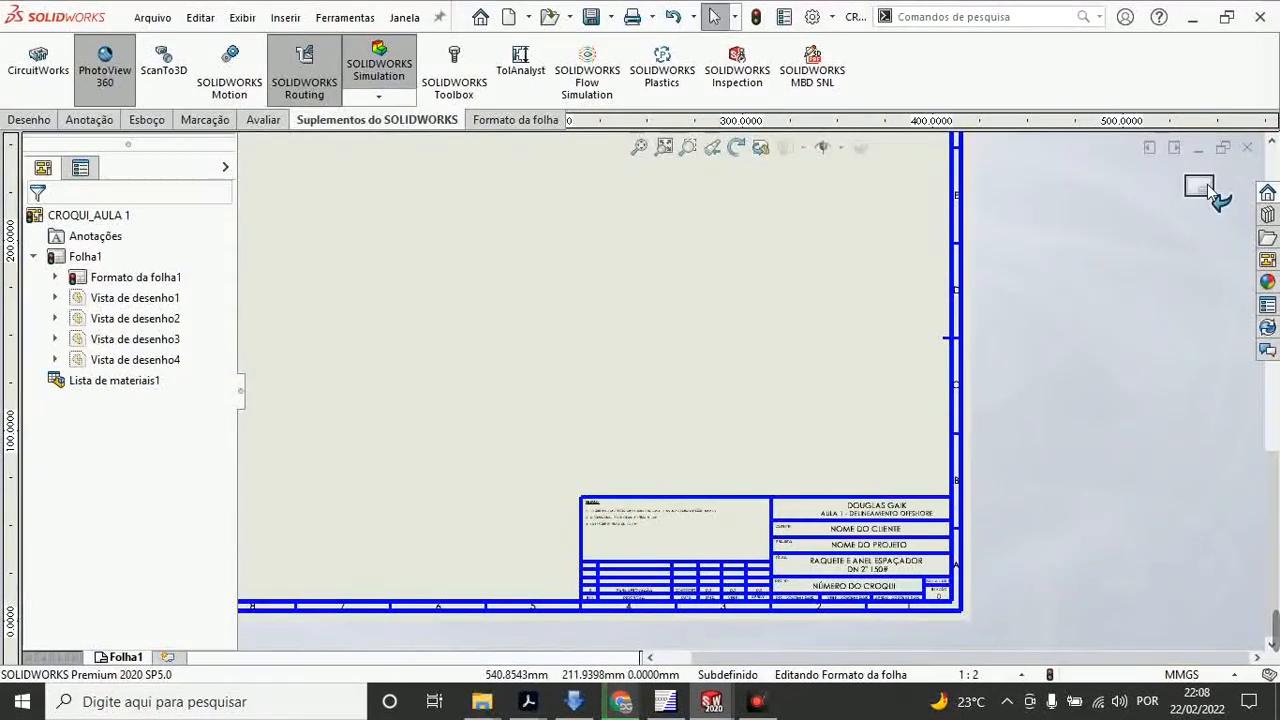
click(1208, 190)
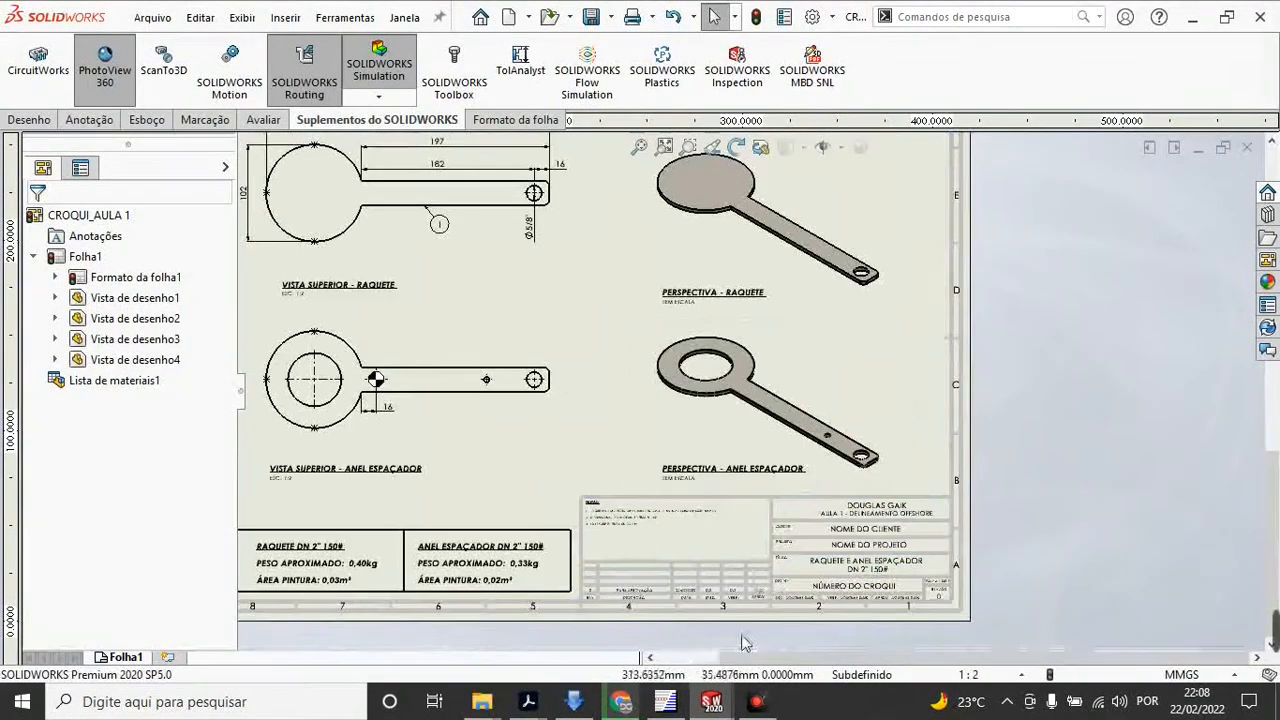
Step: Save the CROQUI_AULA 1 drawing together with the modified ANEL ESPAÇADOR_1 part
scroll(742, 640, down, 4)
middle_drag(742, 640, 744, 571)
middle_drag(922, 397, 753, 433)
middle_drag(1041, 340, 1061, 656)
scroll(943, 462, up, 5)
mouse_move(933, 403)
middle_down()
mouse_move(1088, 541)
mouse_move(946, 346)
middle_up()
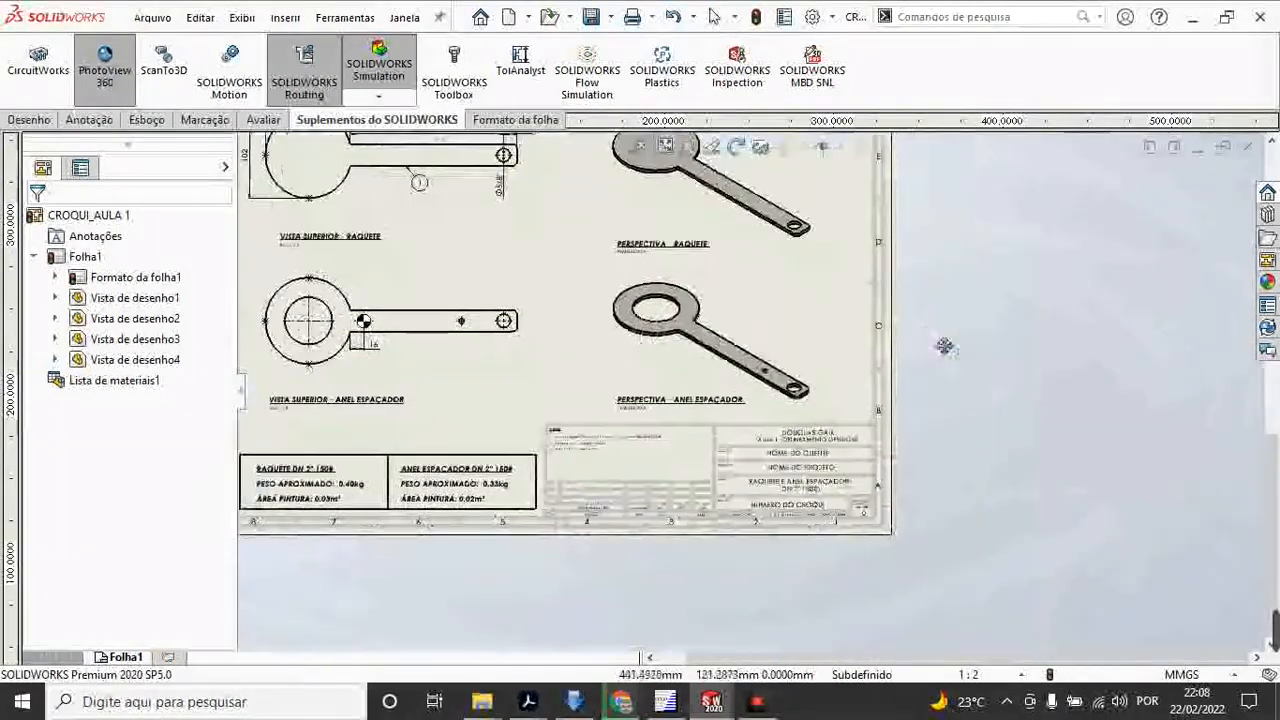
click(591, 16)
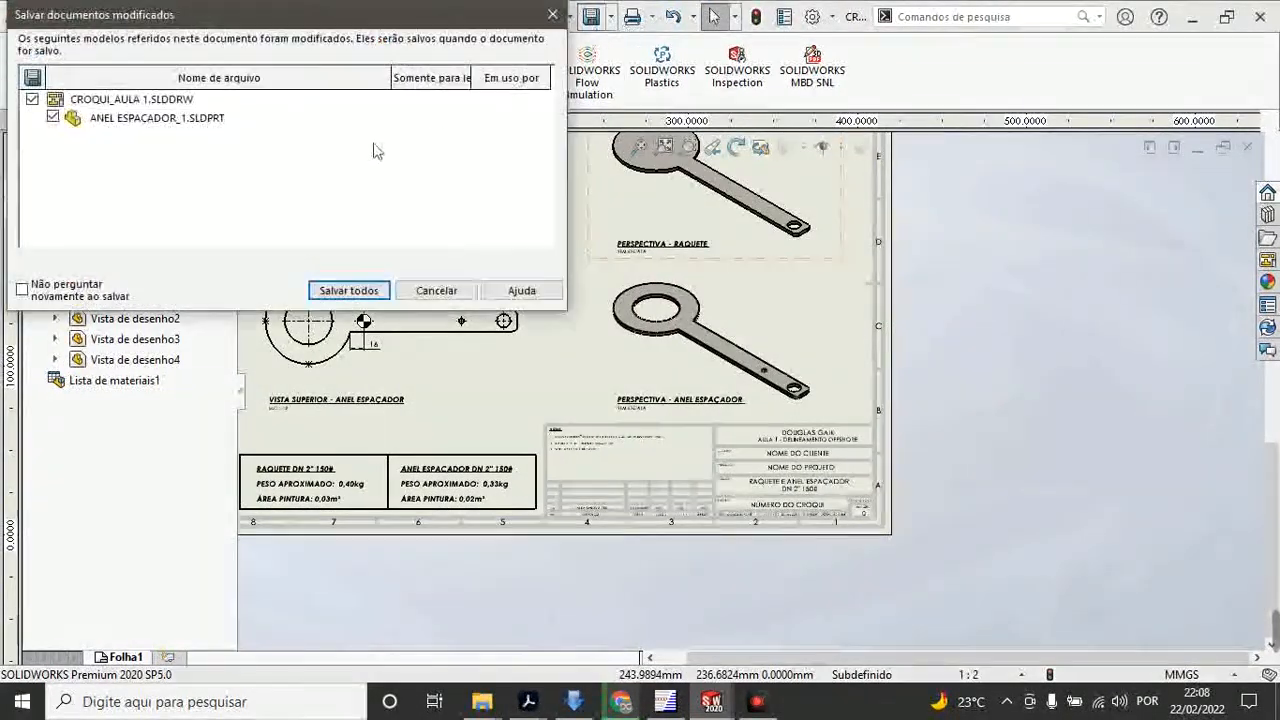
click(380, 291)
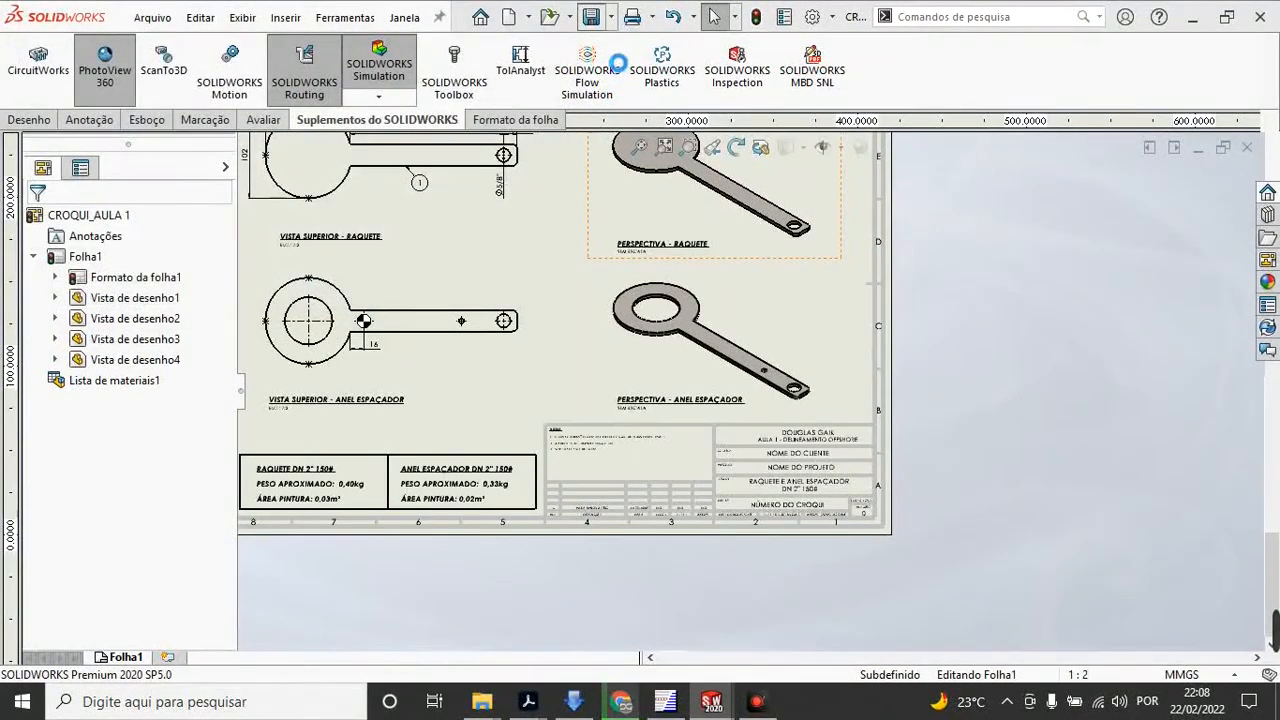
click(612, 19)
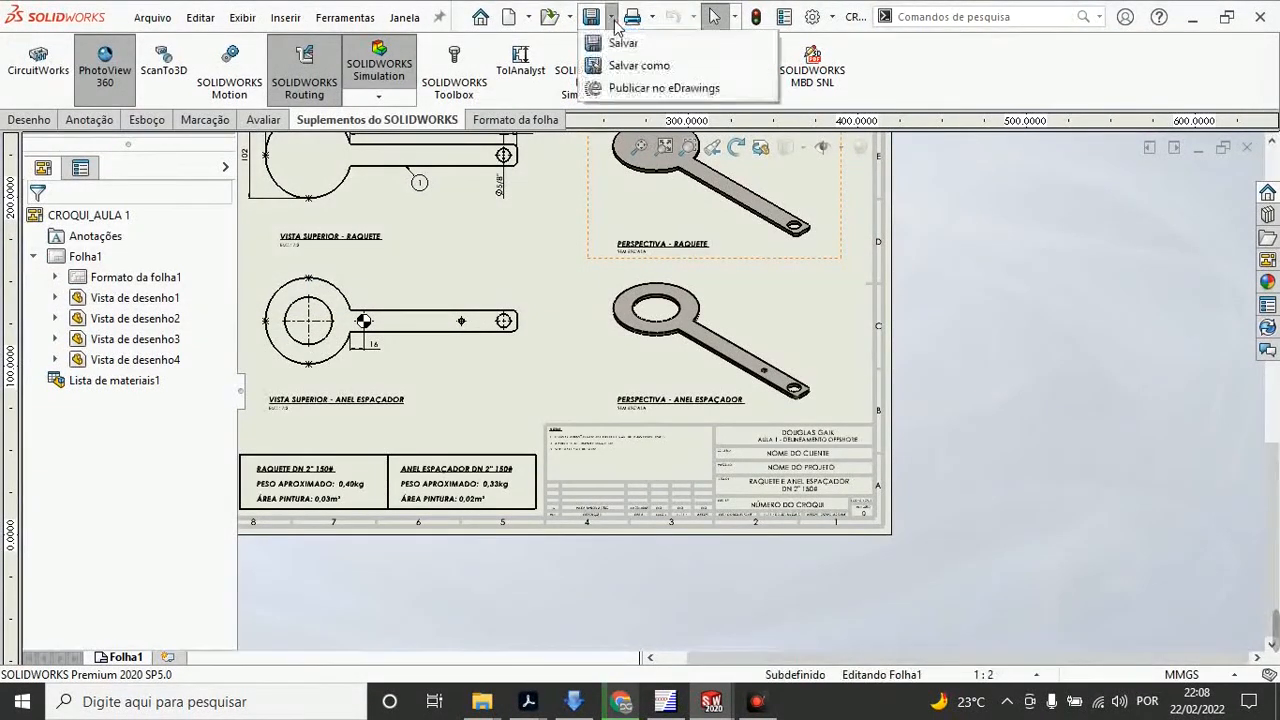
click(639, 65)
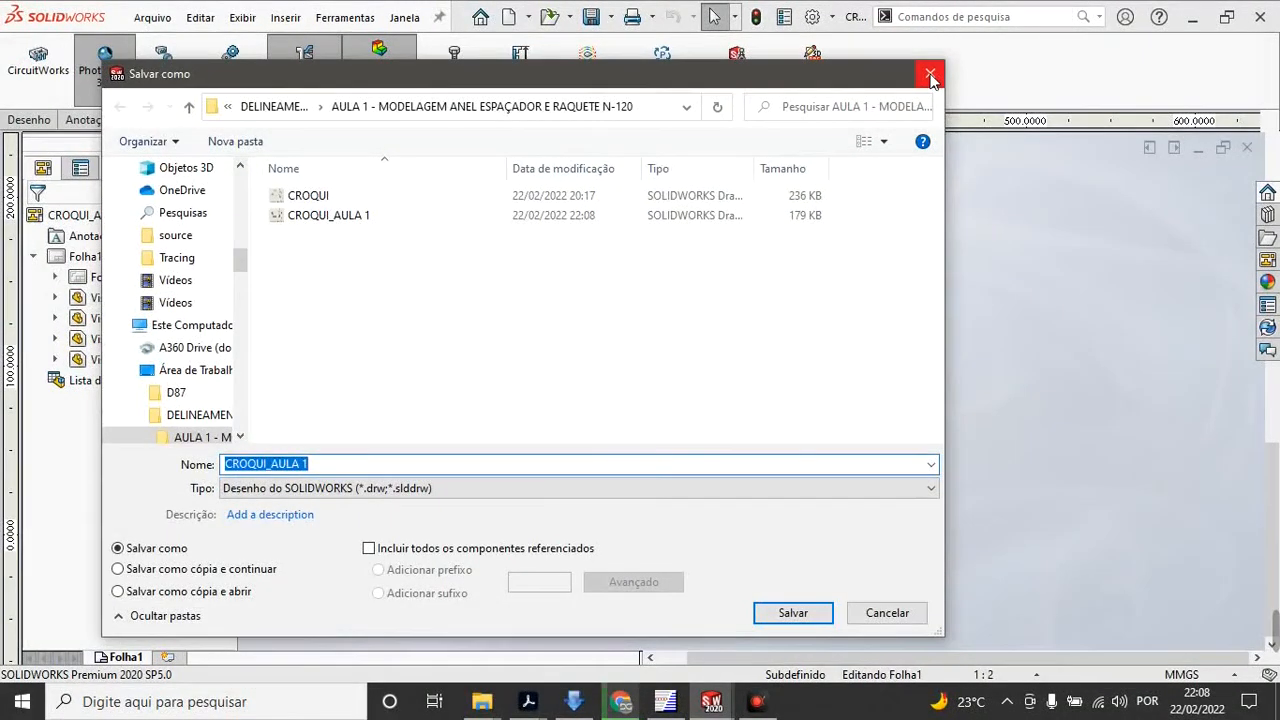
click(930, 74)
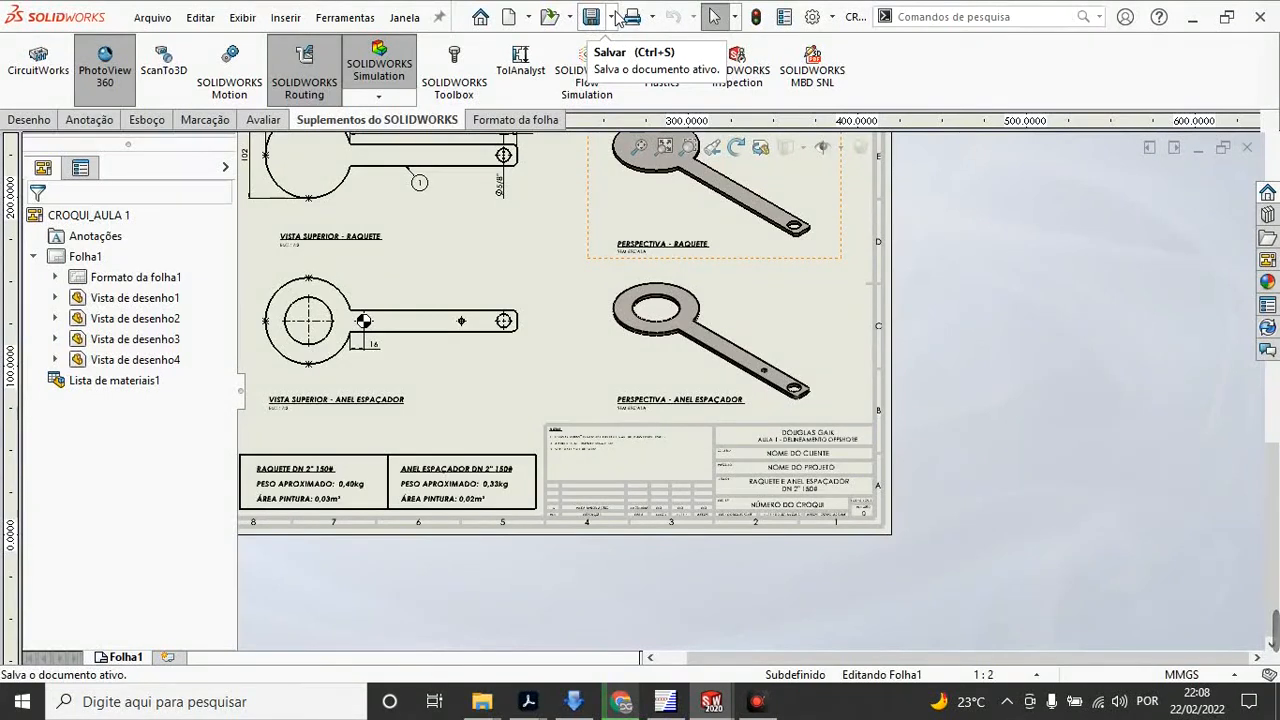
Step: Export the drawing as a PDF named CROQUI_AULA 1 in the AULA 1 folder, with the PDF set to display after saving
scroll(920, 408, up, 3)
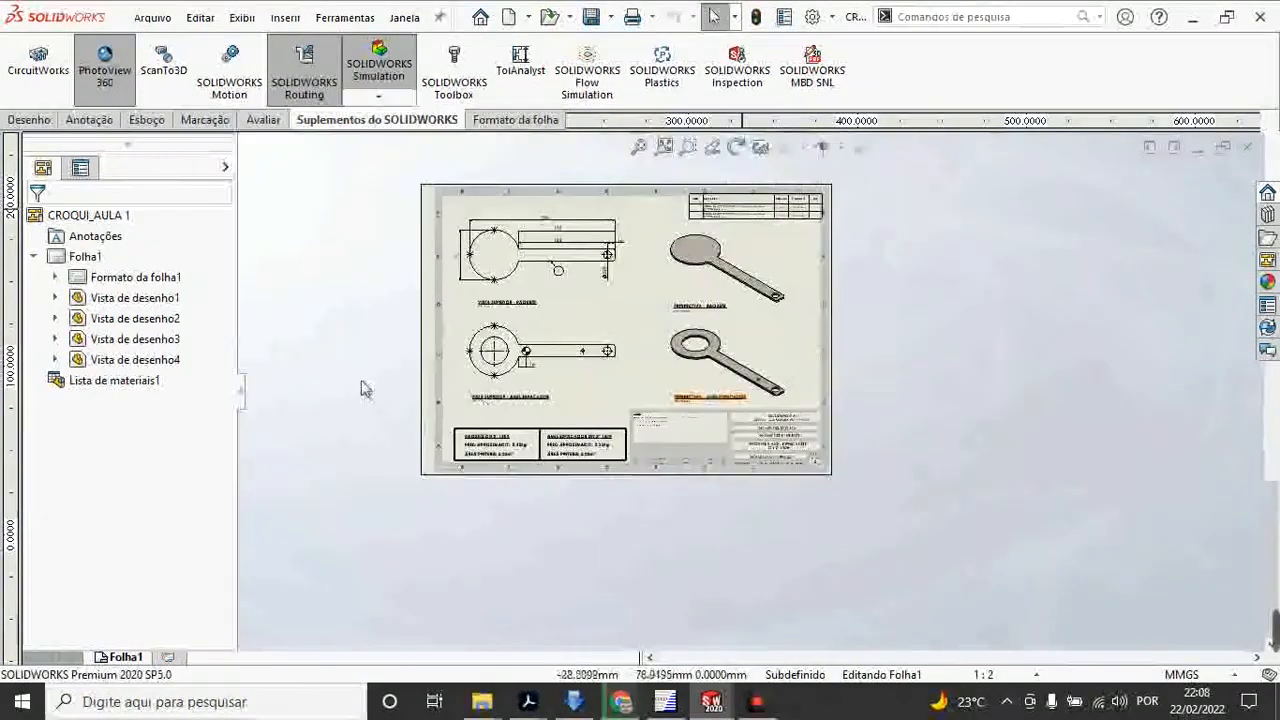
scroll(305, 408, down, 5)
scroll(731, 578, down, 2)
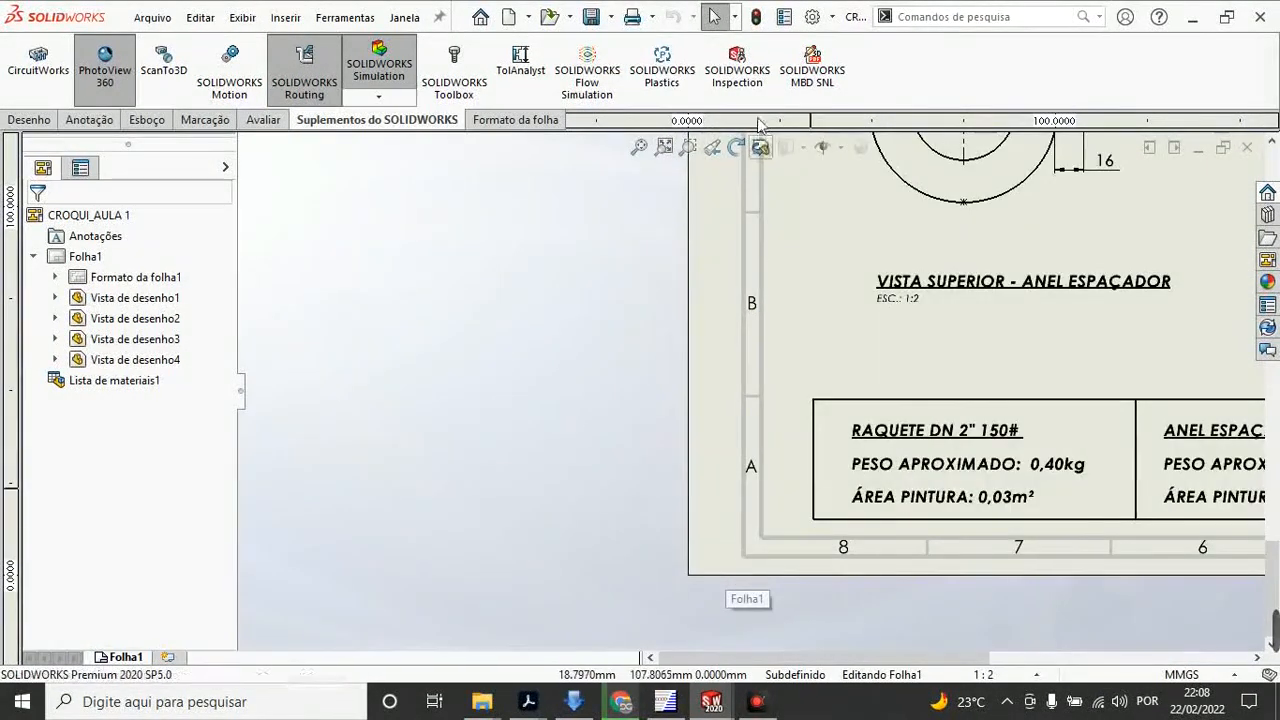
click(611, 17)
click(630, 65)
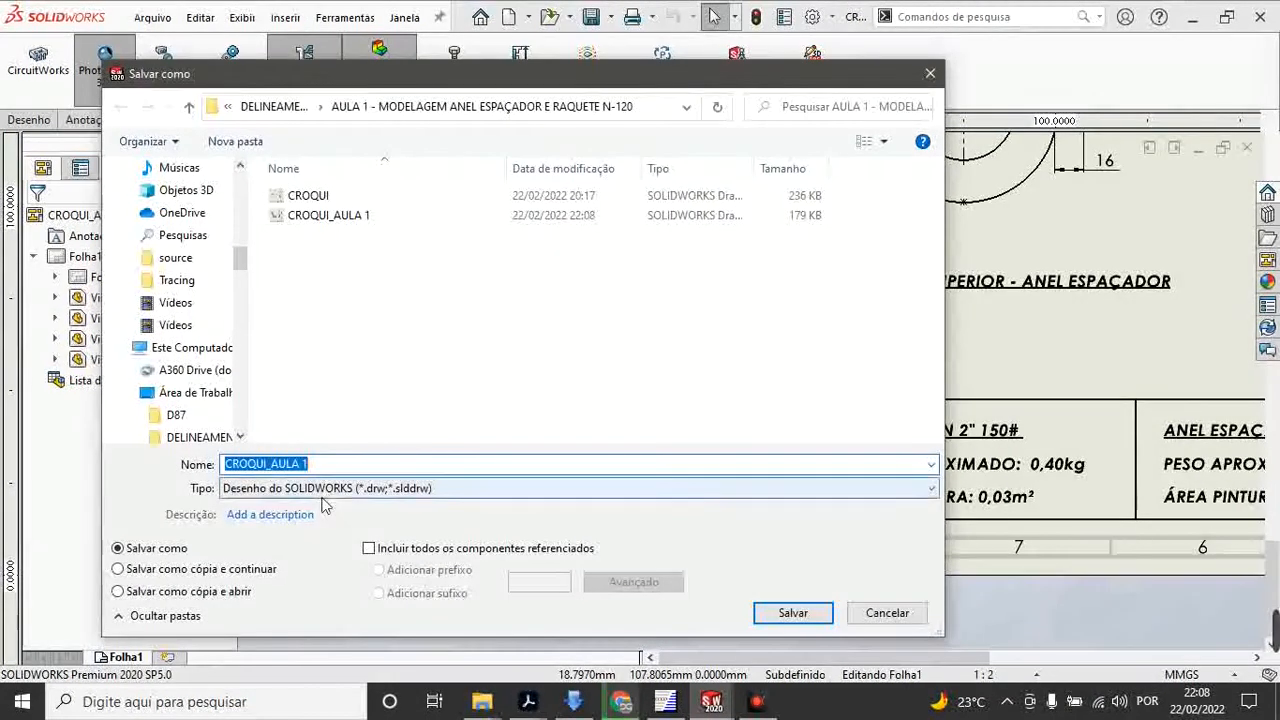
click(325, 489)
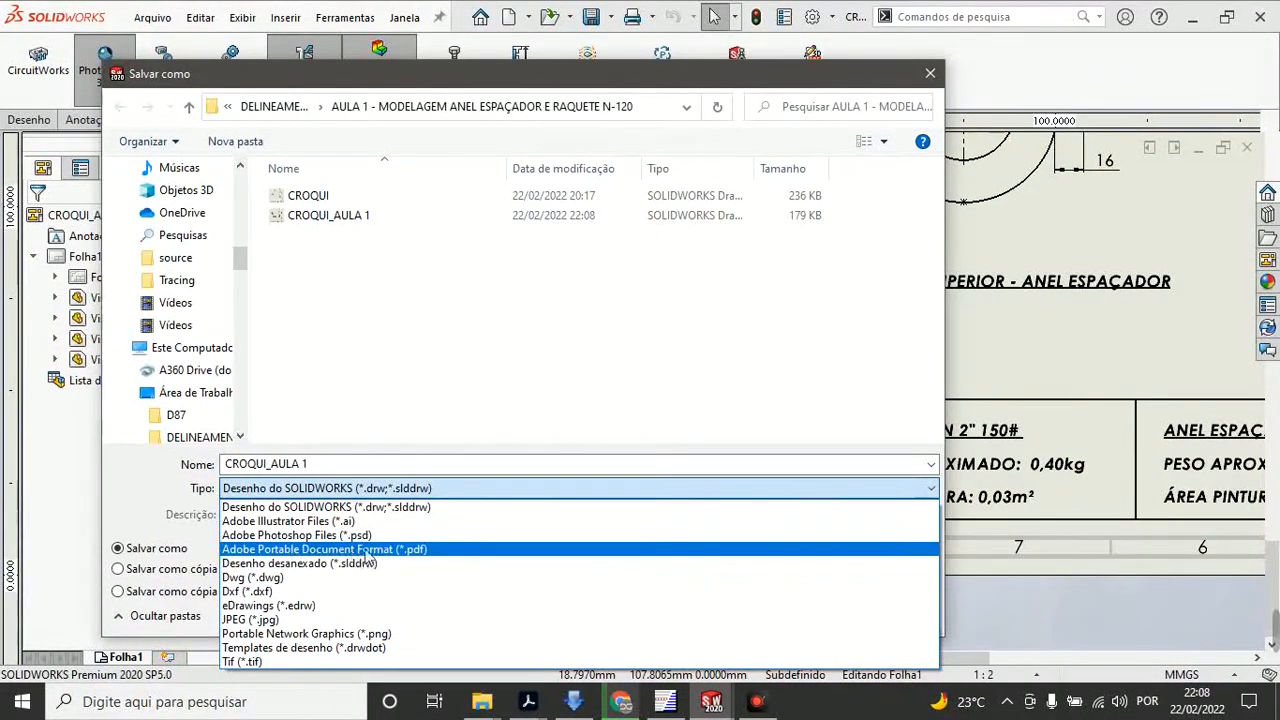
click(447, 551)
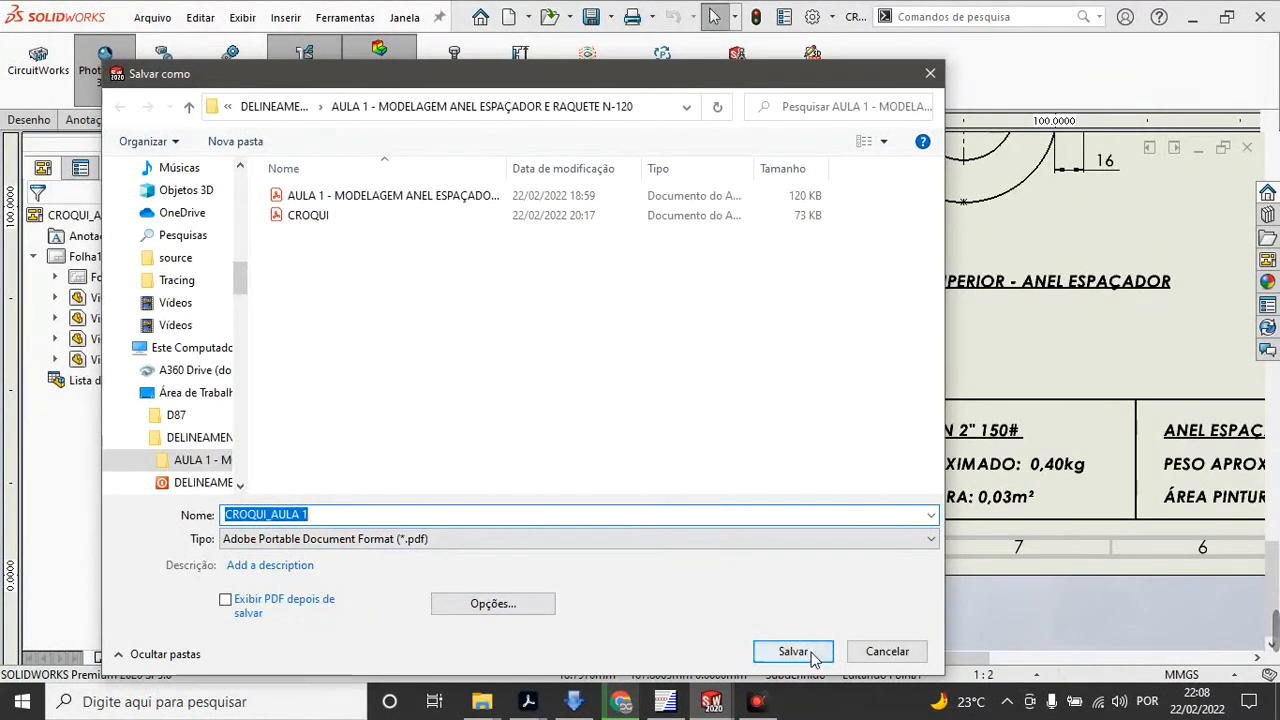
click(232, 608)
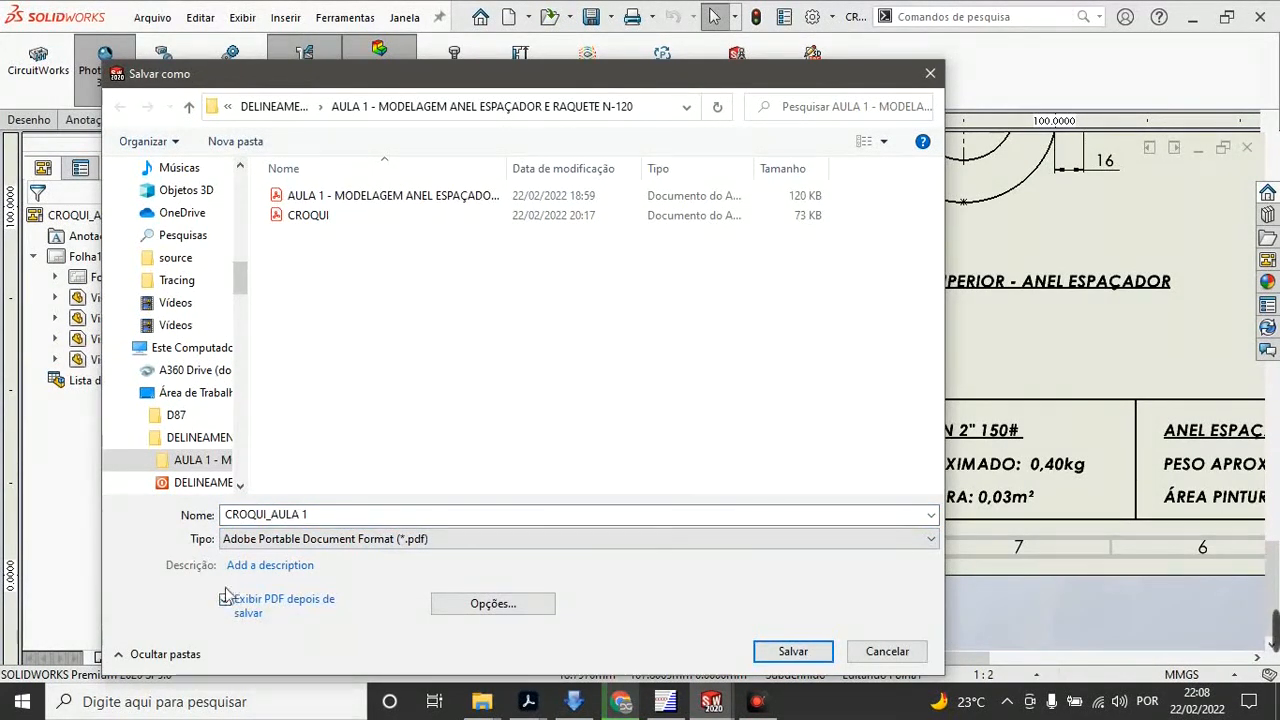
click(790, 651)
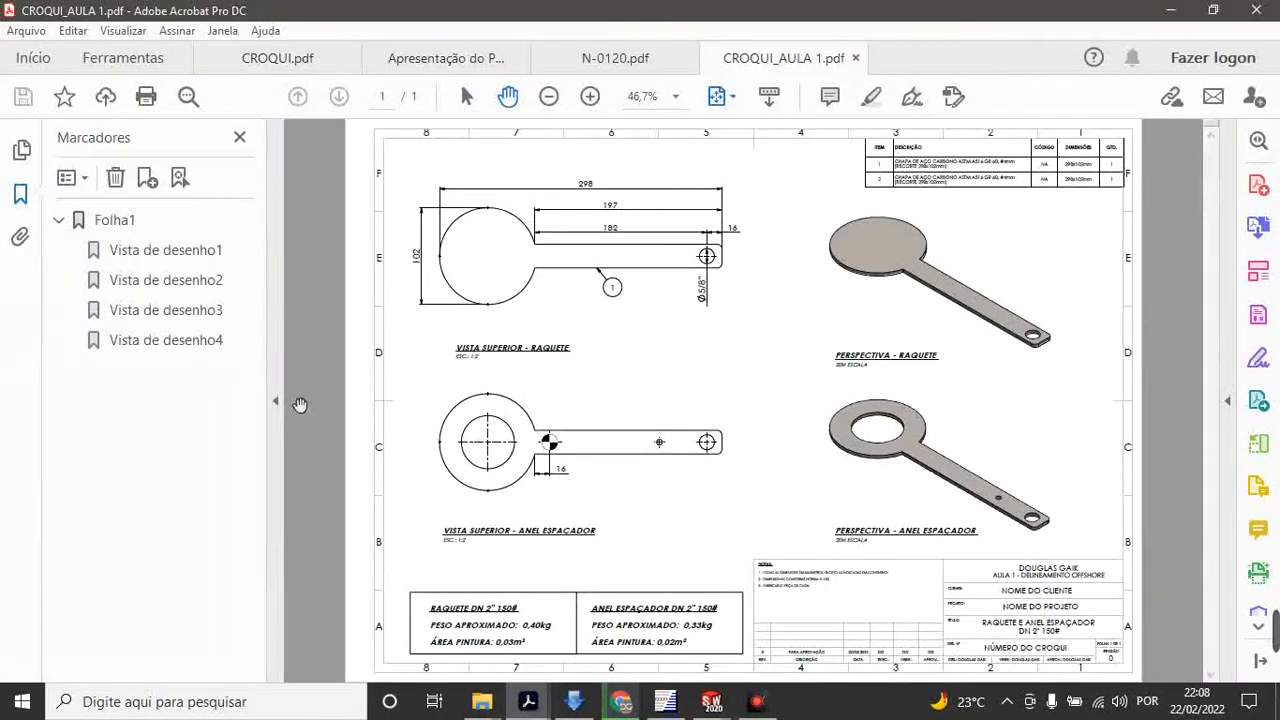
Step: Examine the raquete's dimensions, the view labels and the overall sheet layout in the exported CROQUI_AULA 1 PDF
click(285, 405)
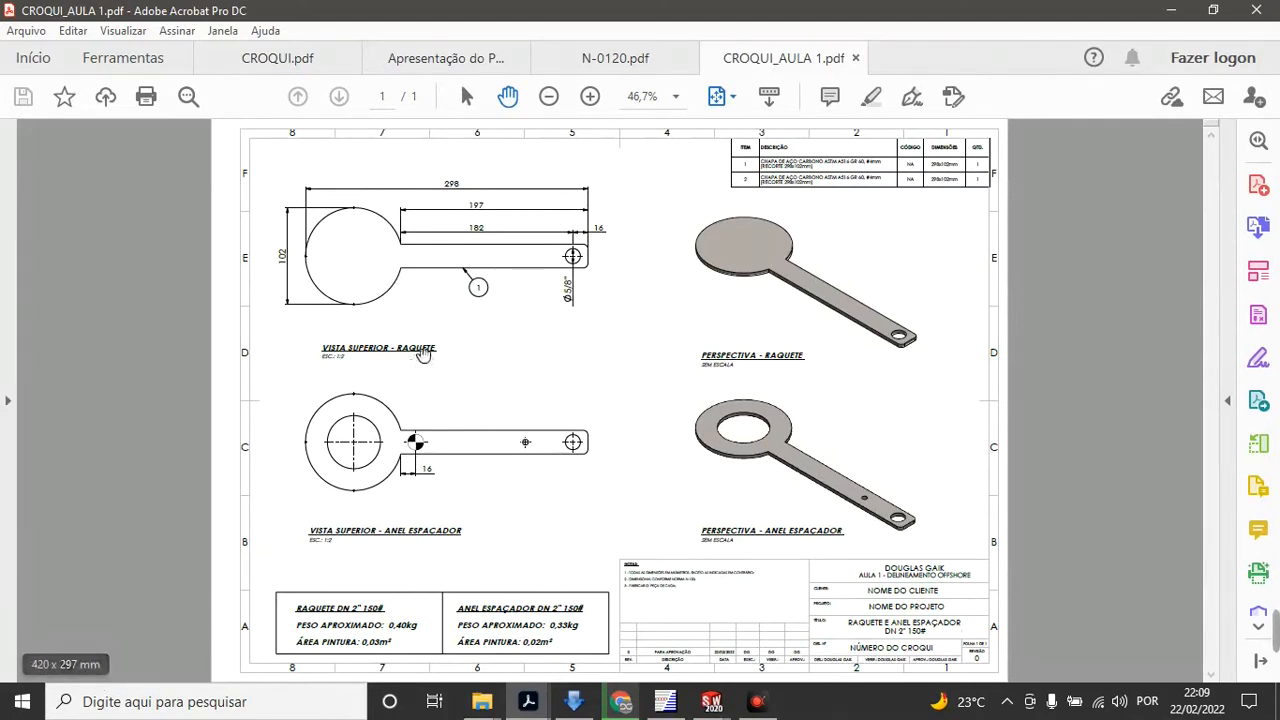
key(ctrl+1)
ctrl+scroll(445, 289, up, 2)
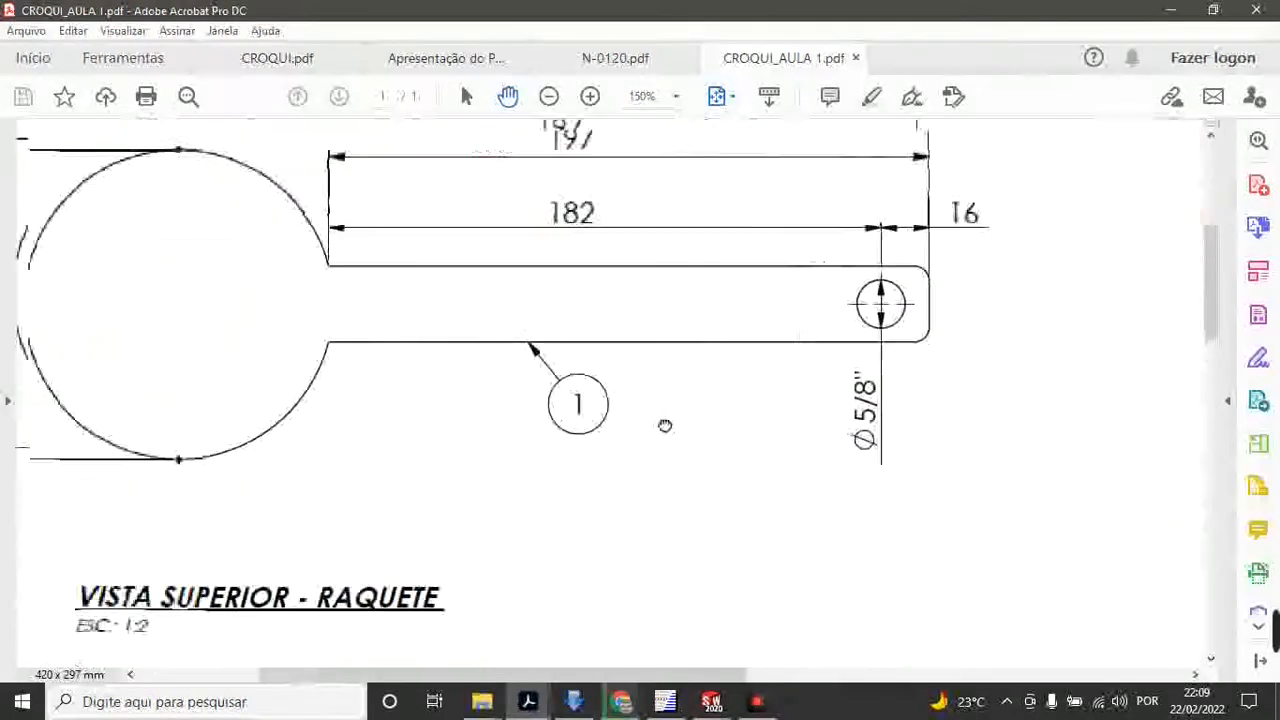
scroll(643, 451, up, 3)
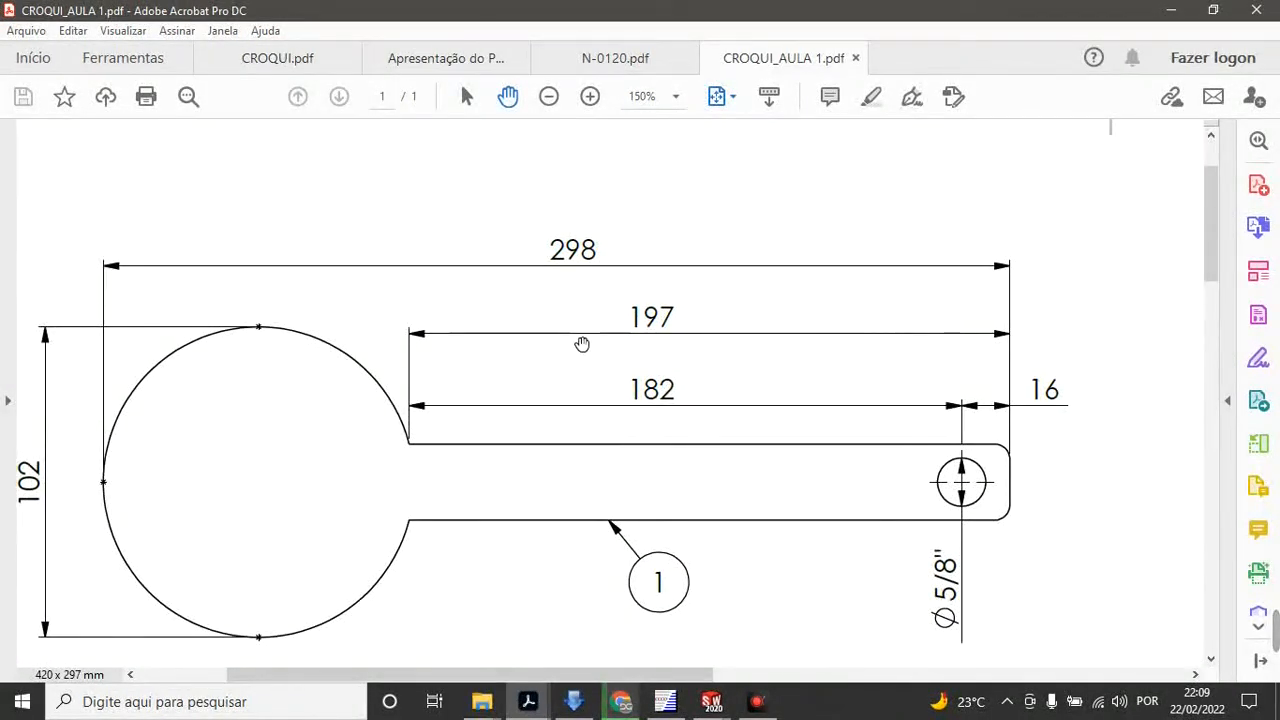
ctrl+scroll(666, 366, down, 2)
scroll(651, 434, down, 3)
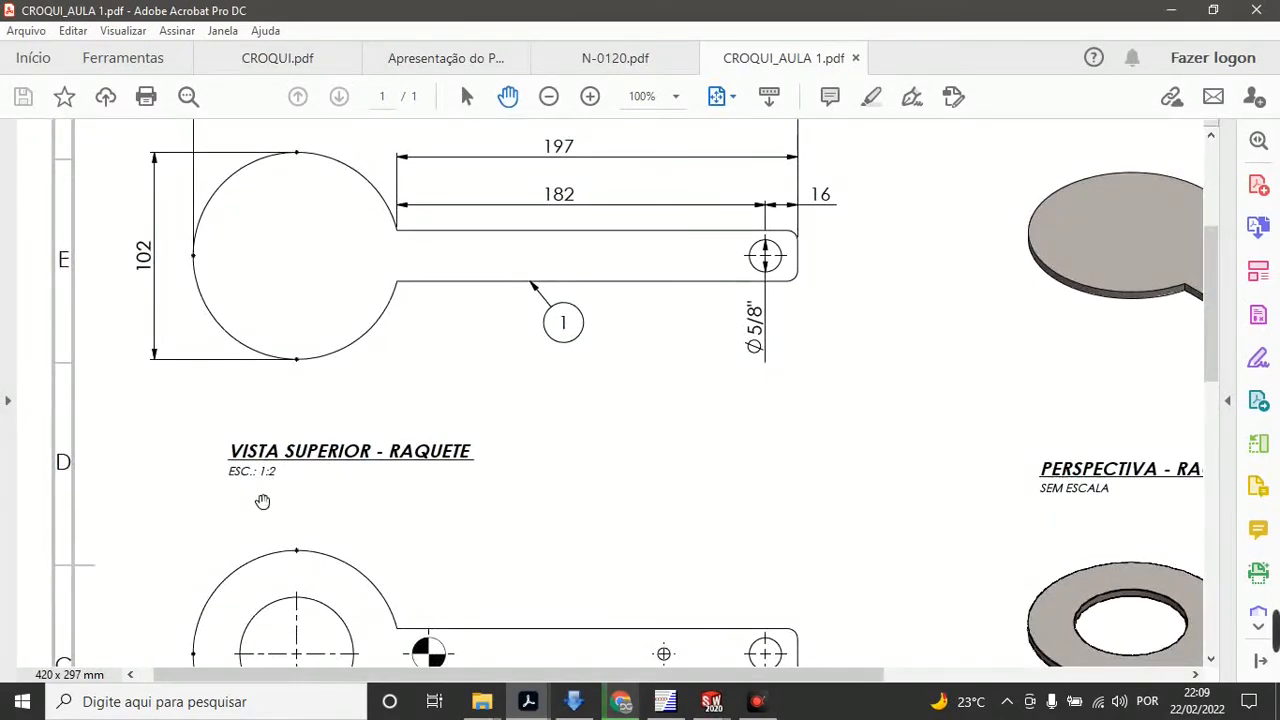
drag(914, 491, 483, 480)
key(ctrl+0)
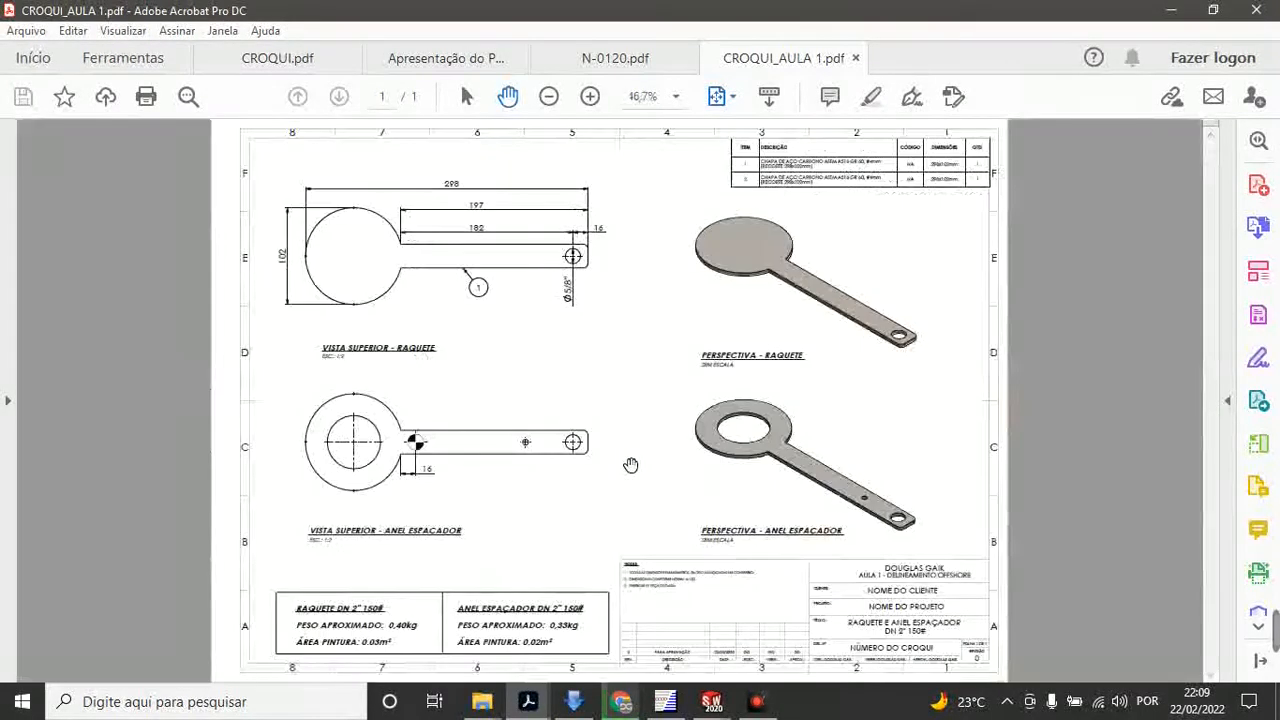